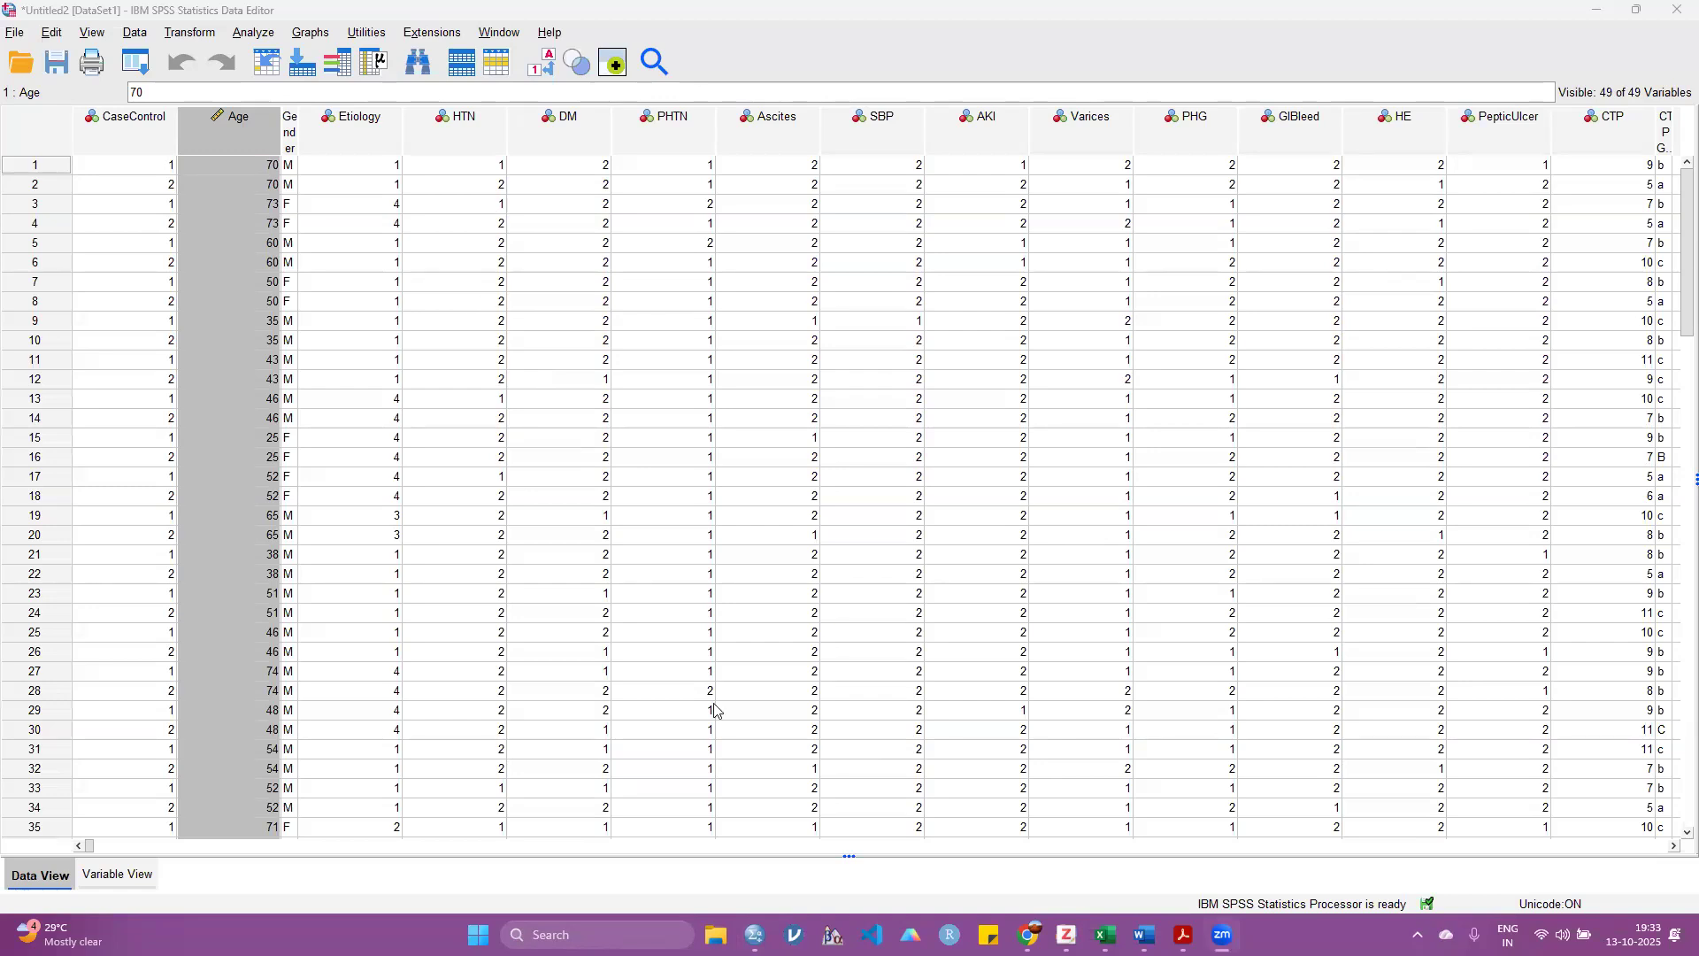
# Step: Review the Hb column's values and start a recode into a different variable with Hb as the input
pyautogui.click(673, 809)
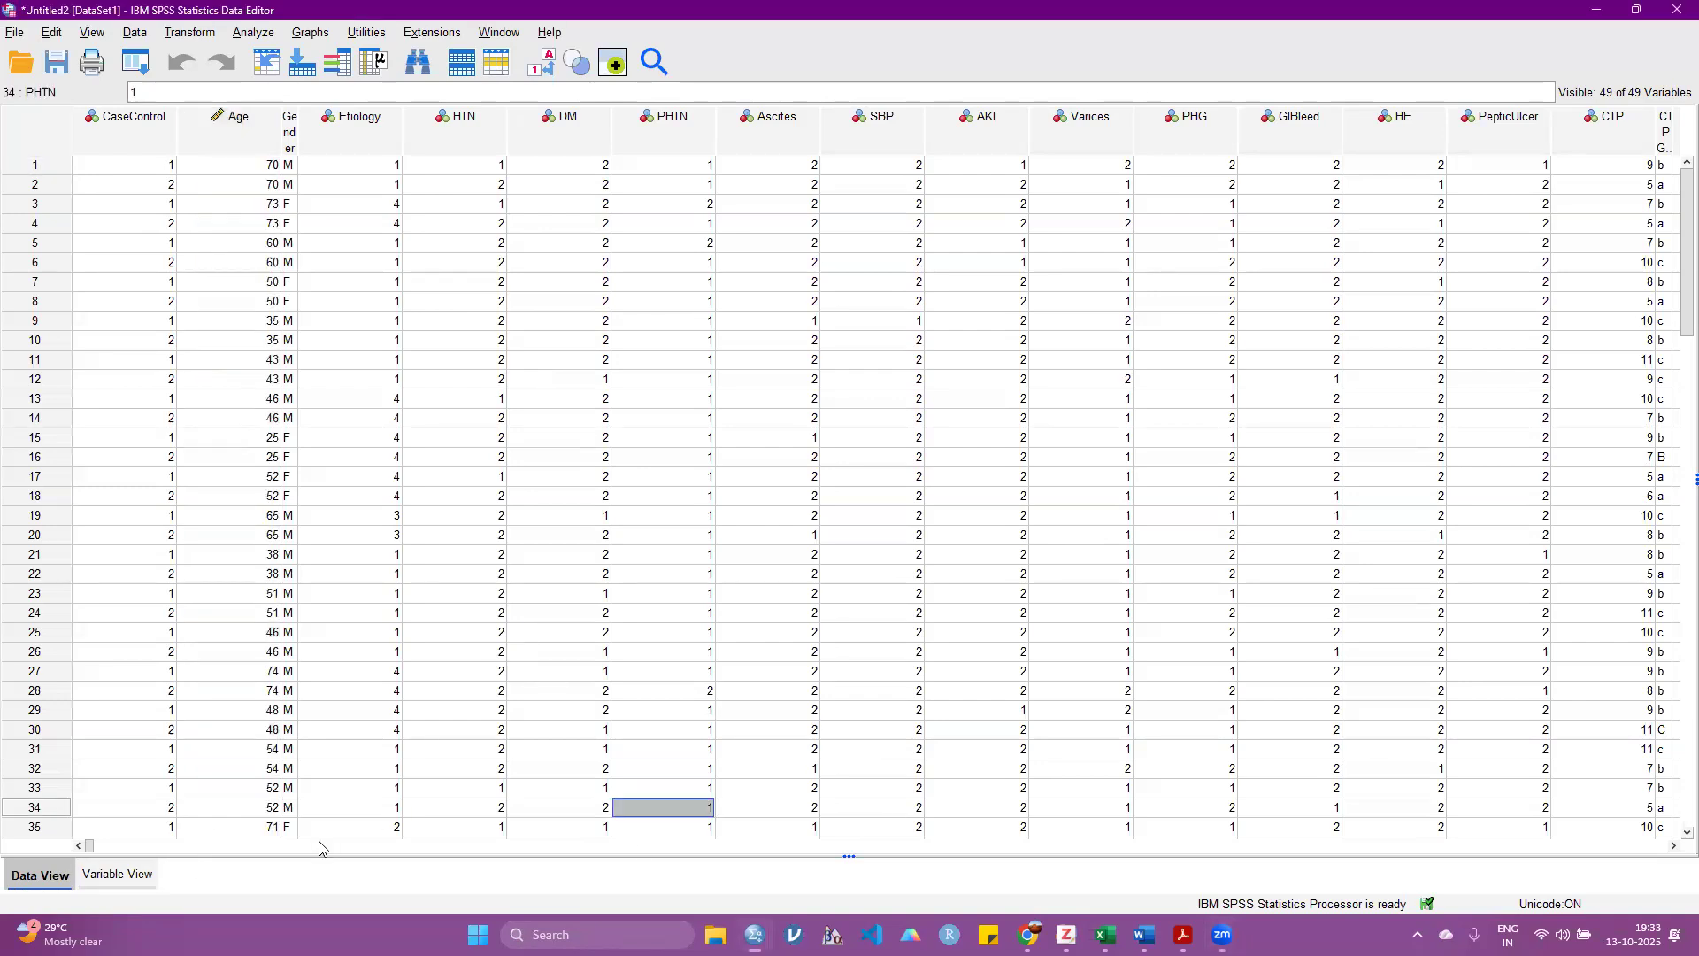
pyautogui.moveTo(92, 847); pyautogui.dragTo(626, 785)
pyautogui.click(486, 148)
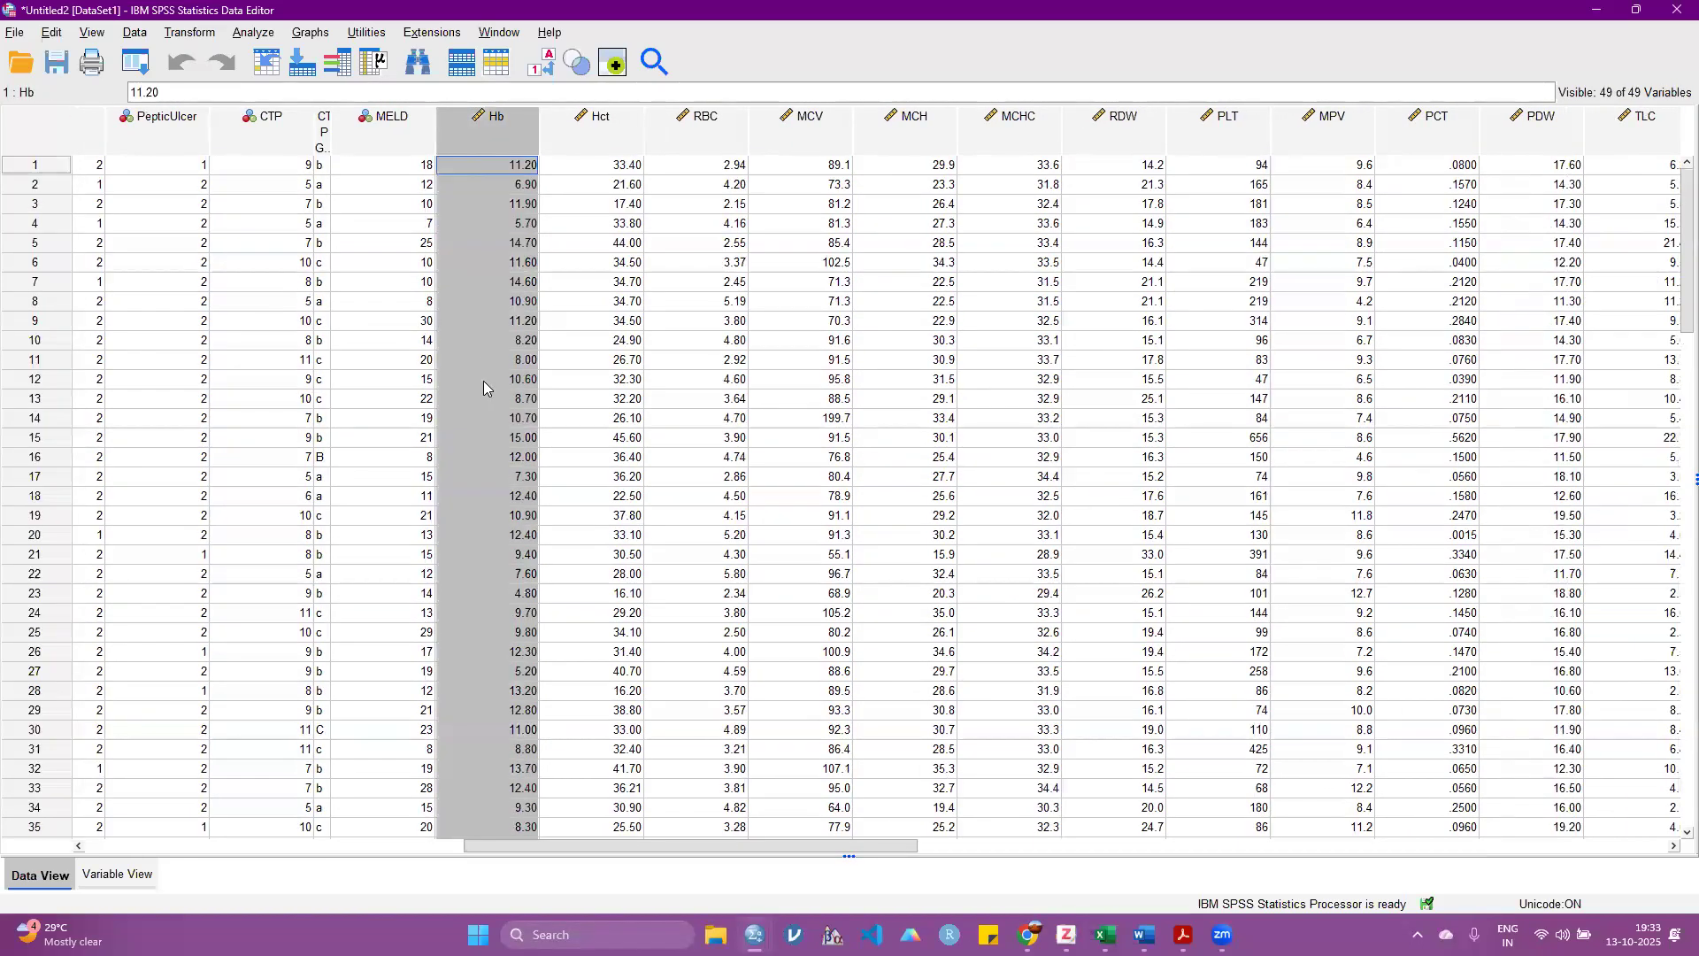
pyautogui.scroll(-9, 483, 380)
pyautogui.scroll(-20, 487, 390)
pyautogui.scroll(20, 487, 390)
pyautogui.click(196, 39)
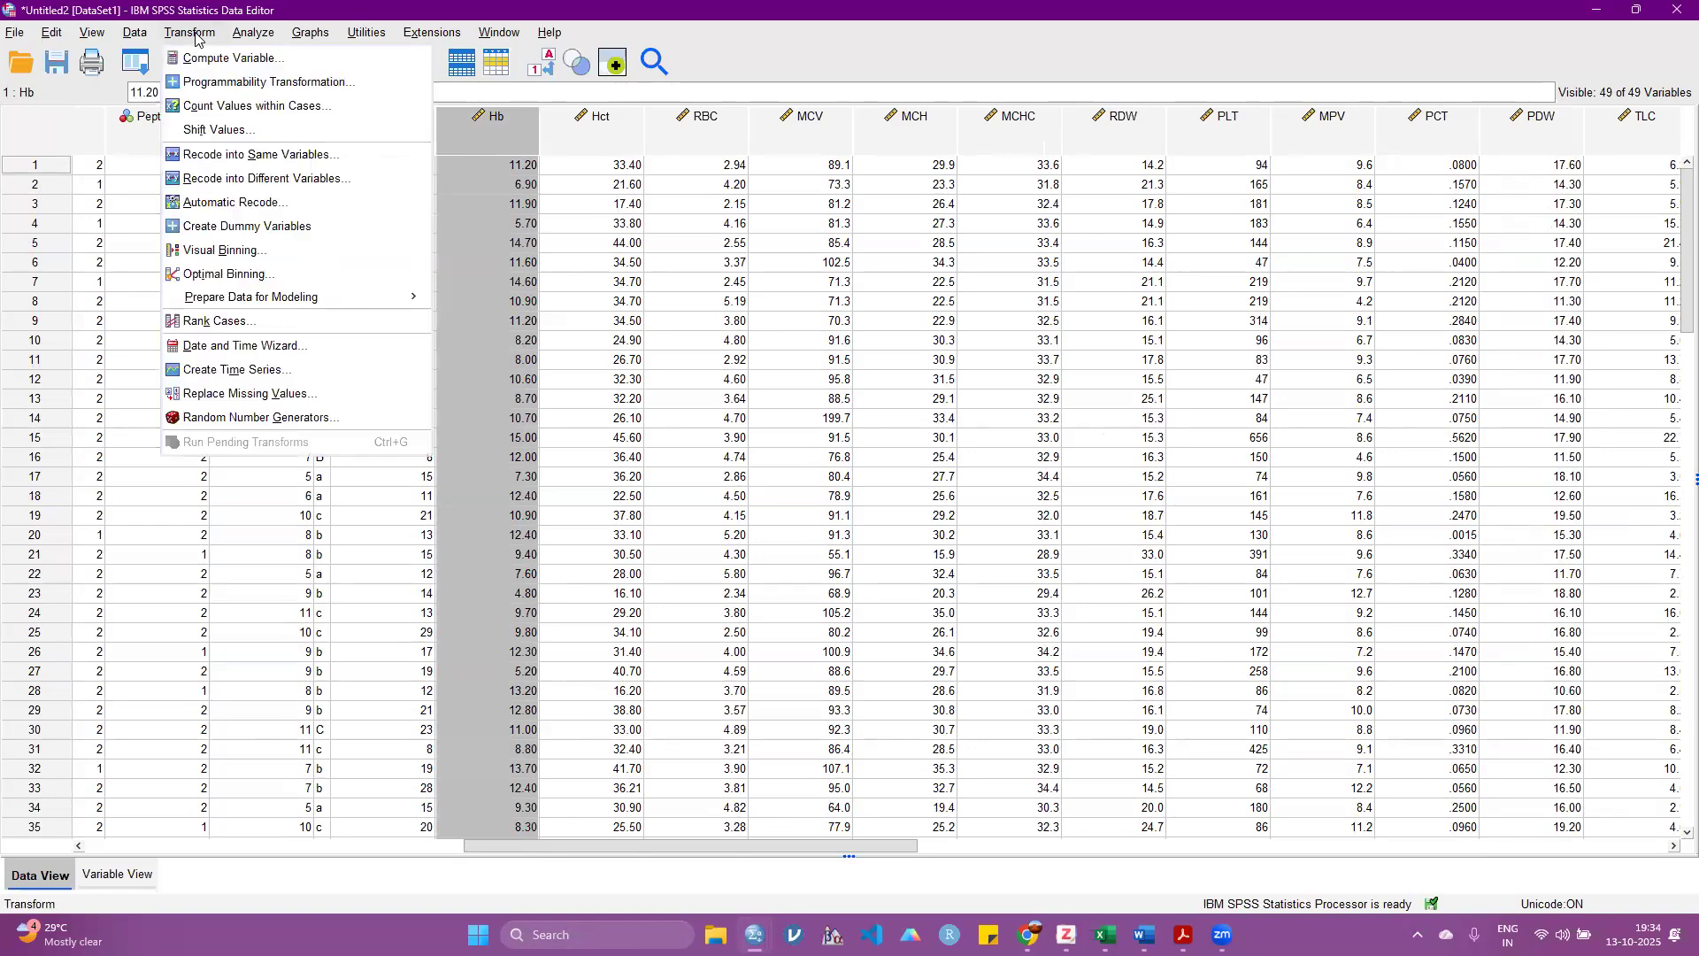
pyautogui.click(256, 180)
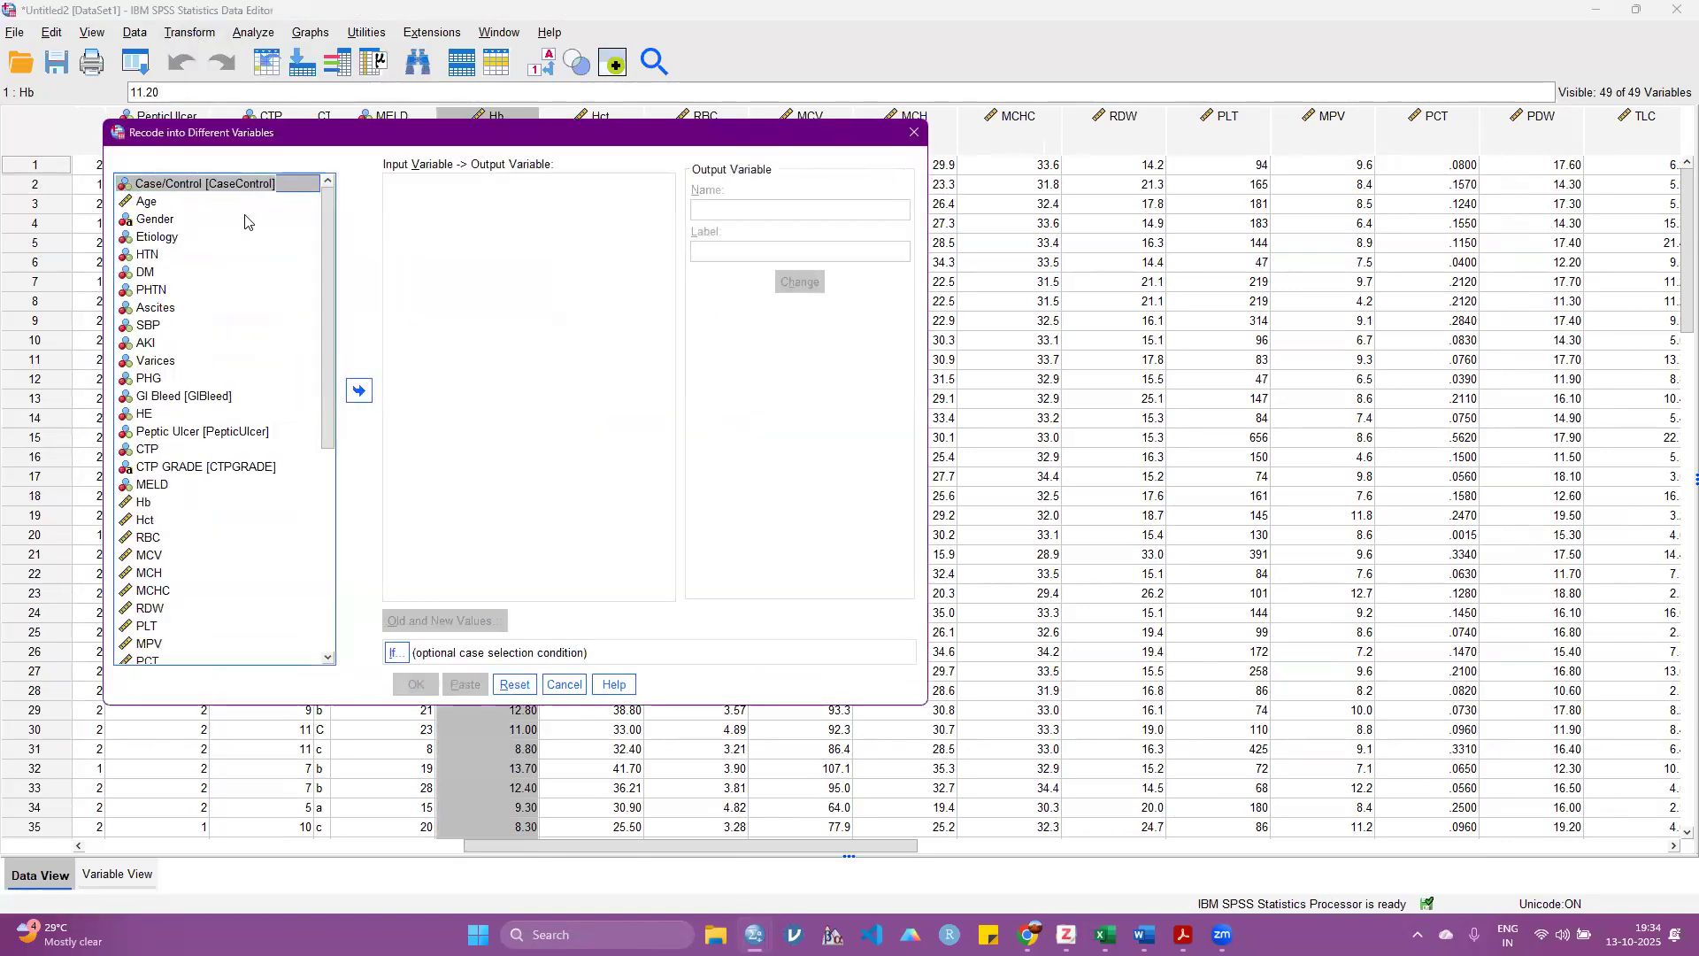
pyautogui.click(144, 505)
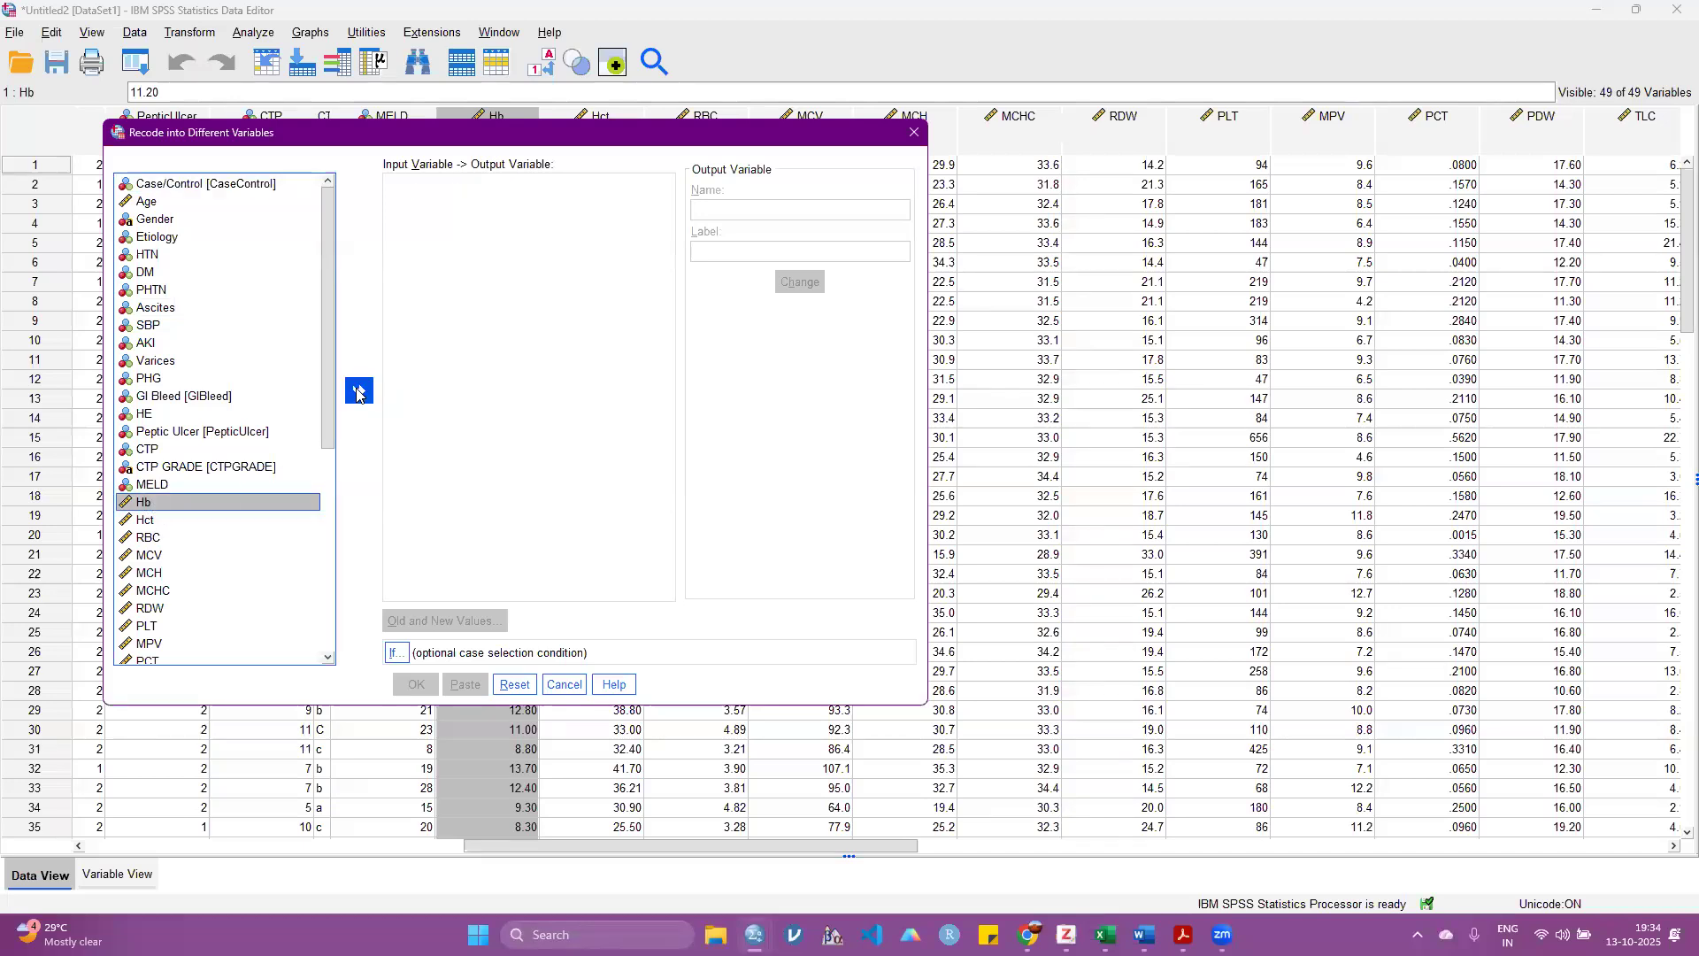
pyautogui.click(358, 390)
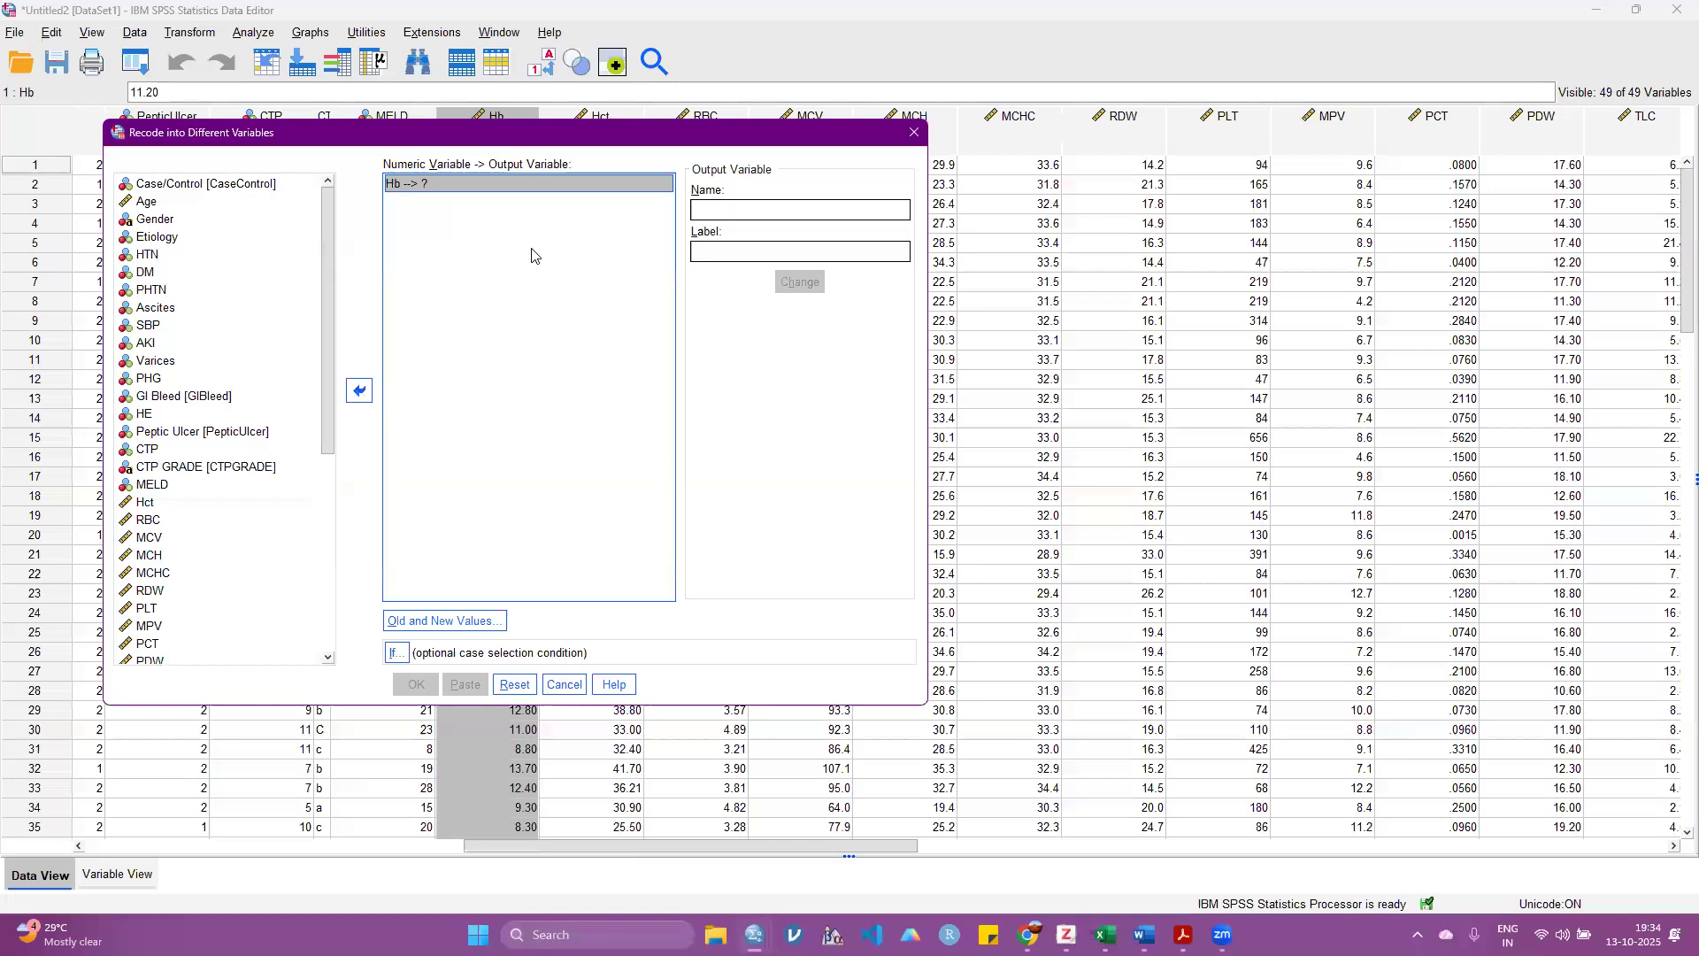
# Step: Define the output variable for Hb with the name Hb_Cat and the label Hb_Cat
pyautogui.click(732, 210)
pyautogui.write('Hb_')
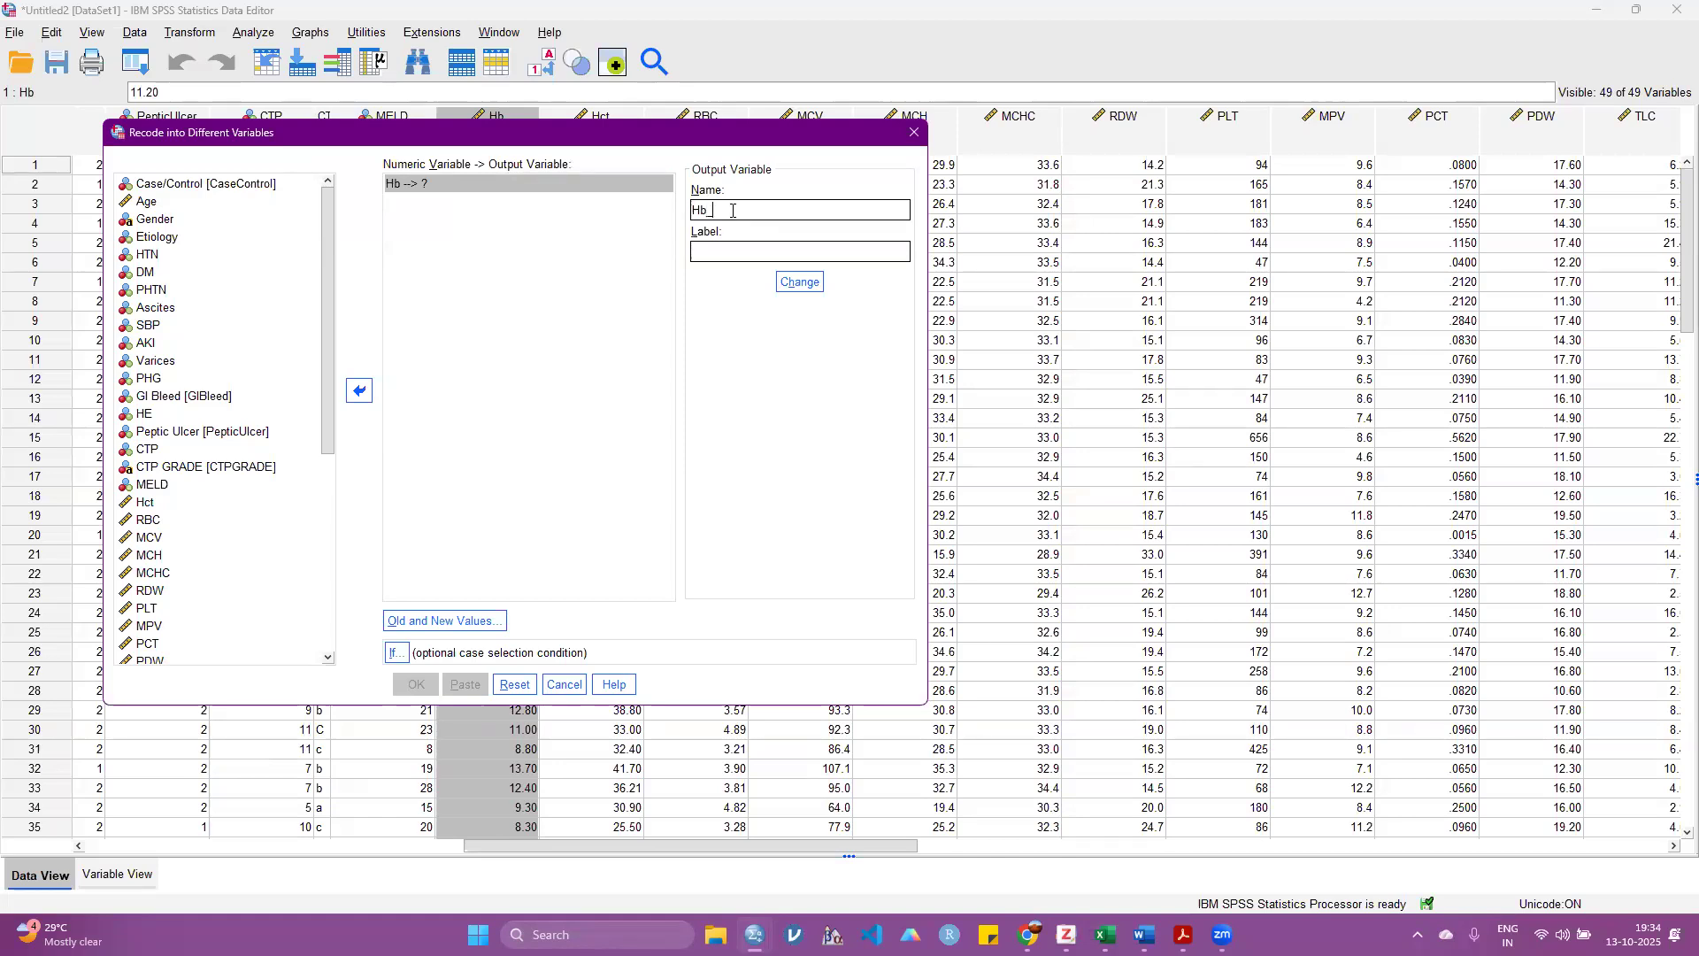
pyautogui.write('Cat')
pyautogui.doubleClick(732, 211)
pyautogui.hotkey('ctrl', 'c')
pyautogui.click(744, 252)
pyautogui.hotkey('ctrl', 'v')
pyautogui.click(798, 283)
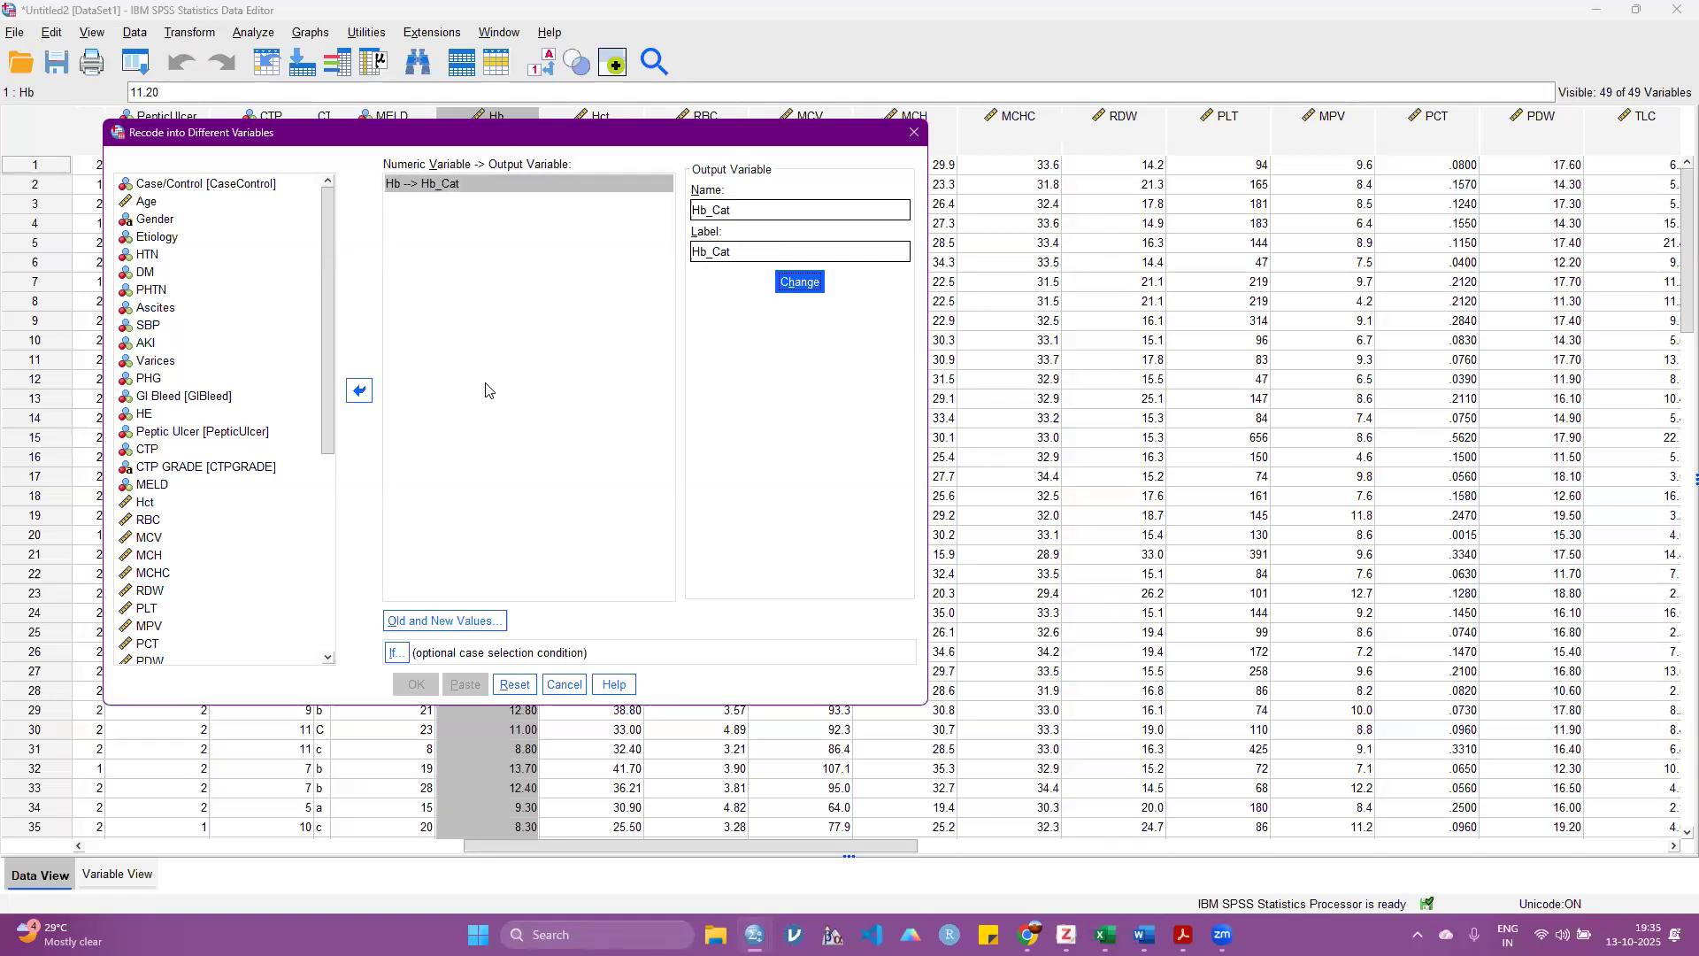
# Step: Define the first recode rule for Hb, mapping the range 0 through 7 to the new value 1
pyautogui.click(430, 630)
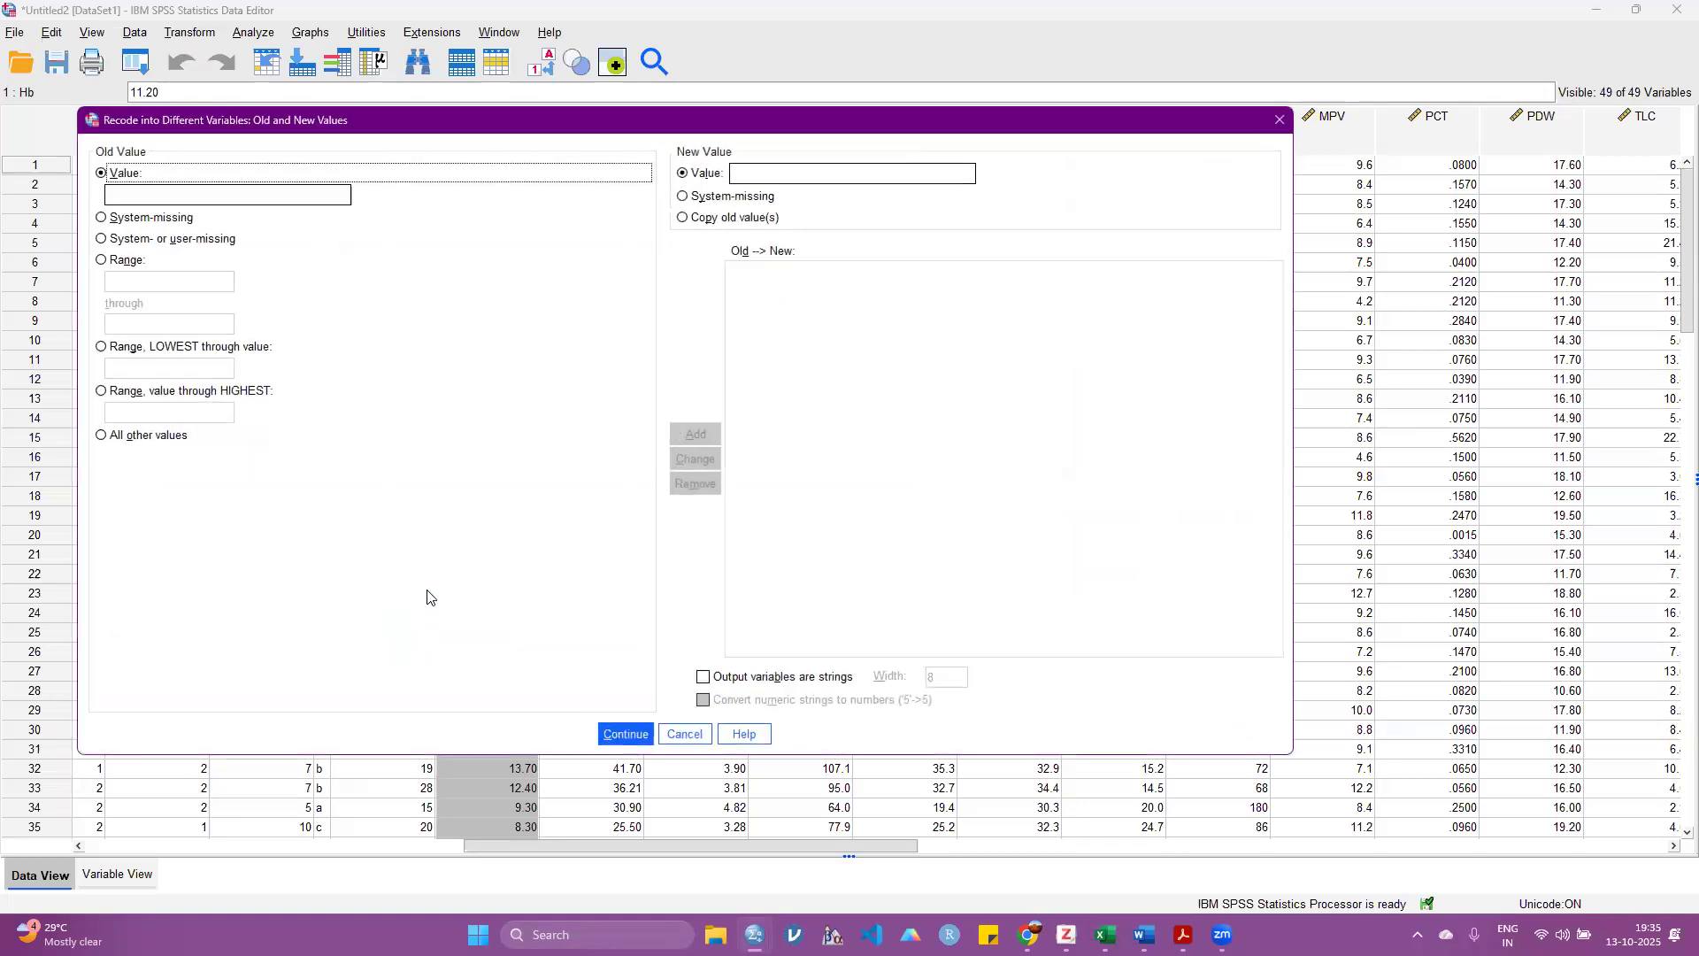
pyautogui.click(124, 261)
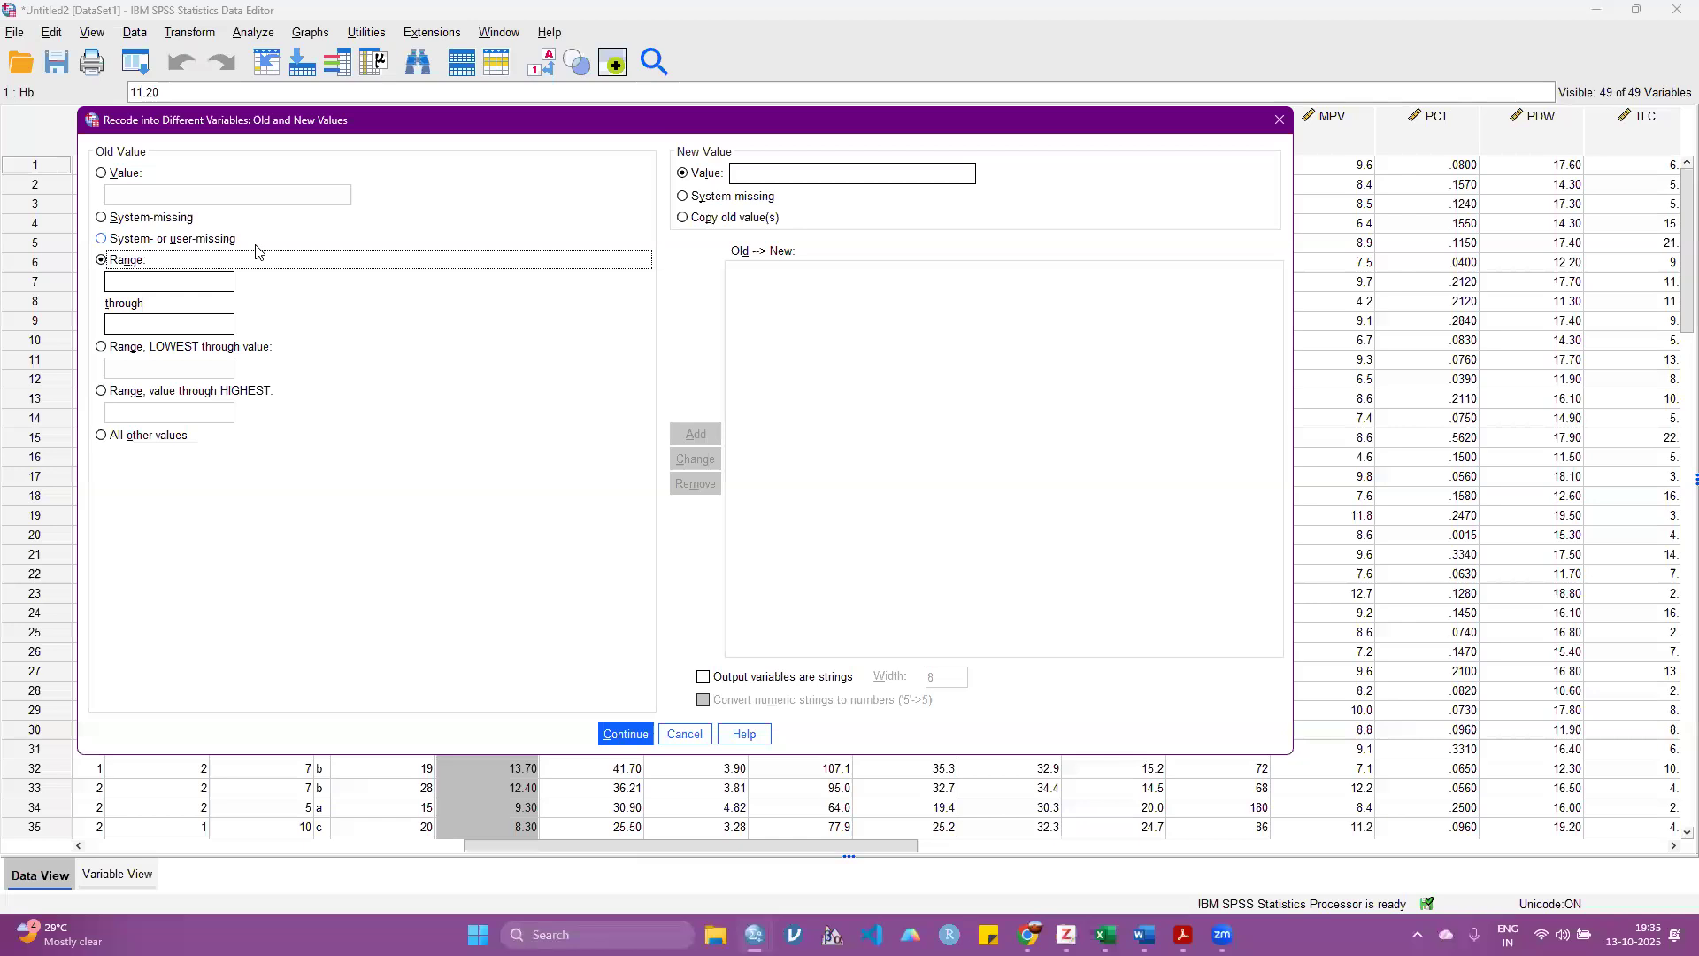
pyautogui.click(124, 279)
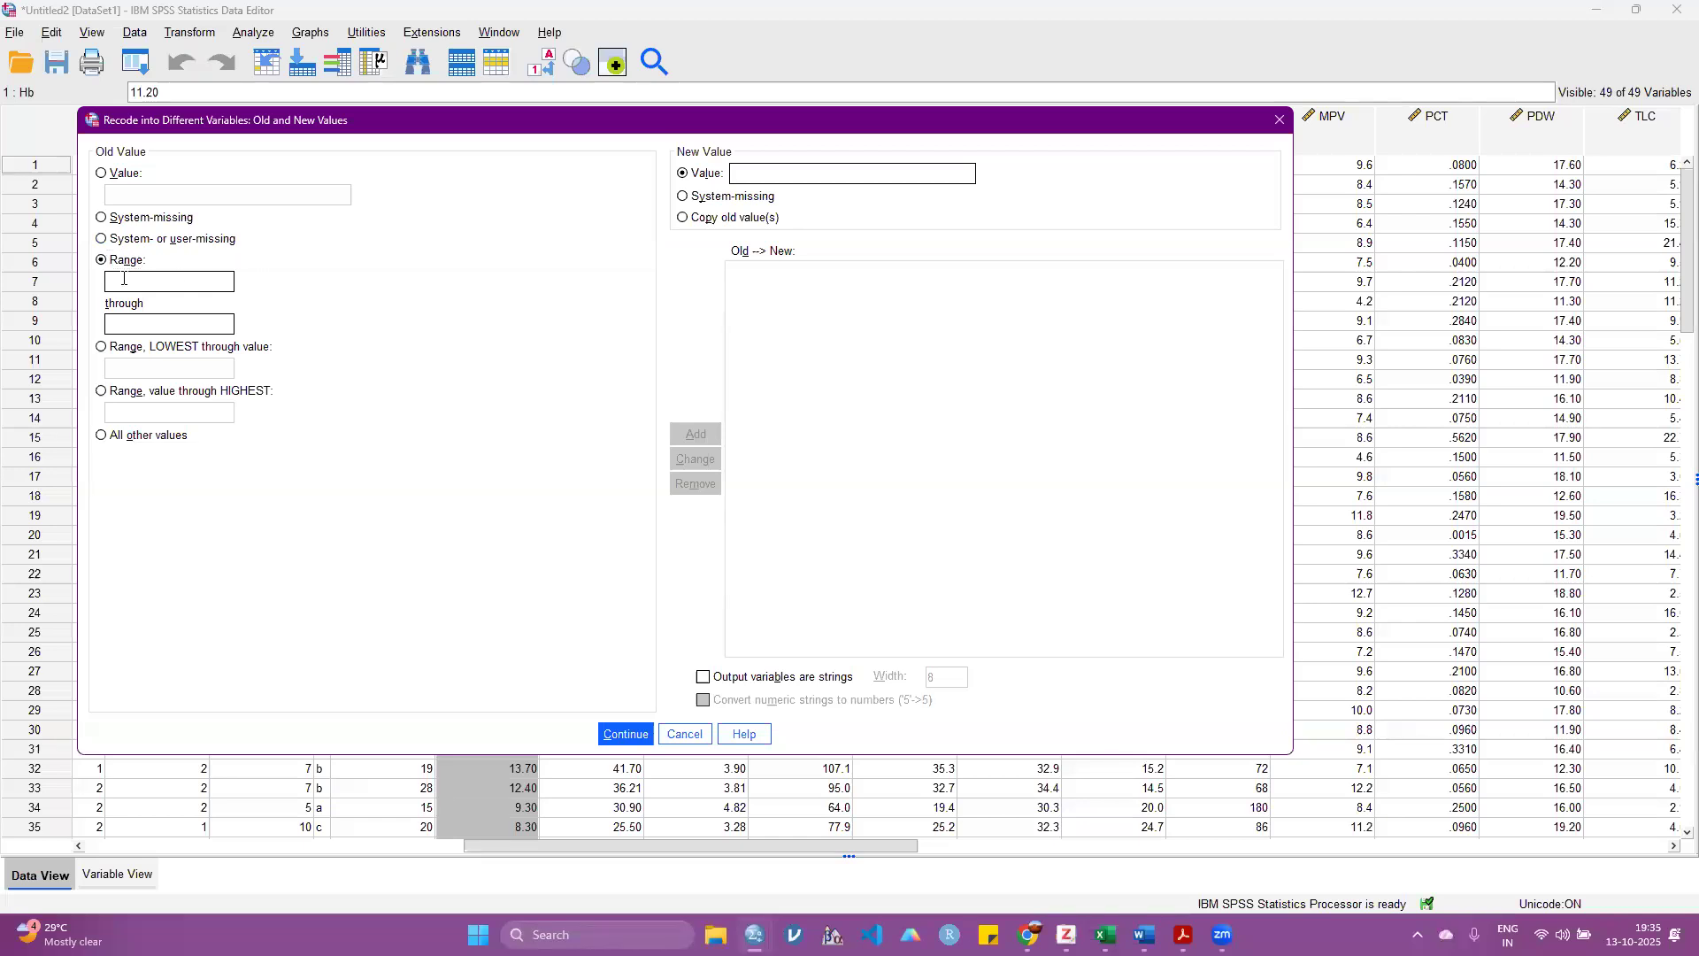
pyautogui.write('0')
pyautogui.press('Tab')
pyautogui.write('10')
pyautogui.press('BackSpace')
pyautogui.press('BackSpace')
pyautogui.write('8')
pyautogui.write('1')
pyautogui.click(696, 434)
# Step: Add a recode rule mapping the range 7.10 through 10 to the new value 2
pyautogui.click(162, 281)
pyautogui.write('7.10')
pyautogui.click(128, 324)
pyautogui.write('10')
pyautogui.write('2')
pyautogui.click(695, 433)
# Step: Add a recode rule mapping the range 10.1 through 18 to 3, and run the recode
pyautogui.click(159, 286)
pyautogui.write('10.1')
pyautogui.press('Tab')
pyautogui.write('18')
pyautogui.click(763, 172)
pyautogui.write('3')
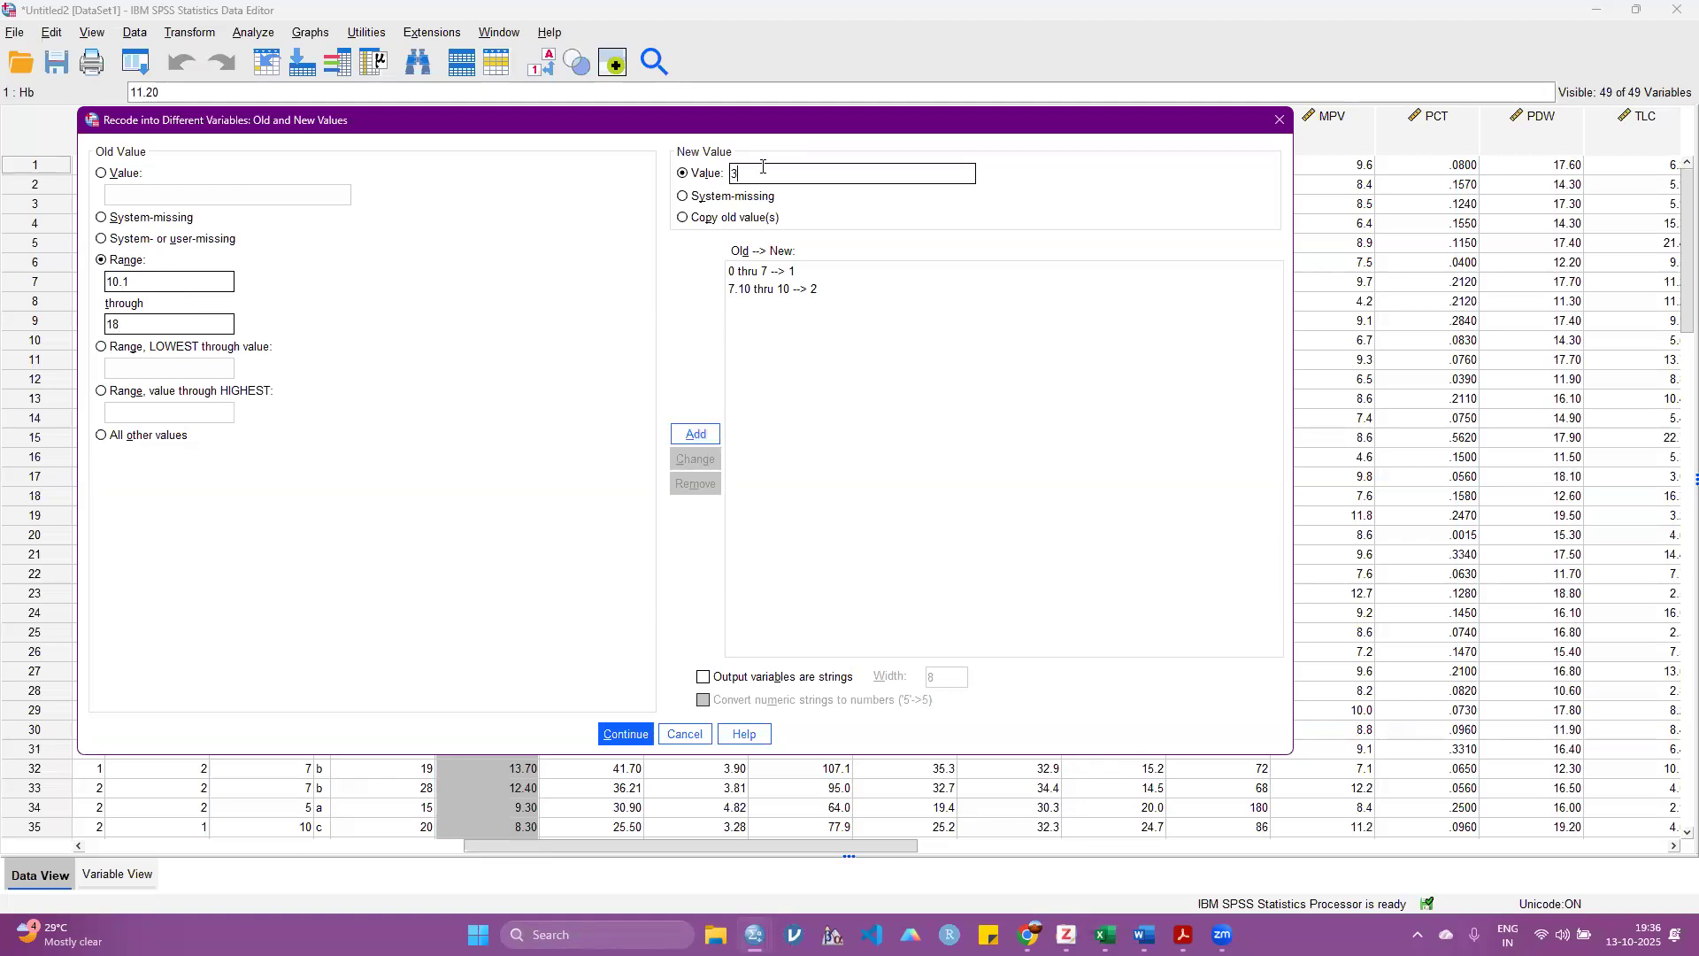
pyautogui.click(695, 434)
pyautogui.click(626, 733)
pyautogui.click(416, 684)
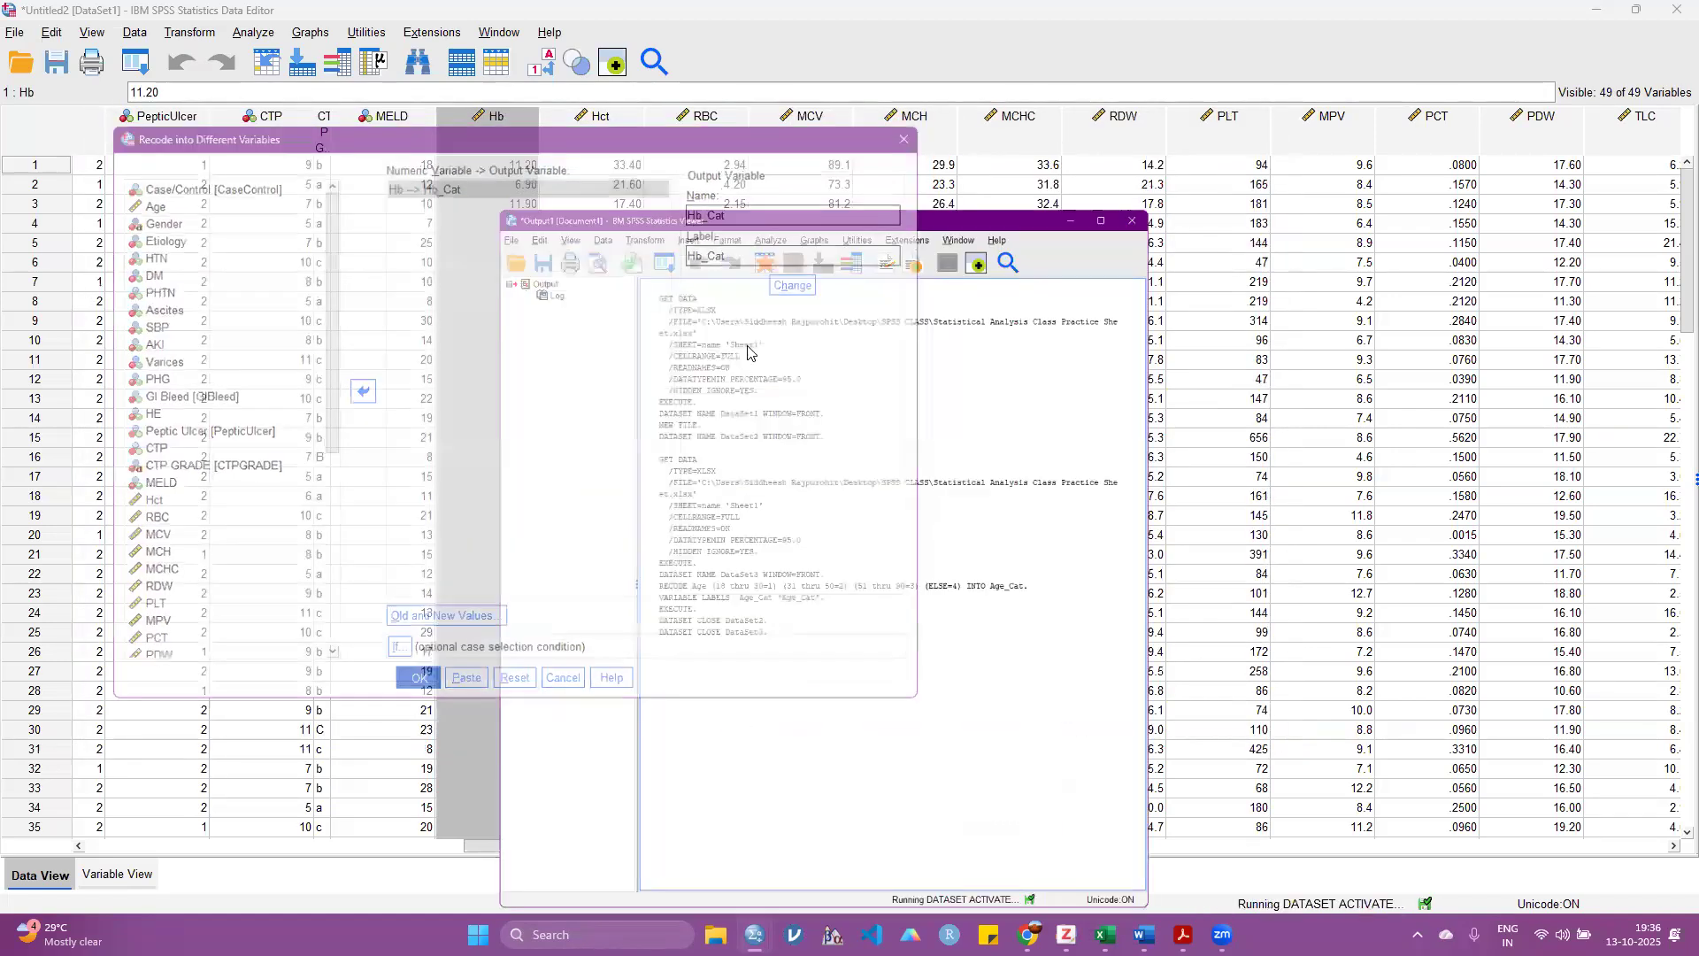
# Step: Examine the new Hb_Cat column at the end of the dataset and its category codes across the cases
pyautogui.moveTo(457, 846); pyautogui.dragTo(1593, 854)
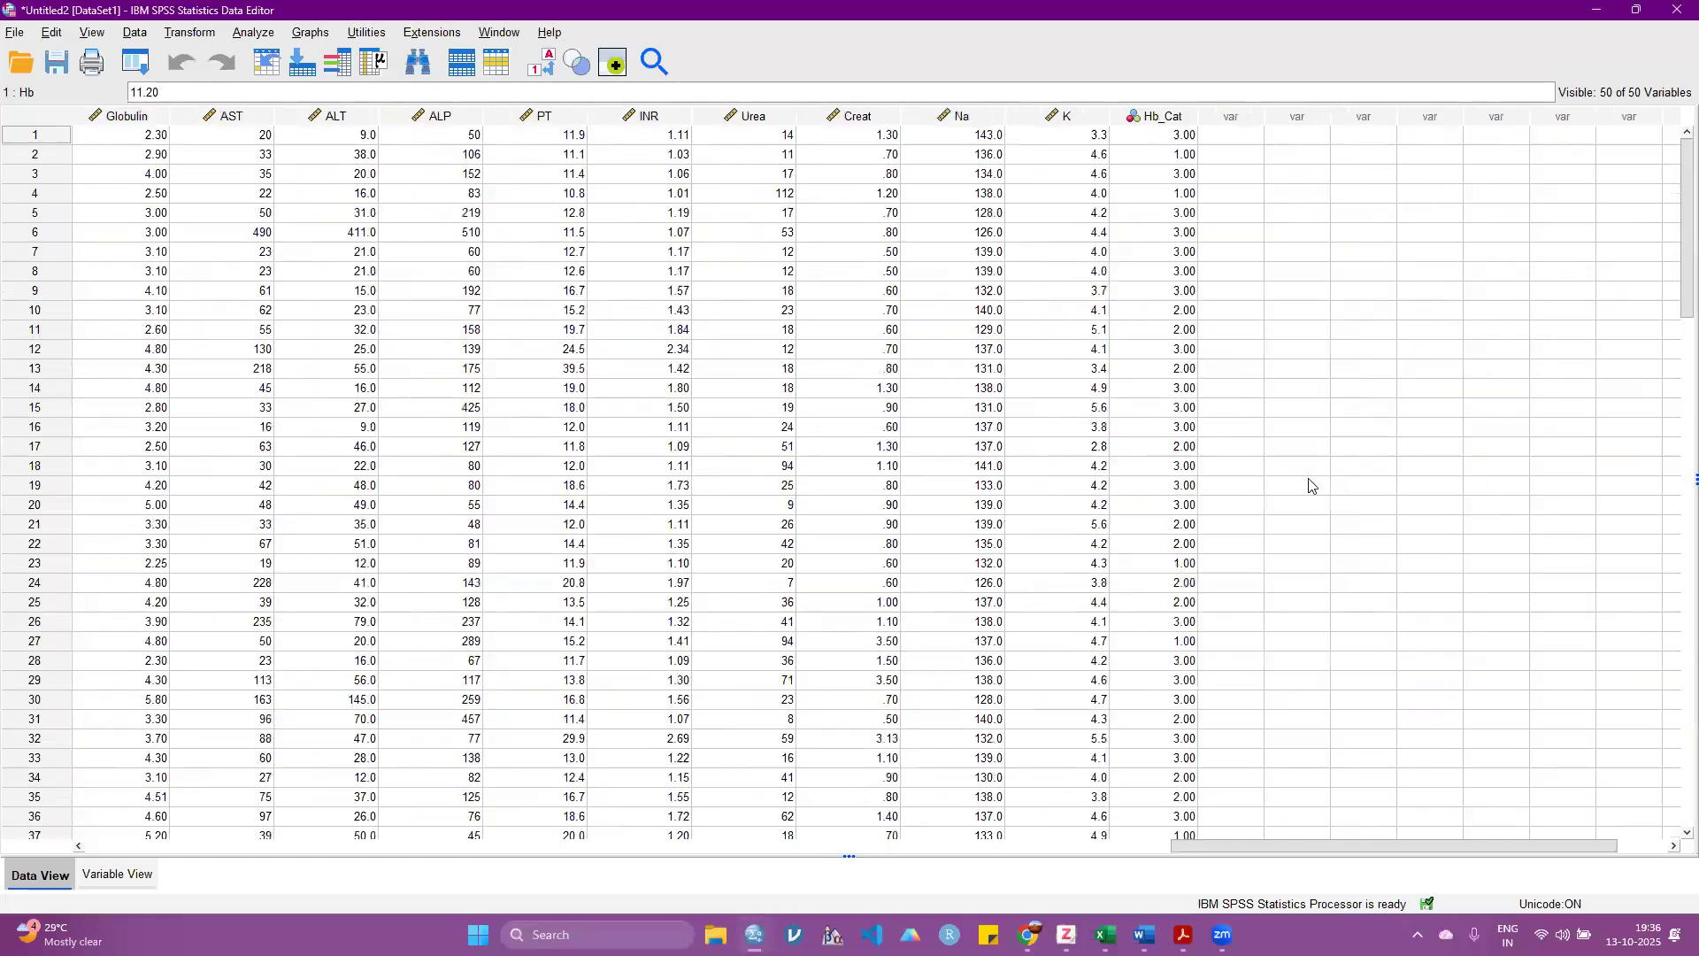
pyautogui.click(1165, 117)
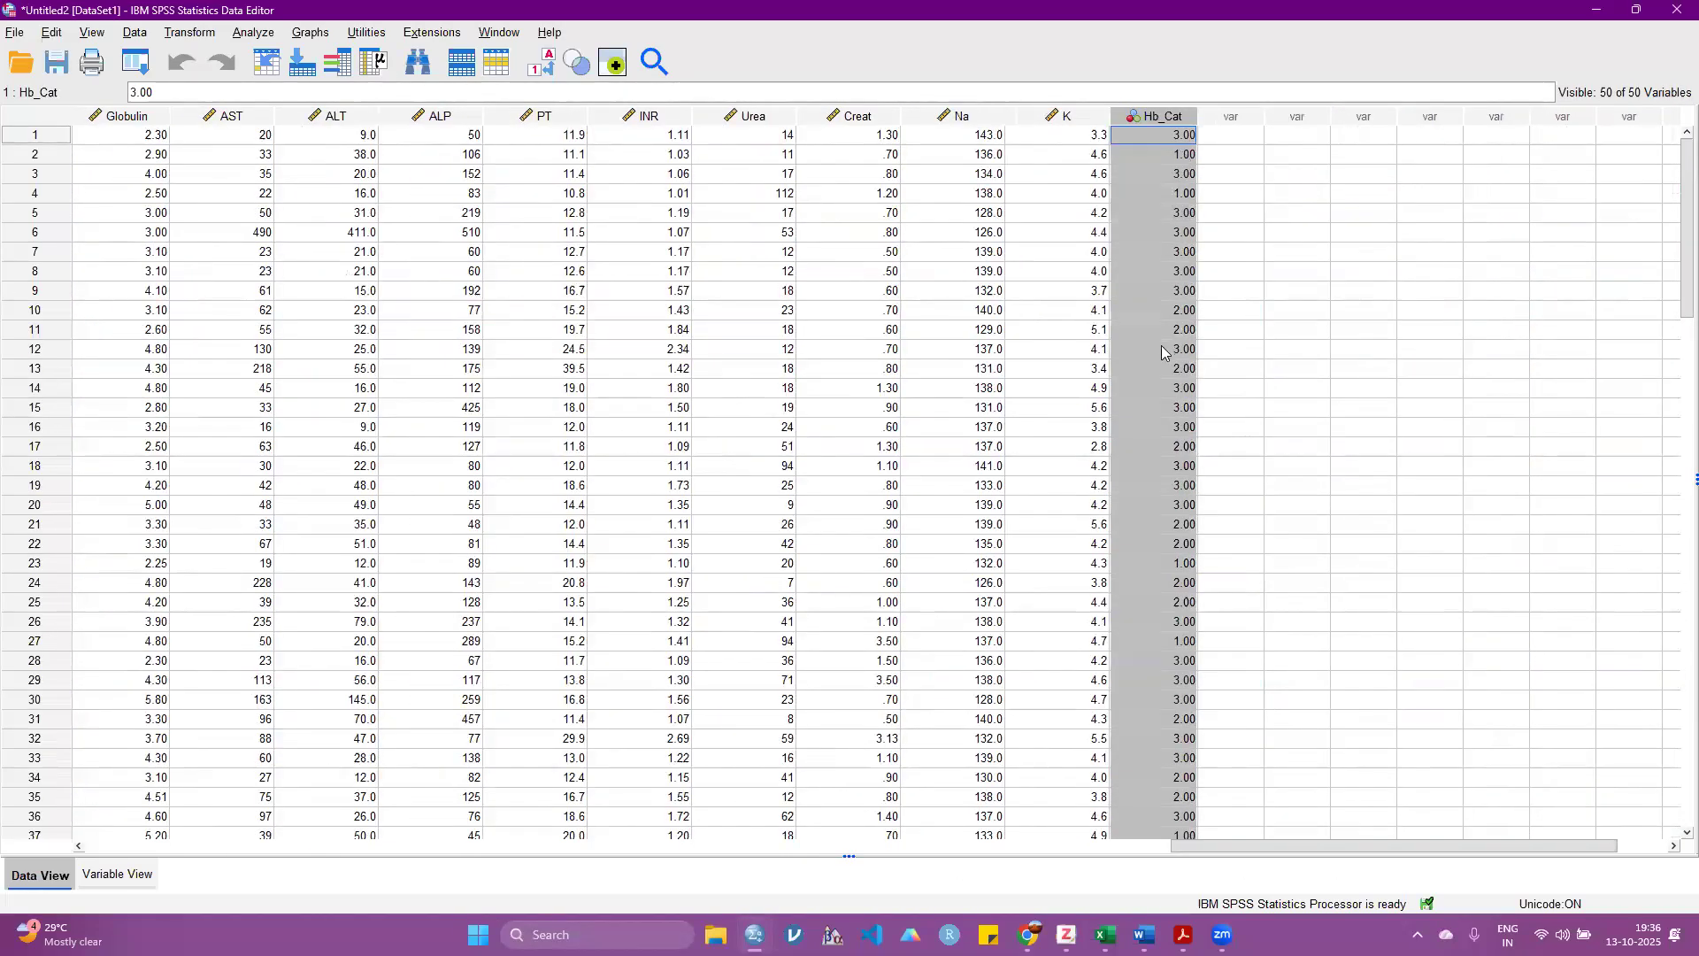
pyautogui.scroll(-20, 1163, 359)
pyautogui.scroll(20, 1168, 336)
pyautogui.click(1155, 368)
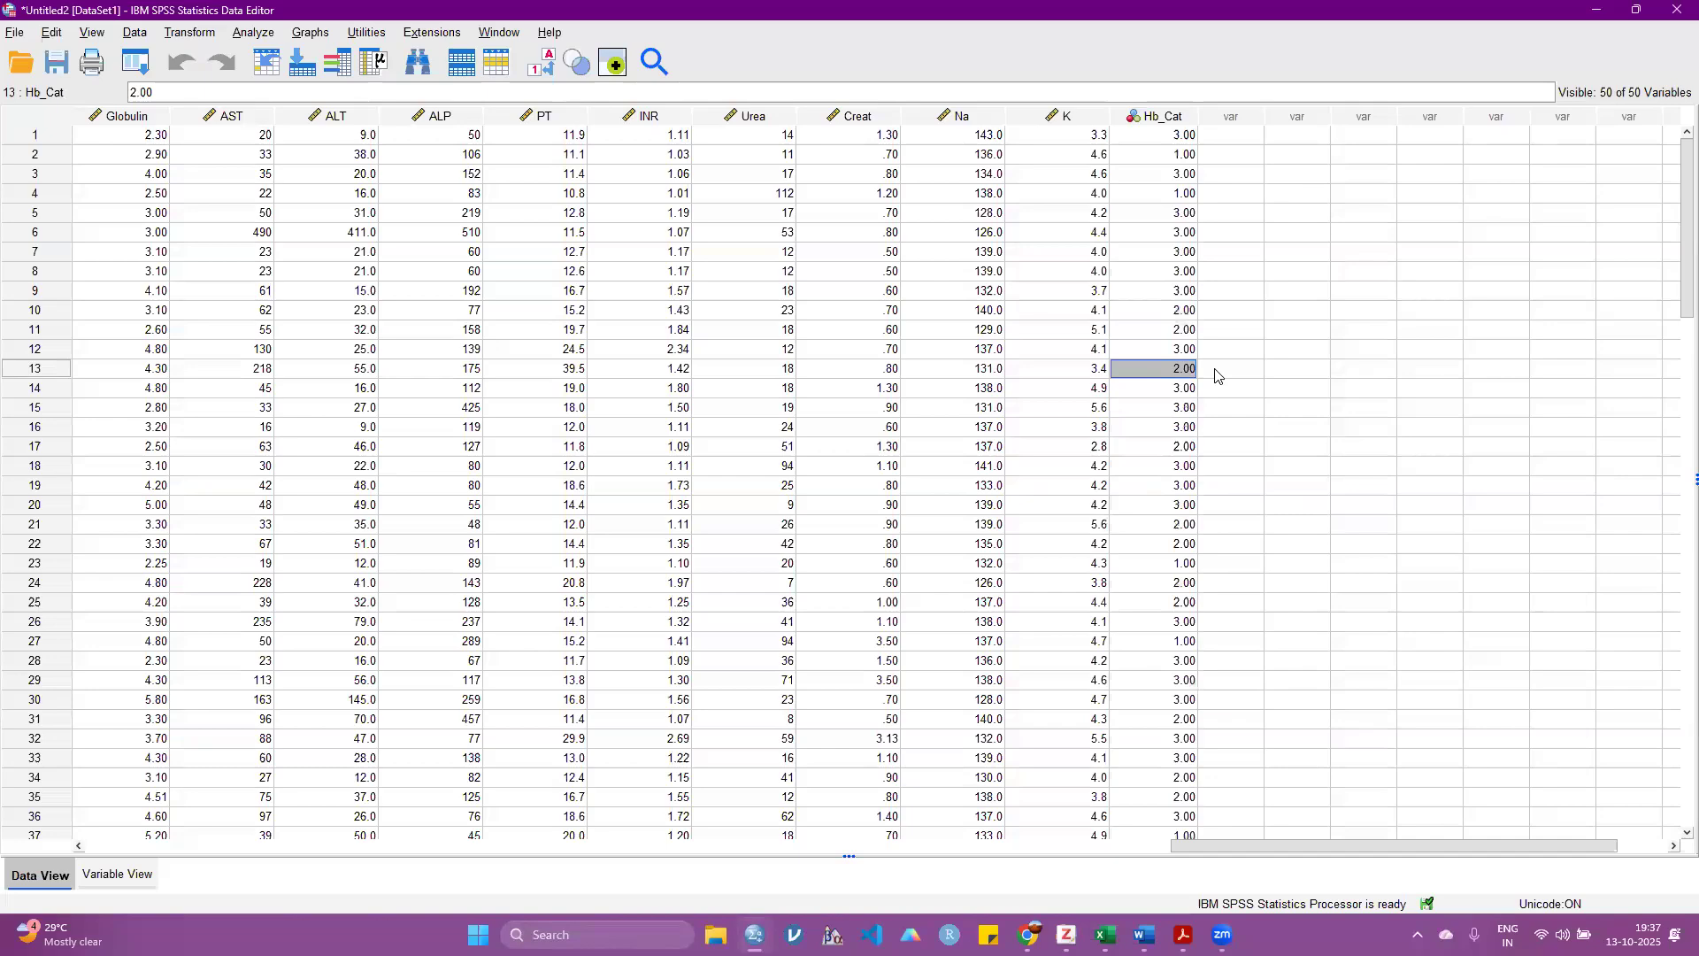
pyautogui.scroll(-20, 1203, 381)
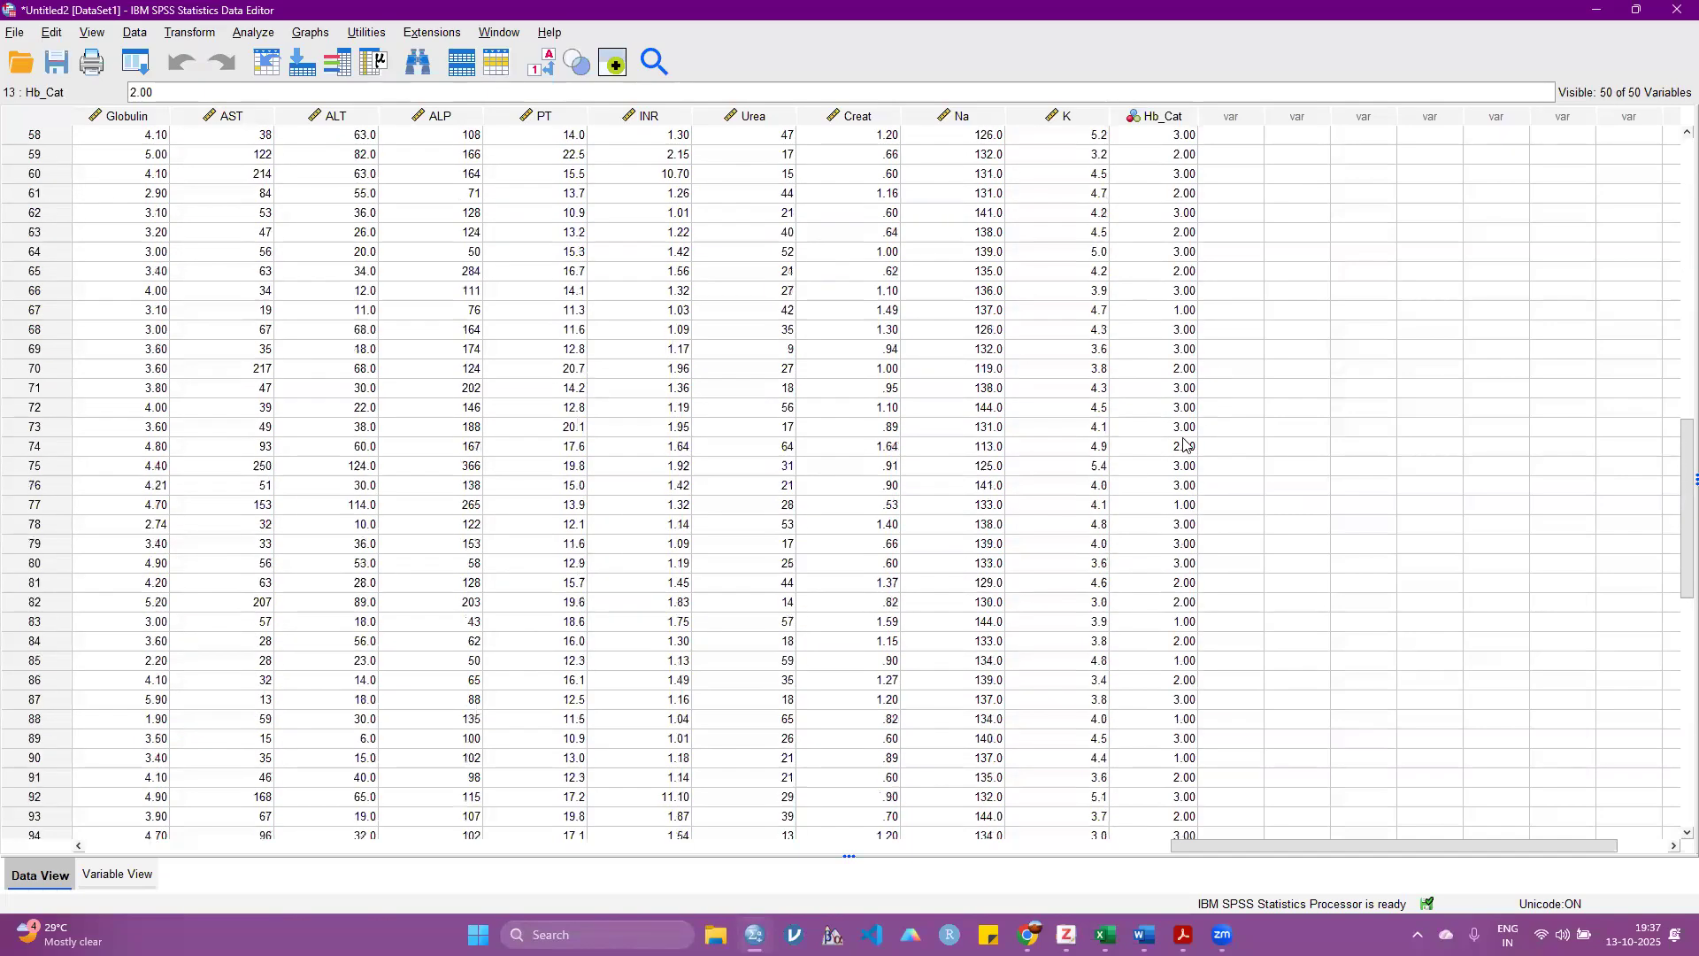
pyautogui.scroll(20, 1192, 451)
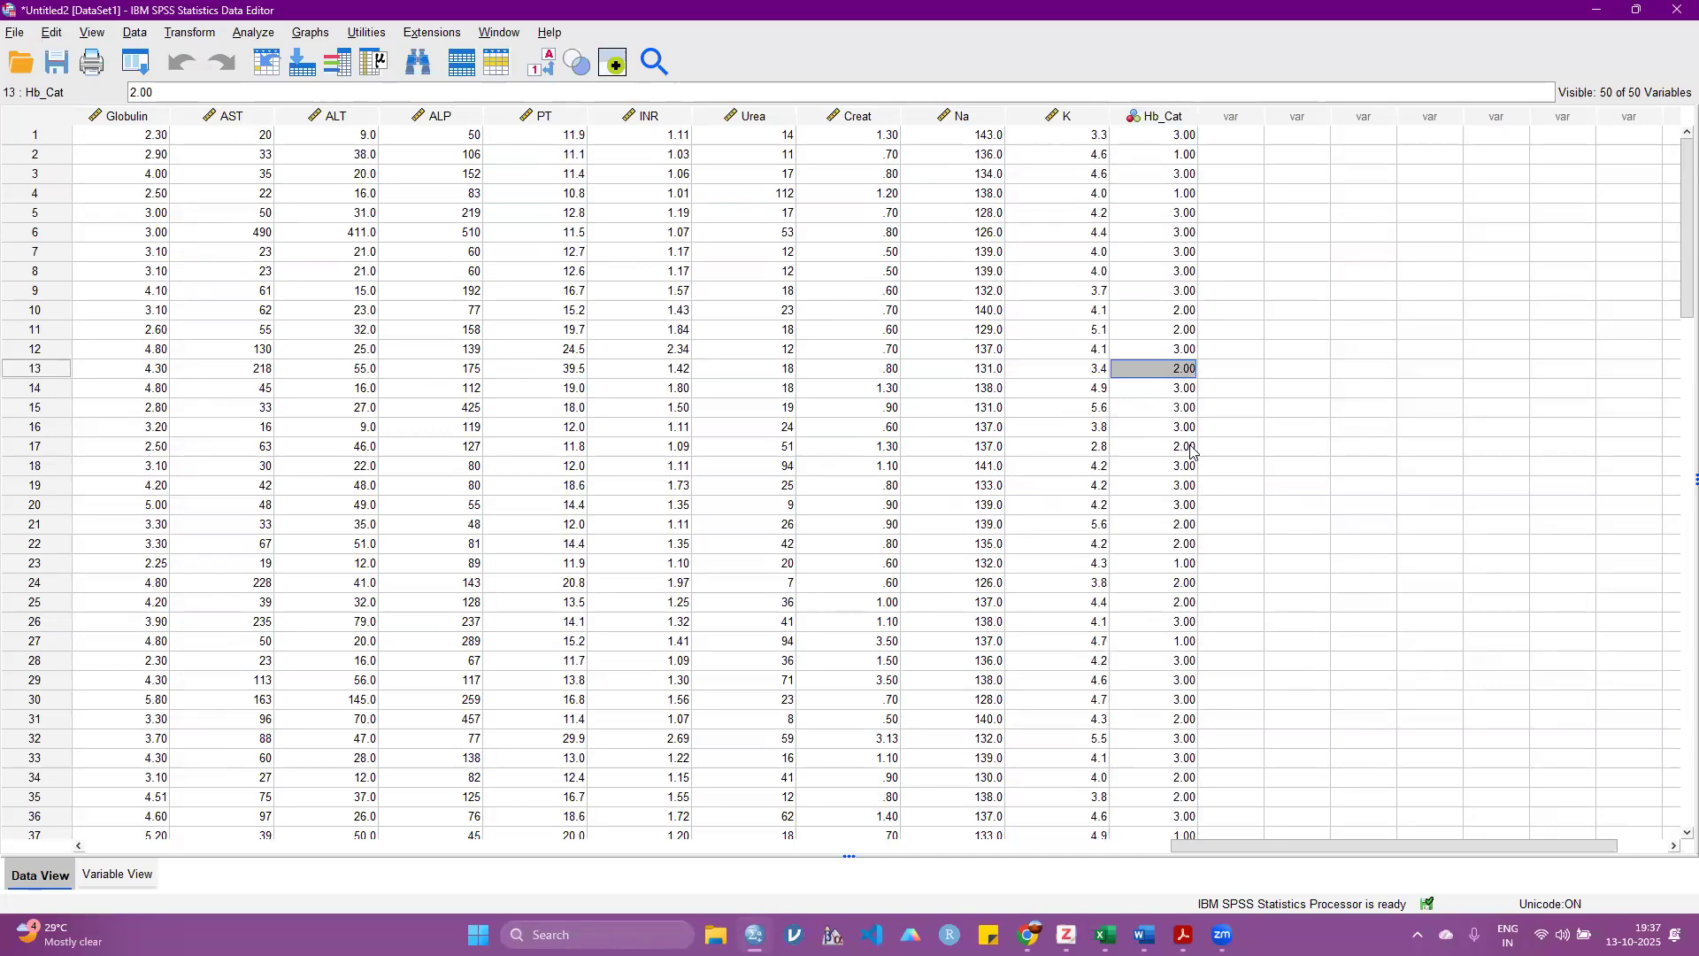
# Step: Review the logged recode syntax for Hb in the output viewer, and return to the data editor
pyautogui.moveTo(754, 934)
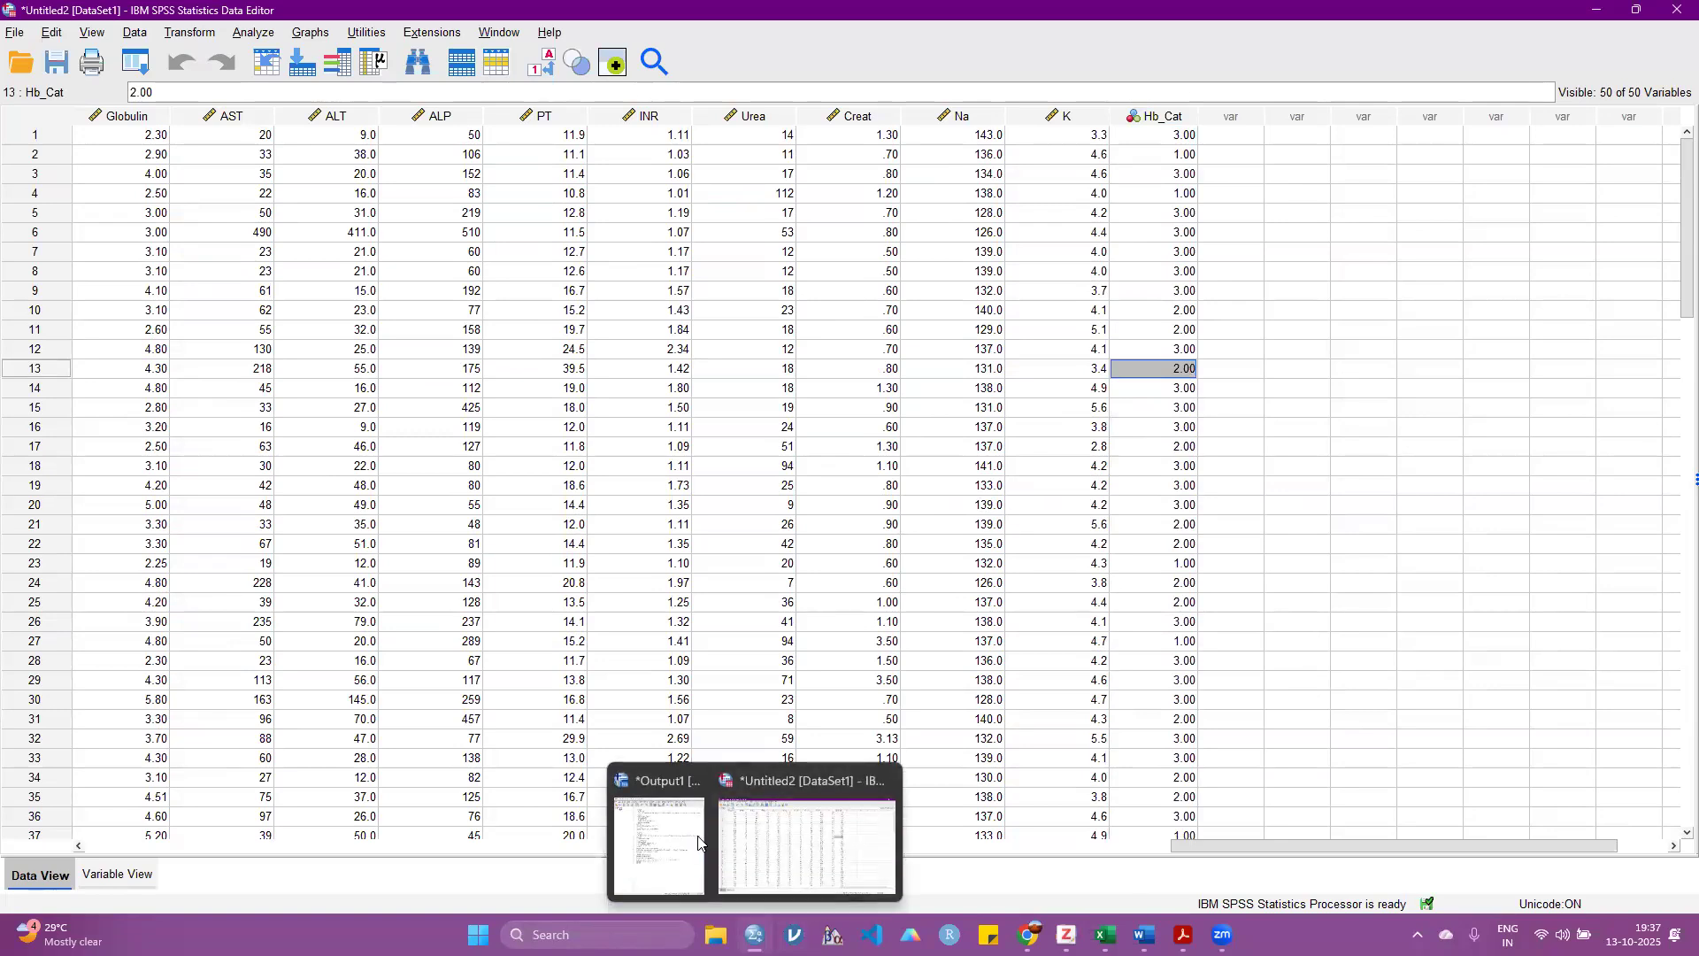
pyautogui.click(668, 805)
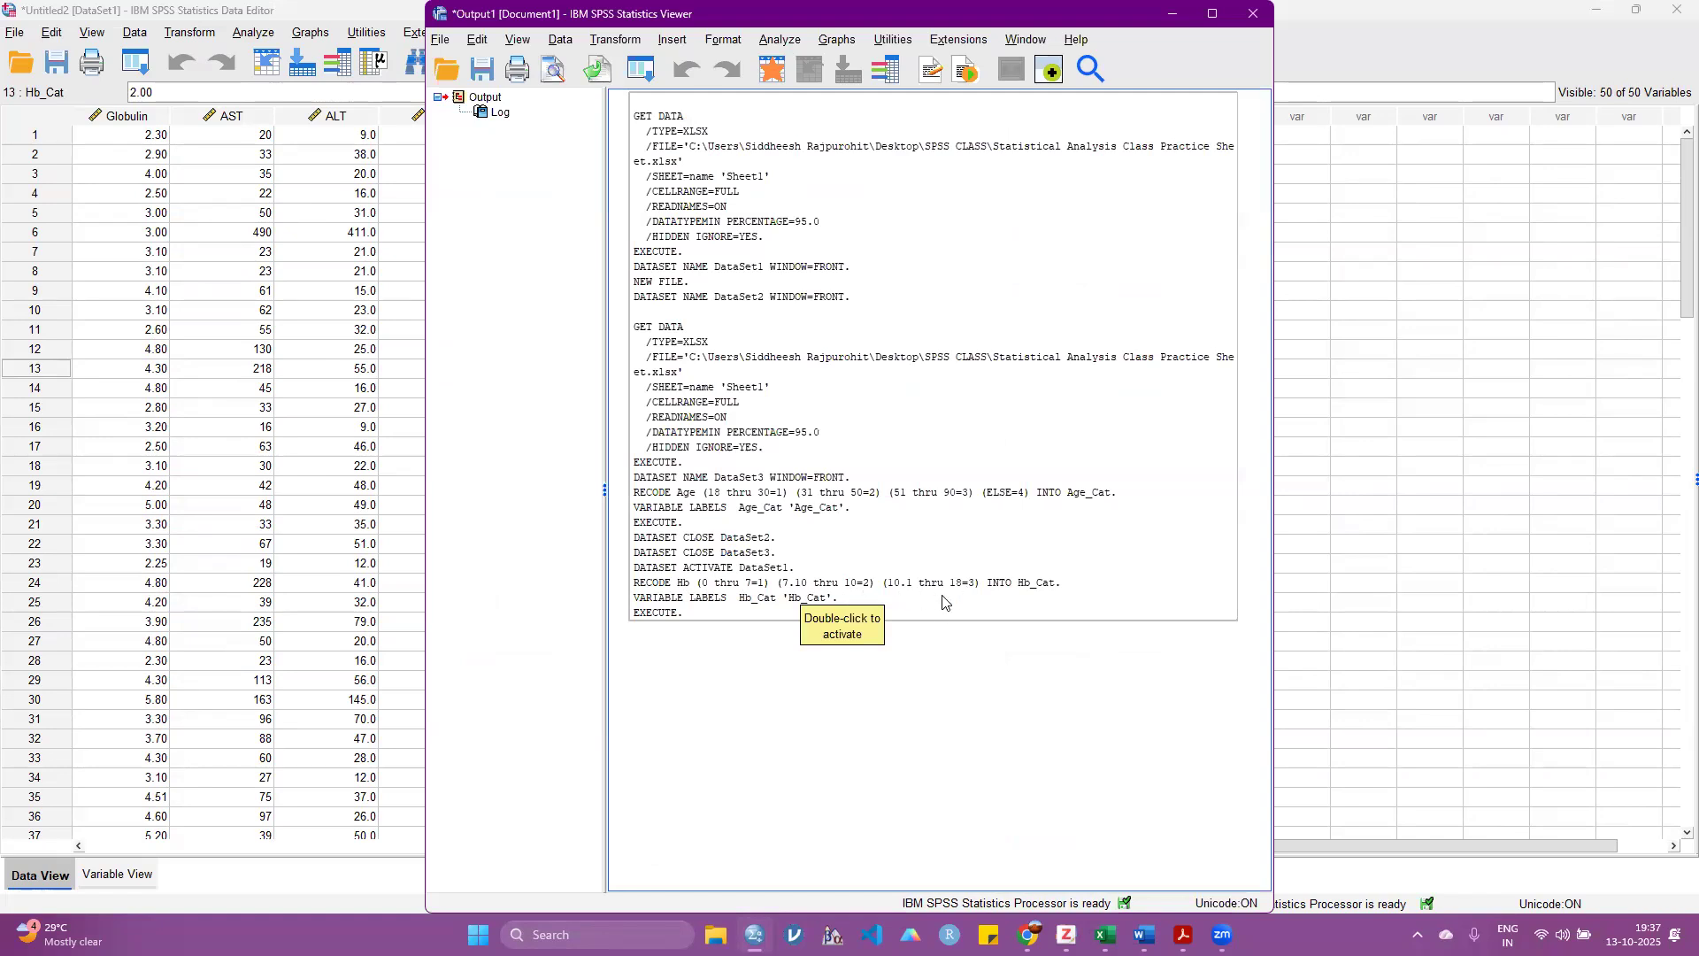
pyautogui.click(1172, 14)
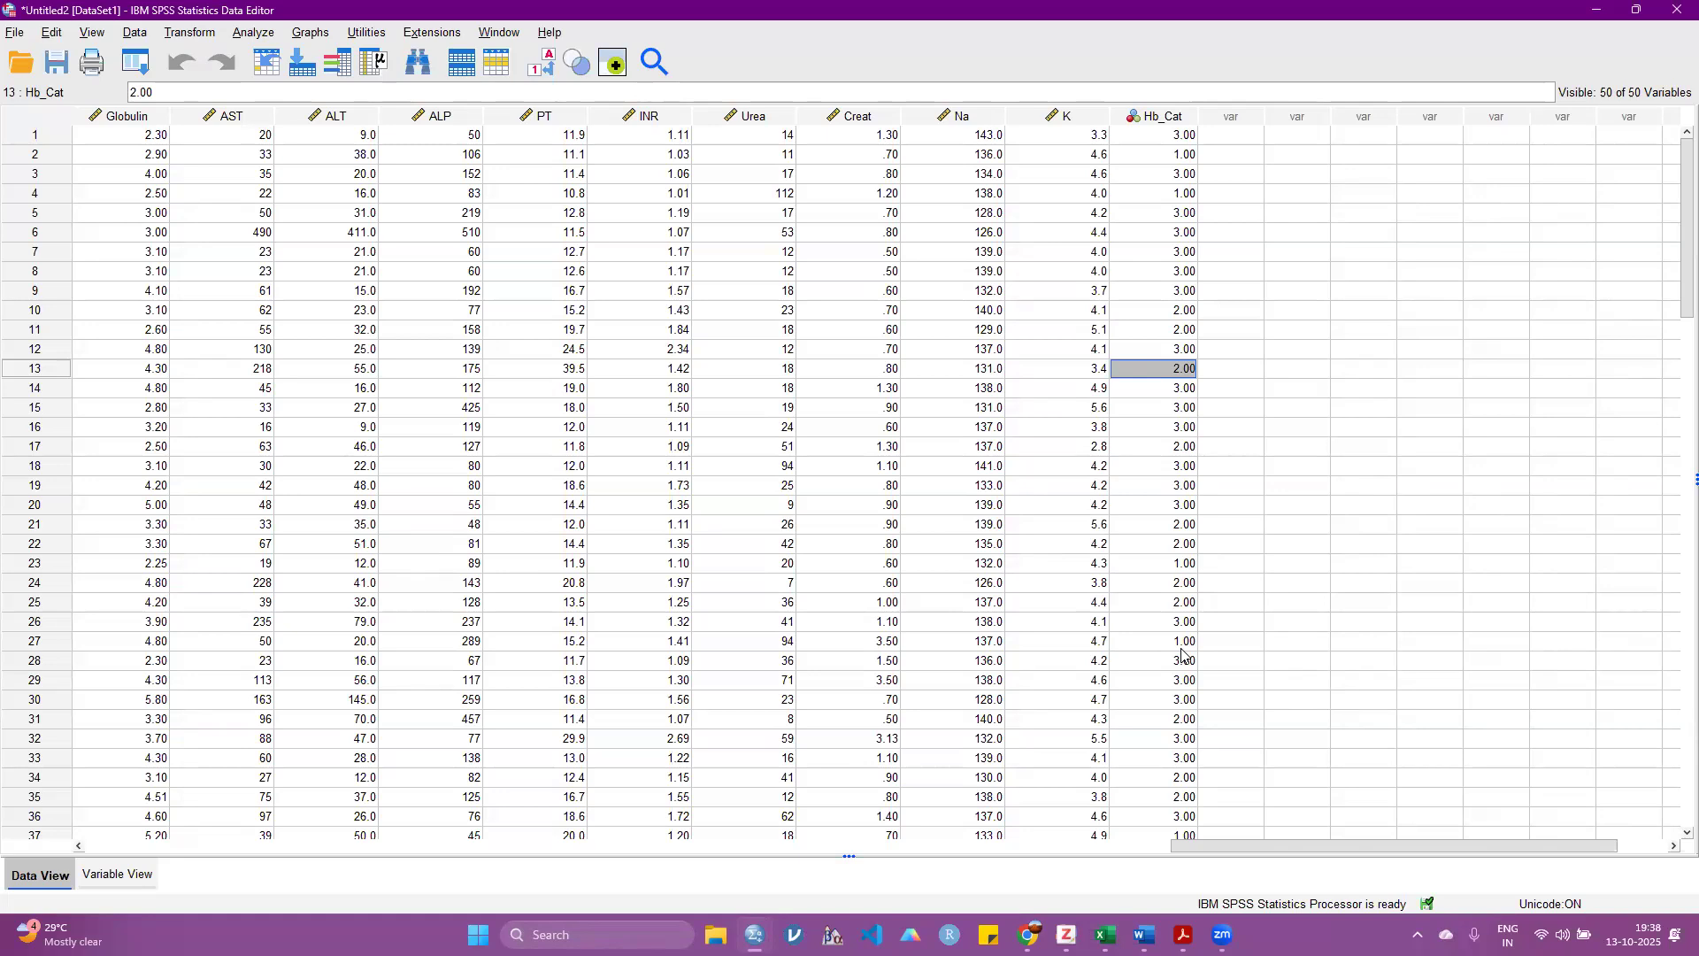
pyautogui.click(1181, 648)
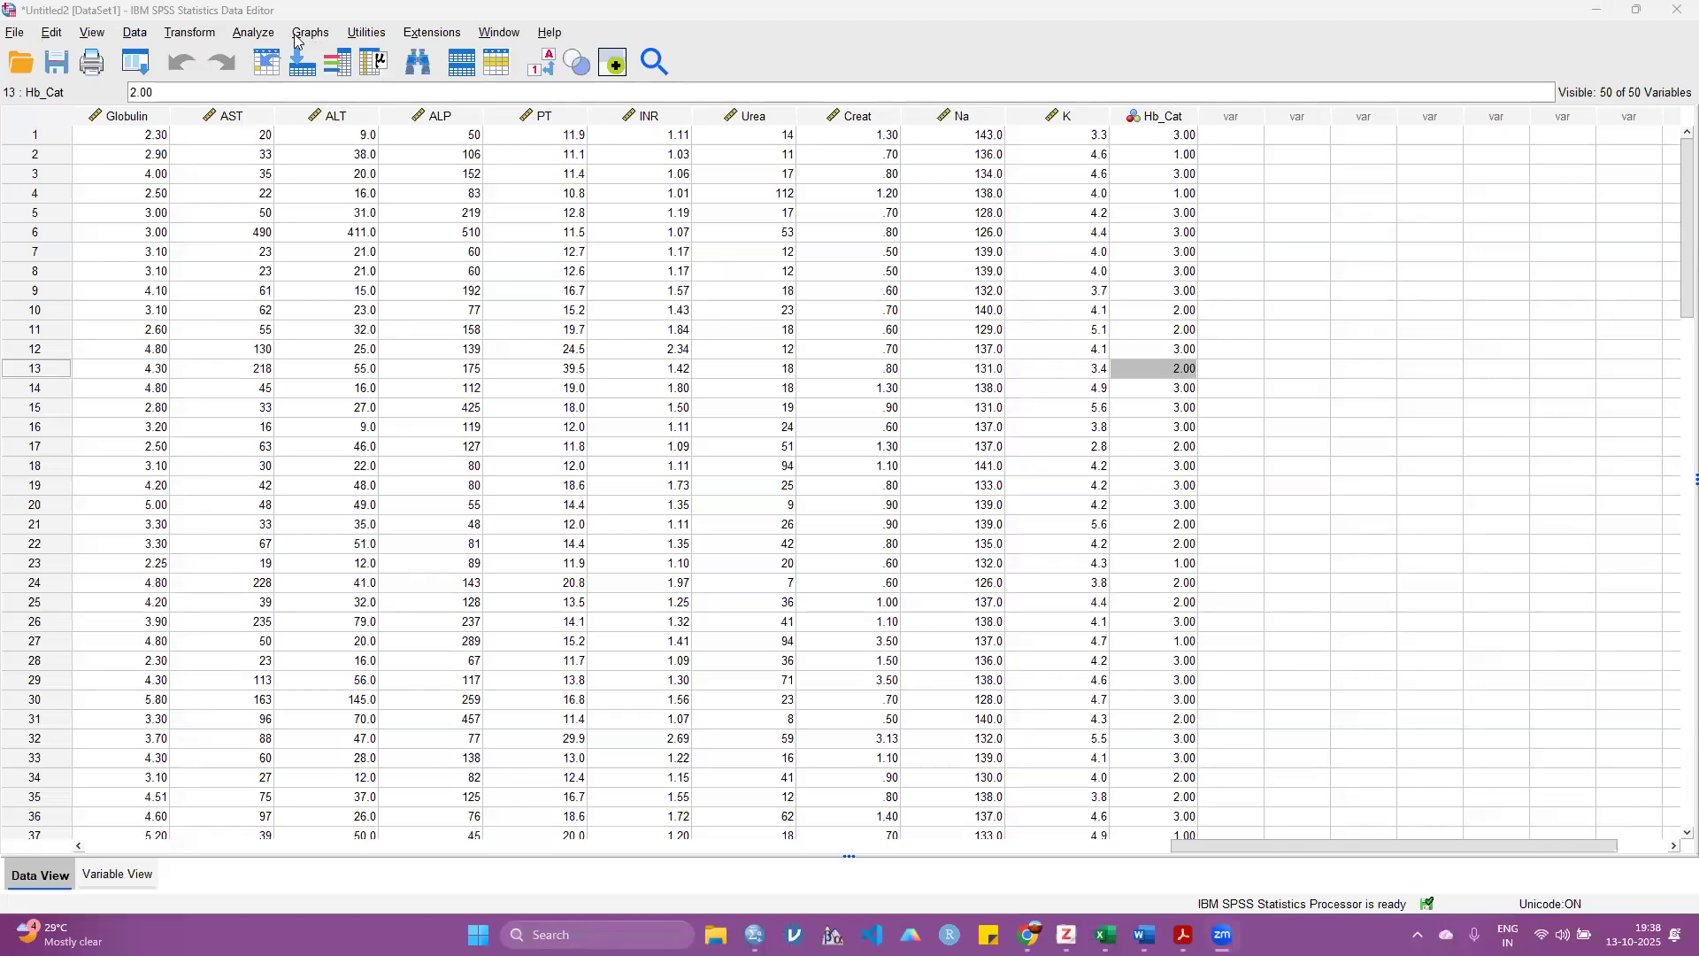
# Step: Reopen the recode into different variables for Hb and clear the output variable's name and label
pyautogui.click(185, 34)
pyautogui.click(392, 178)
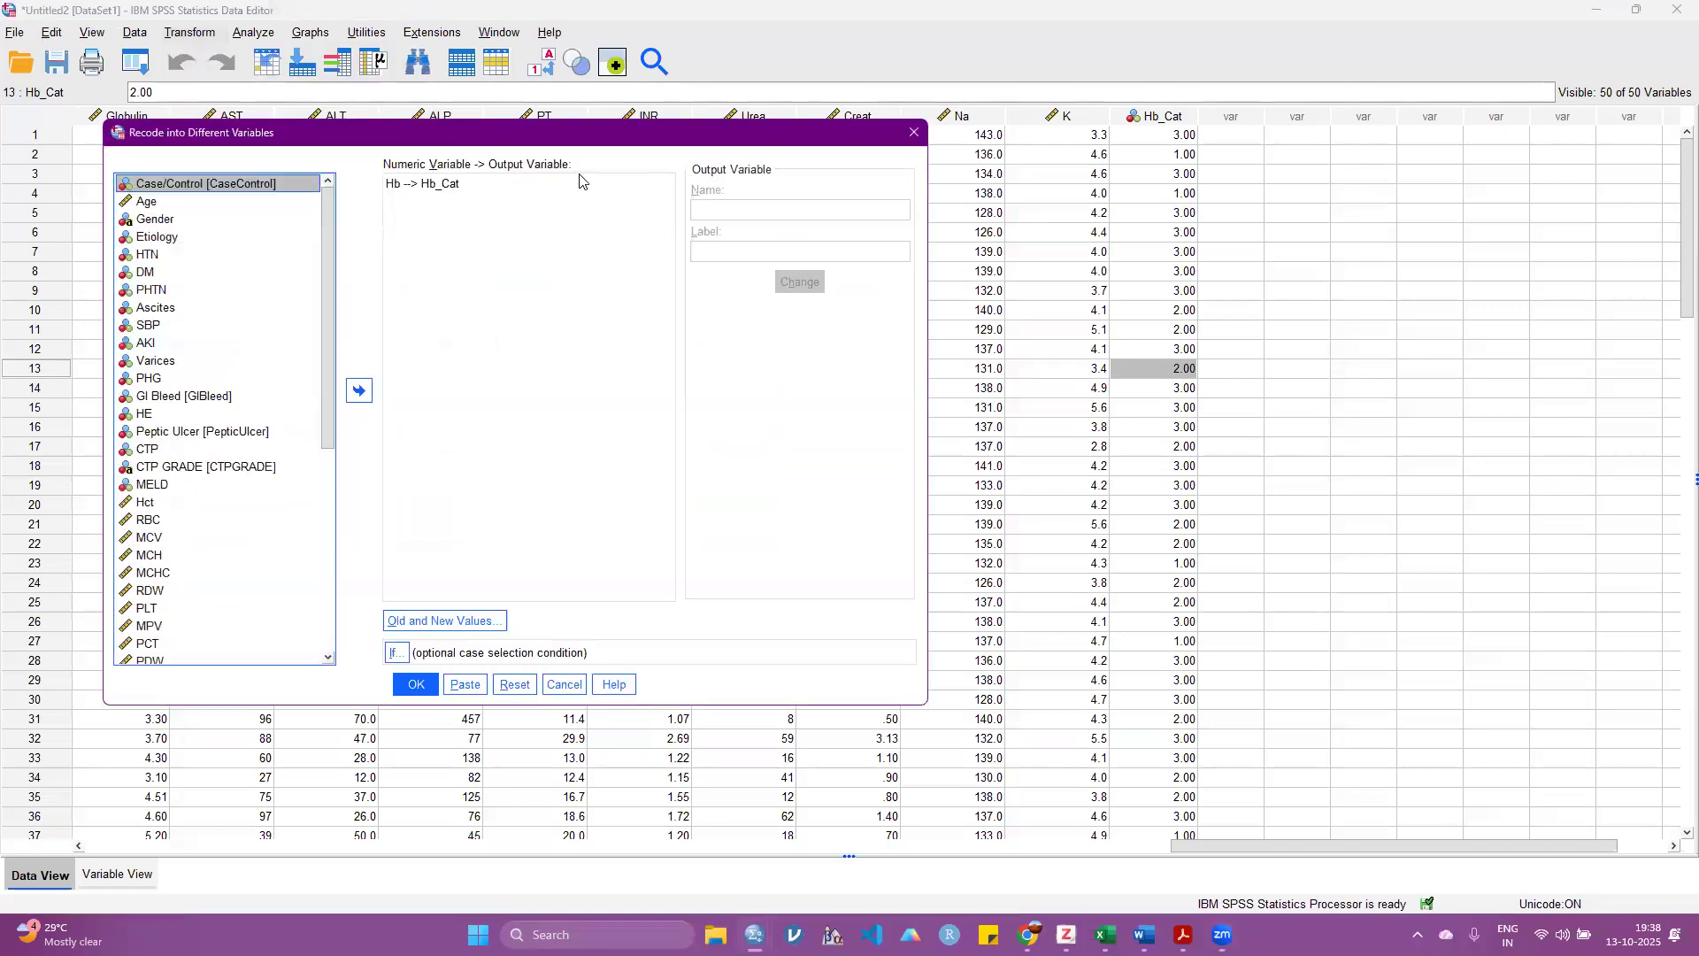
pyautogui.click(464, 184)
pyautogui.doubleClick(690, 210)
pyautogui.press('BackSpace')
pyautogui.doubleClick(767, 255)
pyautogui.press('BackSpace')
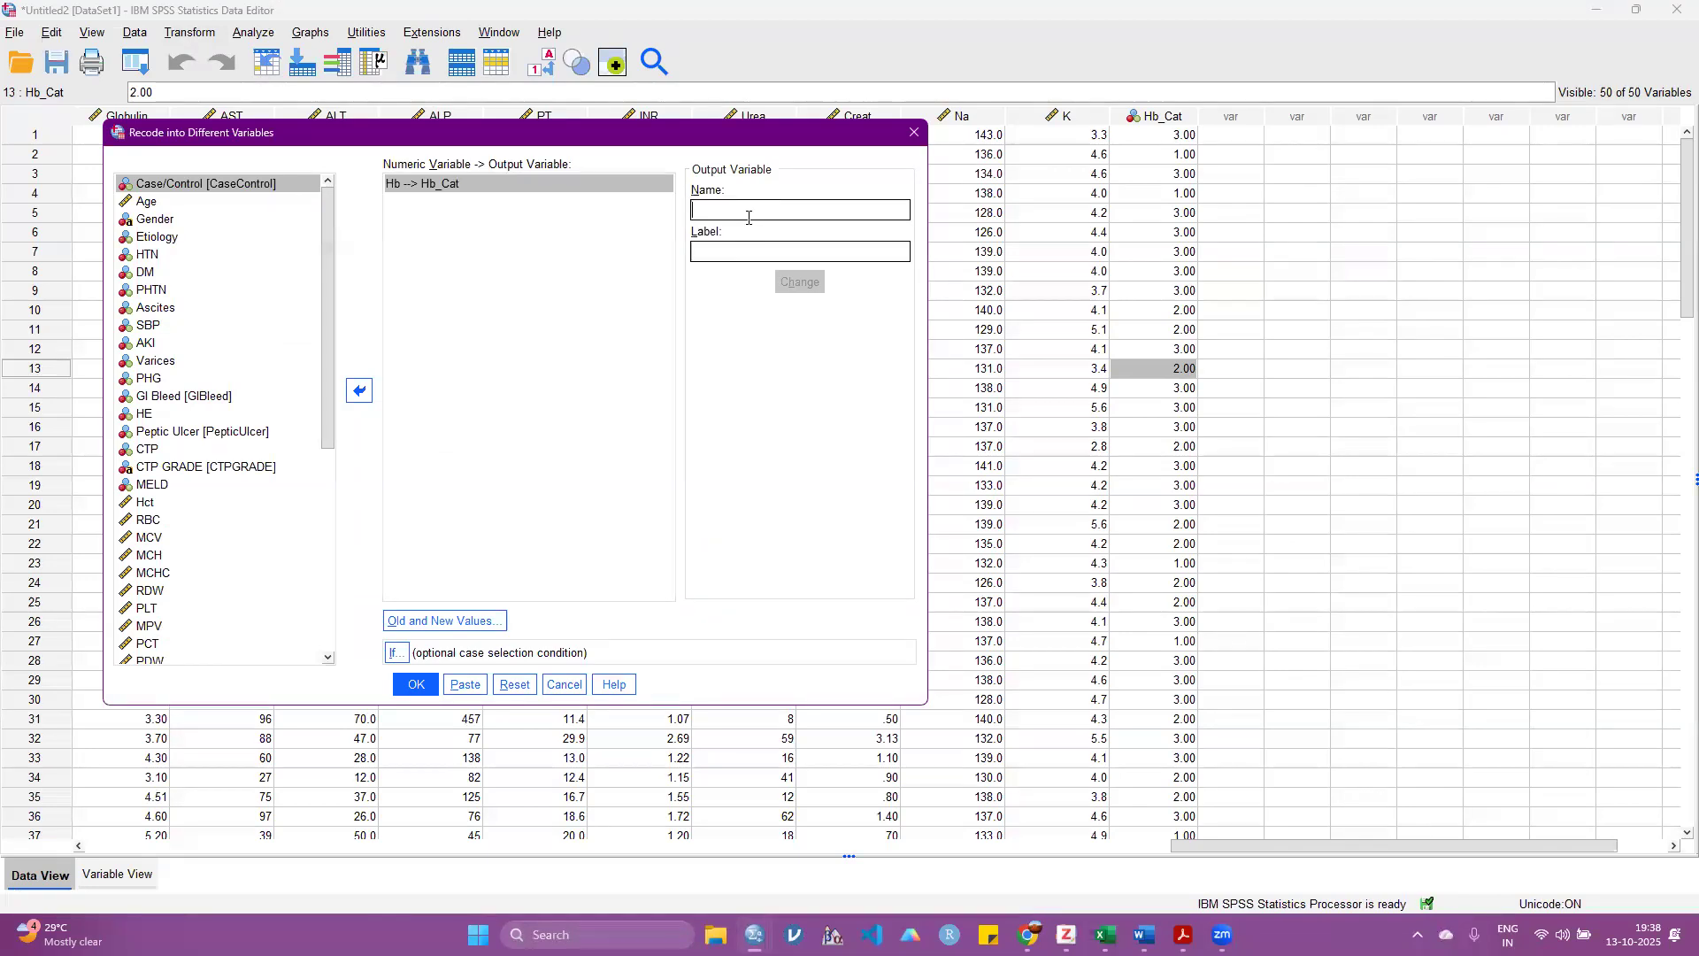
# Step: Try to rename the output variable to HB-cat with the label hb-cat
pyautogui.write('HBCAT')
pyautogui.press('BackSpace')
pyautogui.press('BackSpace')
pyautogui.press('BackSpace')
pyautogui.write('_CAT')
pyautogui.press('BackSpace')
pyautogui.press('BackSpace')
pyautogui.press('BackSpace')
pyautogui.press('BackSpace')
pyautogui.write('-cat')
pyautogui.click(732, 250)
pyautogui.write('hb-cat')
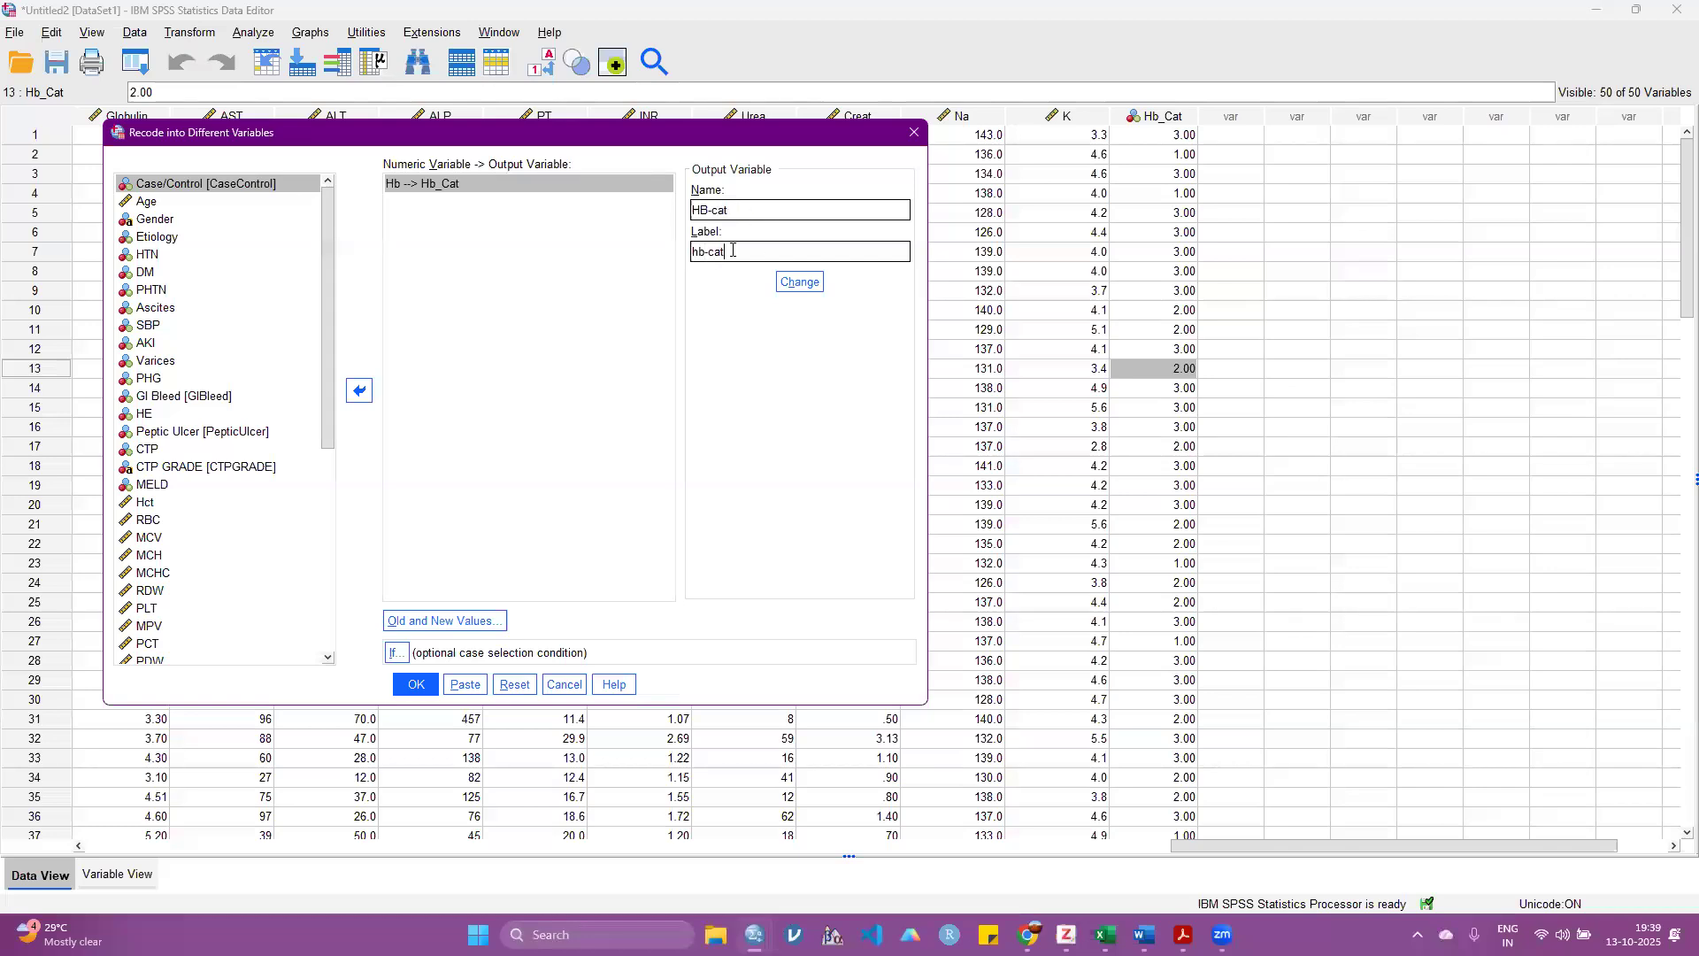
pyautogui.click(799, 282)
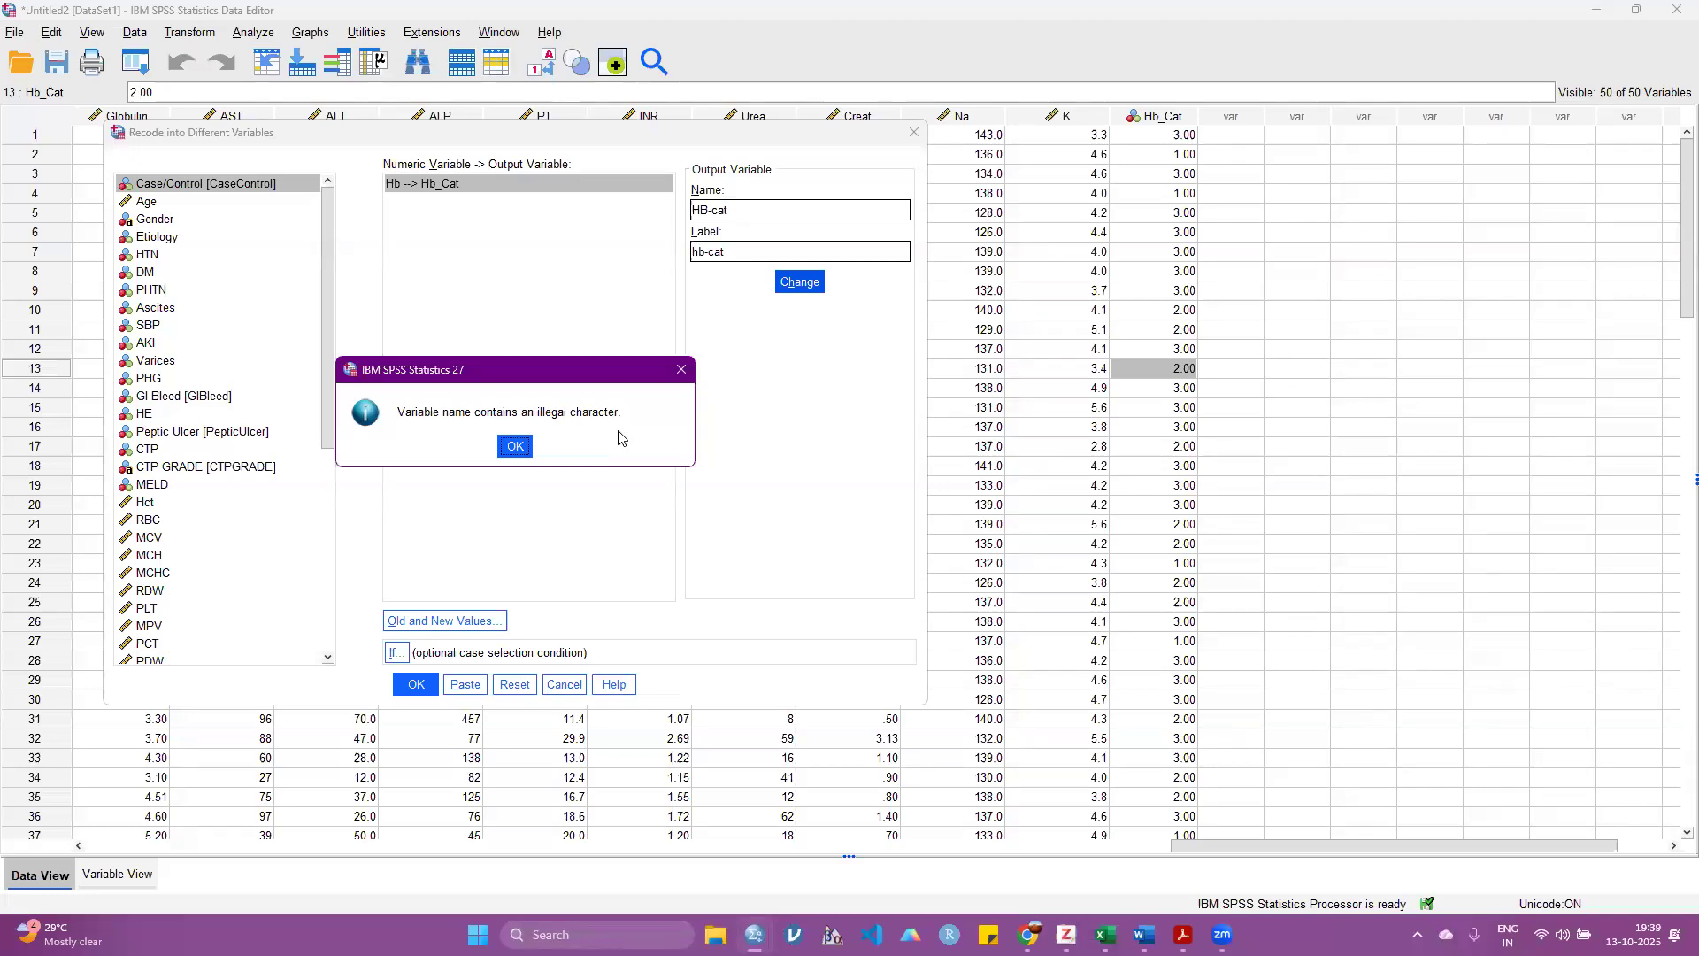
# Step: Replace the output variable's name with Hb_cat, and cancel the recode without running it
pyautogui.click(515, 446)
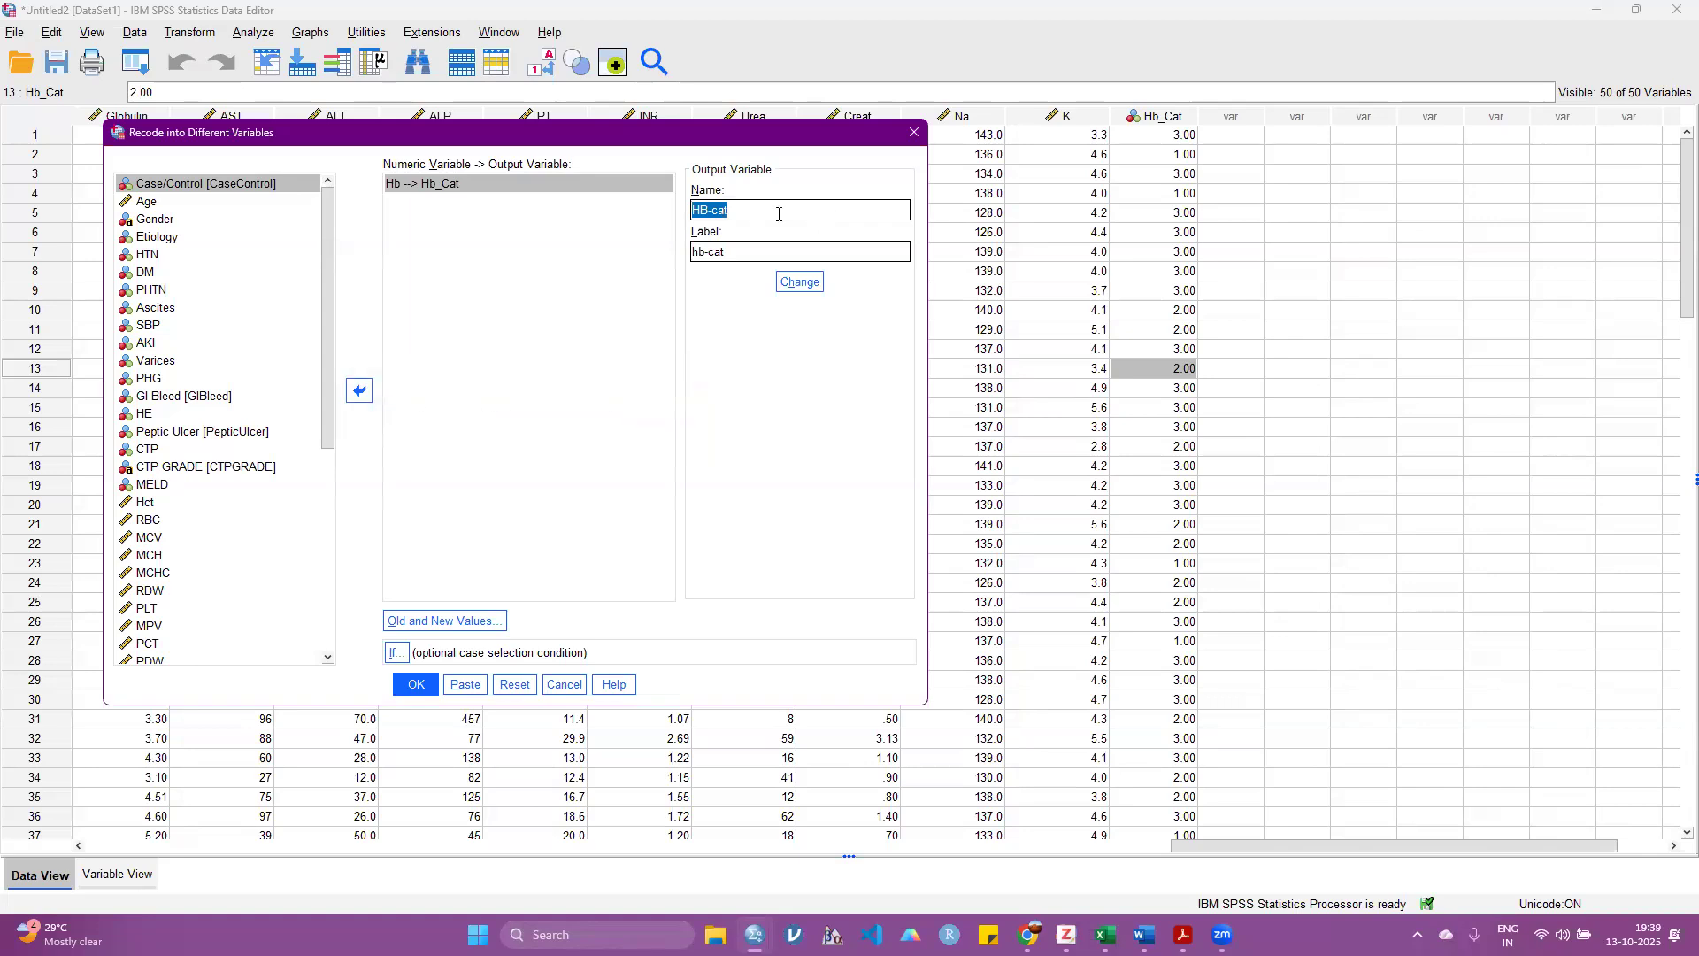
pyautogui.press('BackSpace')
pyautogui.write('Hb_cat')
pyautogui.click(563, 684)
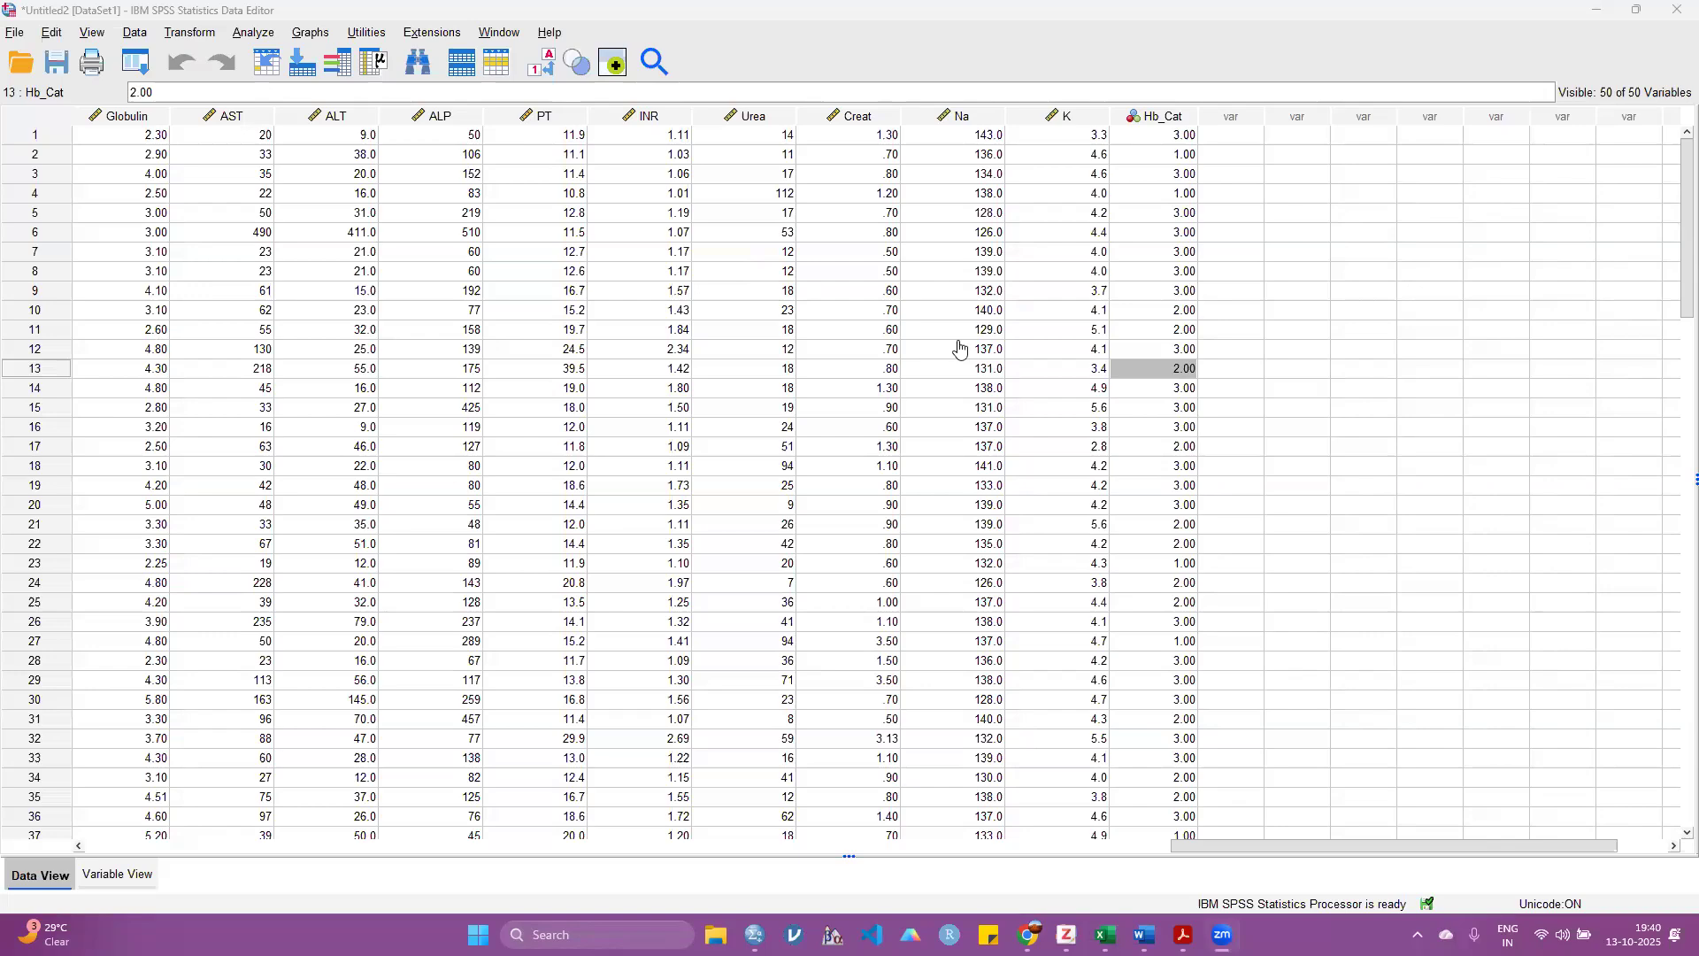
# Step: Return to the first data columns, switch to the variable definitions and look through the whole variable list
pyautogui.moveTo(1209, 843); pyautogui.dragTo(550, 847)
pyautogui.moveTo(60, 818); pyautogui.dragTo(64, 818)
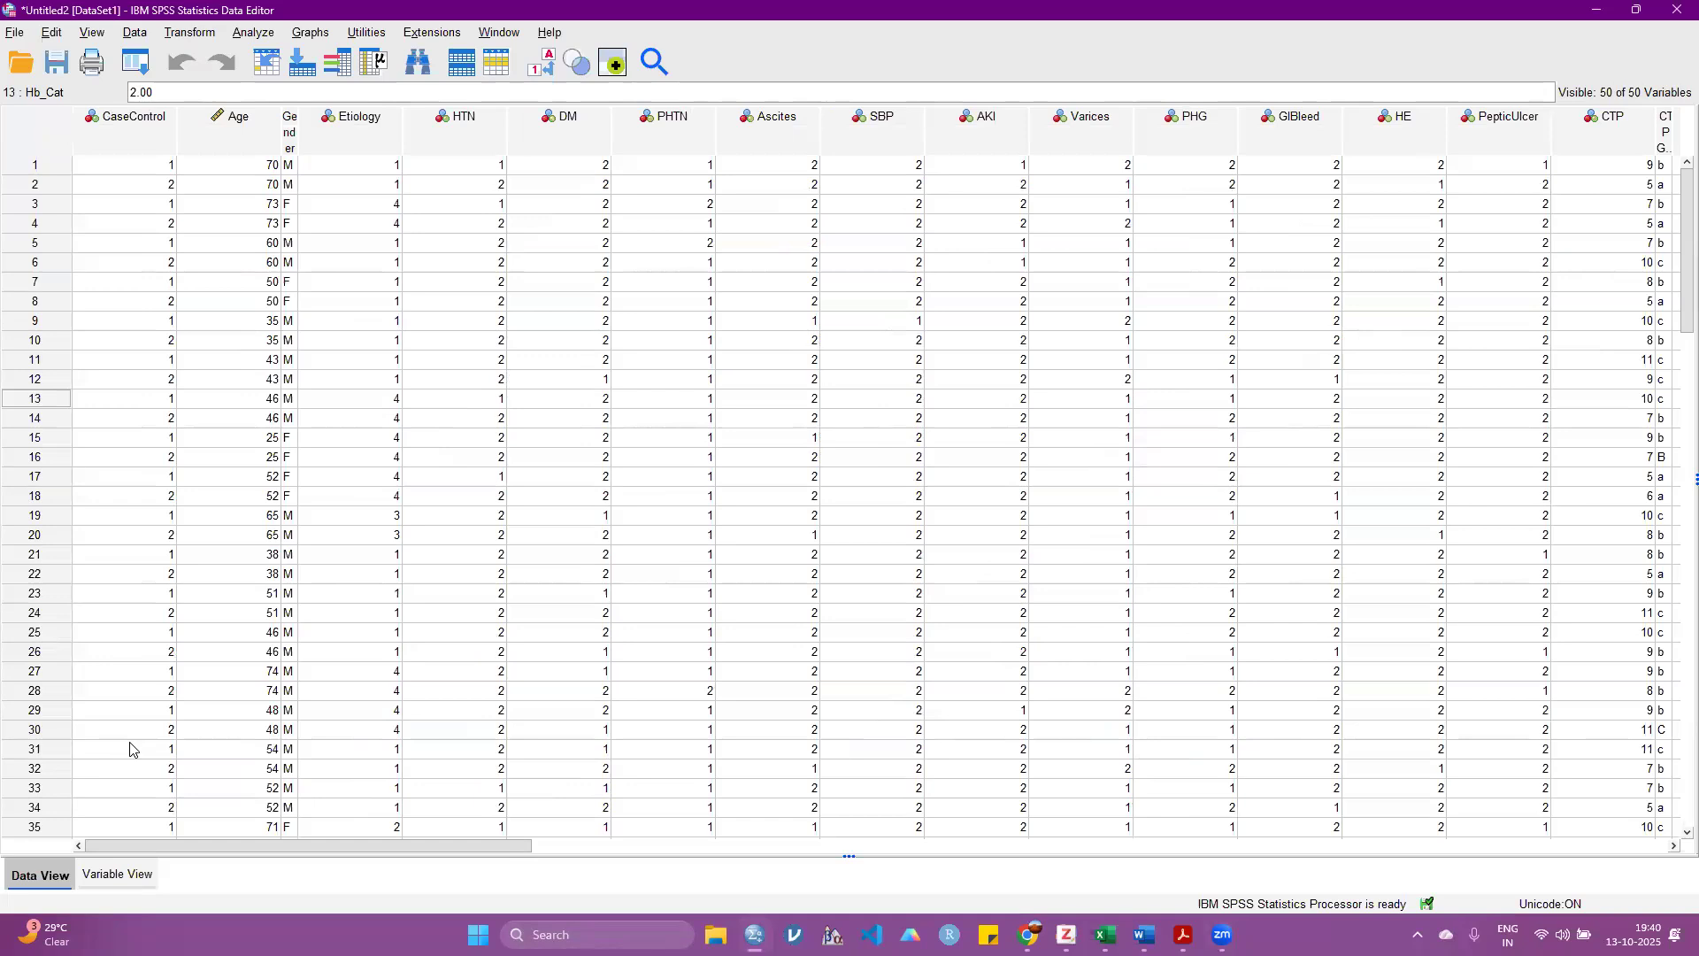
pyautogui.click(112, 878)
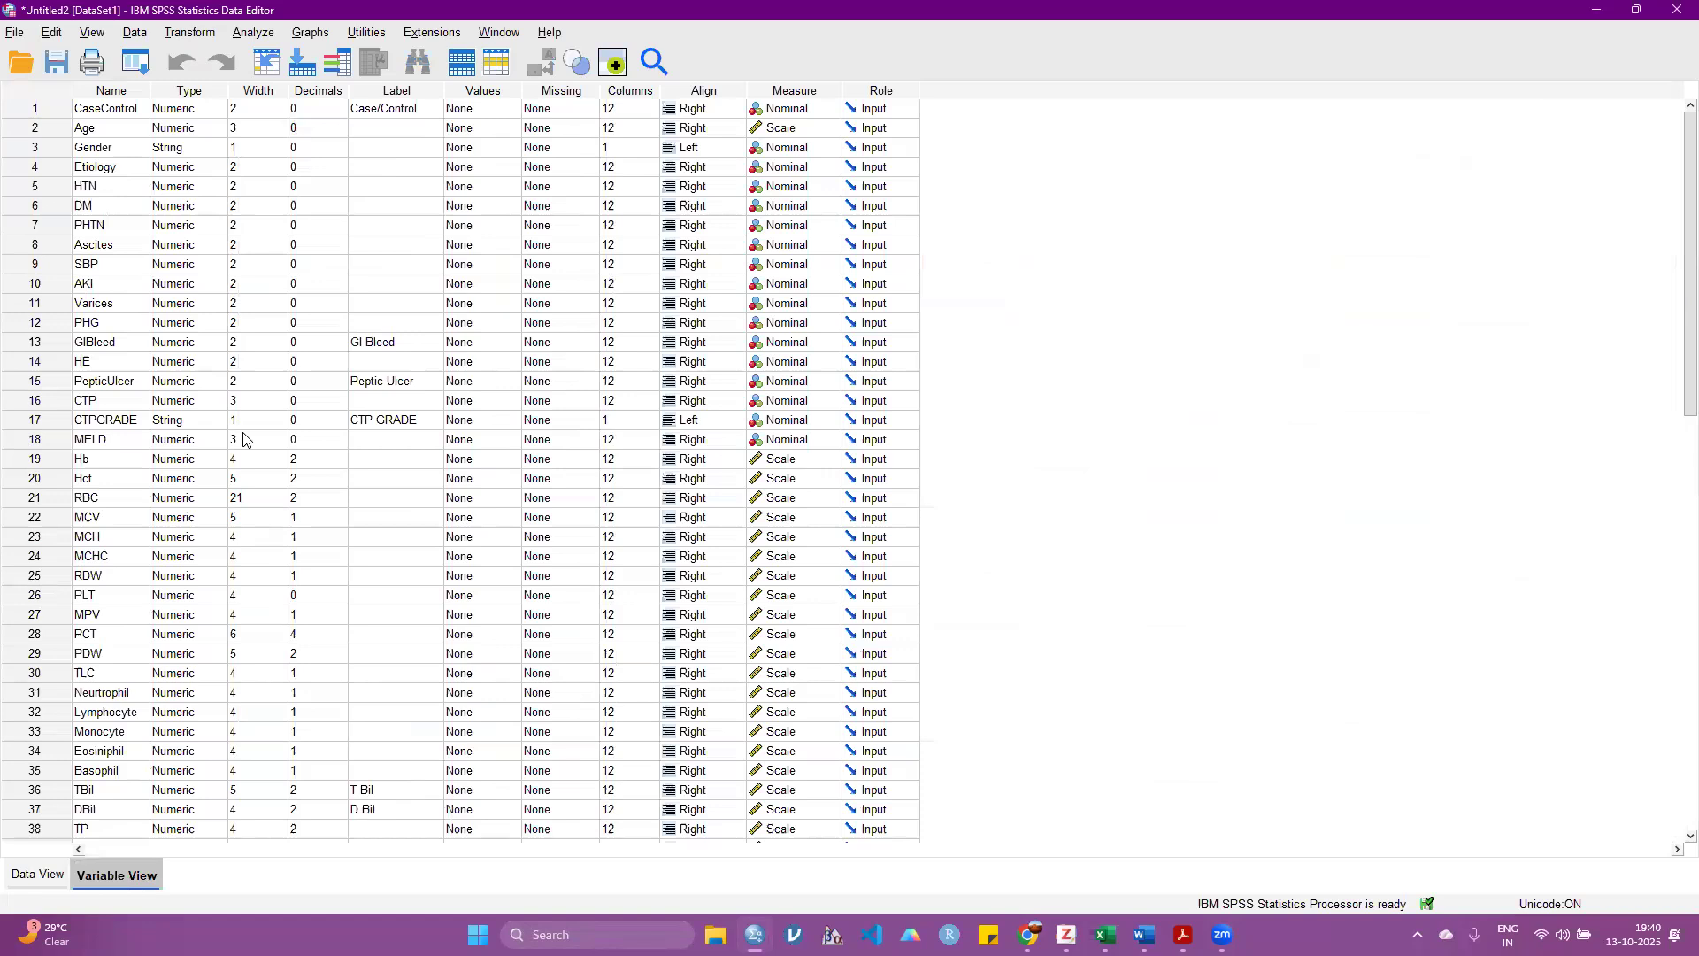
pyautogui.scroll(-10, 264, 479)
pyautogui.scroll(10, 266, 481)
# Step: Go through the names of the variables Age, Gender, Etiology, HTN and DM
pyautogui.click(137, 128)
pyautogui.click(138, 148)
pyautogui.click(138, 169)
pyautogui.click(139, 189)
pyautogui.click(139, 207)
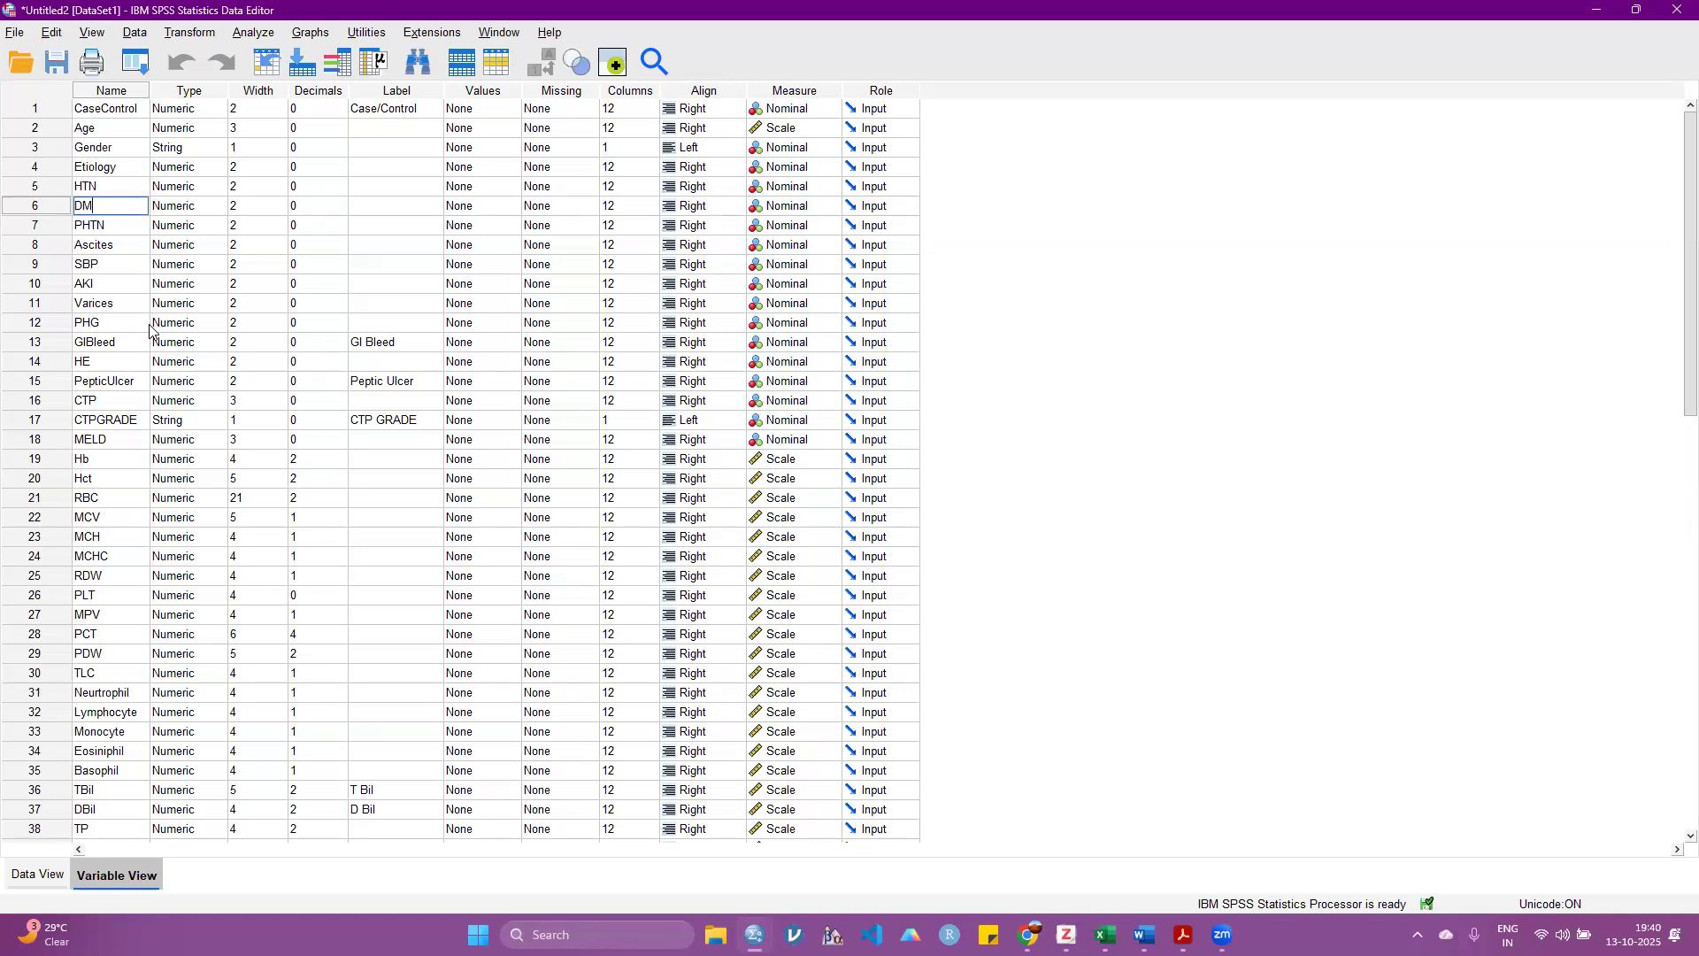
# Step: Inspect the types of DM and Gender in the variable definitions, and open the variable type settings for Gender
pyautogui.click(186, 213)
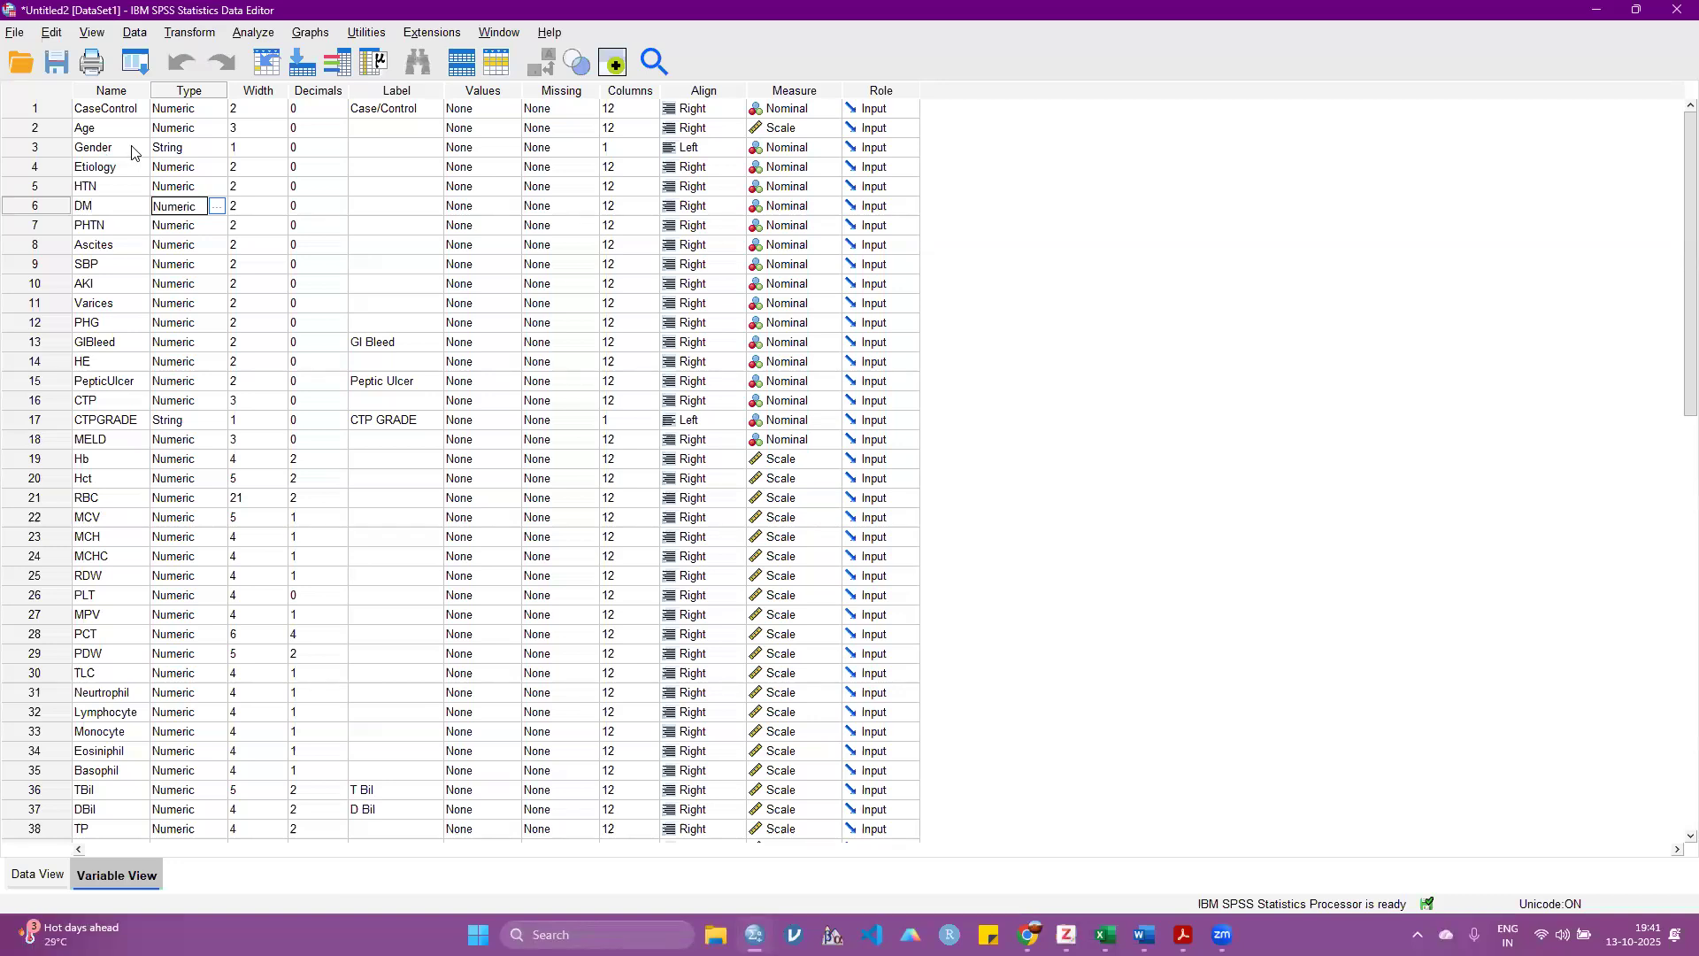
pyautogui.click(182, 149)
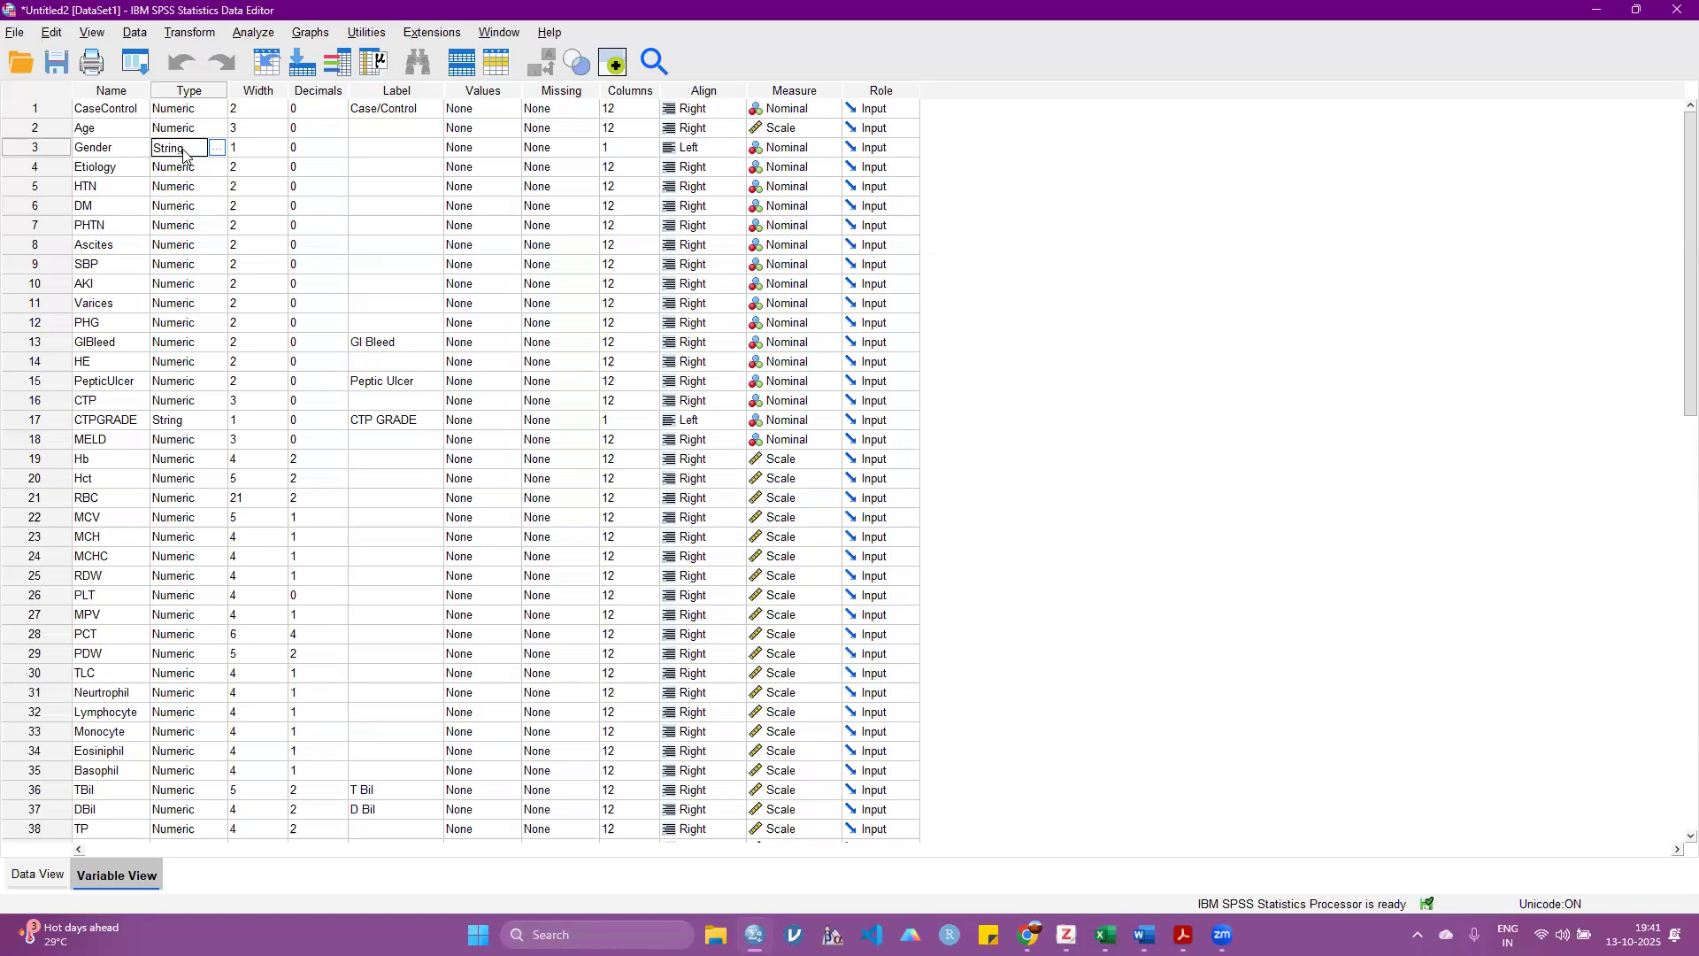
pyautogui.click(105, 144)
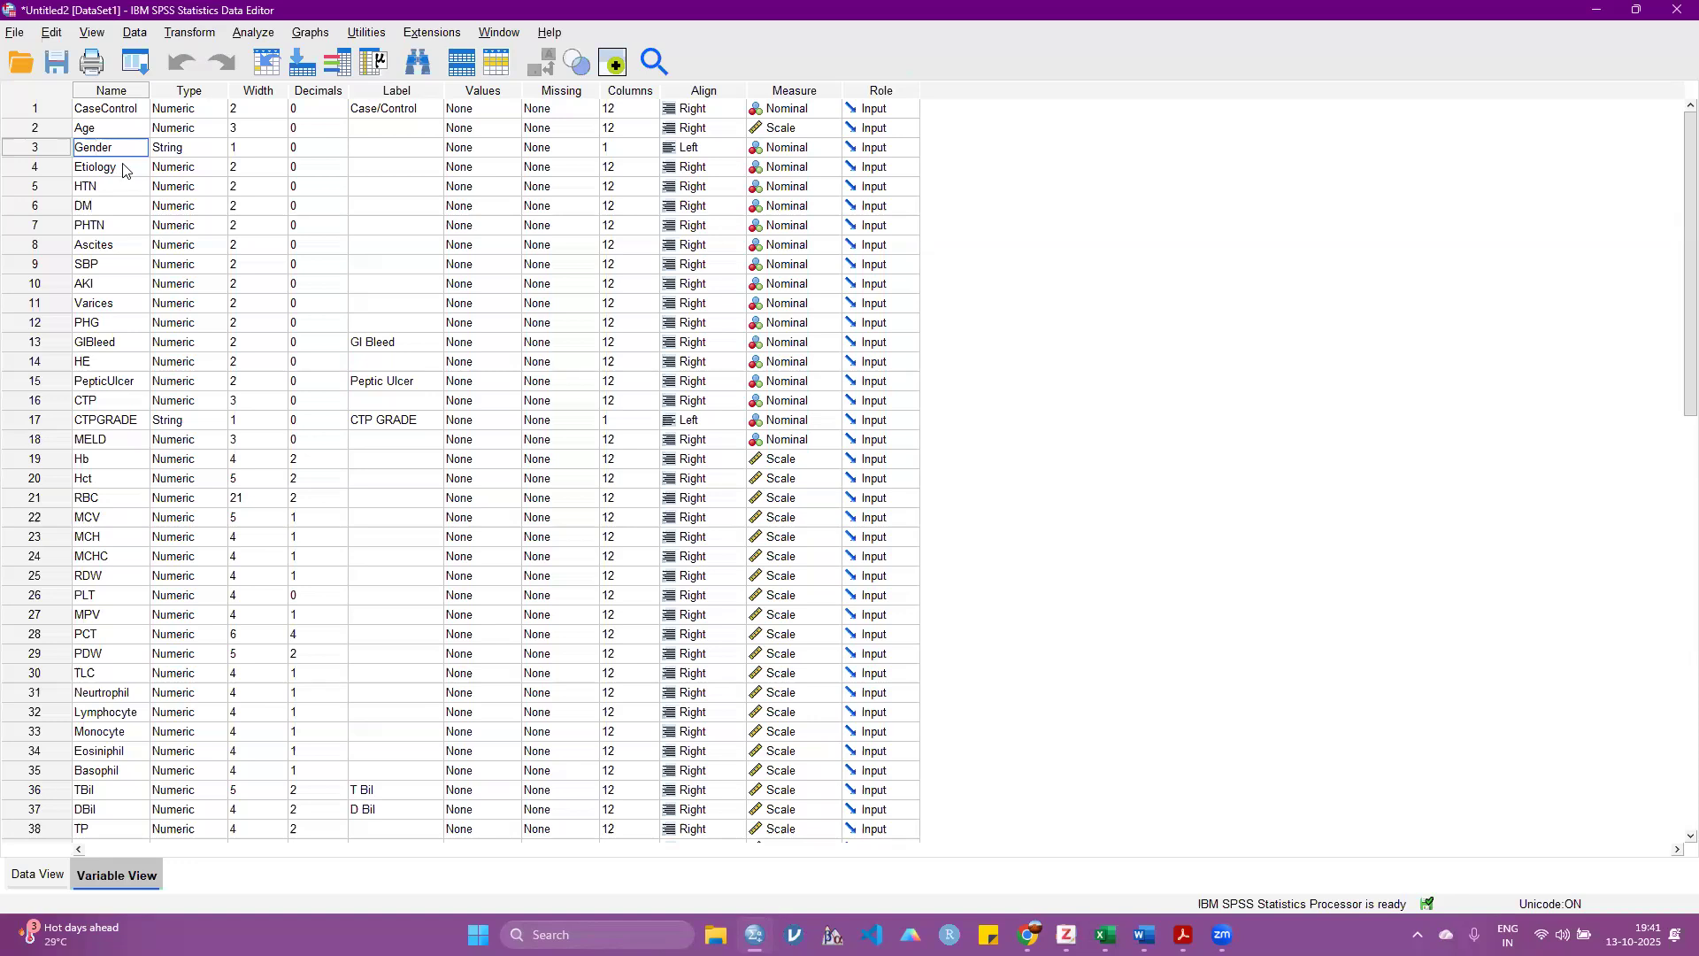
pyautogui.click(191, 151)
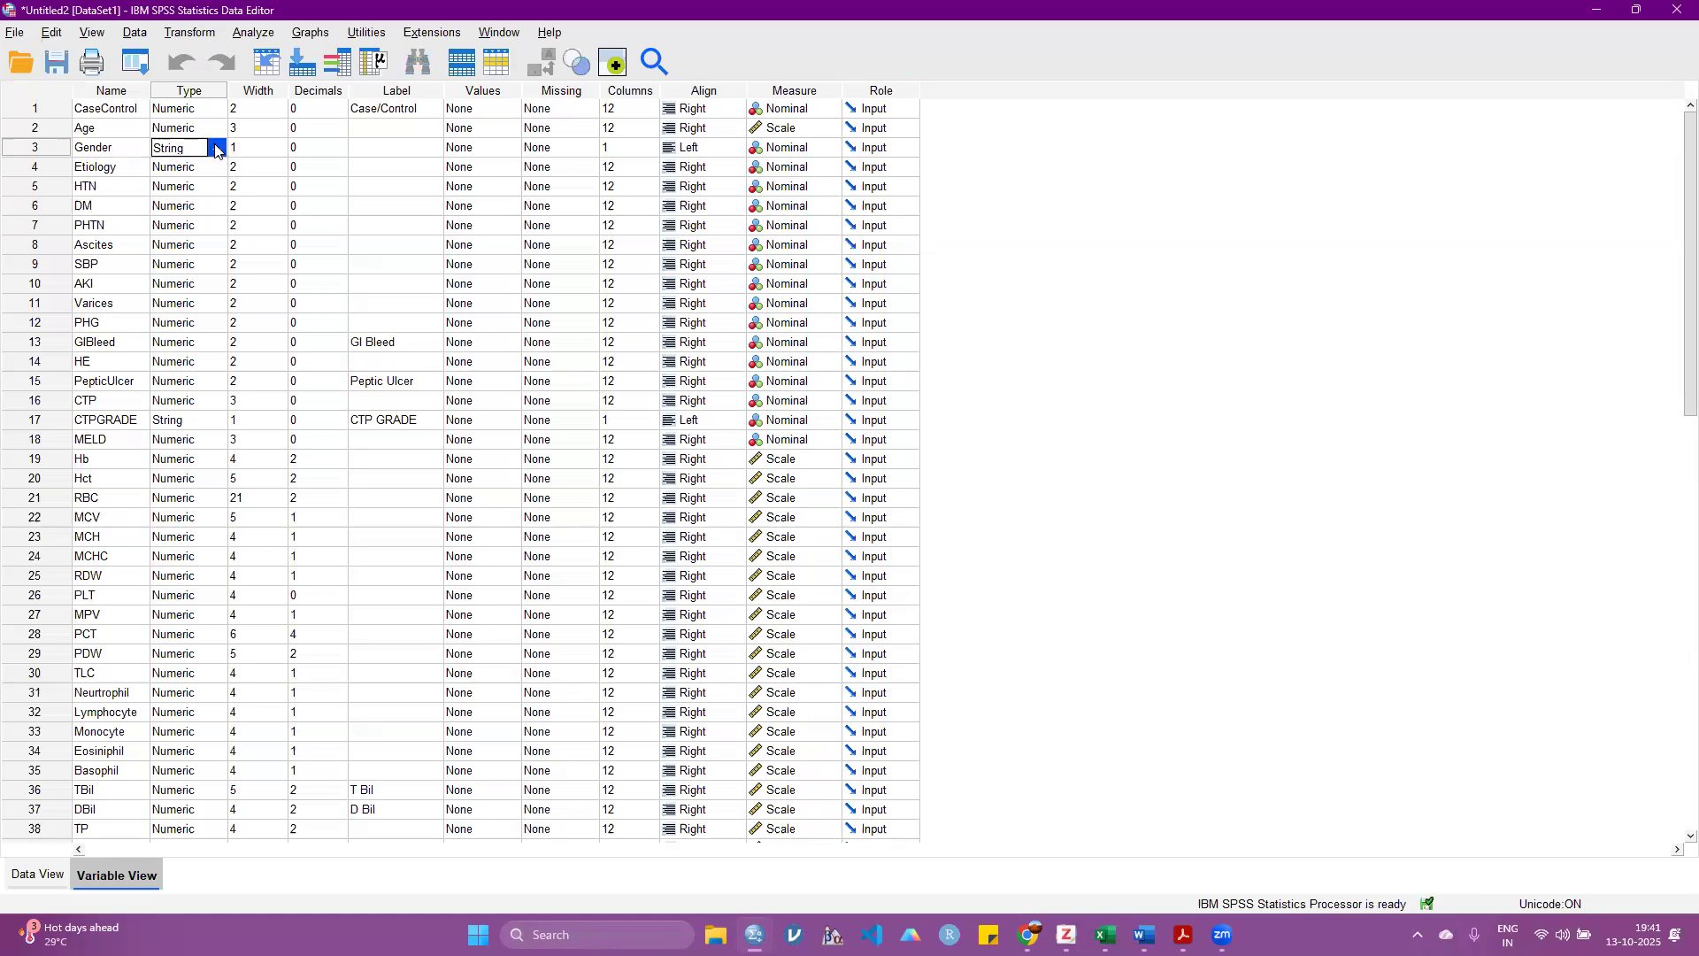
pyautogui.click(216, 148)
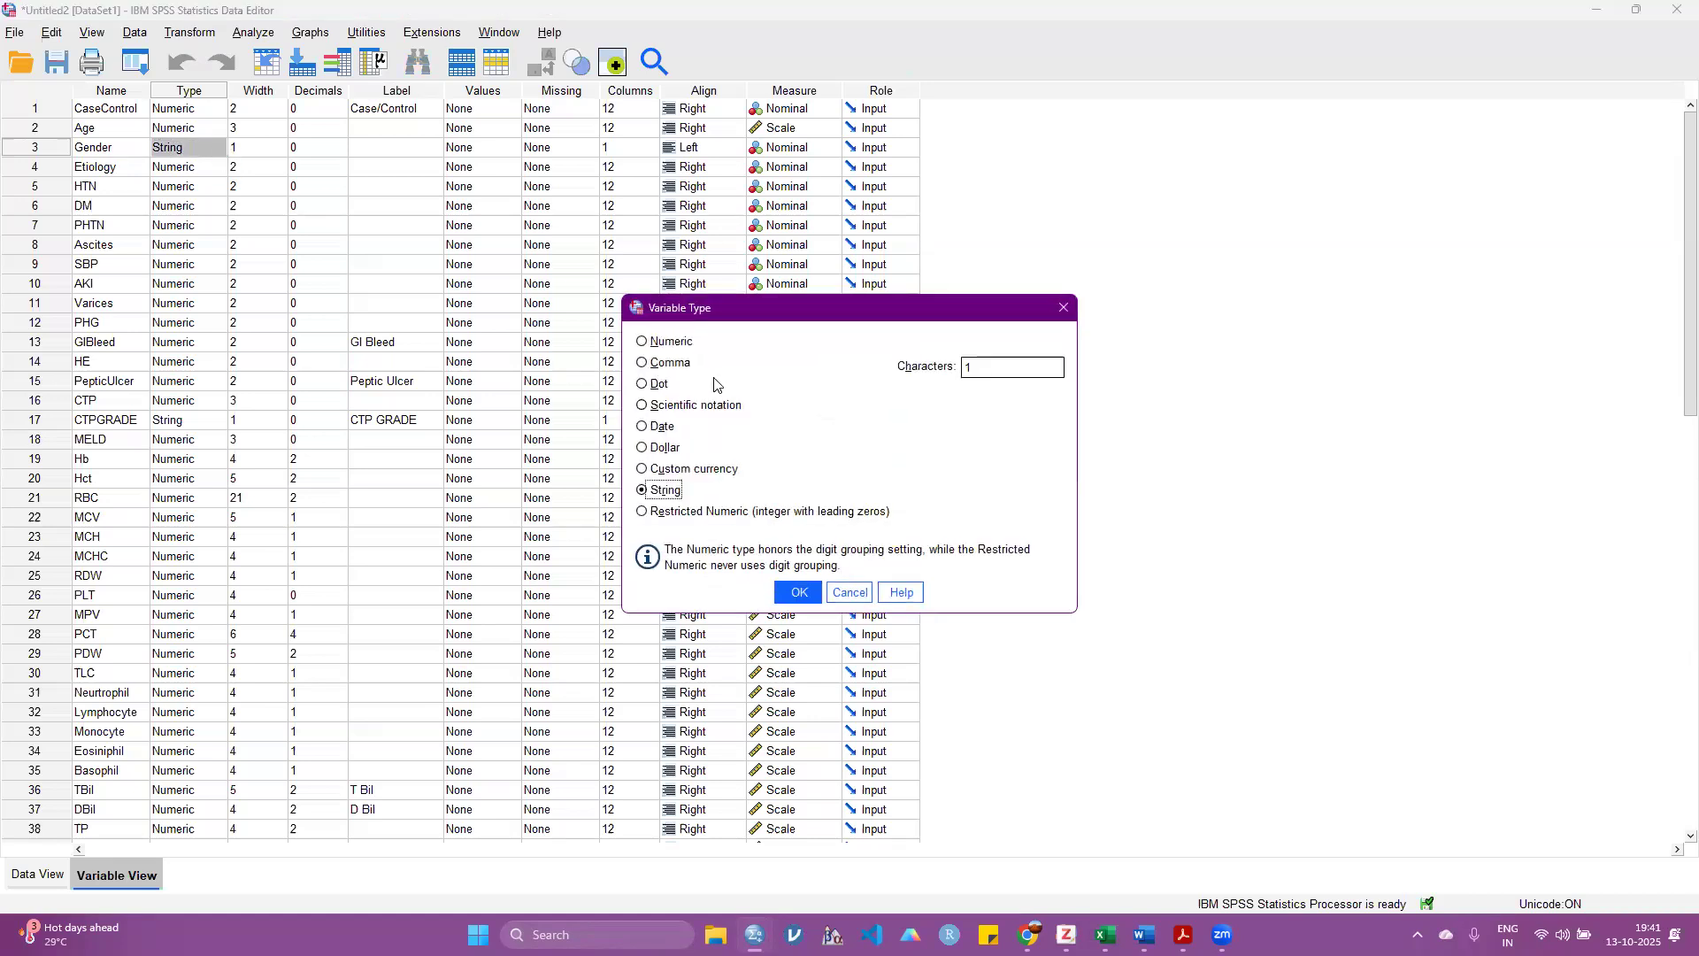
# Step: Preview the Numeric, String, Comma, Dot, Scientific notation and Date types for Gender
pyautogui.click(676, 347)
pyautogui.click(670, 496)
pyautogui.click(659, 370)
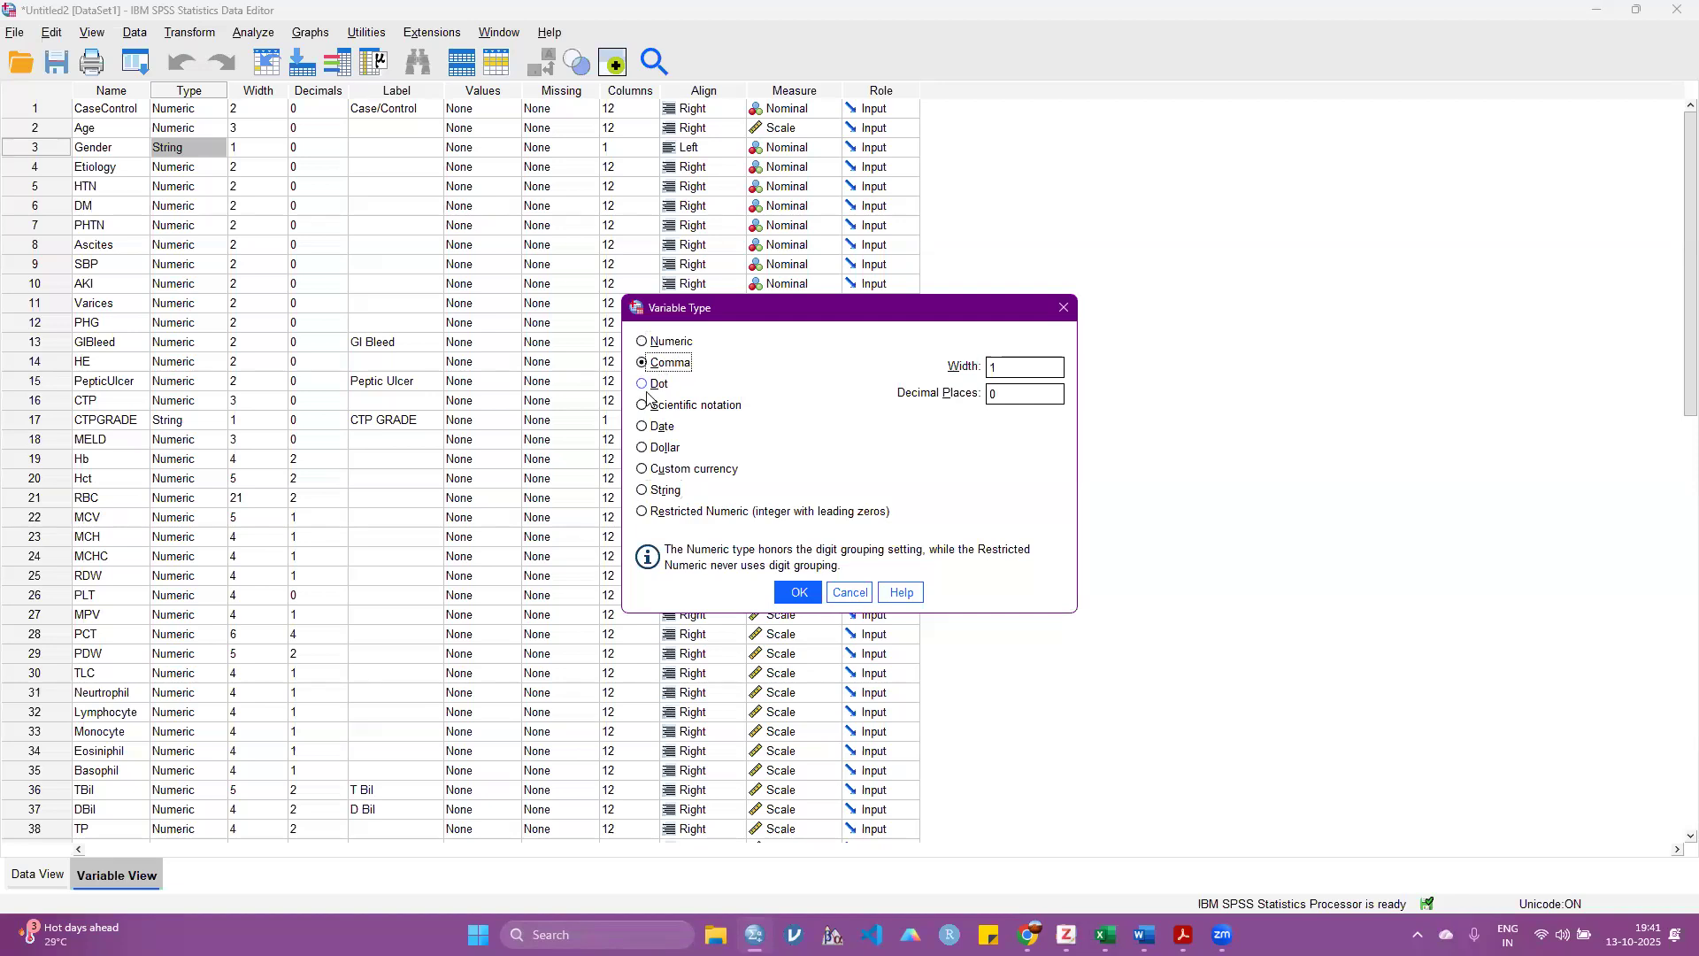
pyautogui.click(656, 386)
pyautogui.click(667, 412)
pyautogui.click(670, 429)
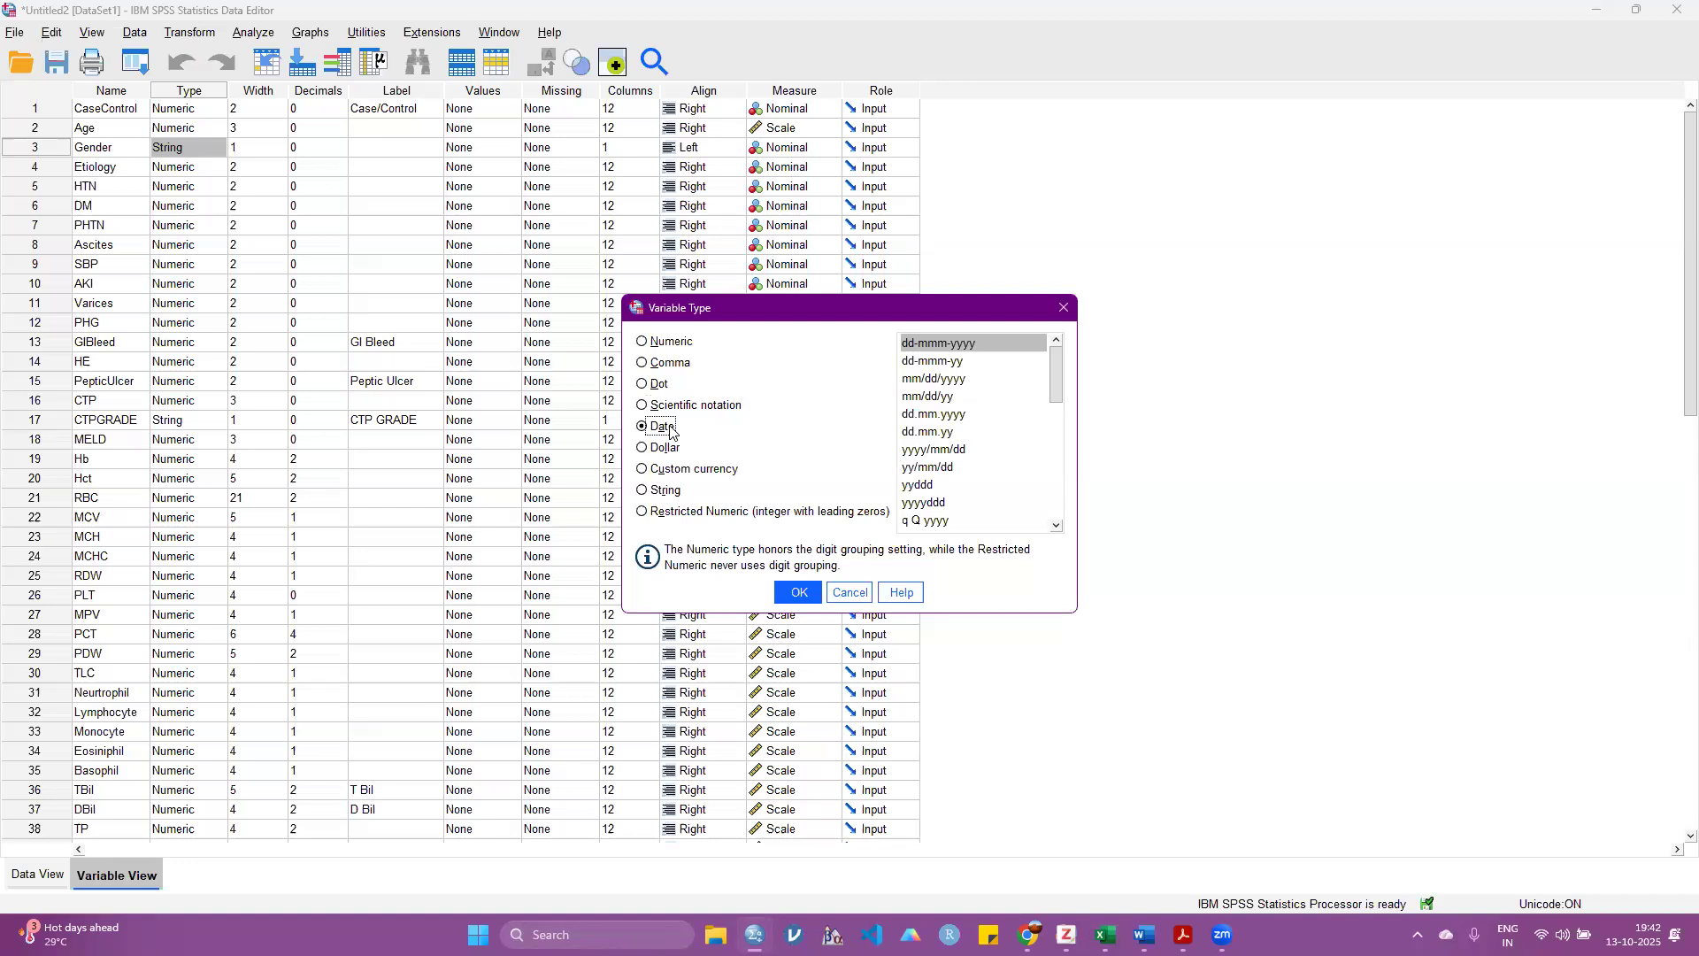
# Step: Preview the Dollar, Custom currency, String, Restricted Numeric and Numeric types for Gender, and cancel without changing its type
pyautogui.click(658, 449)
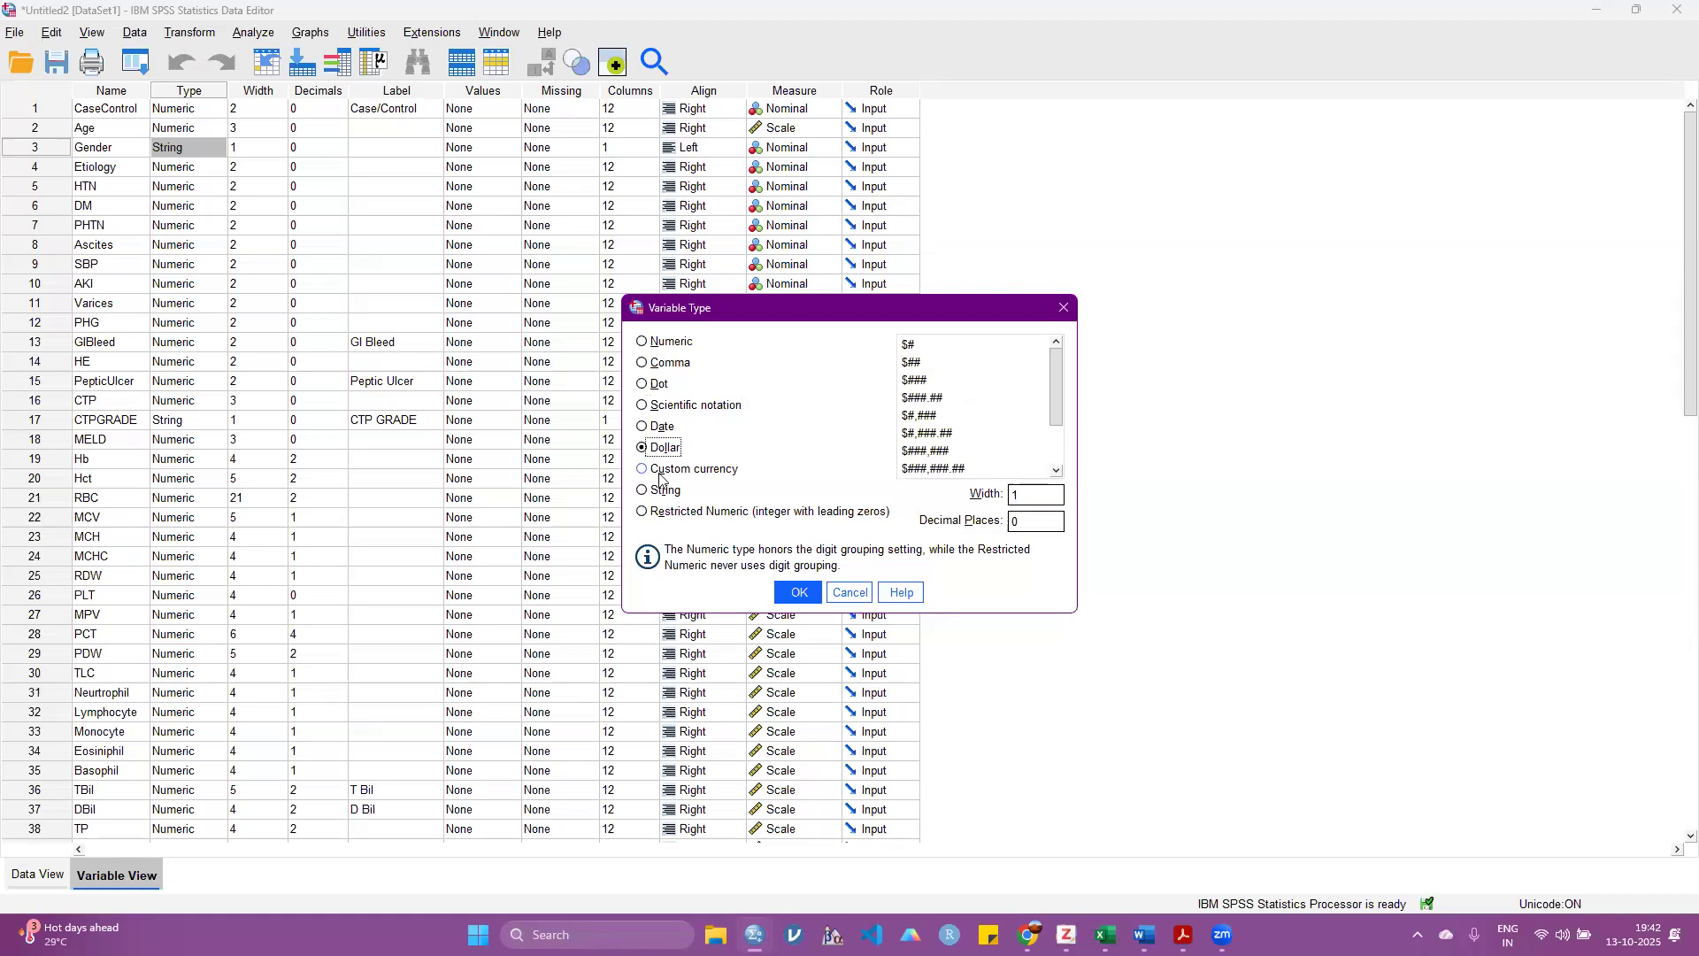
pyautogui.click(659, 470)
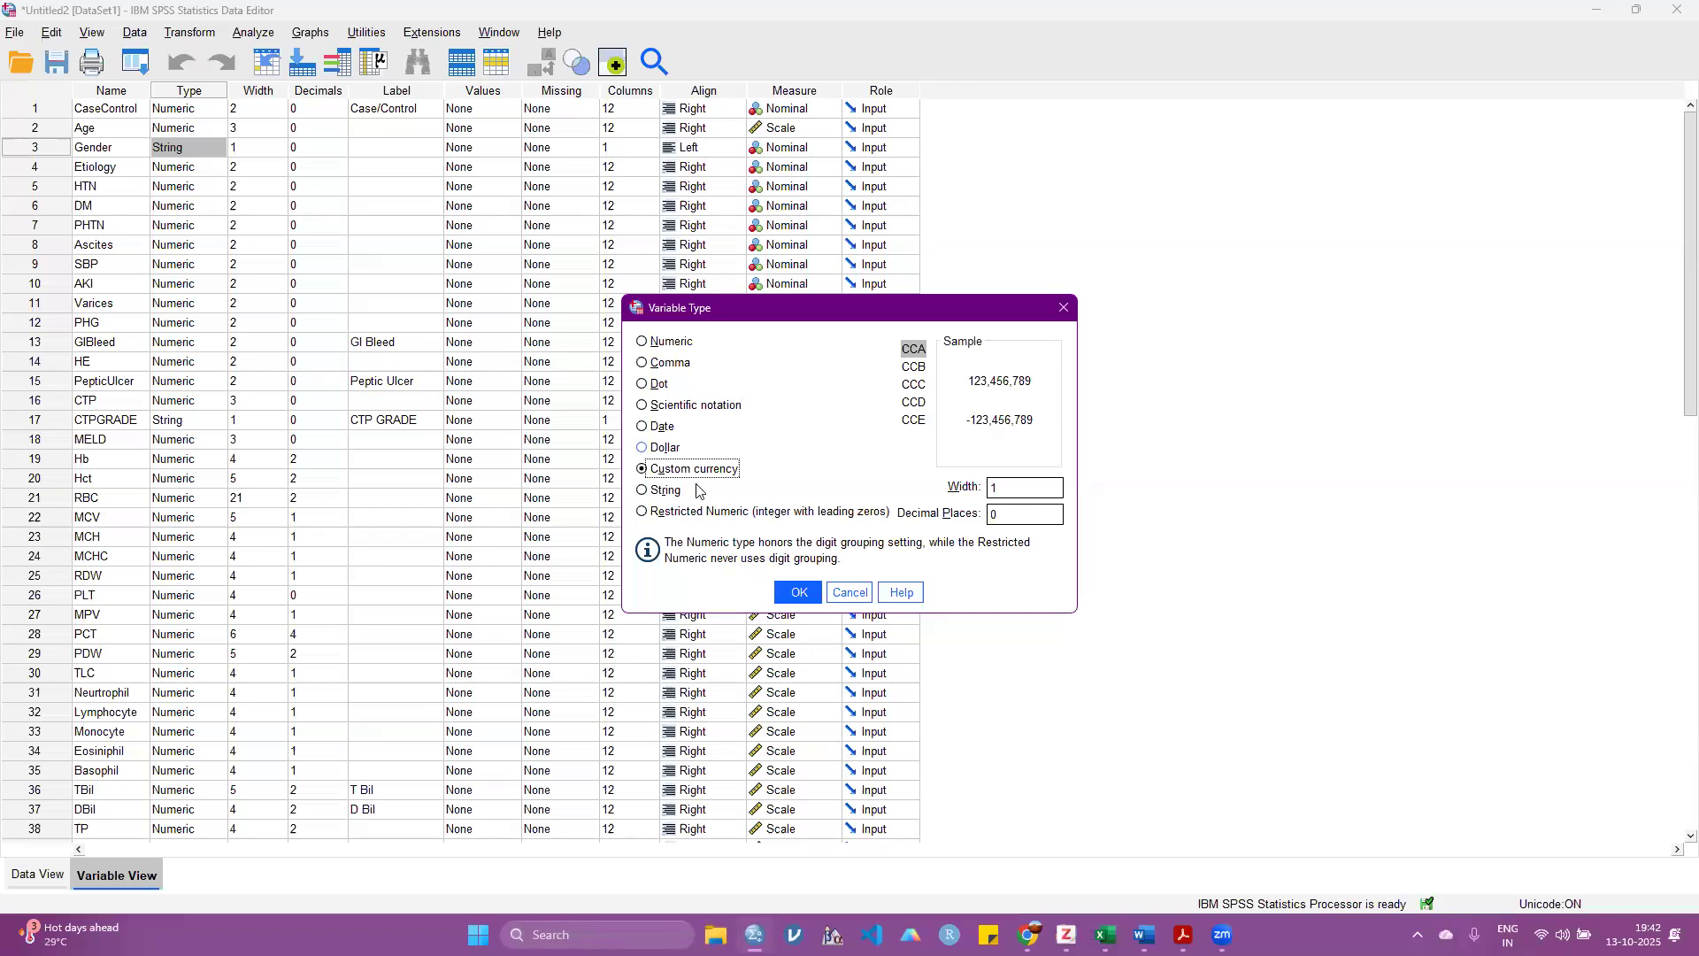
pyautogui.click(646, 492)
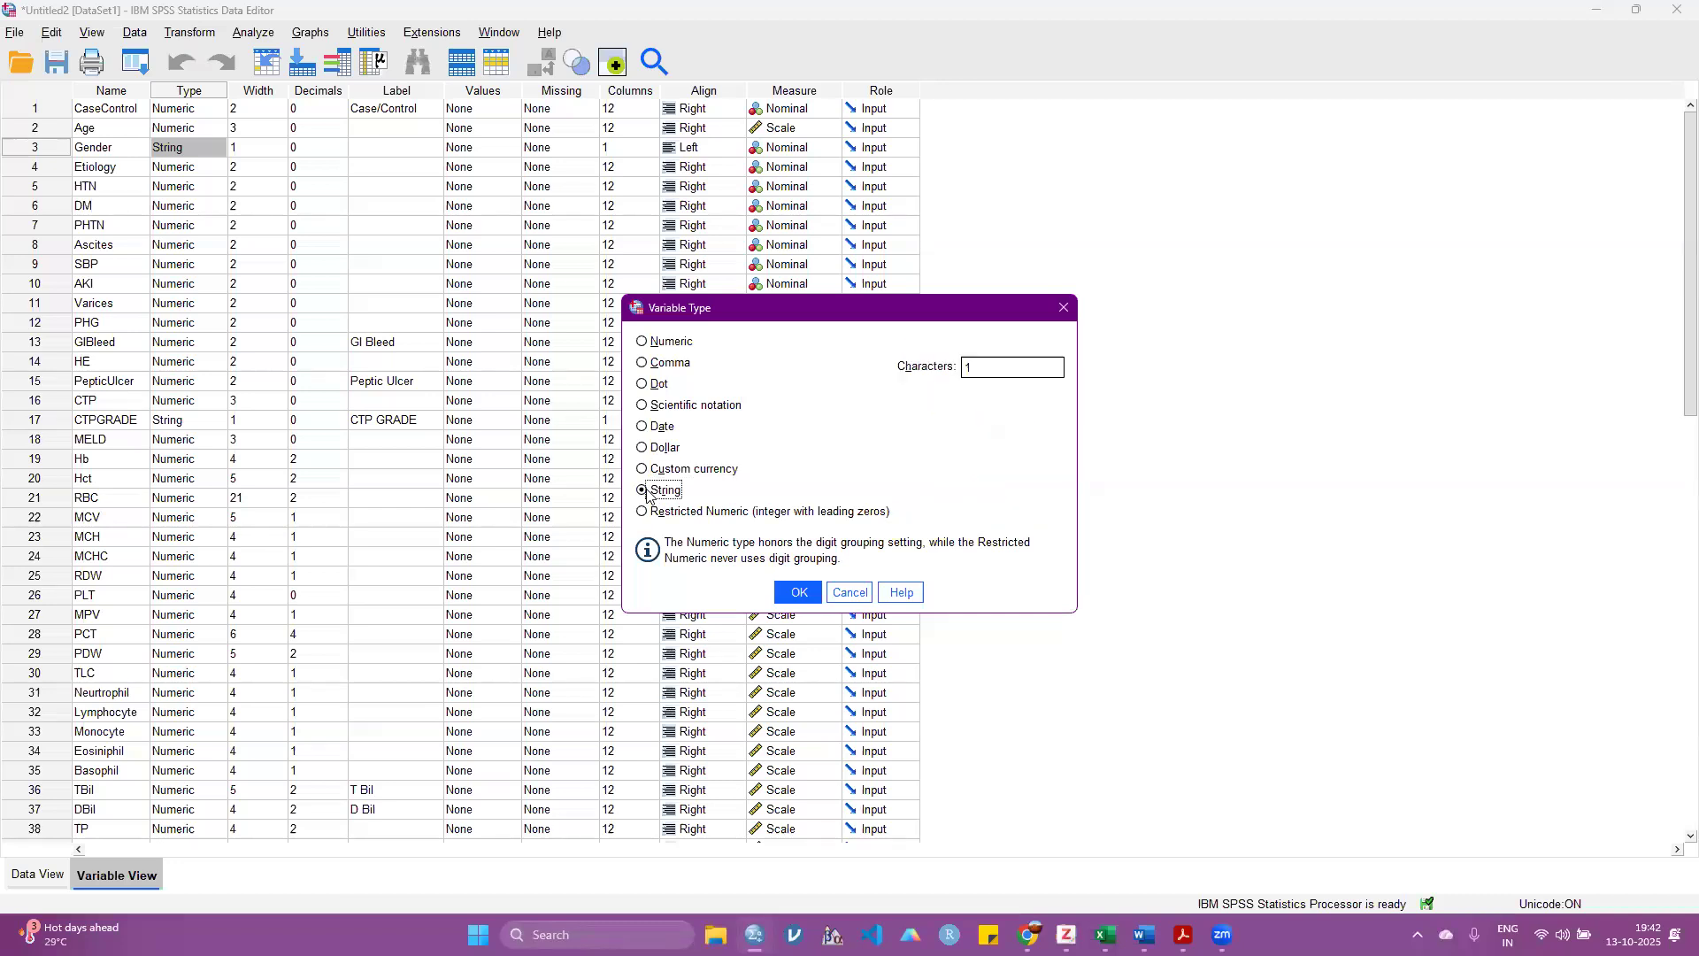
pyautogui.click(694, 522)
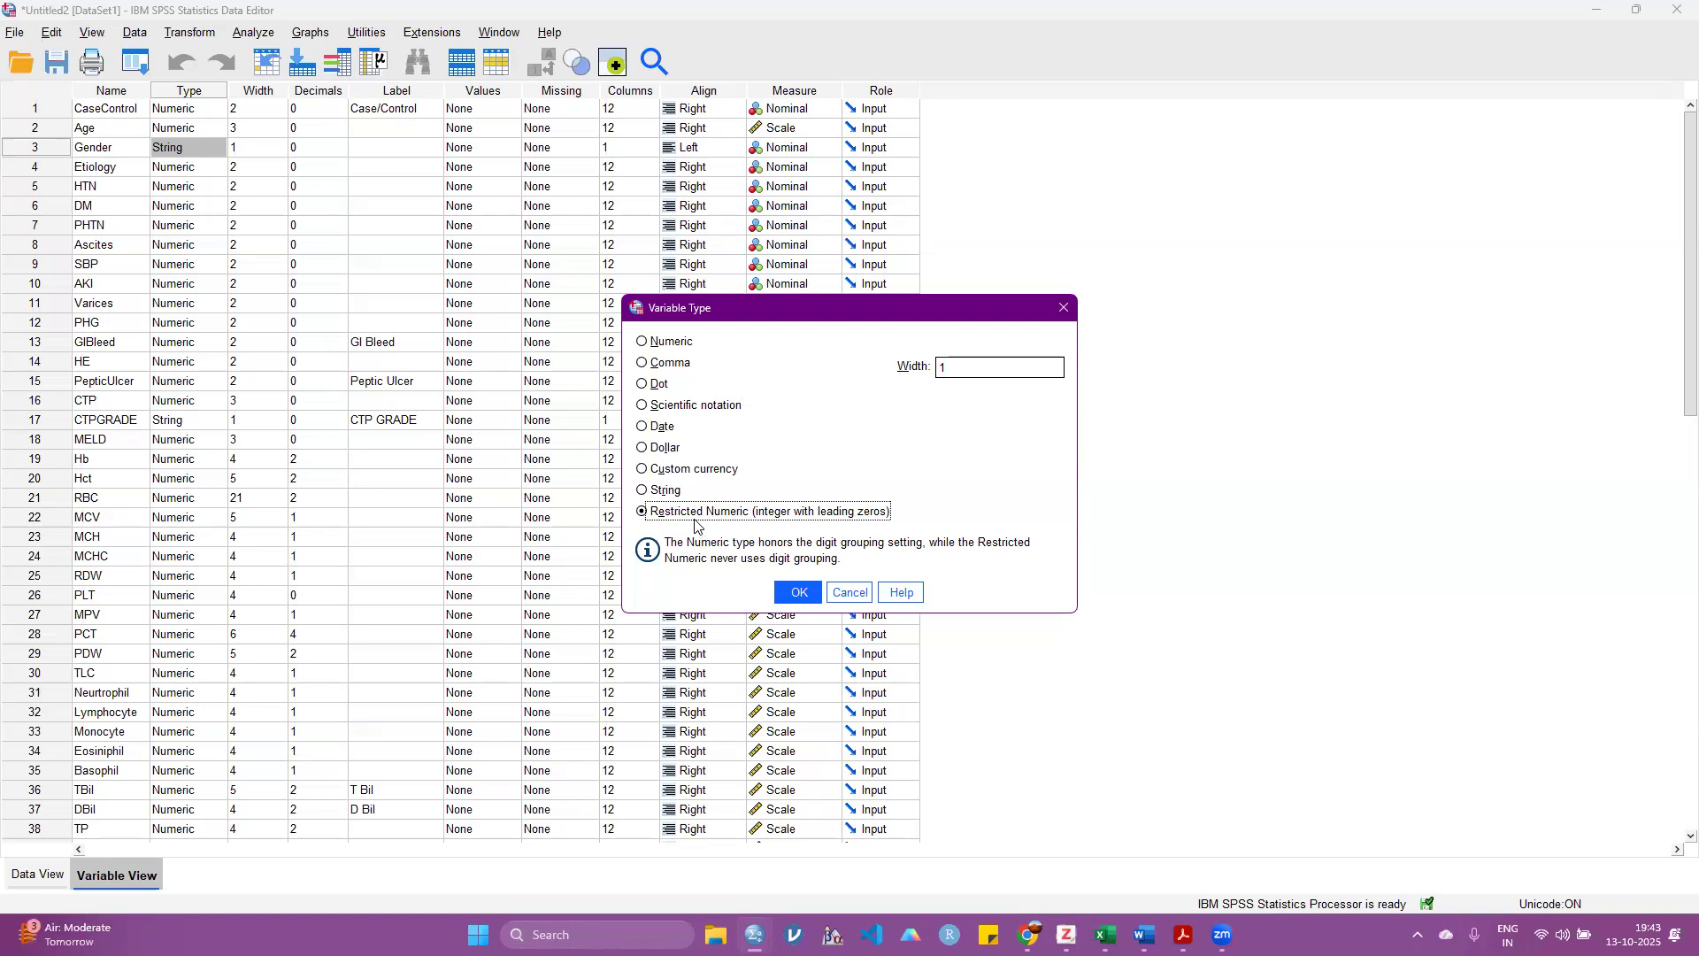
pyautogui.click(673, 344)
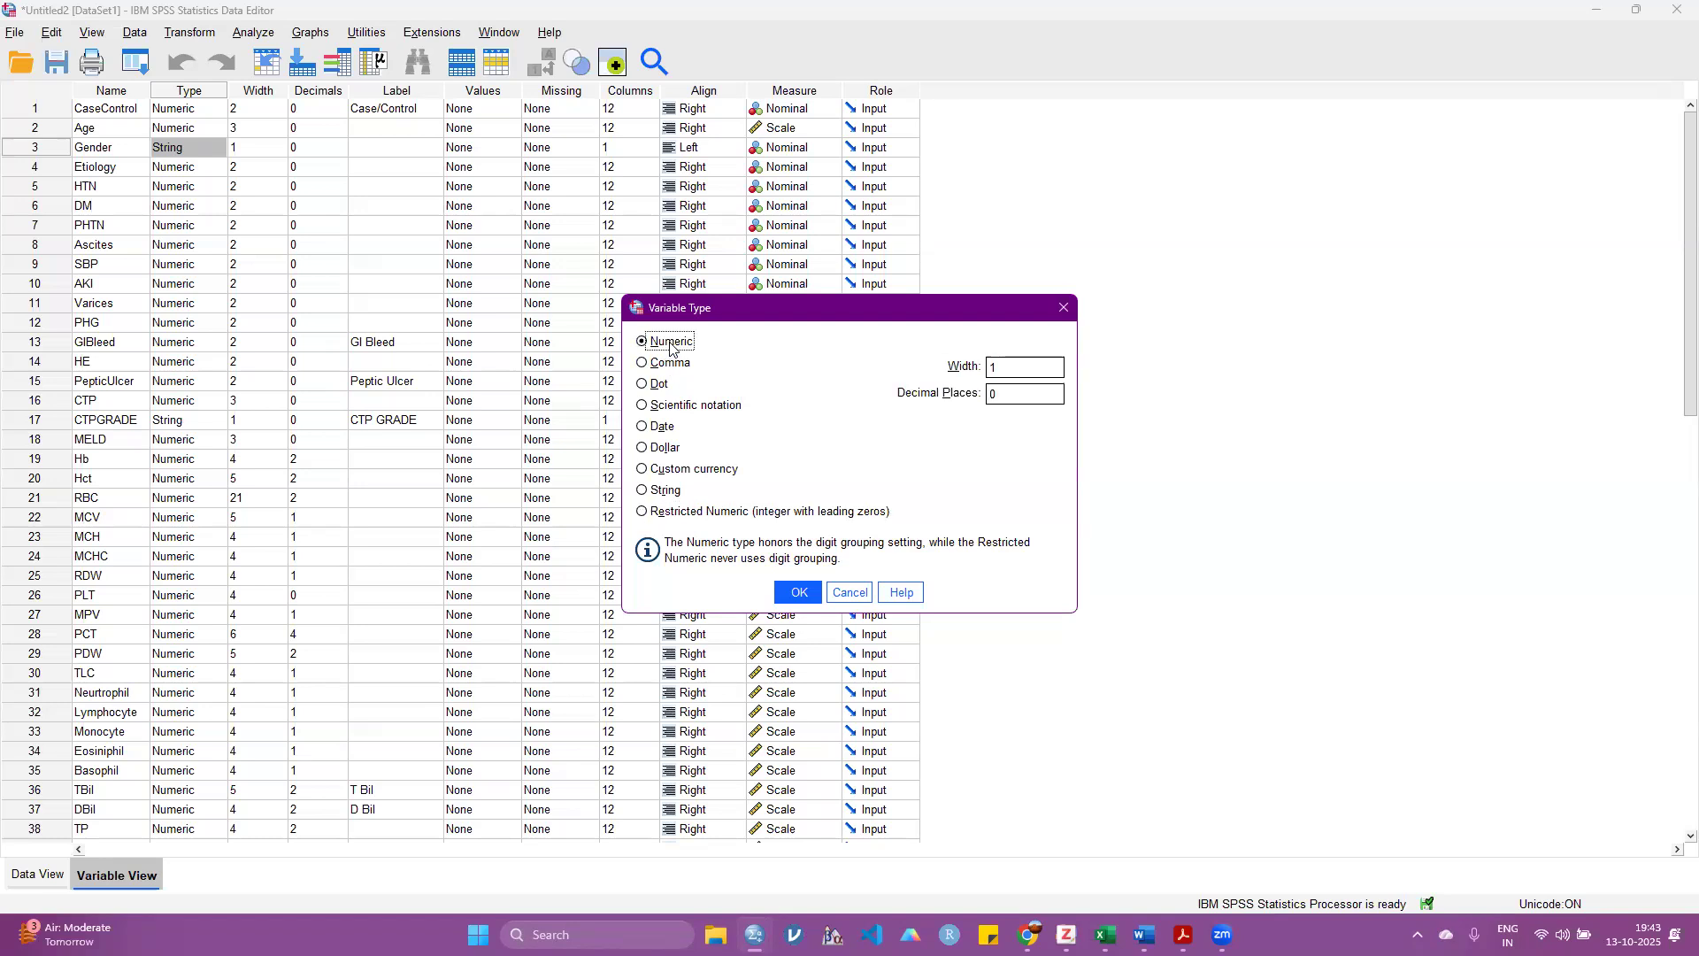
pyautogui.click(665, 491)
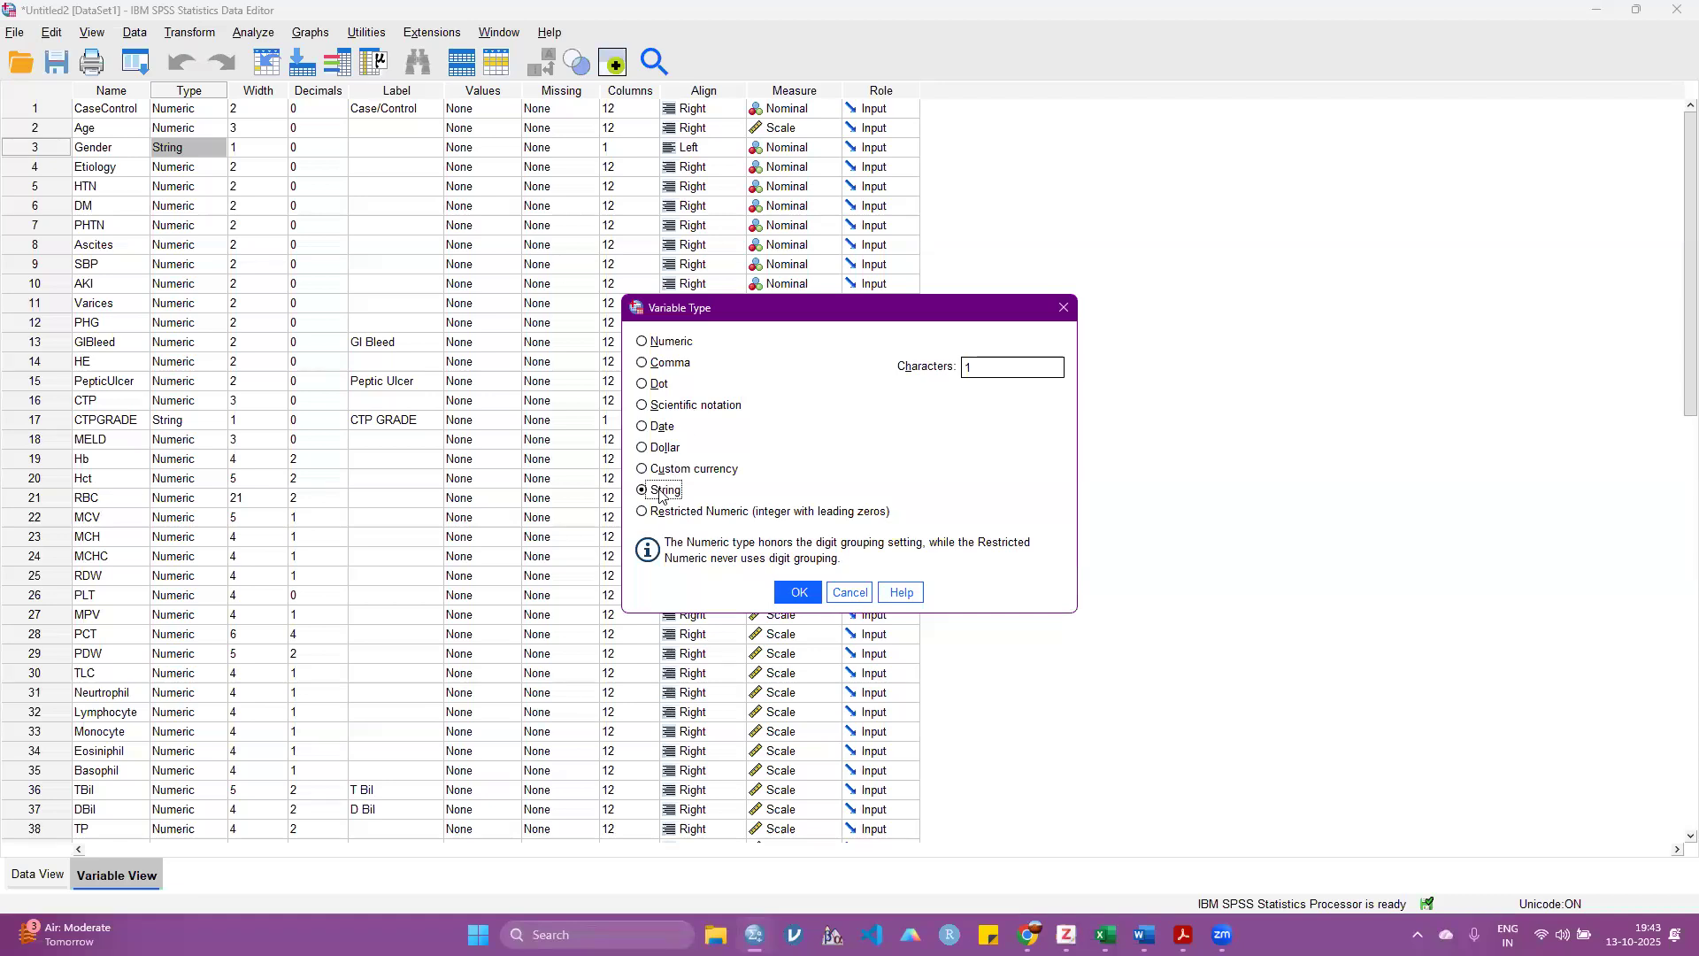
pyautogui.click(863, 592)
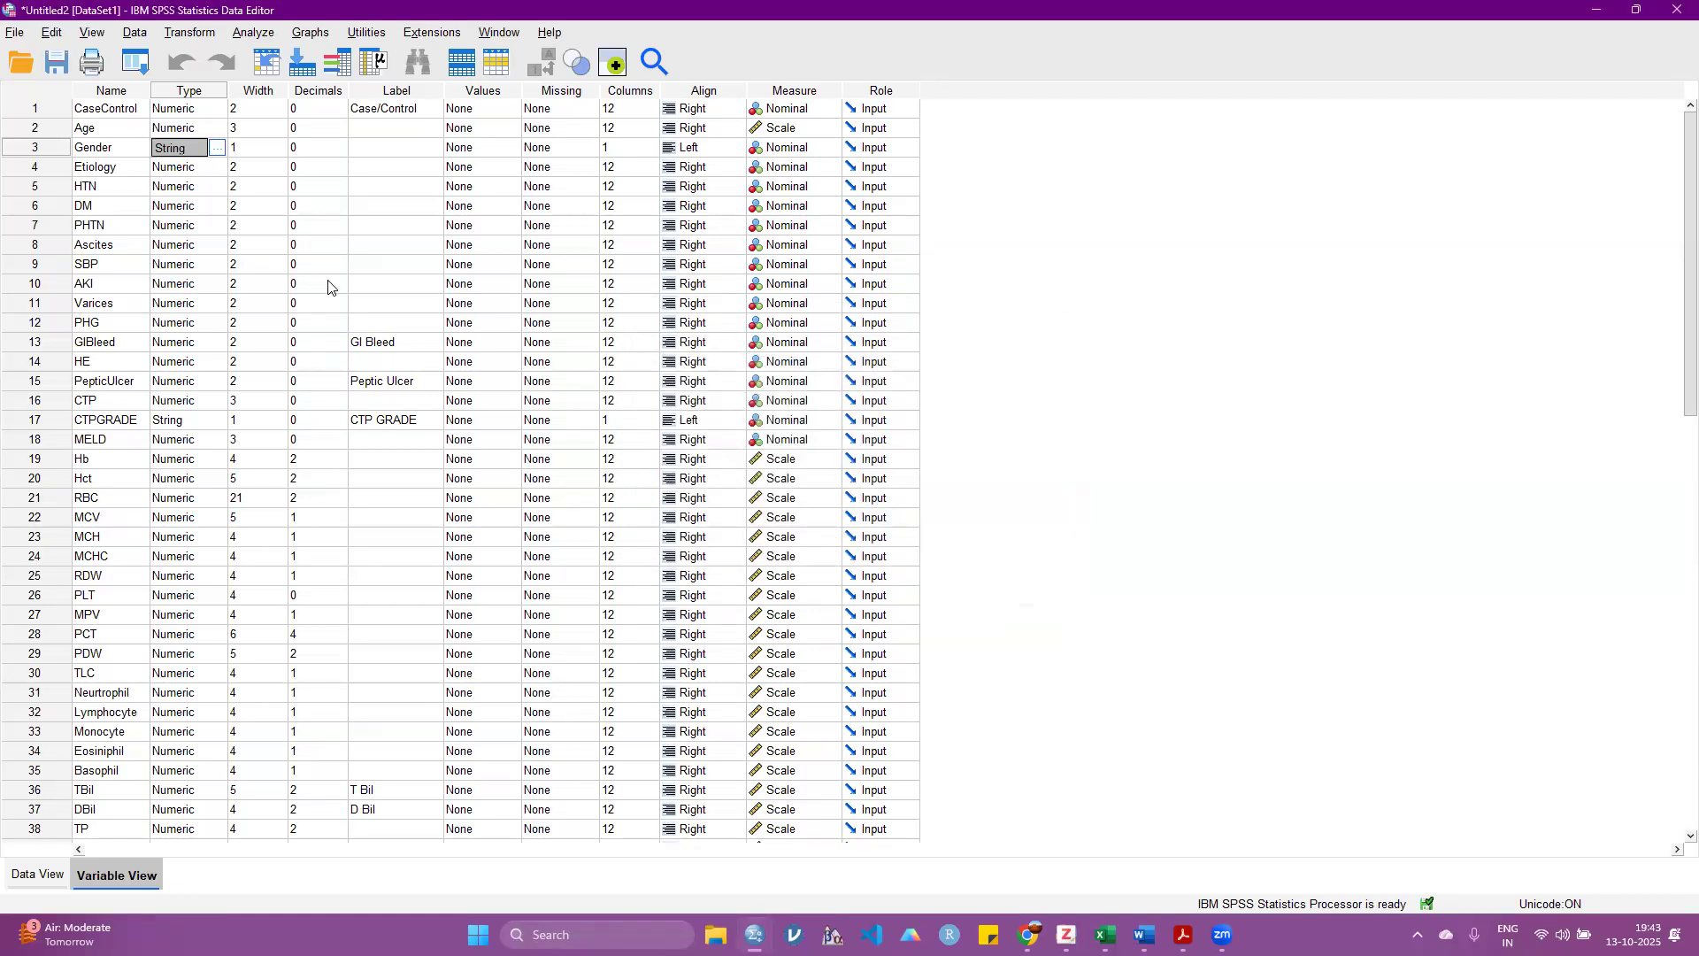
# Step: Check the width and decimals settings of Gender and the decimals setting of Hb
pyautogui.click(271, 149)
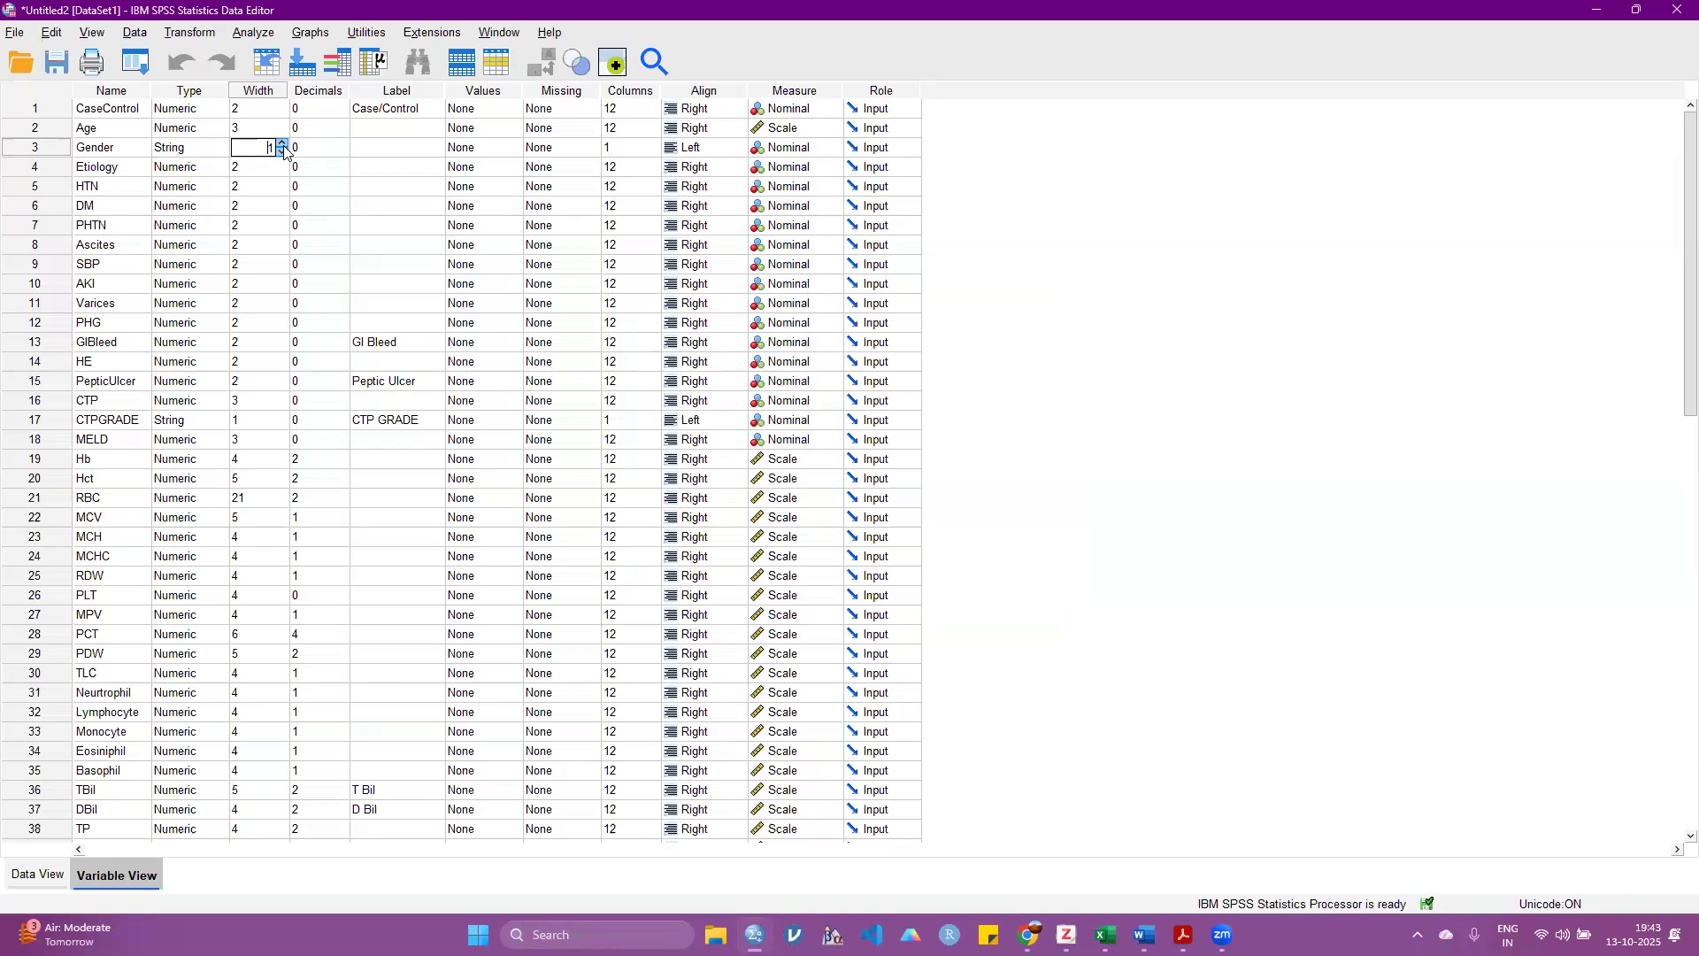
pyautogui.click(321, 157)
pyautogui.click(89, 464)
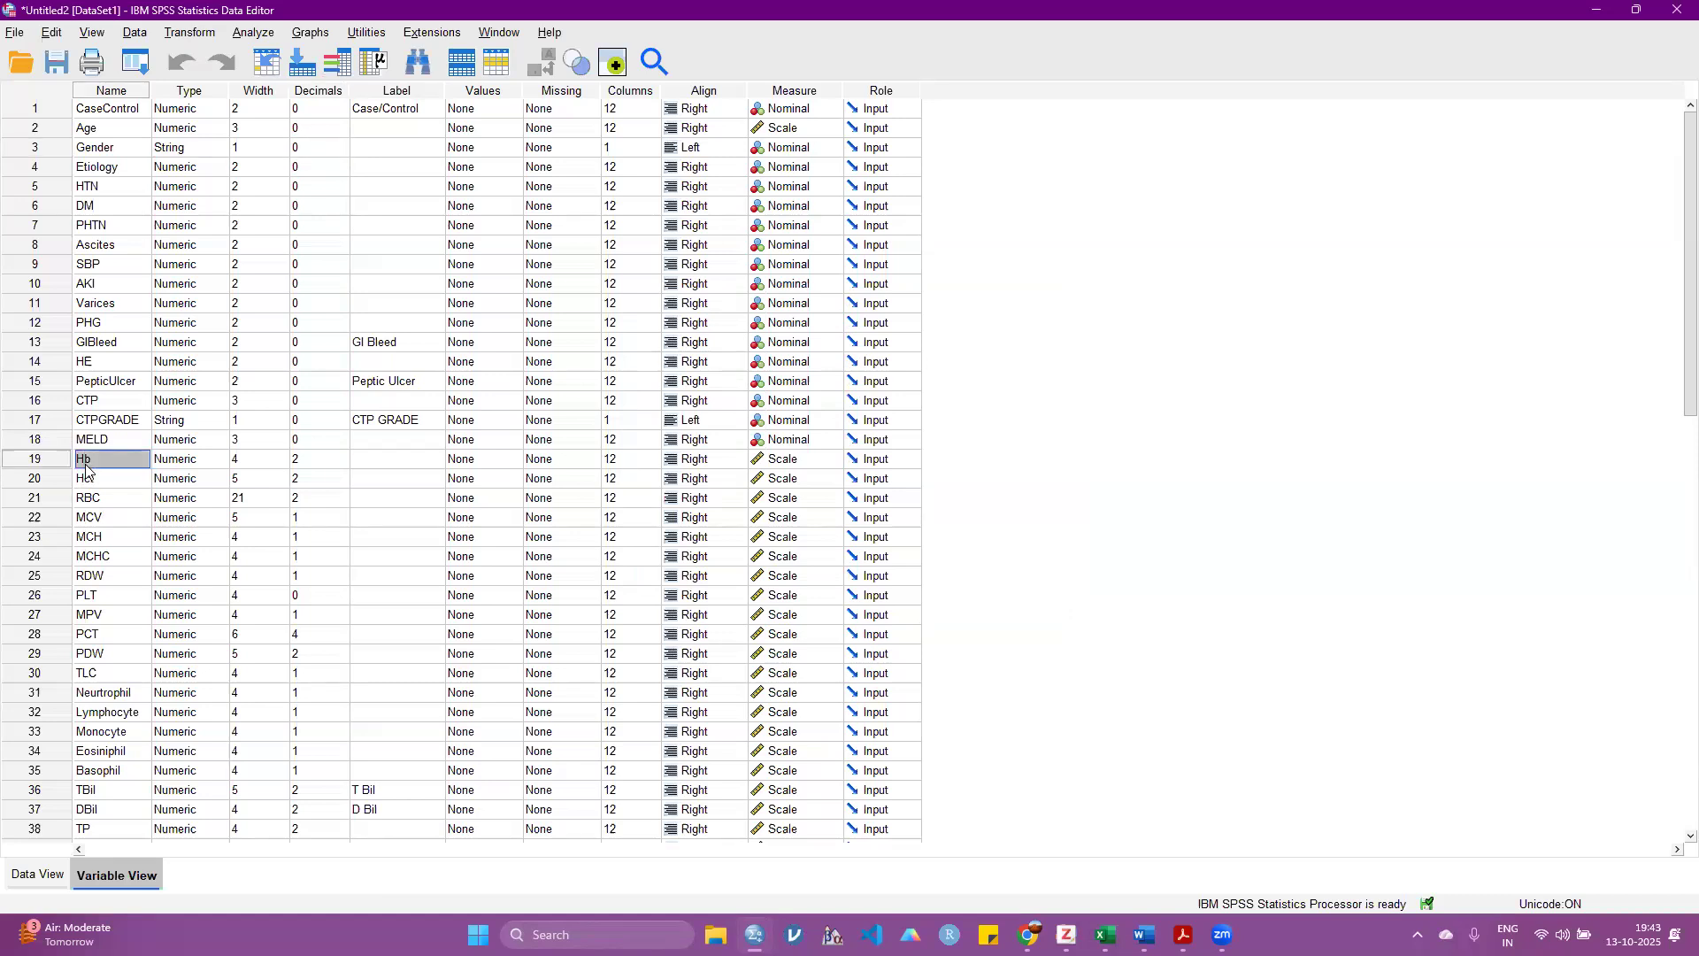
pyautogui.click(303, 460)
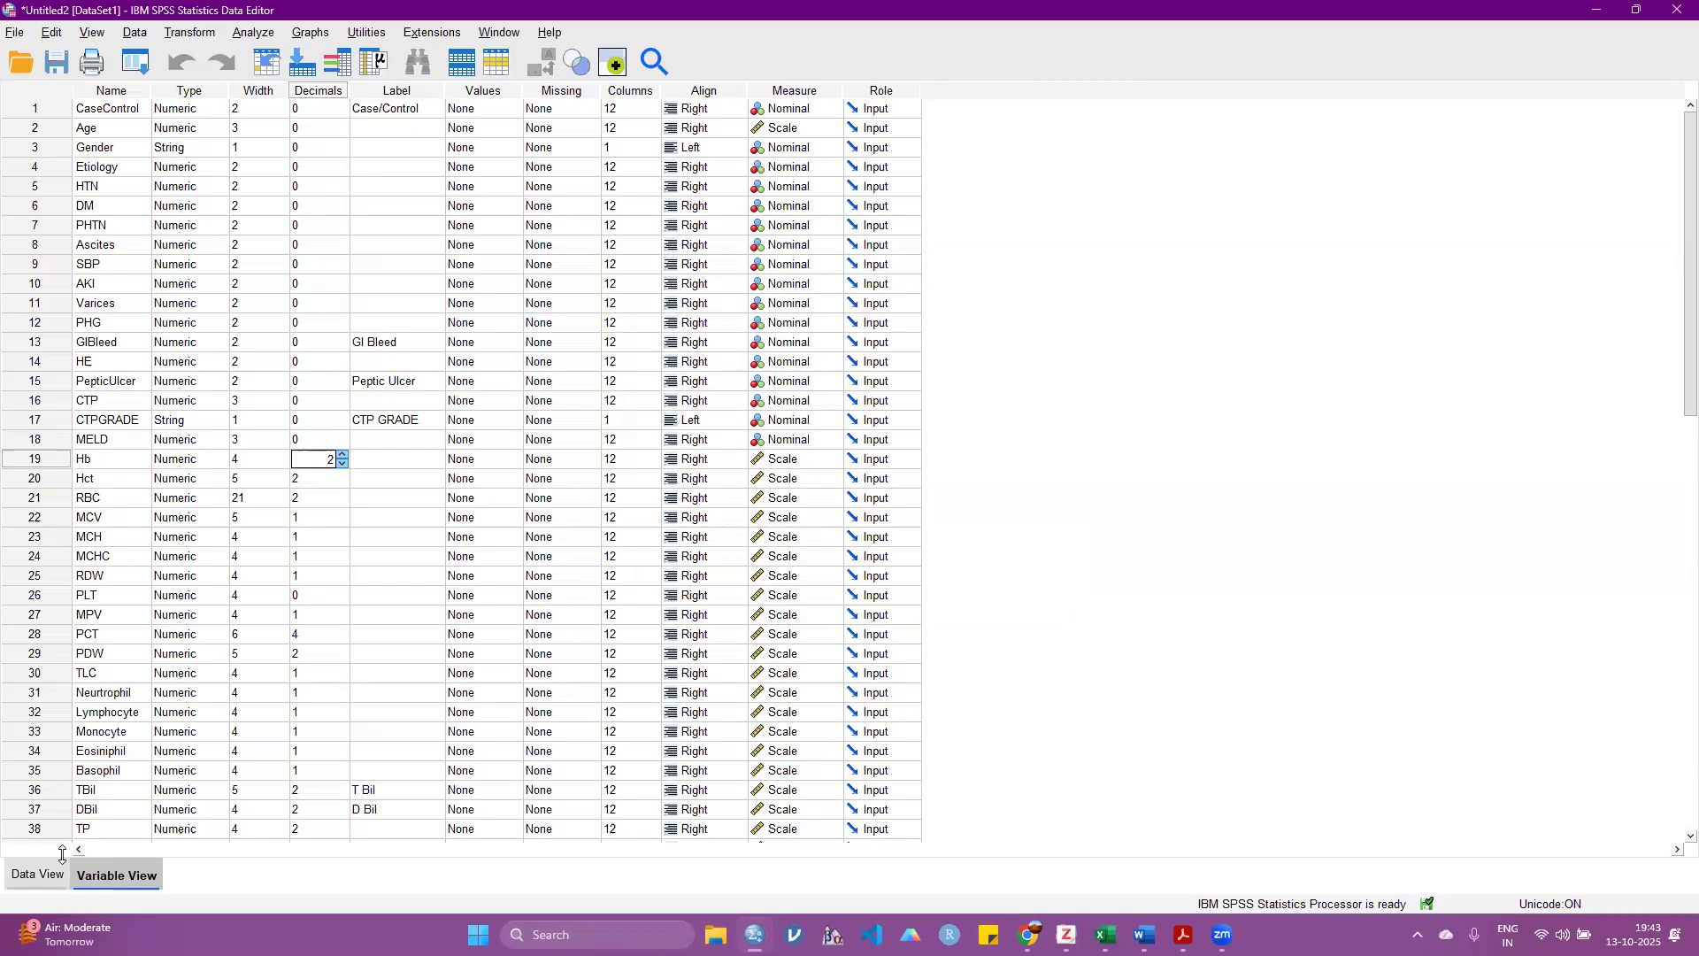
# Step: Switch to the data and examine how the first Hb values are displayed with their decimals
pyautogui.click(37, 874)
pyautogui.moveTo(89, 845); pyautogui.dragTo(371, 841)
pyautogui.click(229, 172)
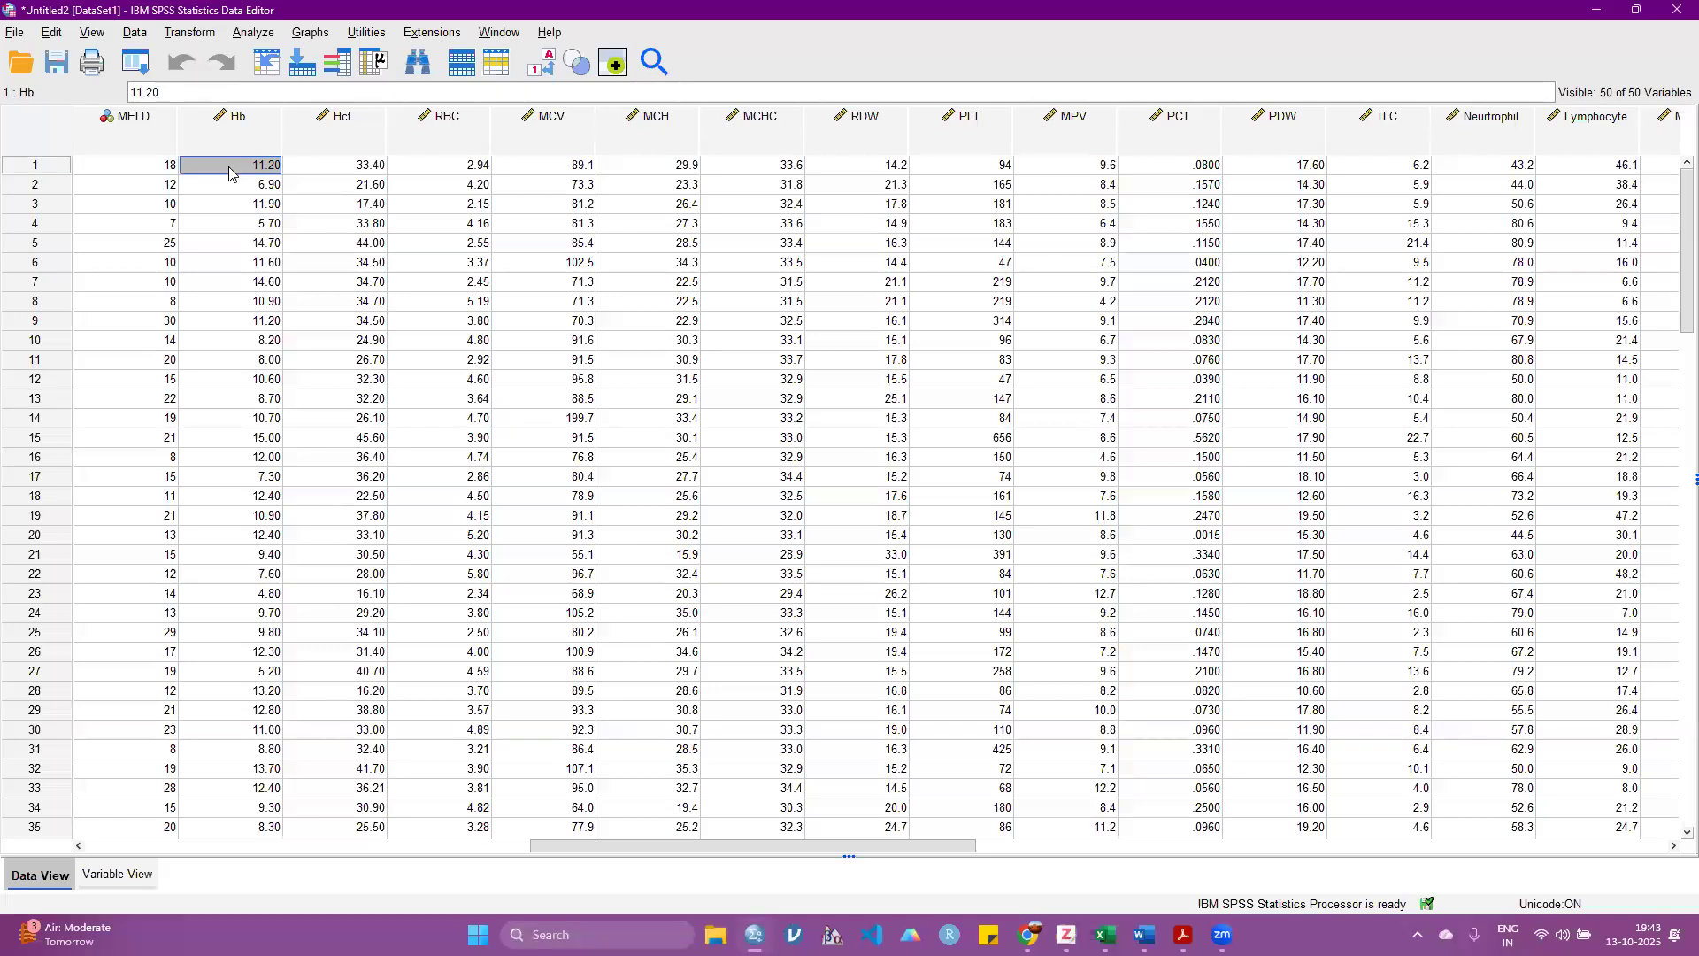
pyautogui.click(232, 191)
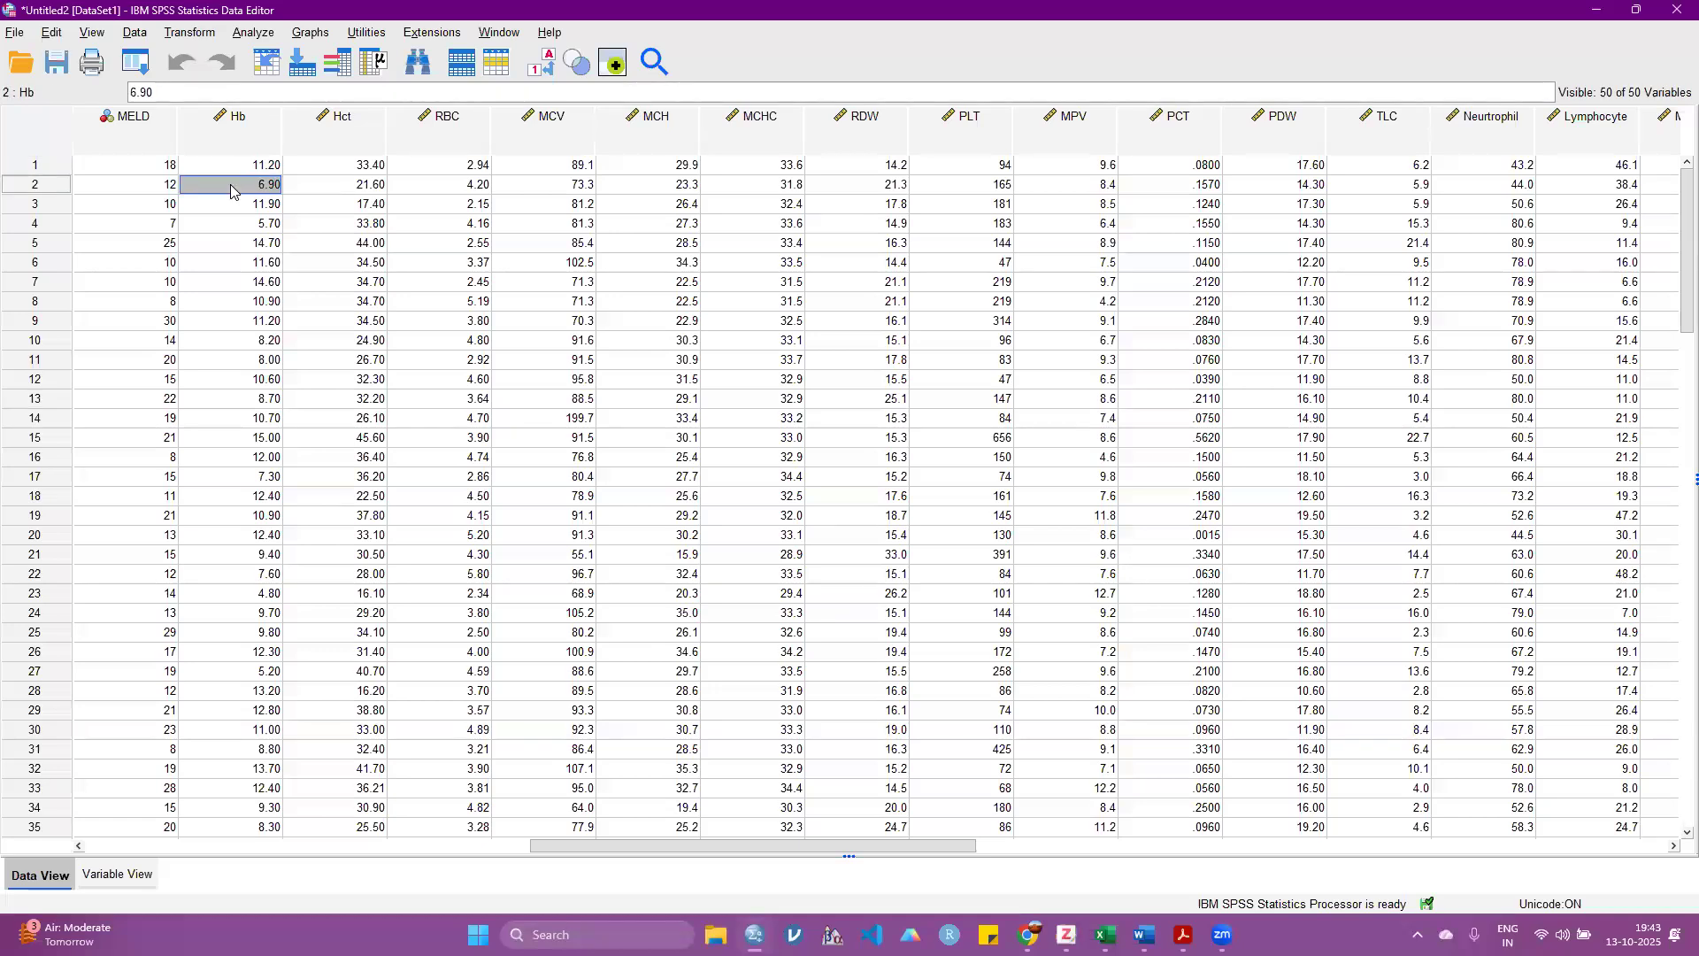
pyautogui.click(239, 200)
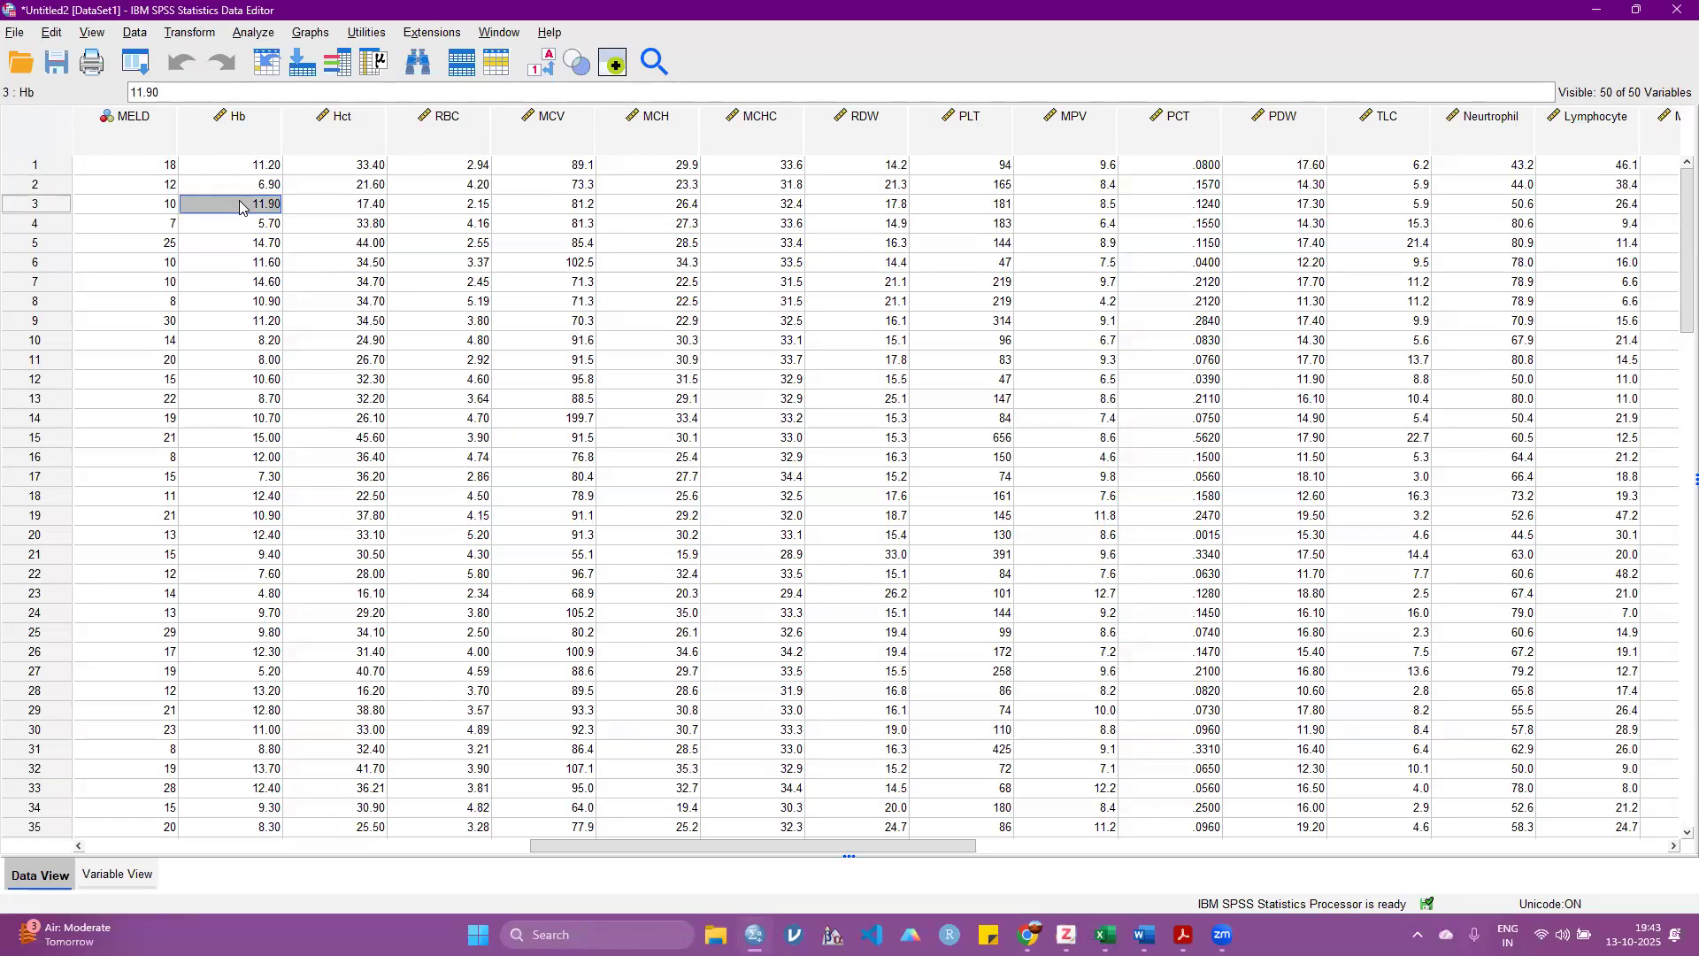
pyautogui.click(243, 224)
pyautogui.click(241, 243)
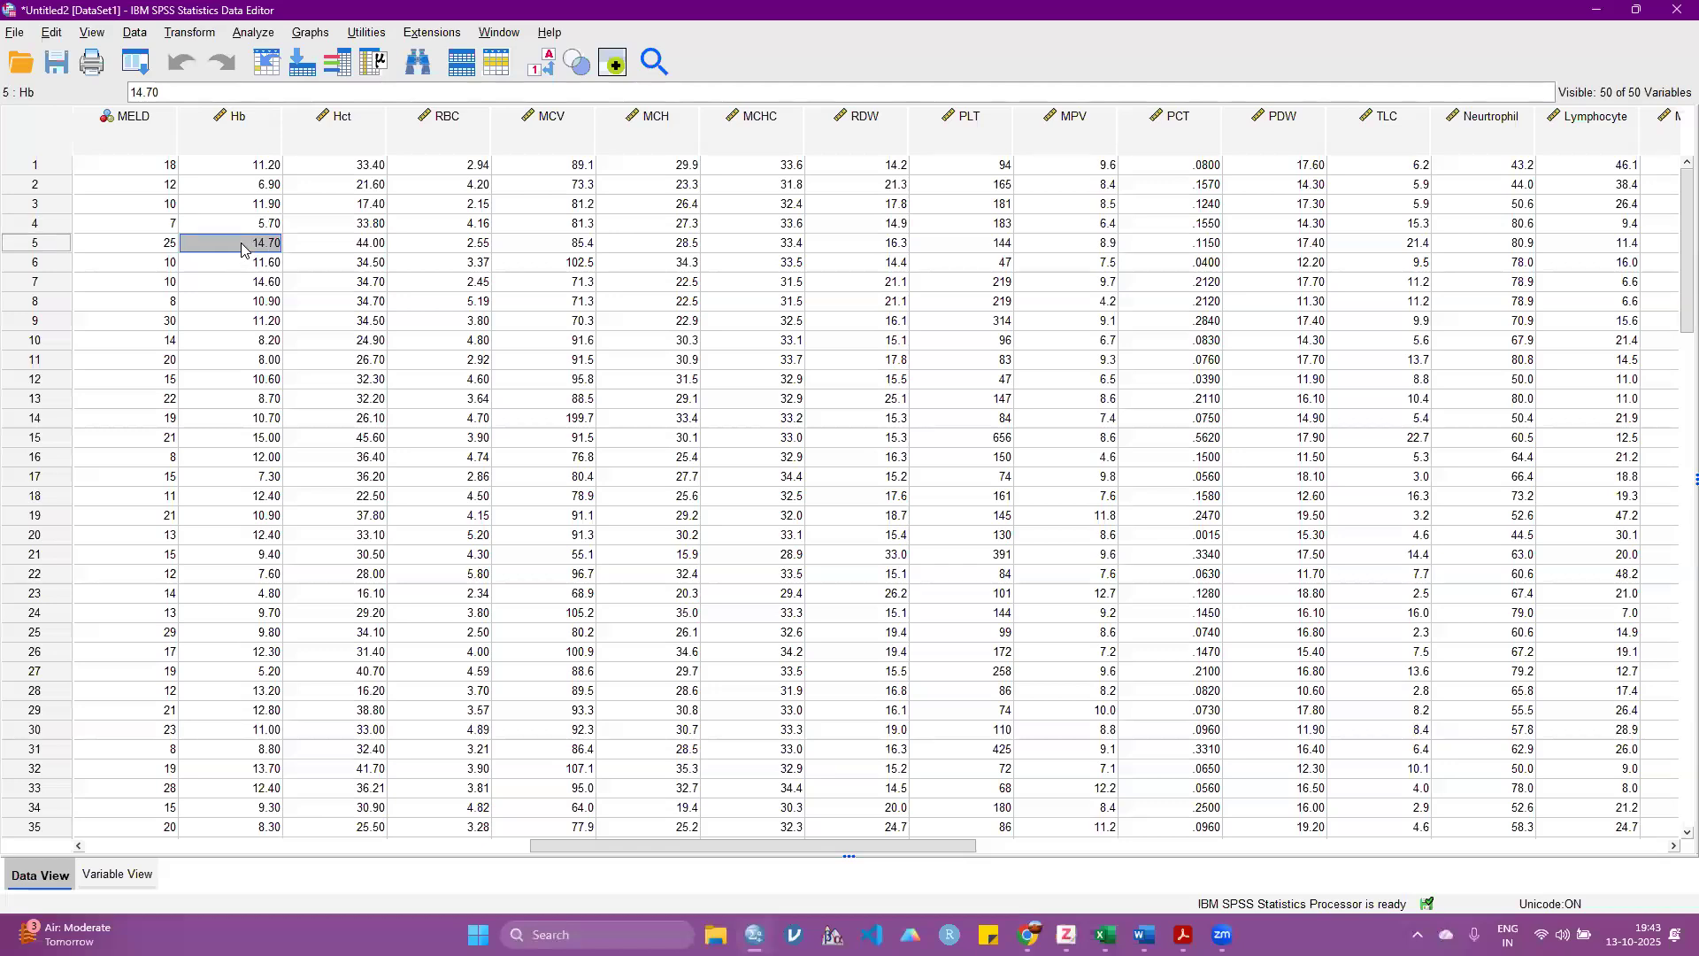
pyautogui.click(244, 306)
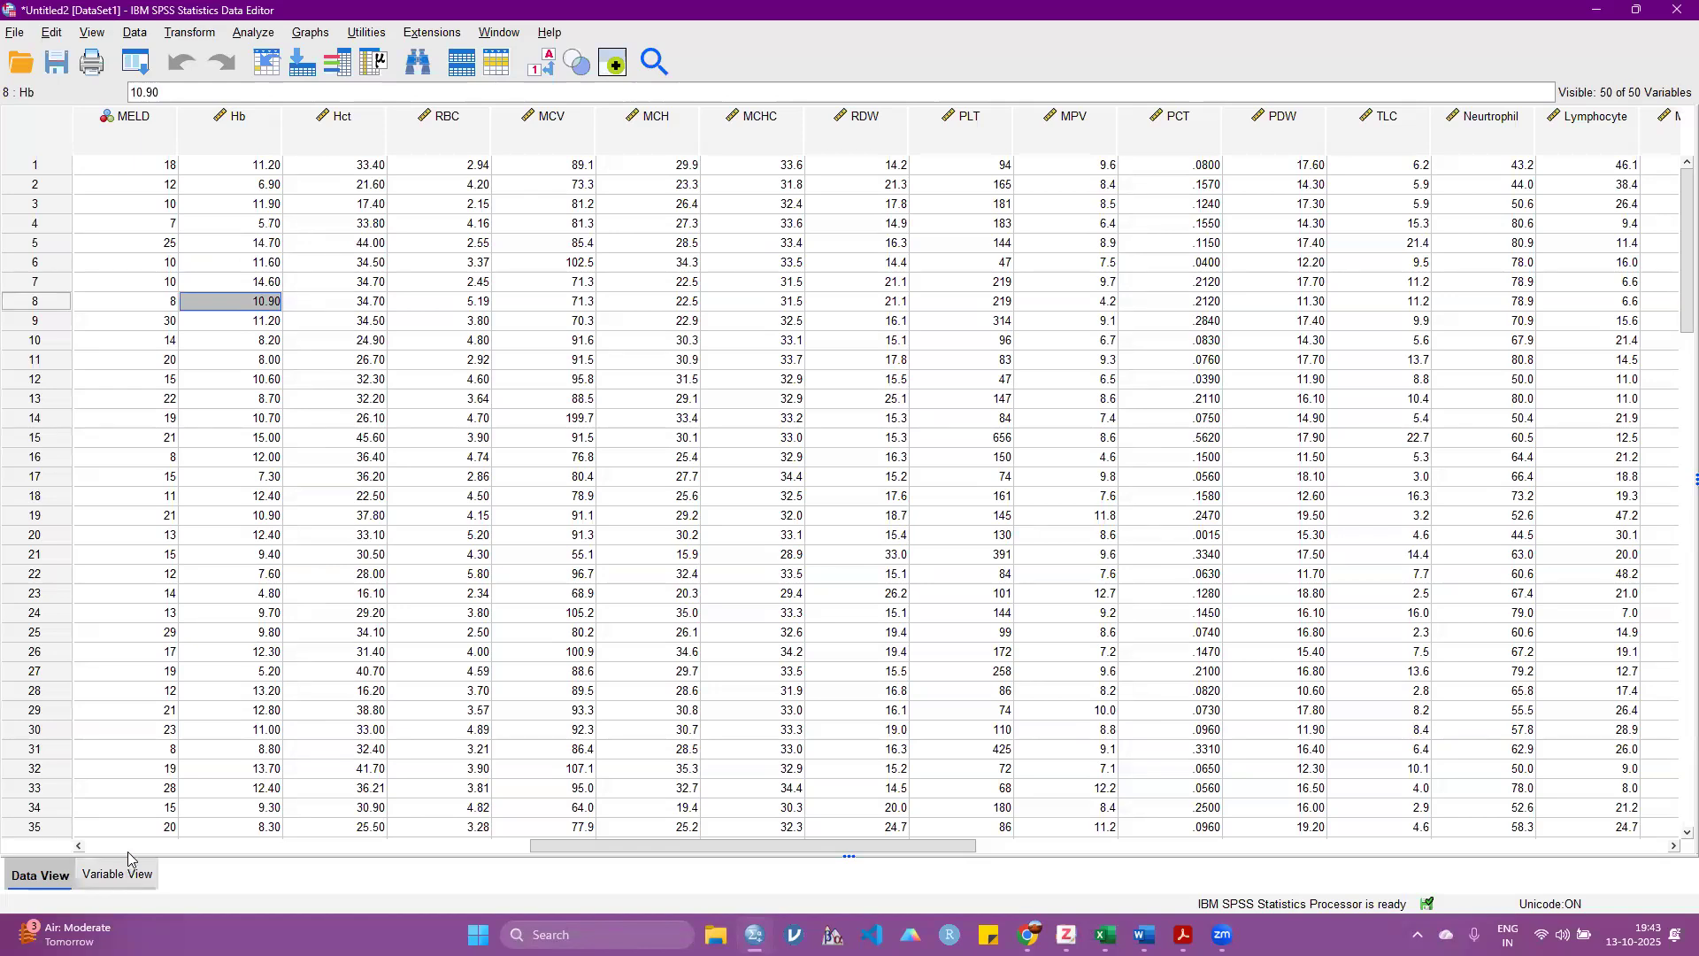
# Step: Set the decimals of Hb to 3 in the variable definitions and check the Hb column in the data
pyautogui.click(124, 873)
pyautogui.click(318, 460)
pyautogui.click(342, 454)
pyautogui.click(60, 876)
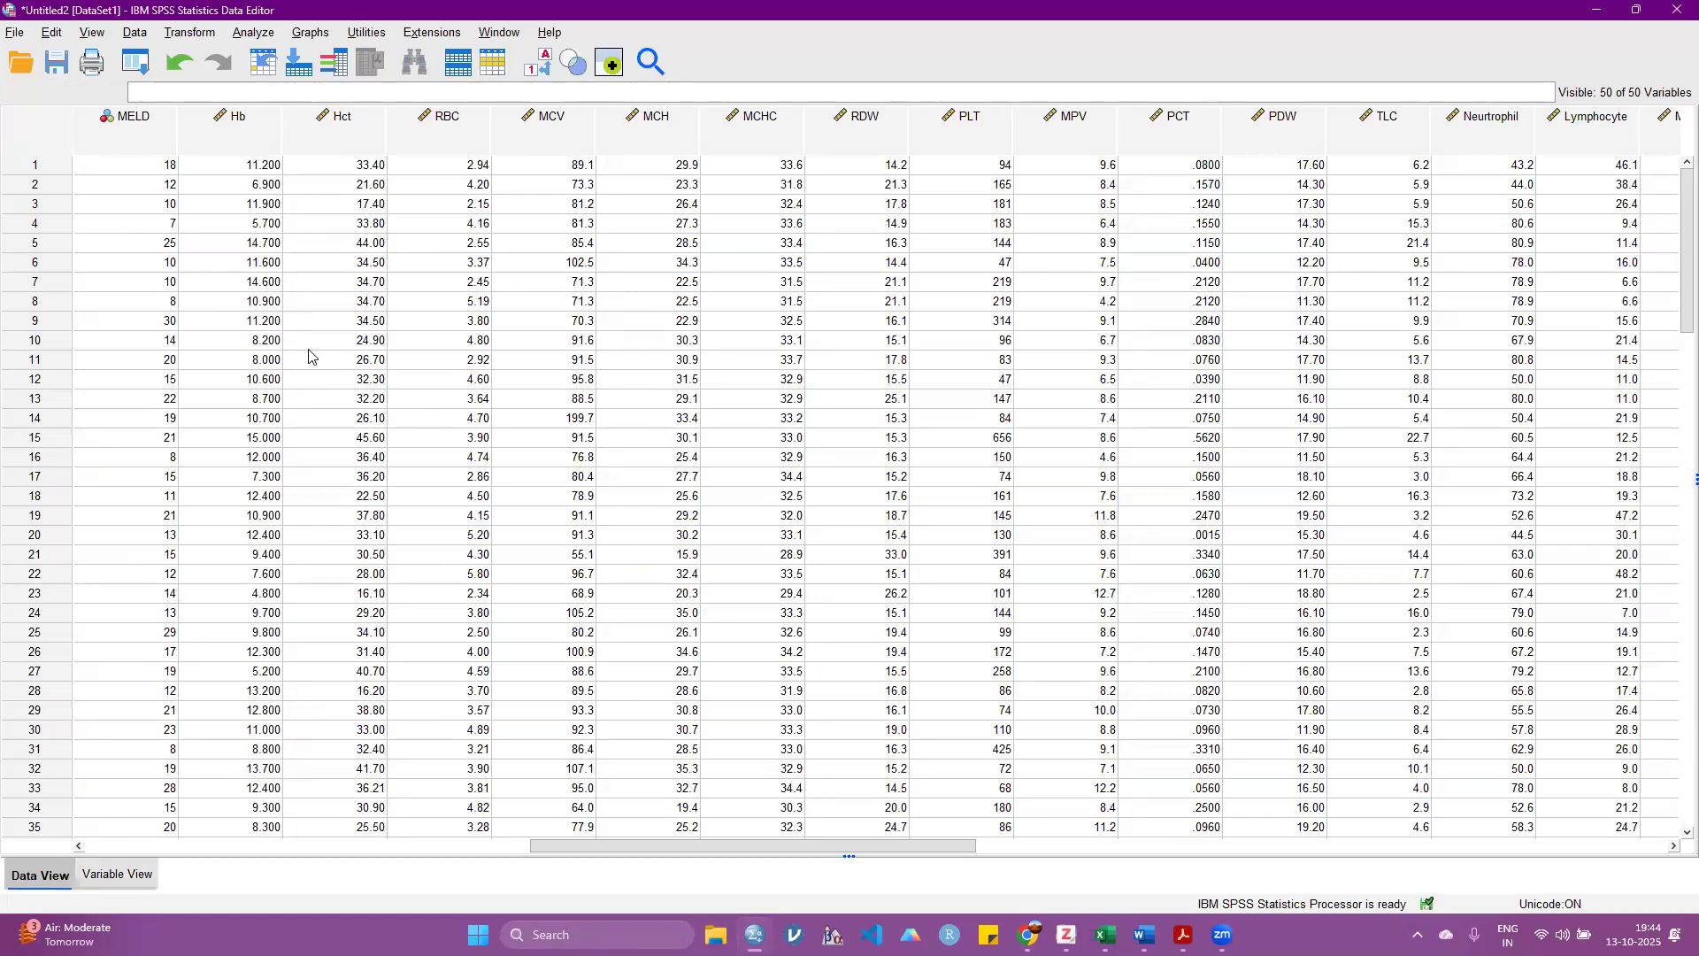
# Step: Set the decimals of Hb to 1, check the Hb column in the data and return to the variable definitions
pyautogui.click(117, 874)
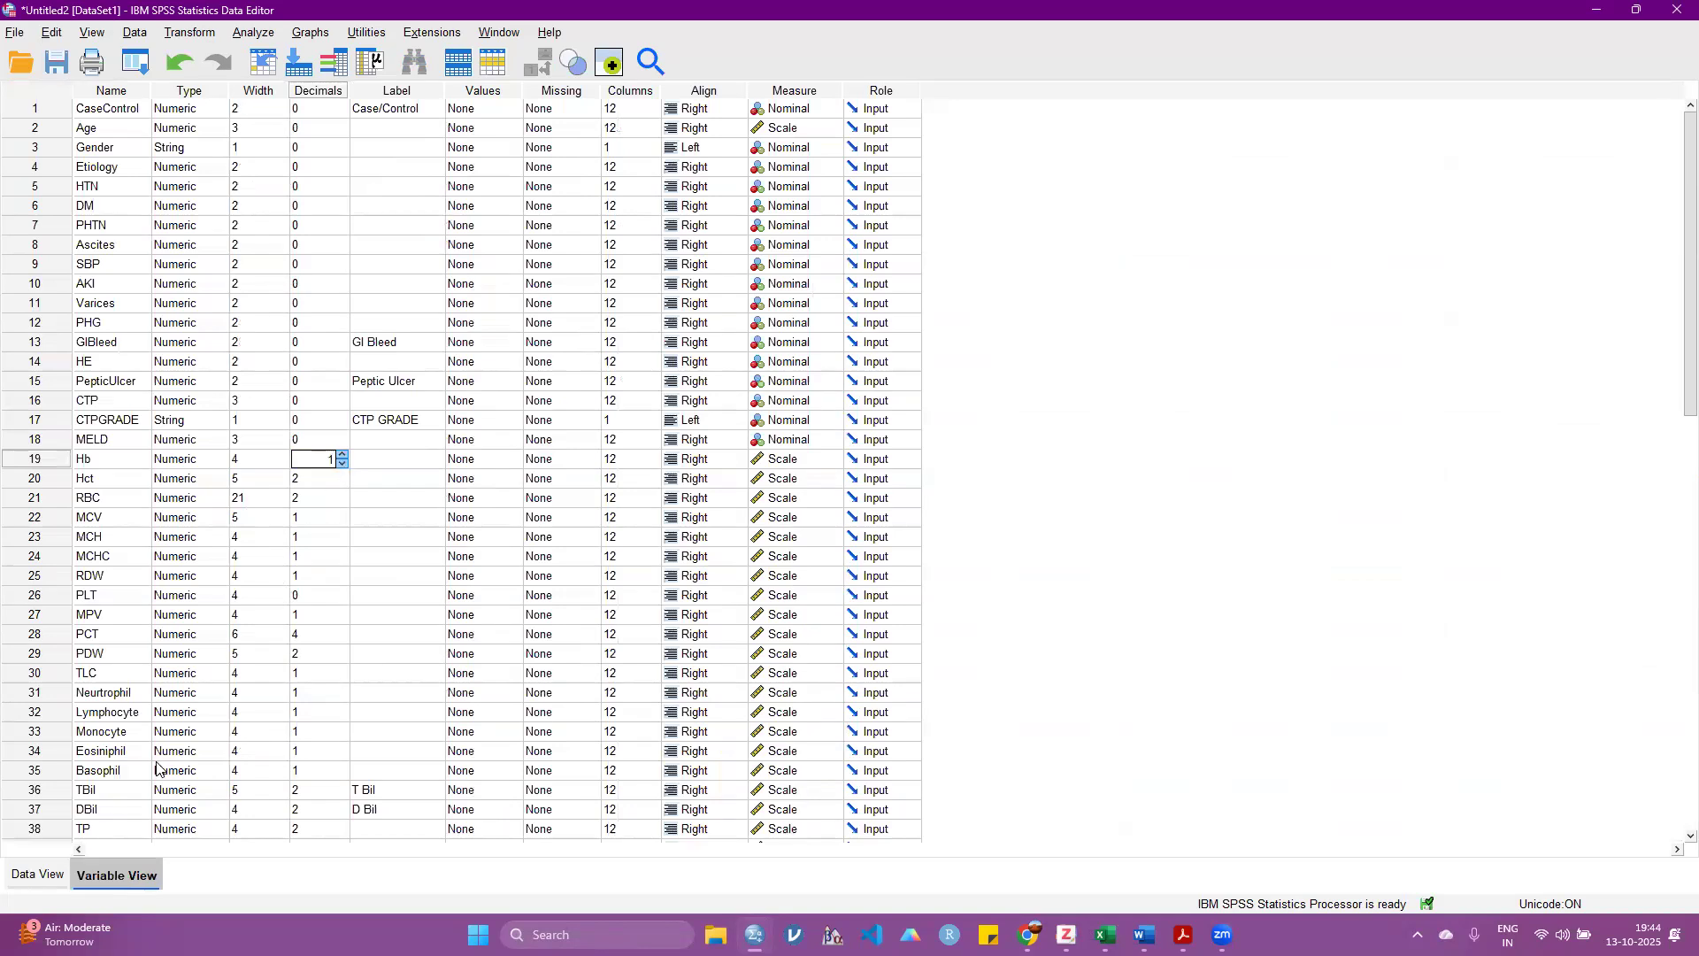
pyautogui.click(53, 873)
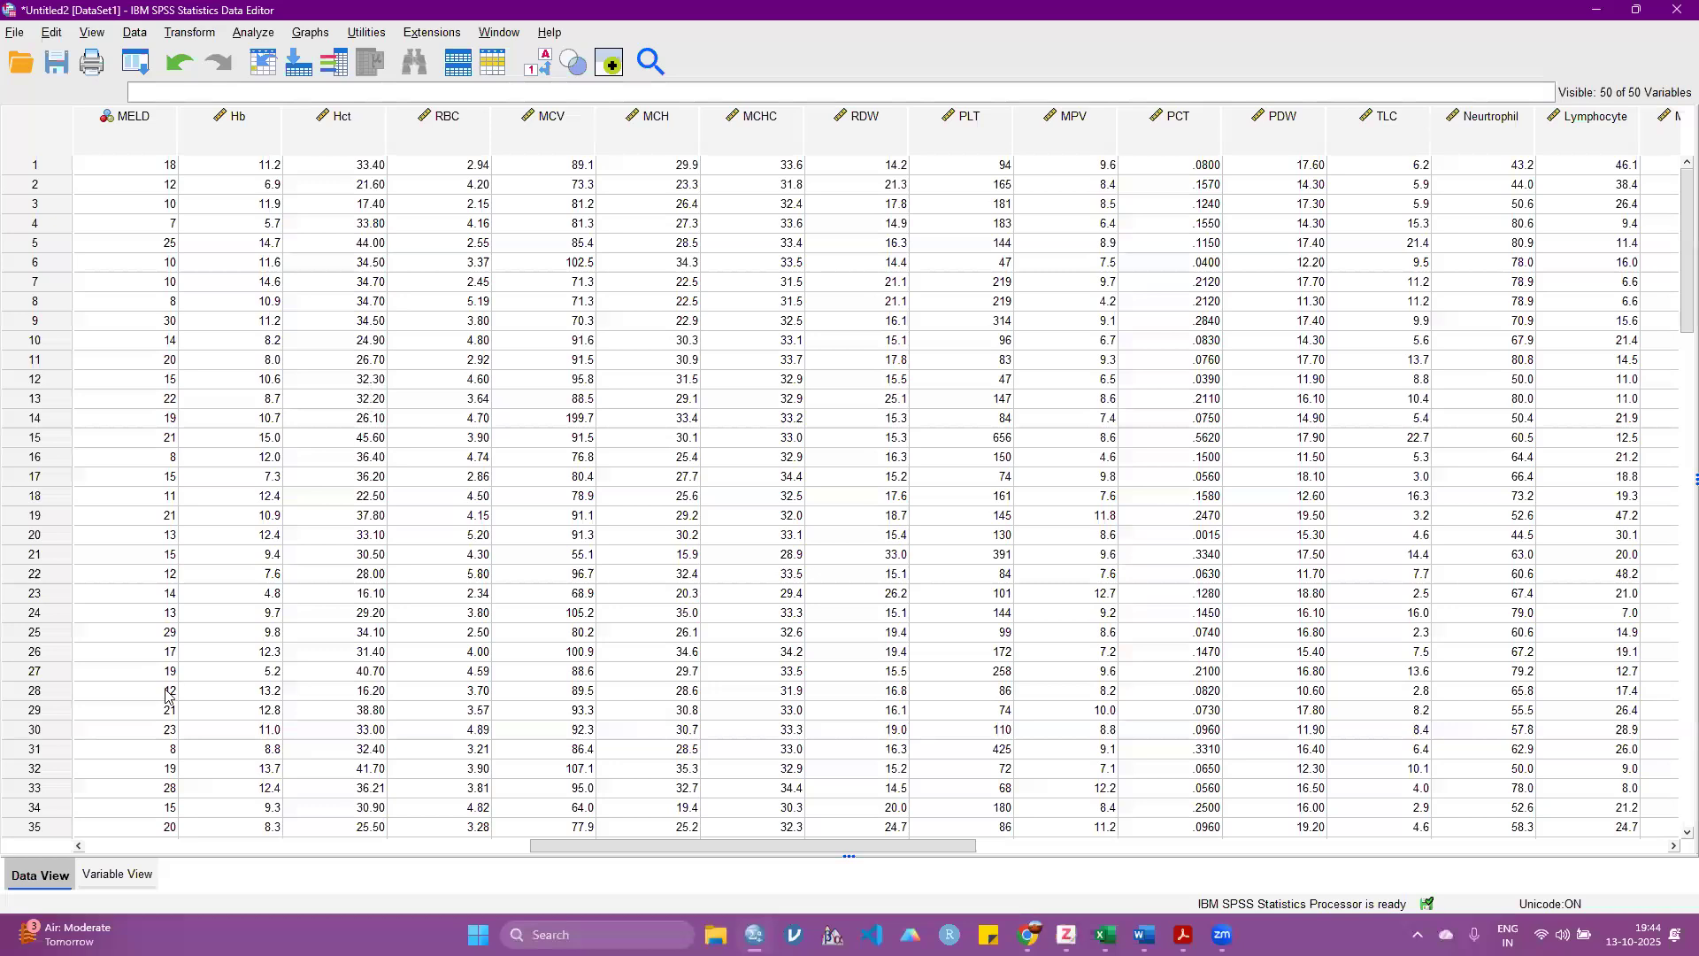
pyautogui.hotkey('ctrl', 't')
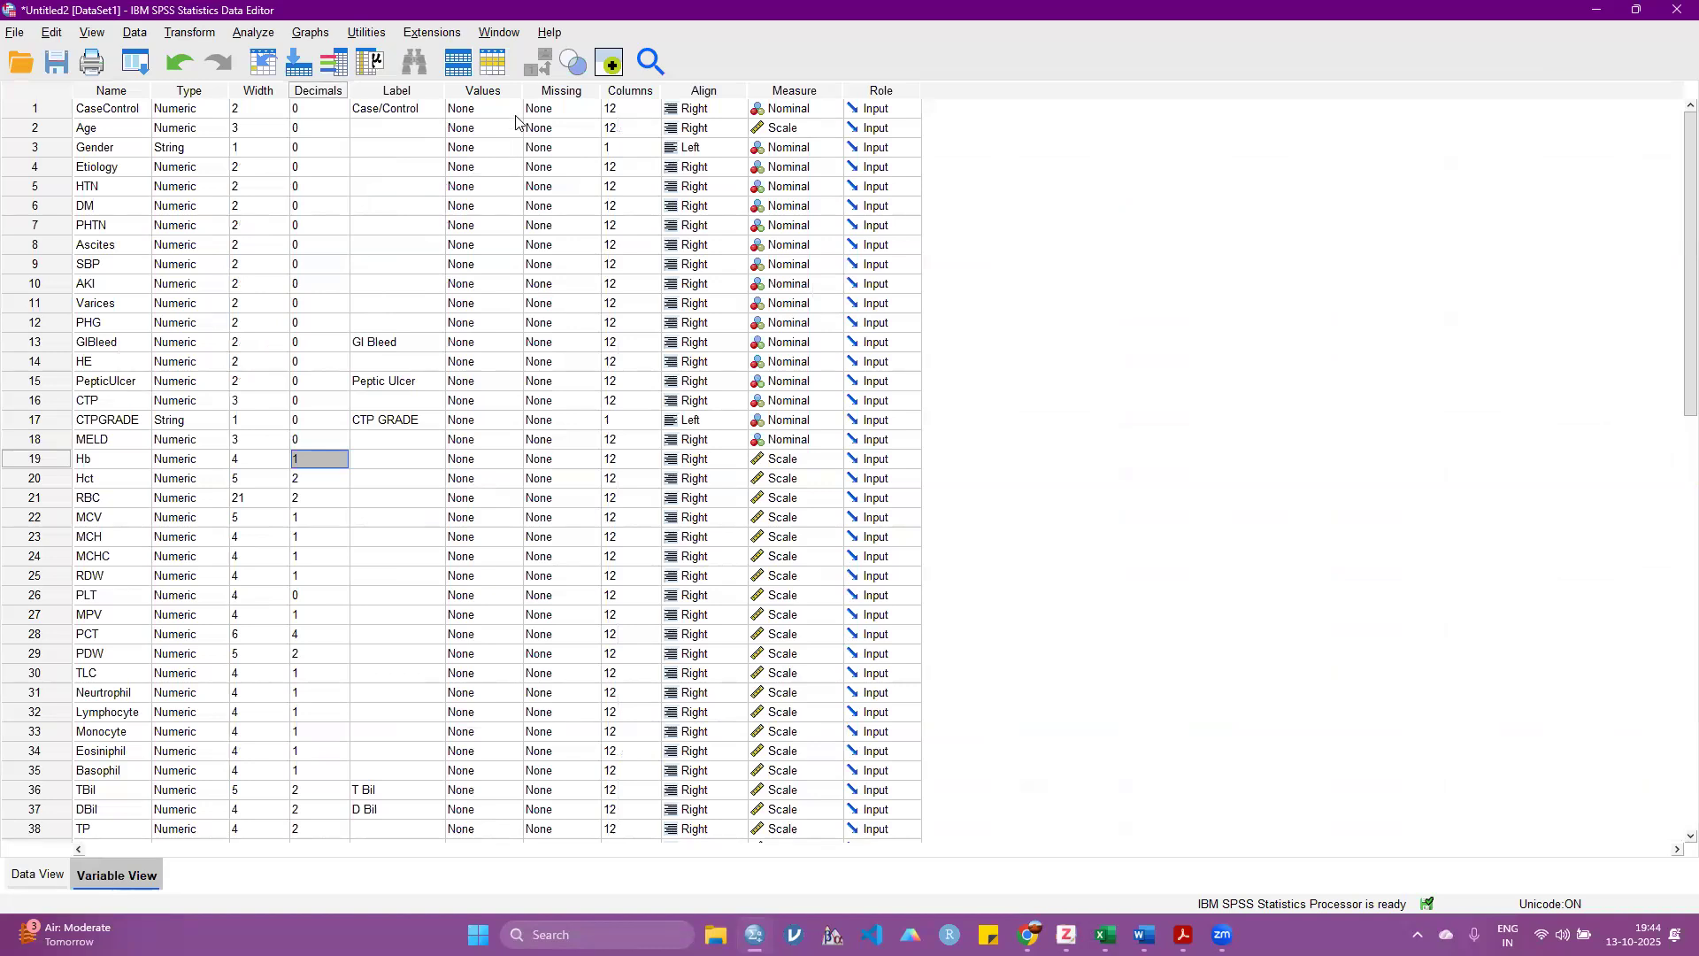
# Step: Look at the Values attribute, open the value labels of Gender and close them without adding any
pyautogui.click(476, 90)
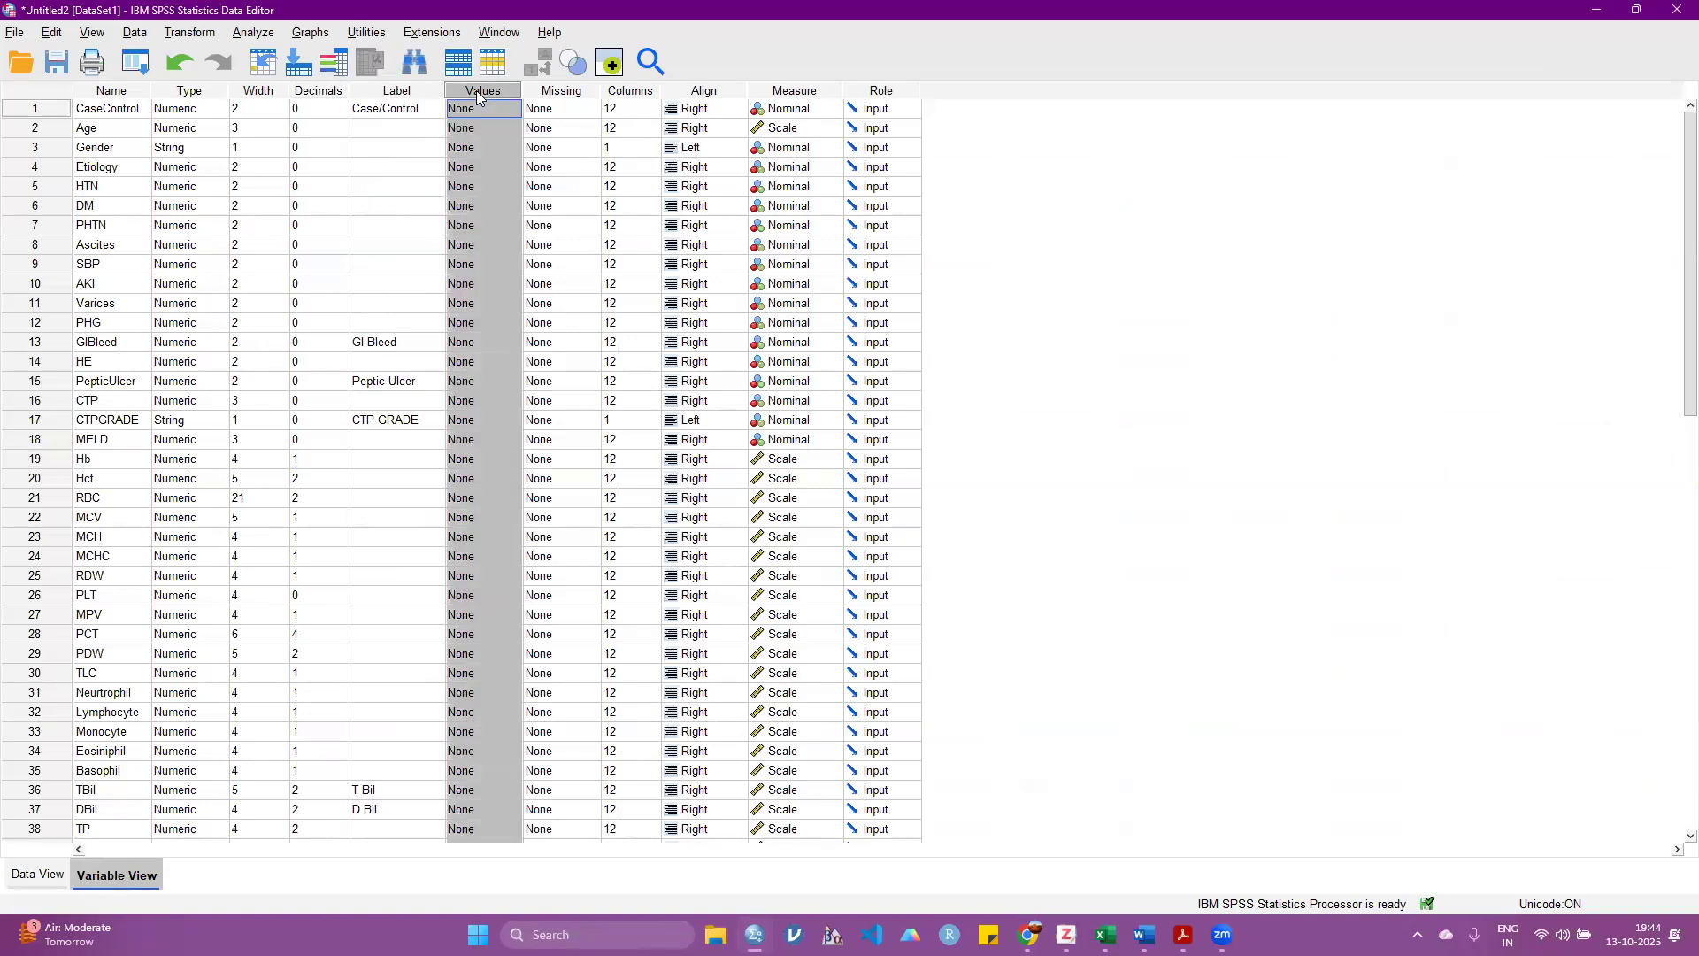
pyautogui.click(94, 148)
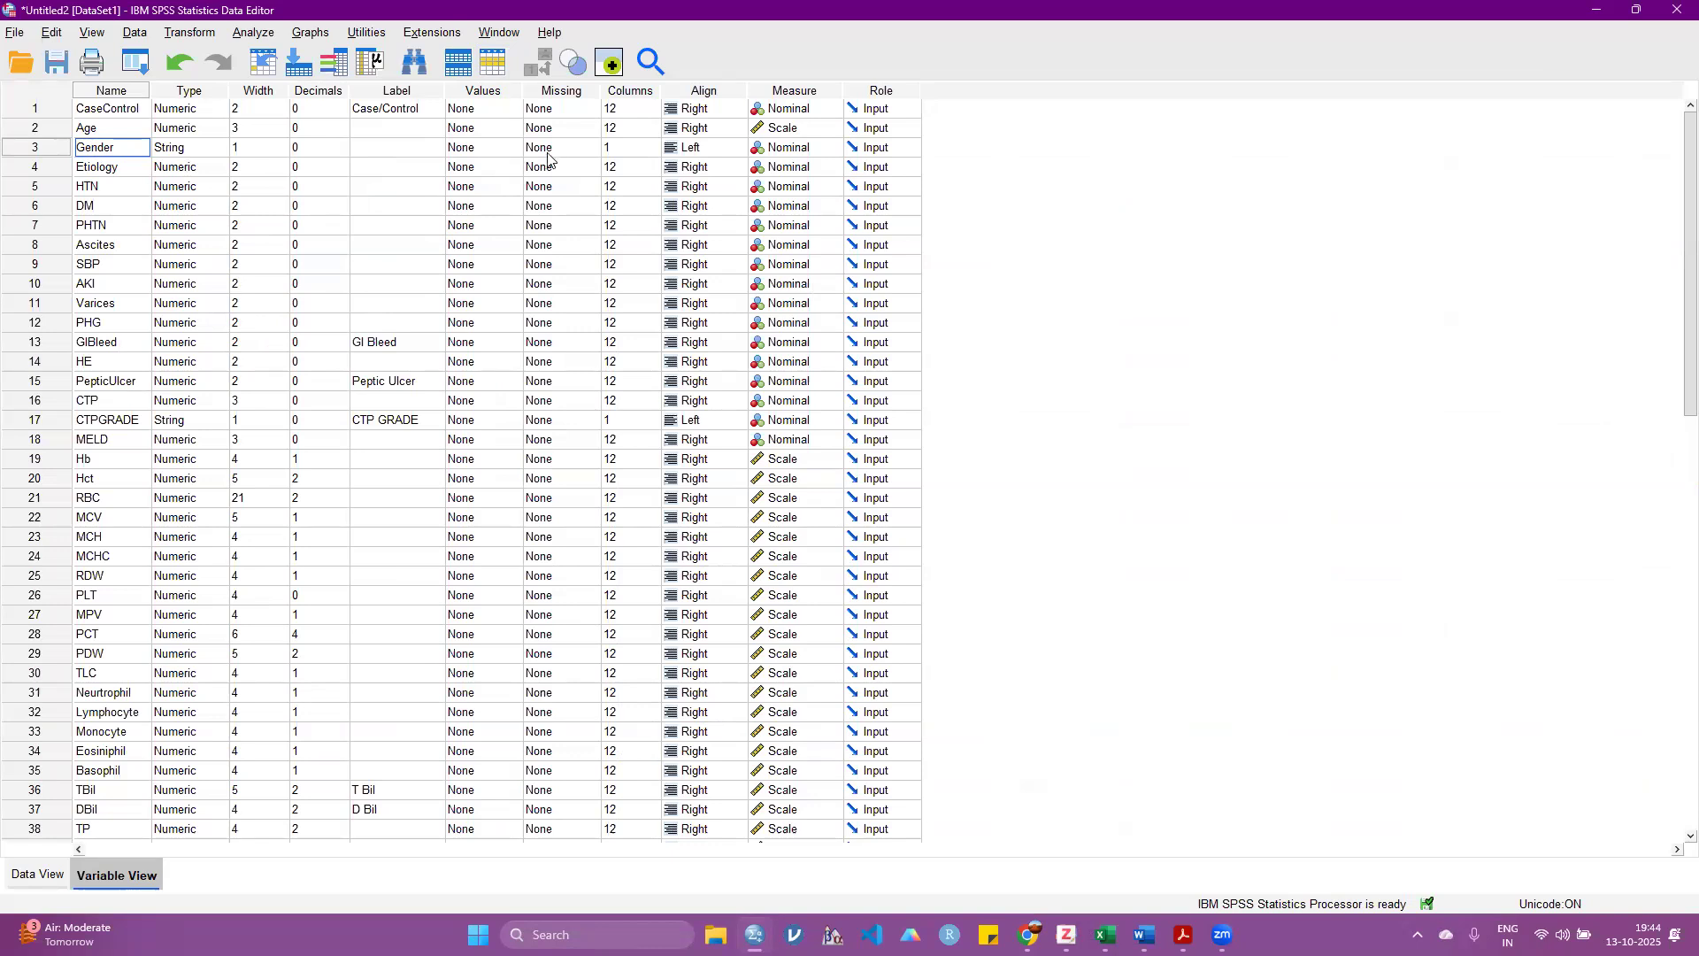
pyautogui.click(504, 151)
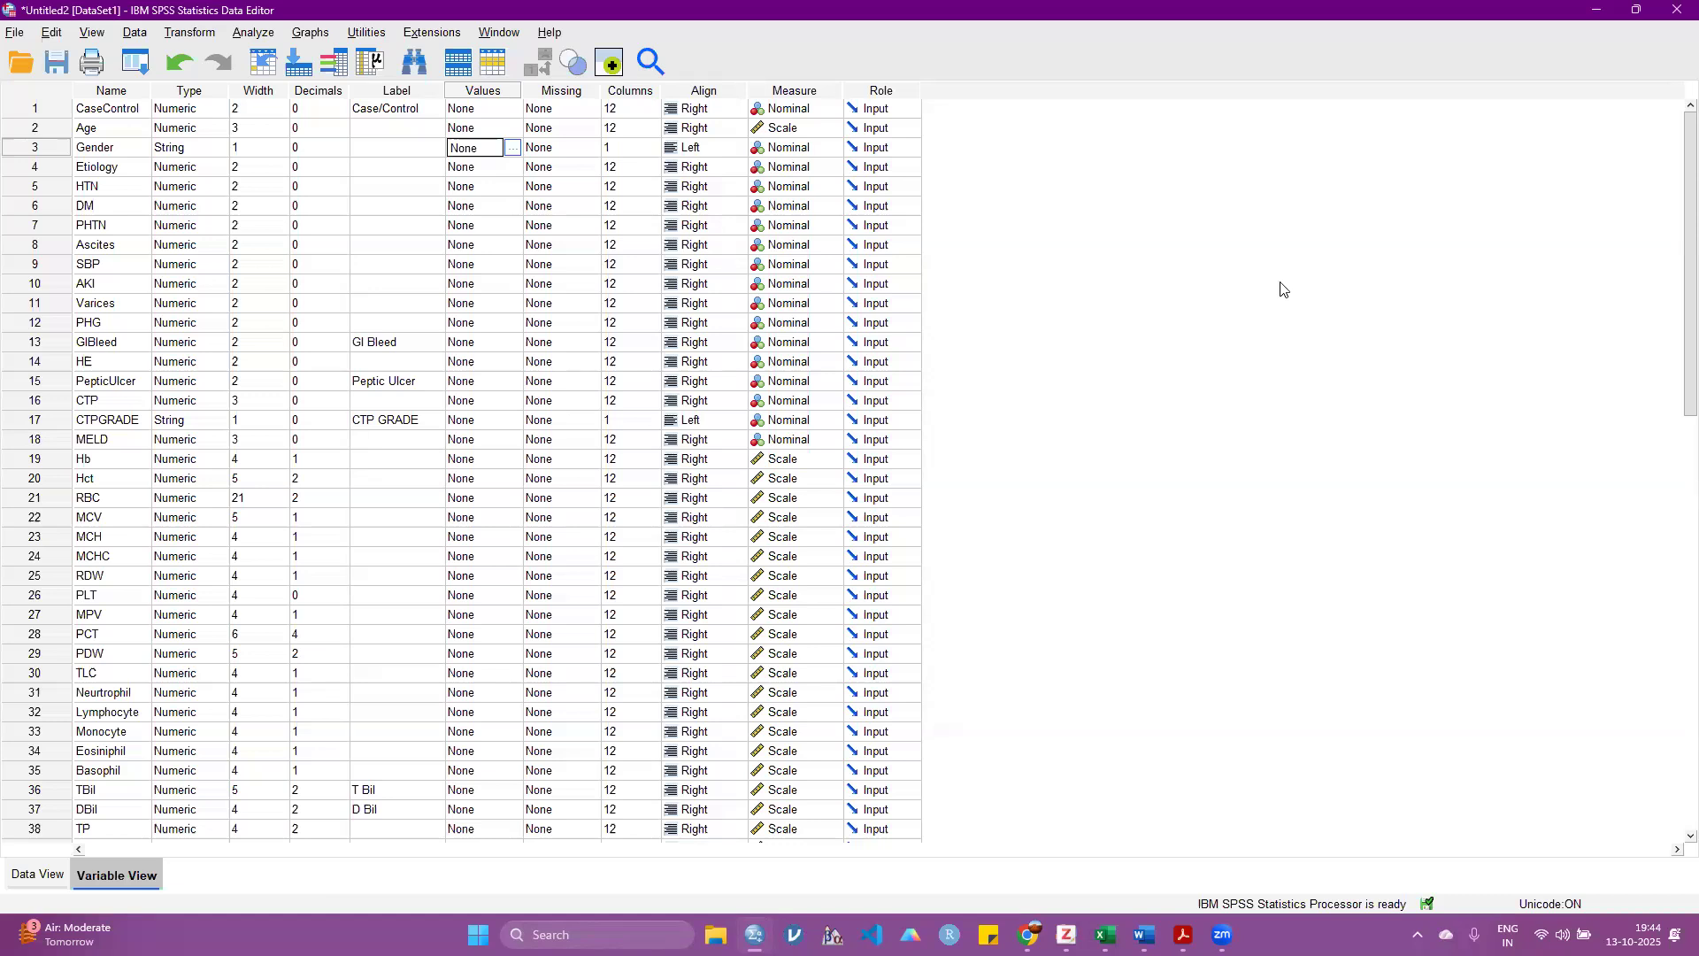
pyautogui.click(647, 279)
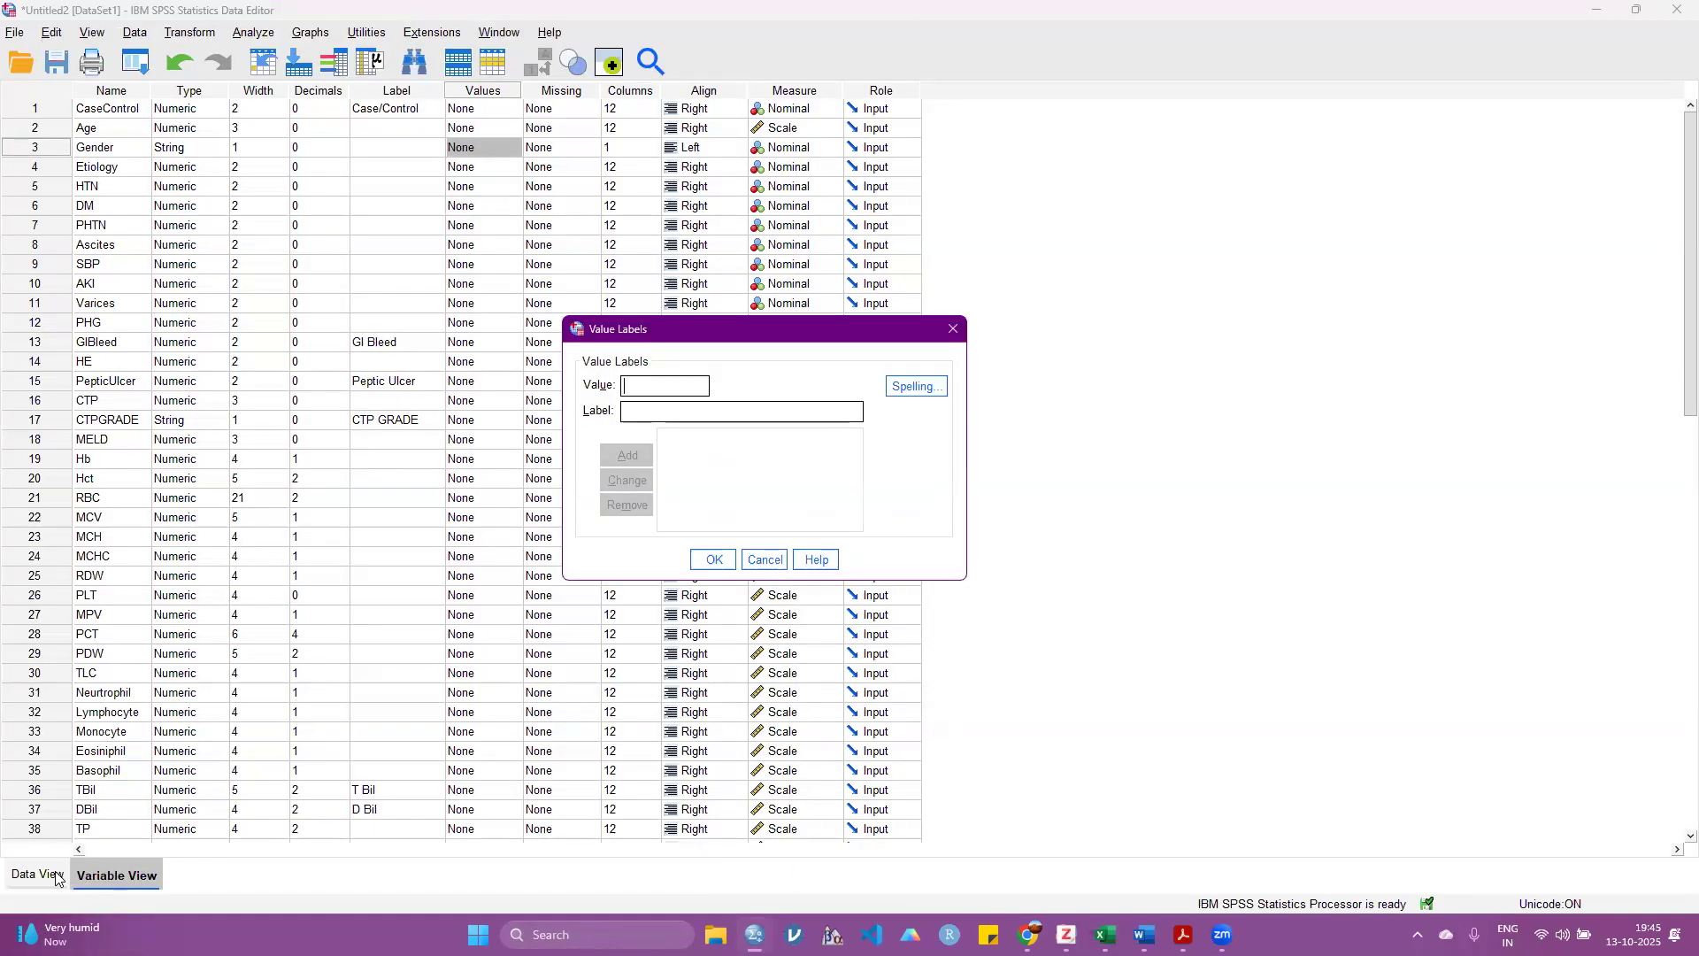
pyautogui.click(953, 329)
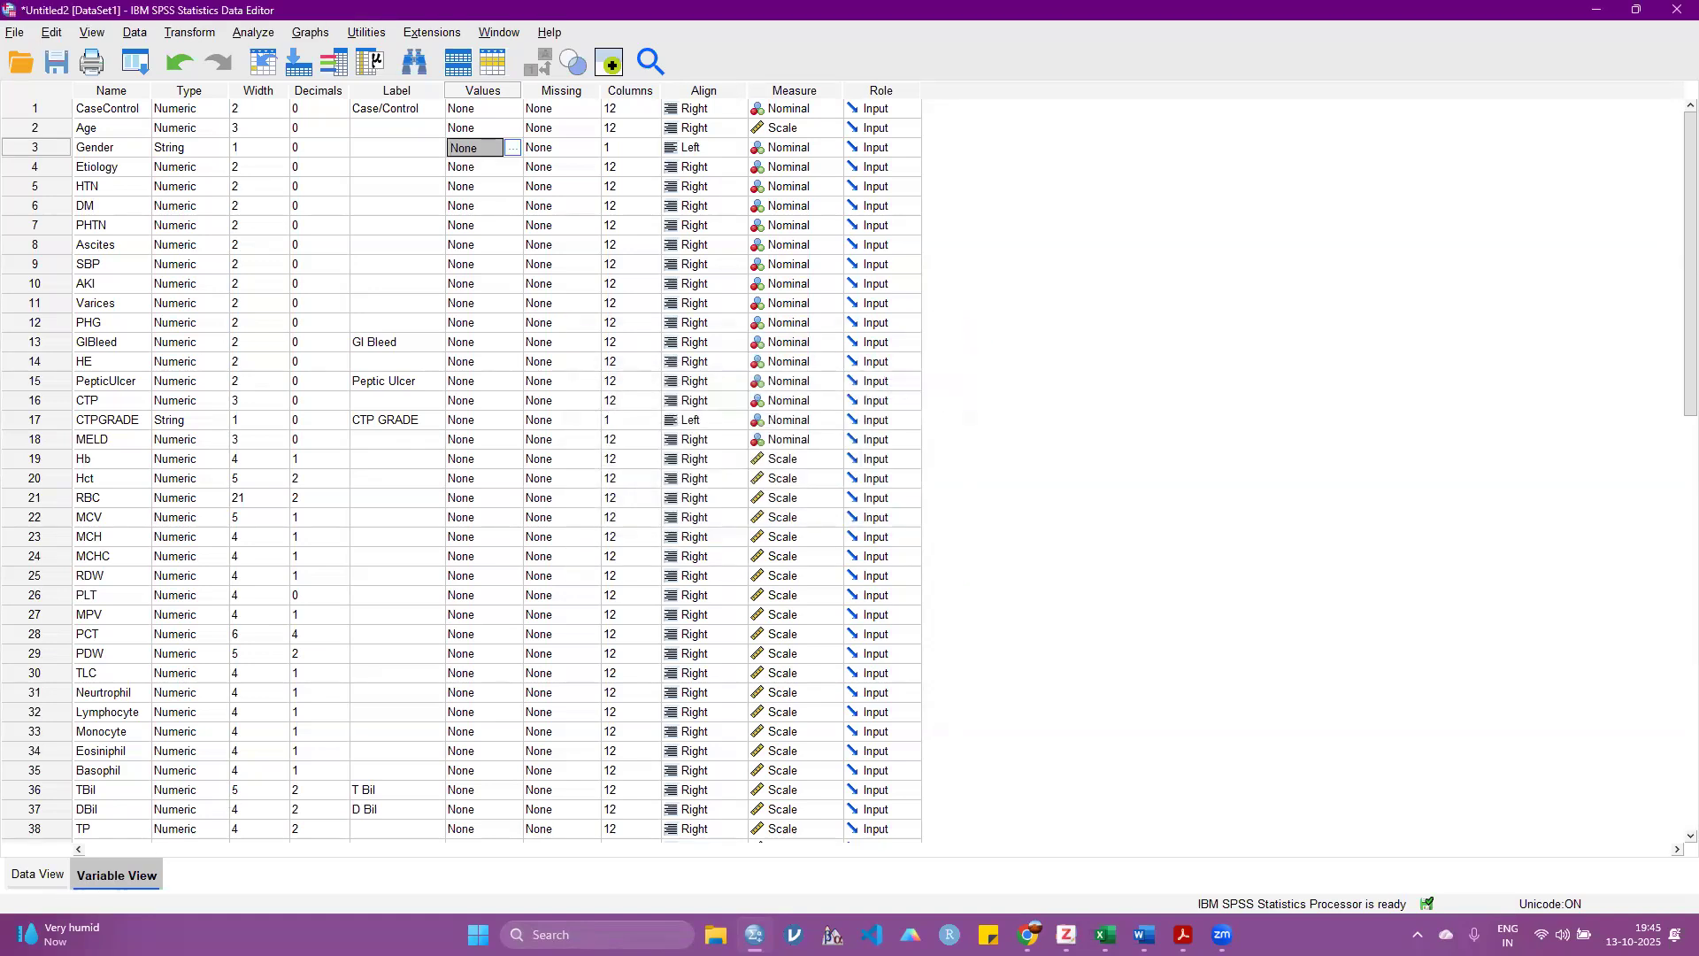
# Step: Check how the M and F codes of Gender are stored in the data, and return to the variable definitions
pyautogui.click(34, 880)
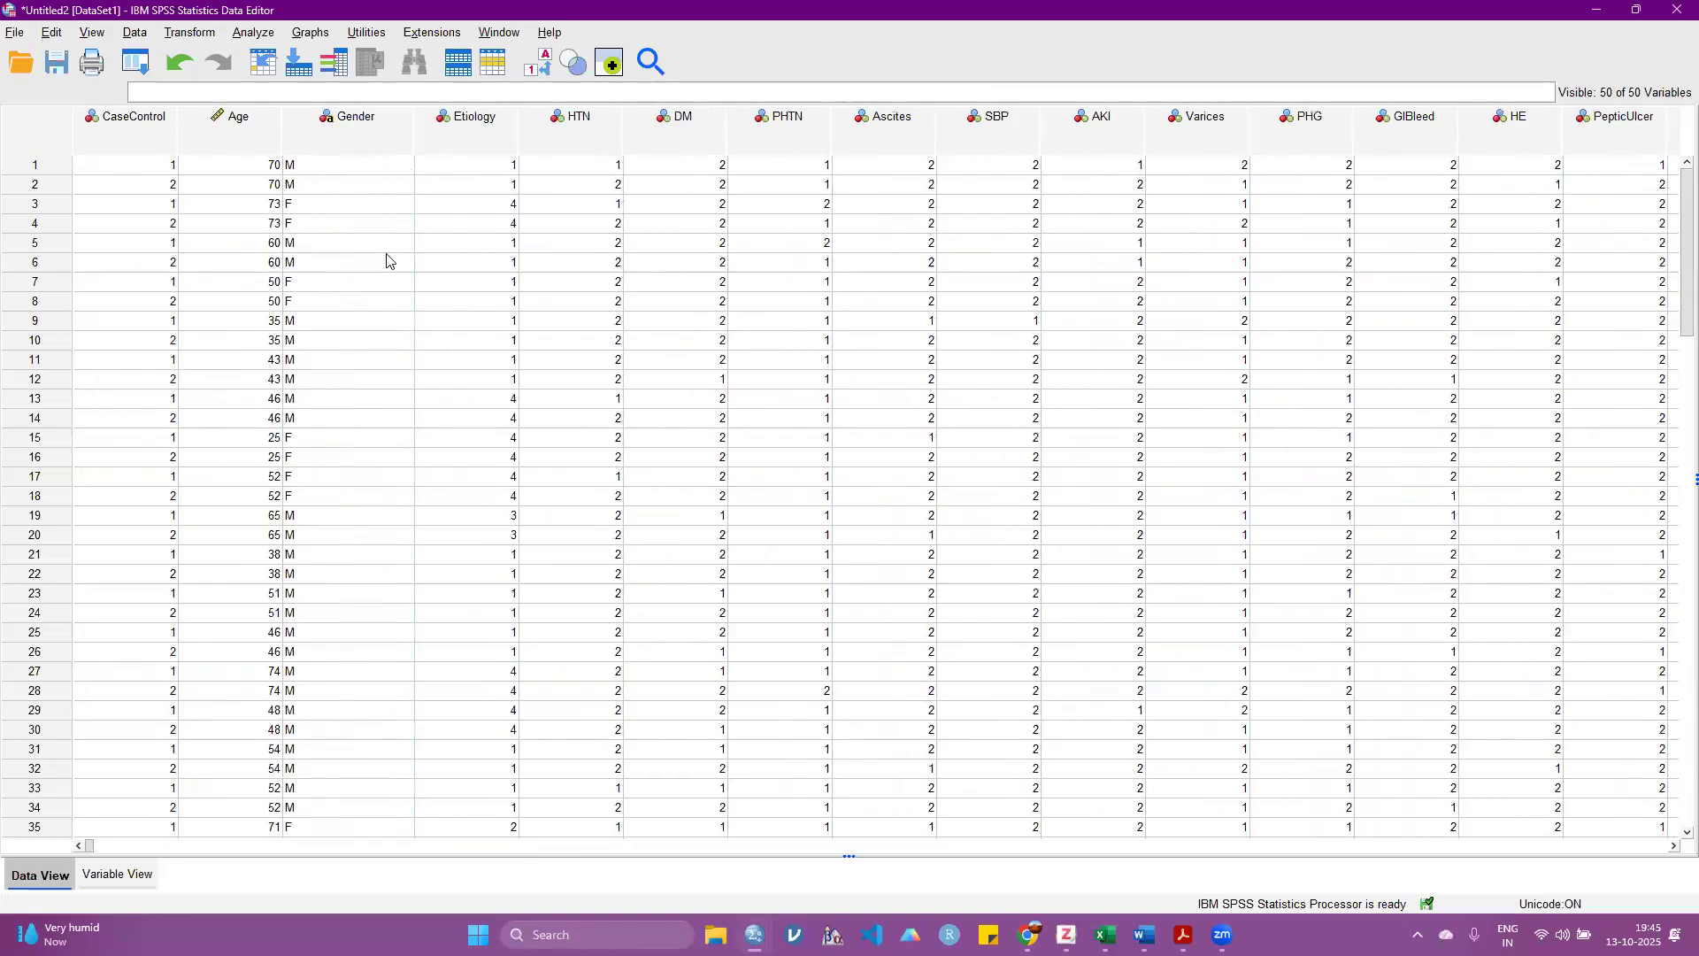
pyautogui.click(325, 166)
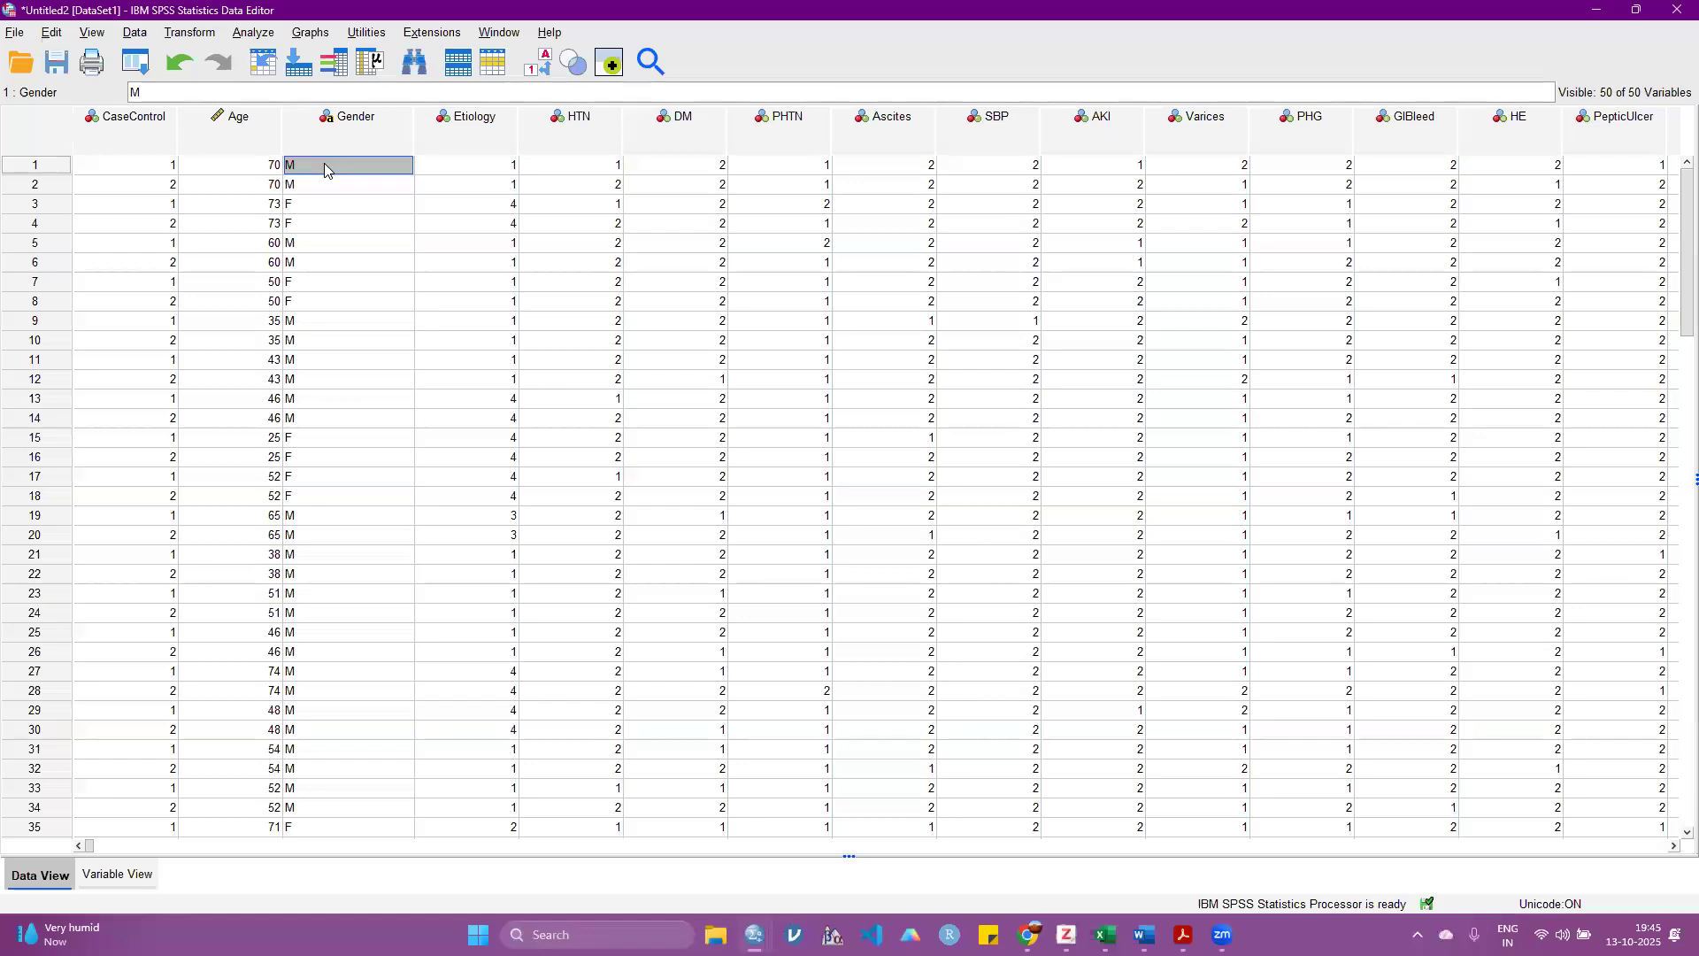
pyautogui.click(326, 202)
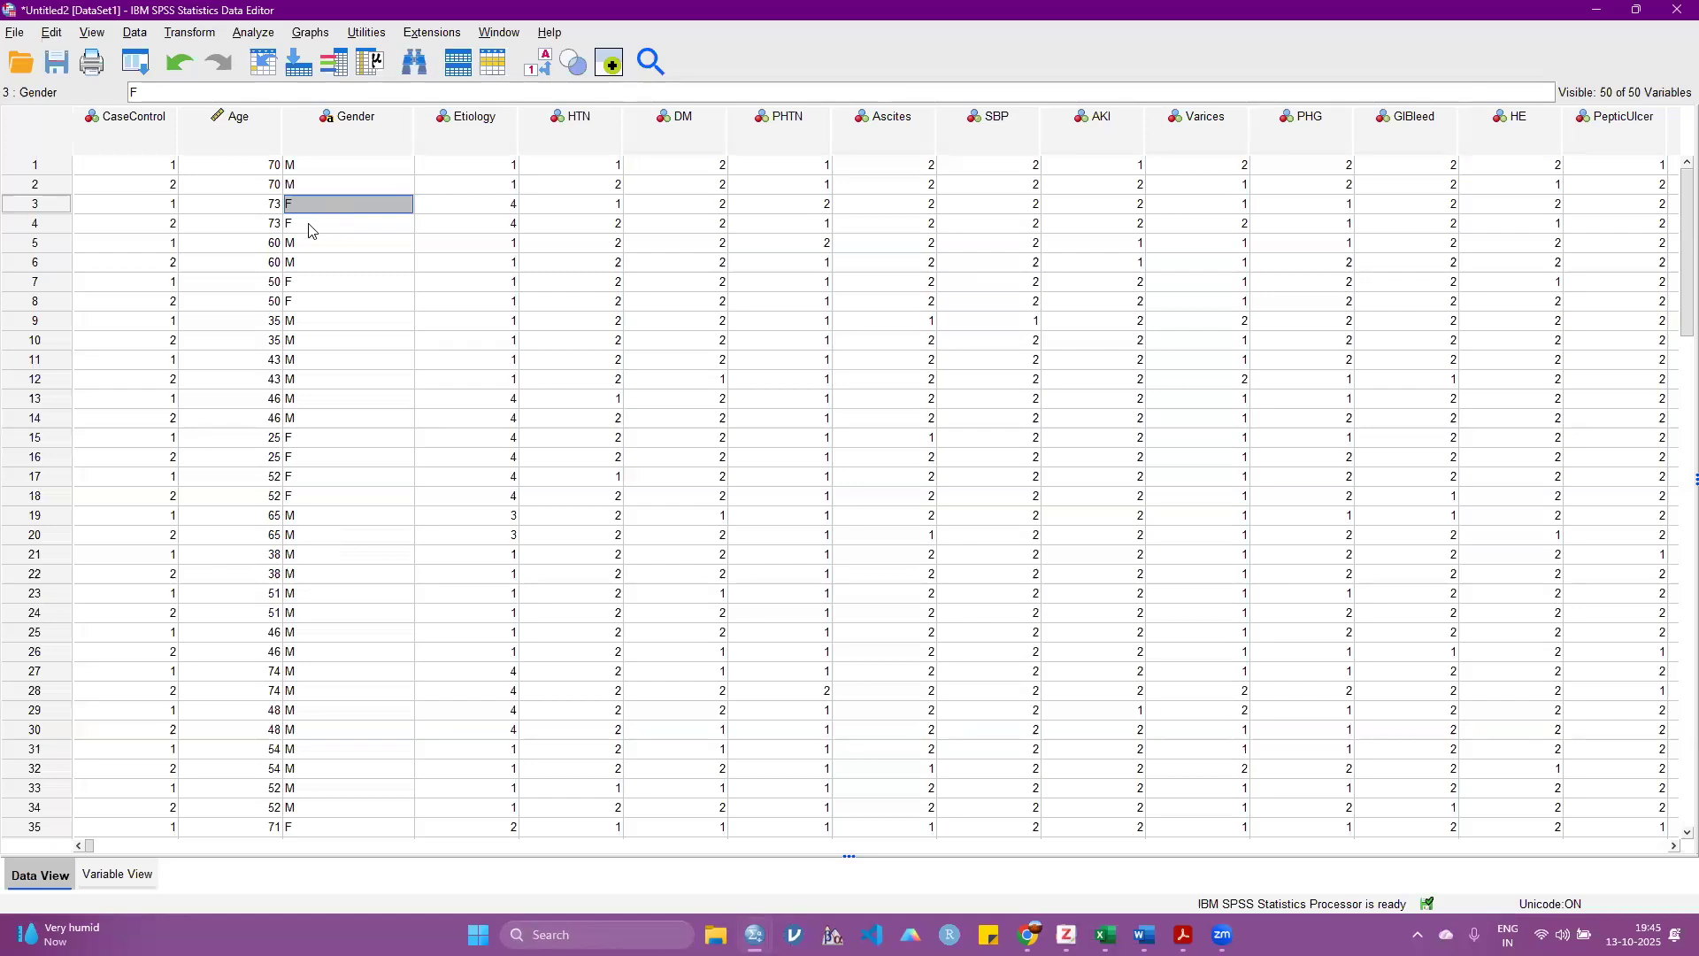
pyautogui.click(116, 875)
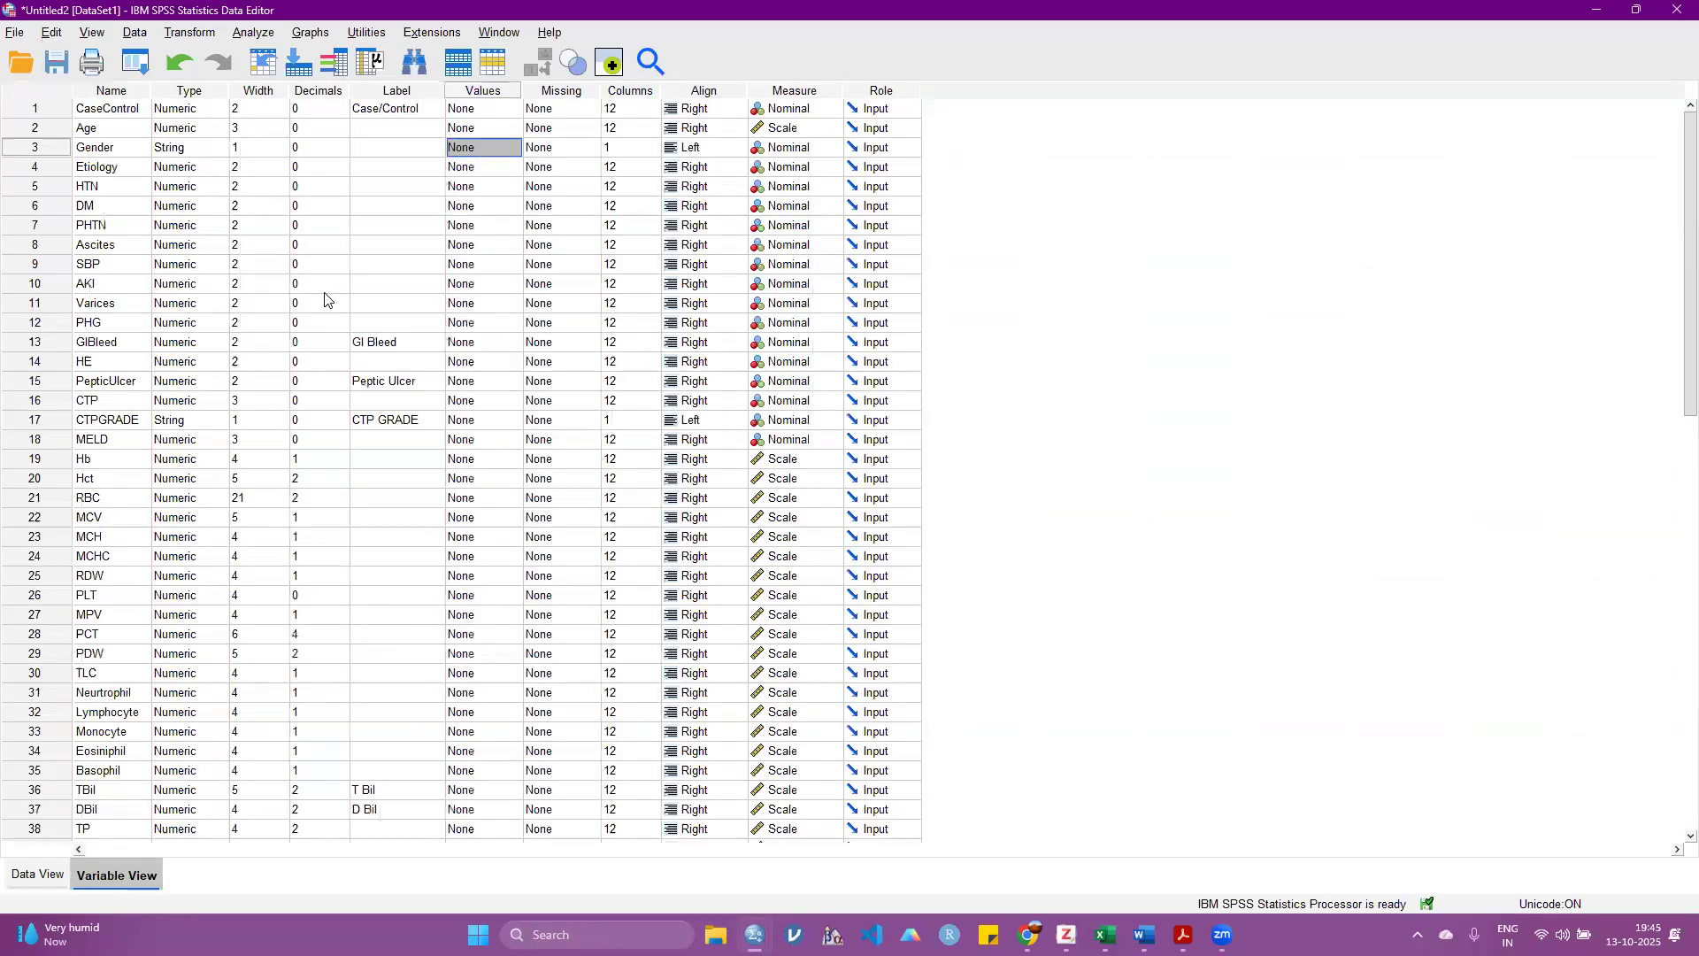
# Step: Add value labels to the Gender variable, labelling M as 1 and F as 2
pyautogui.click(517, 148)
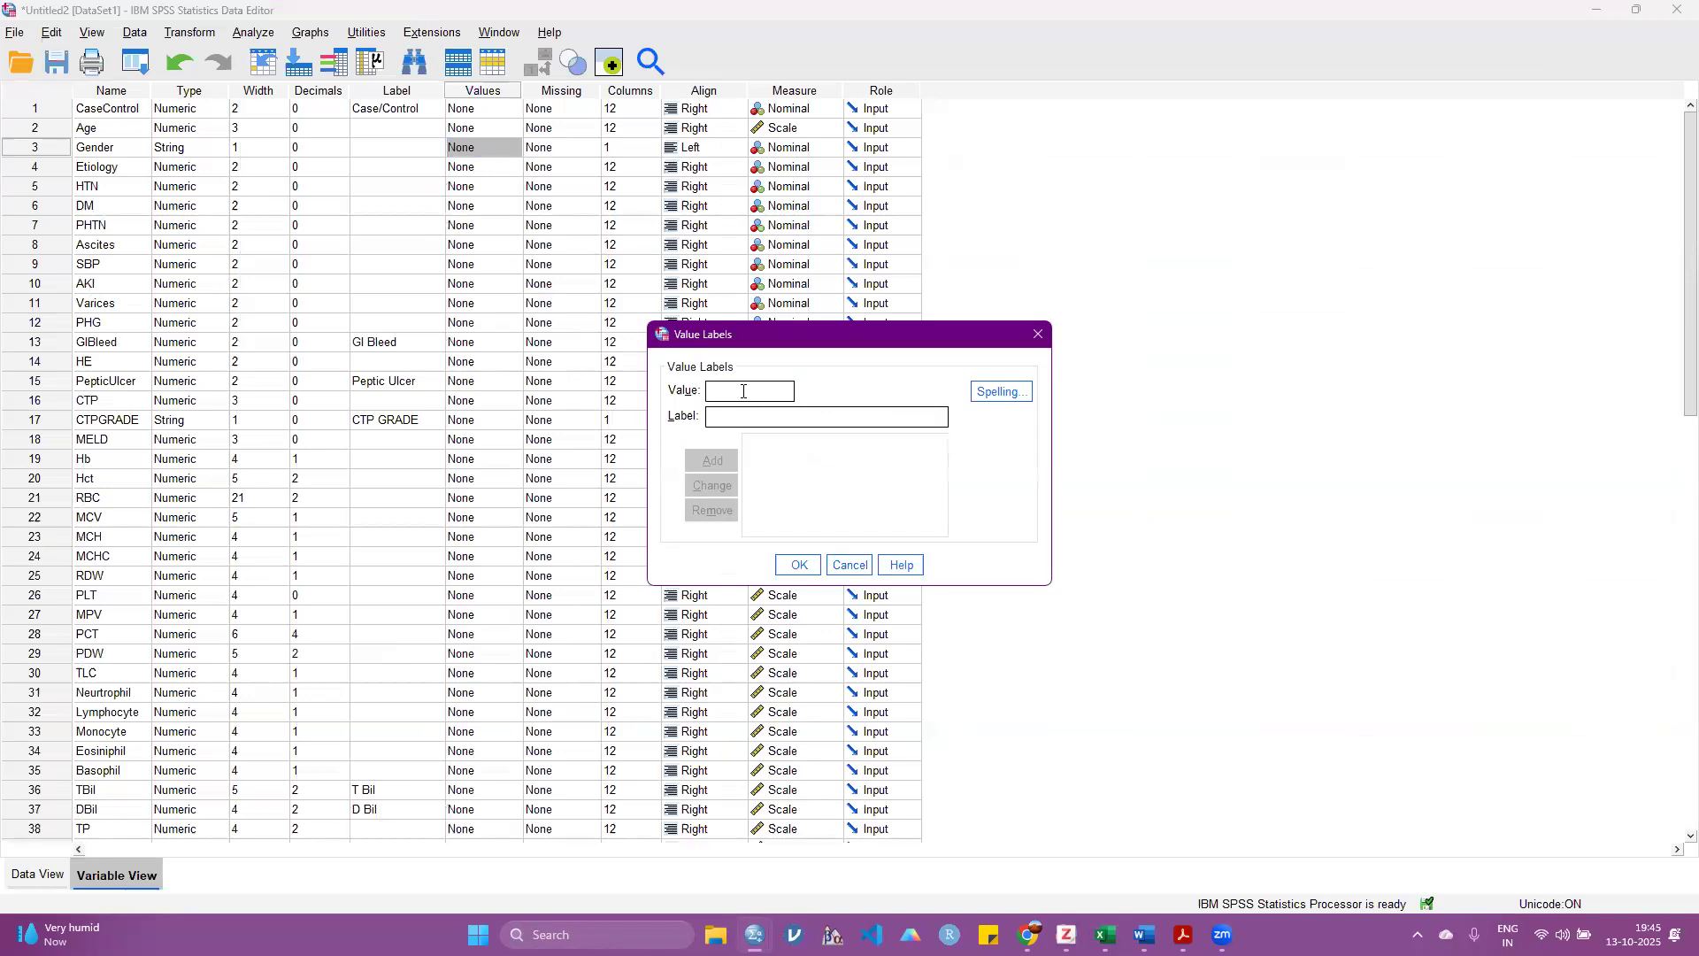
pyautogui.write('m')
pyautogui.press('BackSpace')
pyautogui.write('M = "')
pyautogui.write('1')
pyautogui.click(717, 461)
pyautogui.click(737, 393)
pyautogui.write('F')
pyautogui.write('2')
pyautogui.click(723, 467)
pyautogui.click(801, 567)
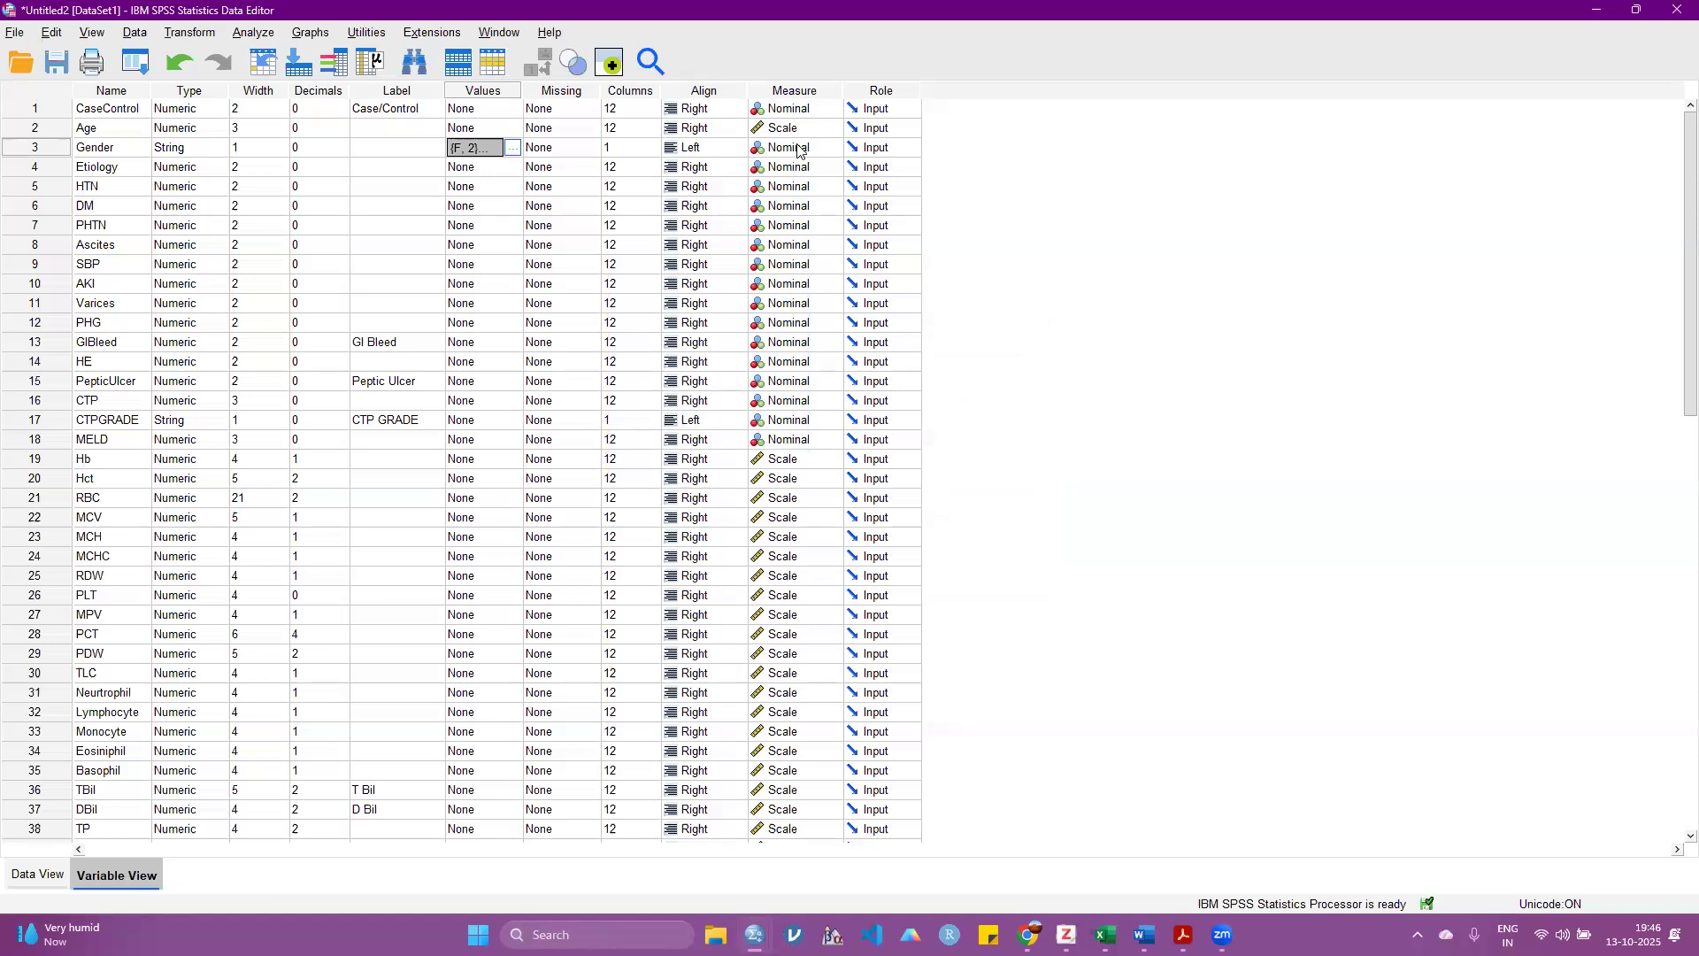
# Step: Look at the Measure attribute and examine the measurement level options offered for Age and Gender without changing them
pyautogui.click(800, 90)
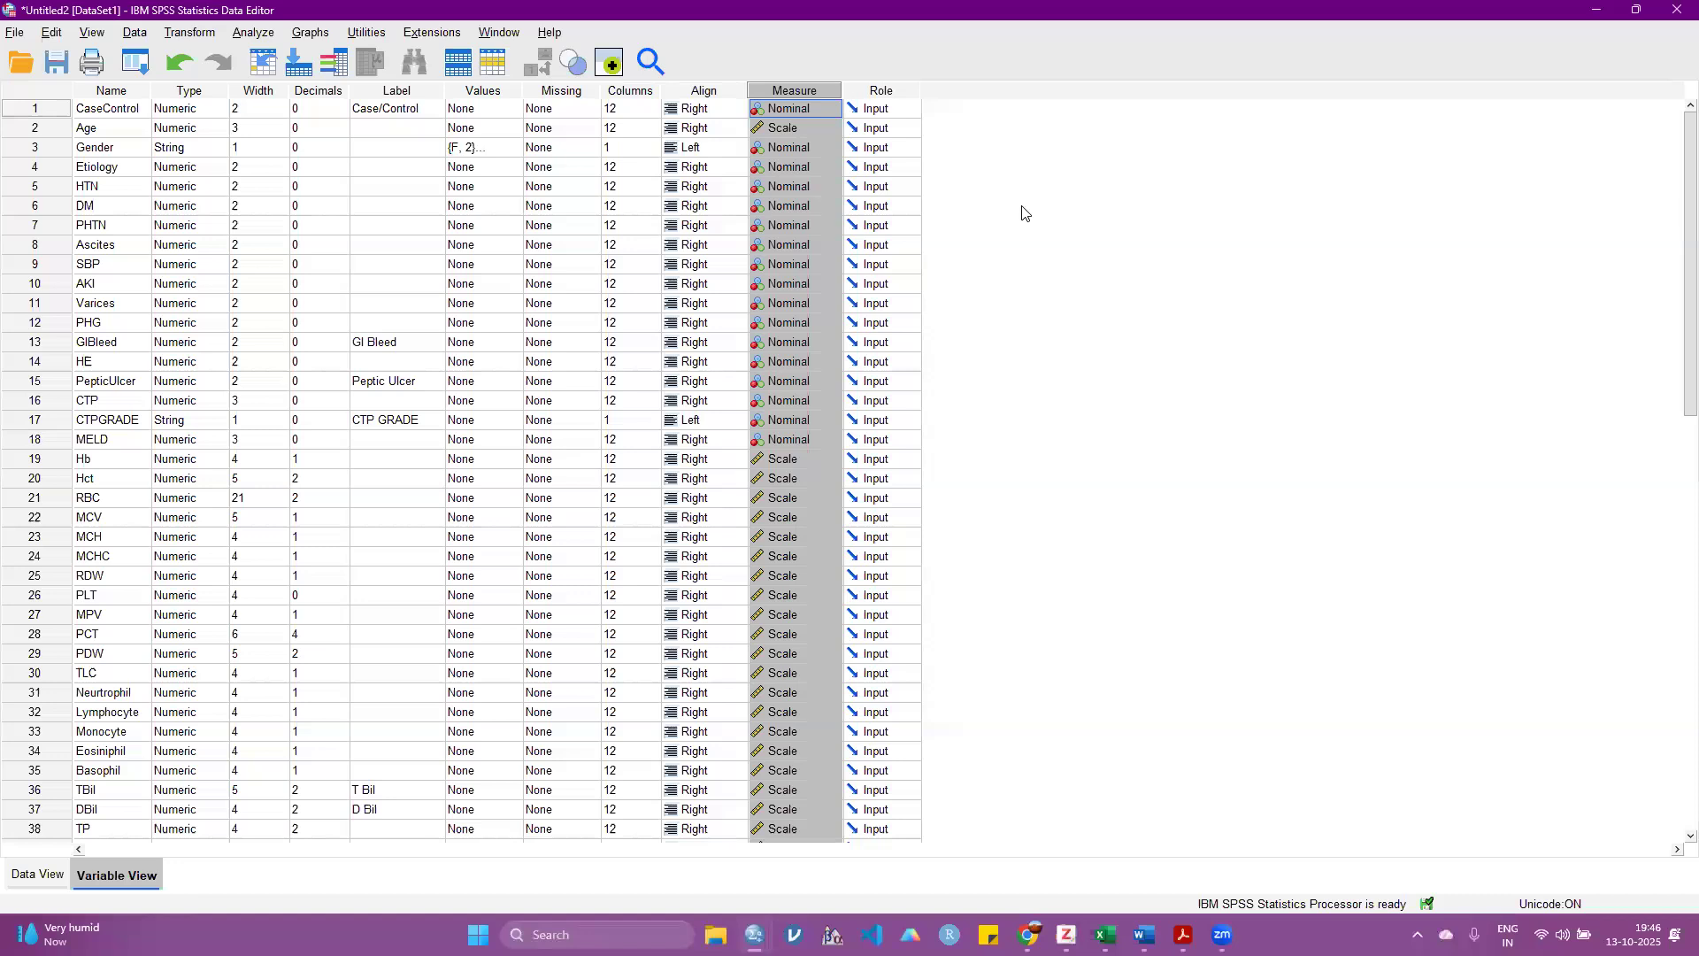
pyautogui.press('Down')
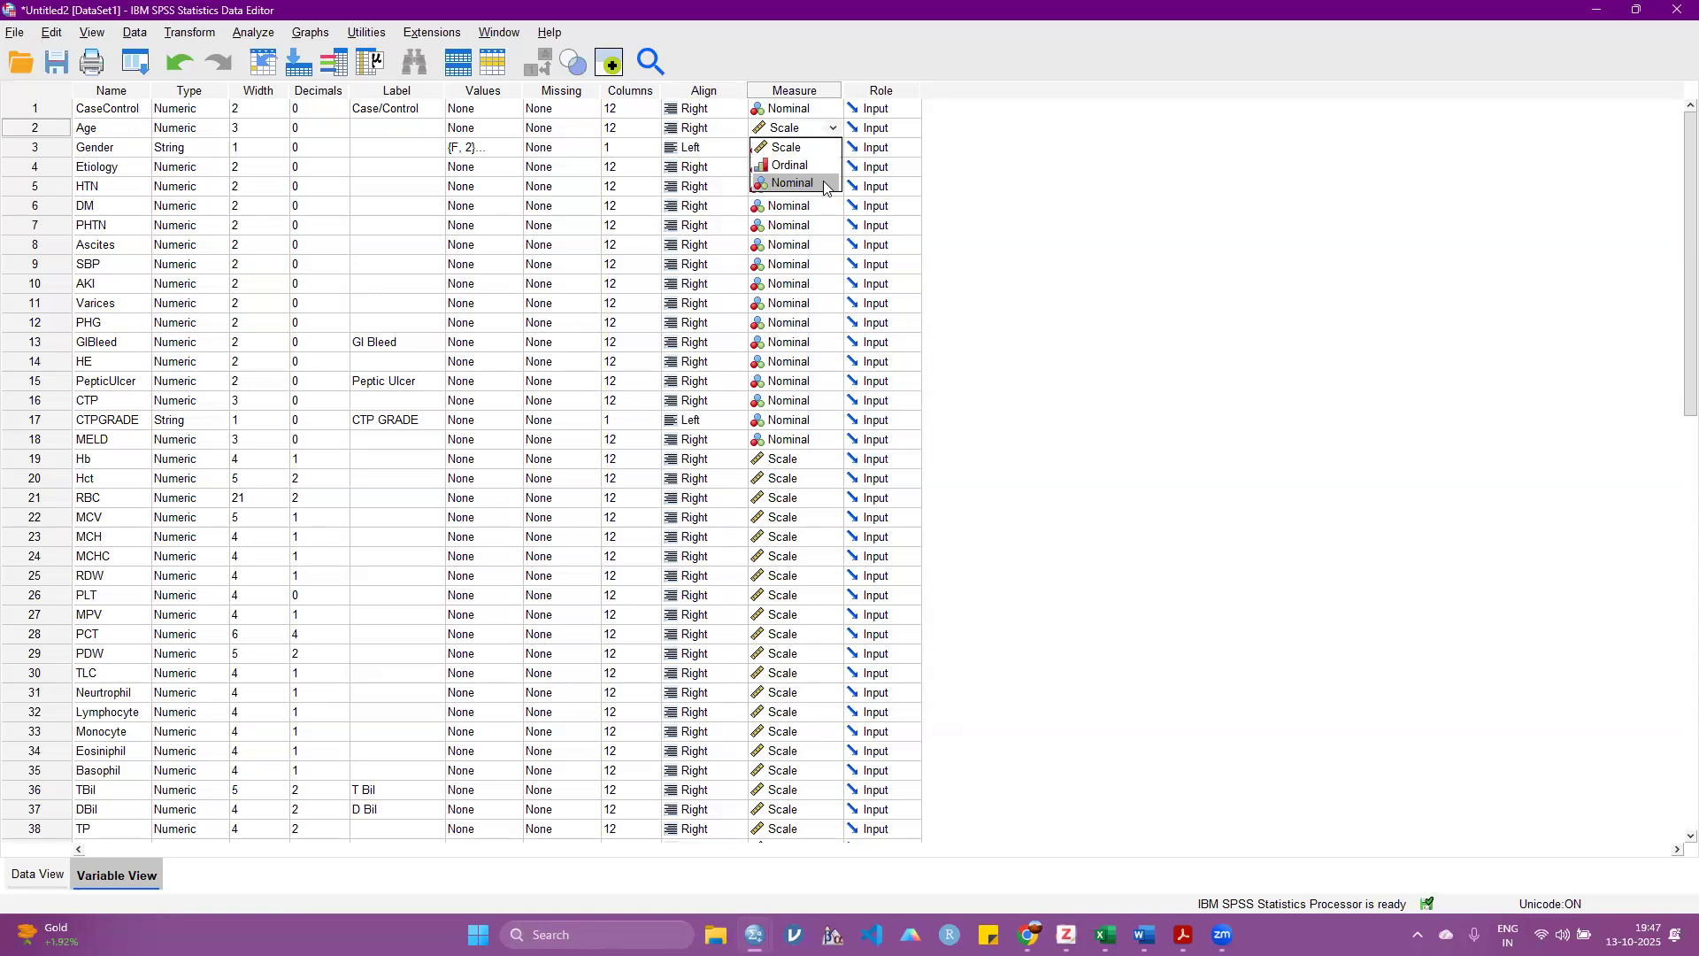
pyautogui.click(1012, 223)
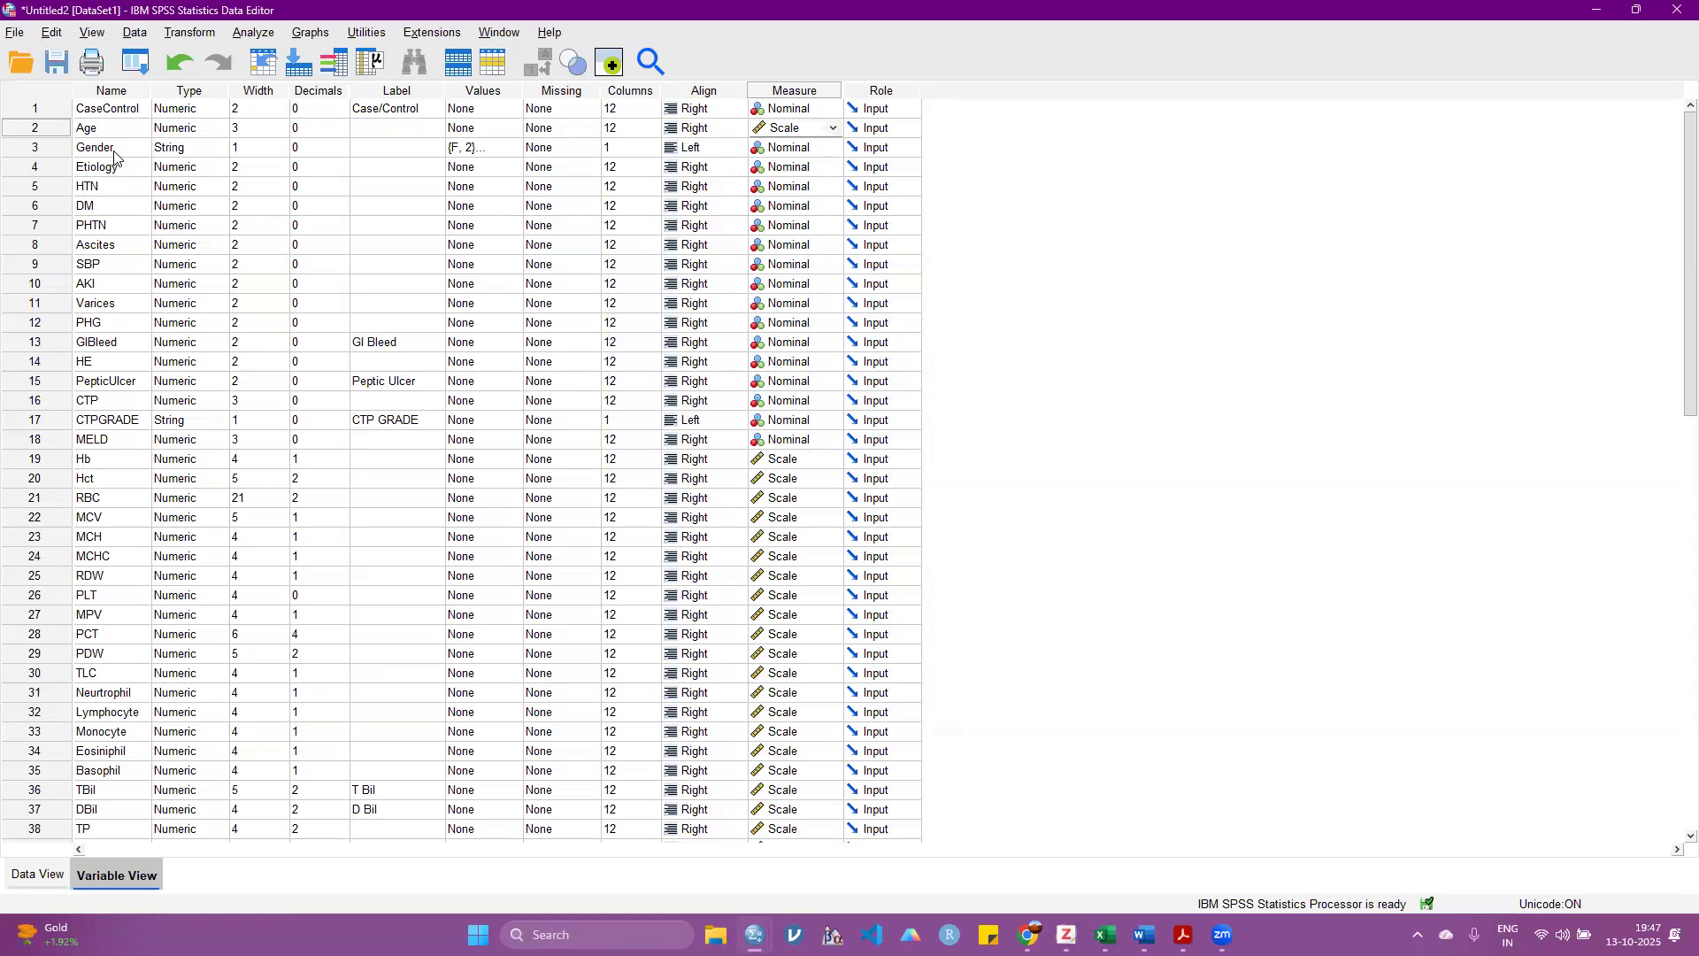
pyautogui.click(806, 150)
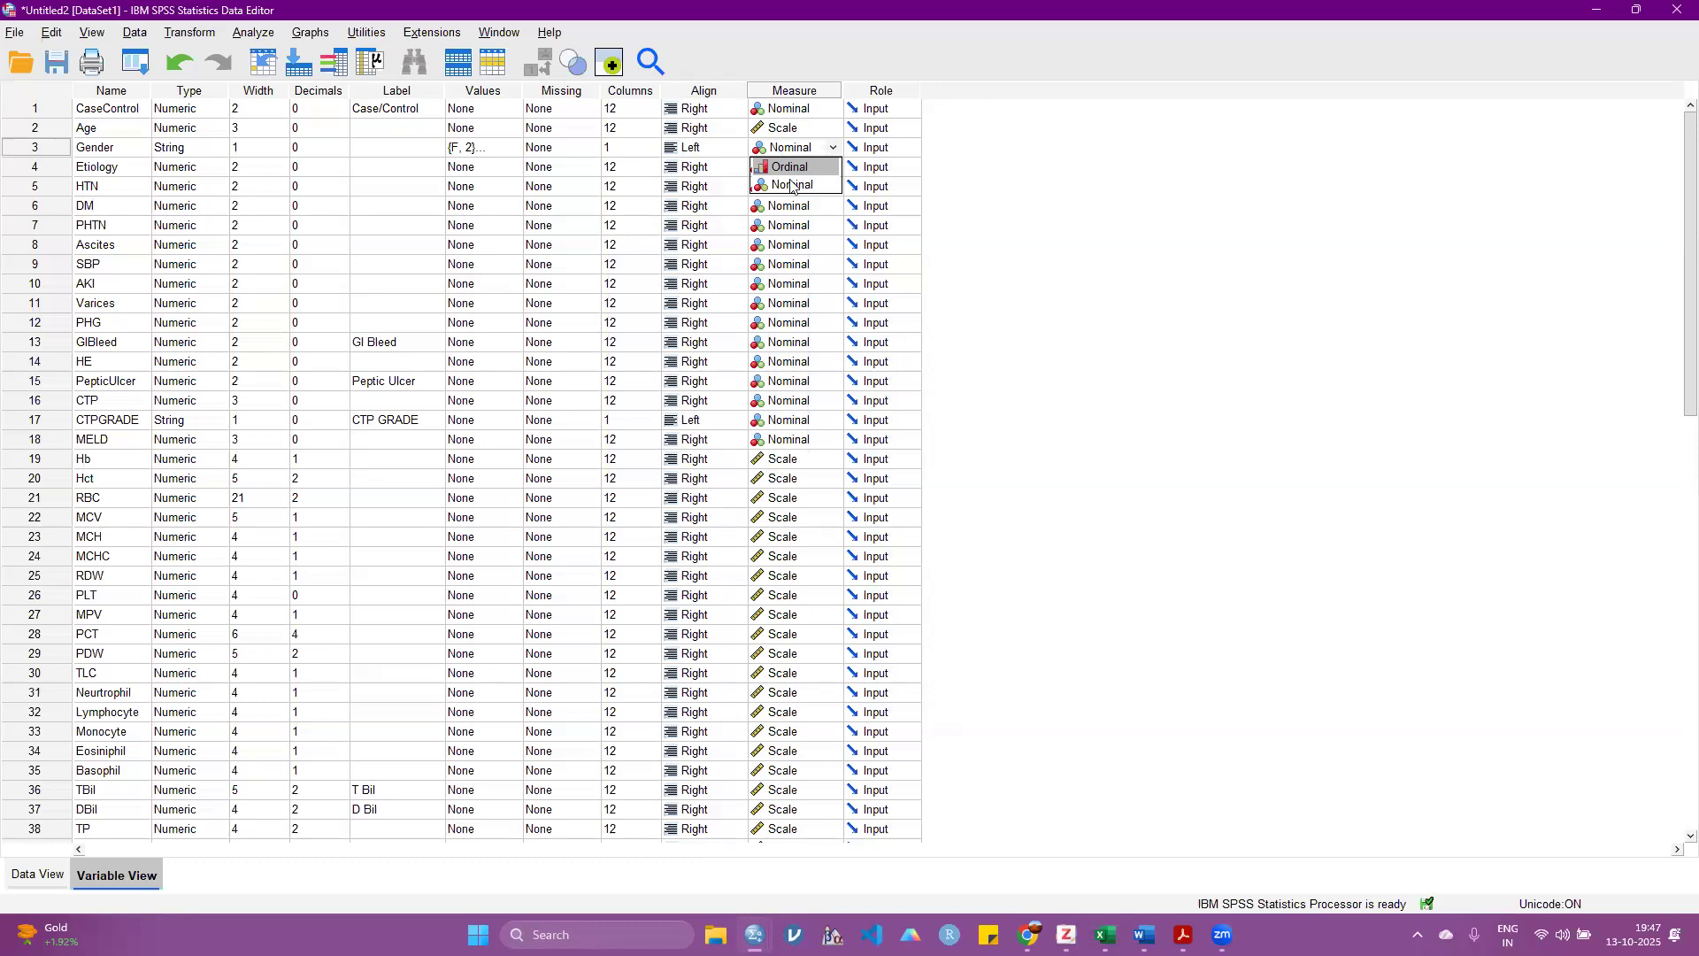
pyautogui.click(1087, 191)
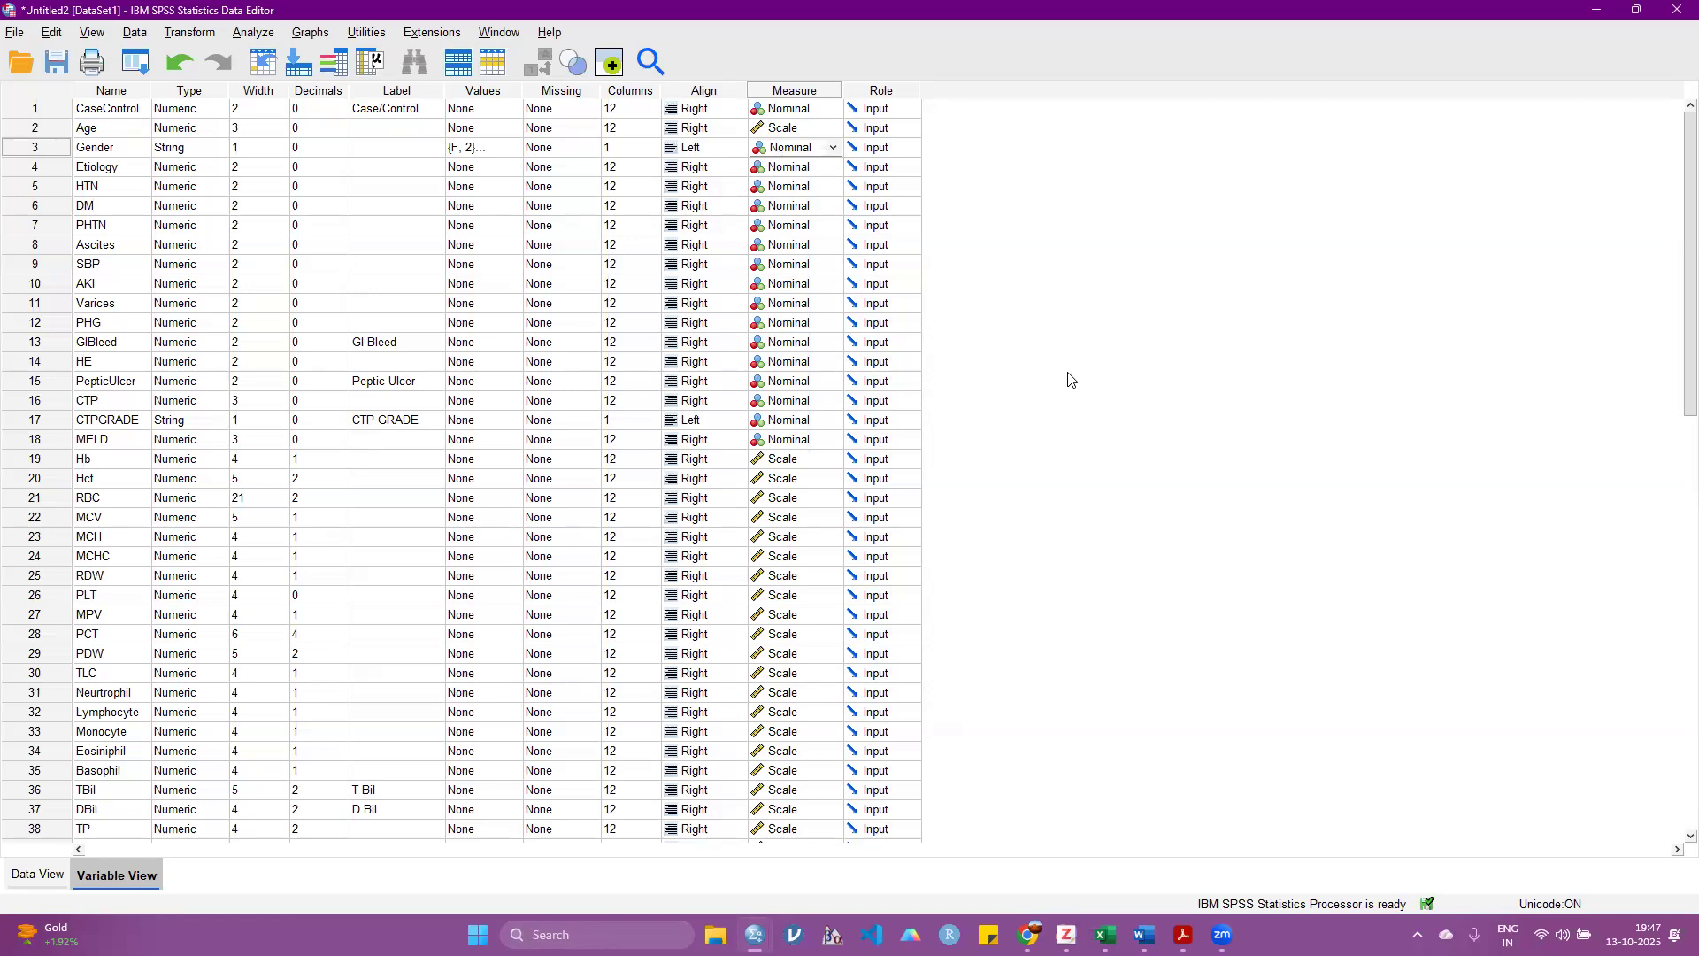
pyautogui.click(799, 150)
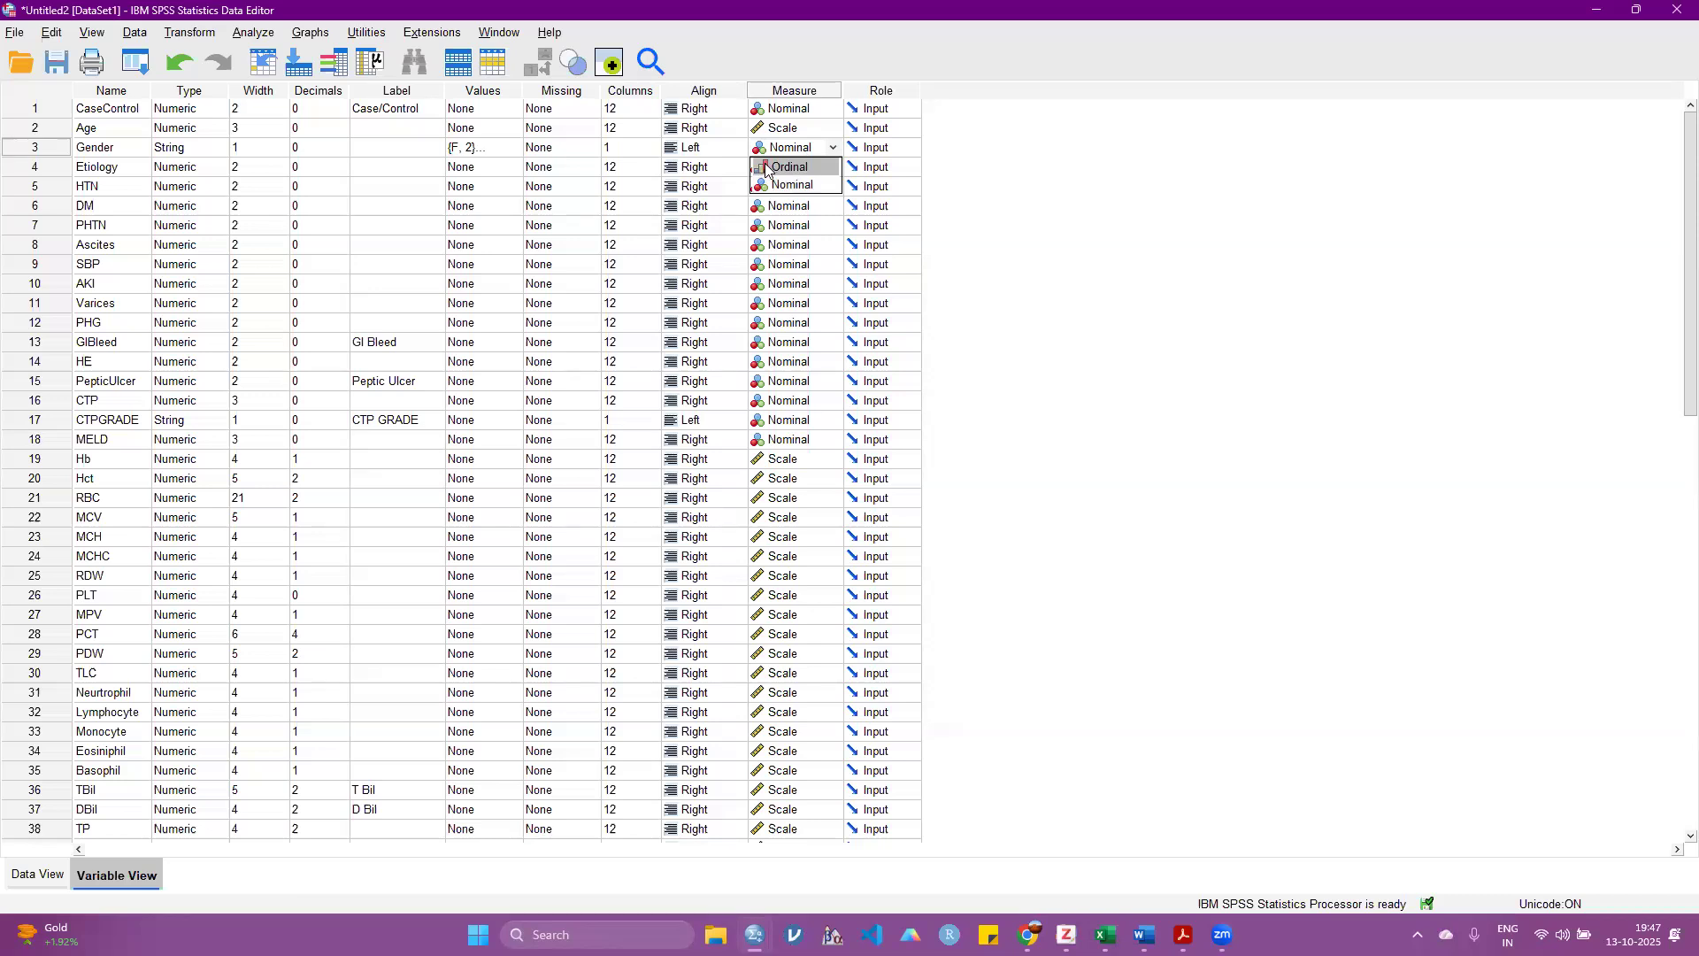
pyautogui.click(1059, 183)
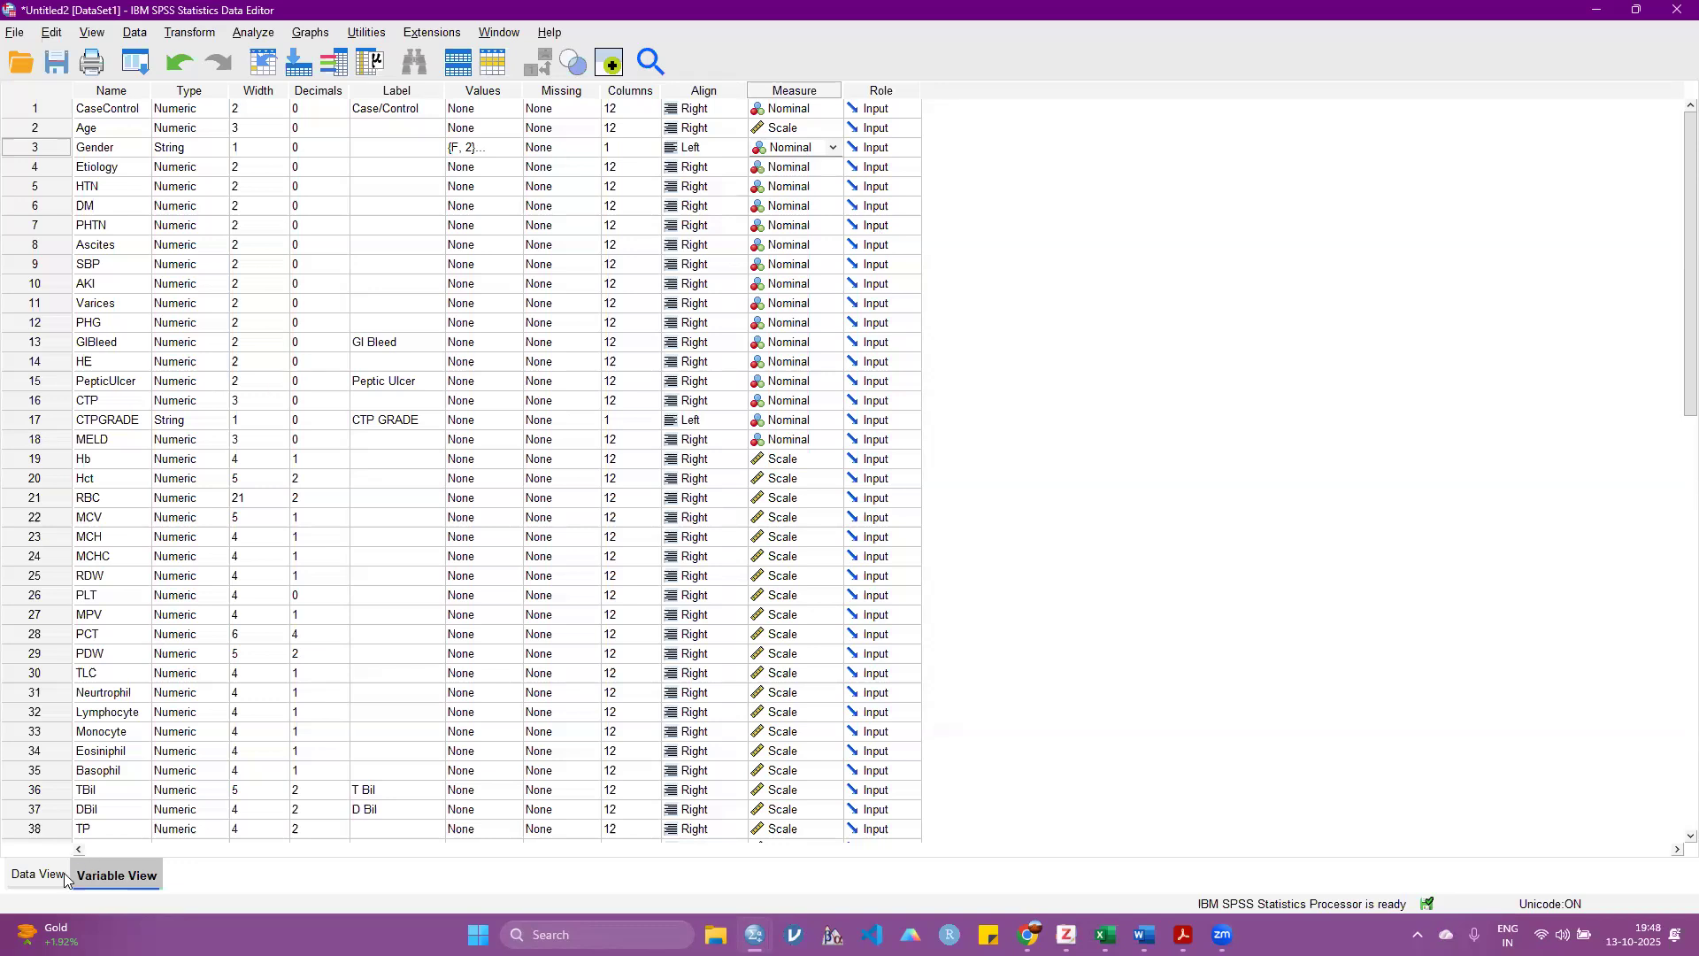
# Step: Check the Gender column in the data against the Values attribute of Gender in the variable definitions
pyautogui.click(38, 875)
pyautogui.moveTo(295, 133); pyautogui.dragTo(391, 137)
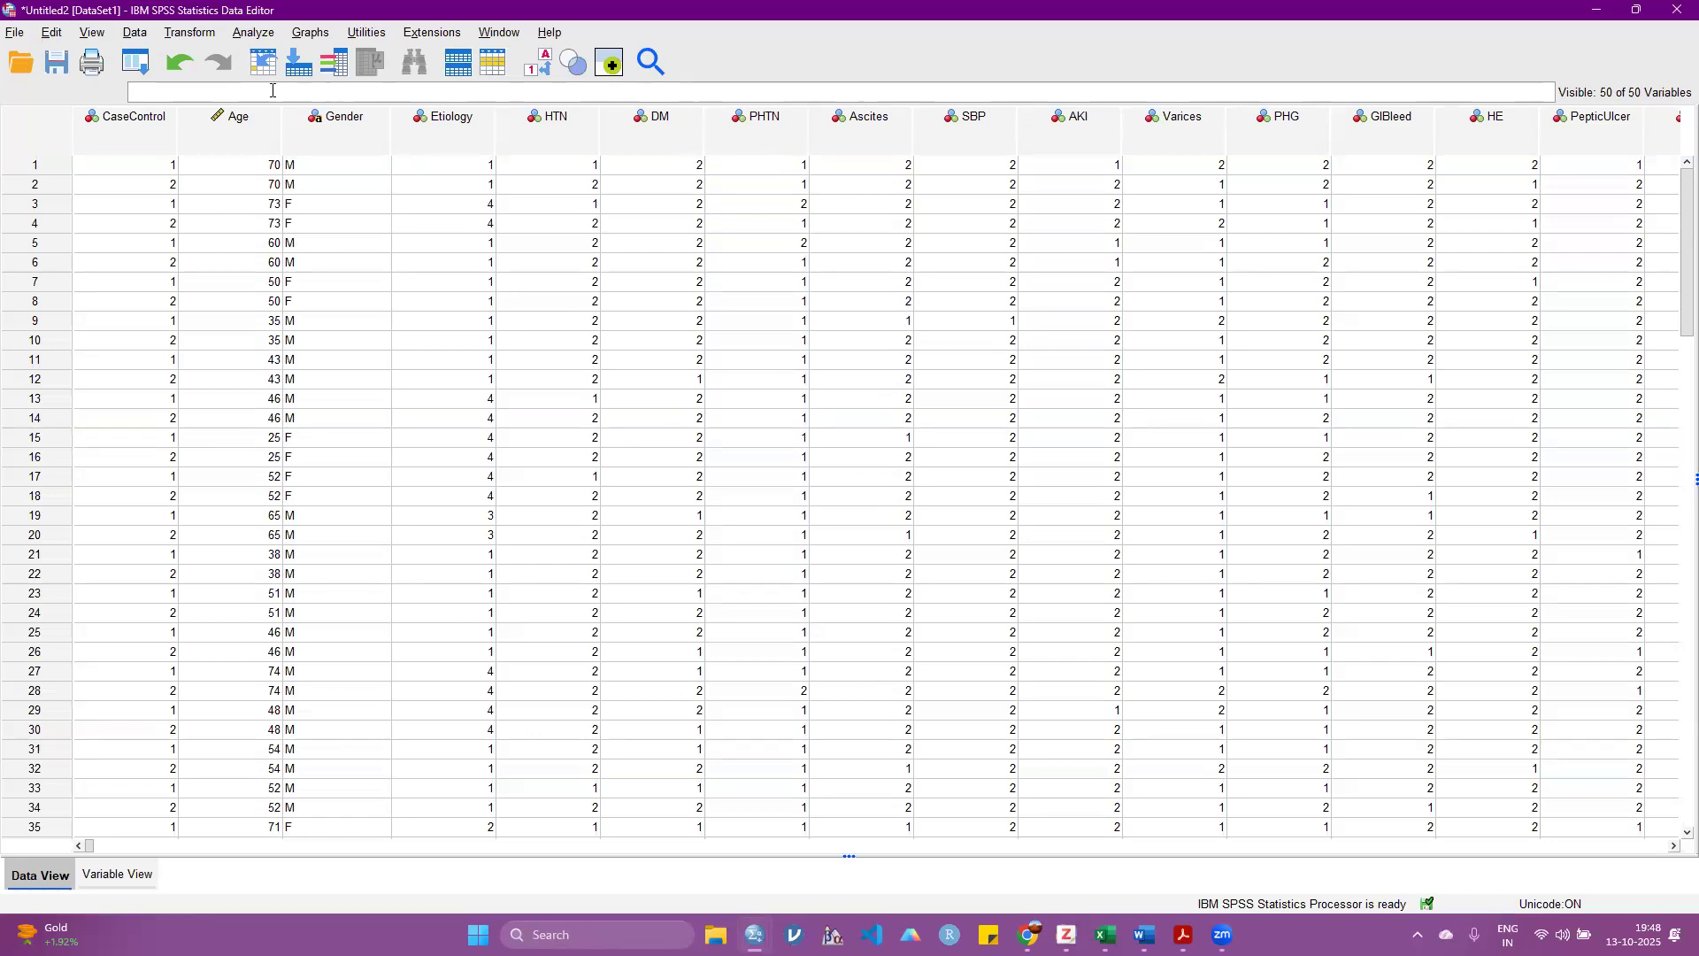
pyautogui.click(332, 140)
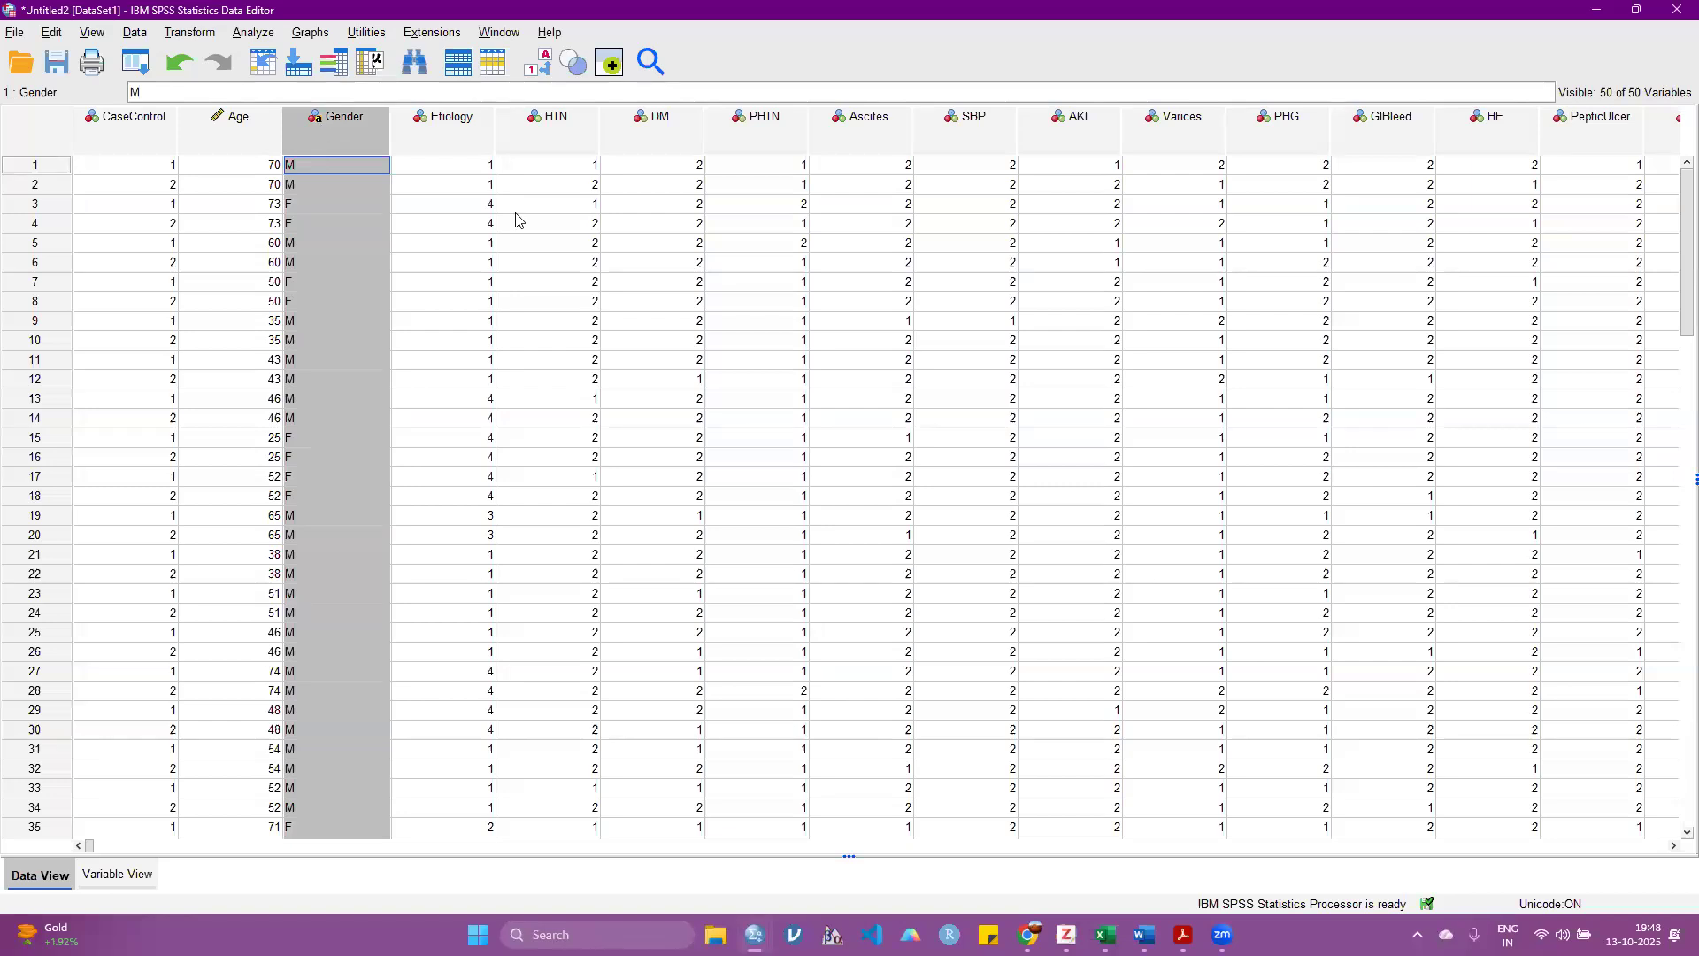
pyautogui.click(117, 874)
pyautogui.click(501, 147)
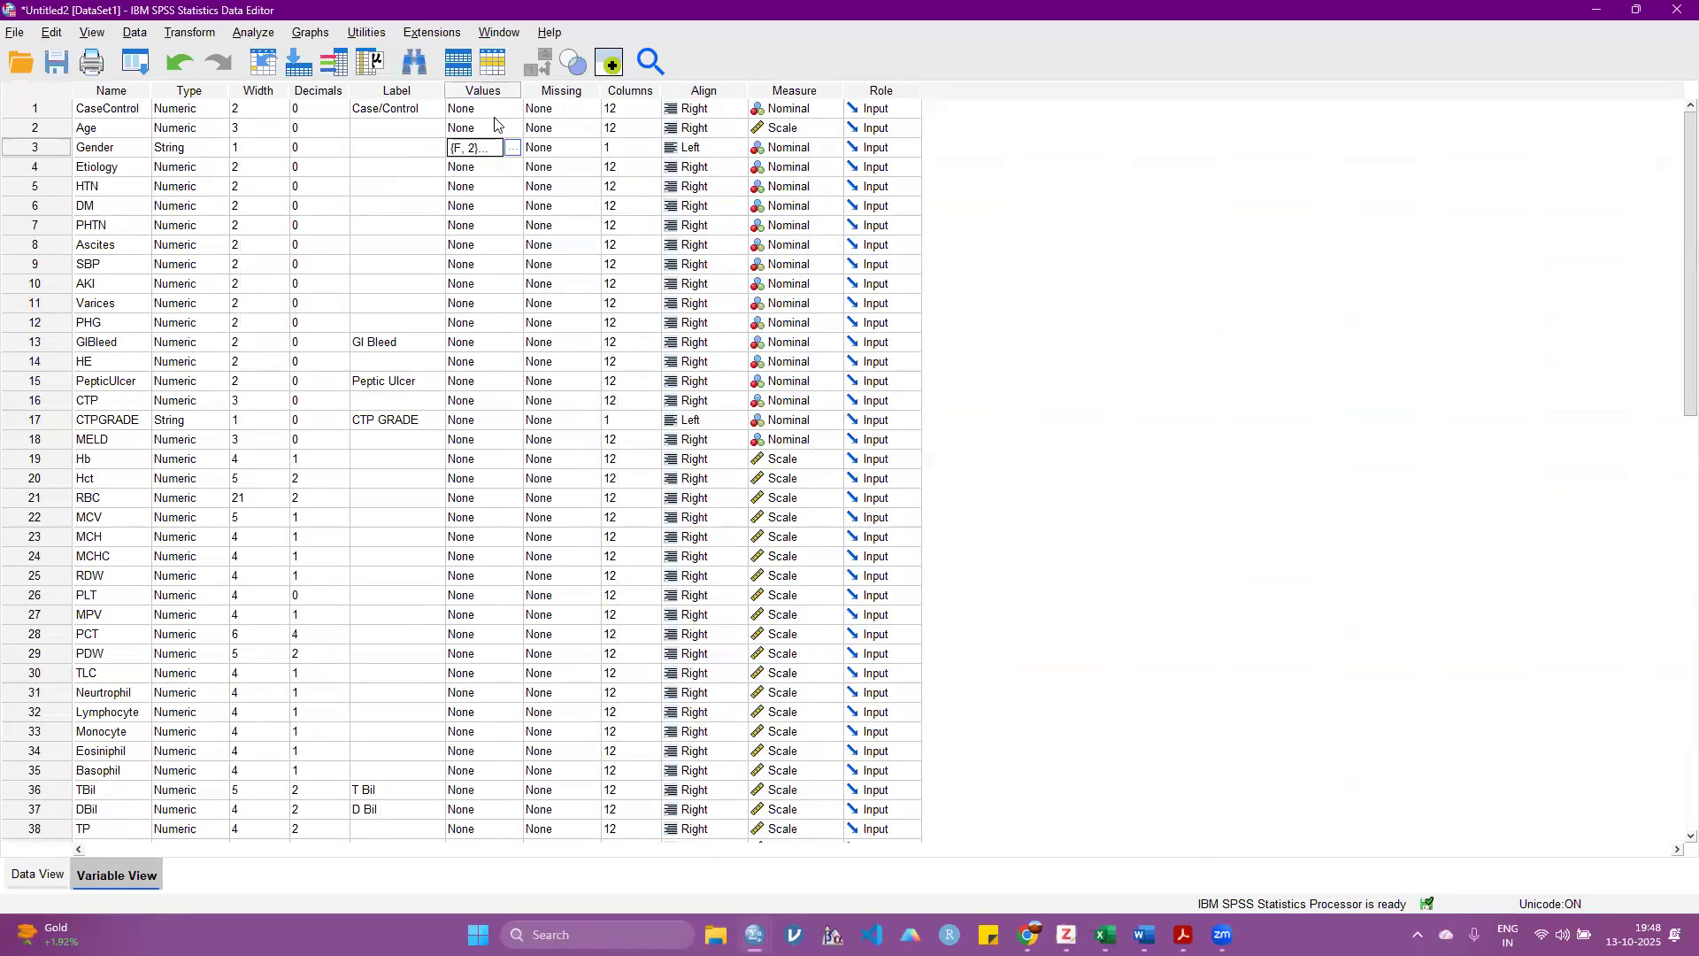
# Step: Display value labels in place of the stored codes in the data
pyautogui.click(37, 874)
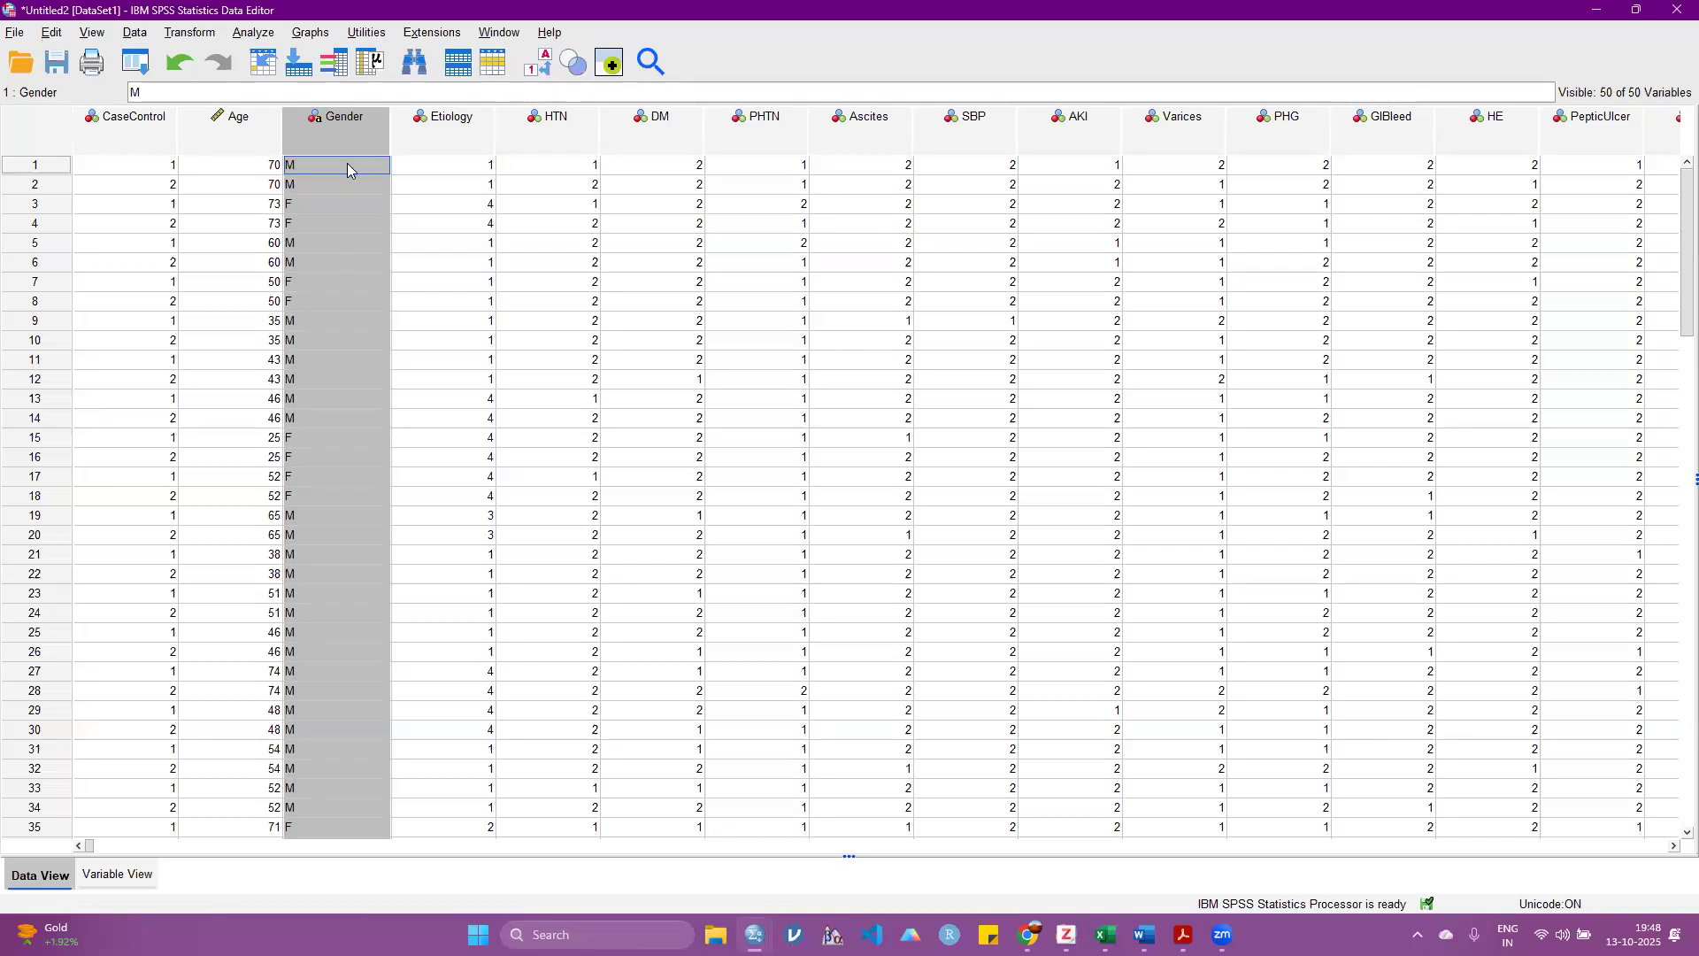
pyautogui.click(540, 64)
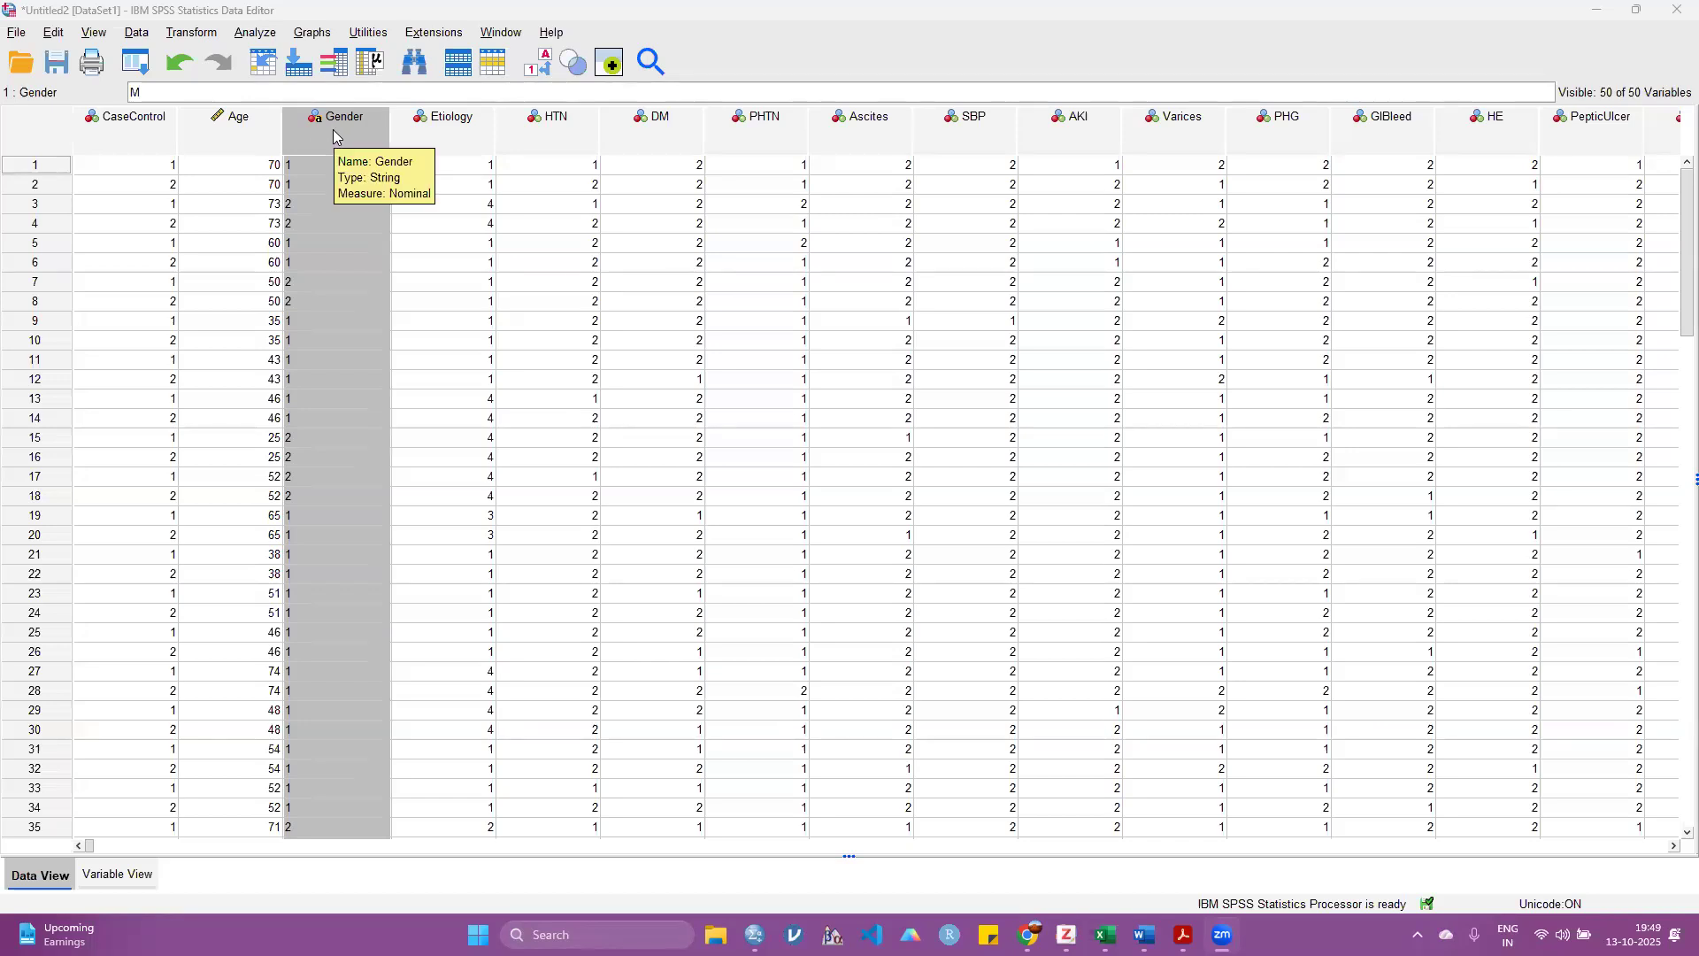
pyautogui.click(201, 37)
pyautogui.click(584, 324)
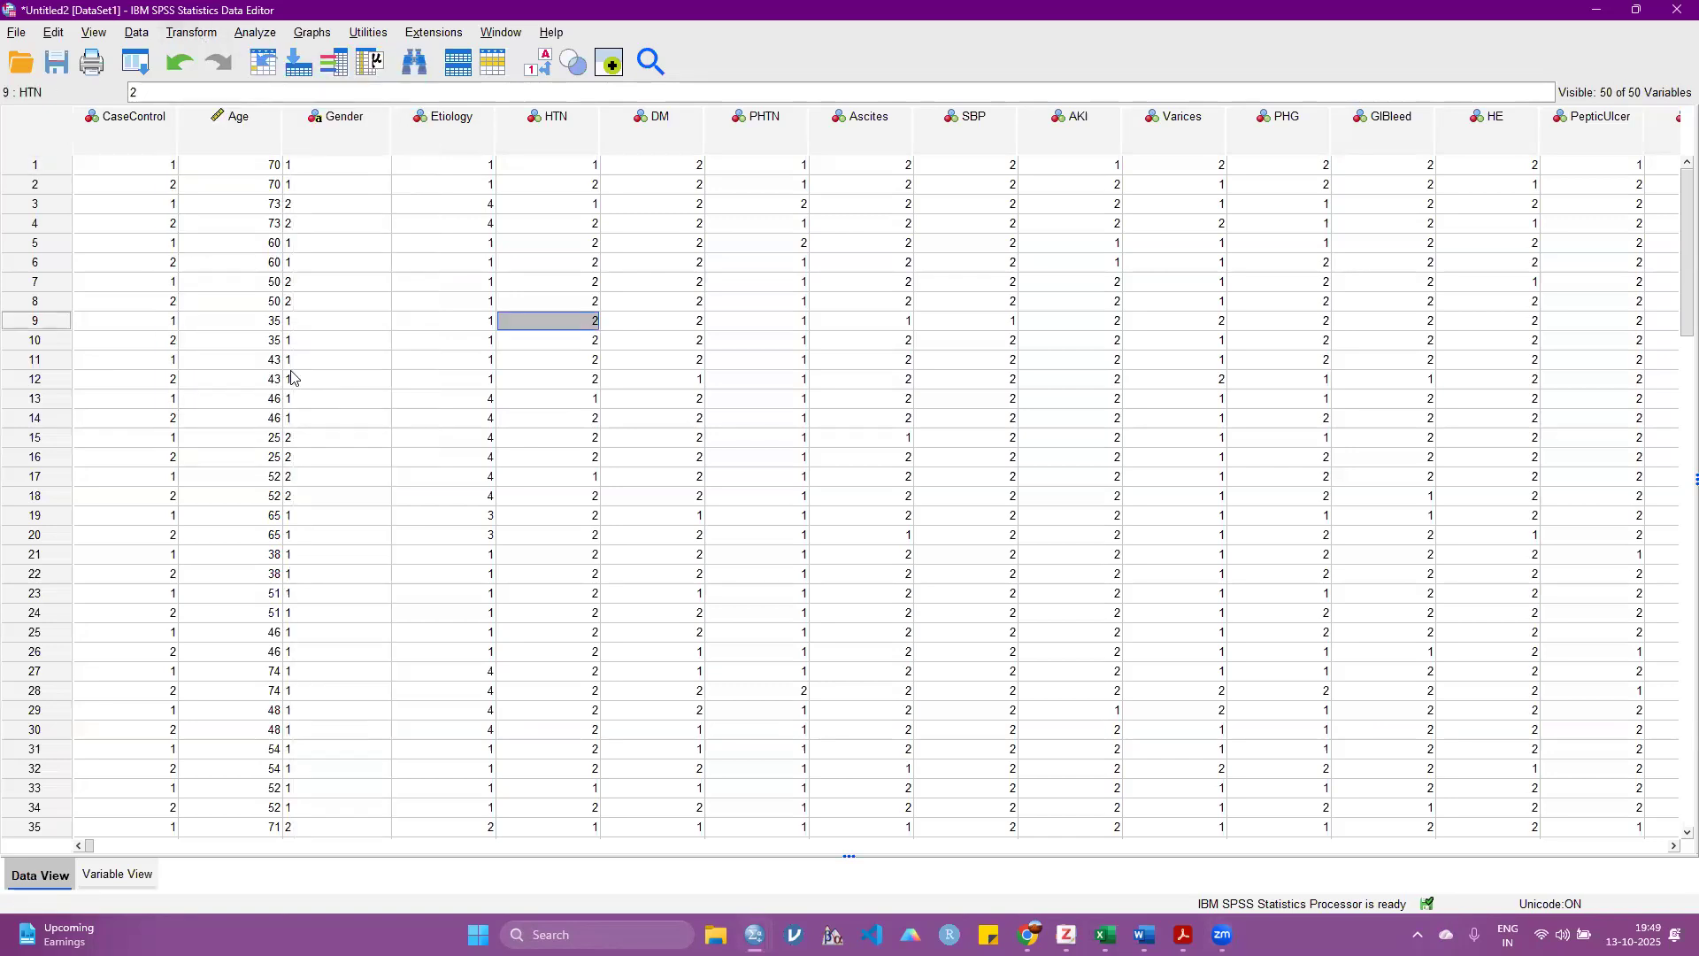
# Step: Check the Type and the available Measure options of Gender in the variable definitions
pyautogui.click(98, 880)
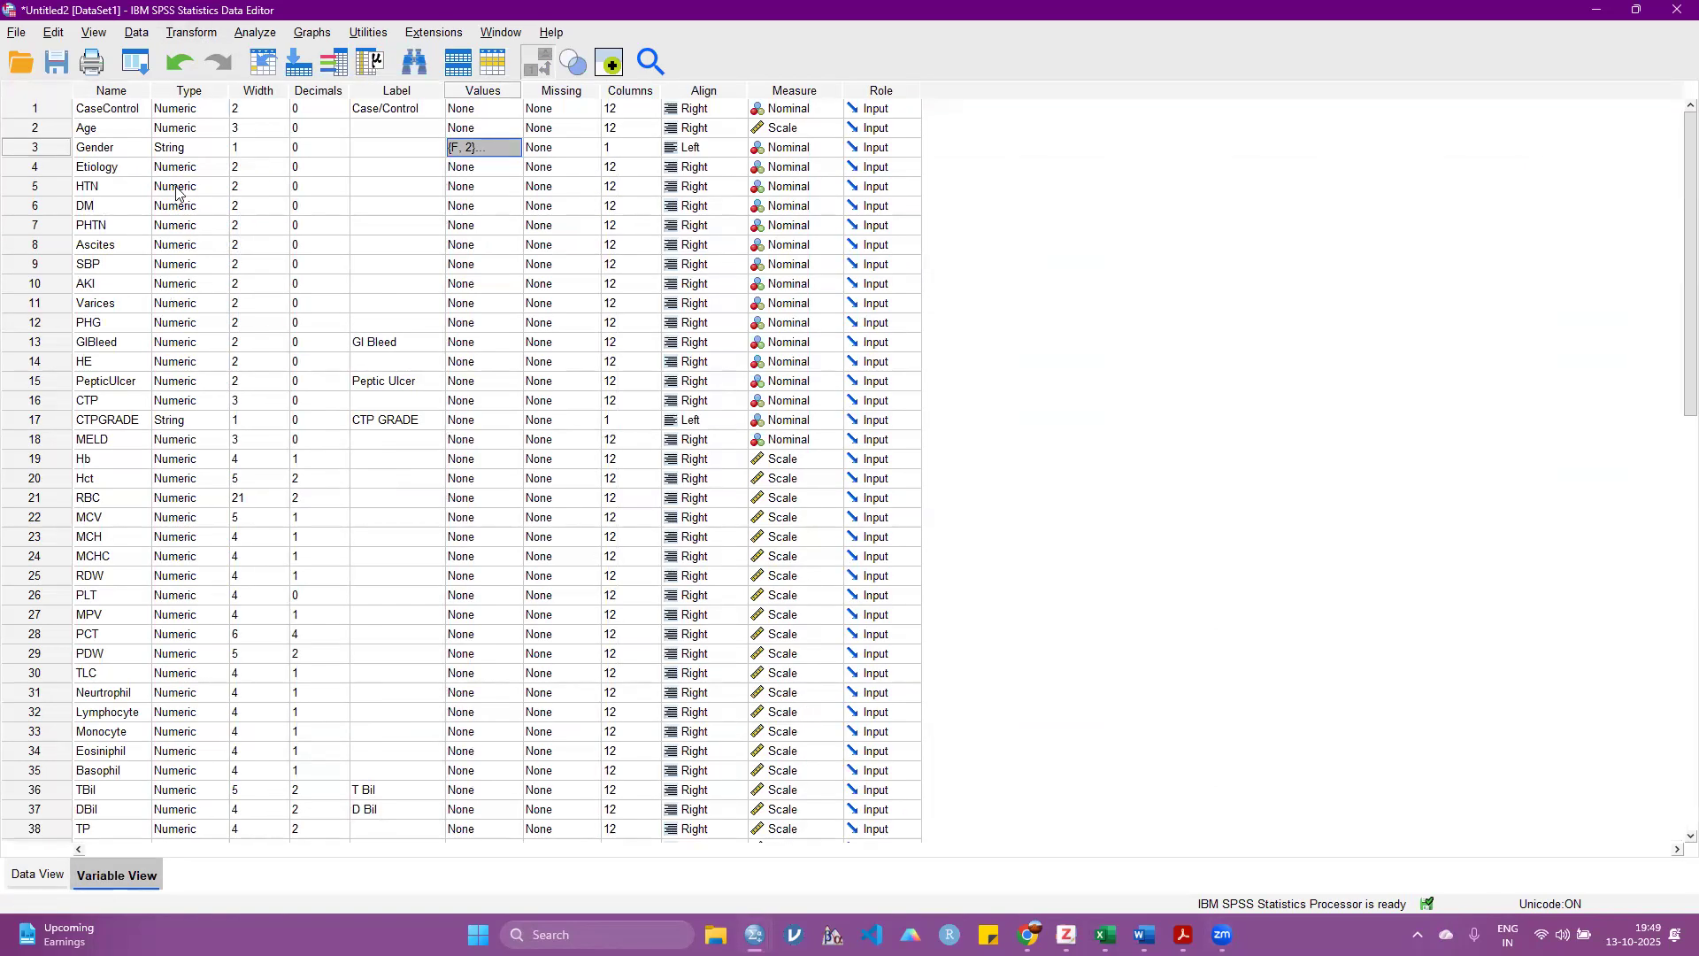
pyautogui.click(119, 150)
pyautogui.click(159, 150)
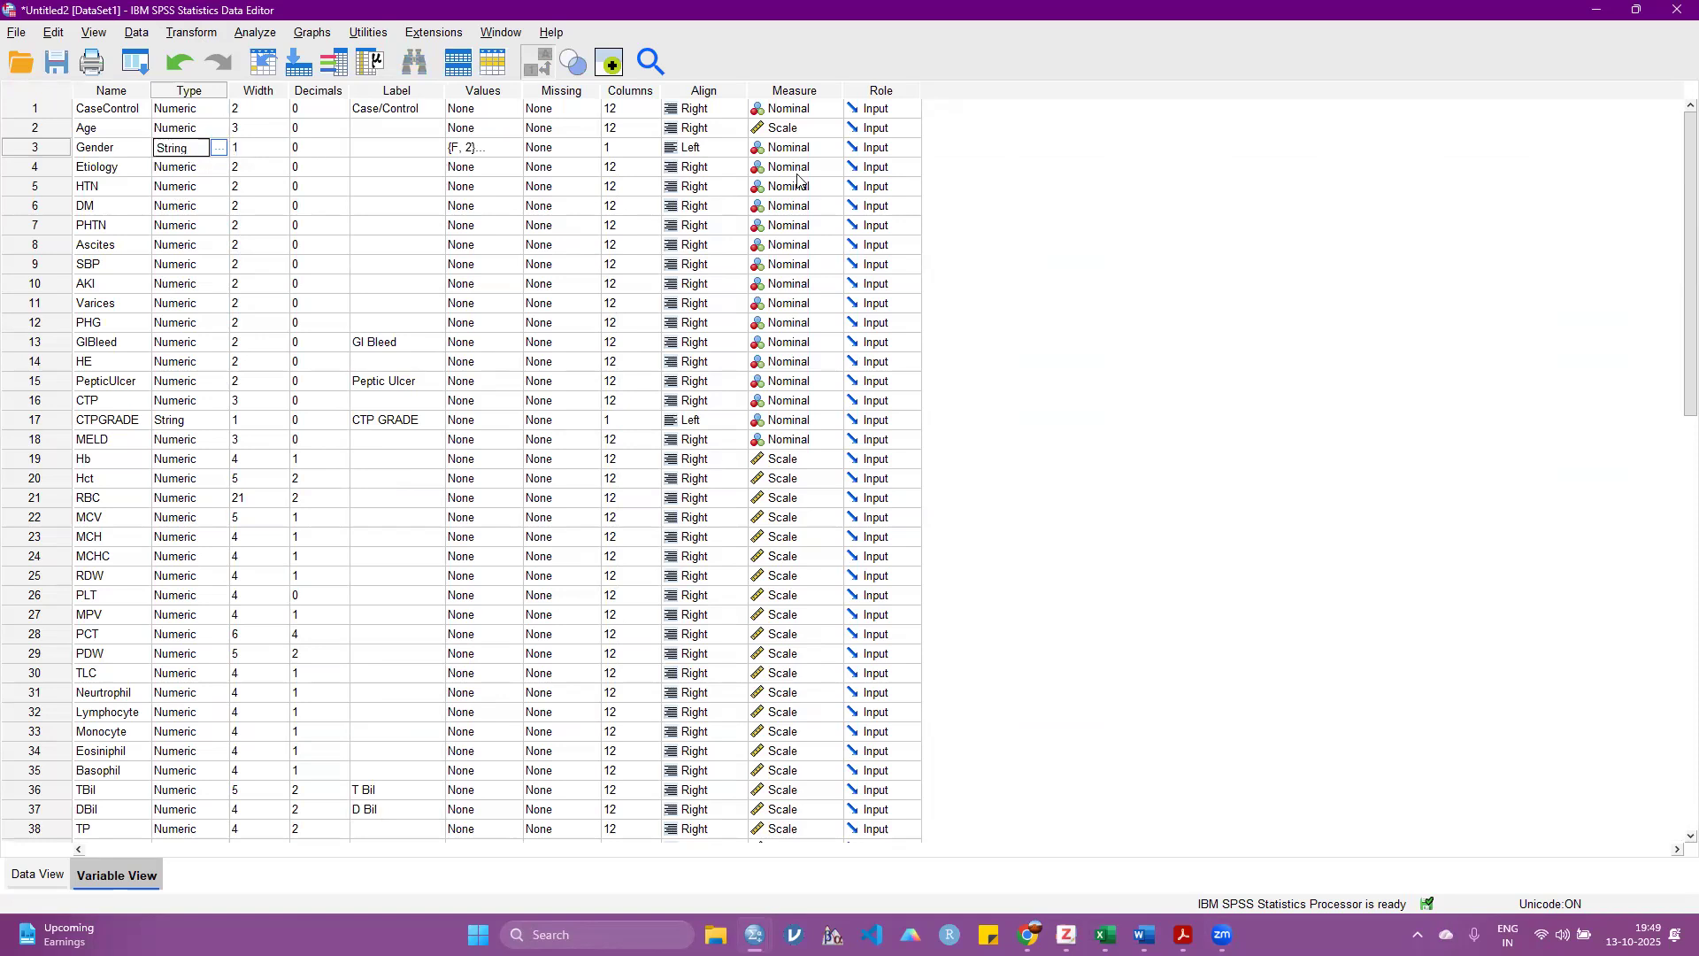
pyautogui.click(825, 150)
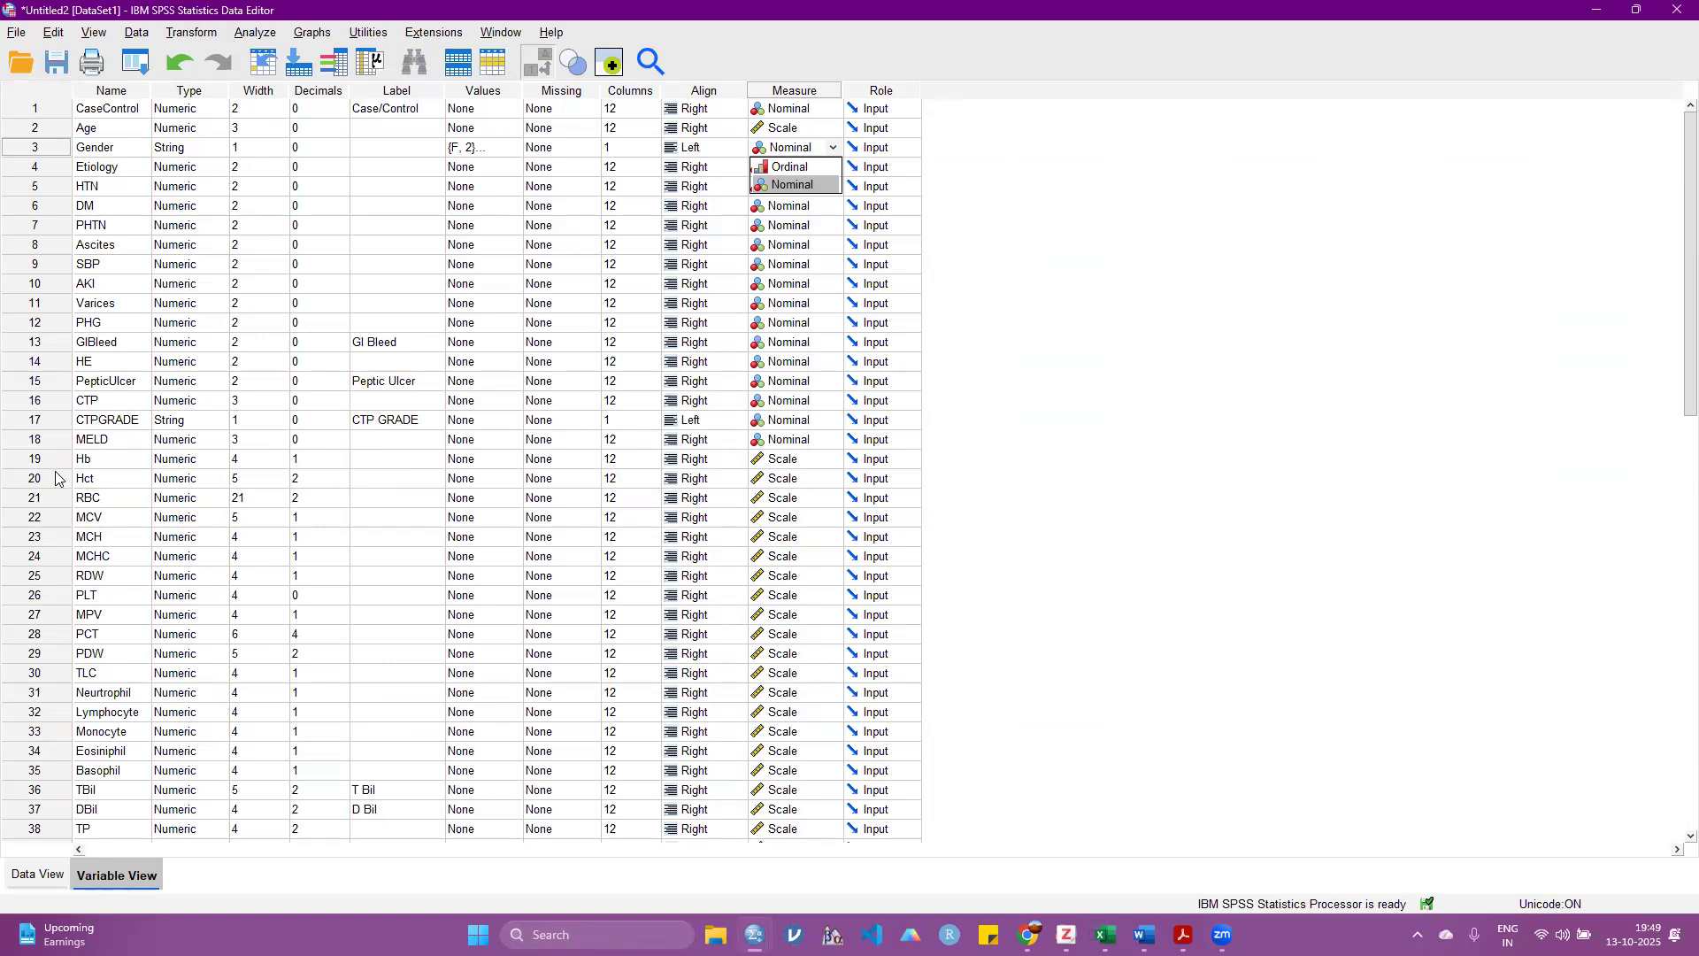
# Step: Run Automatic Recode on Gender into a new variable named Gender_corrected, starting from the lowest value, and put the output away
pyautogui.click(66, 876)
pyautogui.click(200, 35)
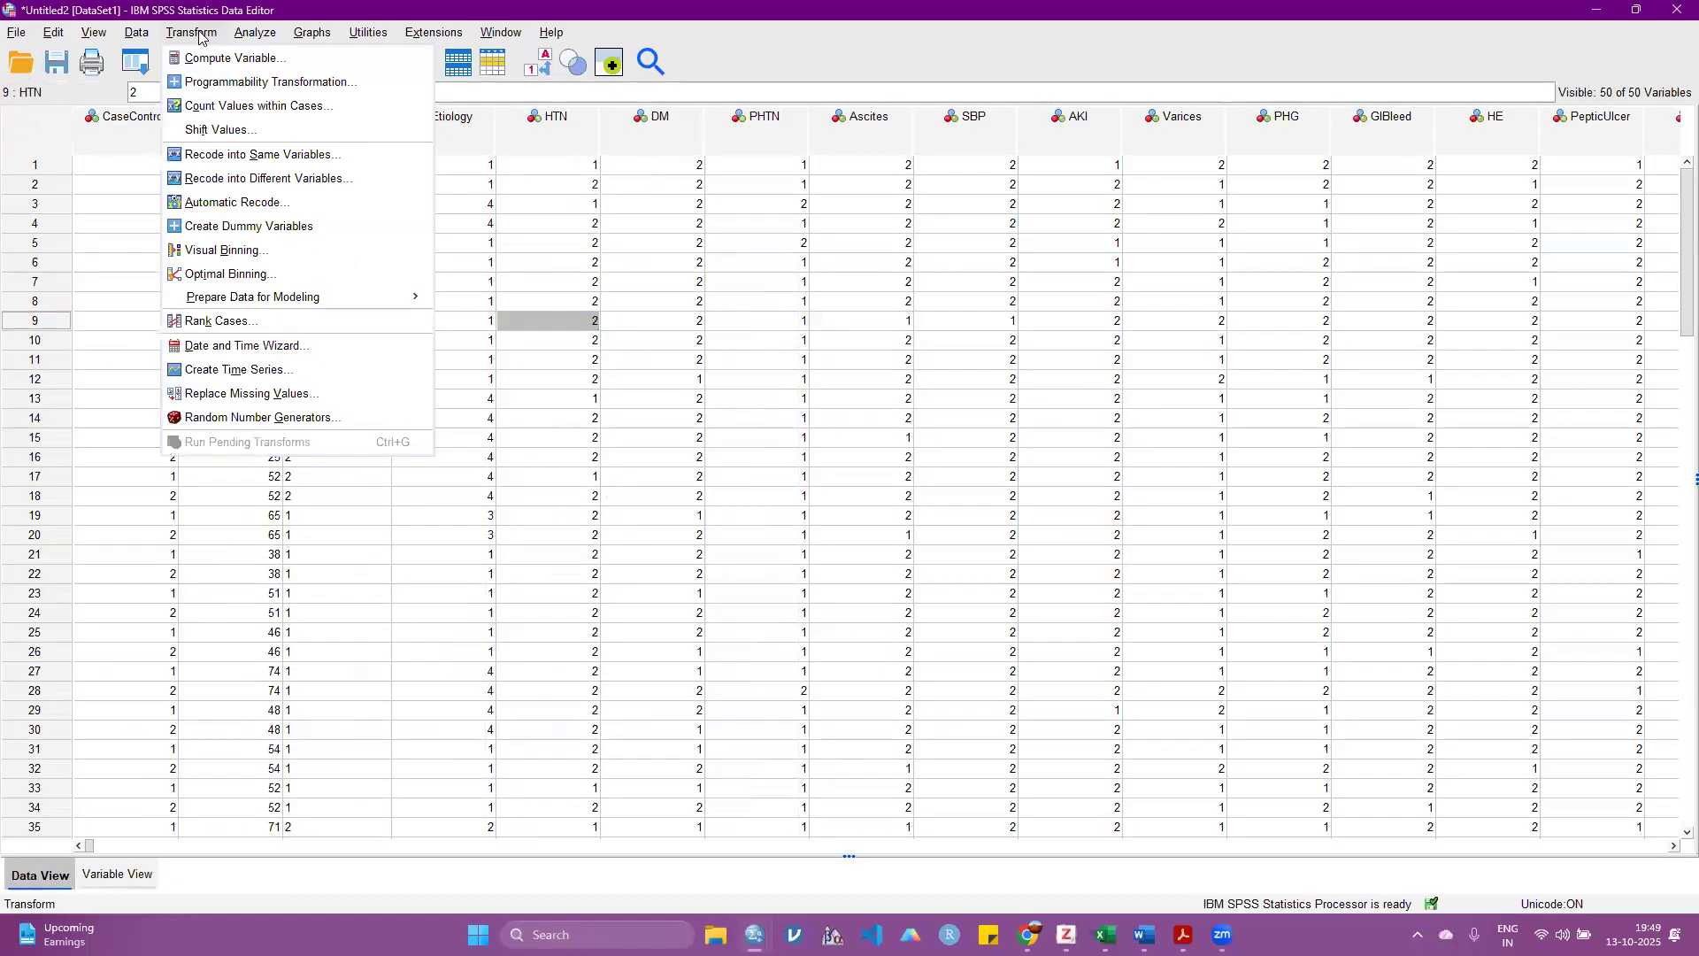
pyautogui.click(245, 204)
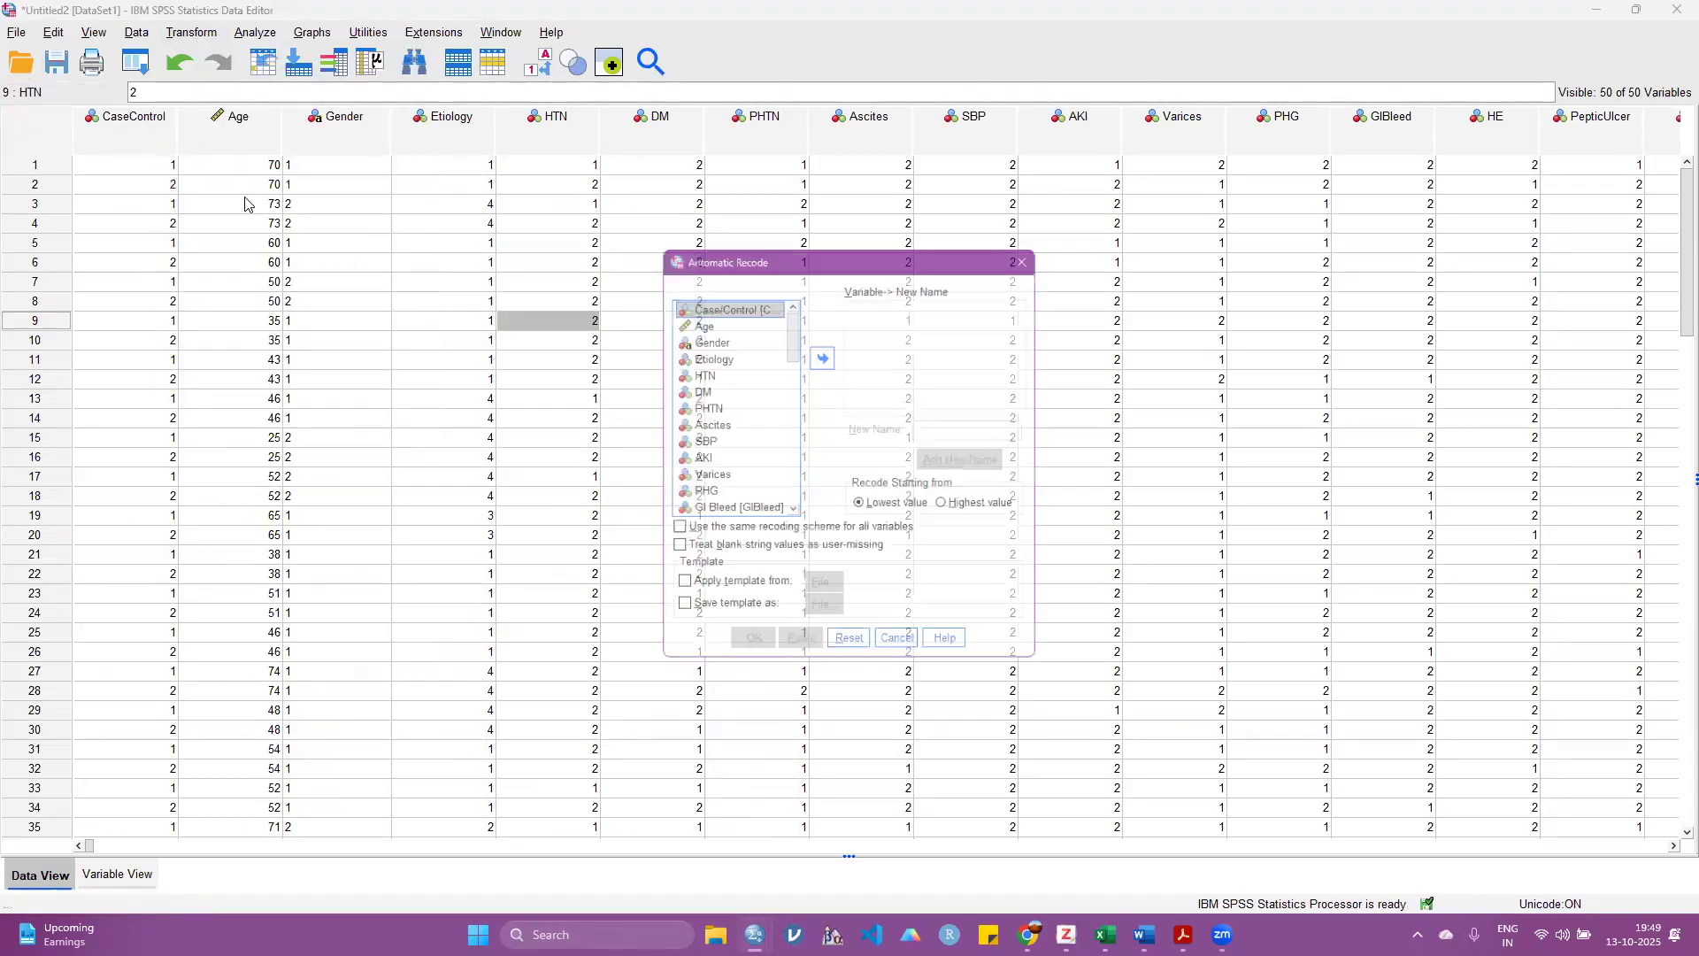
pyautogui.click(700, 334)
pyautogui.click(820, 352)
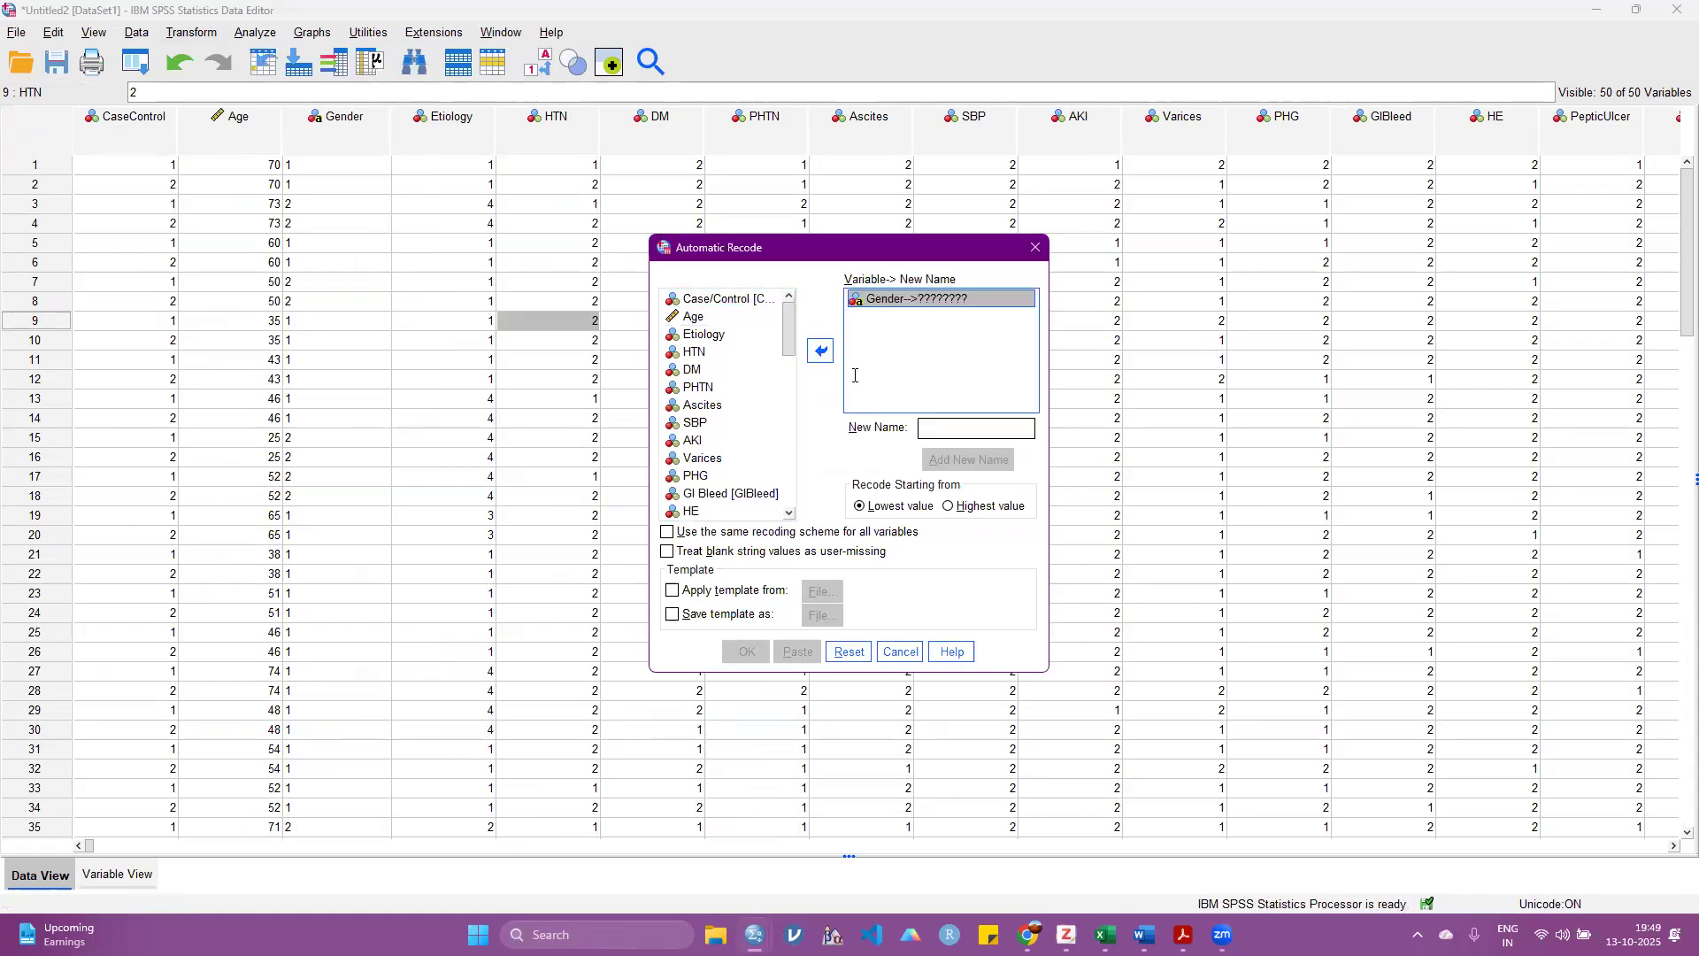
pyautogui.click(945, 424)
pyautogui.write('Ge')
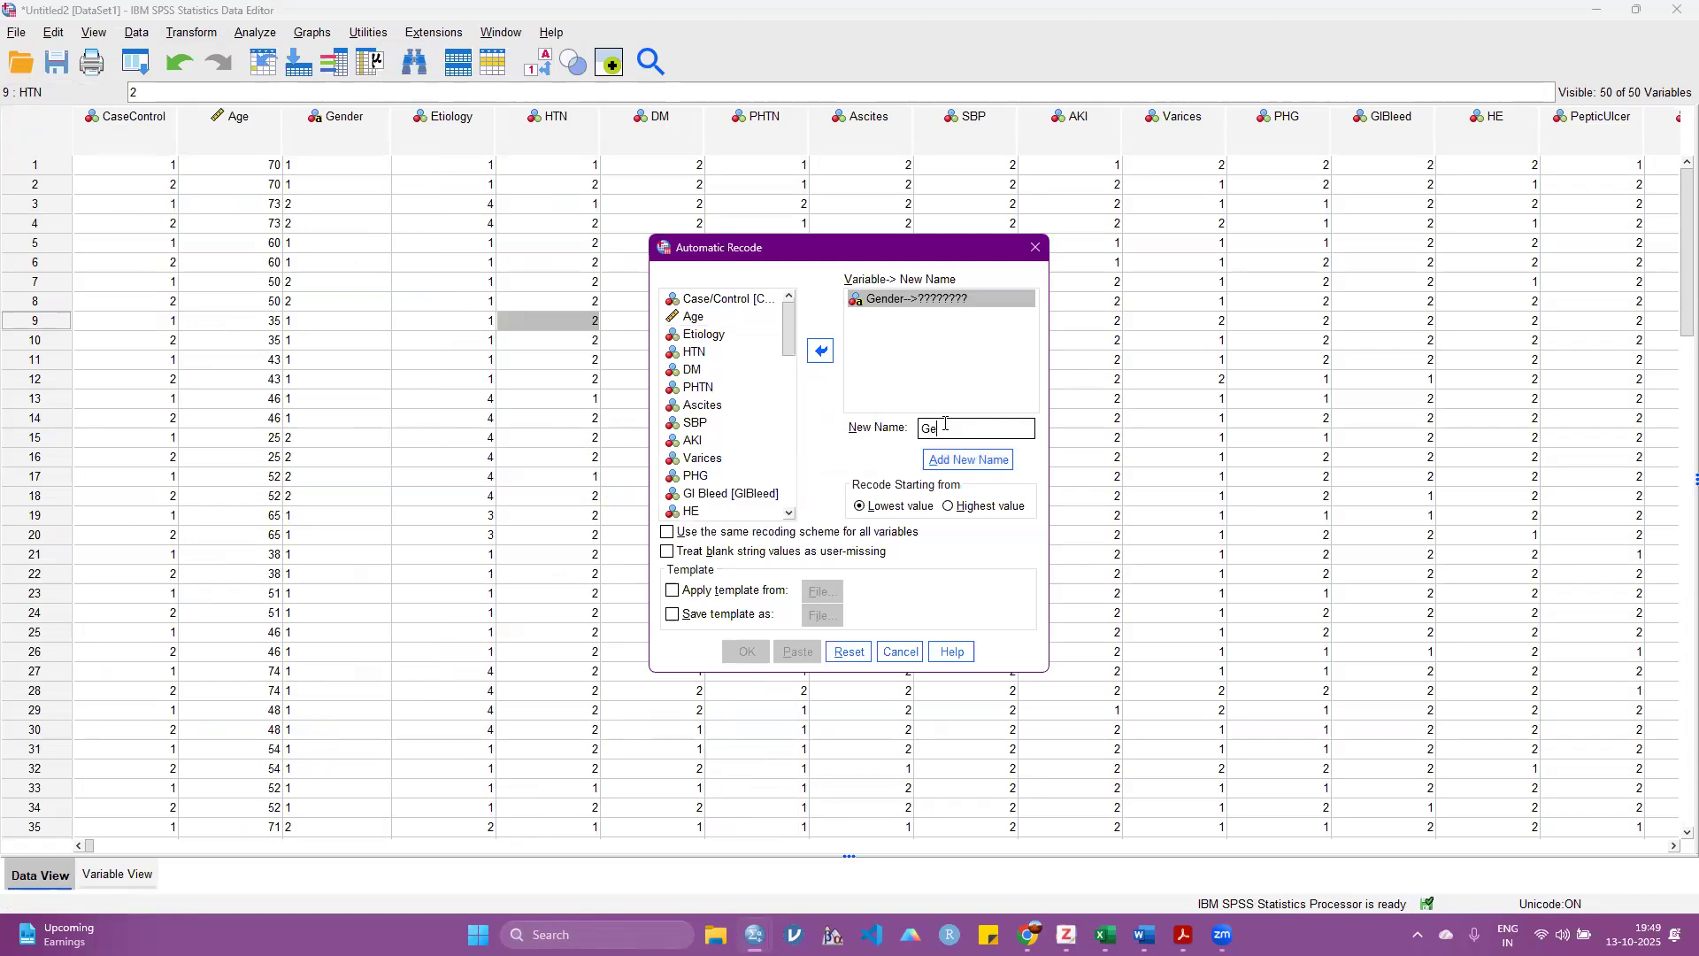
pyautogui.write('nder_corrected')
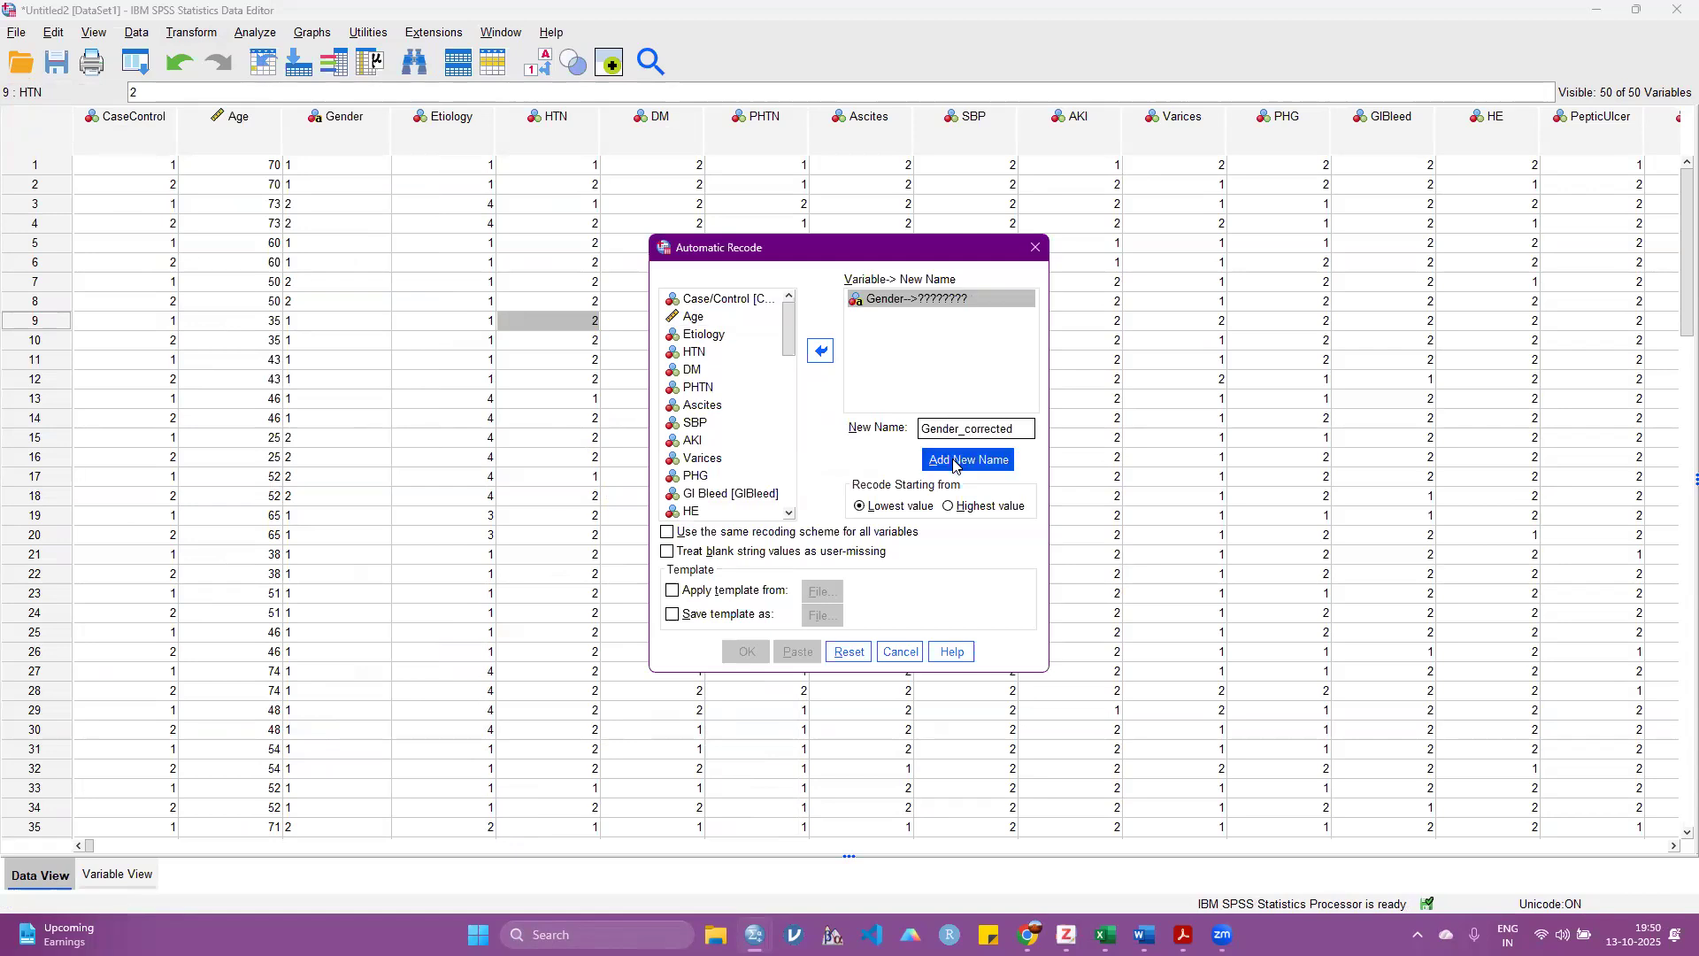
pyautogui.click(954, 461)
pyautogui.click(746, 652)
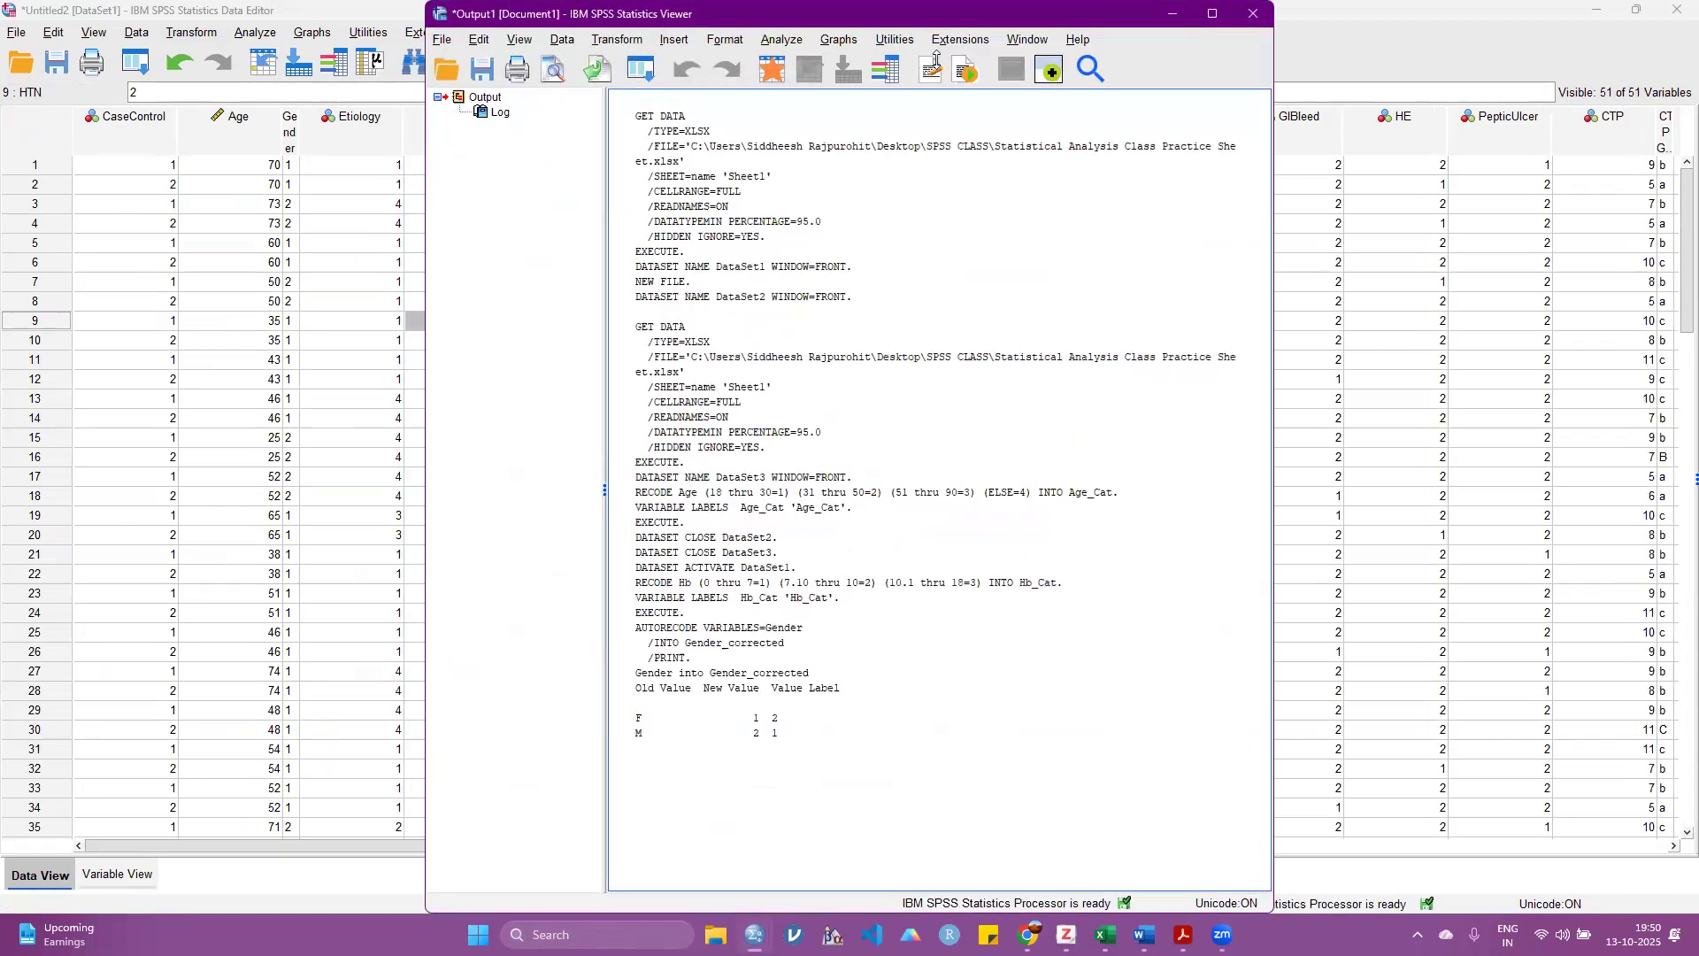
pyautogui.click(1173, 14)
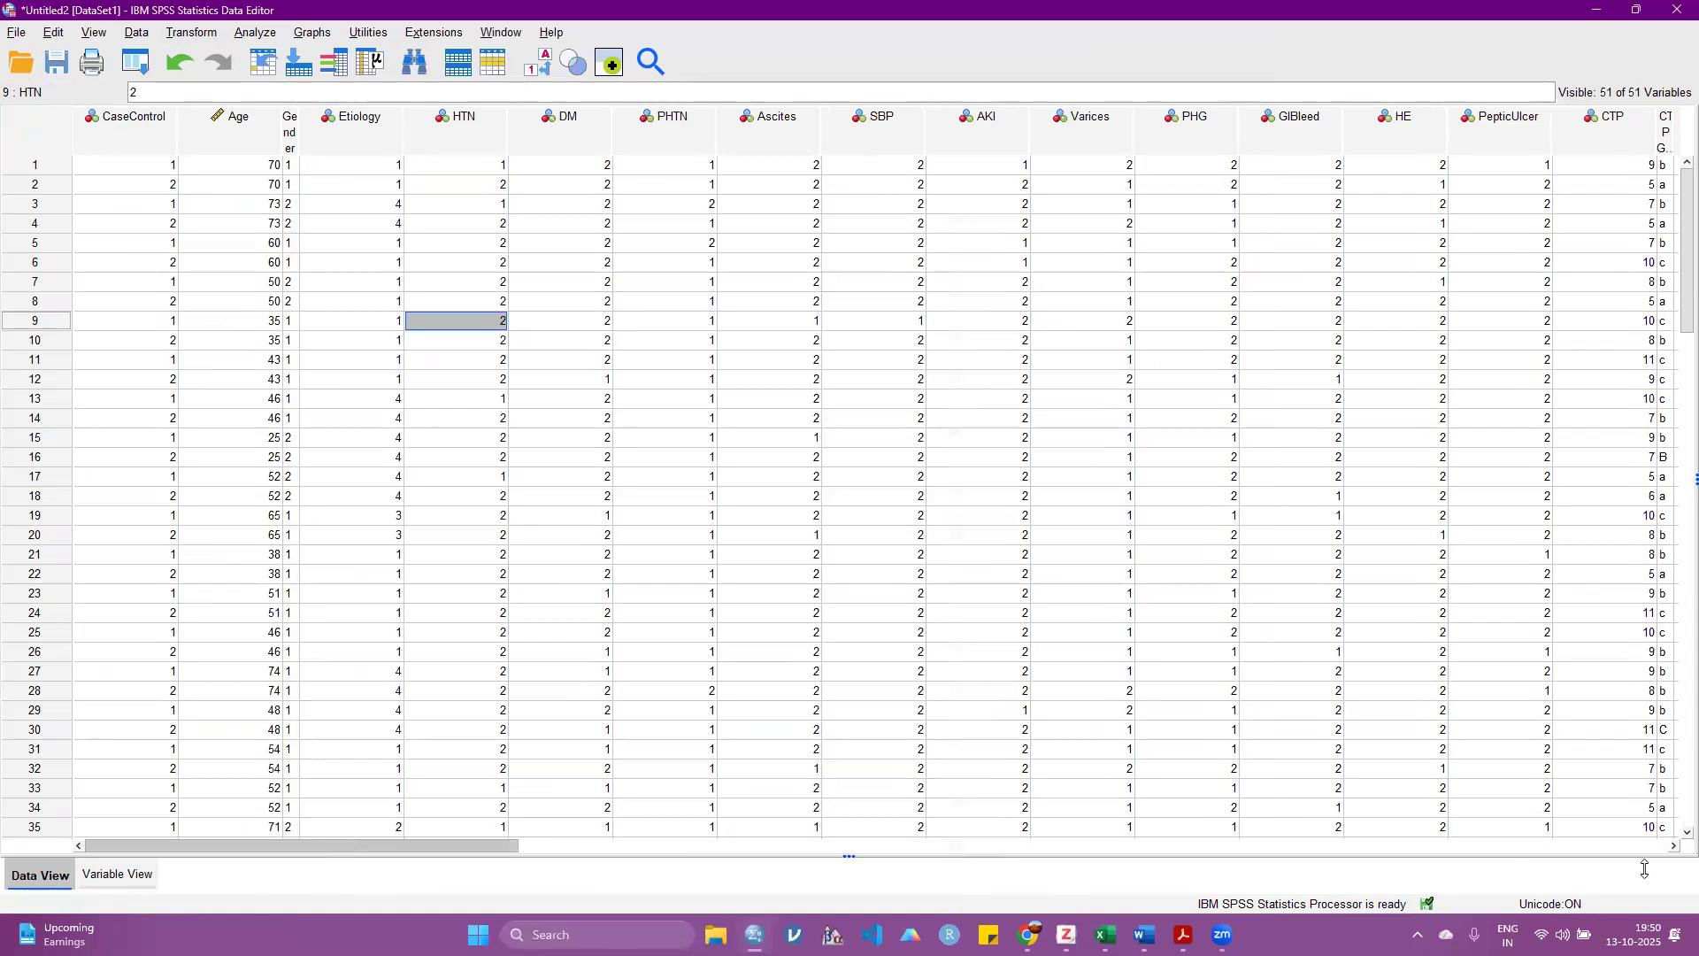
# Step: Inspect the Gender_corrected column, switch the value label display off and compare it with the original Gender column
pyautogui.hscroll(20, 940, 165)
pyautogui.click(960, 116)
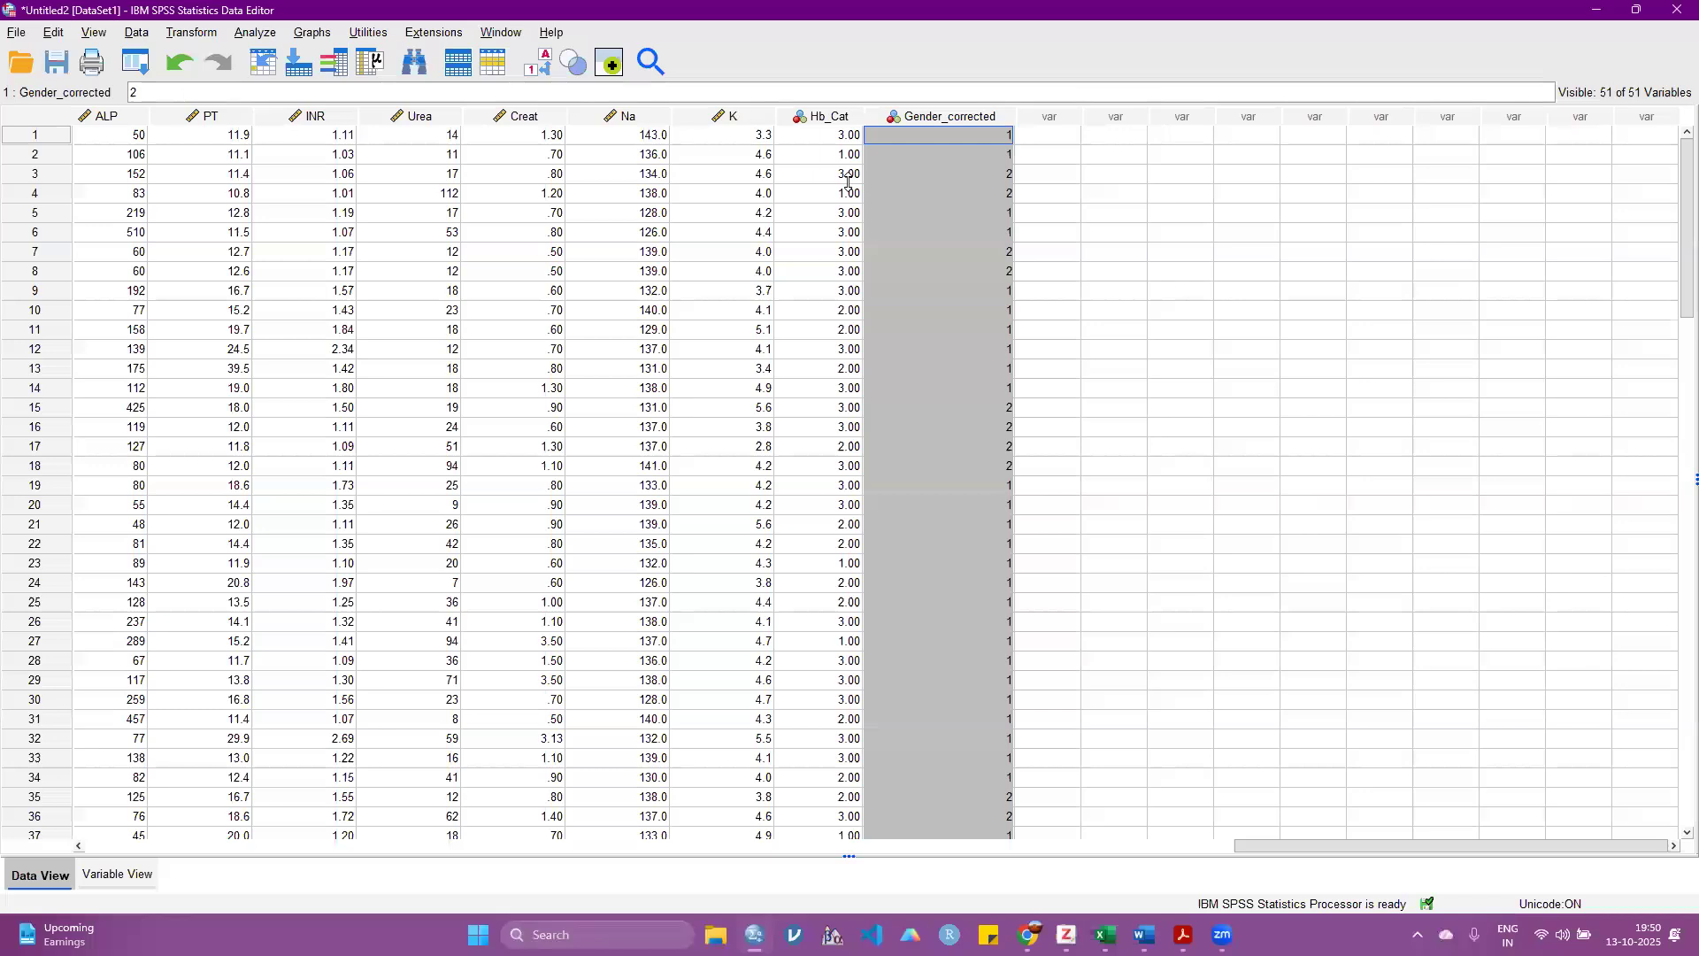
pyautogui.click(544, 64)
pyautogui.moveTo(1326, 844); pyautogui.dragTo(88, 842)
pyautogui.click(300, 144)
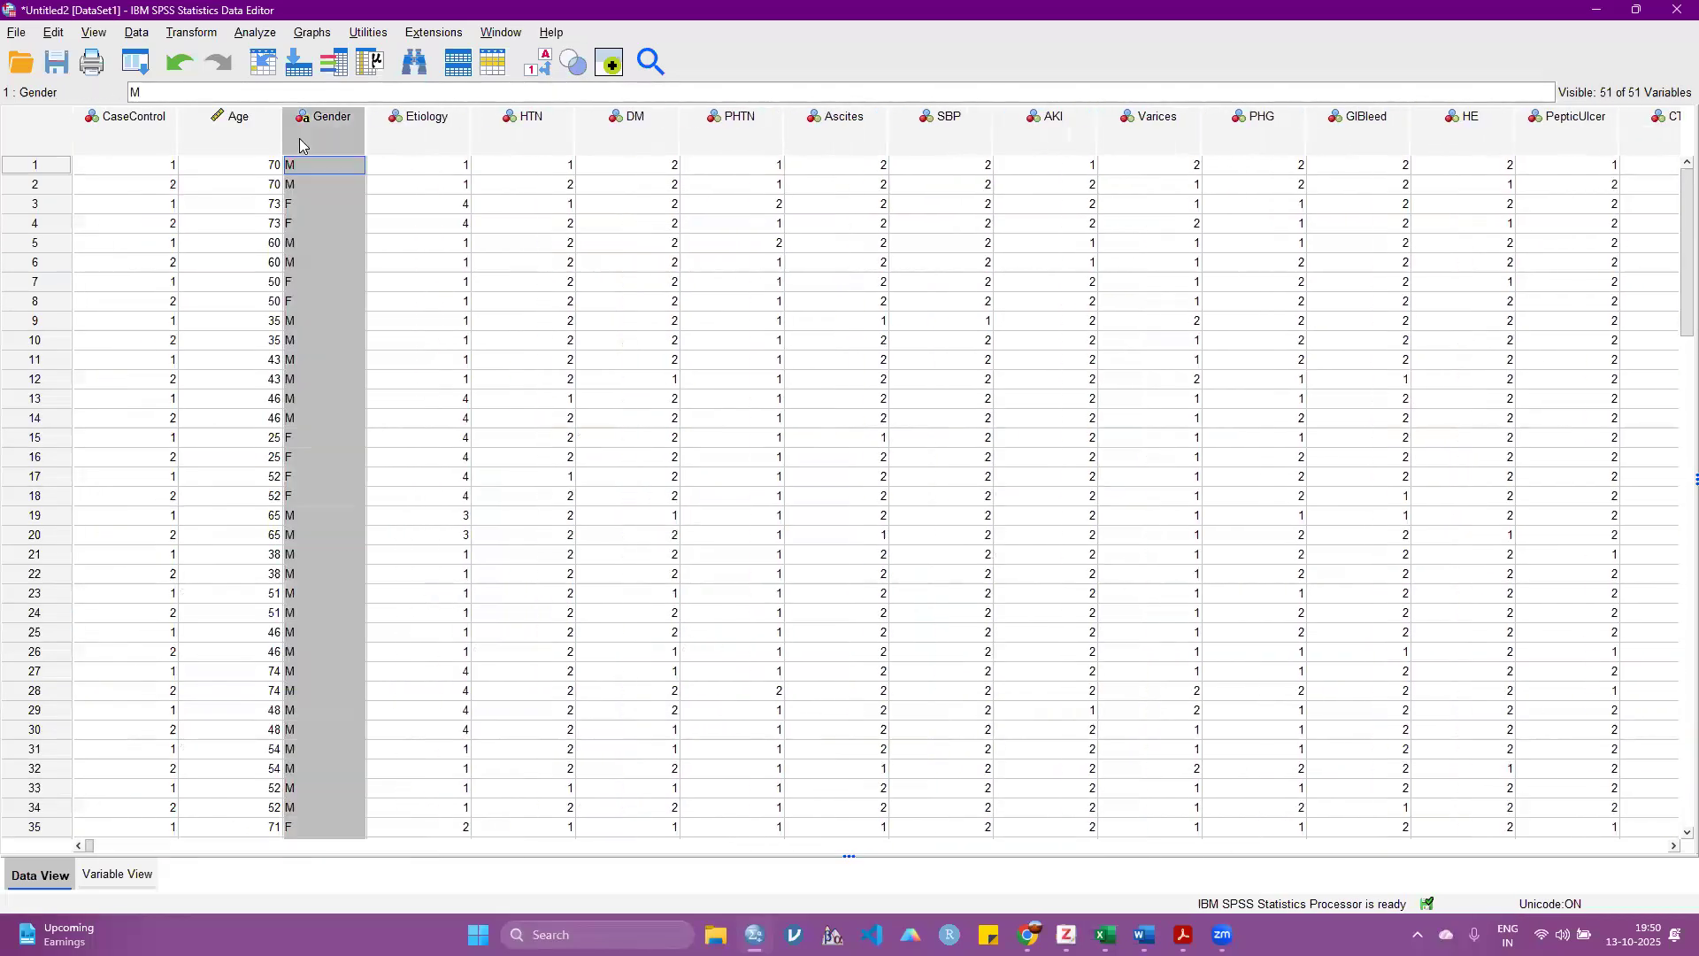
# Step: Remove both value labels, for F and M, from the Gender variable
pyautogui.click(118, 874)
pyautogui.click(522, 152)
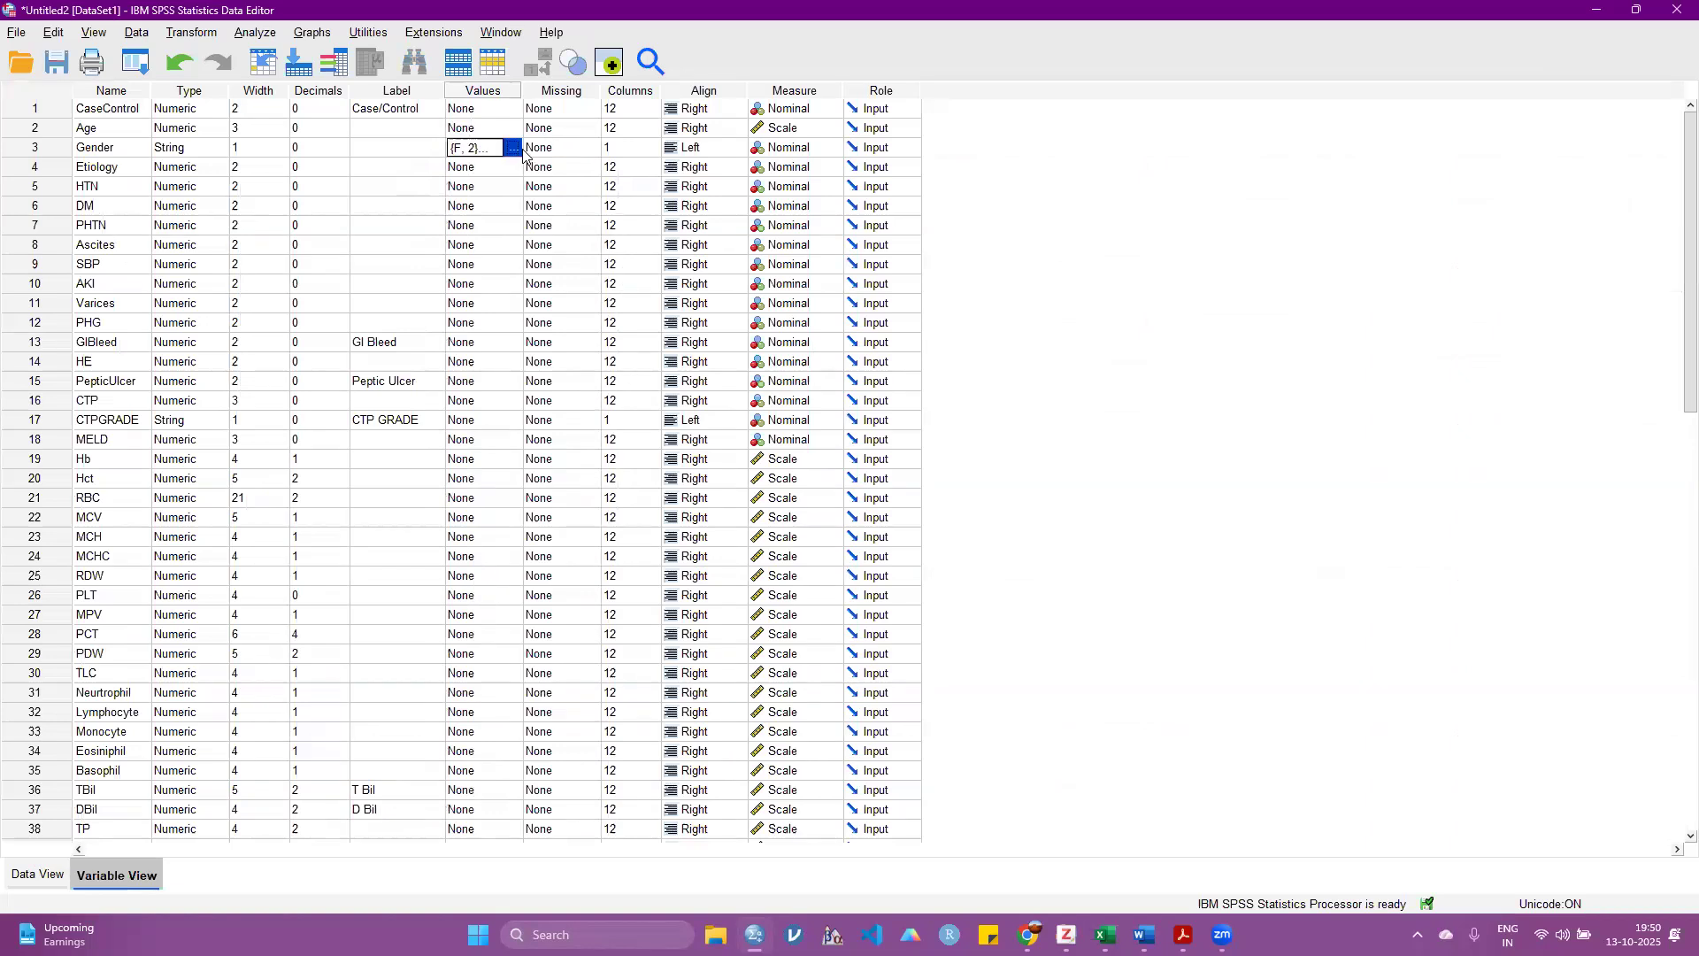
pyautogui.click(519, 148)
pyautogui.click(763, 443)
pyautogui.click(713, 511)
pyautogui.click(762, 443)
pyautogui.click(713, 510)
pyautogui.click(798, 564)
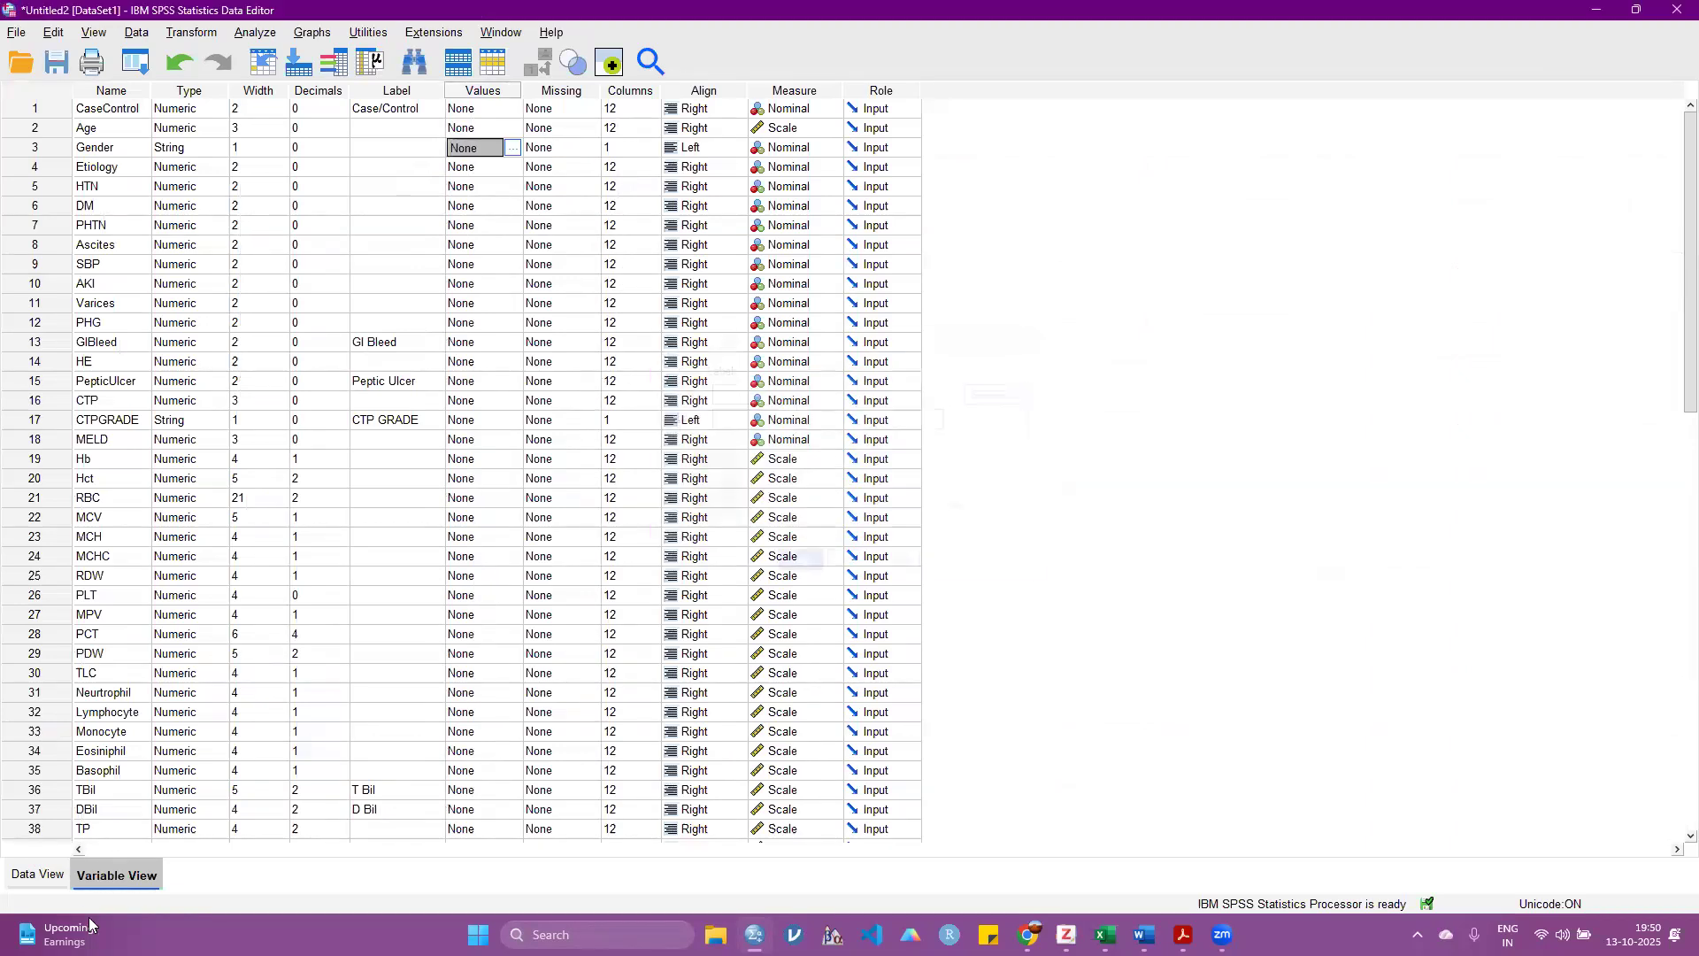
# Step: Compare the original Gender column with the Gender_corrected column in the data
pyautogui.click(58, 874)
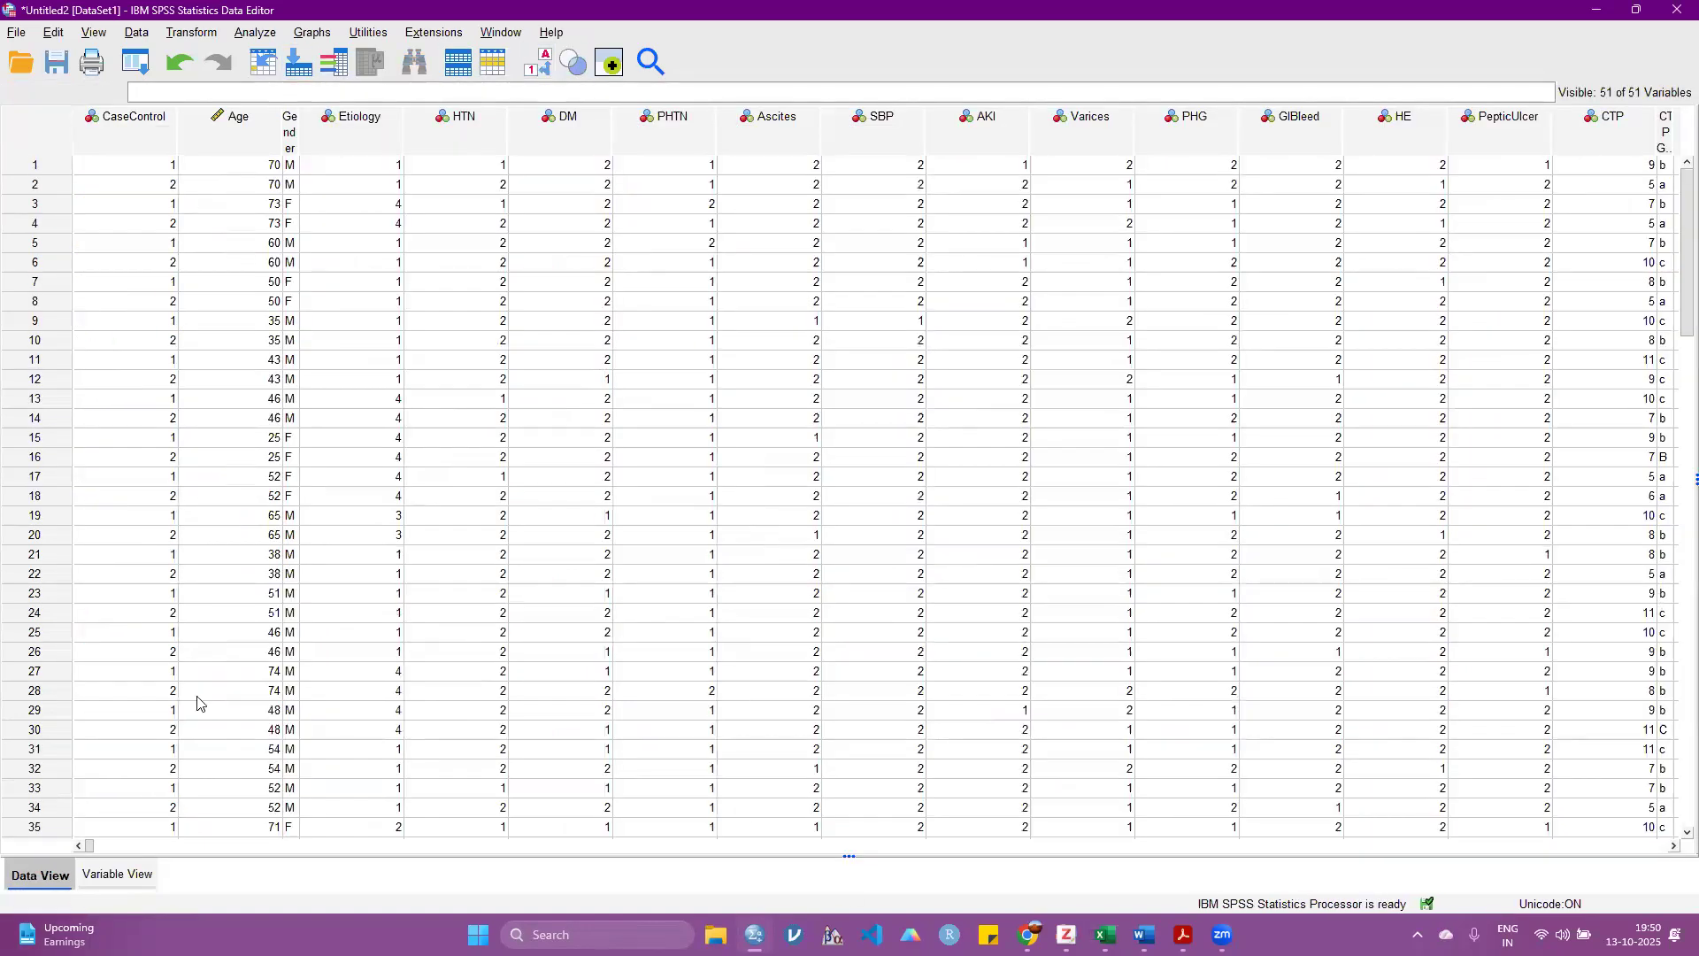
pyautogui.hscroll(10, 416, 822)
pyautogui.hscroll(15, 1334, 807)
pyautogui.hscroll(2, 1407, 747)
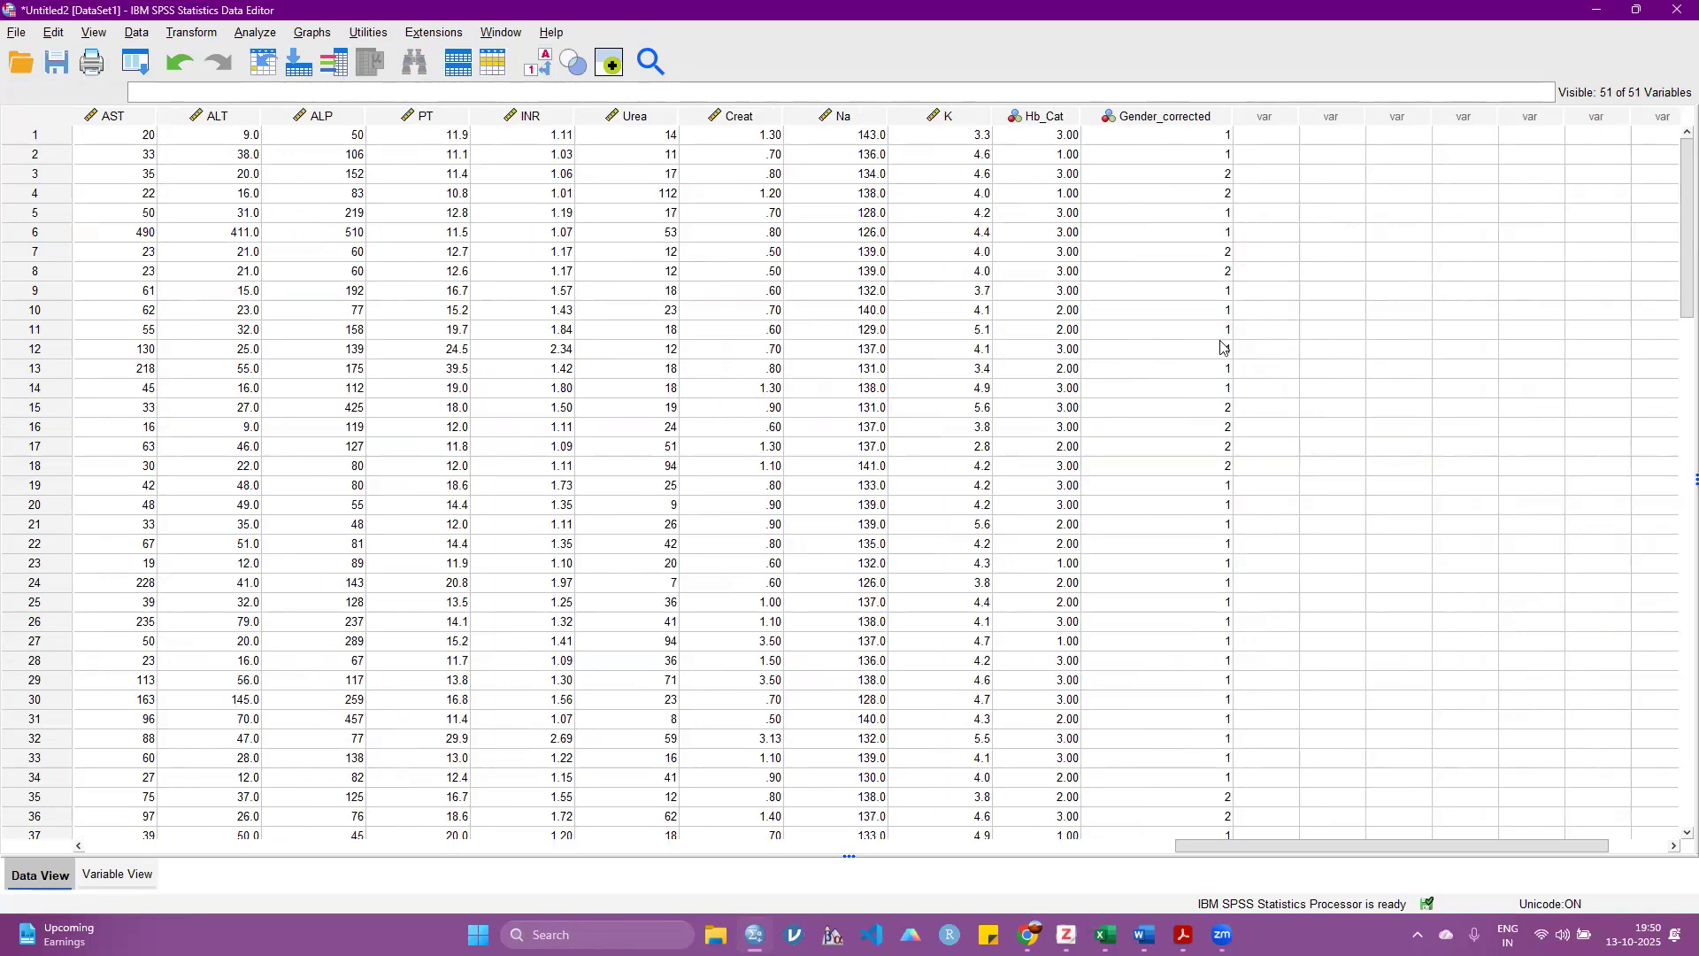
pyautogui.moveTo(1219, 847); pyautogui.dragTo(246, 321)
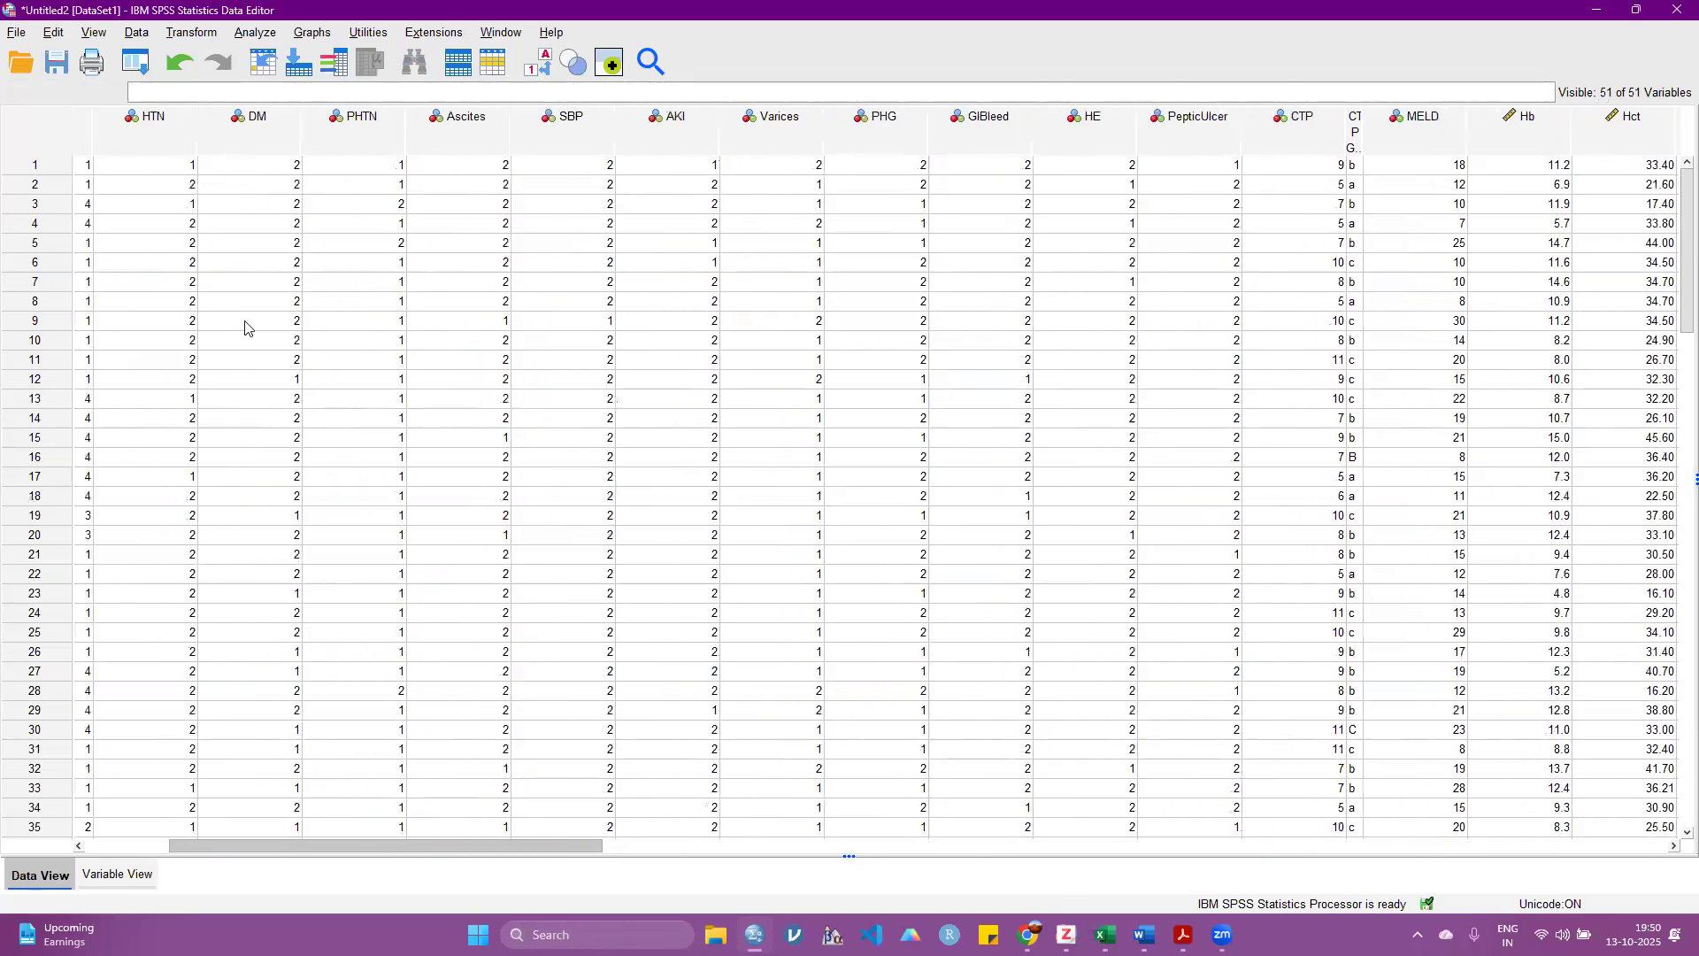
pyautogui.moveTo(320, 854); pyautogui.dragTo(1235, 824)
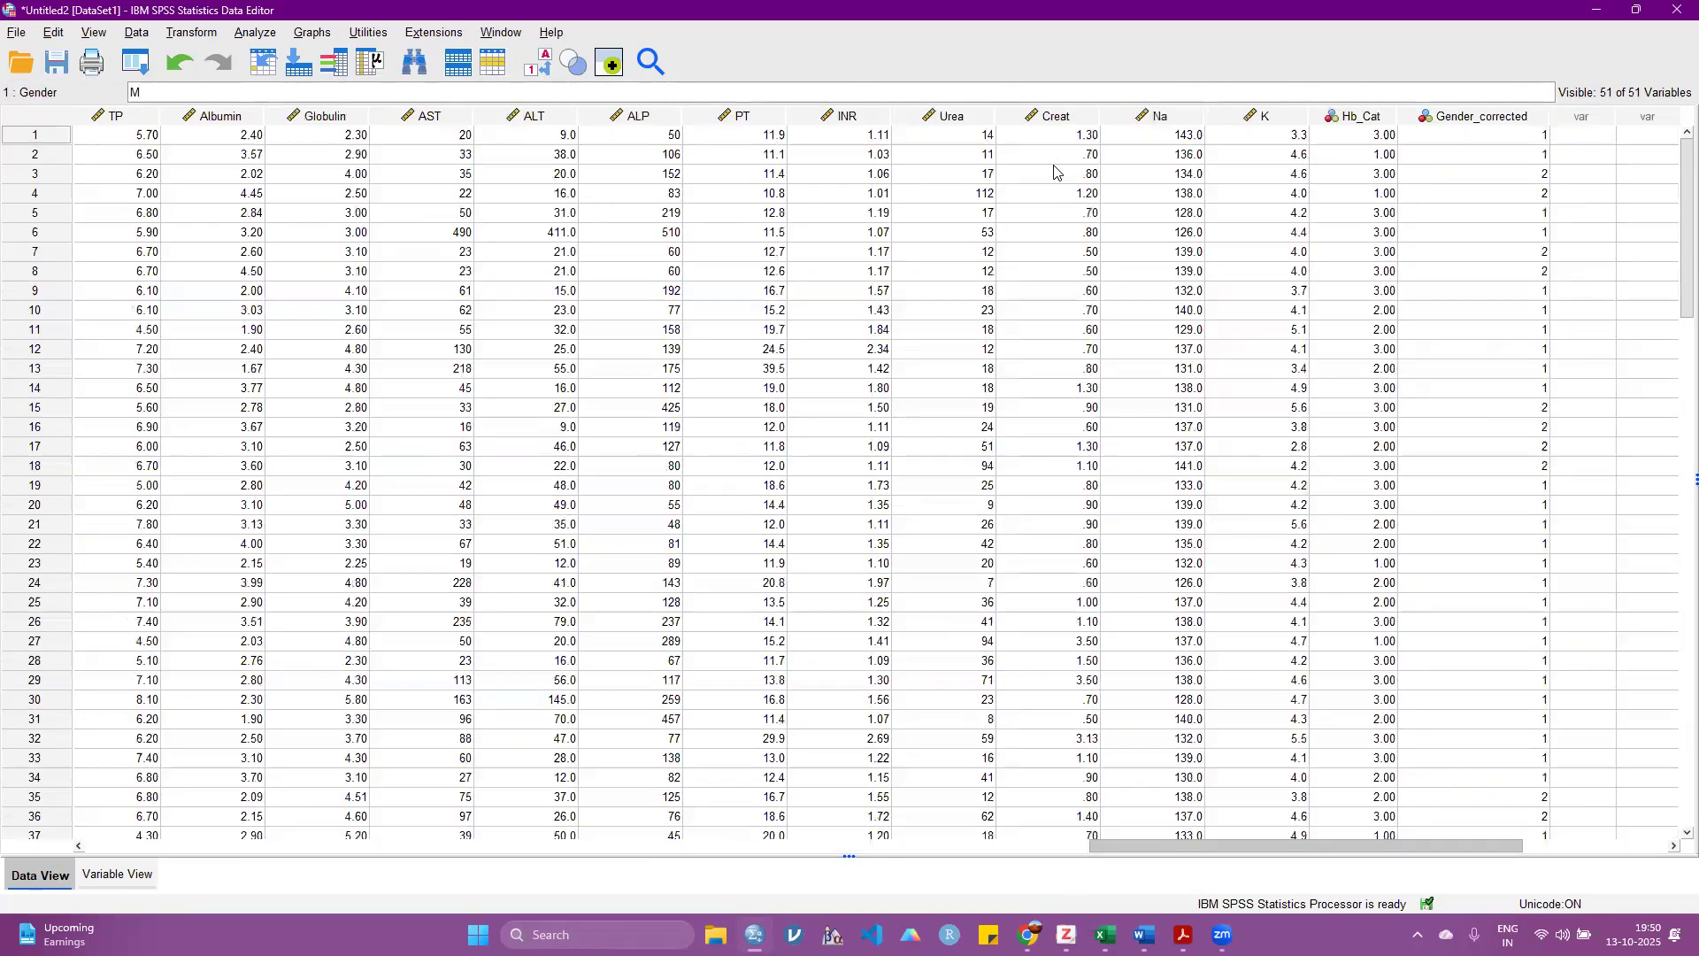
pyautogui.click(1054, 168)
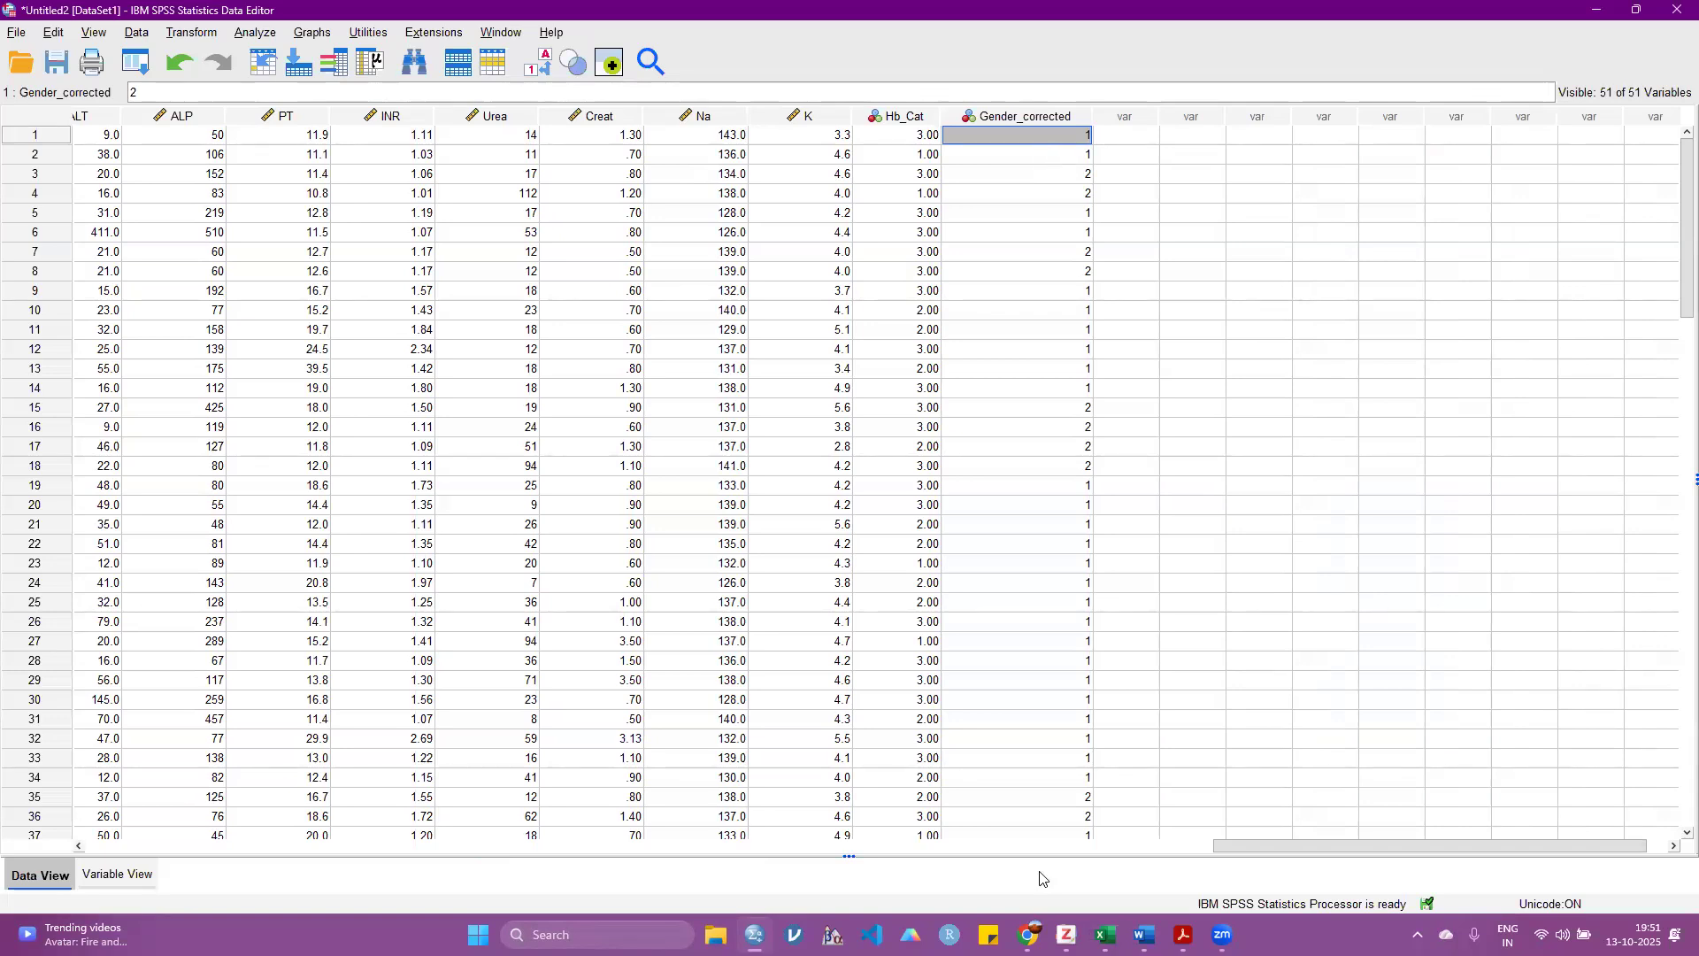
# Step: Review the dataset from its first columns, from the top rows down to the last case
pyautogui.moveTo(1234, 844); pyautogui.dragTo(921, 845)
pyautogui.click(526, 846)
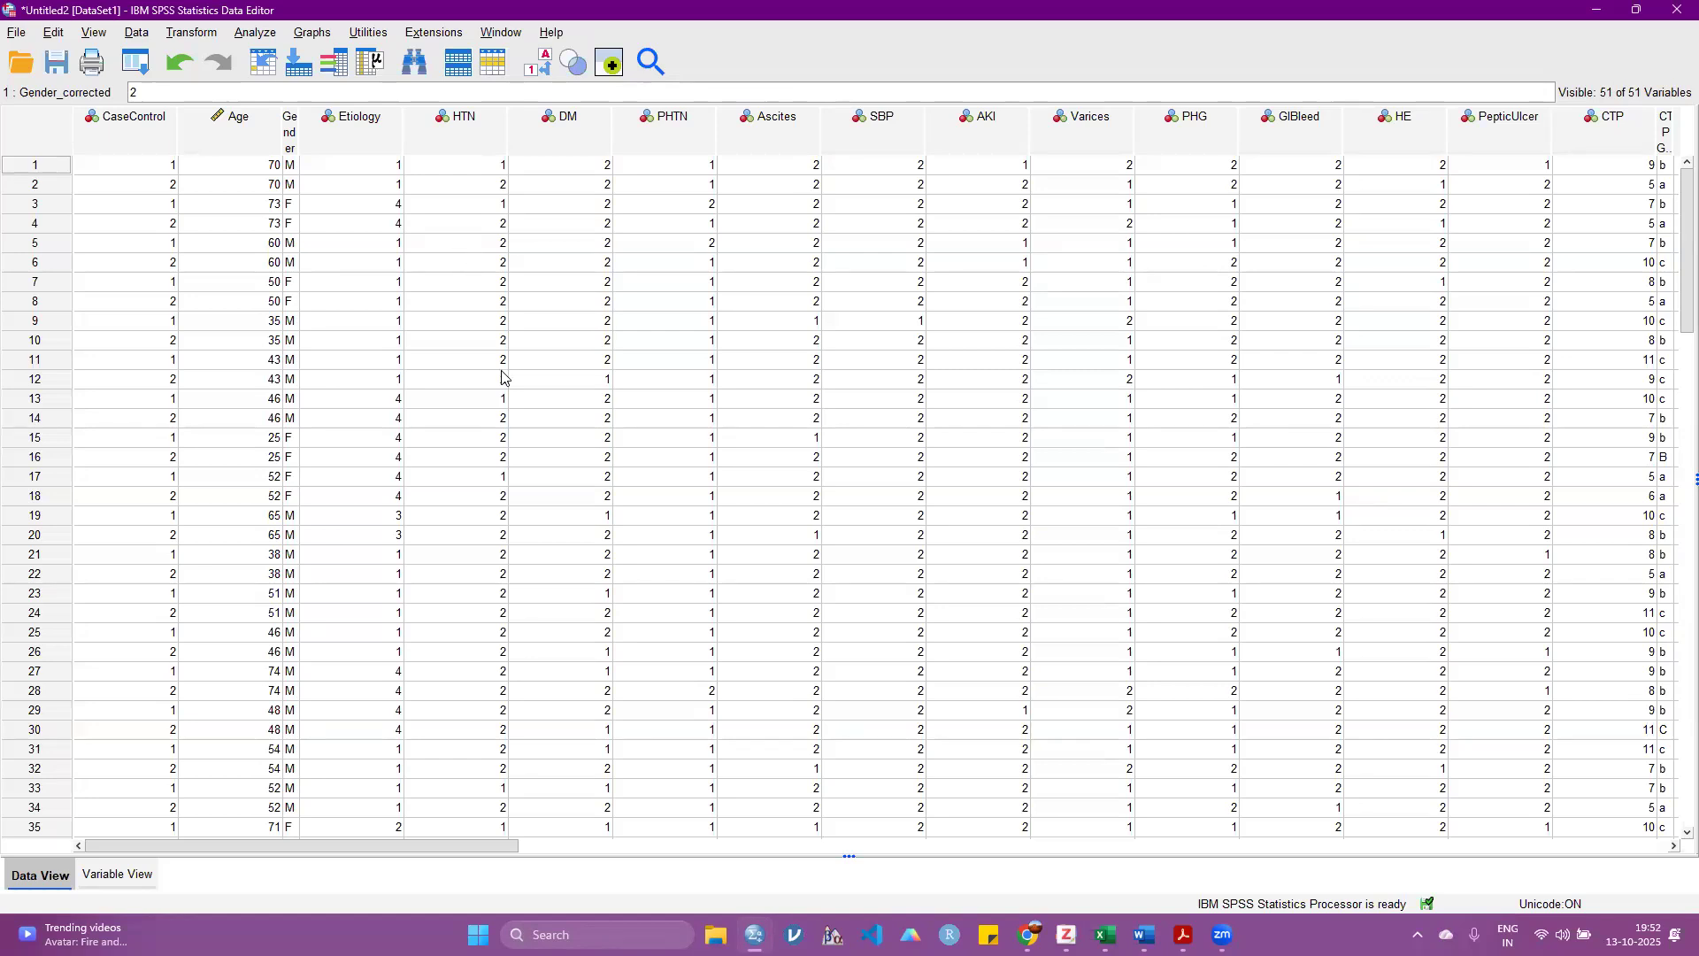
pyautogui.scroll(-20, 496, 389)
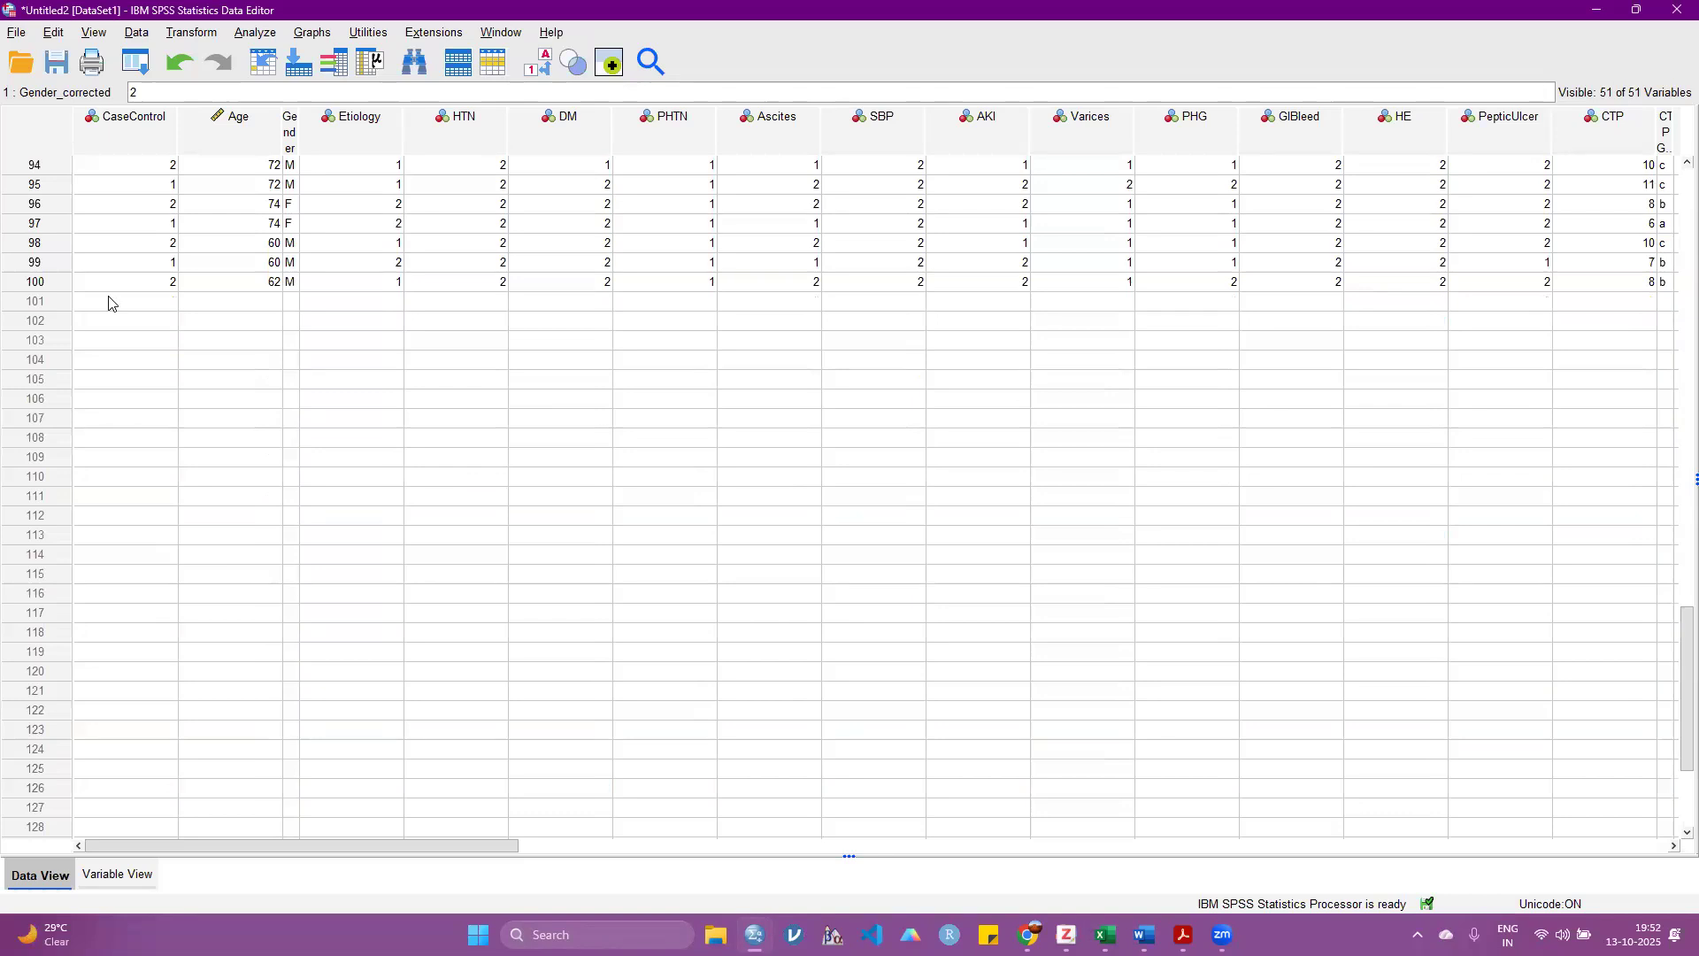
pyautogui.scroll(20, 324, 399)
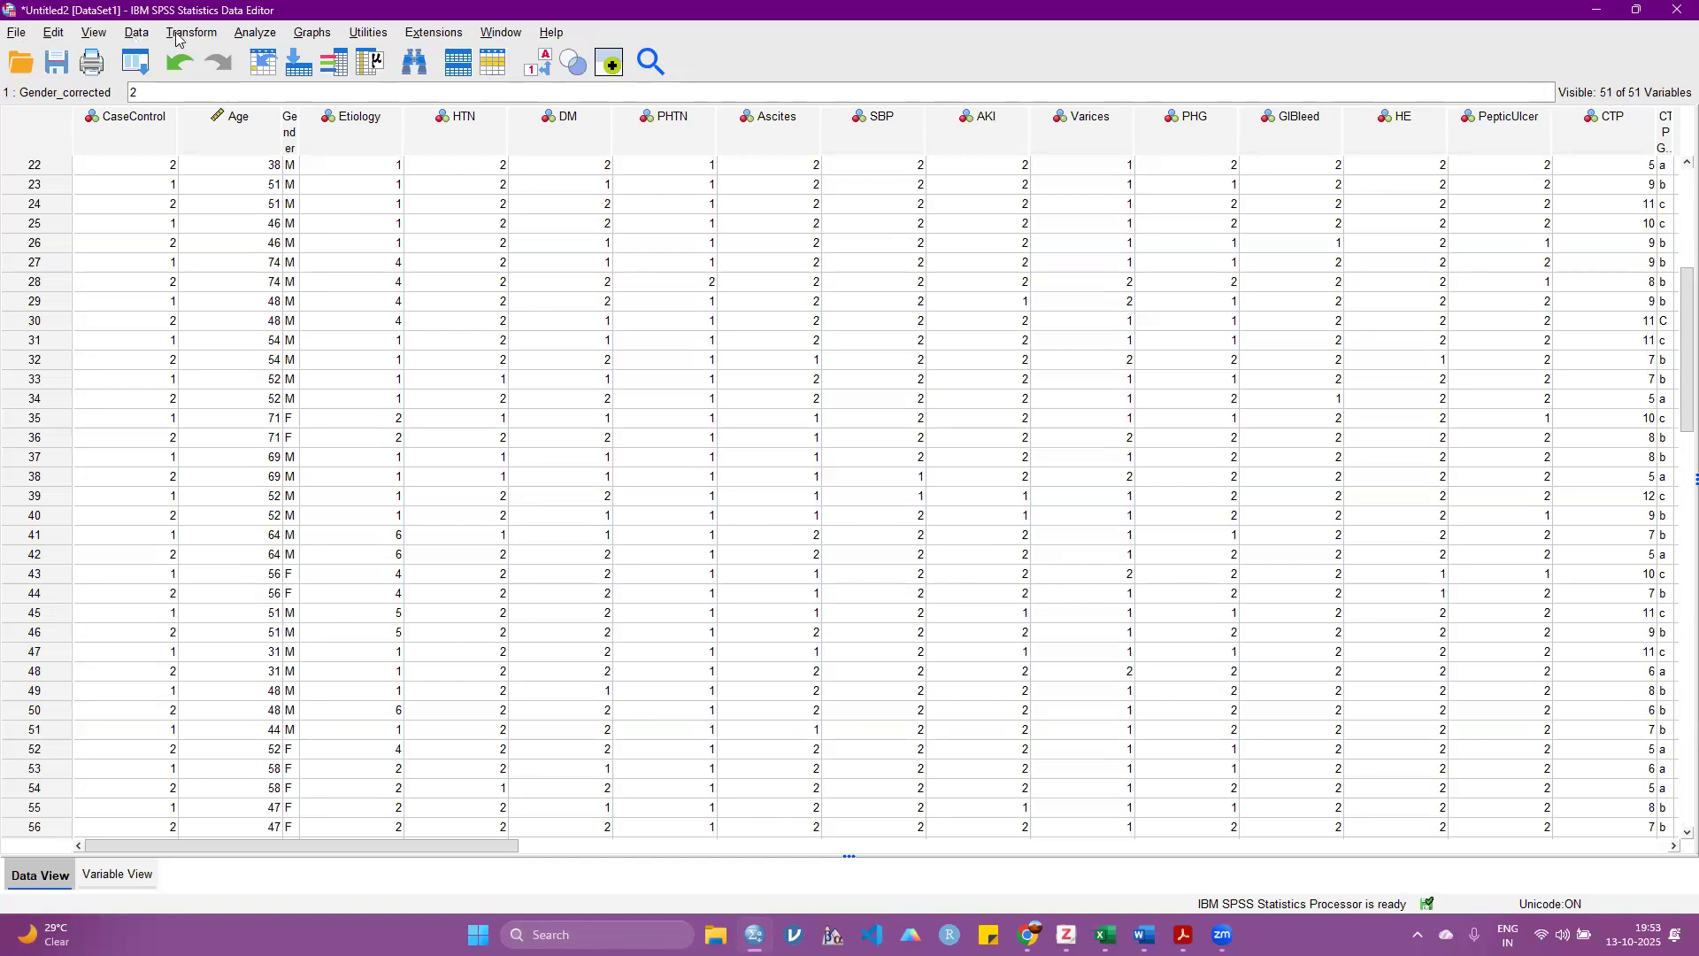
# Step: Open the One-Sample Proportion power analysis and try a population proportion of 25
pyautogui.click(257, 32)
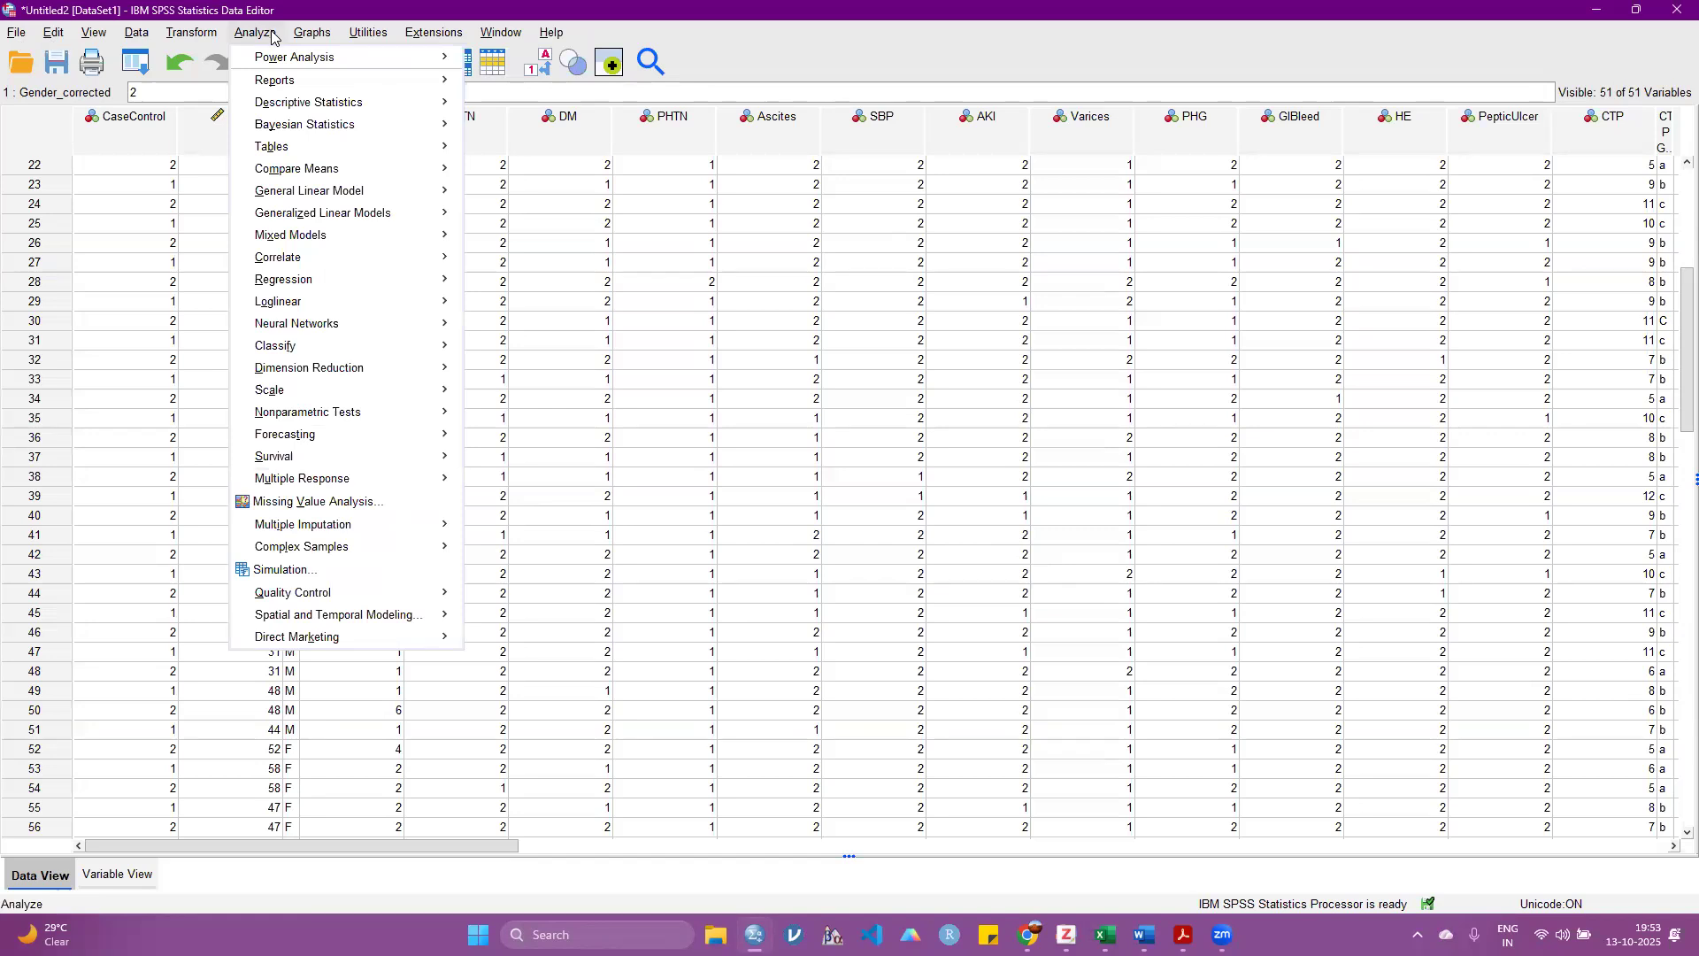
pyautogui.moveTo(297, 61)
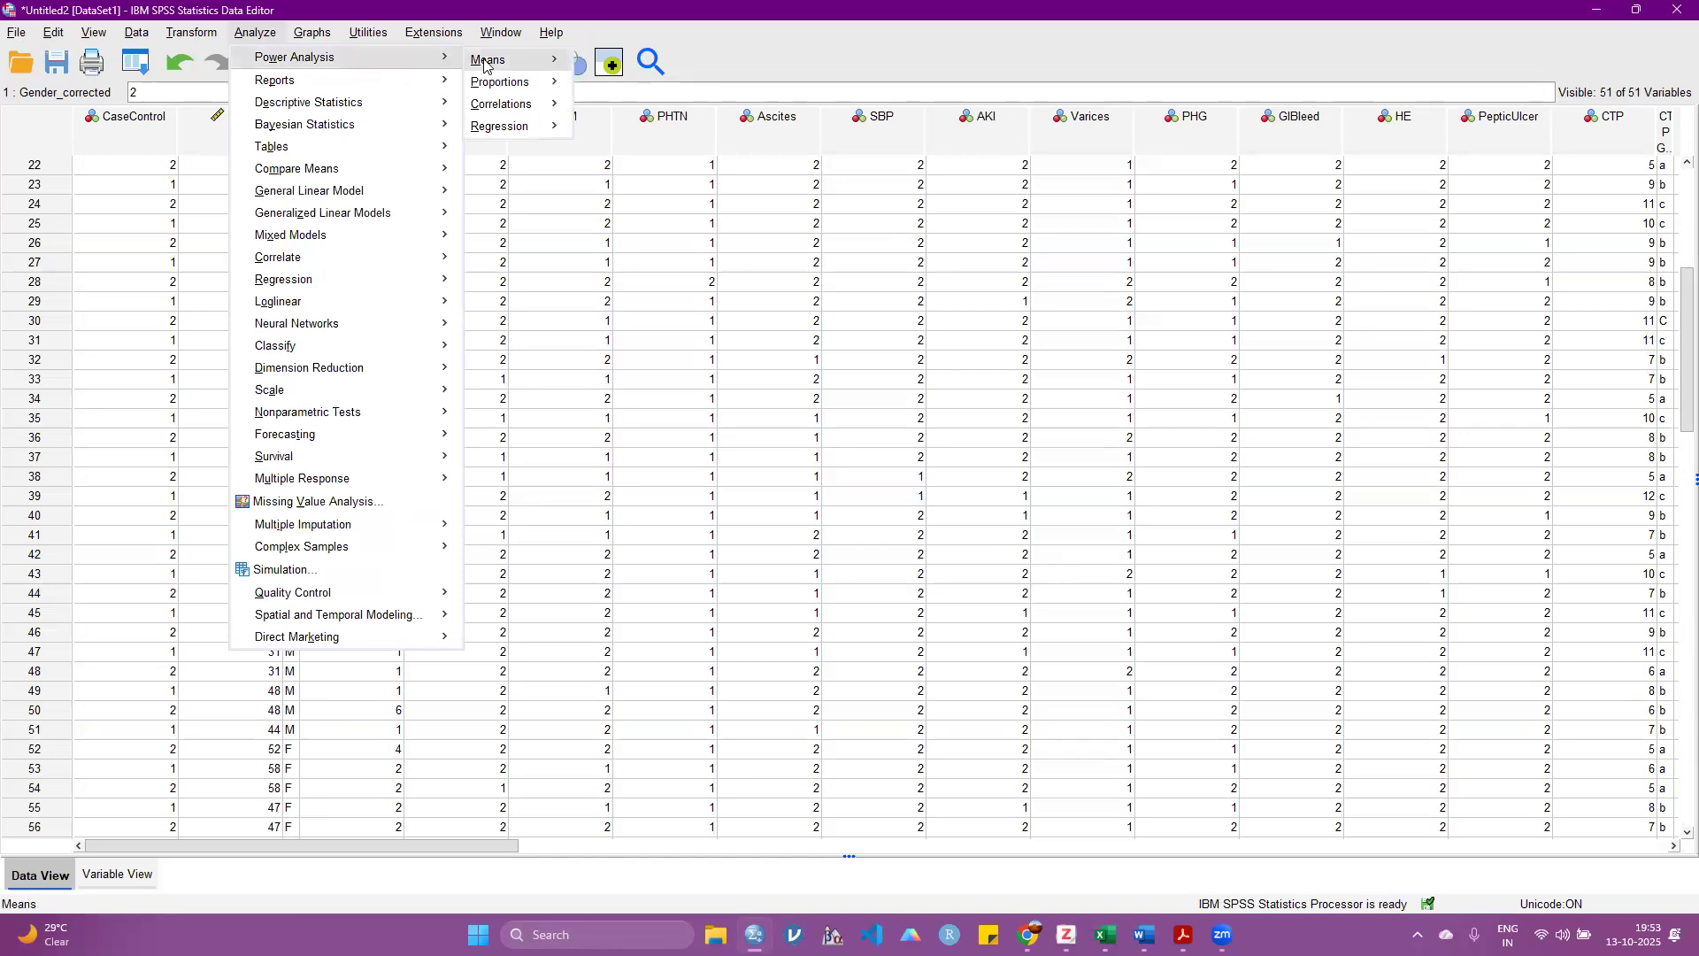
pyautogui.moveTo(485, 65)
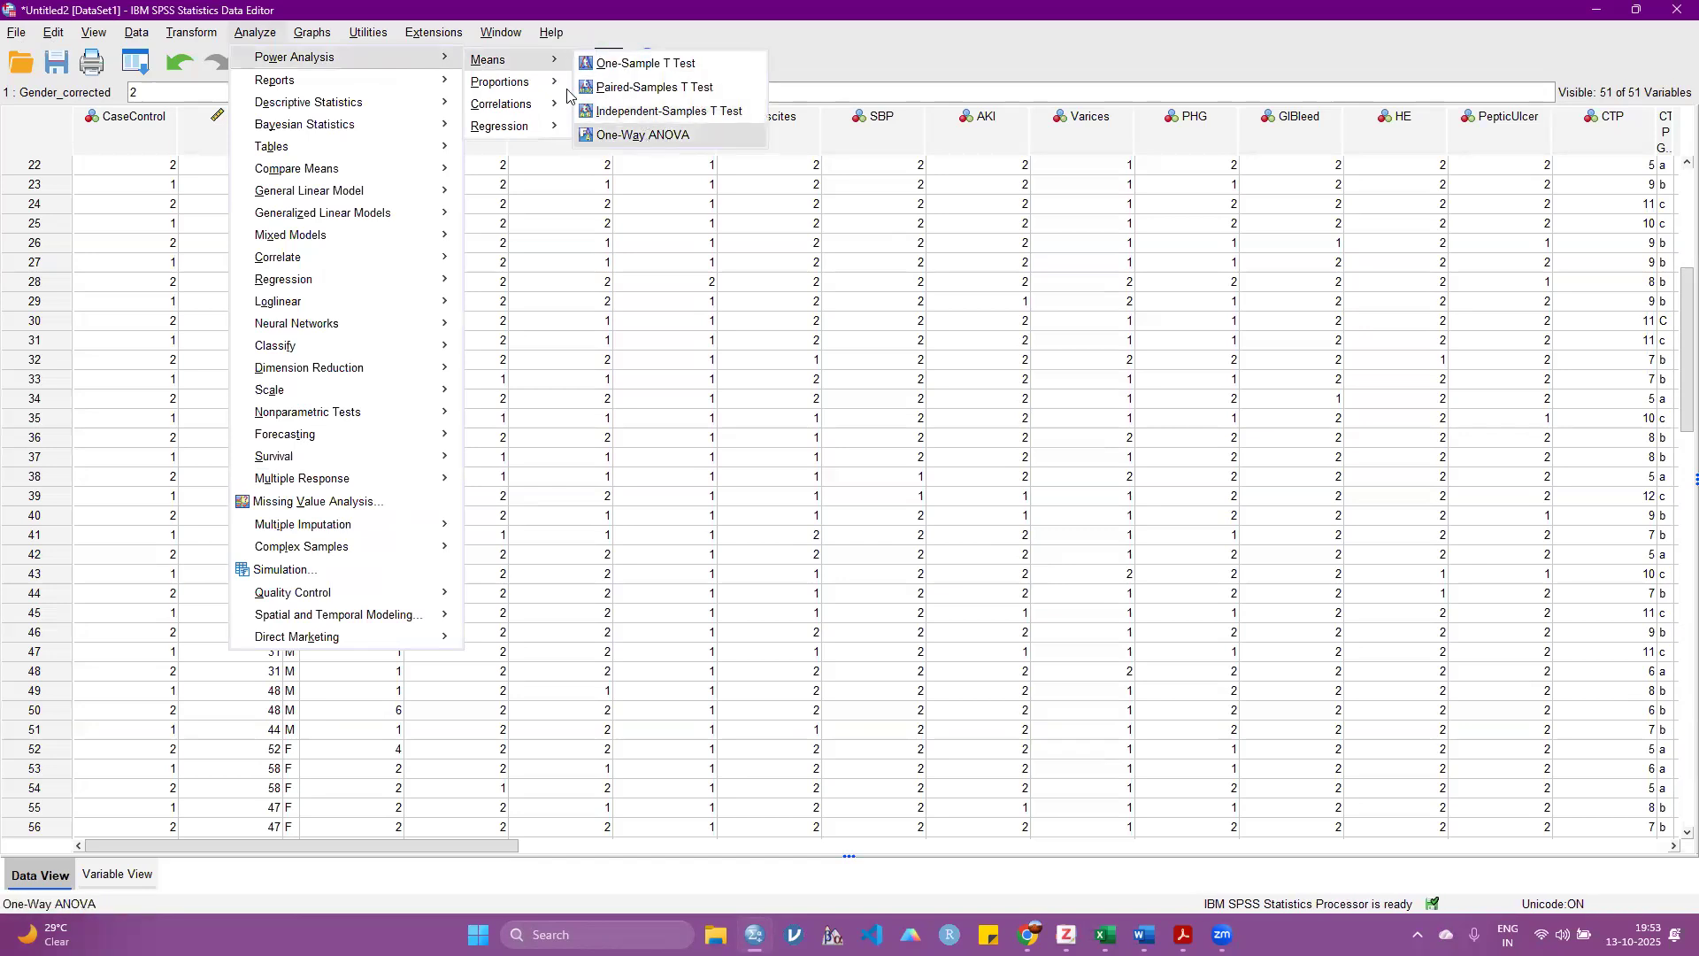
pyautogui.moveTo(553, 84)
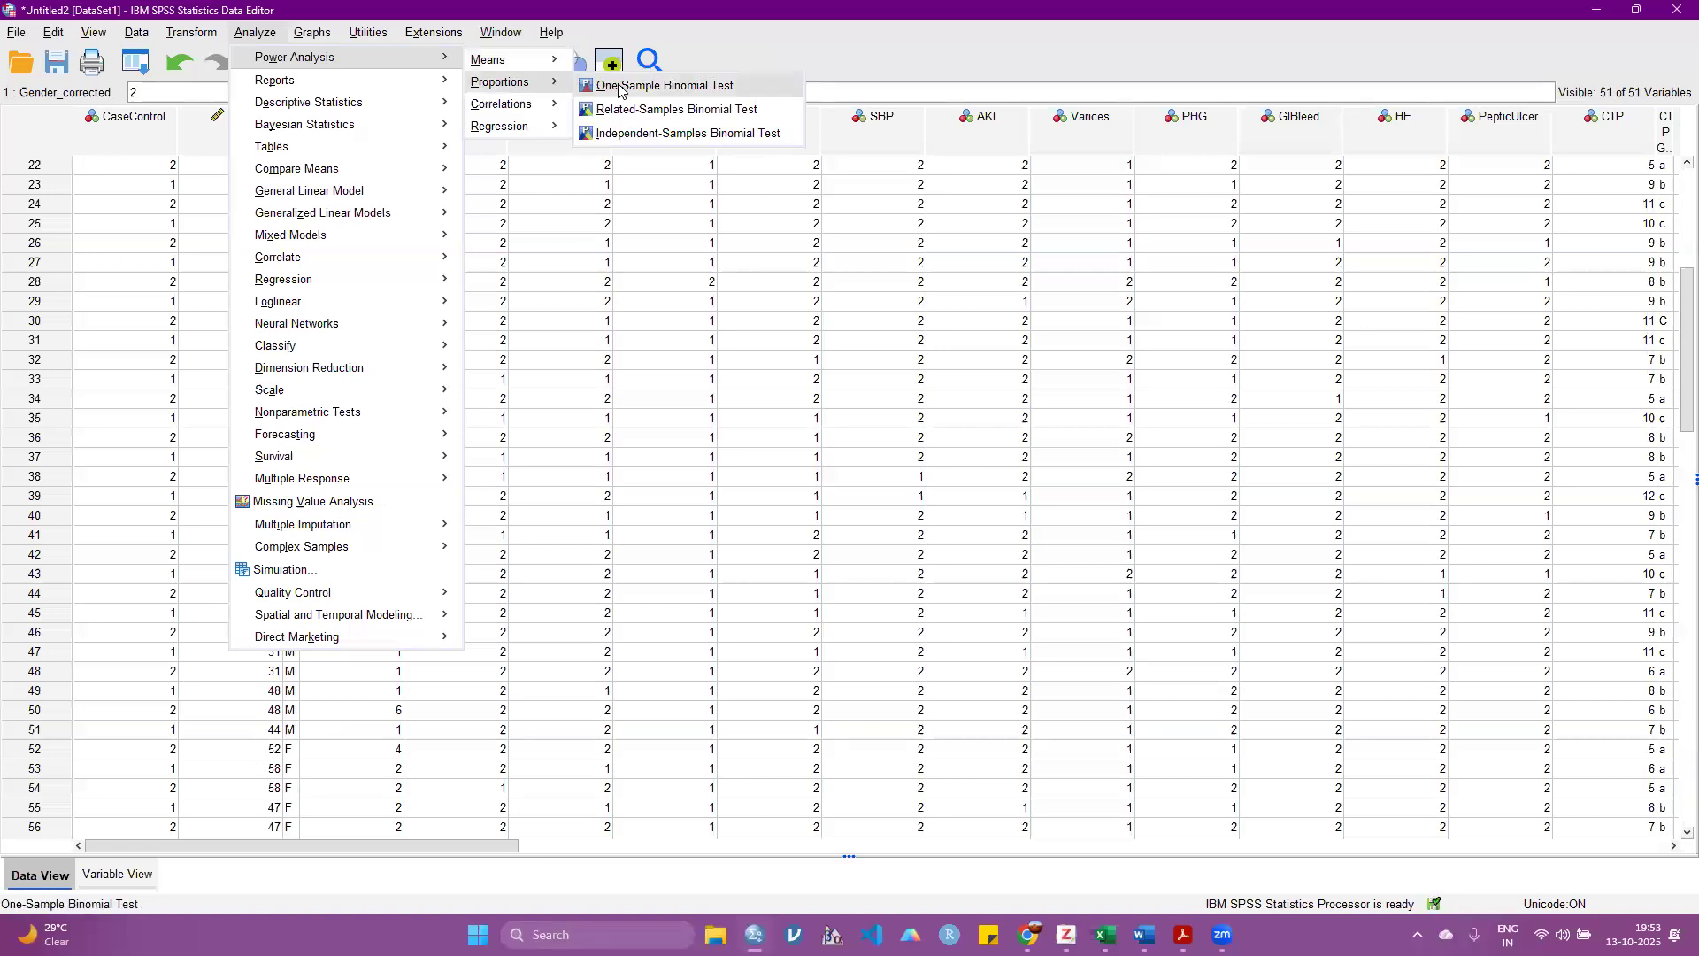
pyautogui.click(626, 87)
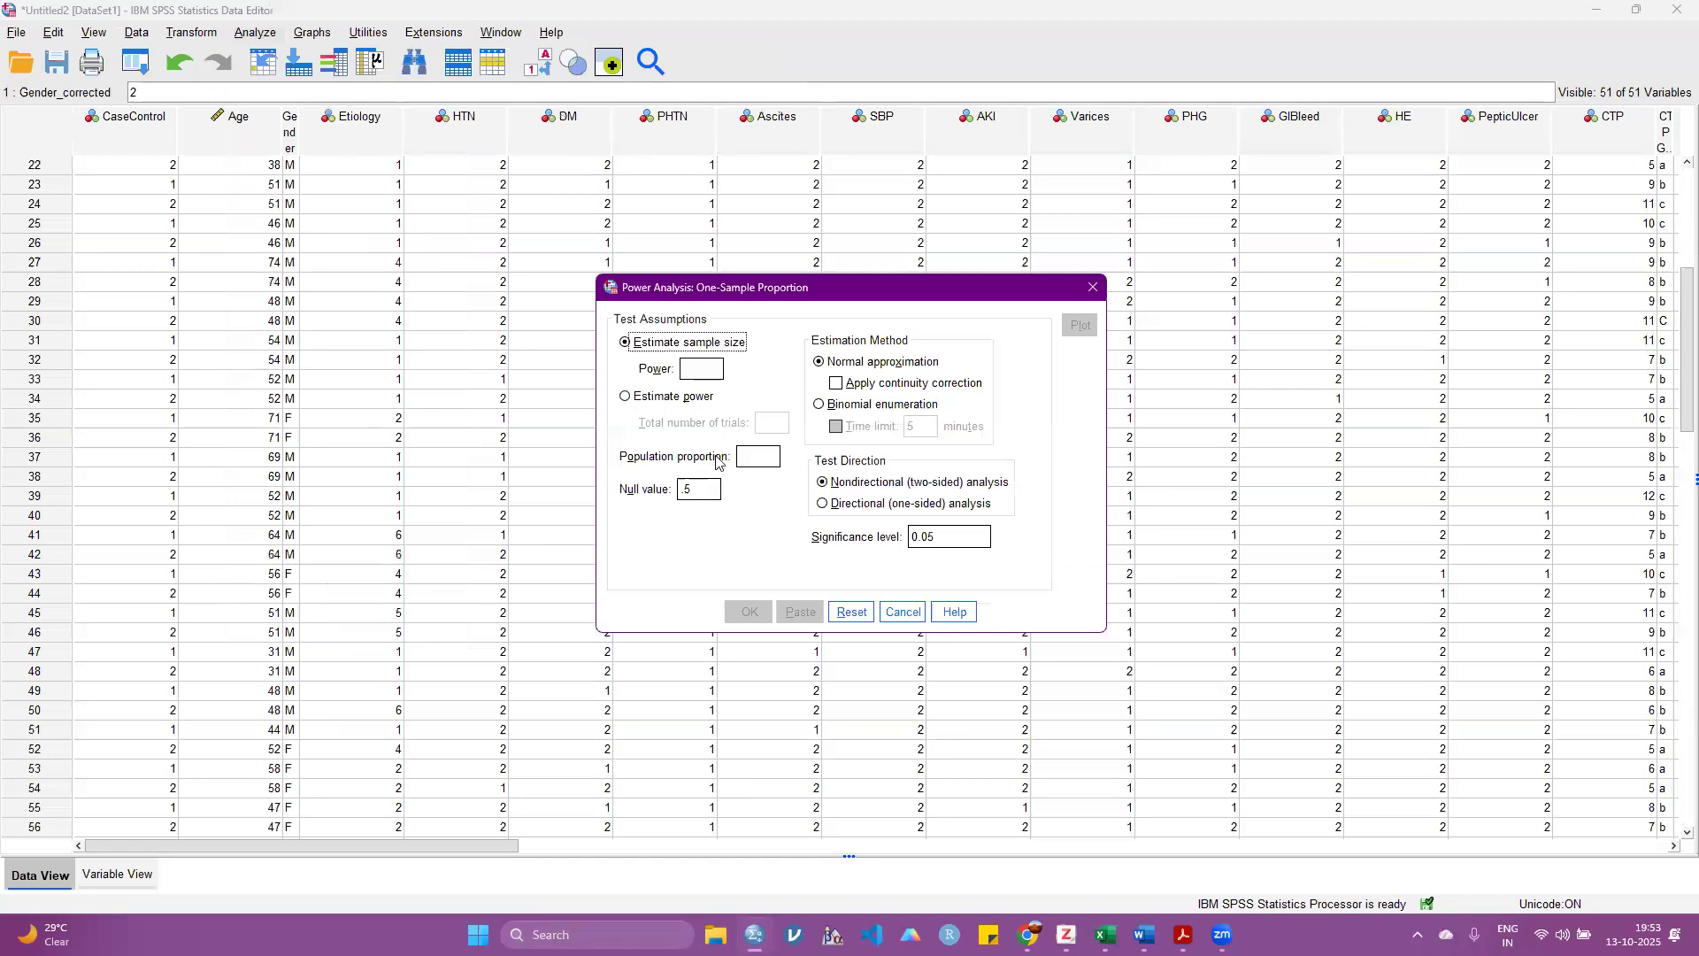
pyautogui.click(753, 458)
pyautogui.write('25')
pyautogui.click(701, 369)
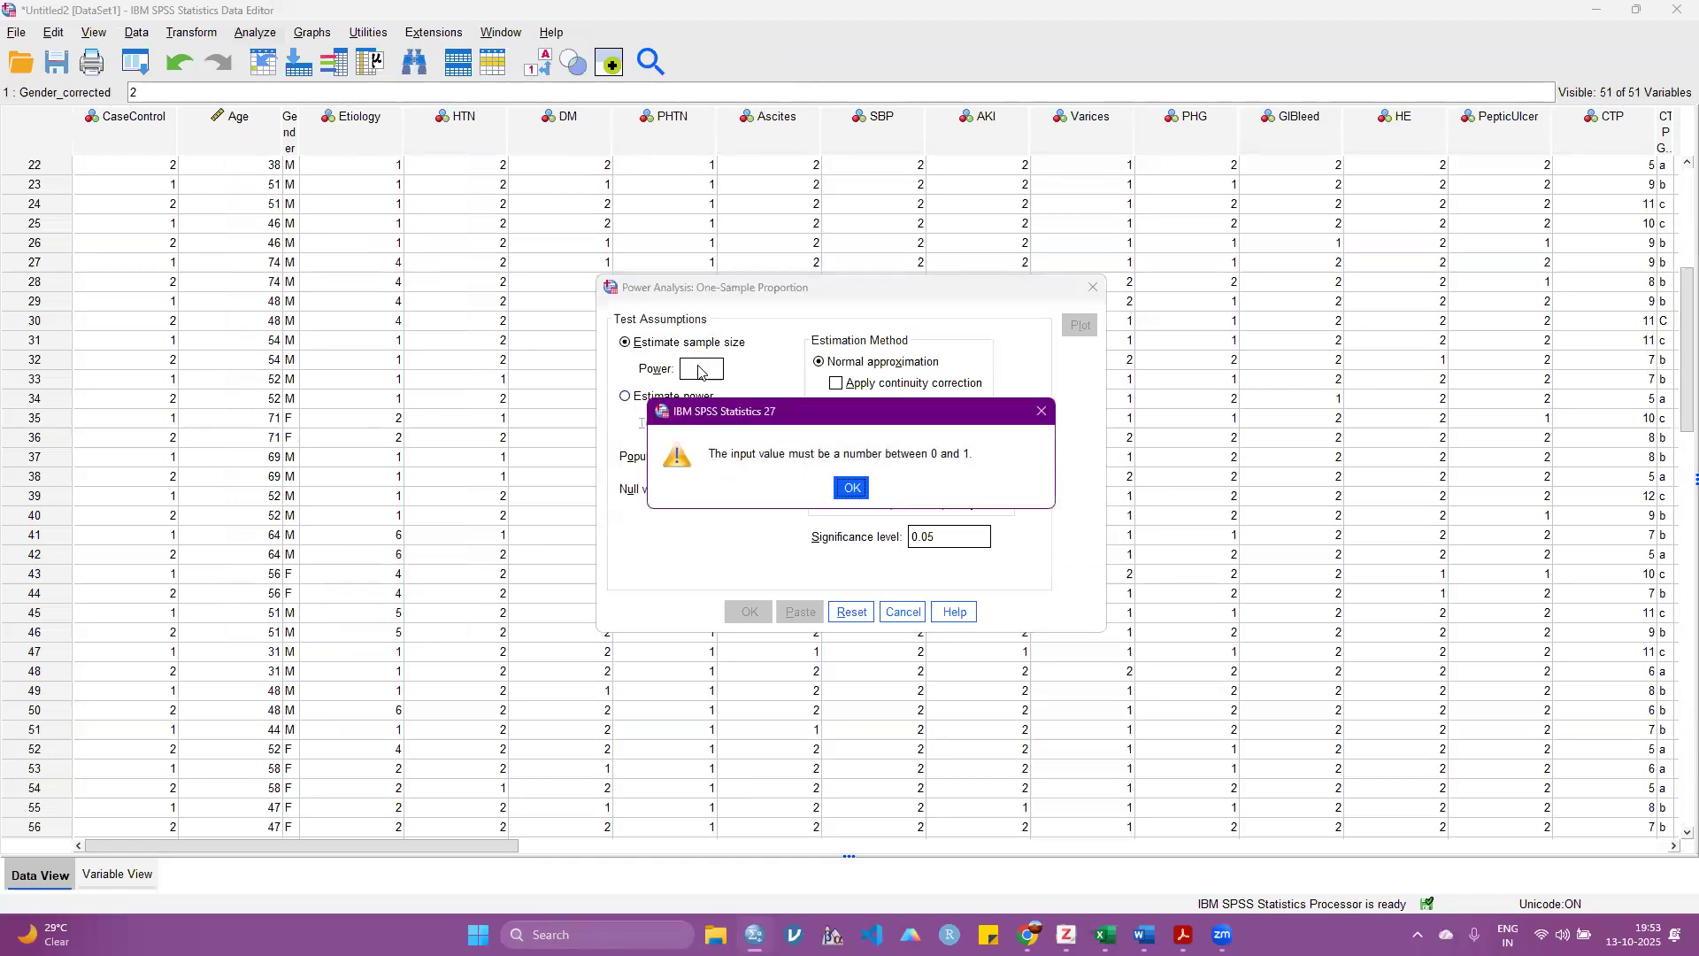
pyautogui.click(843, 484)
# Step: Set the population proportion to 0.80 and try to run the power analysis with a power of 80
pyautogui.write('00.80')
pyautogui.press('BackSpace')
pyautogui.press('BackSpace')
pyautogui.press('BackSpace')
pyautogui.press('BackSpace')
pyautogui.write('.80')
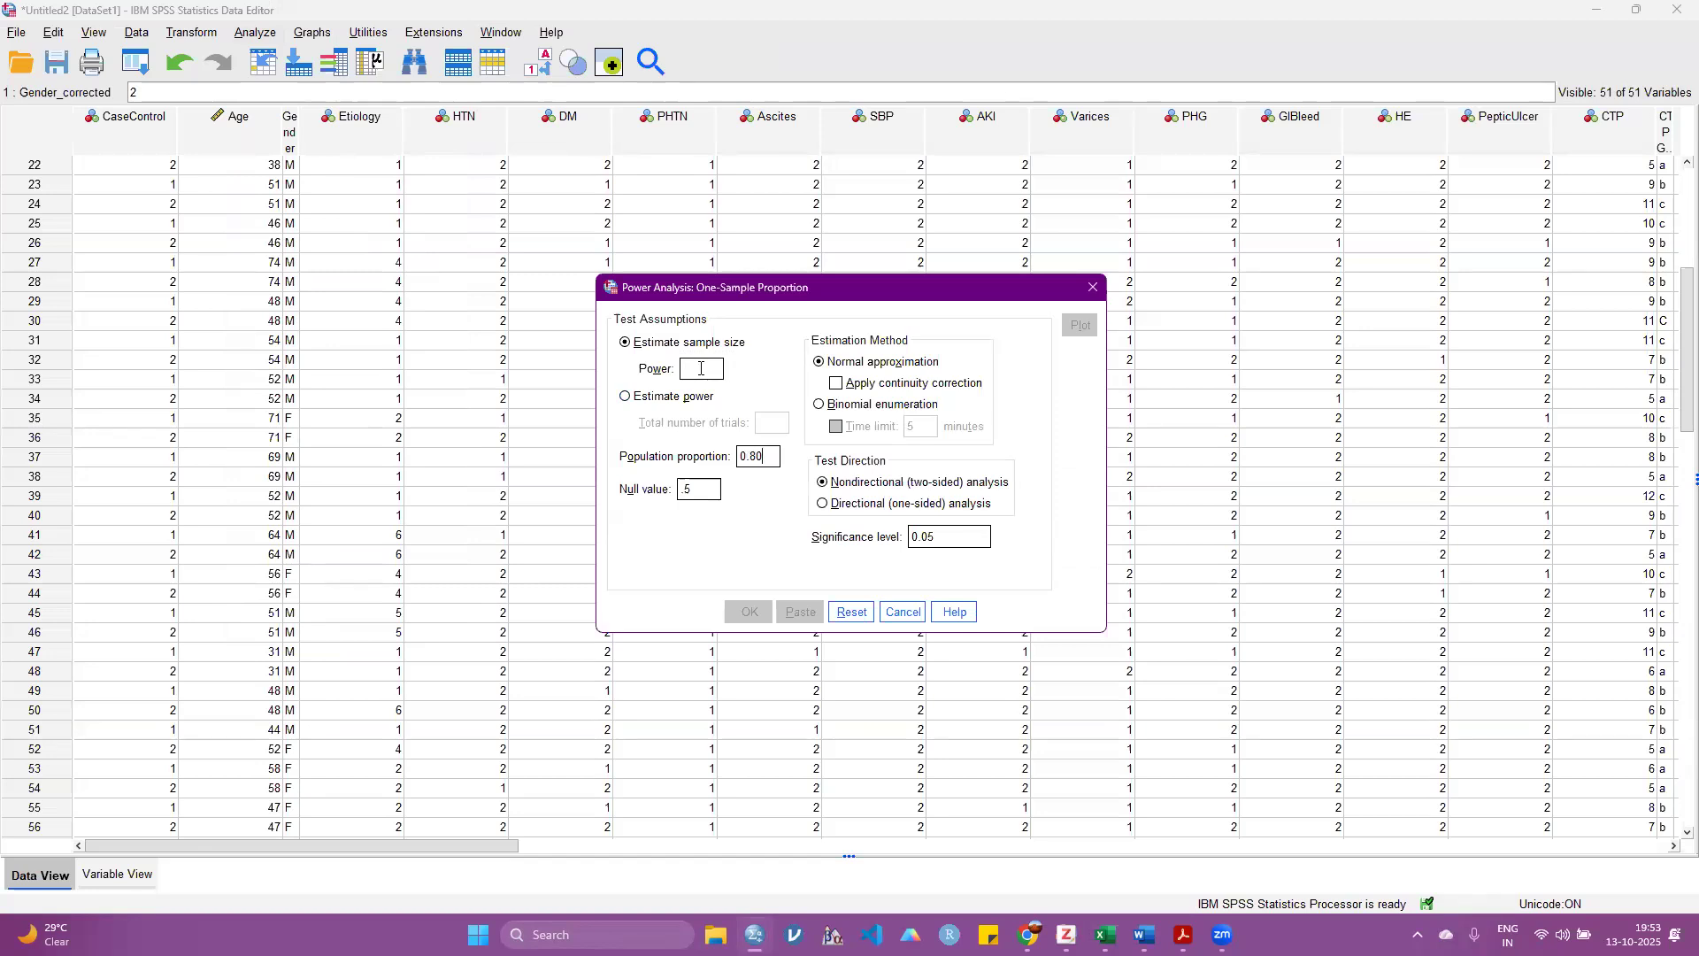
pyautogui.write('80')
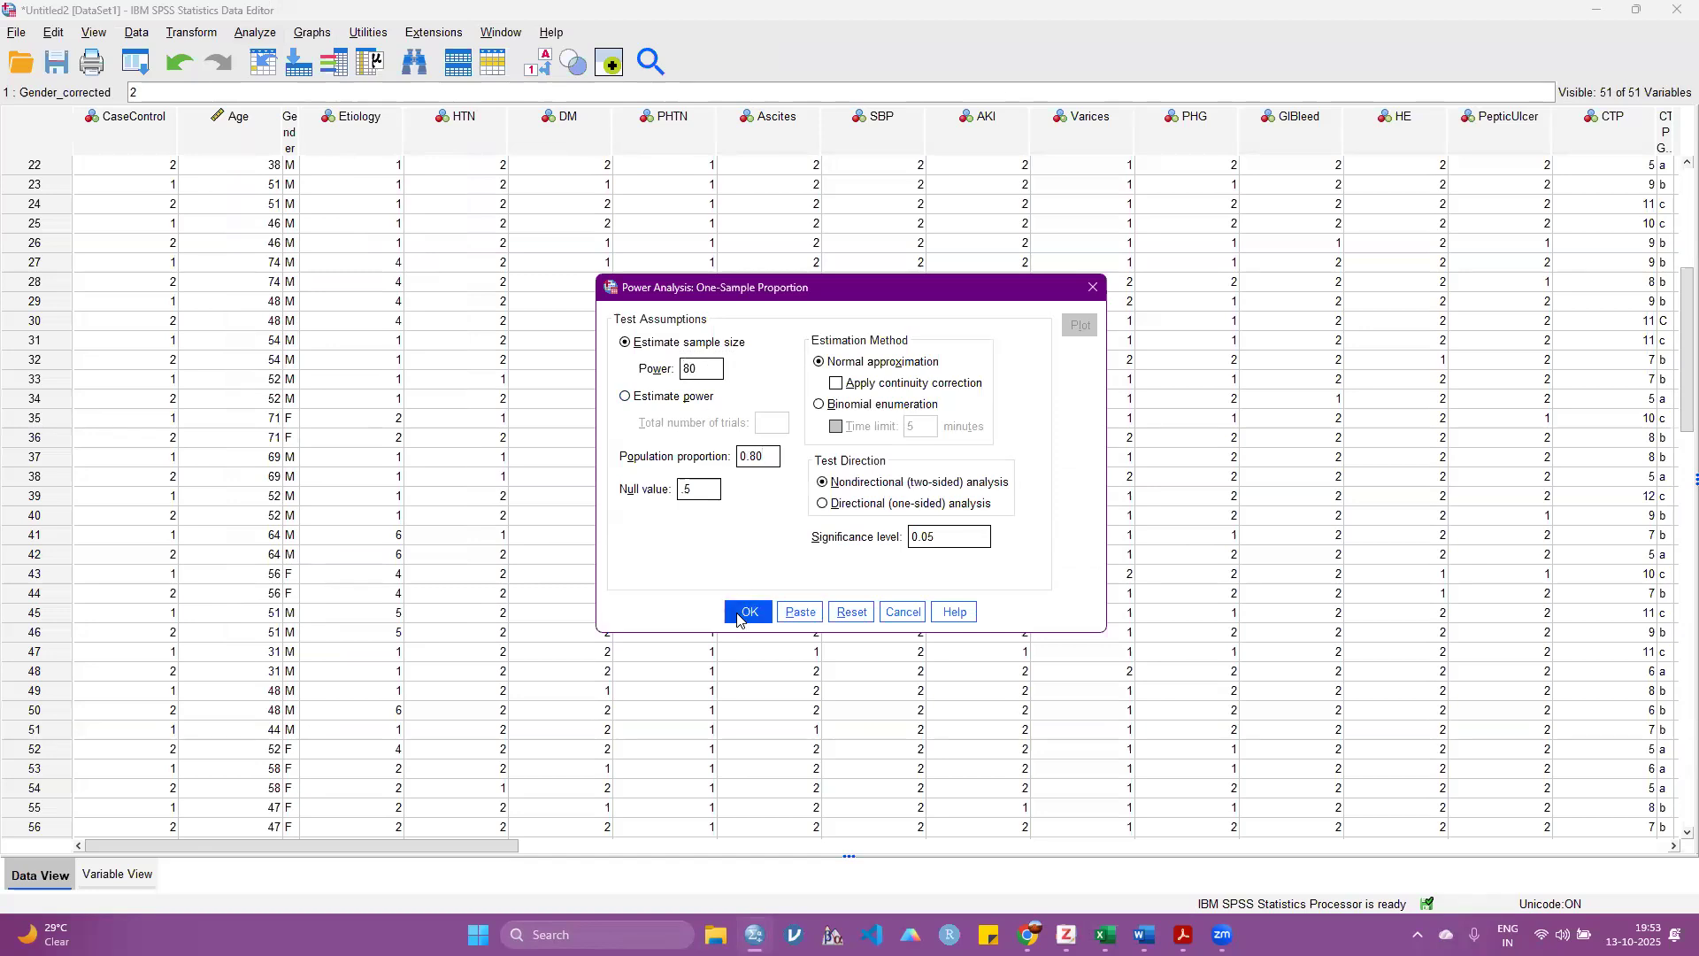
pyautogui.click(747, 613)
pyautogui.click(850, 488)
# Step: Run the sample size estimate for one proportion with power 0.80 and population proportion 0.25
pyautogui.click(651, 397)
pyautogui.click(657, 344)
pyautogui.click(698, 370)
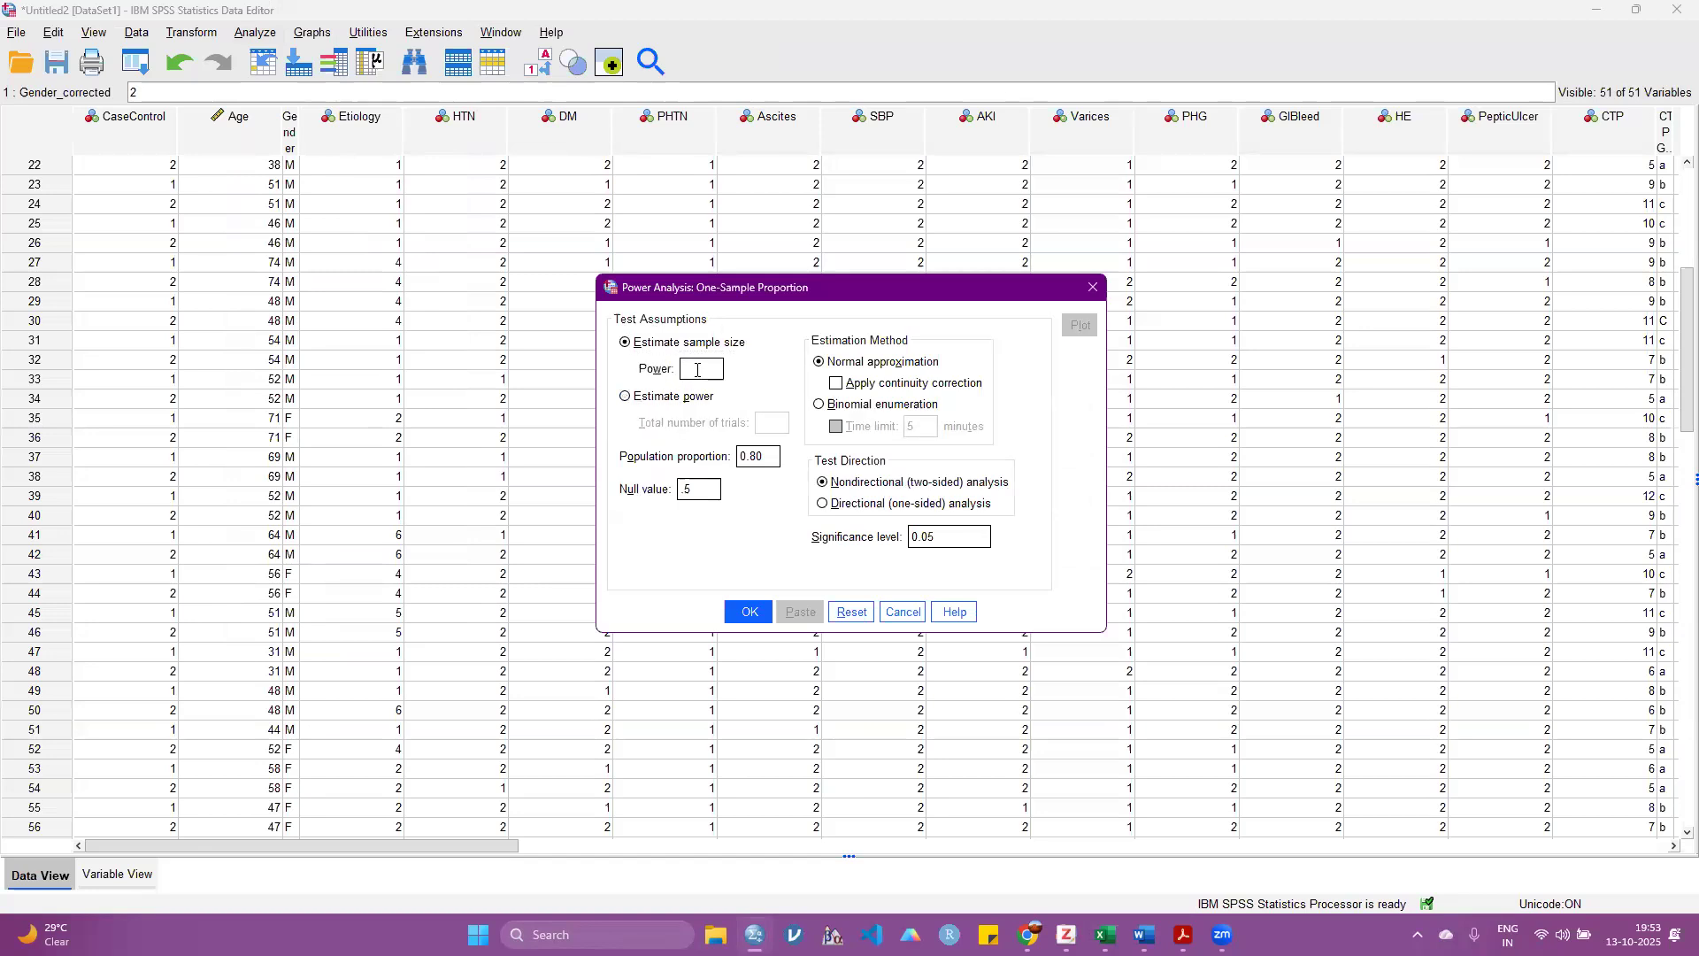
pyautogui.write('0.80')
pyautogui.press('BackSpace')
pyautogui.press('BackSpace')
pyautogui.write('25')
pyautogui.click(748, 611)
pyautogui.scroll(-1, 594, 820)
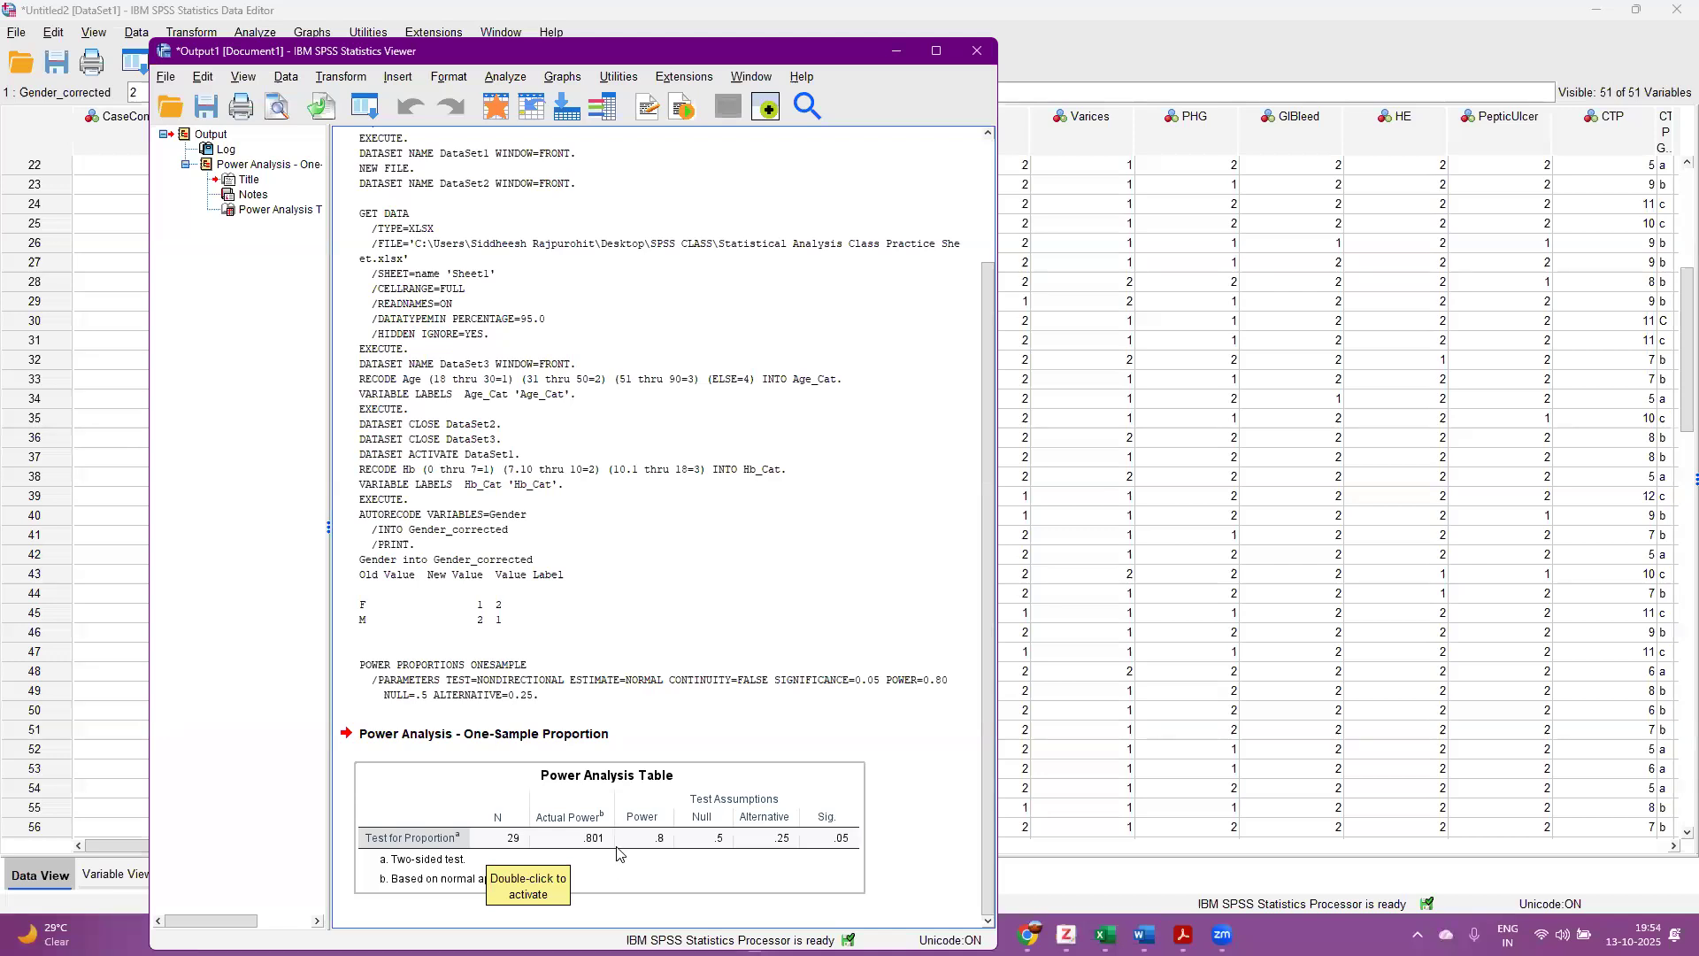
# Step: Delete the Power Analysis Table from the output and return to the dataset
pyautogui.click(792, 803)
pyautogui.press('Delete')
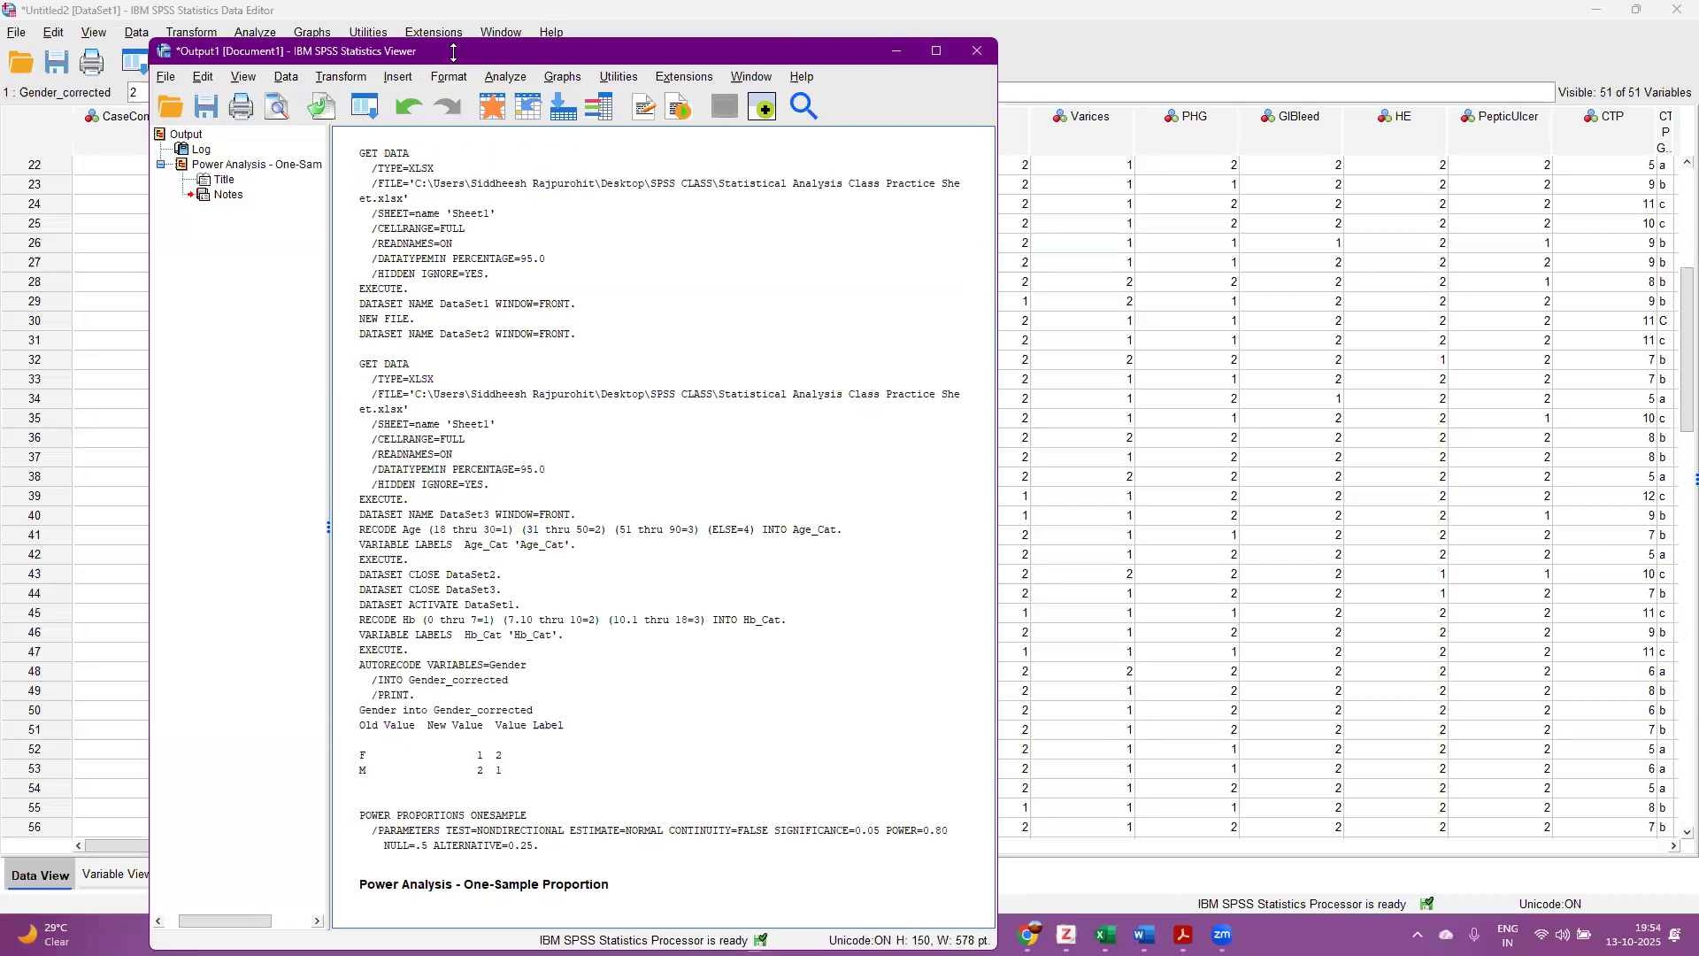
pyautogui.click(393, 13)
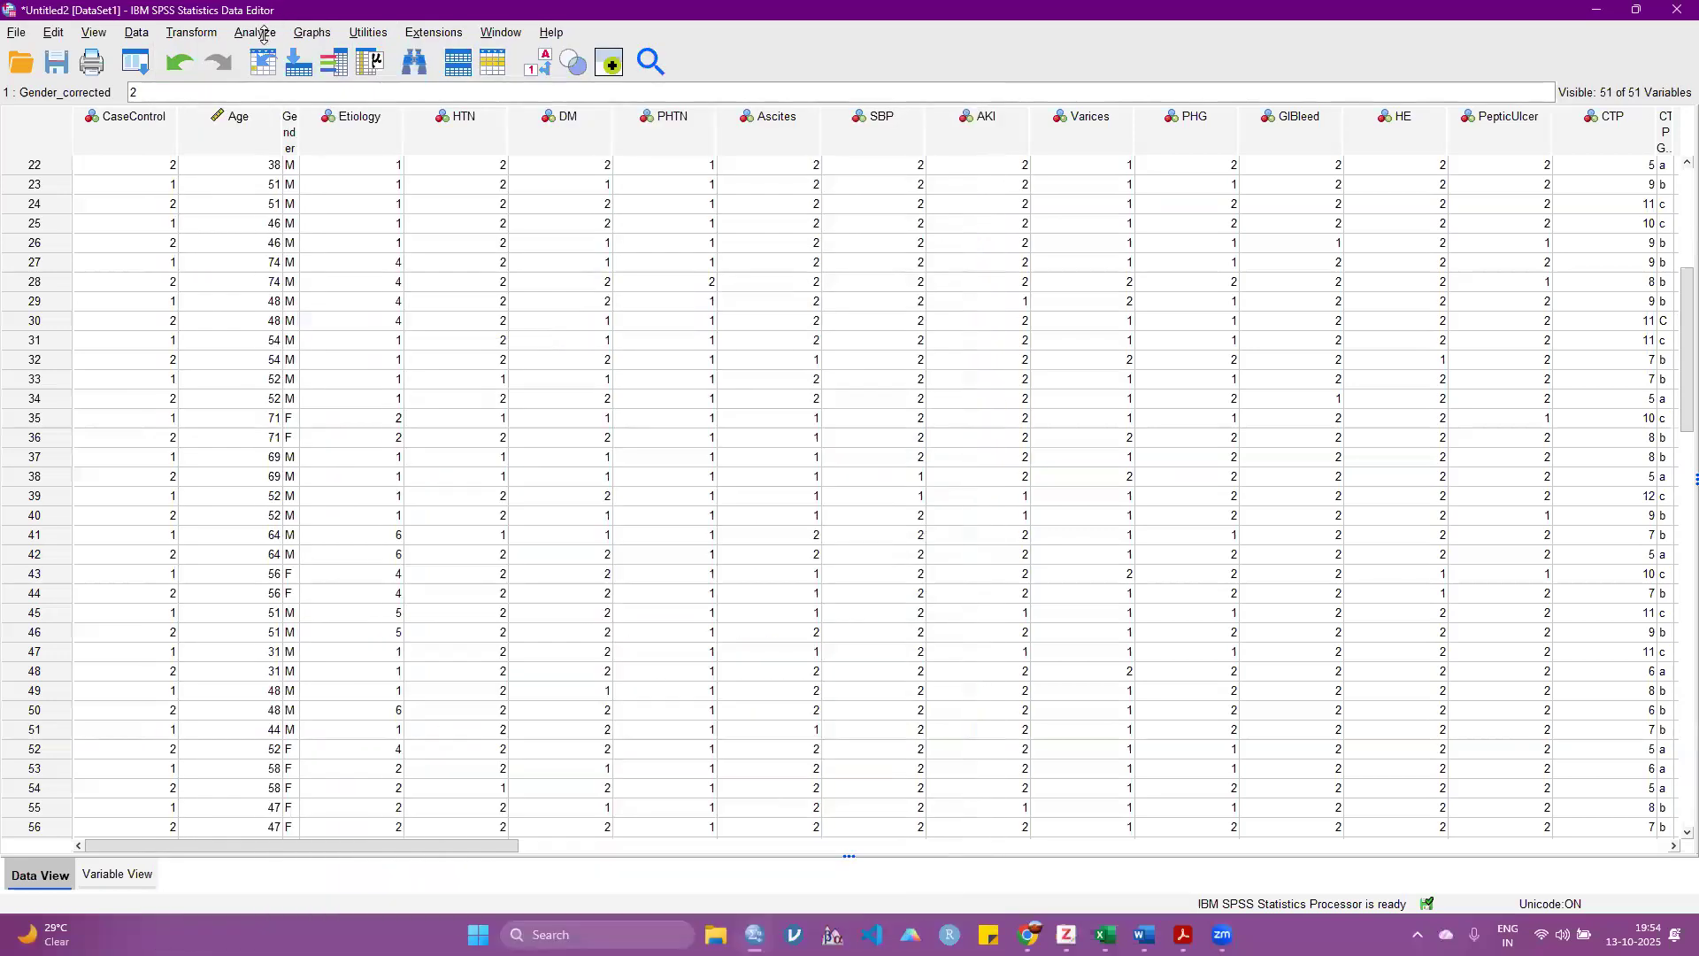
# Step: Add Case/Control, all nominal variables from Gender through MELD, Hb_Cat and Gender_corrected to a Frequencies analysis, leaving out Age
pyautogui.click(263, 35)
pyautogui.moveTo(318, 106)
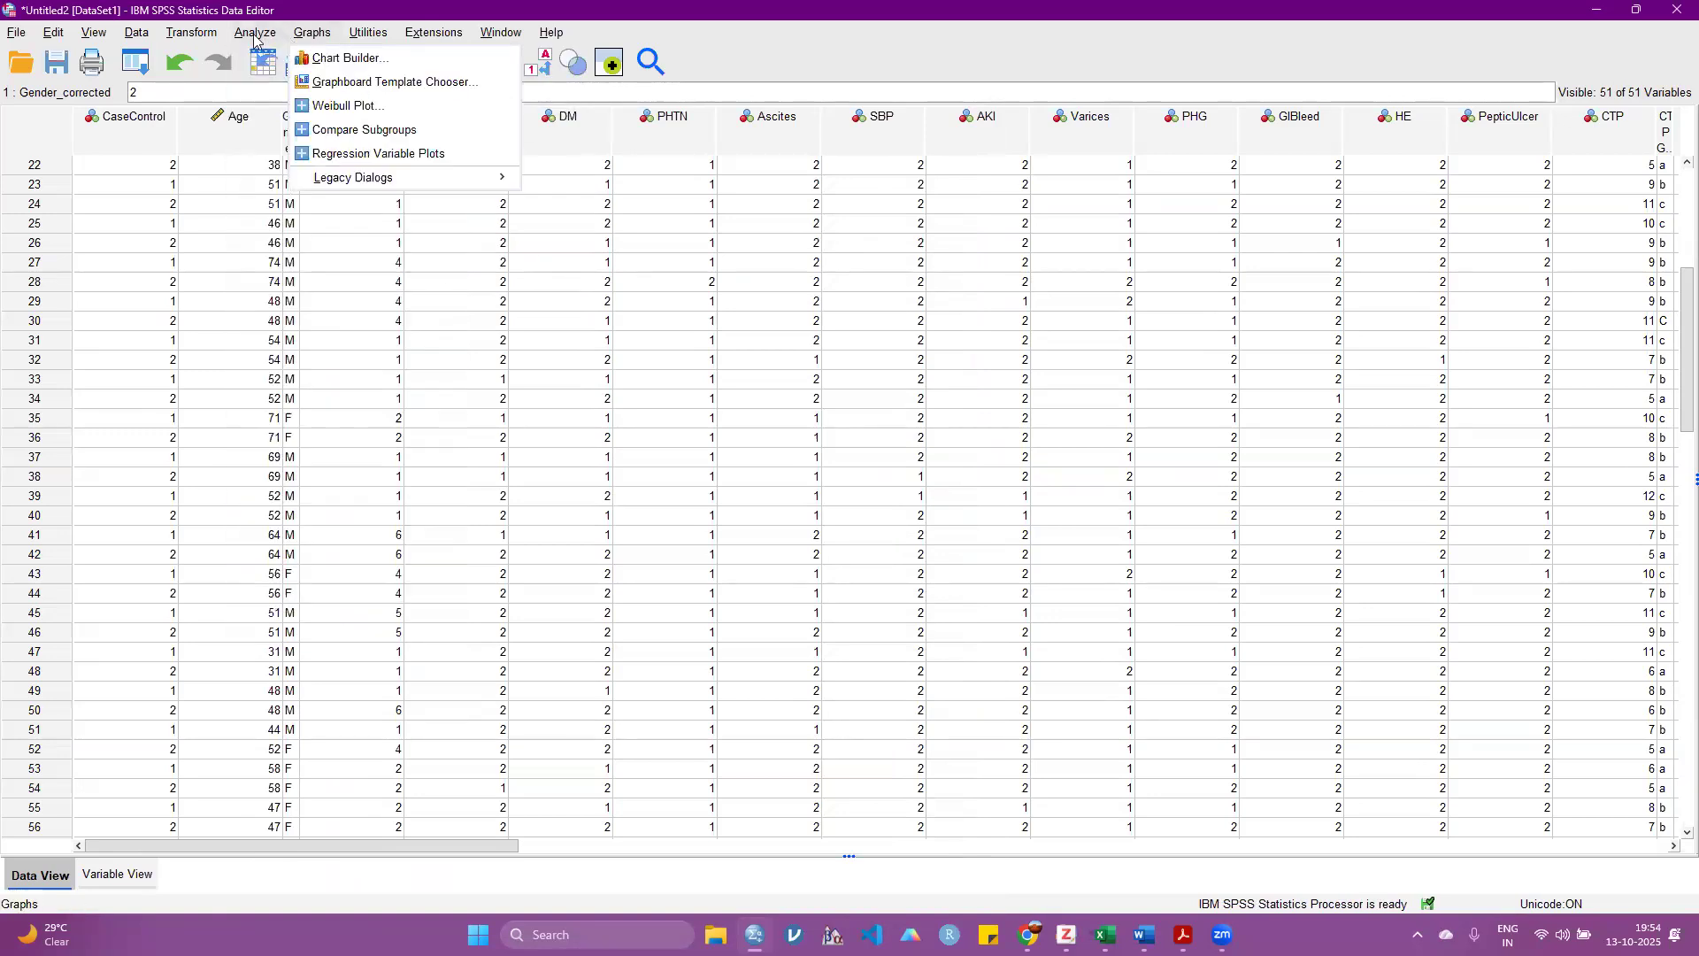
pyautogui.moveTo(255, 36)
pyautogui.moveTo(398, 103)
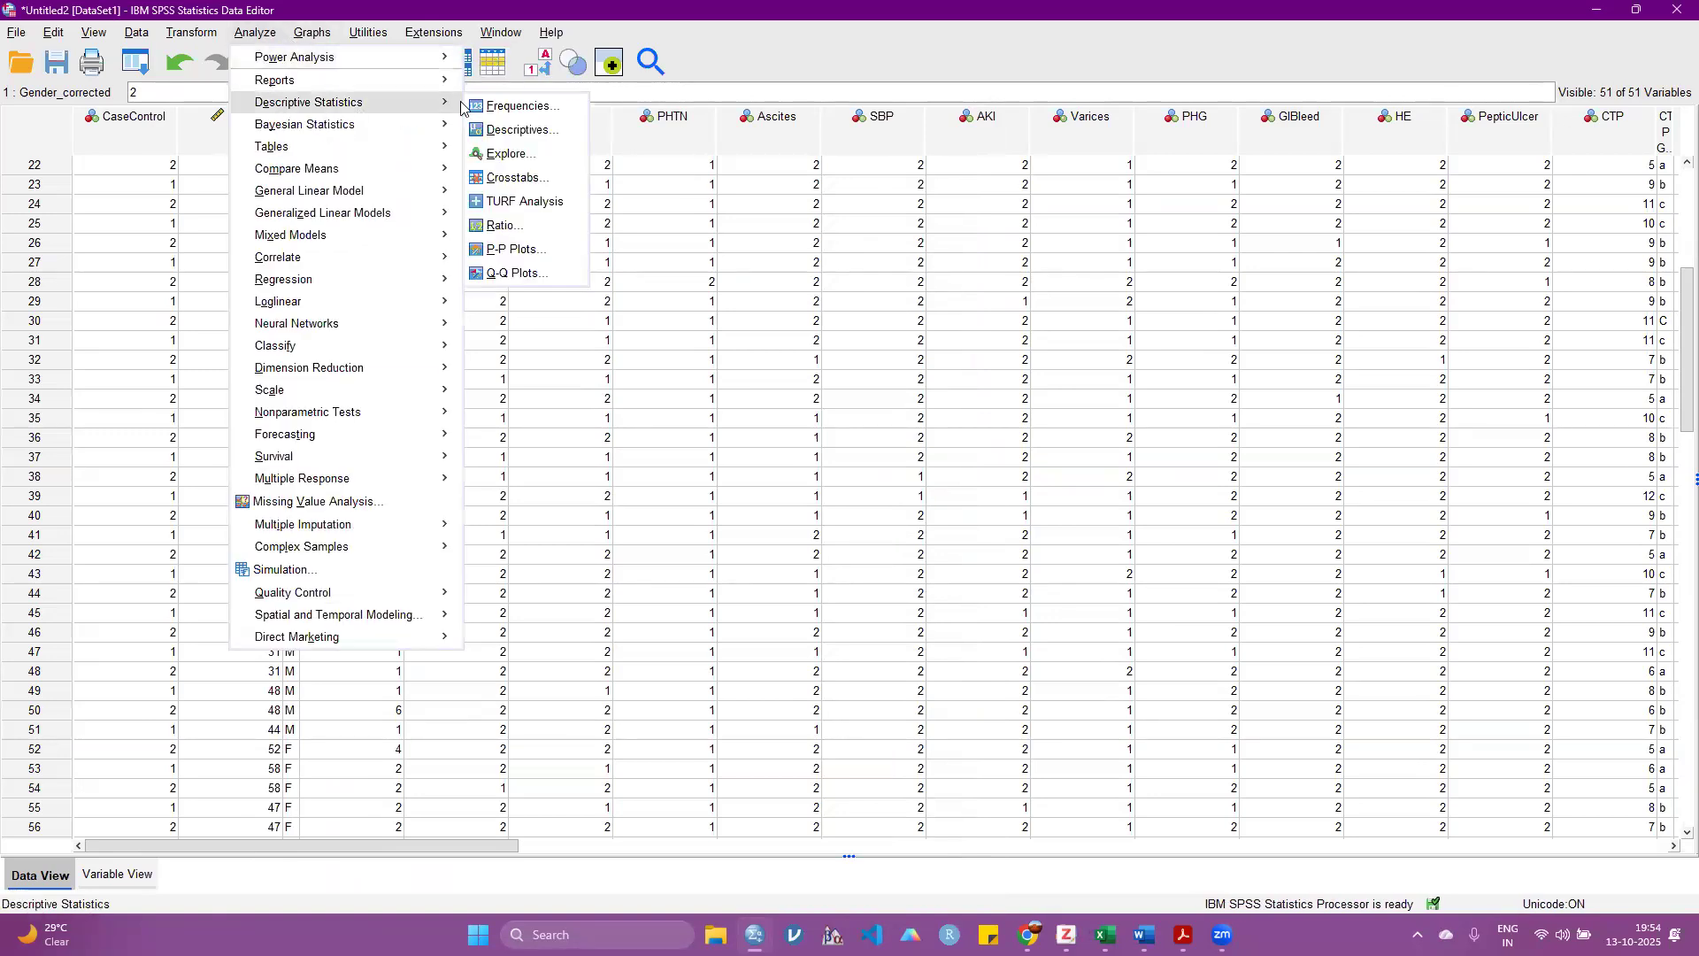
pyautogui.click(511, 106)
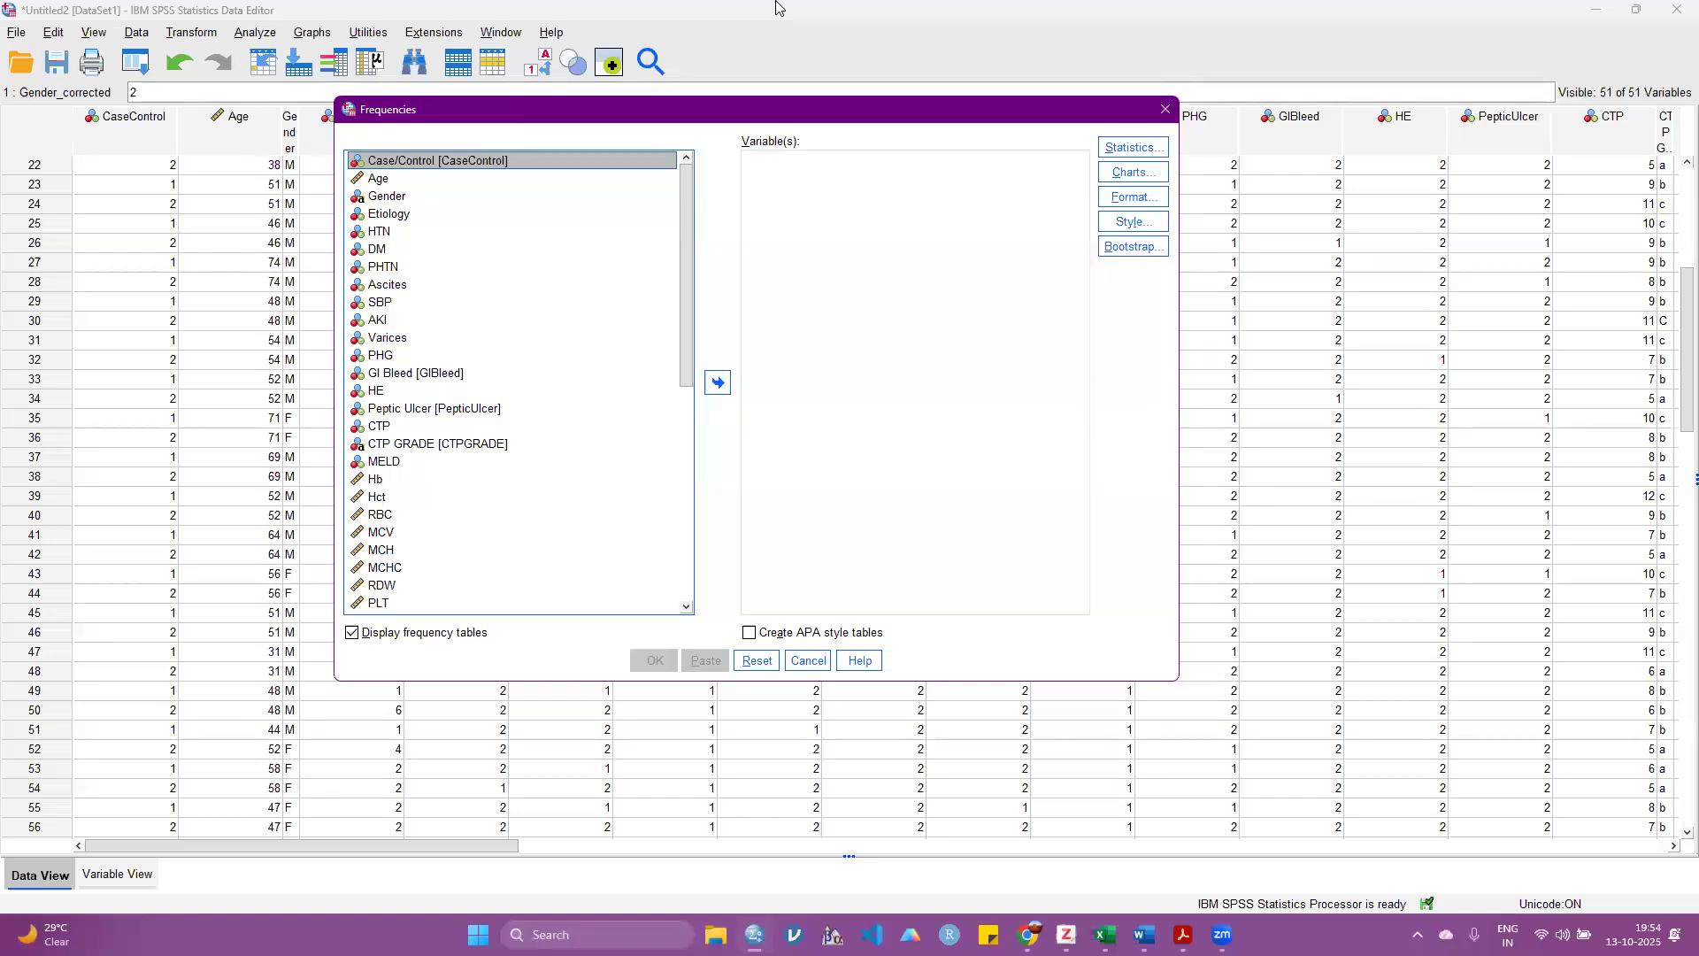
pyautogui.click(1128, 468)
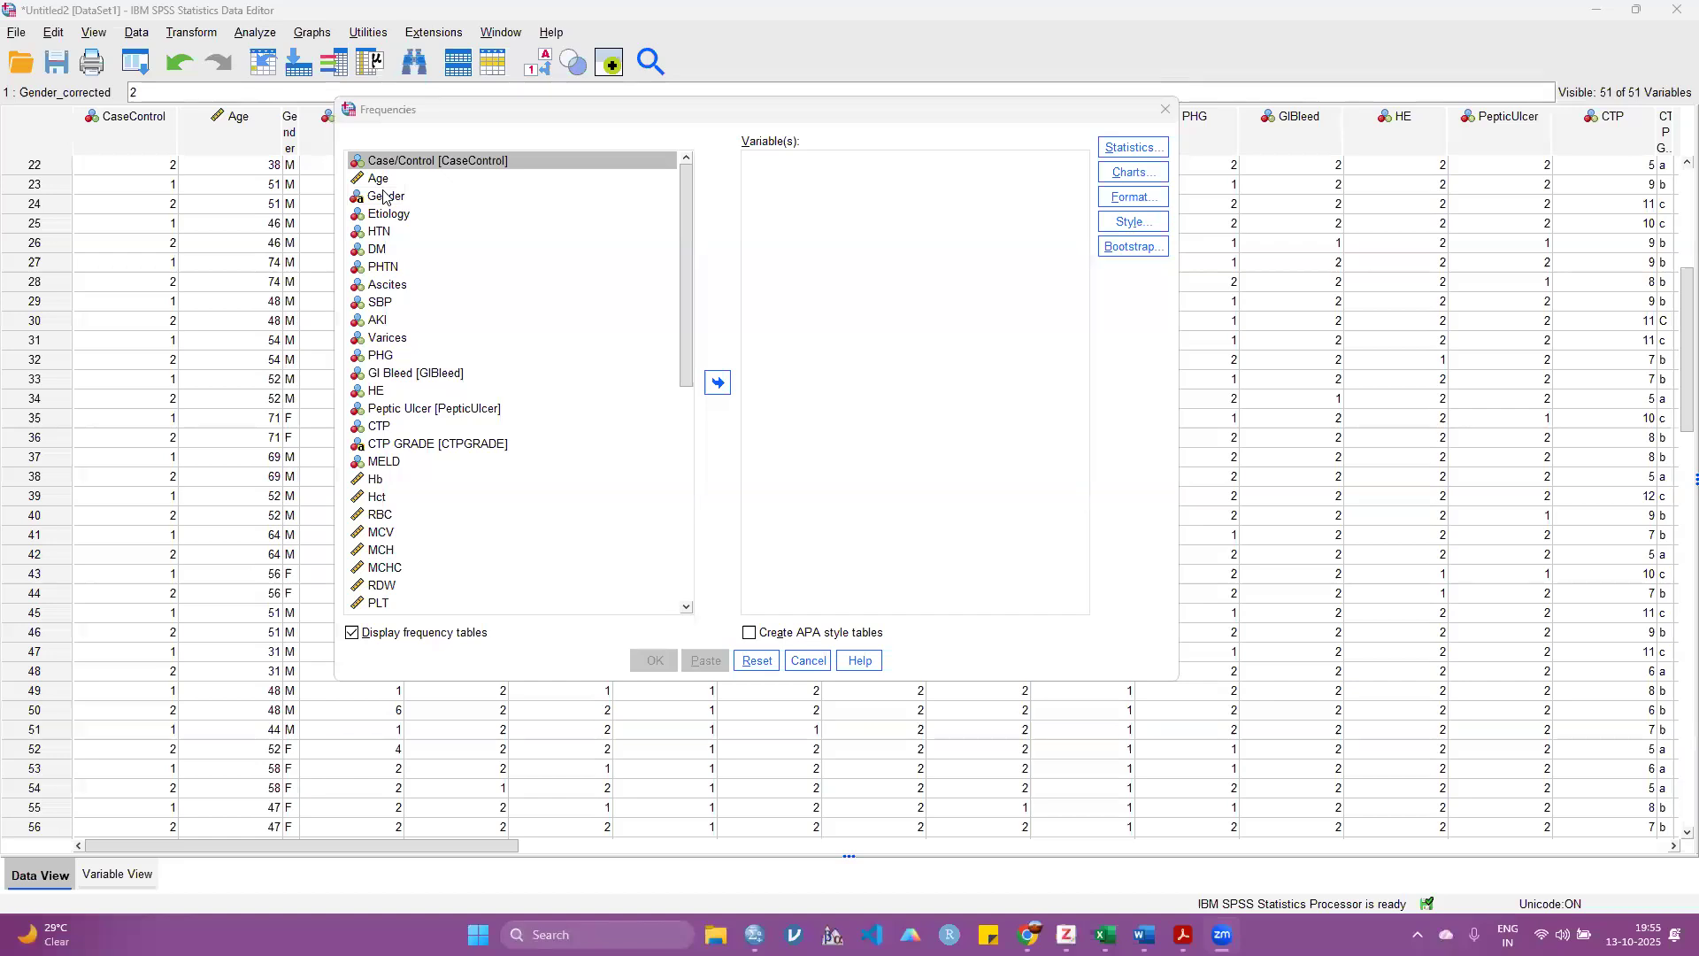
pyautogui.click(382, 163)
pyautogui.keyDown('ctrl'); pyautogui.click(387, 196); pyautogui.keyUp('ctrl')
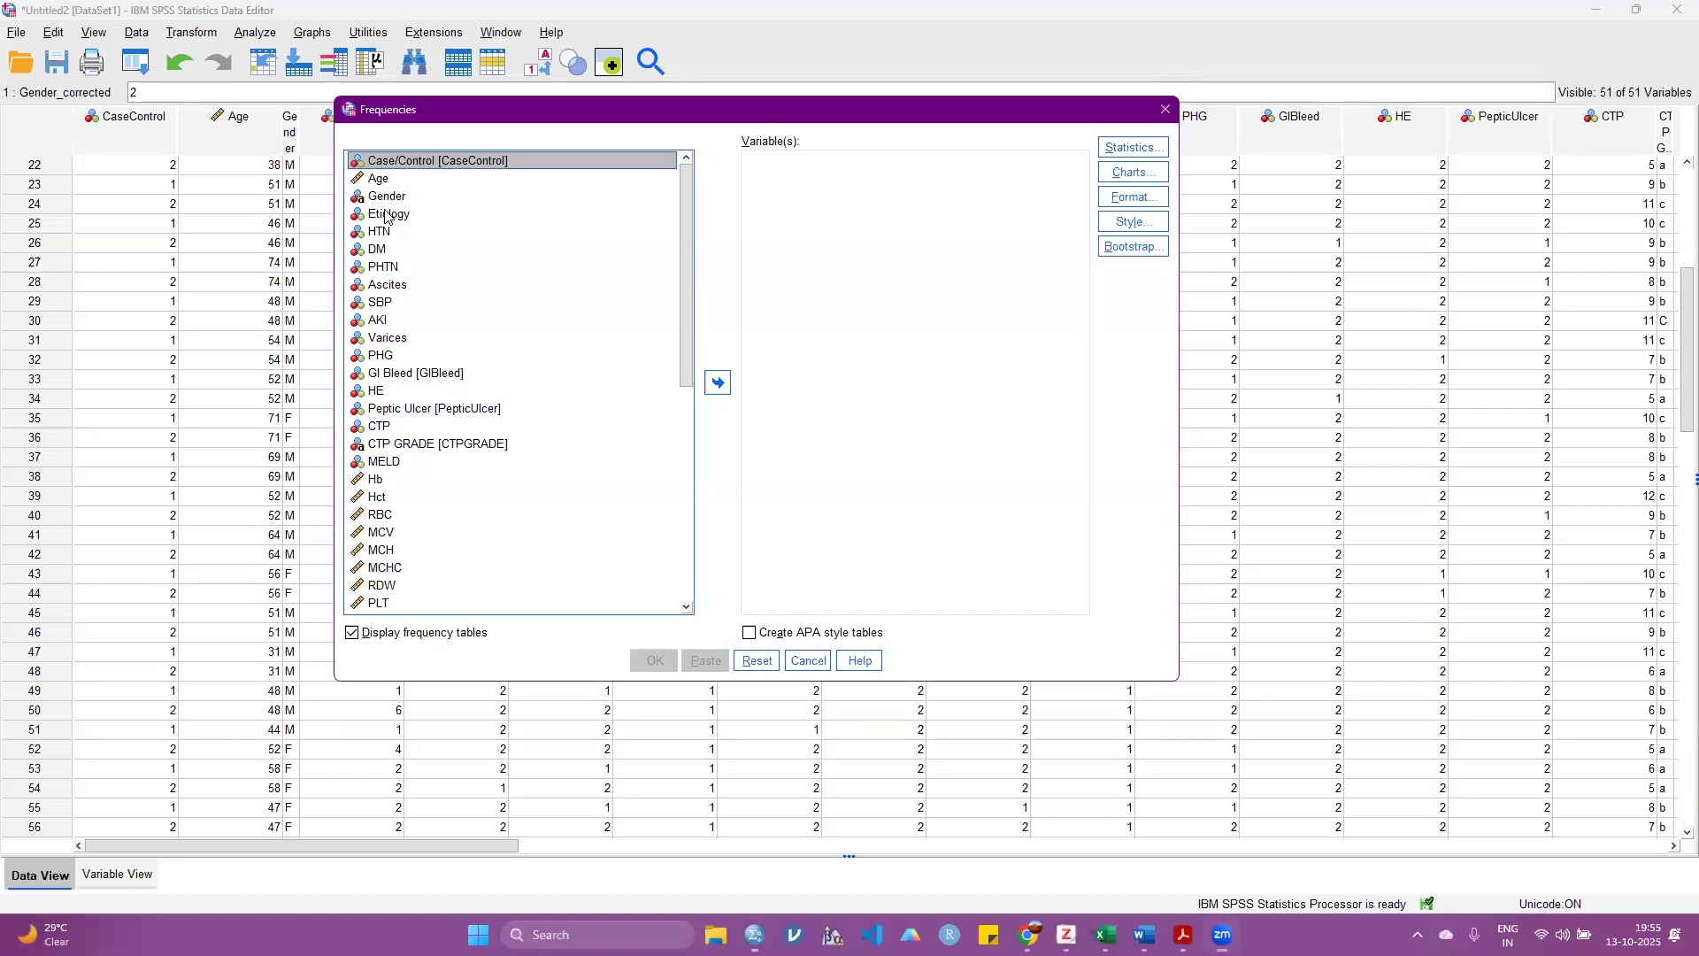
pyautogui.keyDown('ctrl'); pyautogui.click(389, 215); pyautogui.keyUp('ctrl')
pyautogui.keyDown('ctrl'); pyautogui.click(389, 233); pyautogui.keyUp('ctrl')
pyautogui.keyDown('ctrl'); pyautogui.click(390, 252); pyautogui.keyUp('ctrl')
pyautogui.keyDown('ctrl'); pyautogui.click(391, 267); pyautogui.keyUp('ctrl')
pyautogui.keyDown('ctrl'); pyautogui.click(392, 289); pyautogui.keyUp('ctrl')
pyautogui.keyDown('ctrl'); pyautogui.click(388, 306); pyautogui.keyUp('ctrl')
pyautogui.keyDown('ctrl'); pyautogui.click(384, 322); pyautogui.keyUp('ctrl')
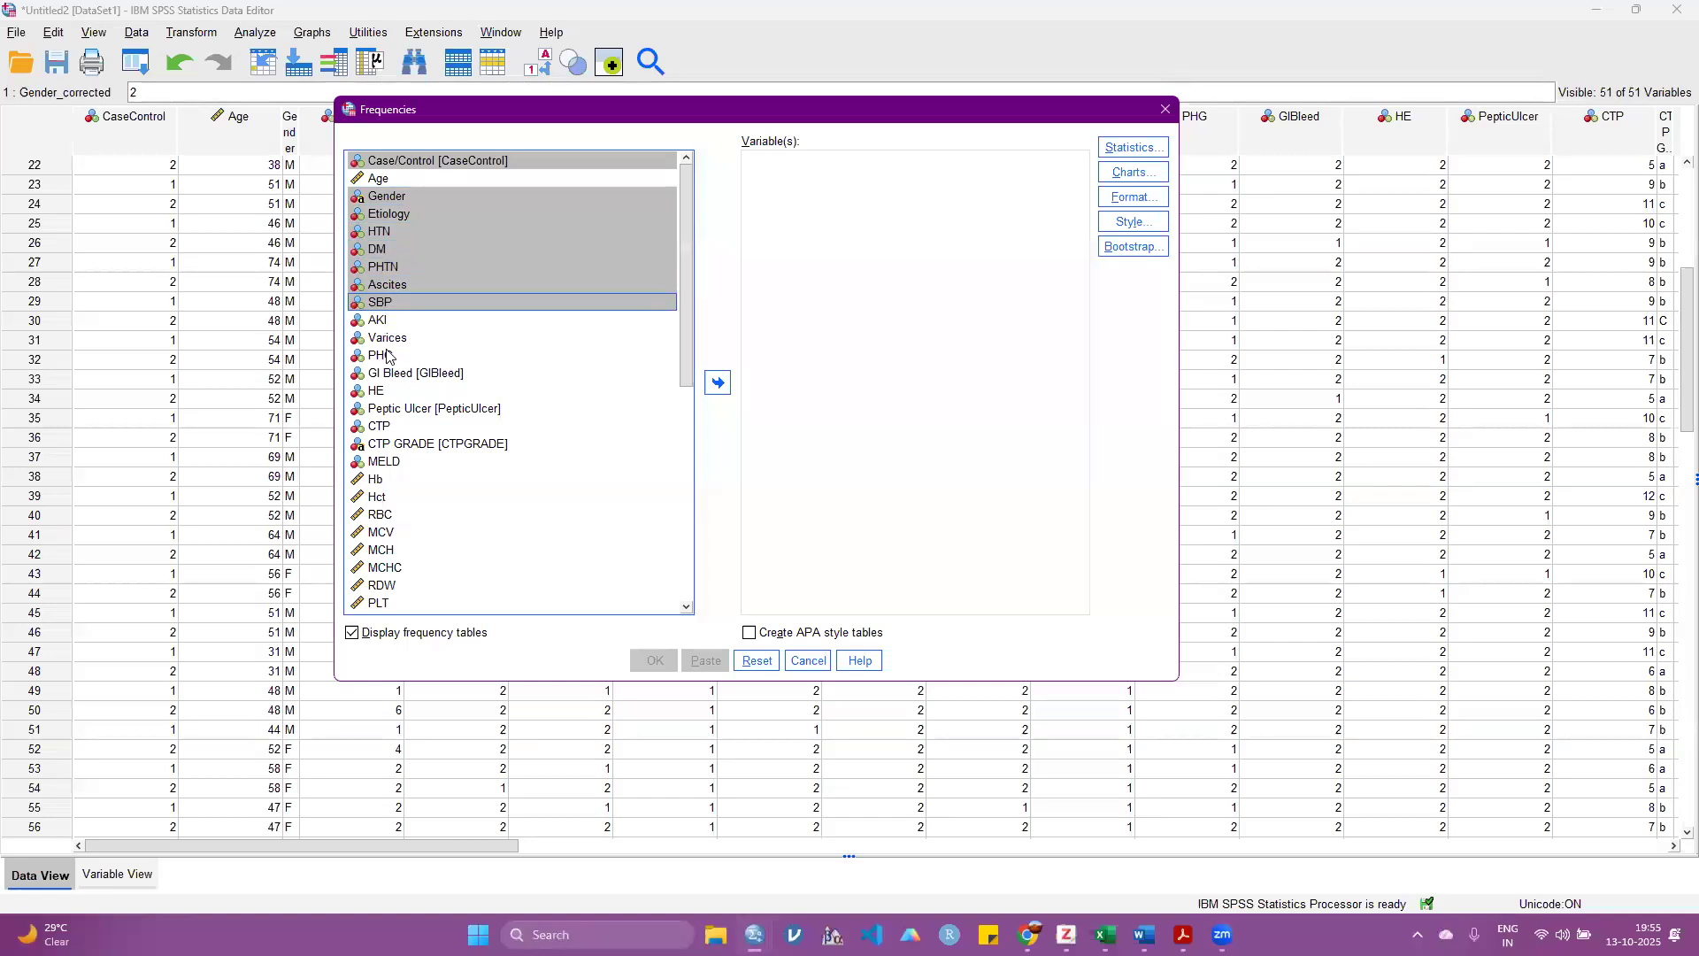
pyautogui.keyDown('ctrl'); pyautogui.click(385, 352); pyautogui.keyUp('ctrl')
pyautogui.keyDown('ctrl'); pyautogui.click(384, 338); pyautogui.keyUp('ctrl')
pyautogui.keyDown('ctrl'); pyautogui.click(377, 375); pyautogui.keyUp('ctrl')
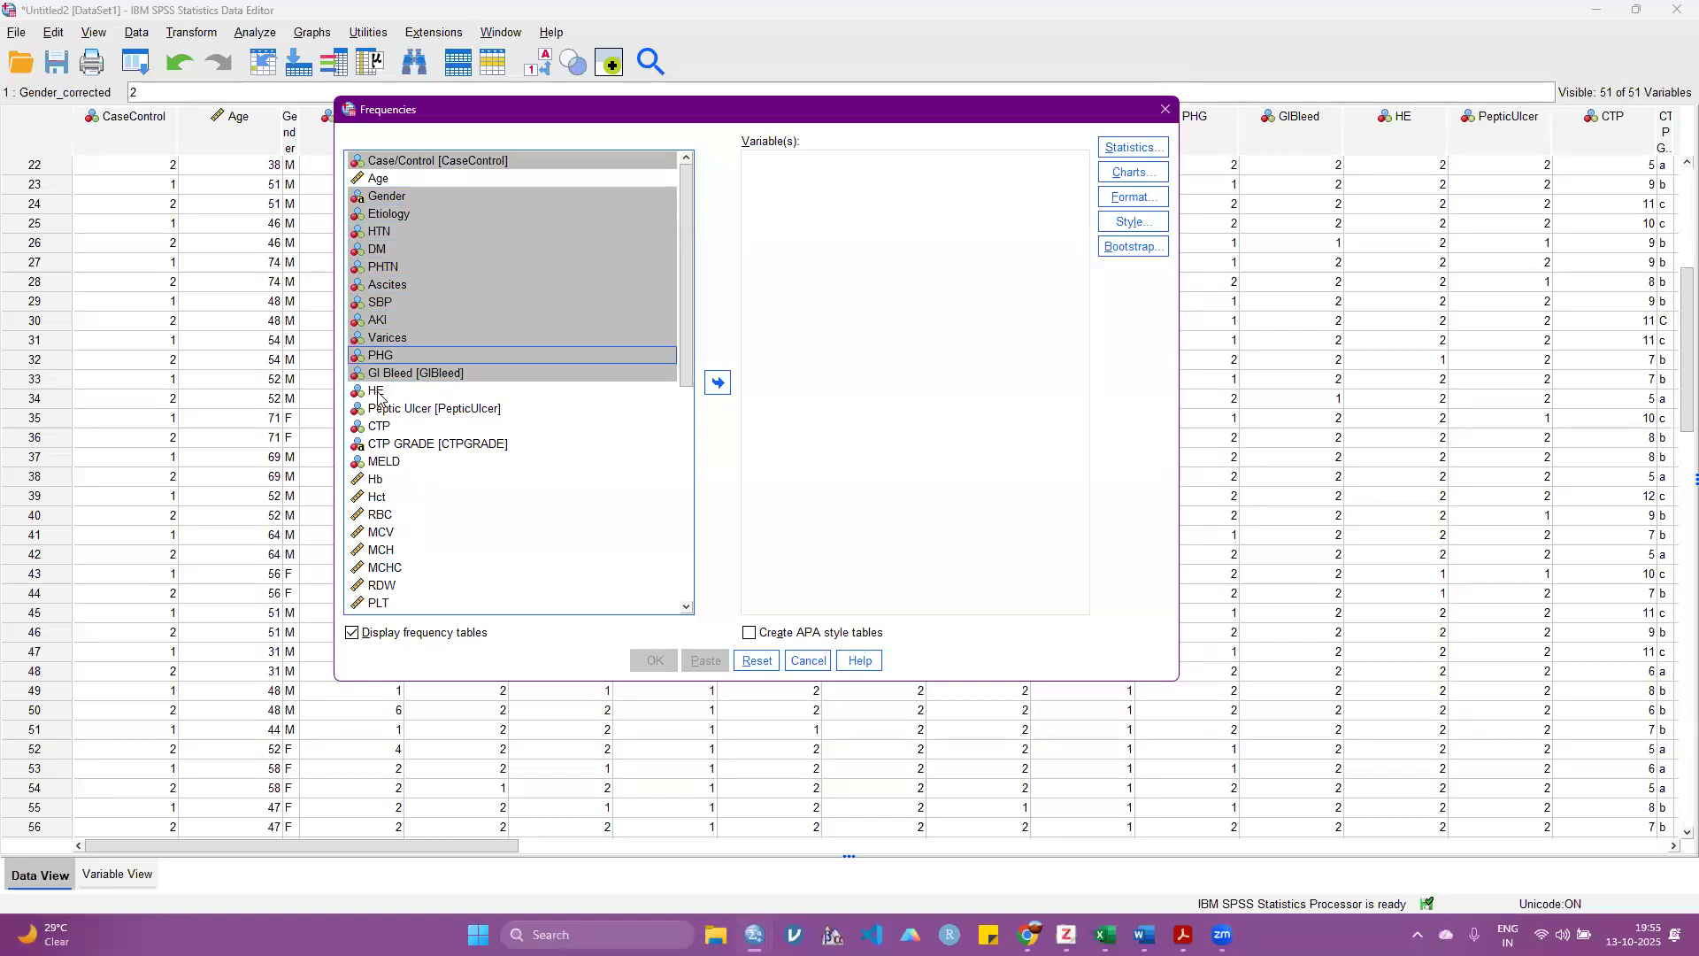
pyautogui.keyDown('ctrl'); pyautogui.click(379, 393); pyautogui.keyUp('ctrl')
pyautogui.keyDown('ctrl'); pyautogui.click(380, 409); pyautogui.keyUp('ctrl')
pyautogui.keyDown('ctrl'); pyautogui.click(377, 428); pyautogui.keyUp('ctrl')
pyautogui.keyDown('ctrl'); pyautogui.click(379, 462); pyautogui.keyUp('ctrl')
pyautogui.keyDown('ctrl'); pyautogui.click(377, 445); pyautogui.keyUp('ctrl')
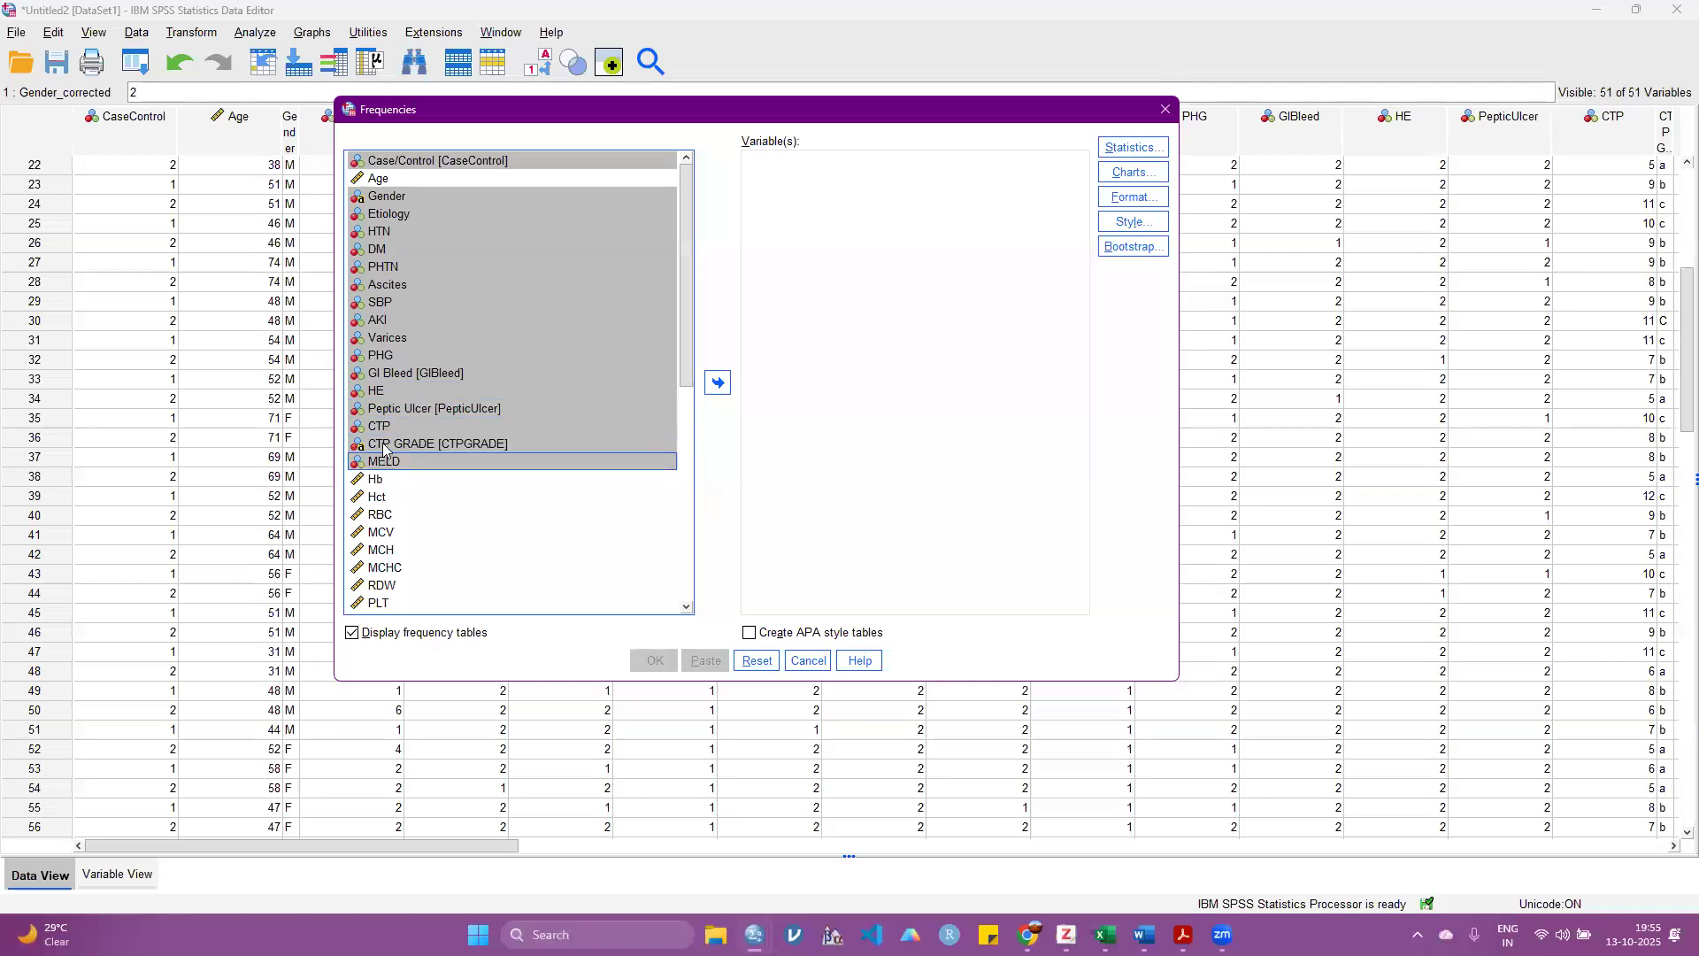
pyautogui.scroll(-8, 382, 438)
pyautogui.keyDown('ctrl'); pyautogui.click(399, 591); pyautogui.keyUp('ctrl')
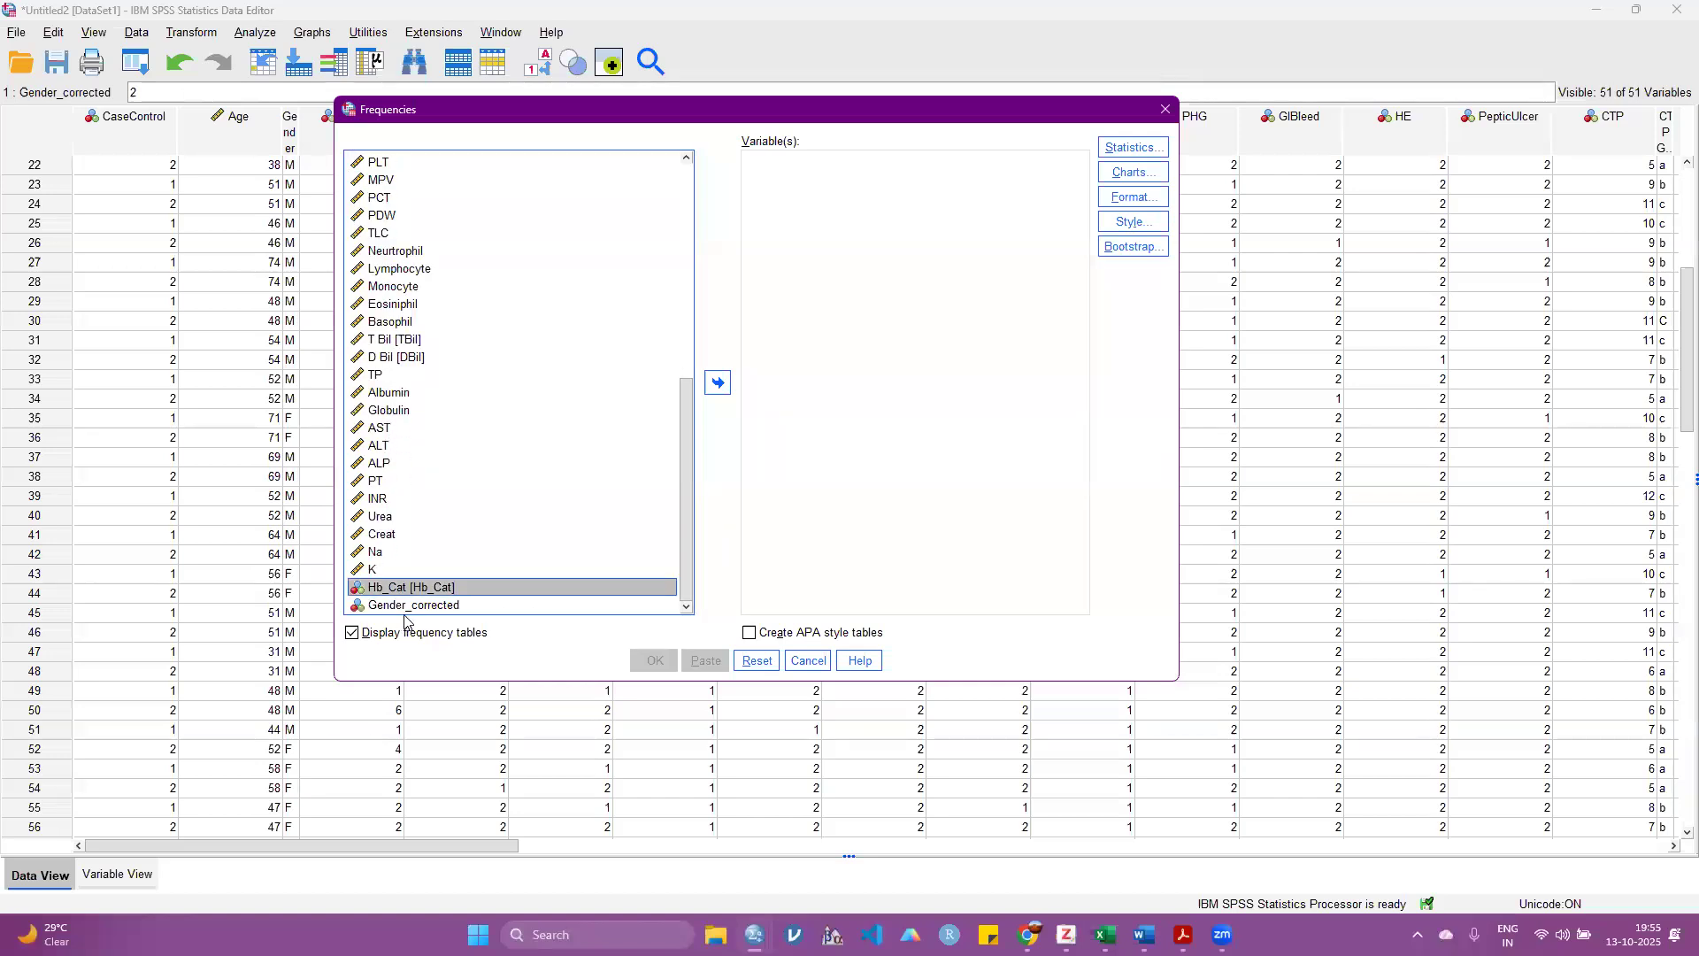
pyautogui.keyDown('ctrl'); pyautogui.click(405, 606); pyautogui.keyUp('ctrl')
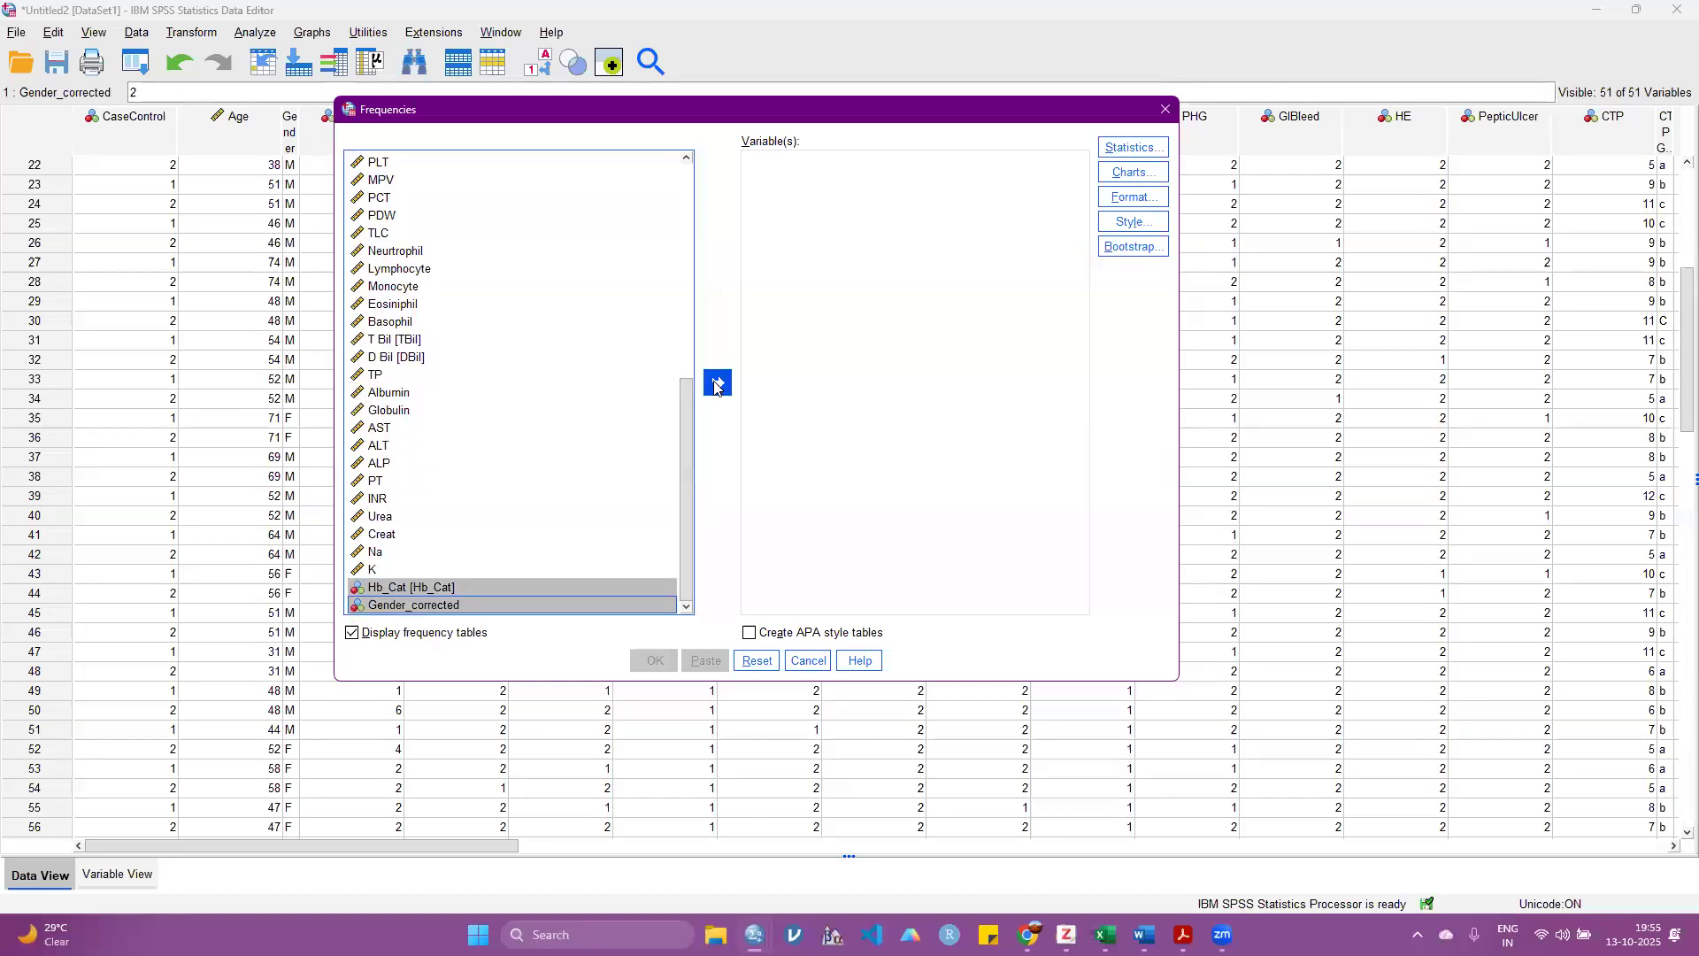
pyautogui.click(715, 384)
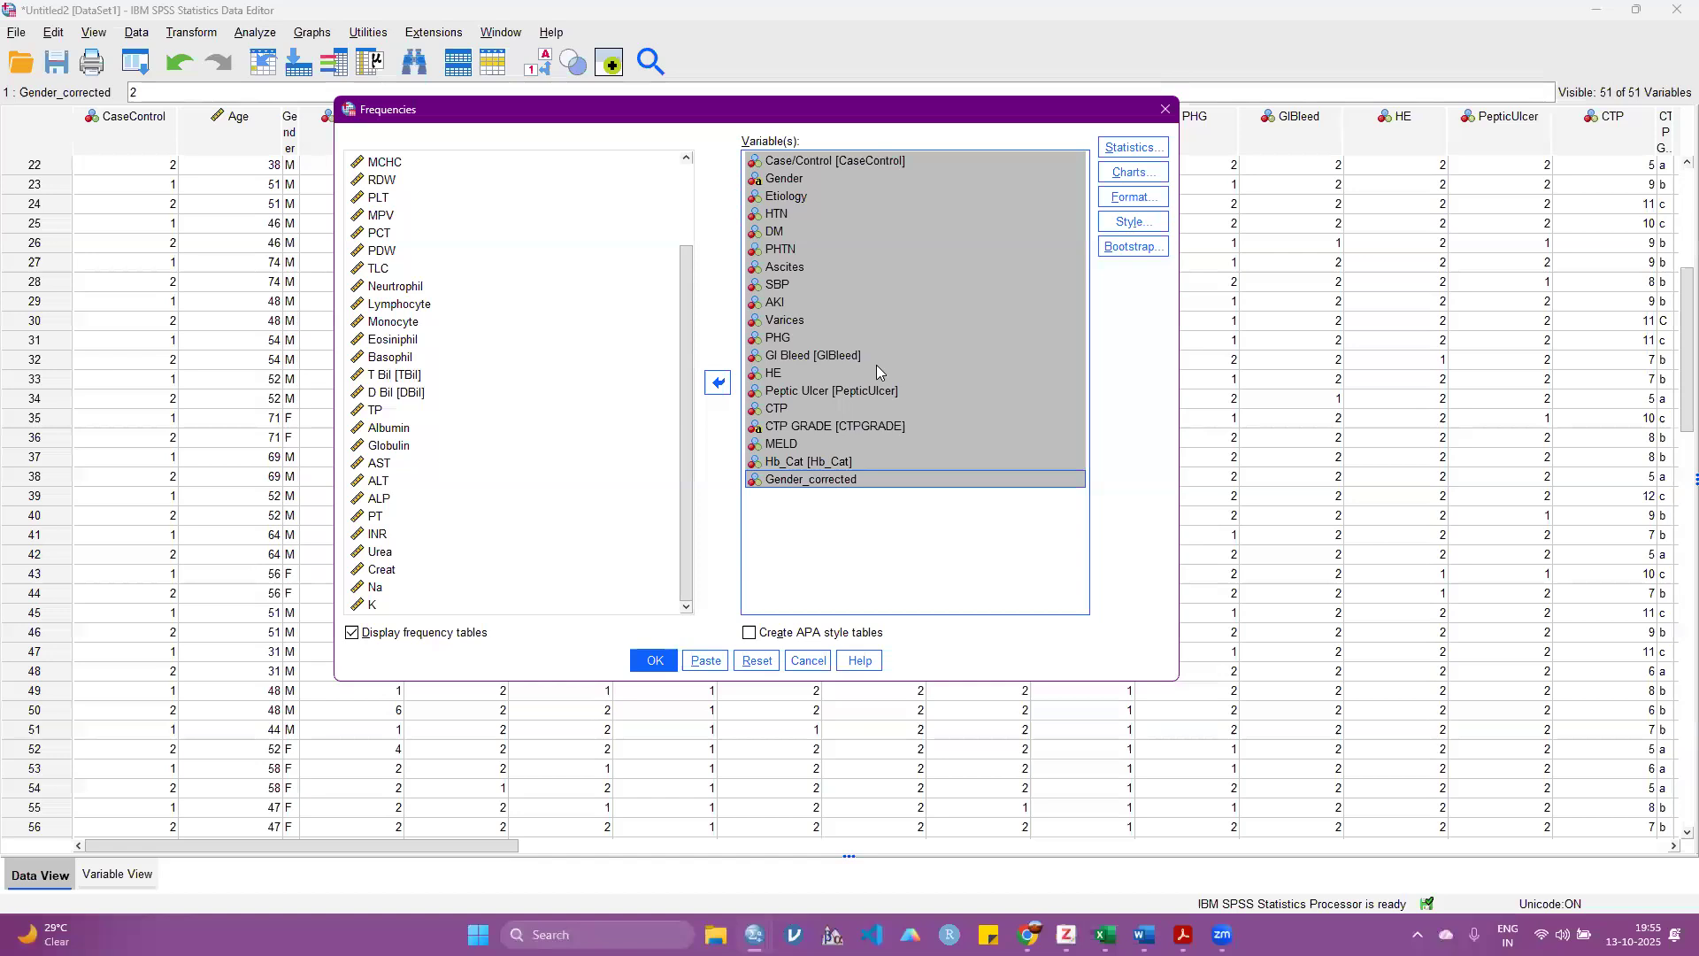
# Step: Go through the variables AKI to CTP GRADE among those chosen for the Frequencies analysis
pyautogui.click(825, 304)
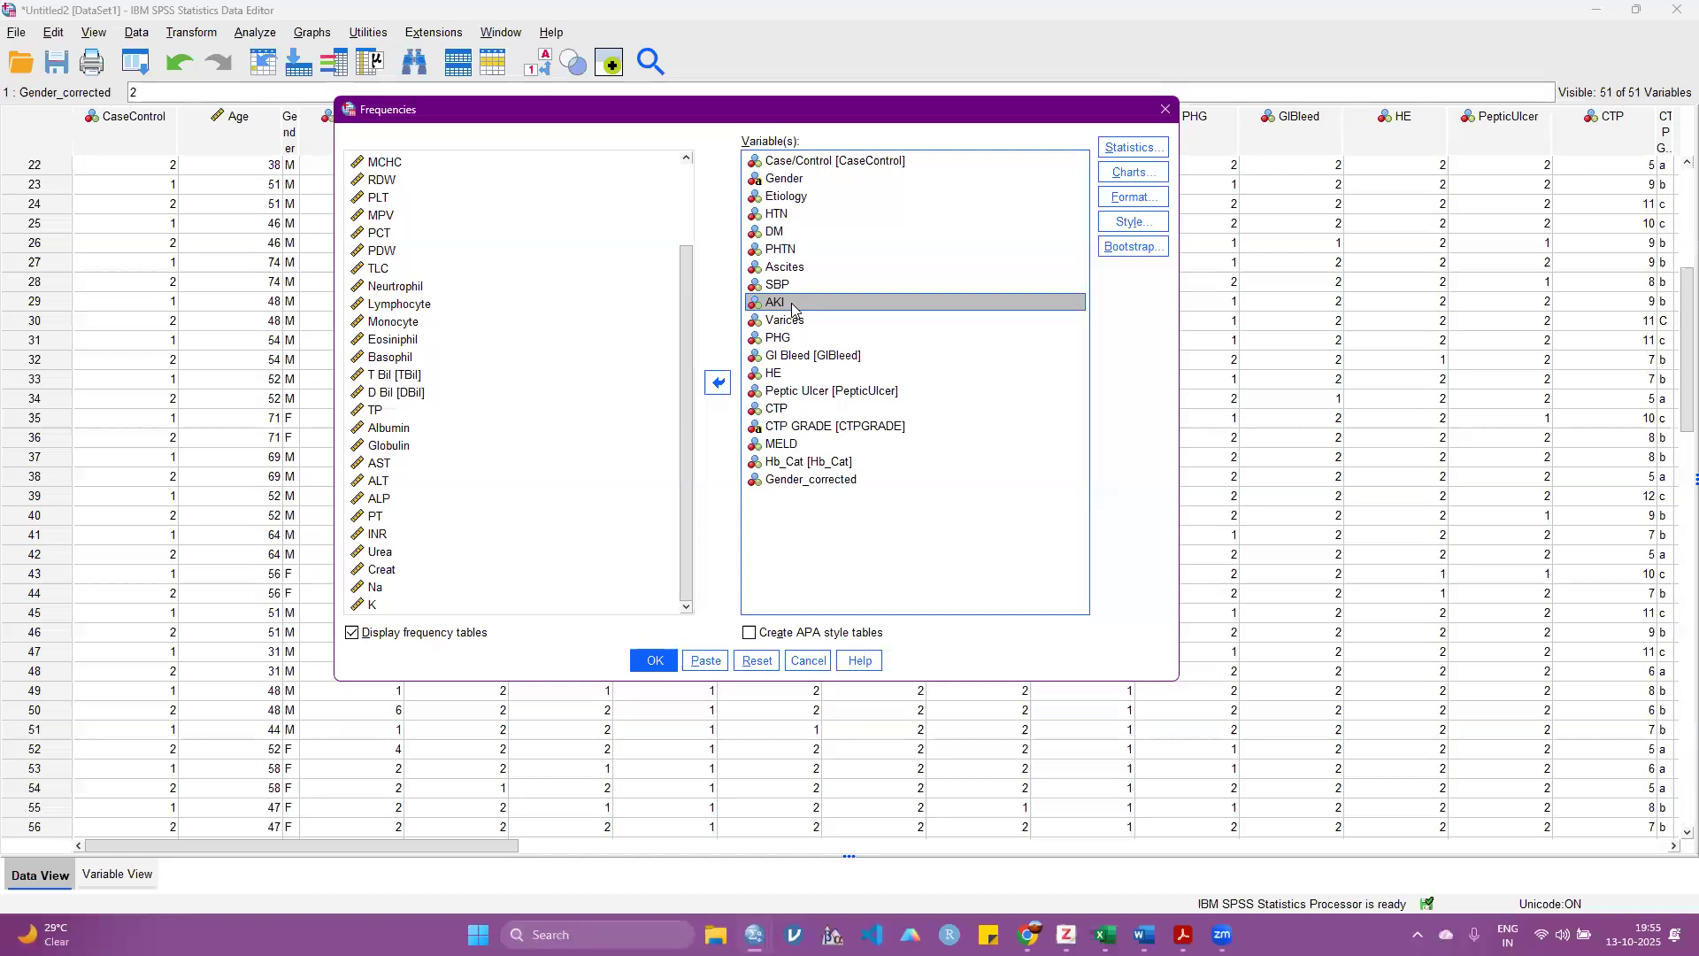
pyautogui.keyDown('ctrl'); pyautogui.click(794, 321); pyautogui.keyUp('ctrl')
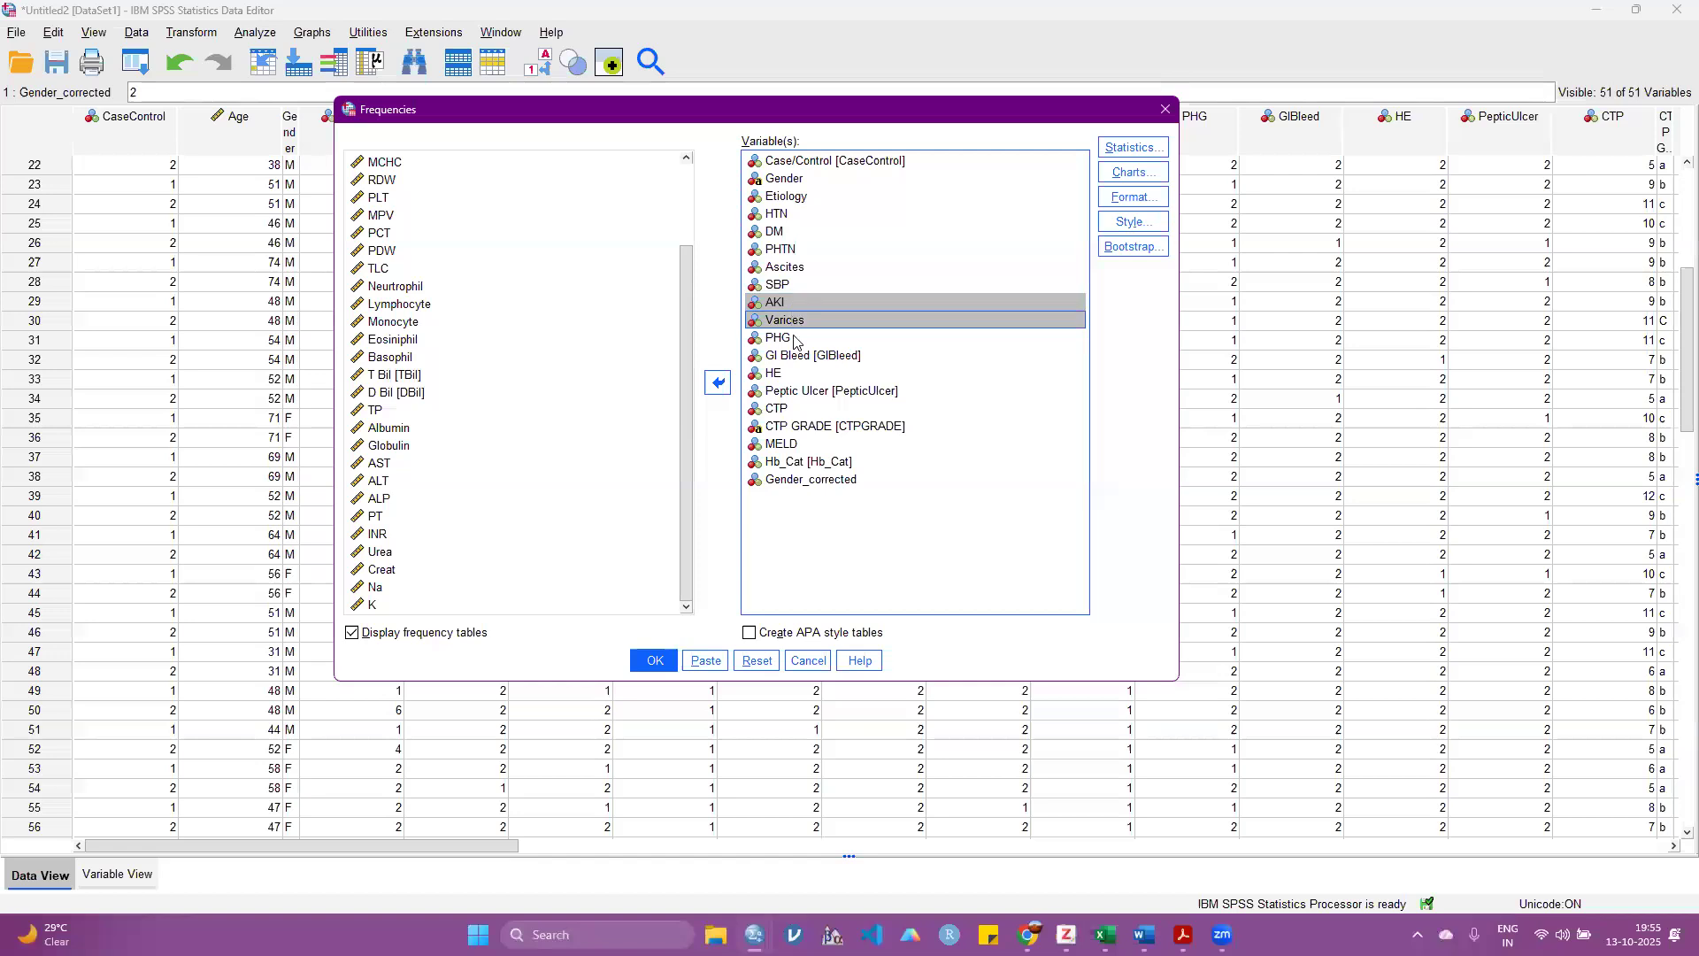
pyautogui.keyDown('ctrl'); pyautogui.click(796, 339); pyautogui.keyUp('ctrl')
pyautogui.keyDown('ctrl'); pyautogui.click(798, 357); pyautogui.keyUp('ctrl')
pyautogui.keyDown('ctrl'); pyautogui.click(796, 374); pyautogui.keyUp('ctrl')
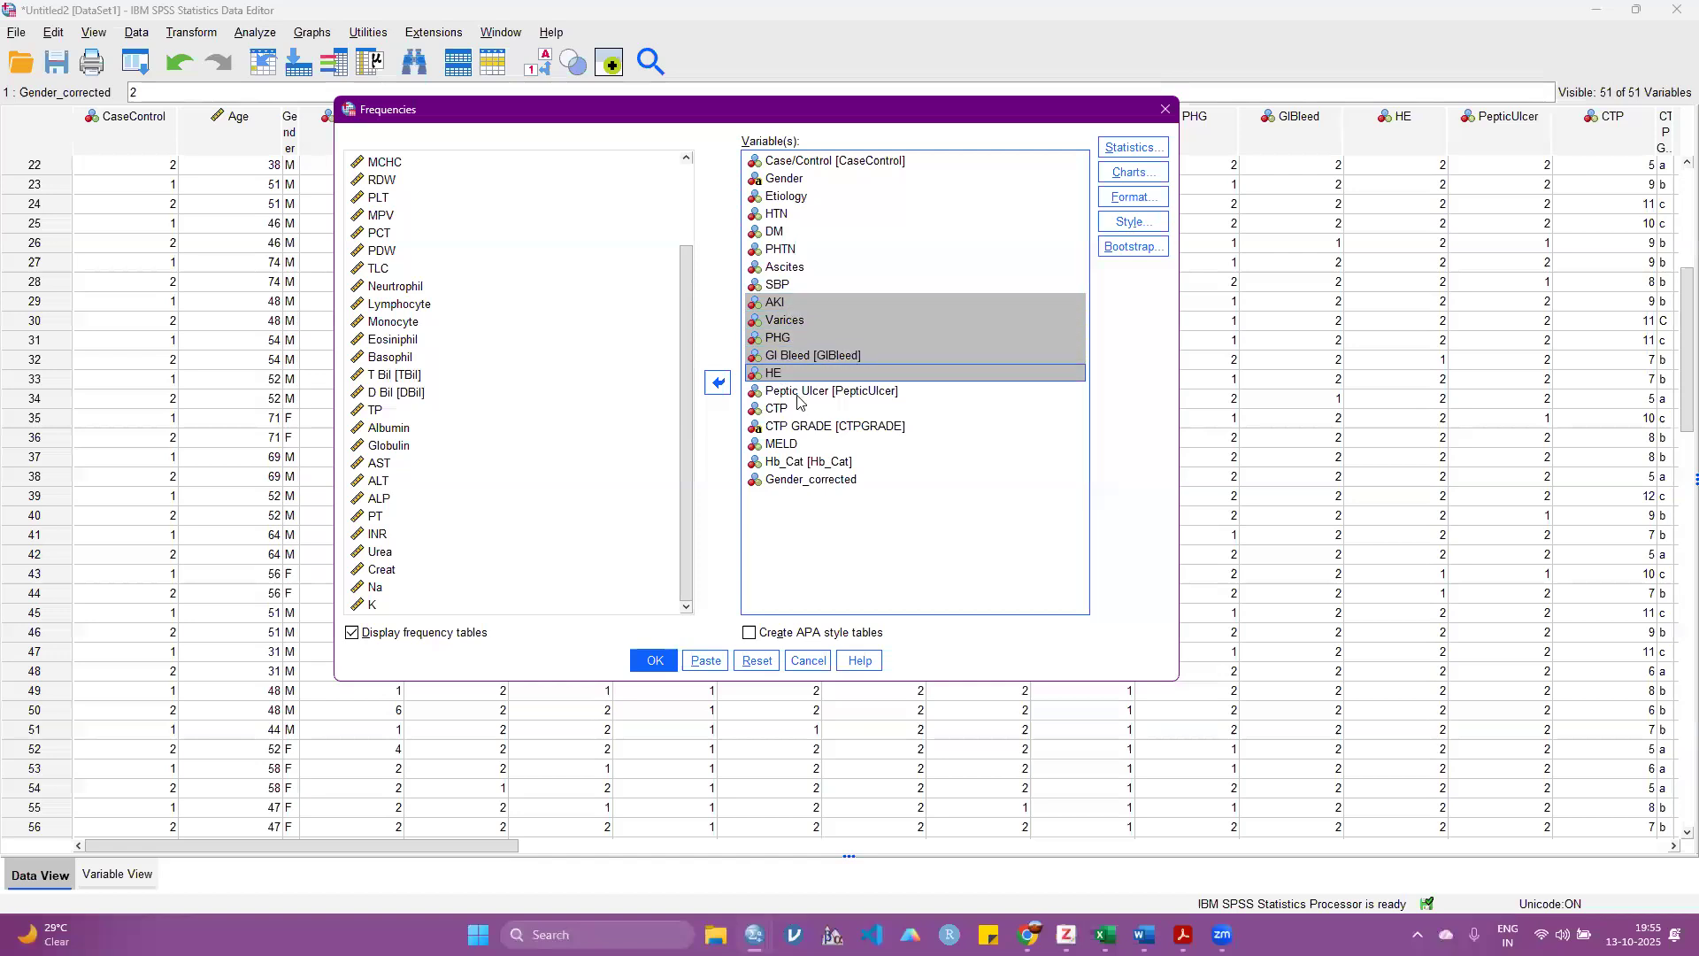
pyautogui.keyDown('ctrl'); pyautogui.click(797, 392); pyautogui.keyUp('ctrl')
pyautogui.keyDown('ctrl'); pyautogui.click(794, 409); pyautogui.keyUp('ctrl')
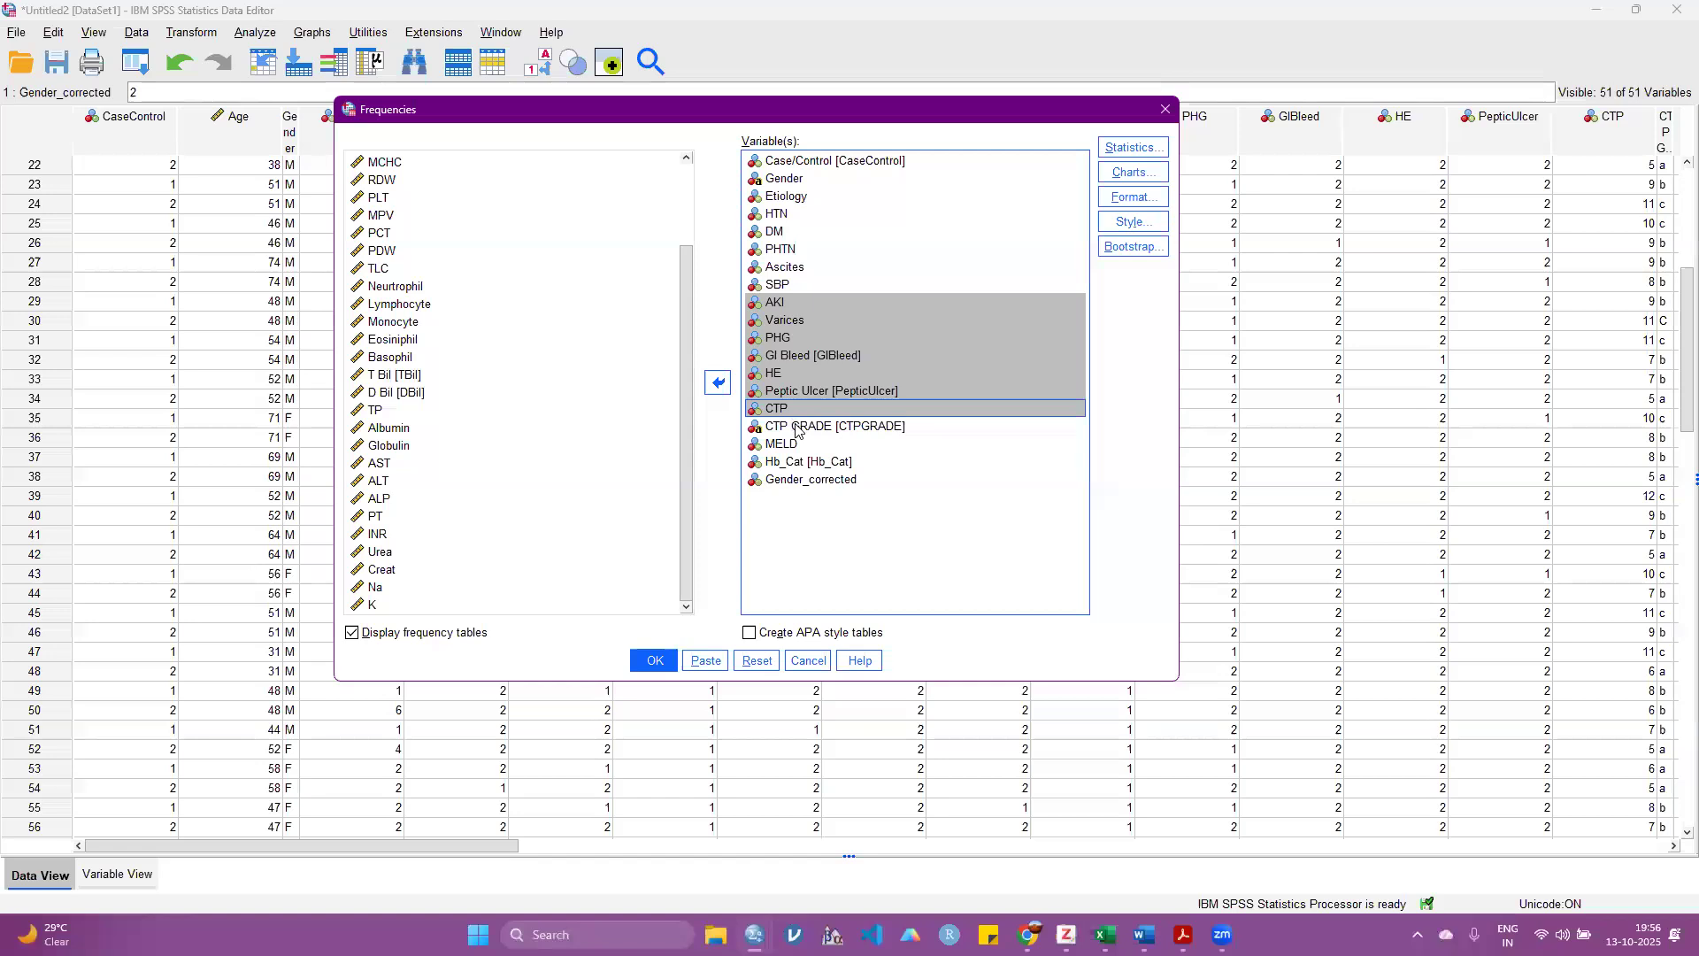
pyautogui.click(796, 428)
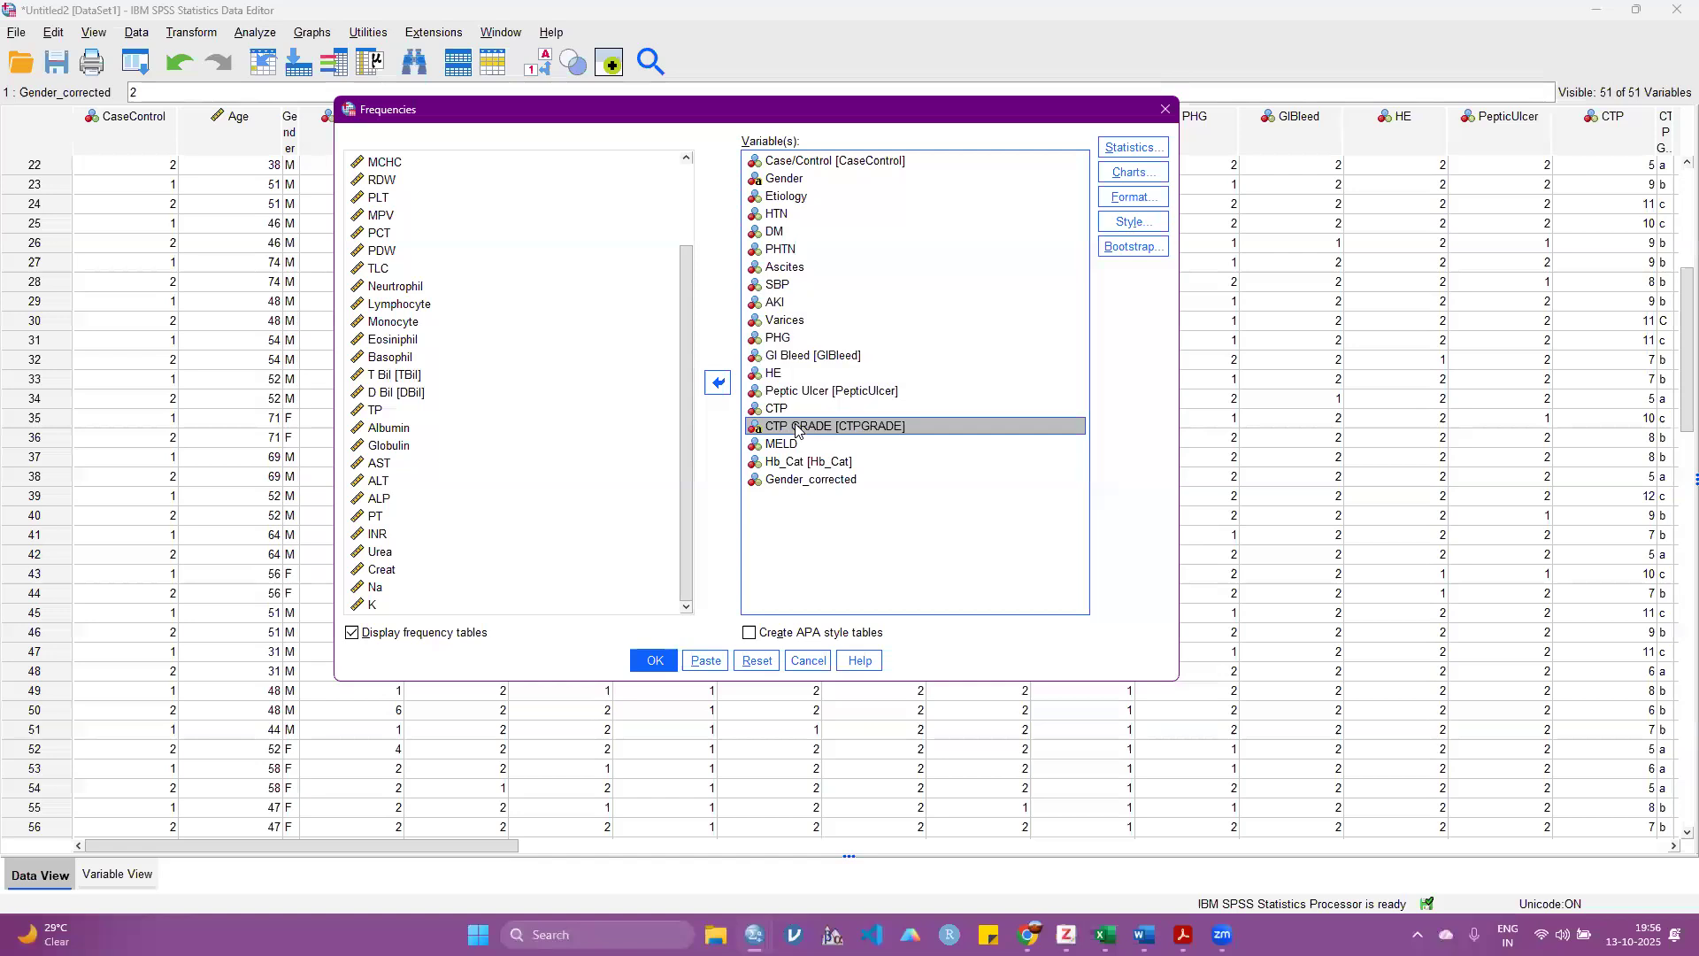
# Step: Run the Frequencies analysis with frequency tables displayed and maximize the output window
pyautogui.moveTo(800, 113); pyautogui.dragTo(645, 121)
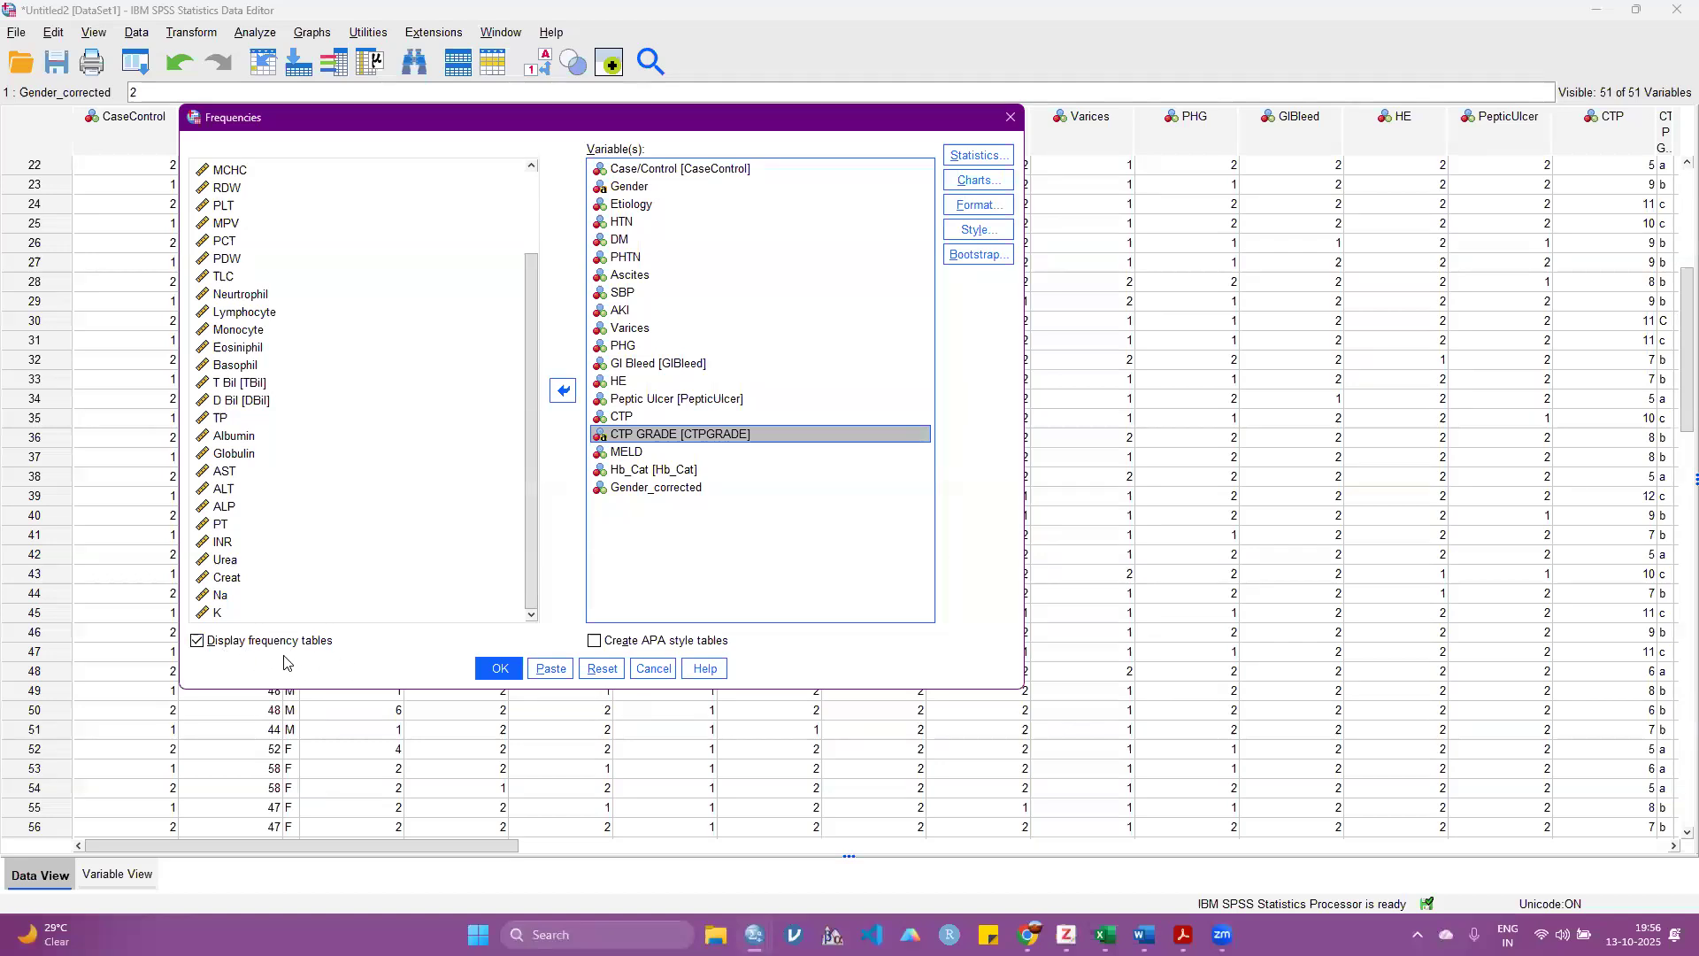
pyautogui.click(496, 671)
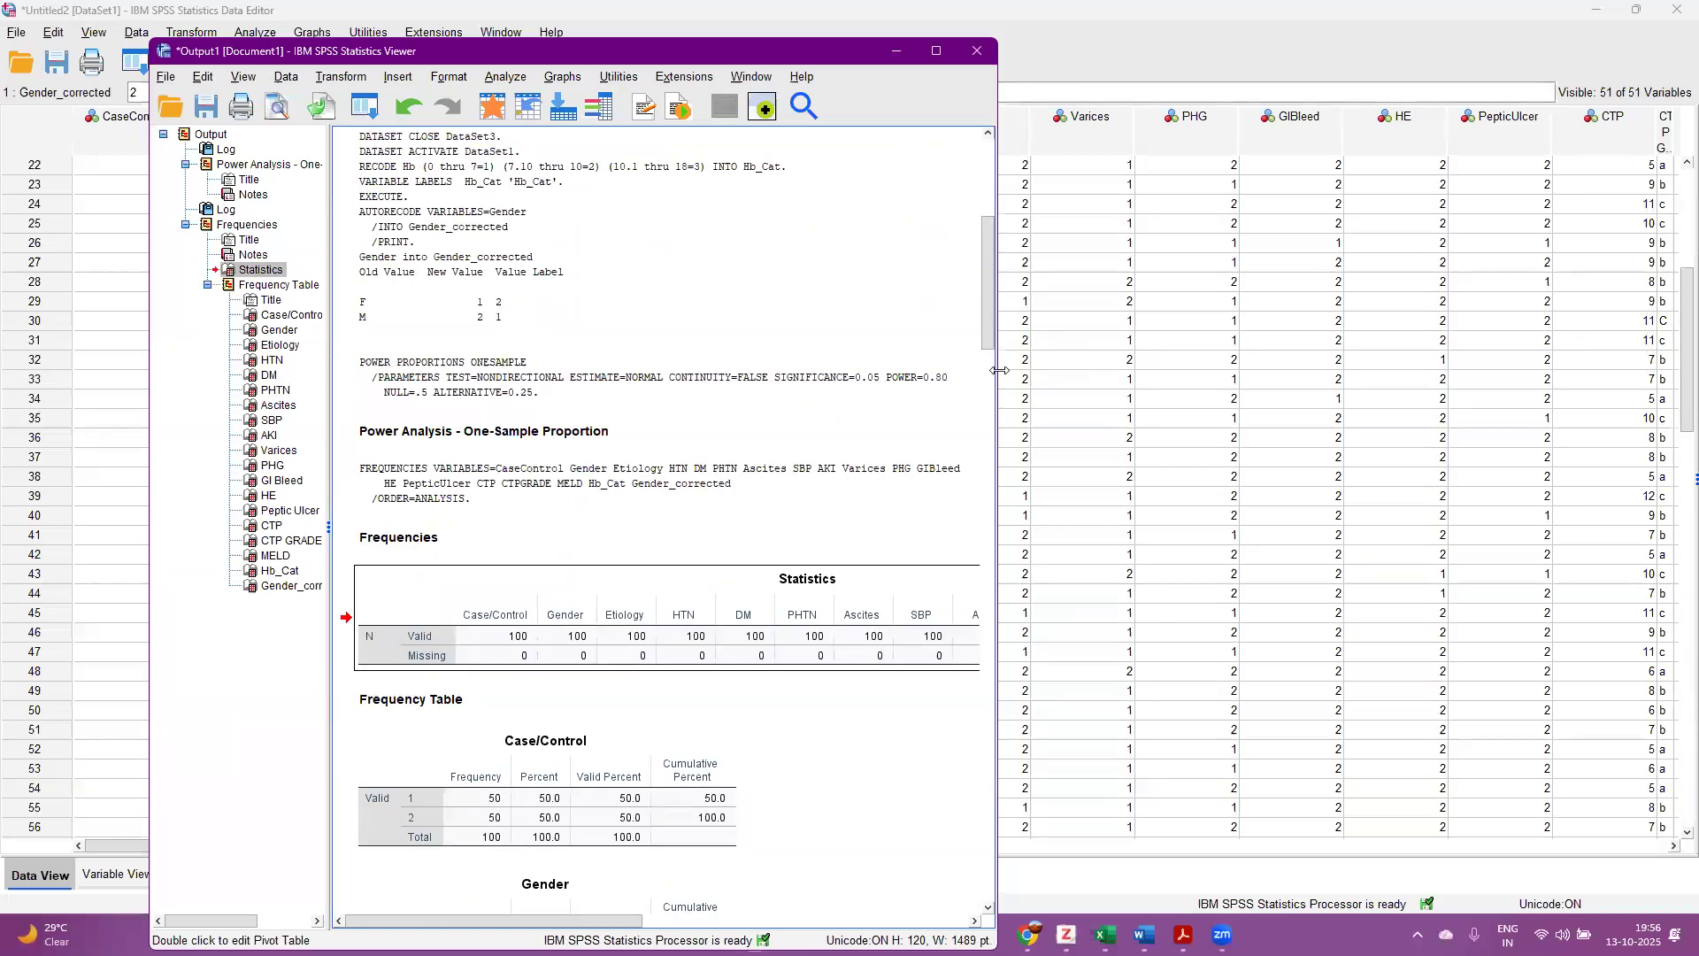
pyautogui.moveTo(1000, 370); pyautogui.dragTo(1342, 374)
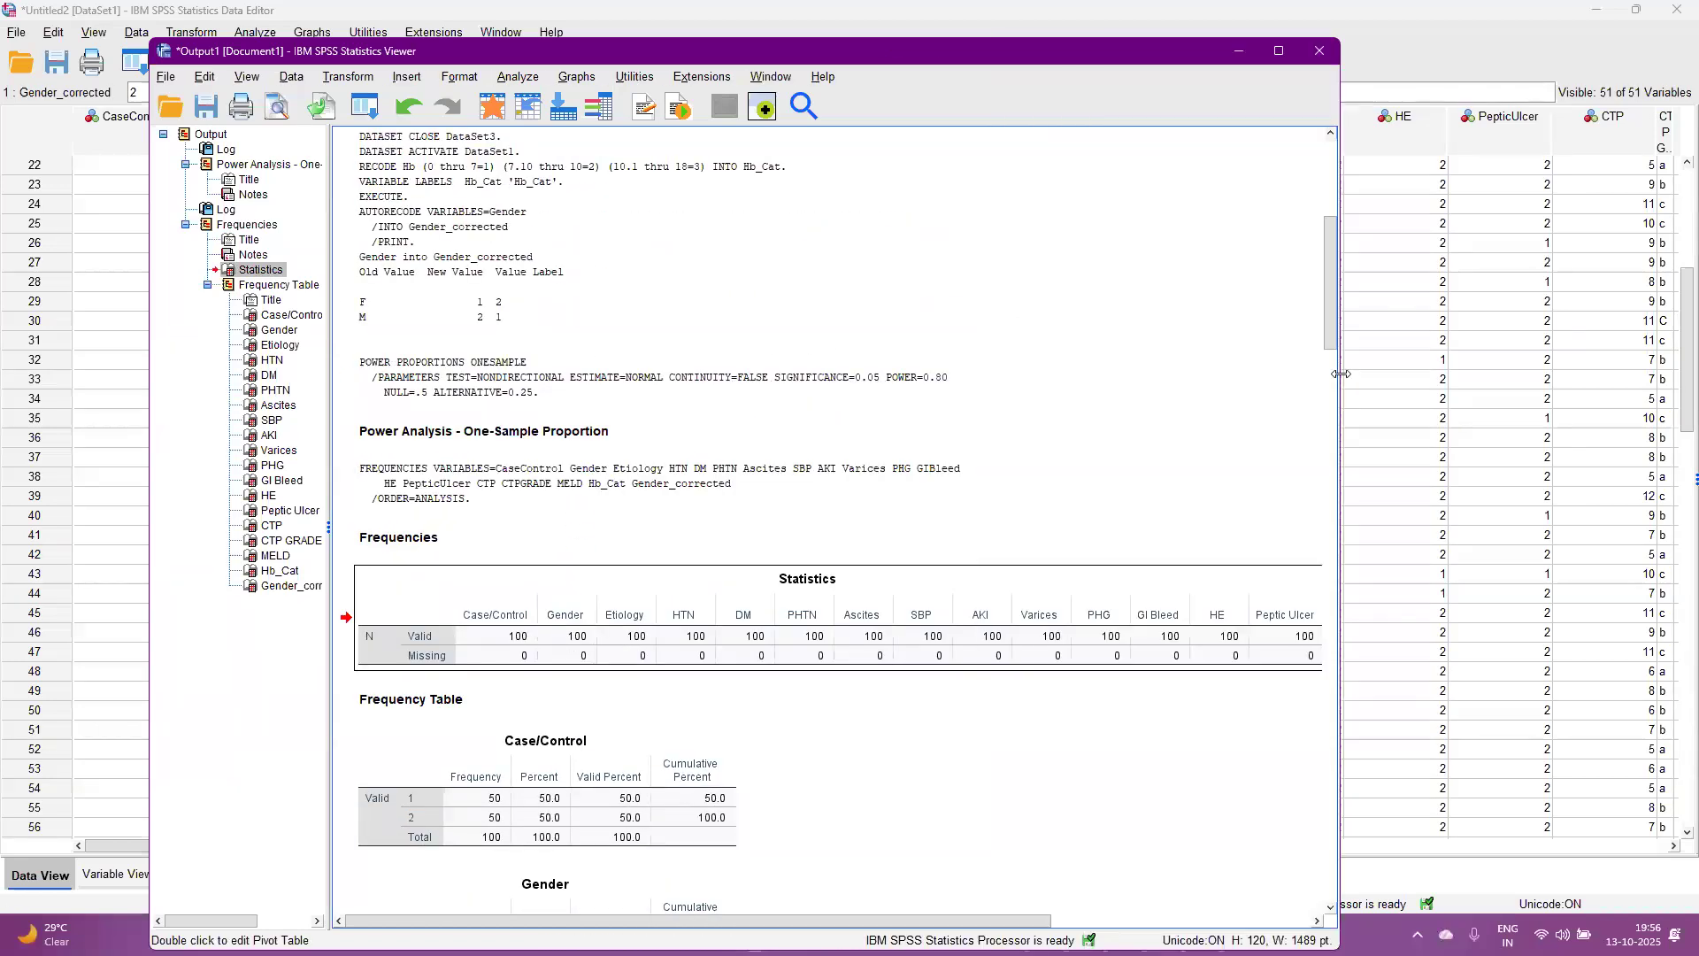
pyautogui.moveTo(857, 57); pyautogui.dragTo(768, 216)
pyautogui.click(1191, 210)
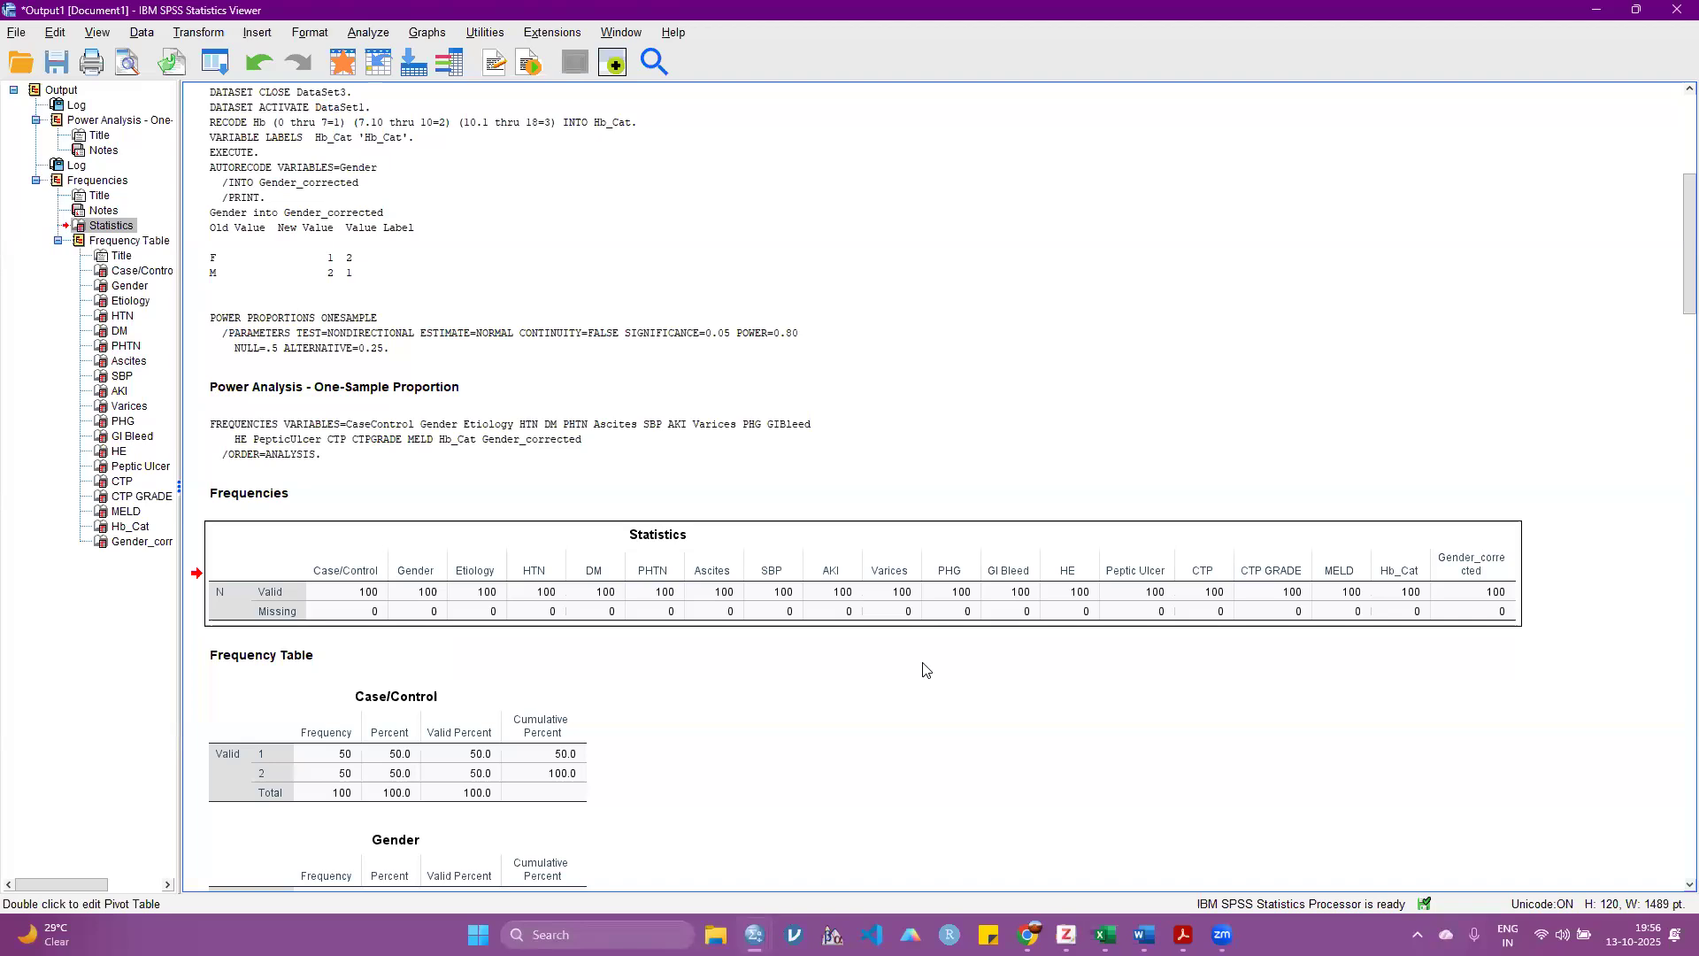
# Step: Examine the frequency, percent, valid percent and cumulative percent columns of the Case/Control frequency table
pyautogui.scroll(-5, 740, 655)
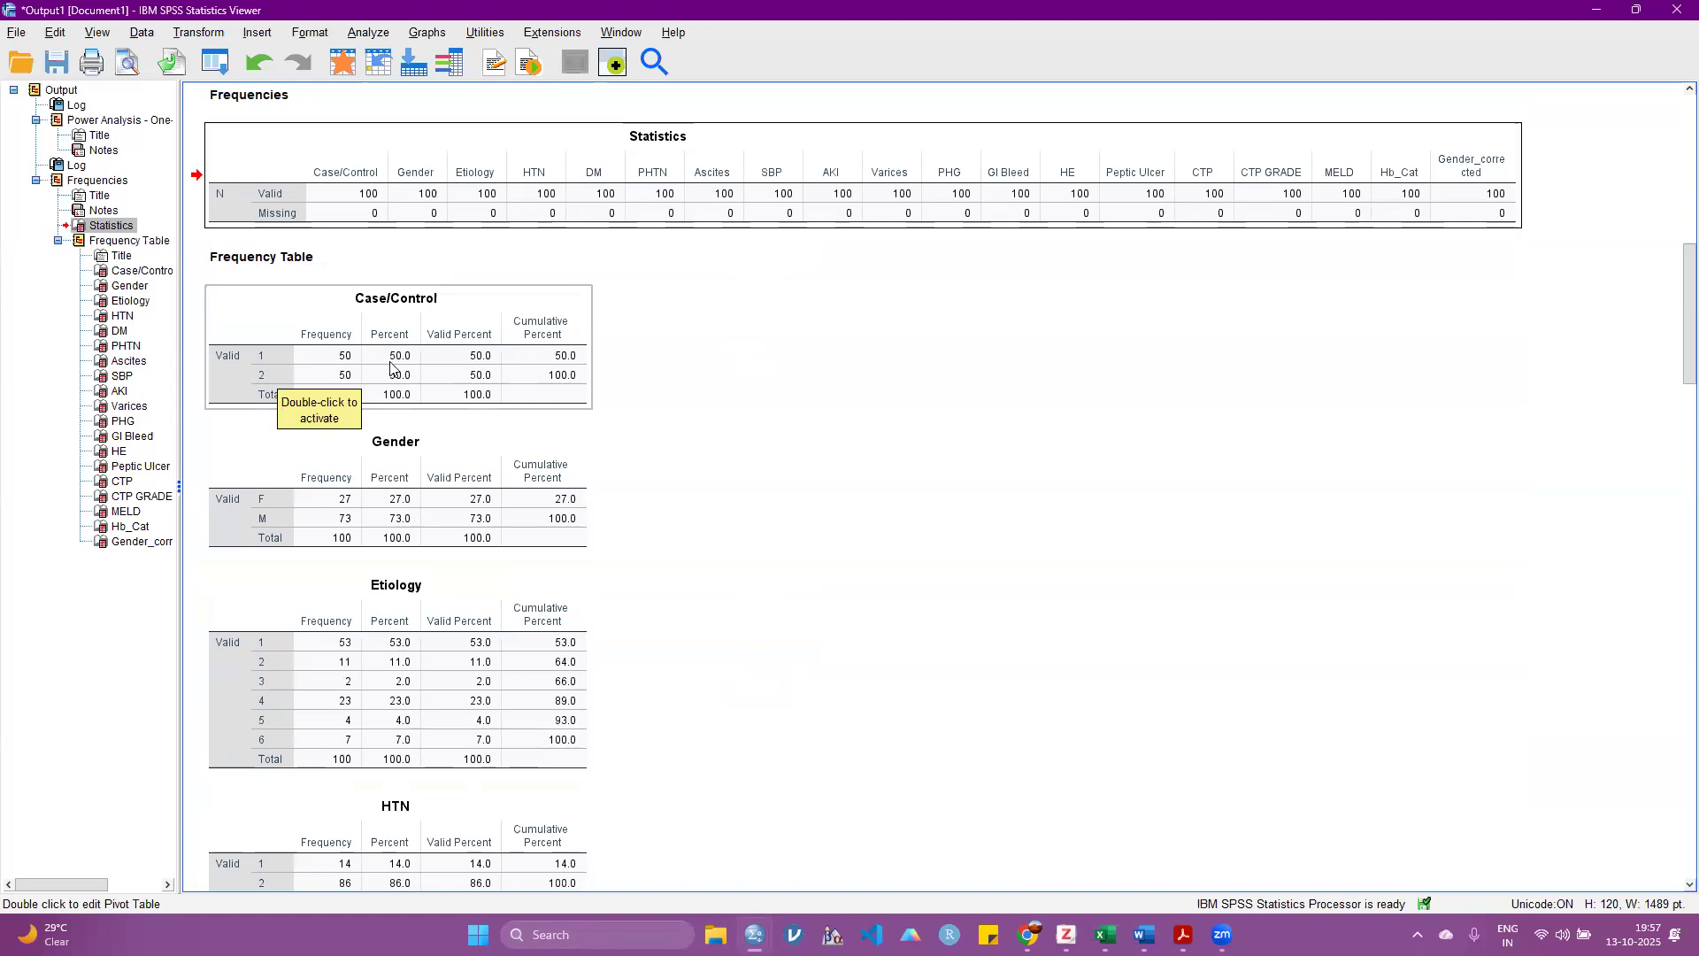
pyautogui.click(957, 384)
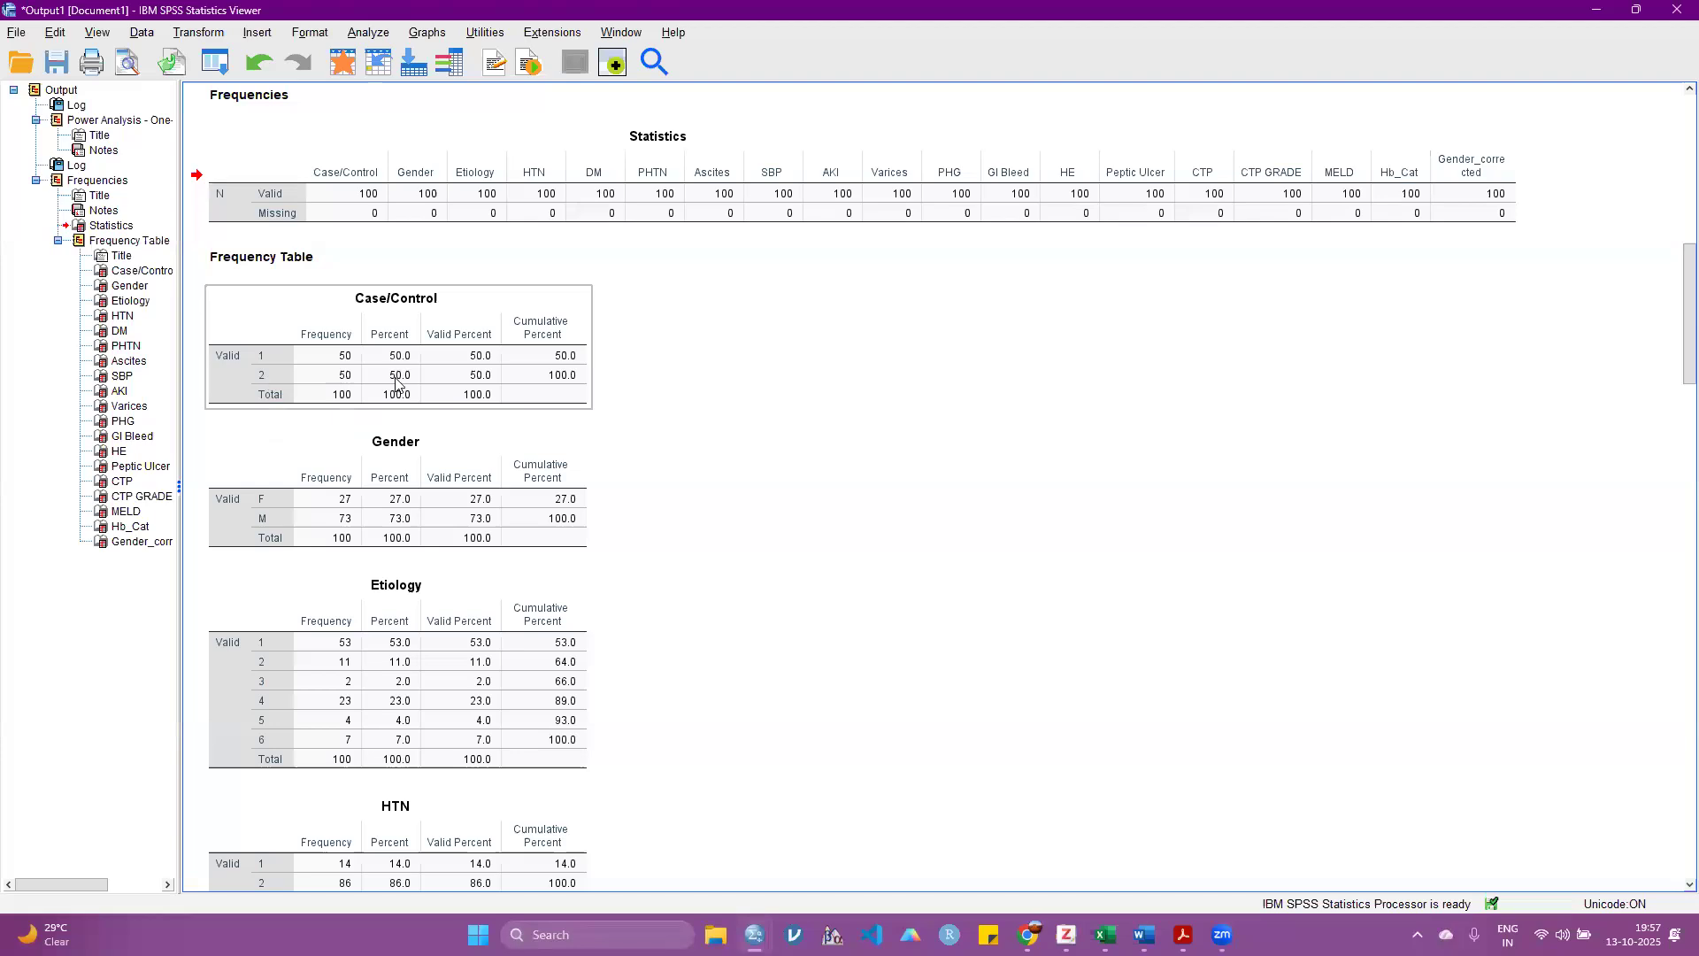
pyautogui.click(855, 356)
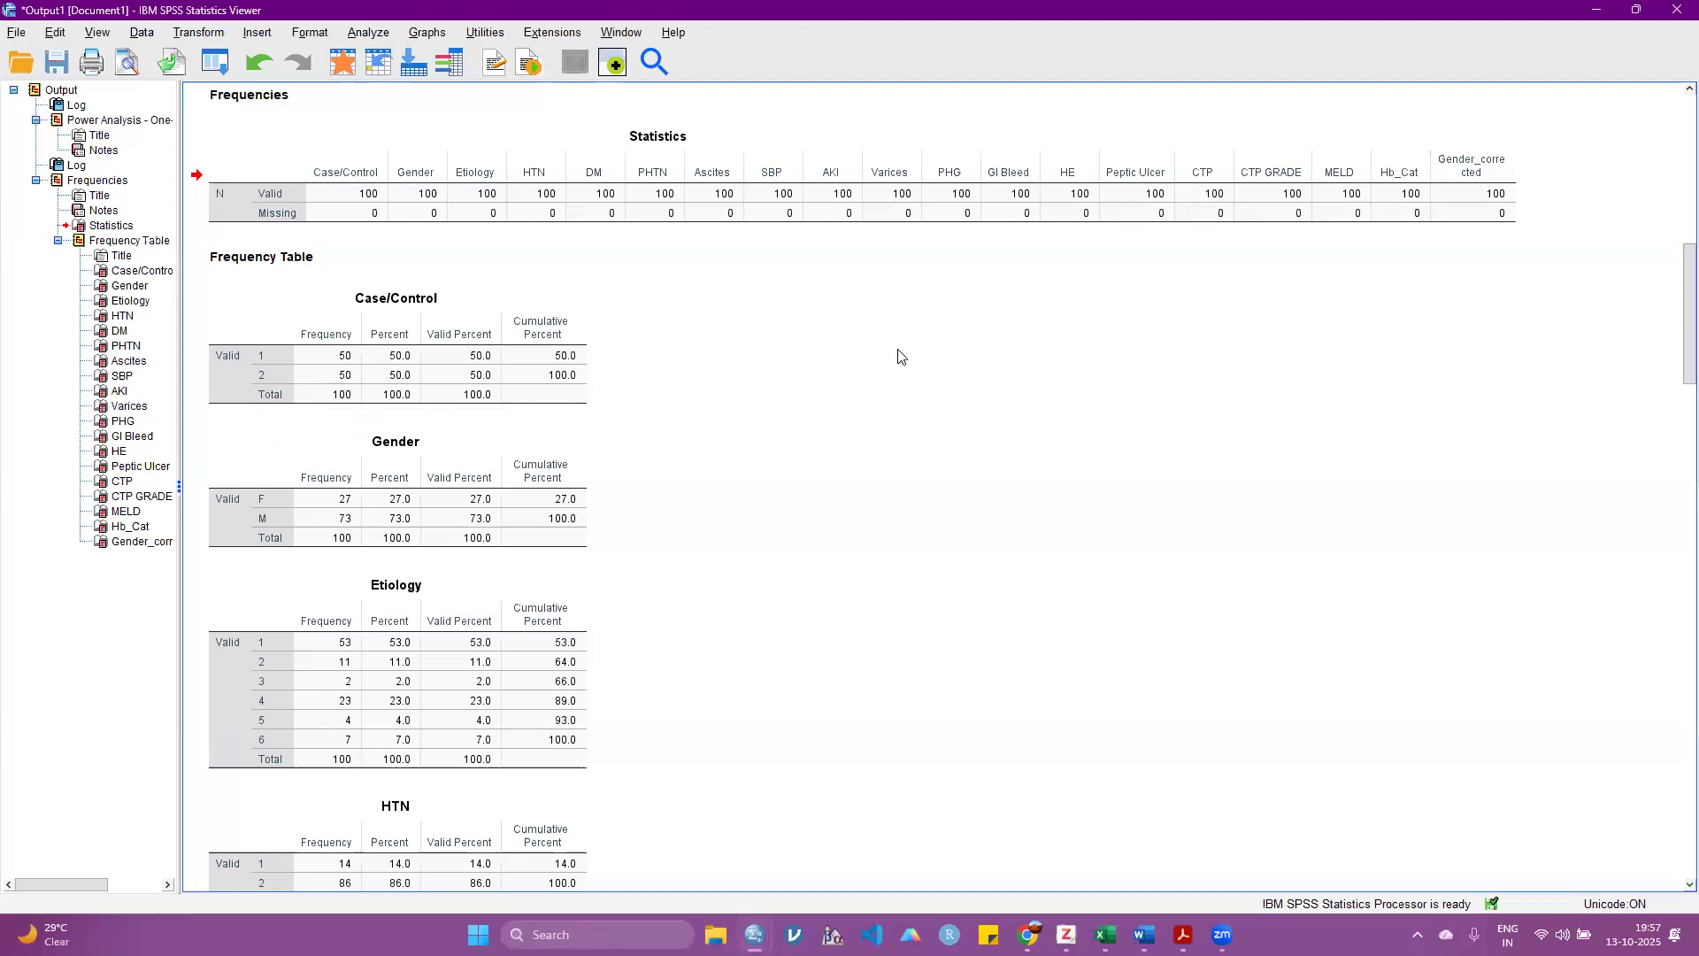
pyautogui.click(398, 381)
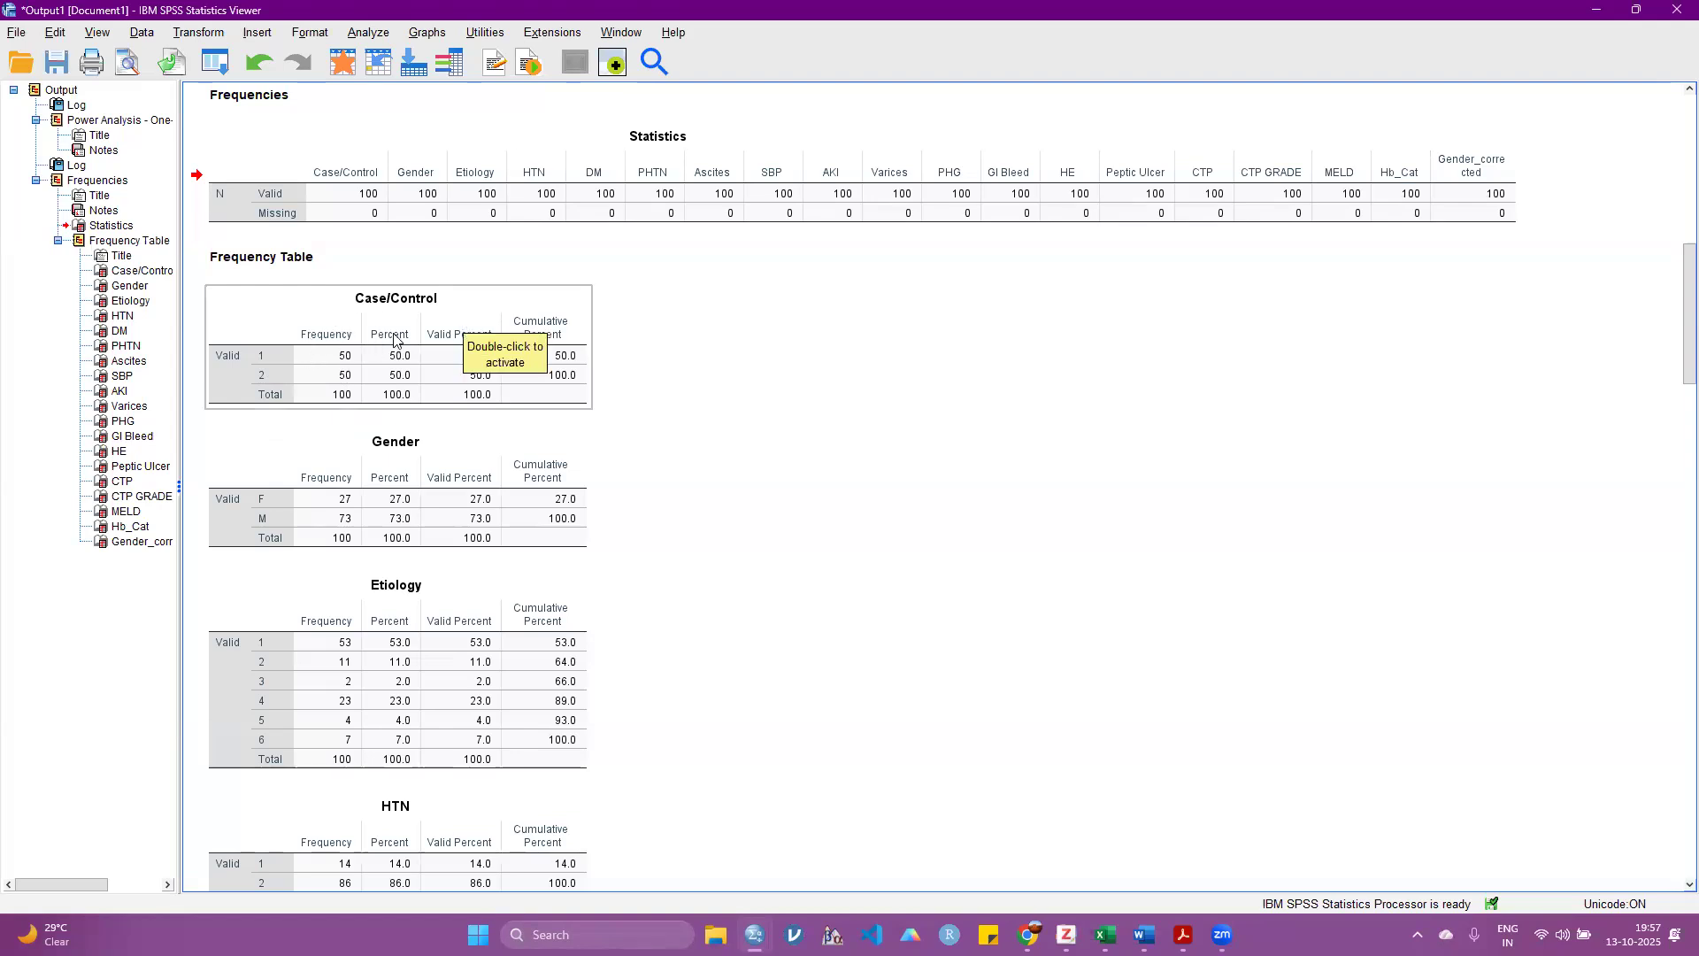
pyautogui.click(823, 343)
pyautogui.click(530, 336)
pyautogui.click(799, 336)
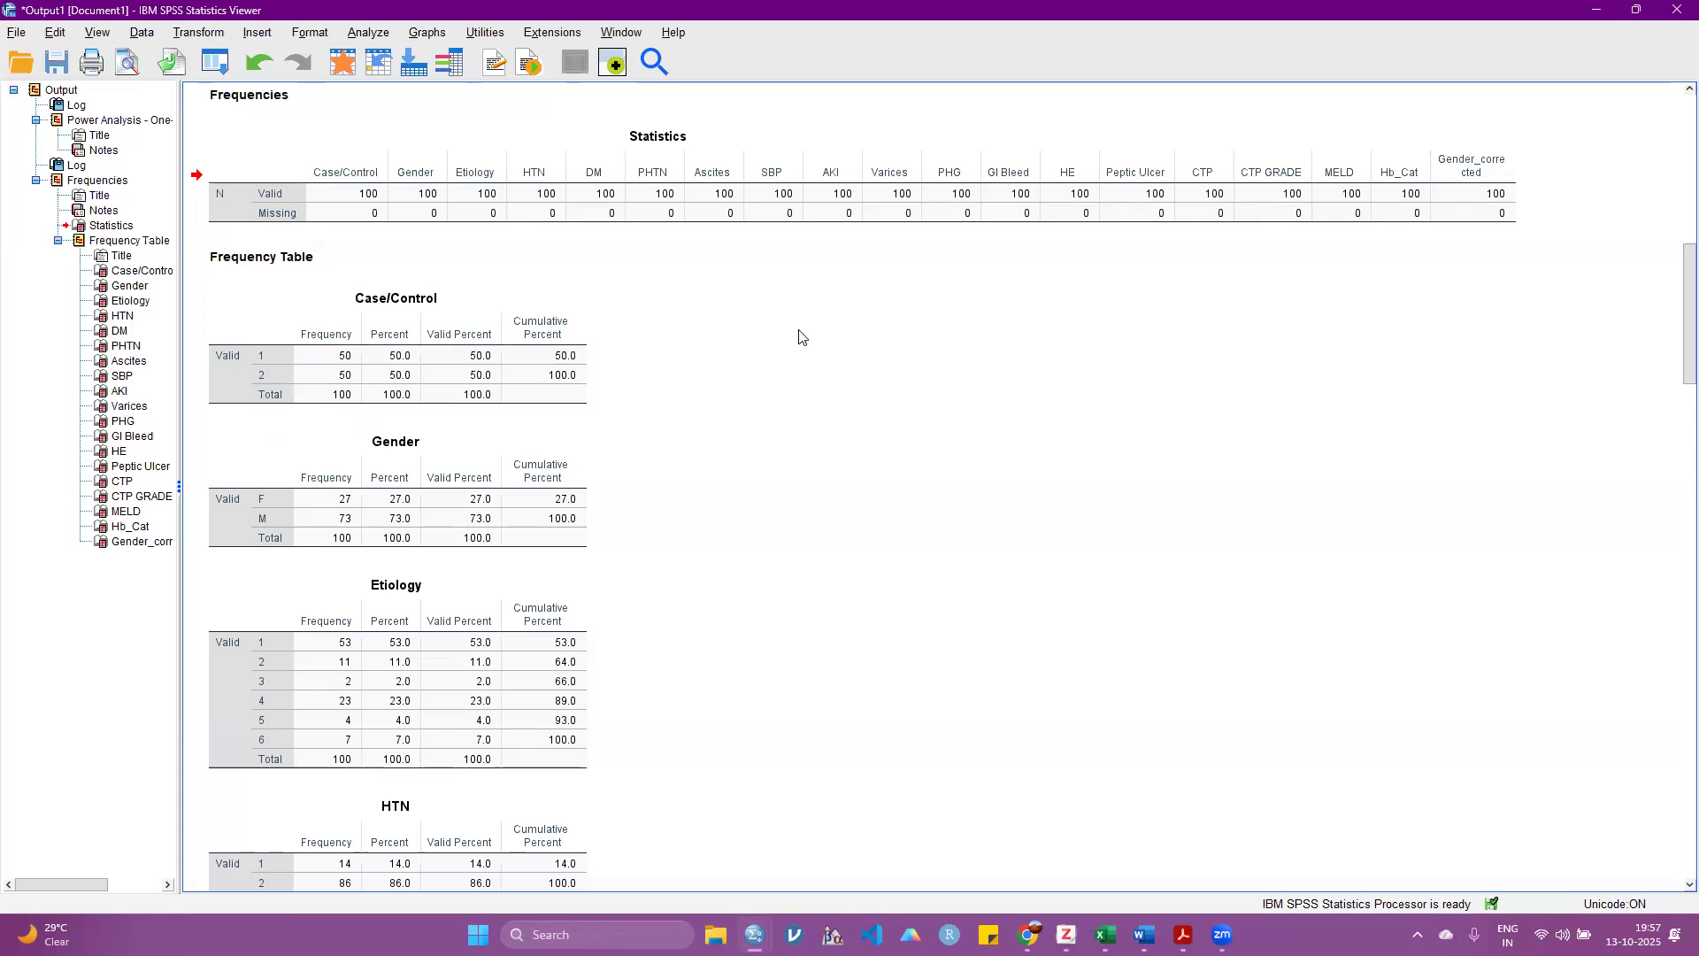
pyautogui.click(540, 363)
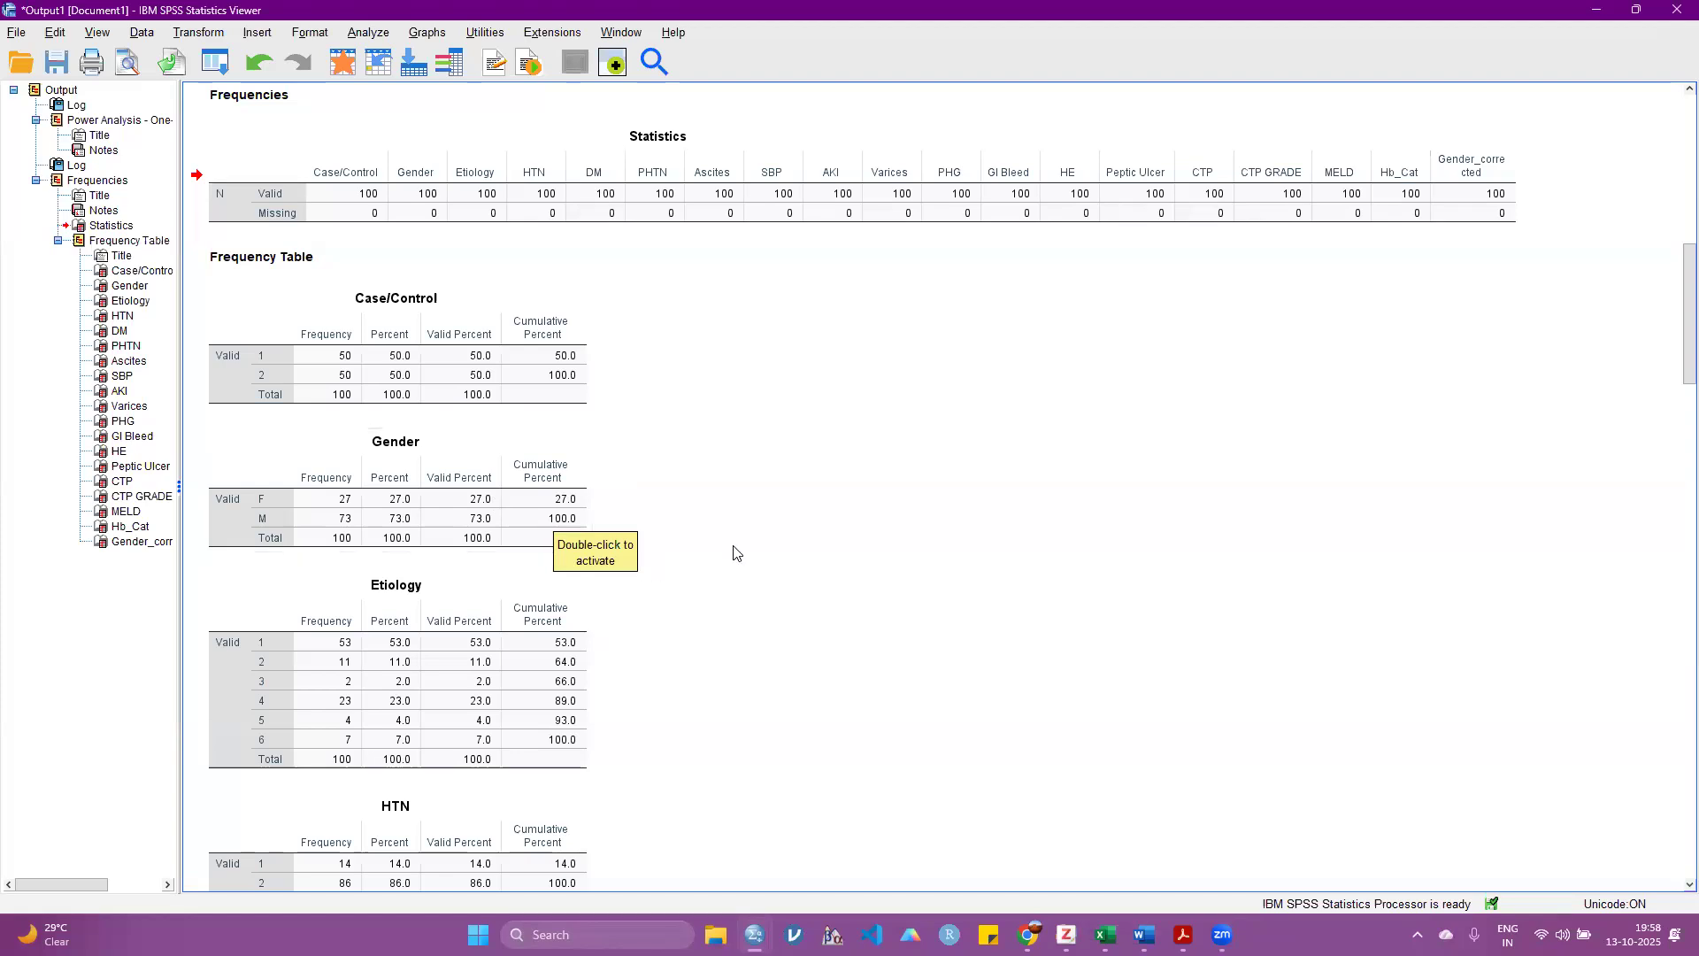
# Step: Review the frequency tables for Gender, Etiology, HTN, DM, PHTN and Ascites in the output
pyautogui.scroll(-5, 734, 553)
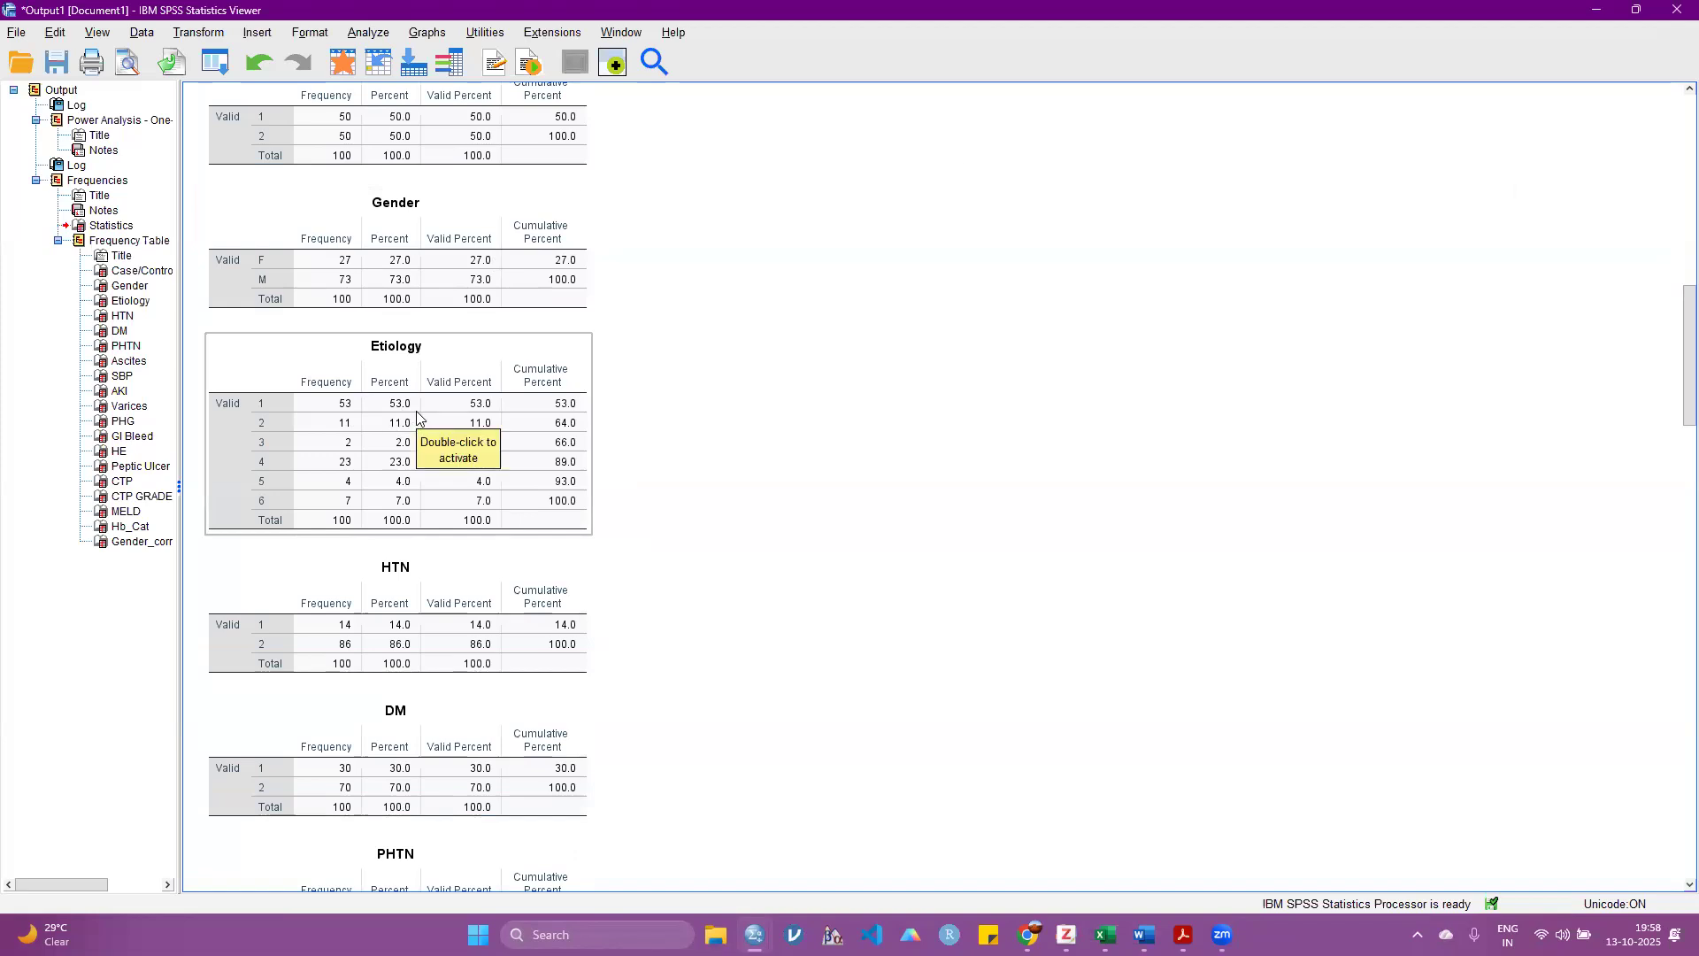
pyautogui.scroll(-3, 421, 423)
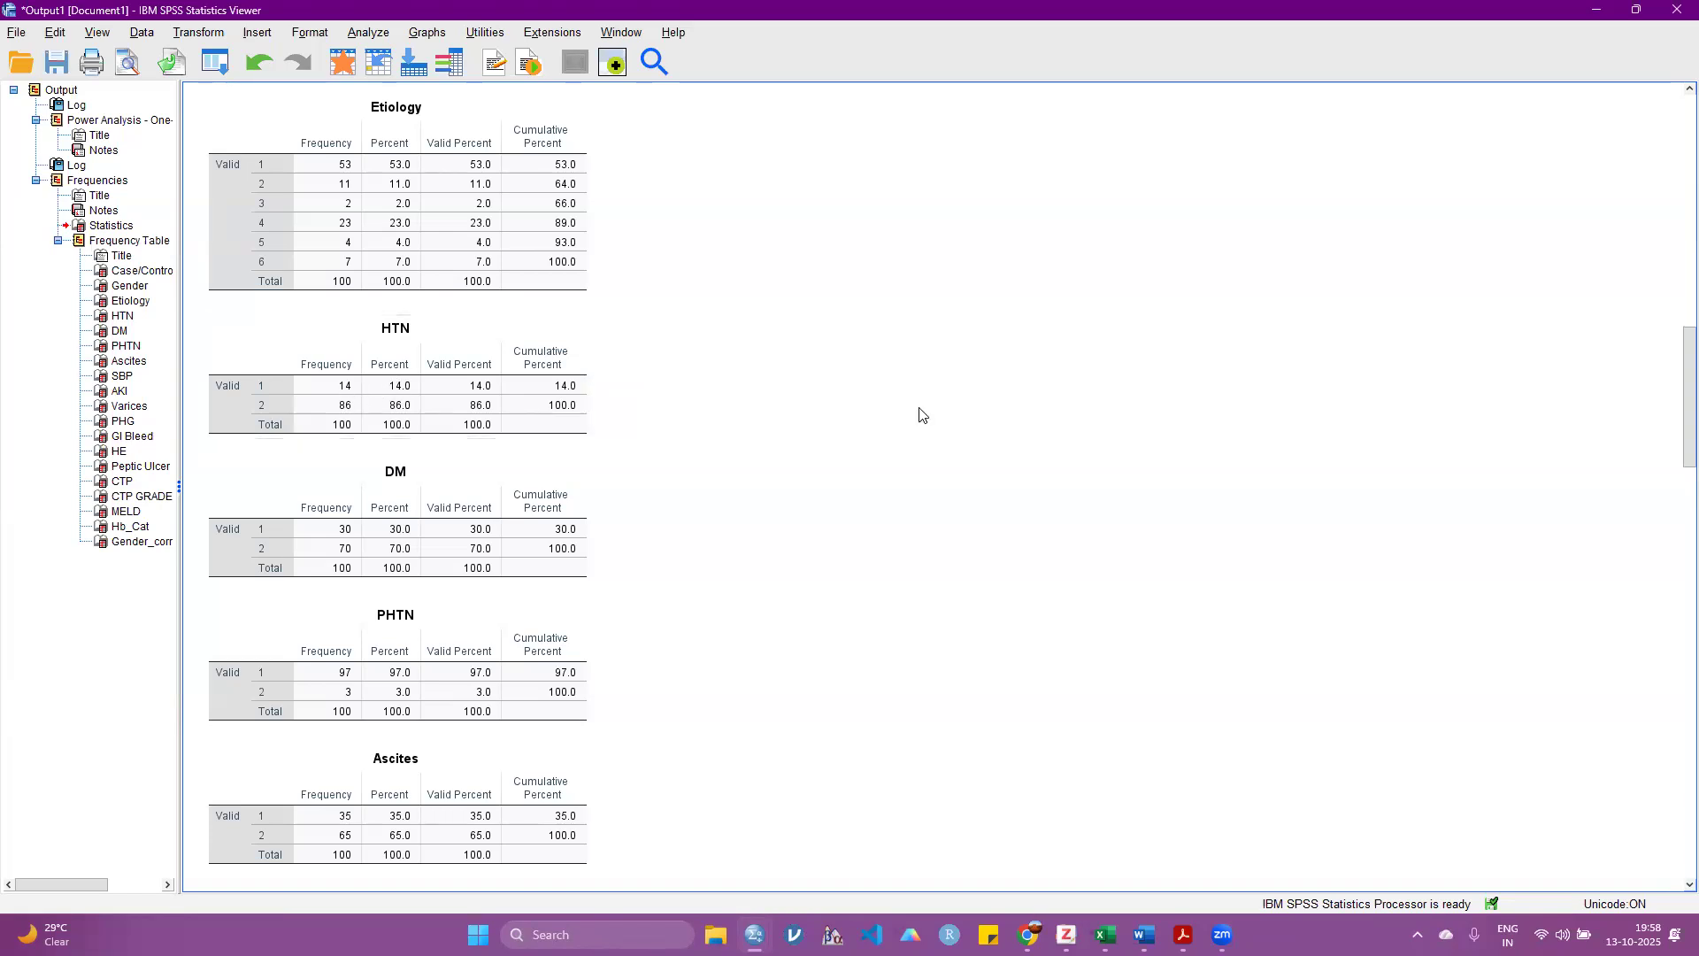
pyautogui.scroll(-2, 921, 415)
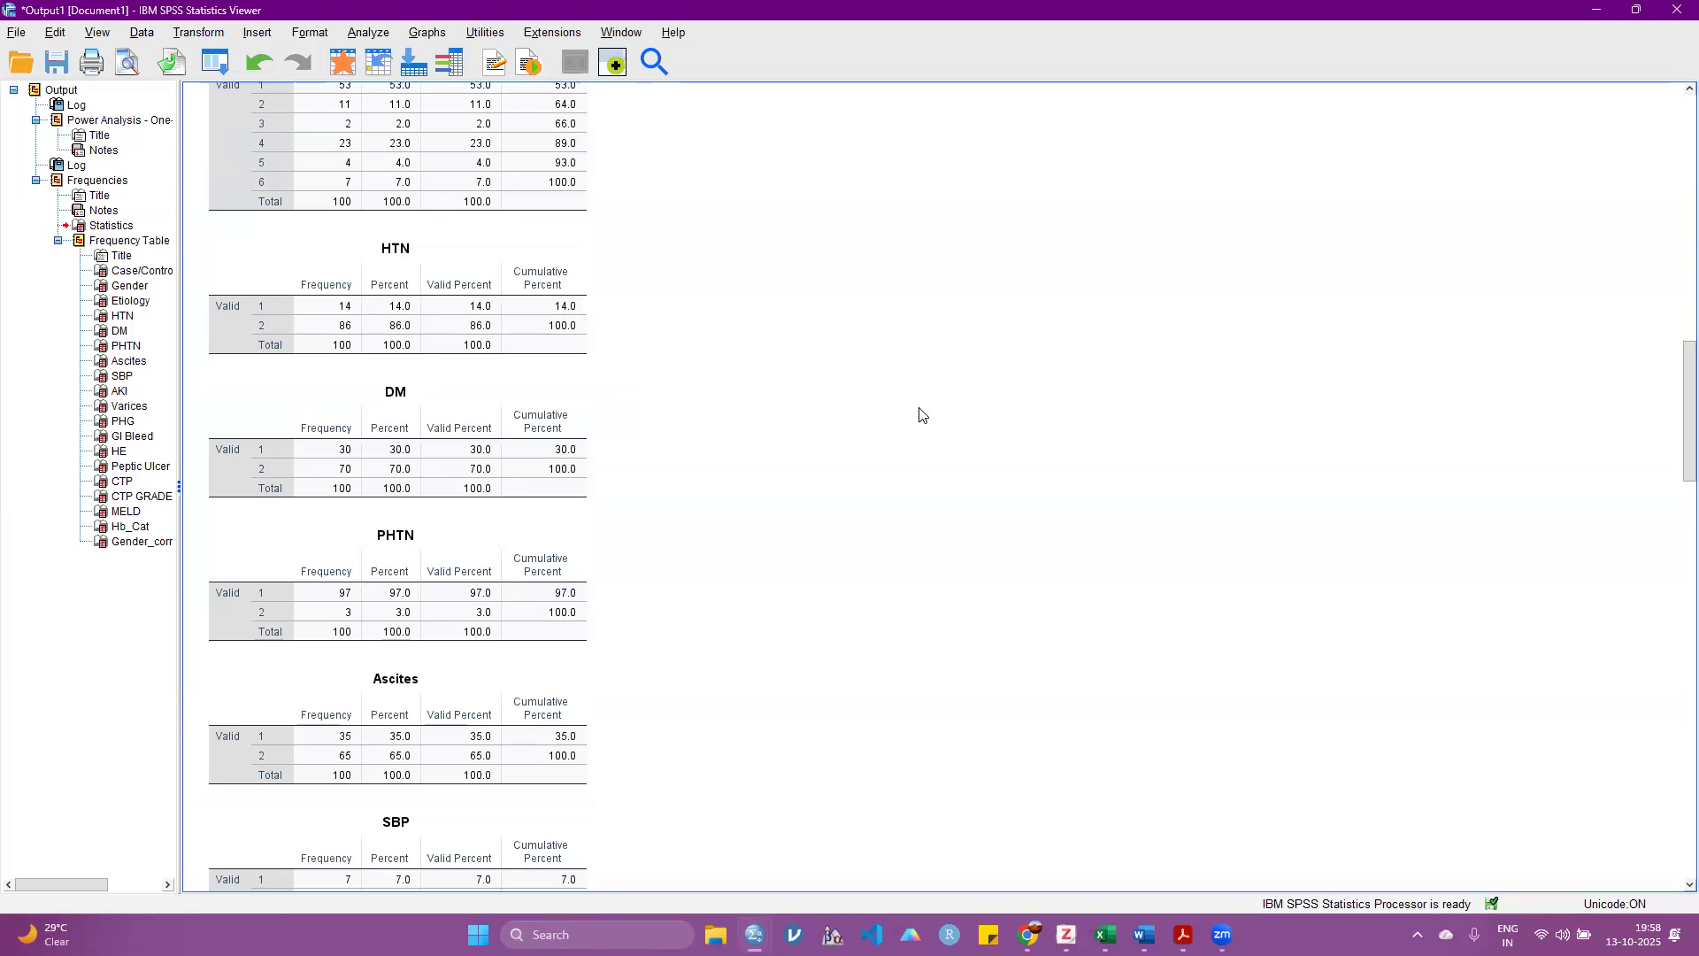
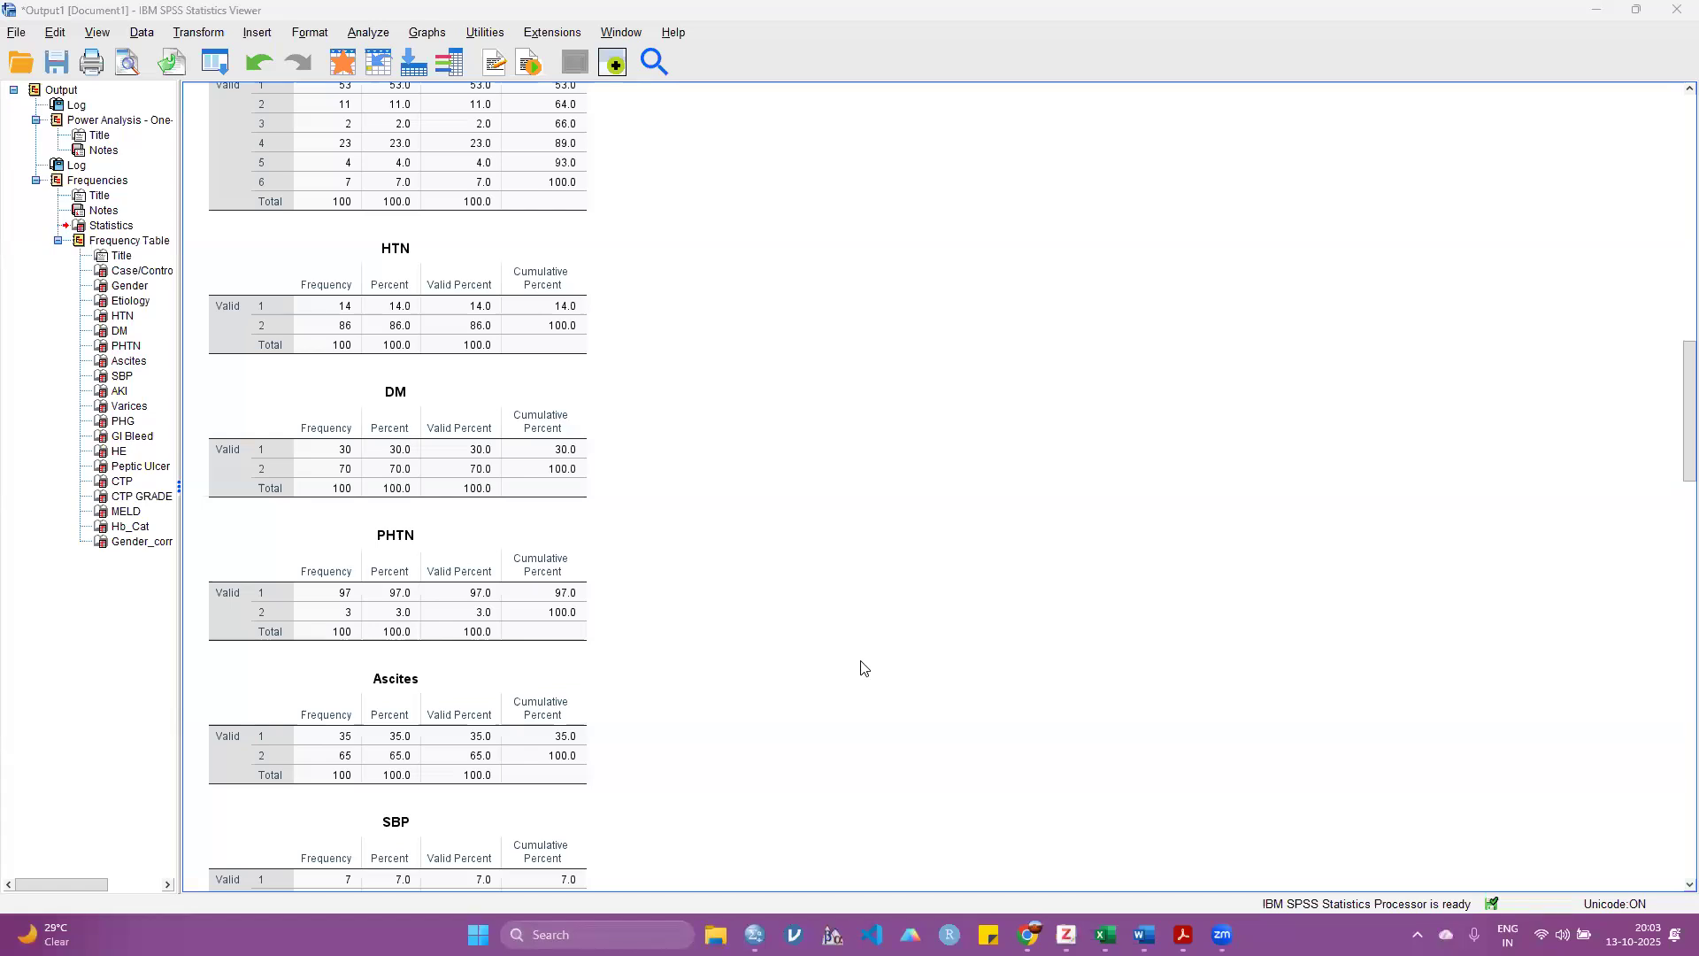
# Step: Switch to the Data Editor and clear the Age value of the first case
pyautogui.hotkey('alt', 'Tab')
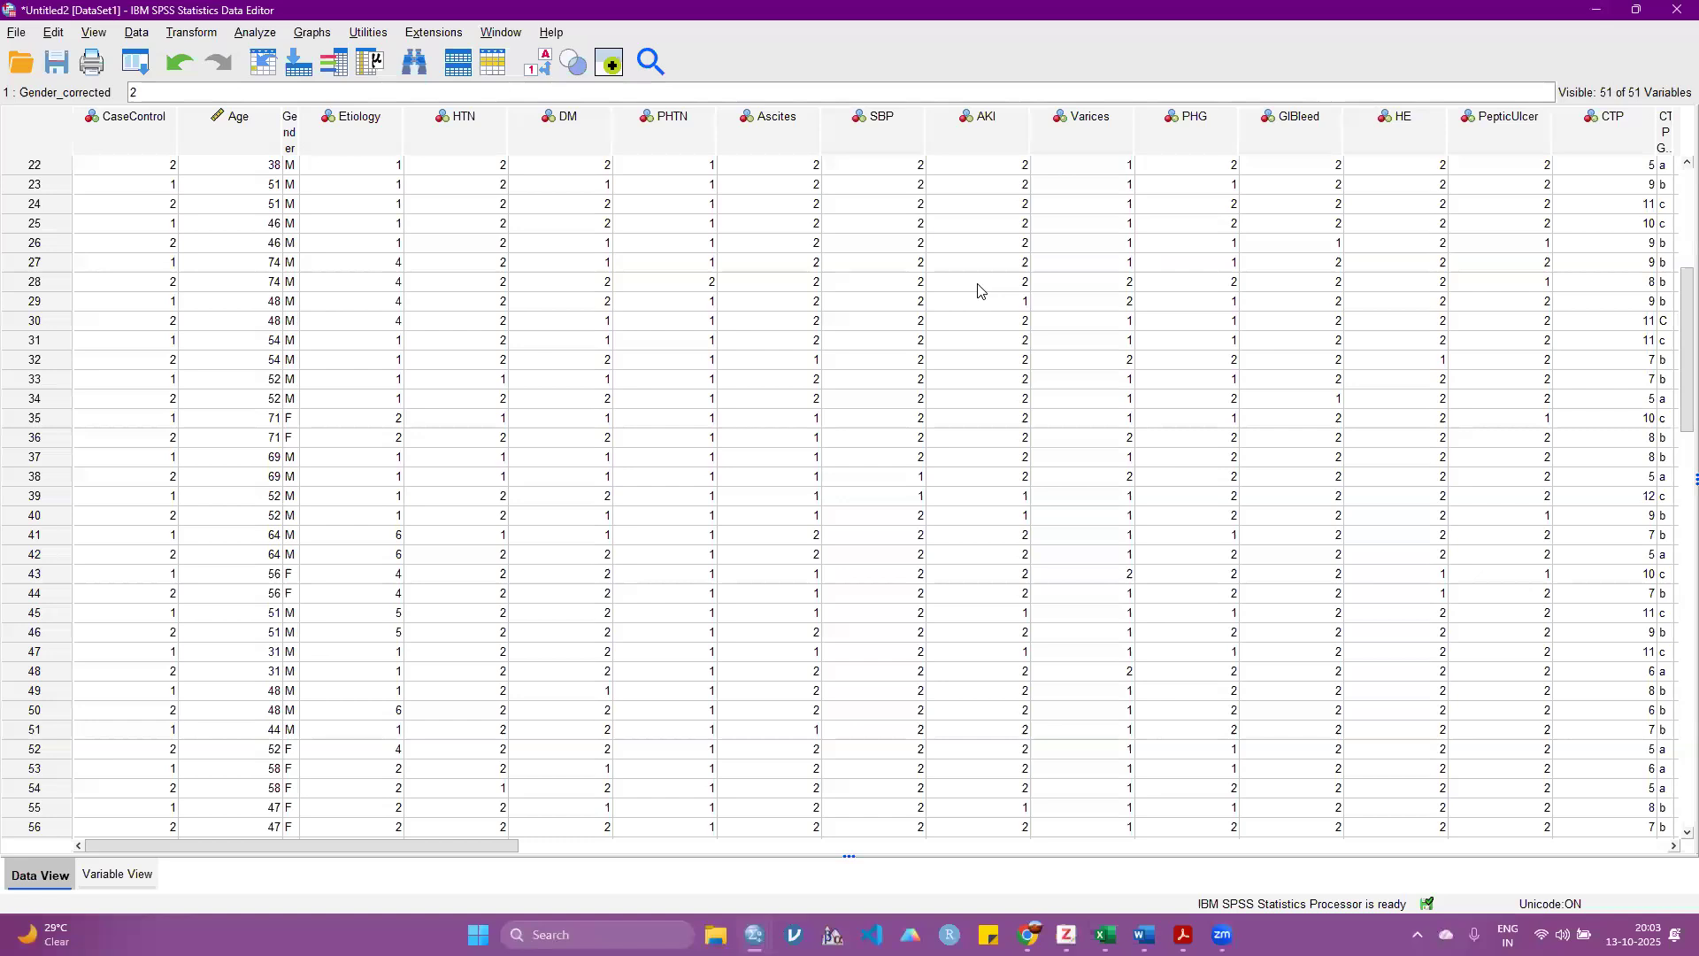
pyautogui.scroll(3, 452, 415)
pyautogui.scroll(4, 452, 415)
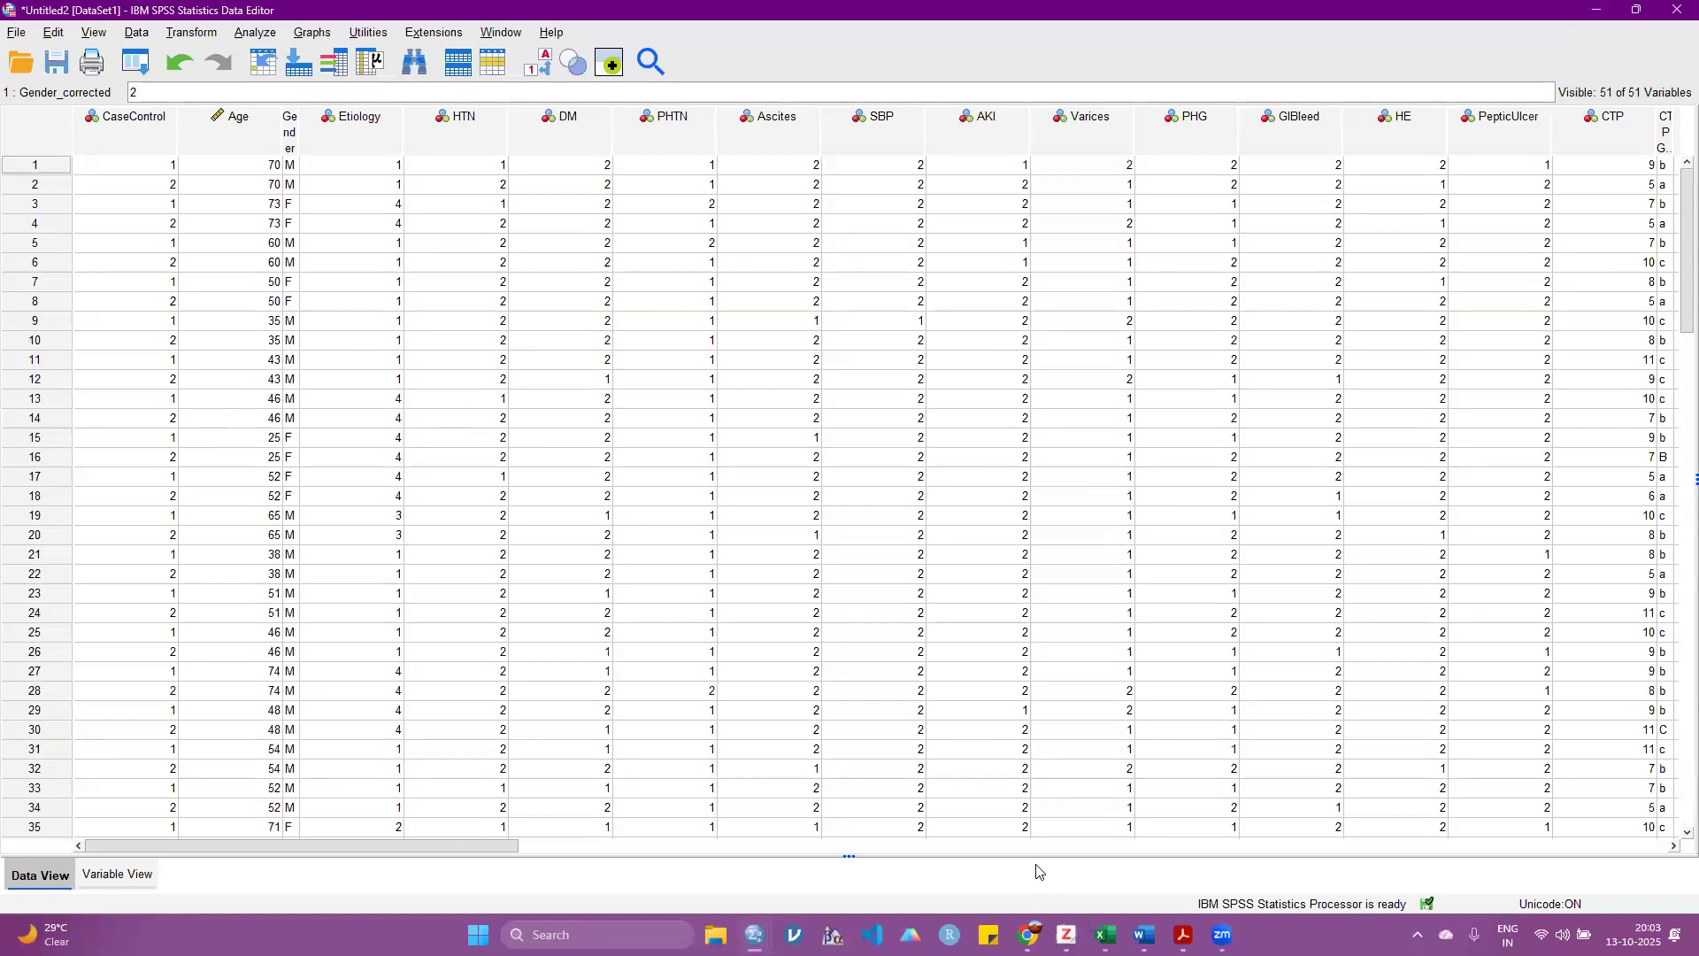
pyautogui.click(249, 166)
pyautogui.press('BackSpace')
pyautogui.click(379, 200)
pyautogui.click(257, 170)
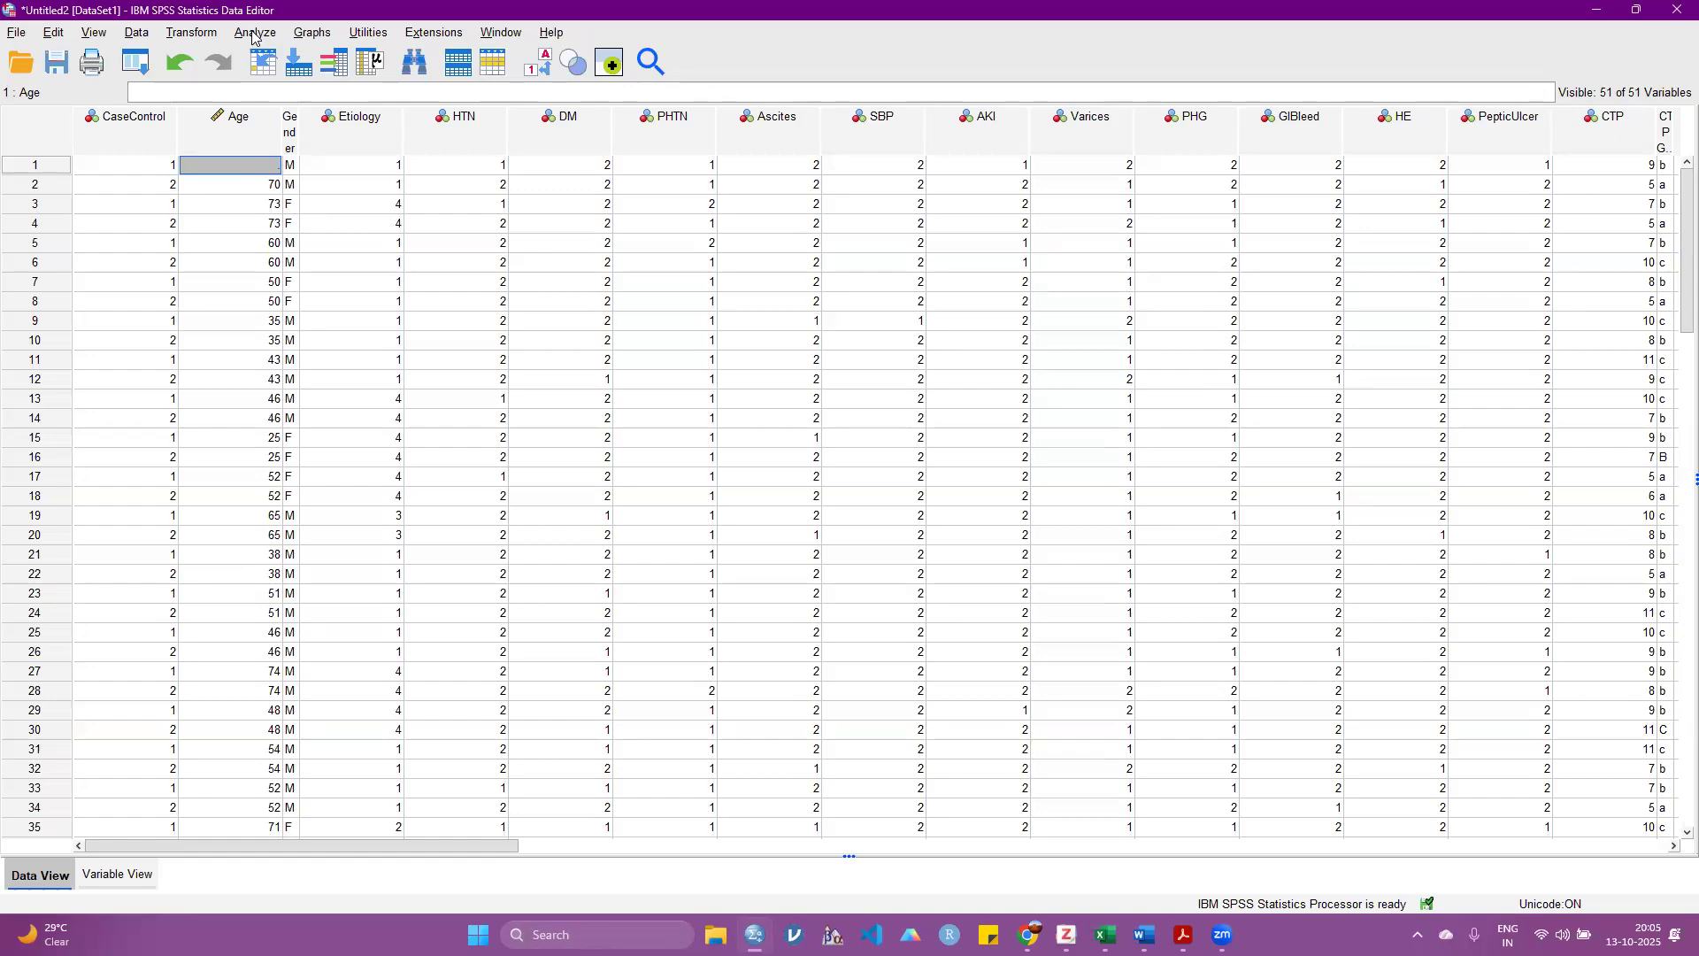
pyautogui.click(475, 165)
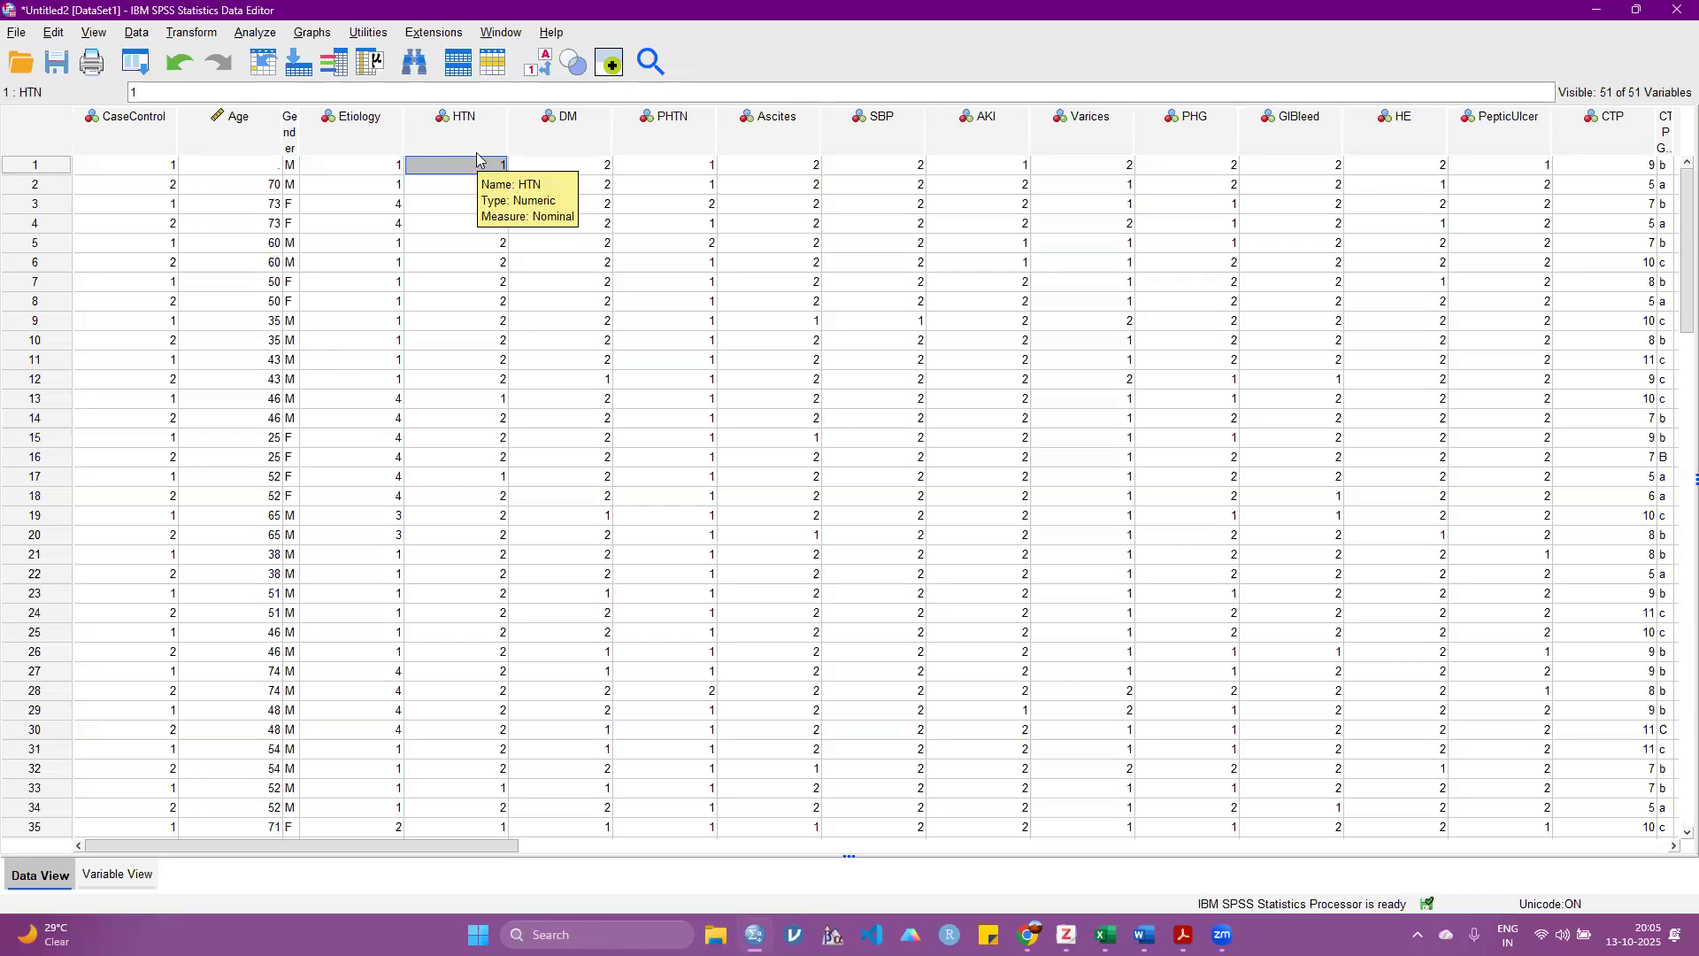
pyautogui.click(270, 168)
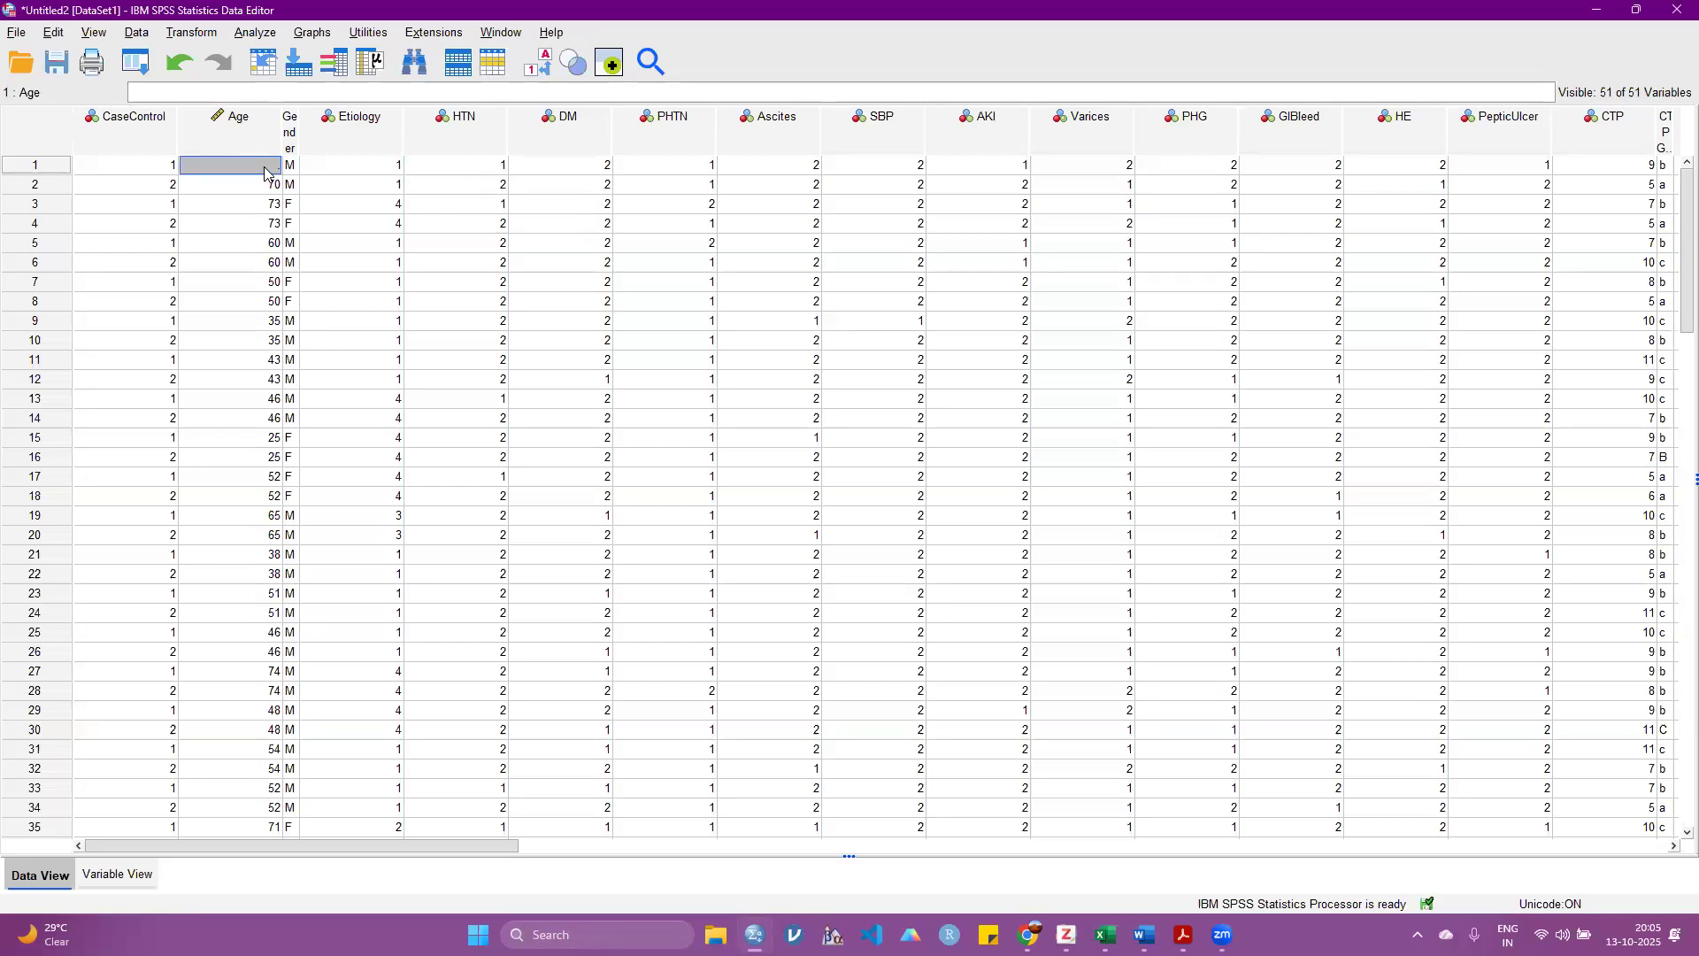
# Step: Reset the Frequencies analysis, choose Age as its only variable and turn off the display of frequency tables
pyautogui.click(253, 32)
pyautogui.moveTo(296, 106)
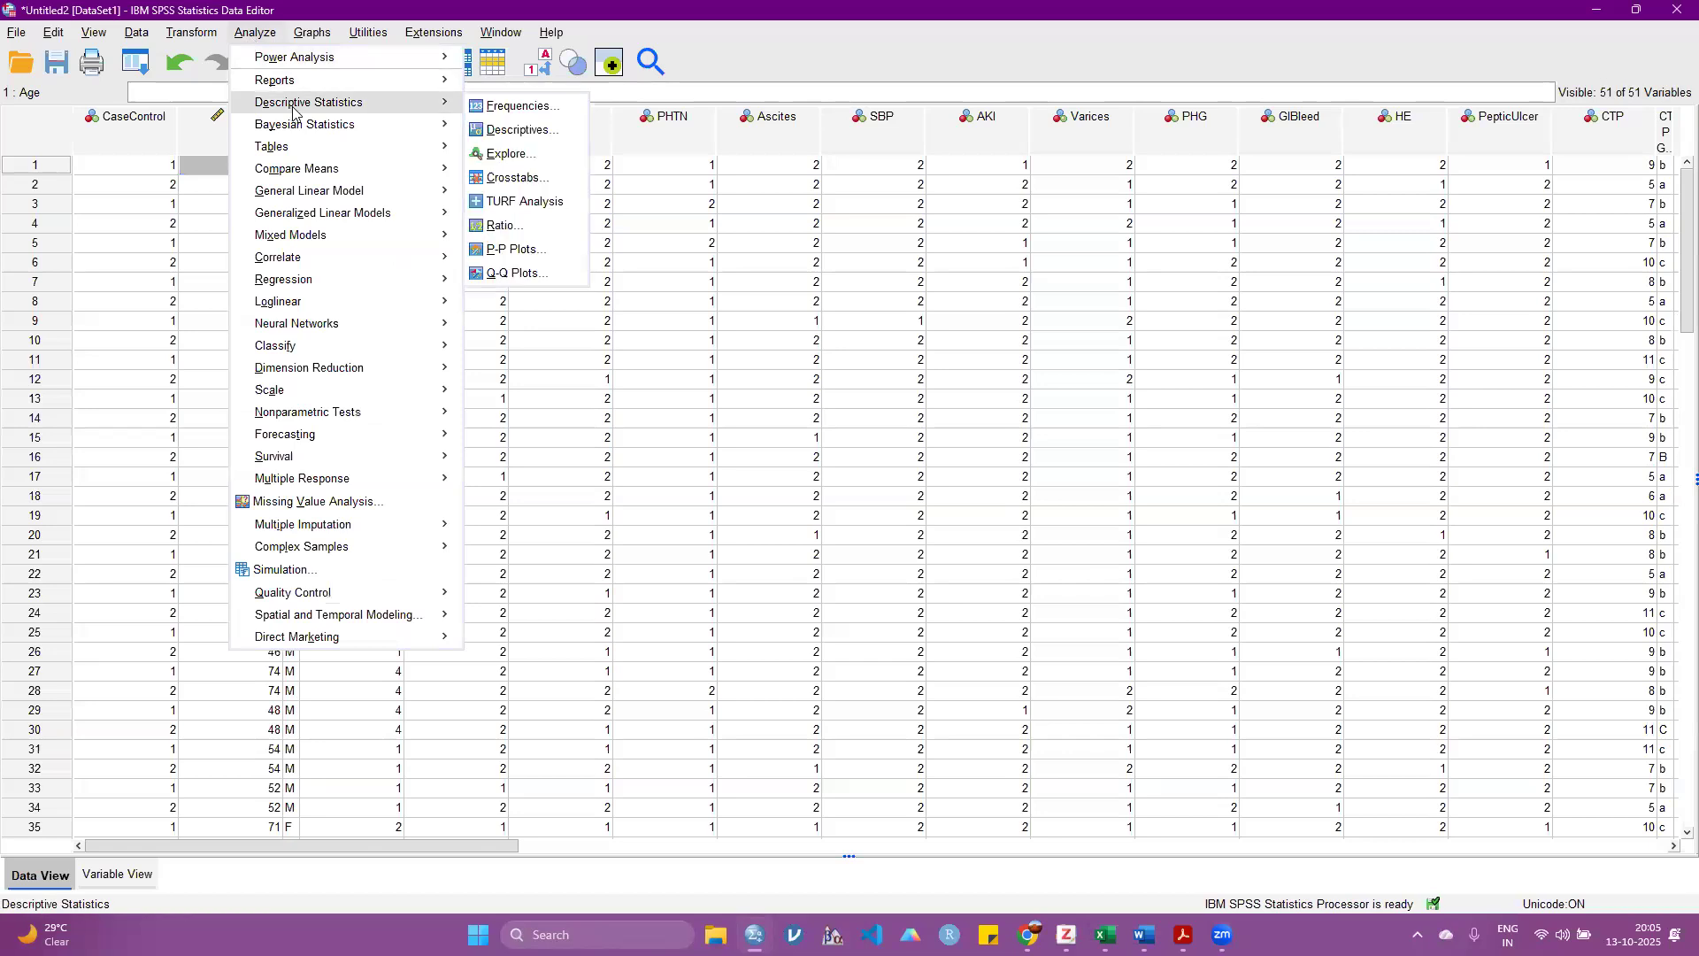
pyautogui.click(548, 108)
pyautogui.click(603, 669)
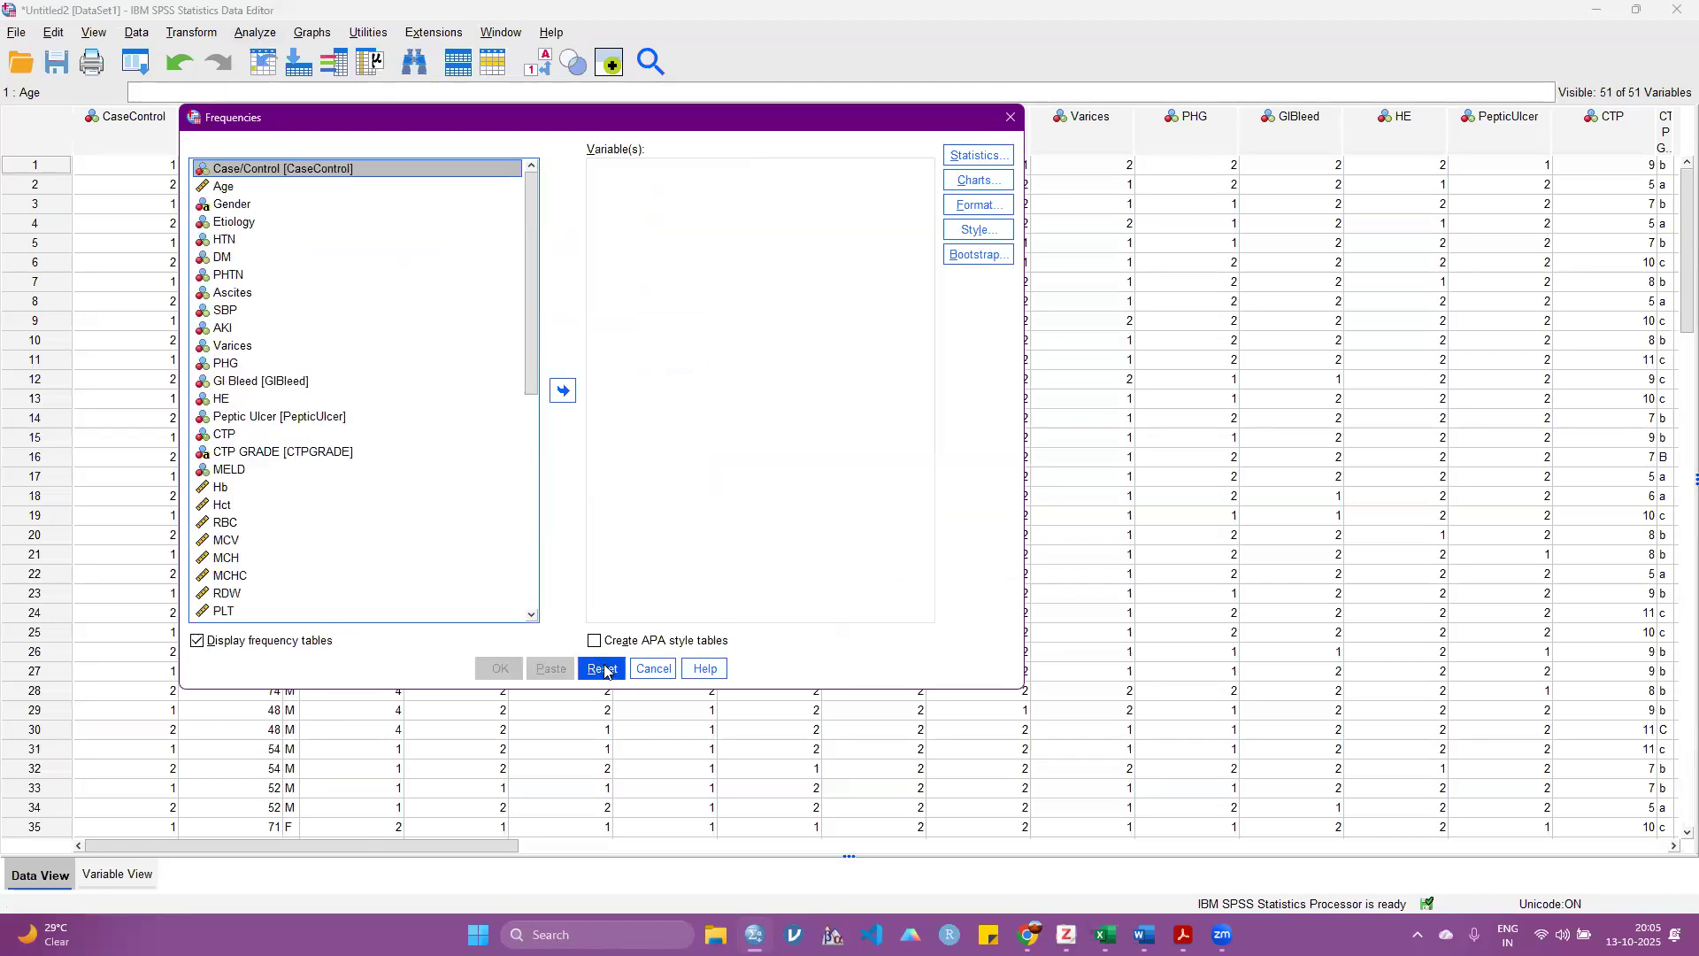
pyautogui.click(232, 188)
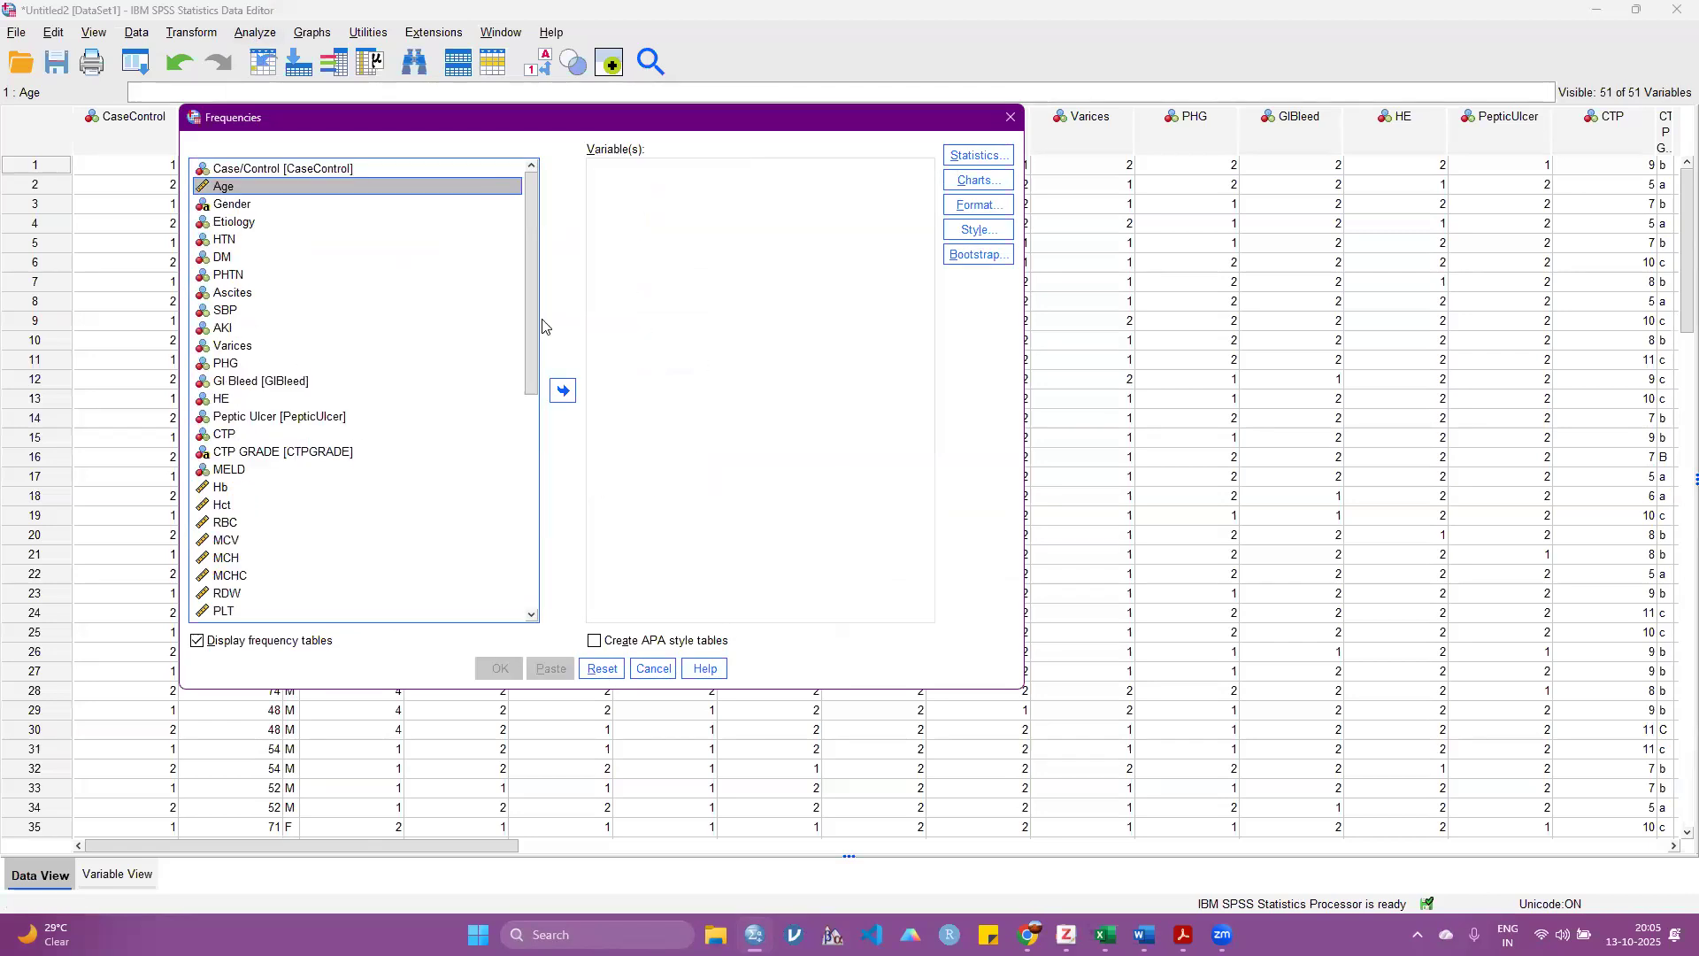
pyautogui.click(564, 391)
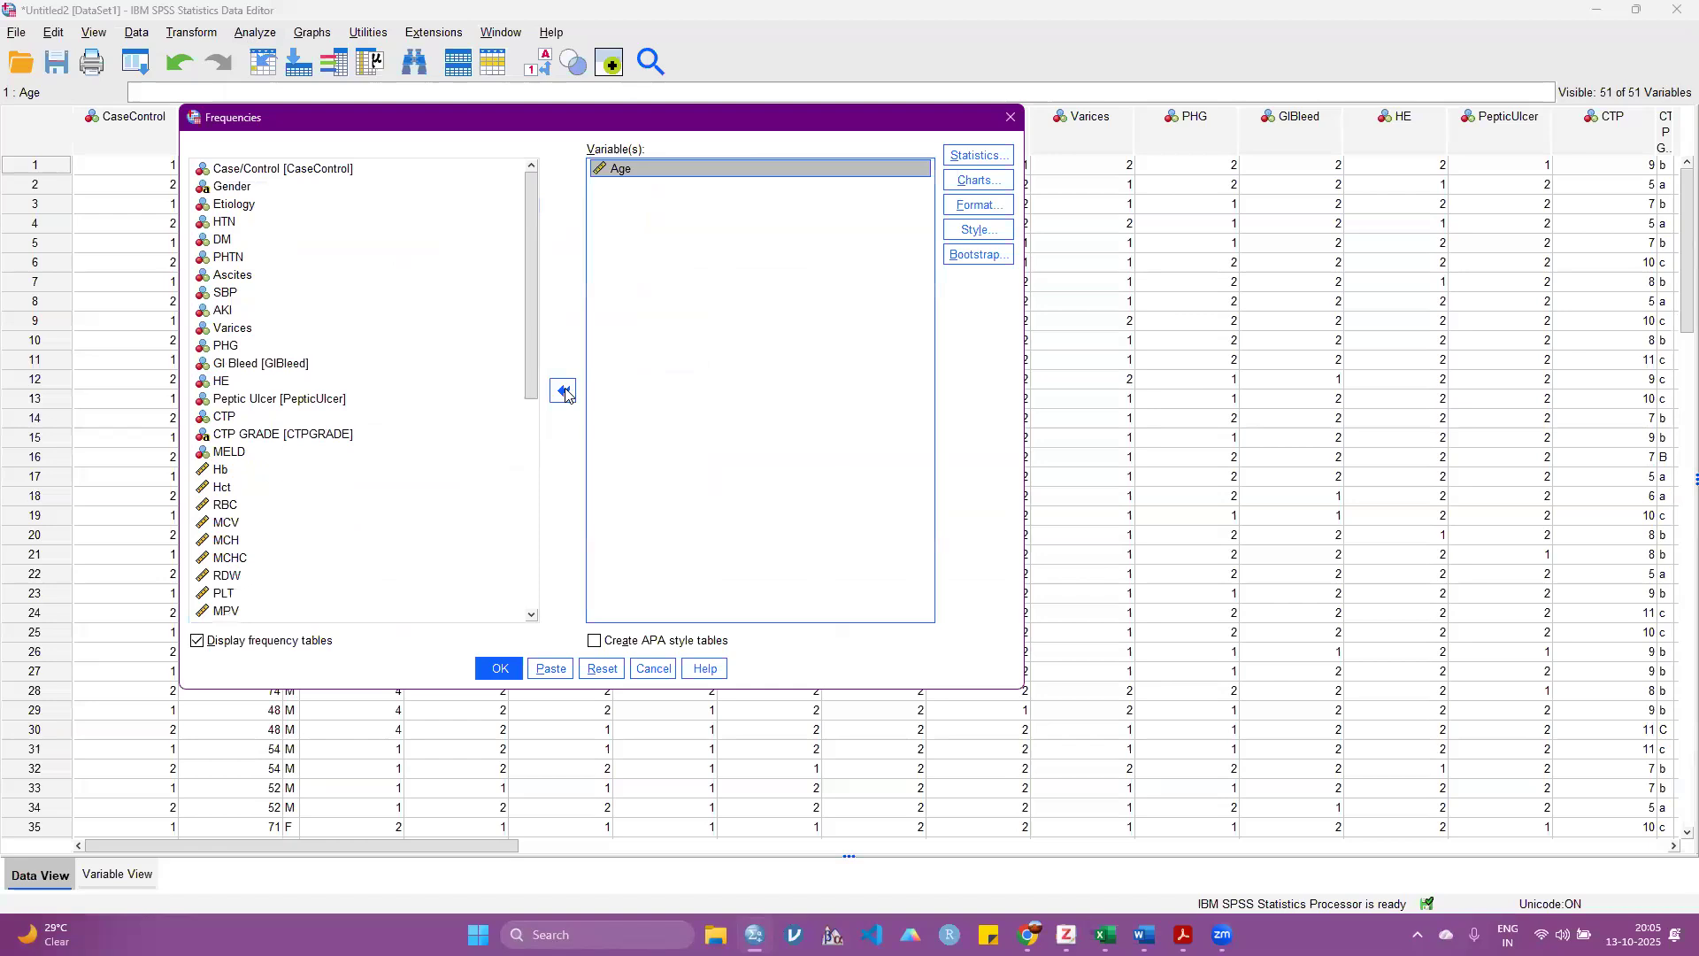
pyautogui.click(257, 648)
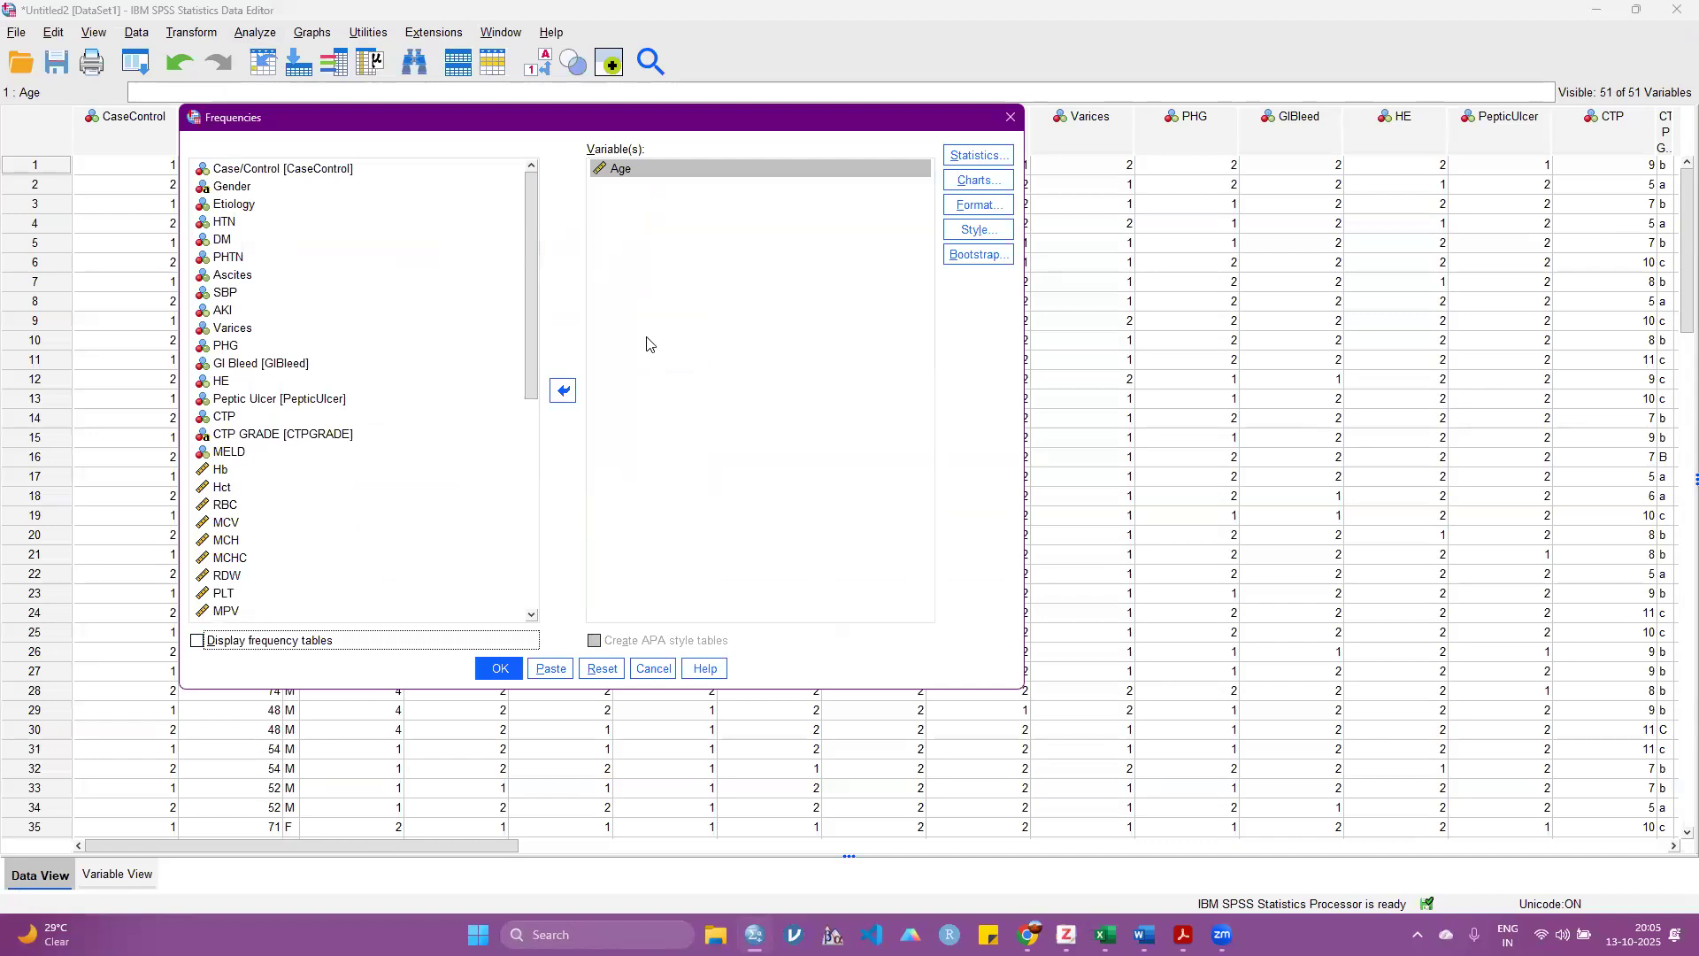
# Step: Request the mean as the statistic for Age and run the Frequencies analysis
pyautogui.hotkey('alt', 's')
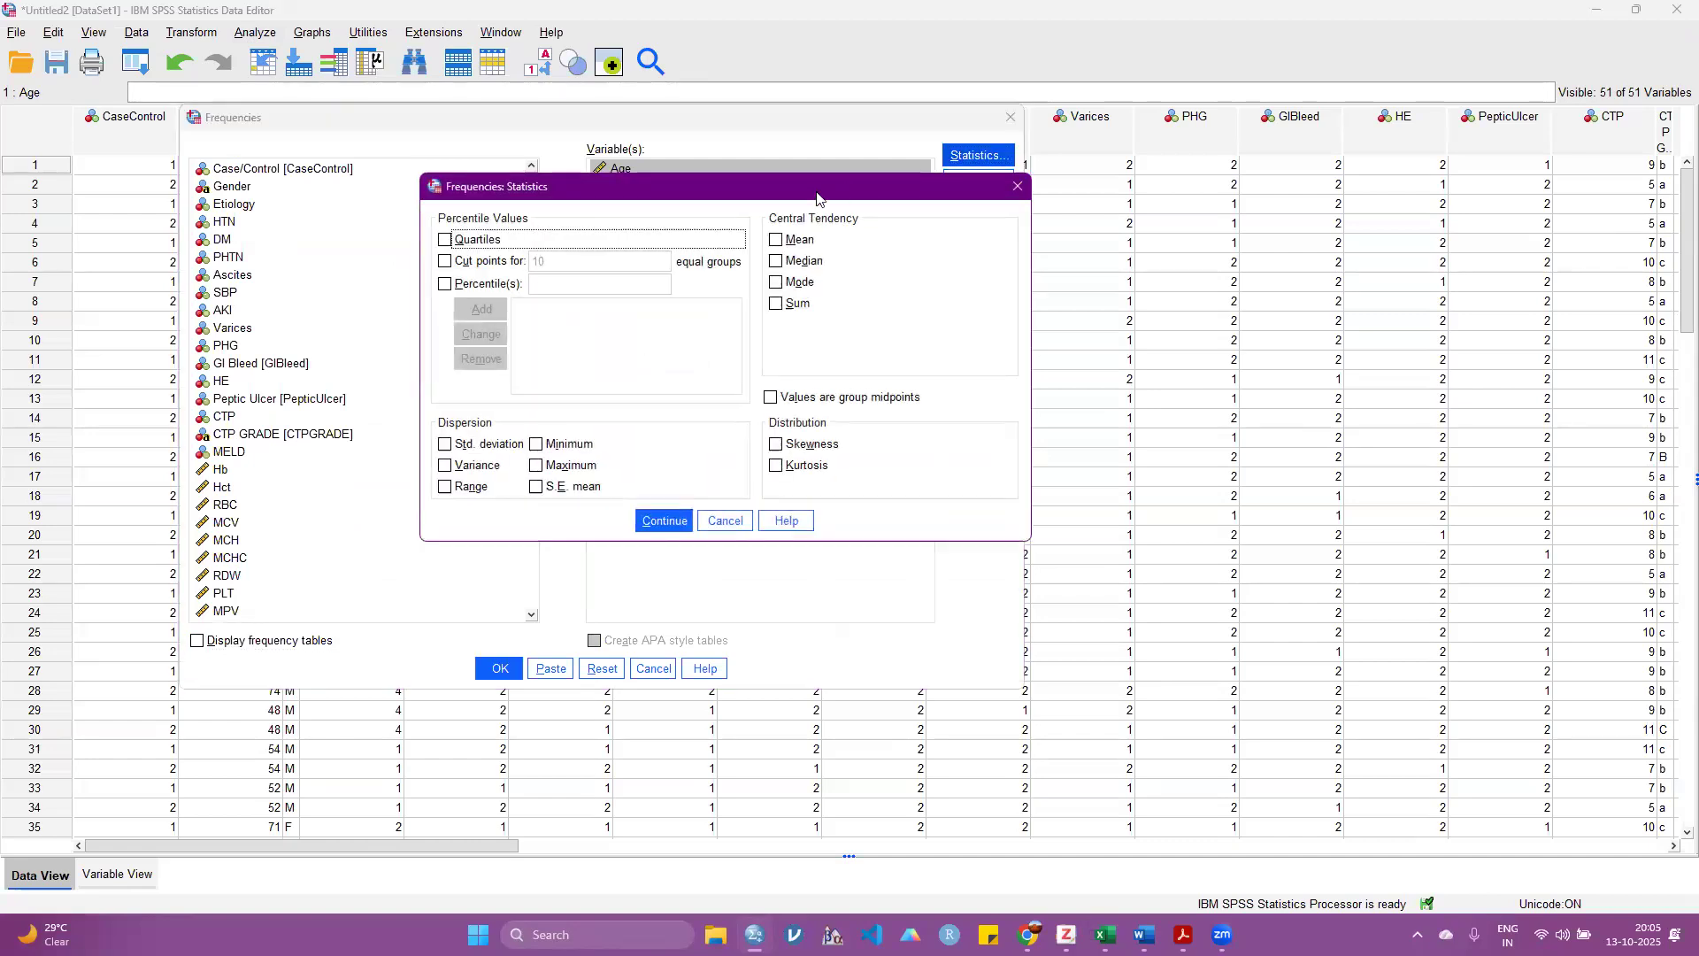
pyautogui.moveTo(816, 192); pyautogui.dragTo(546, 199)
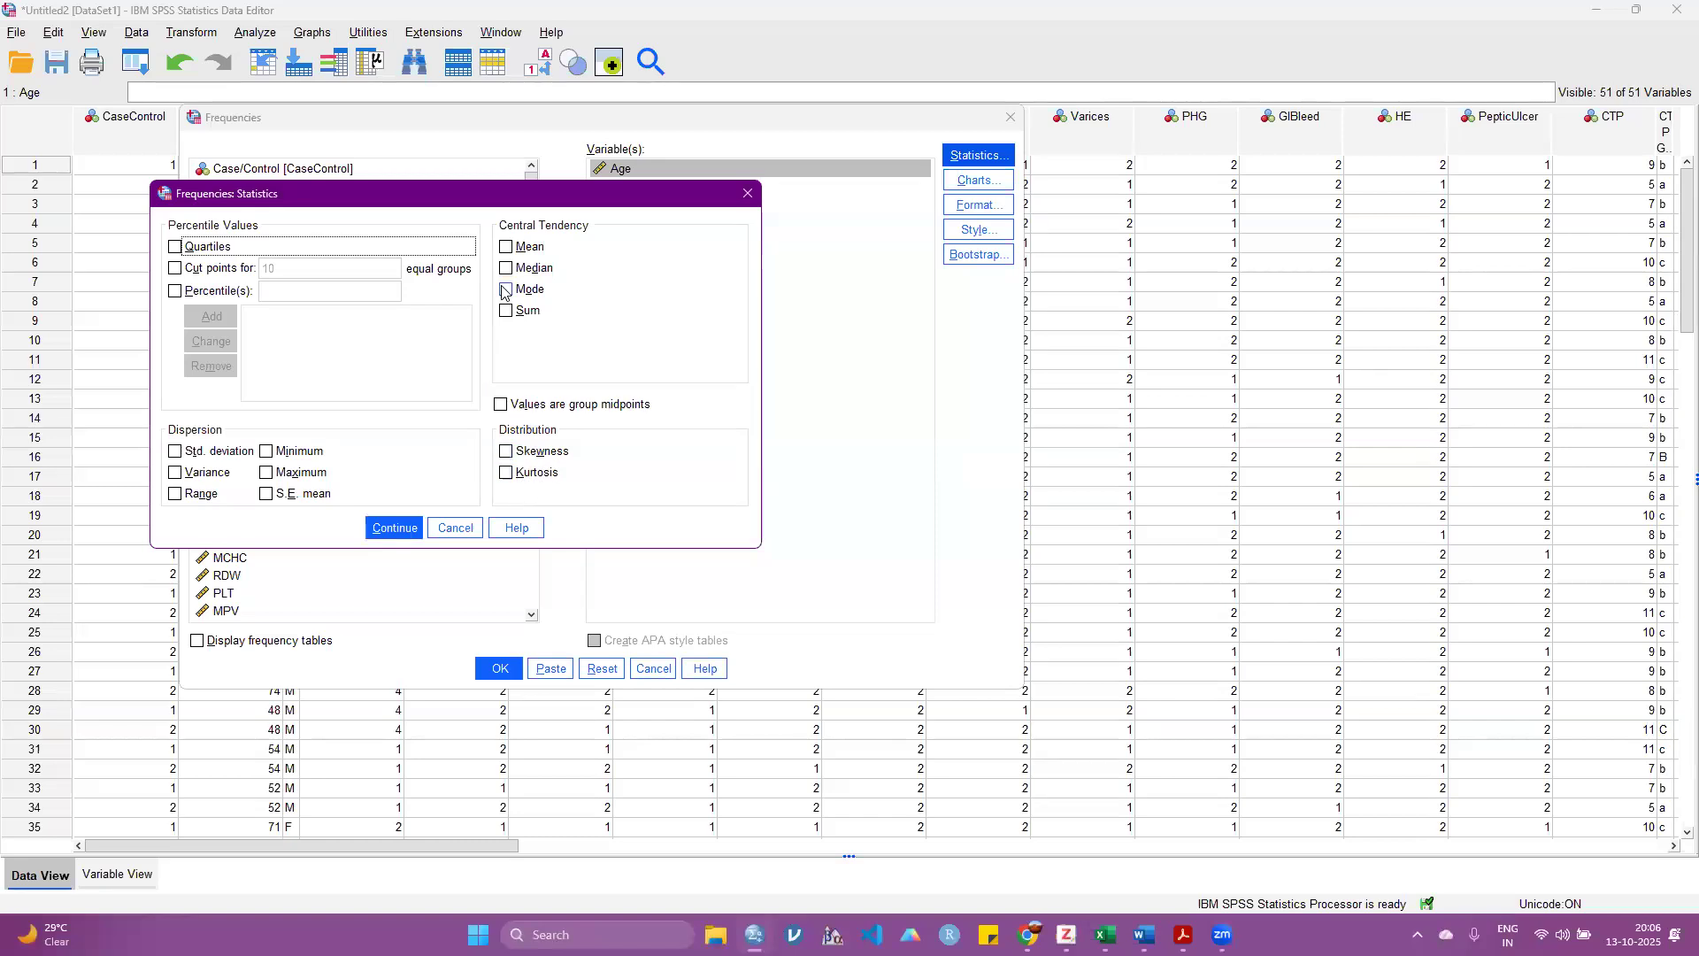
pyautogui.click(505, 247)
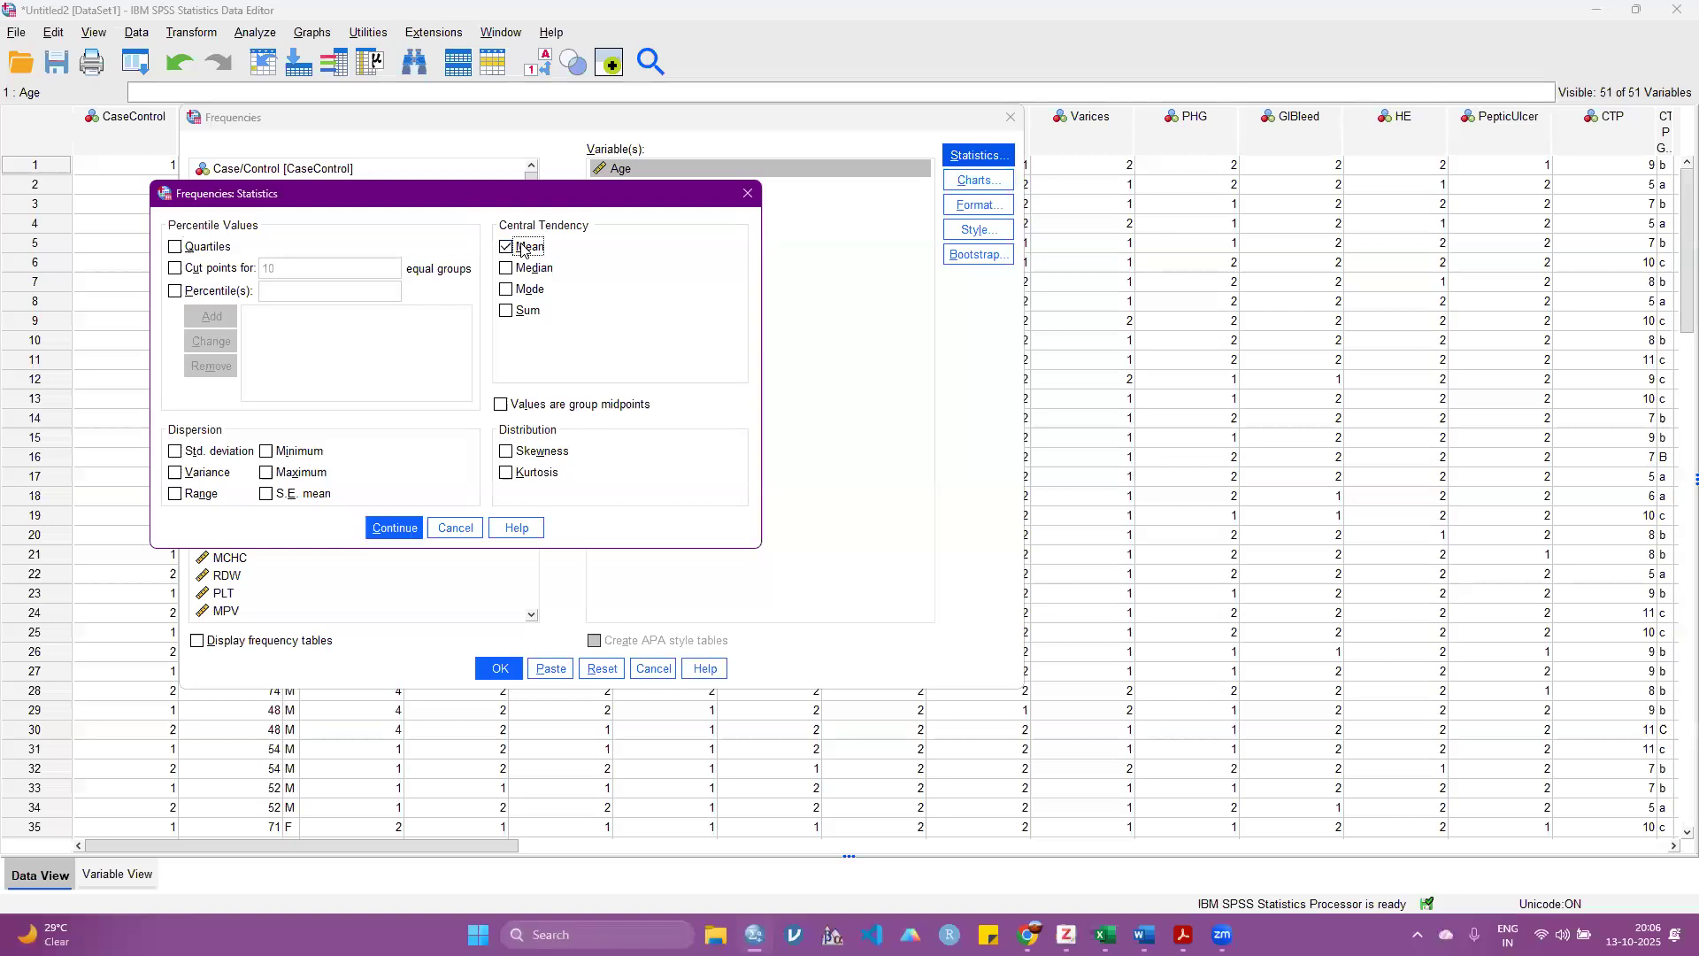
pyautogui.click(394, 529)
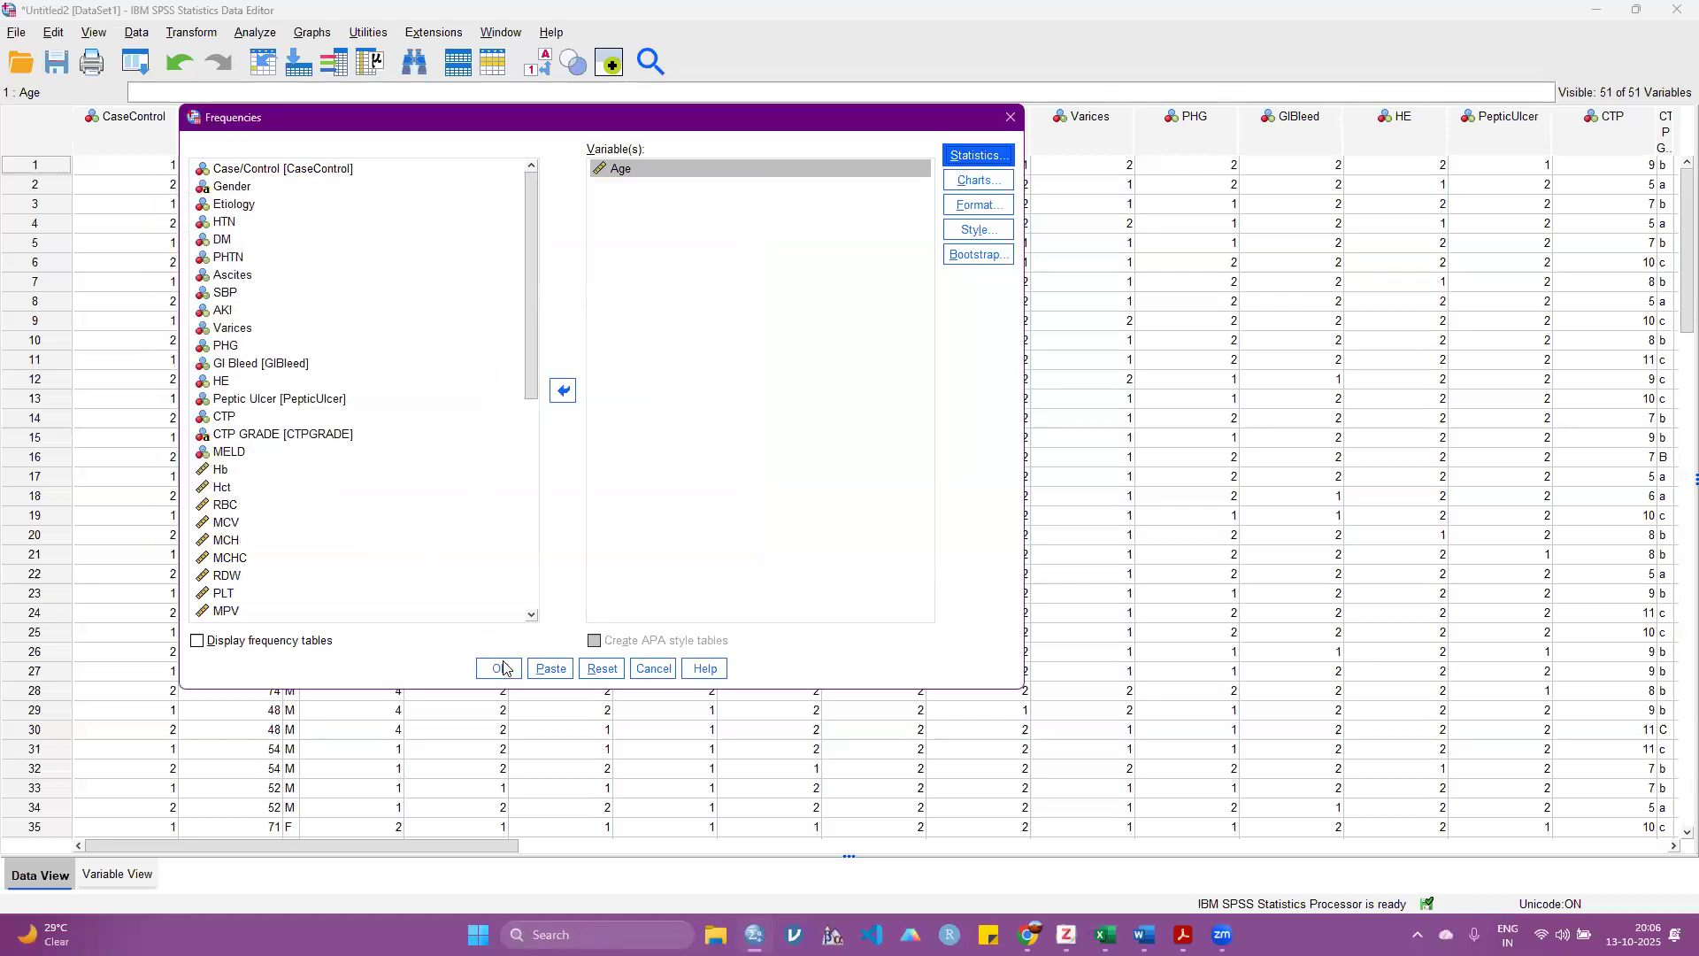
pyautogui.click(499, 668)
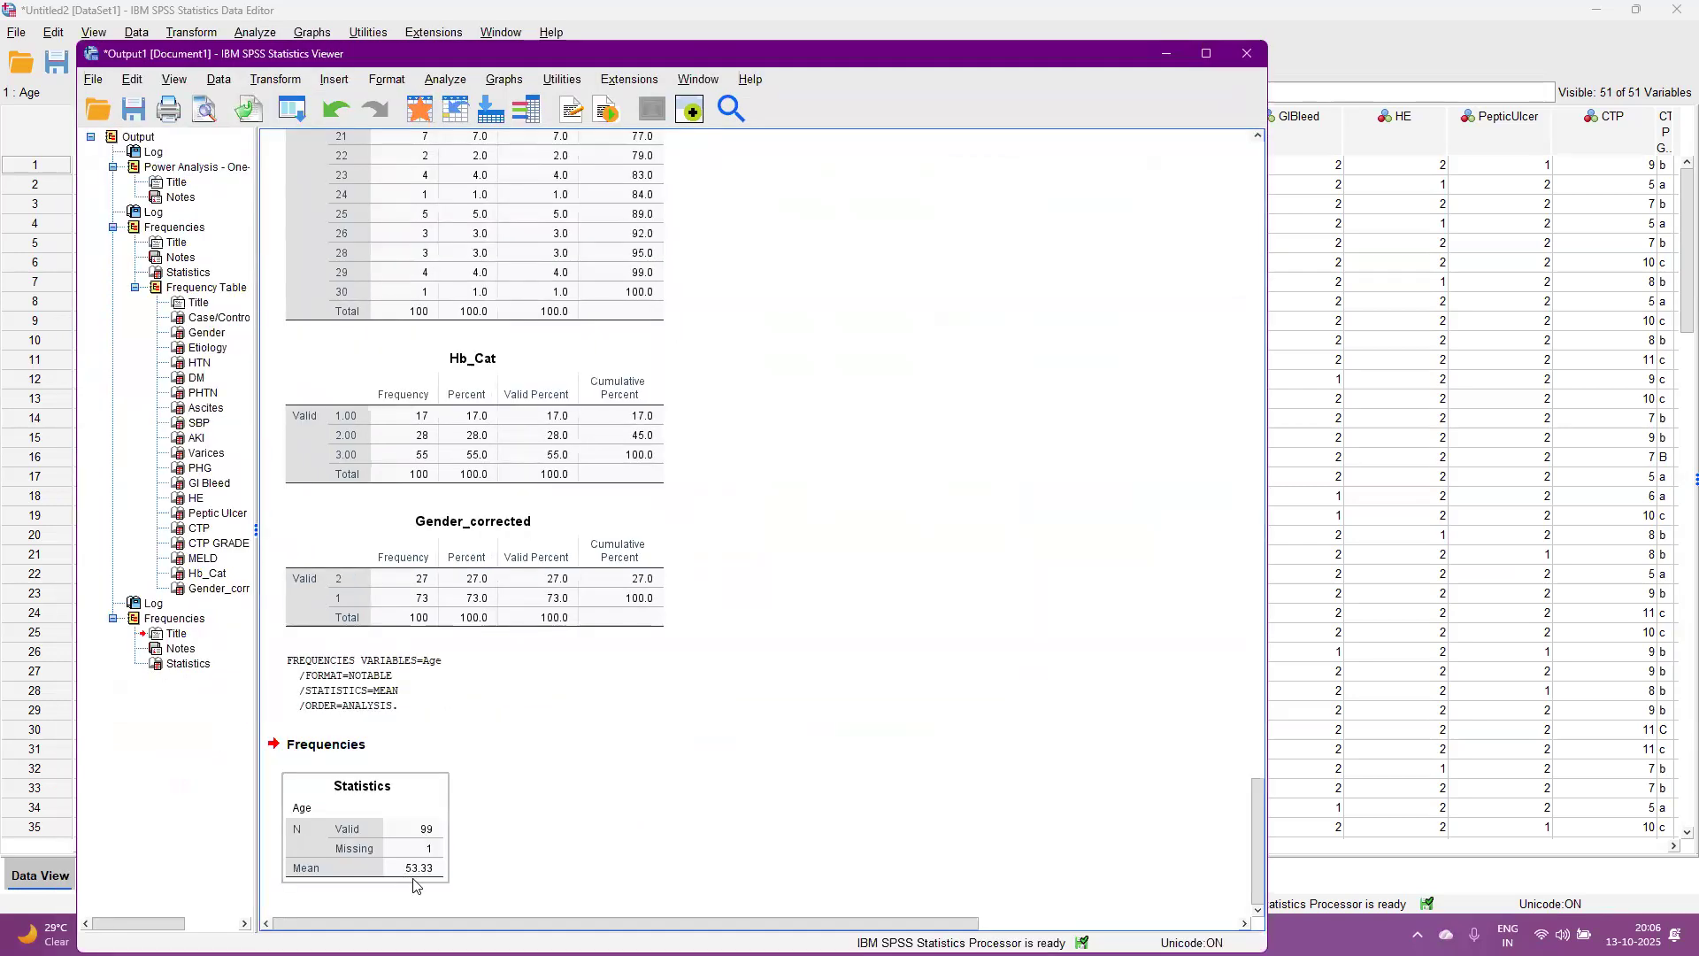
# Step: Put away the output window and set the Age of the first case to 53
pyautogui.click(807, 319)
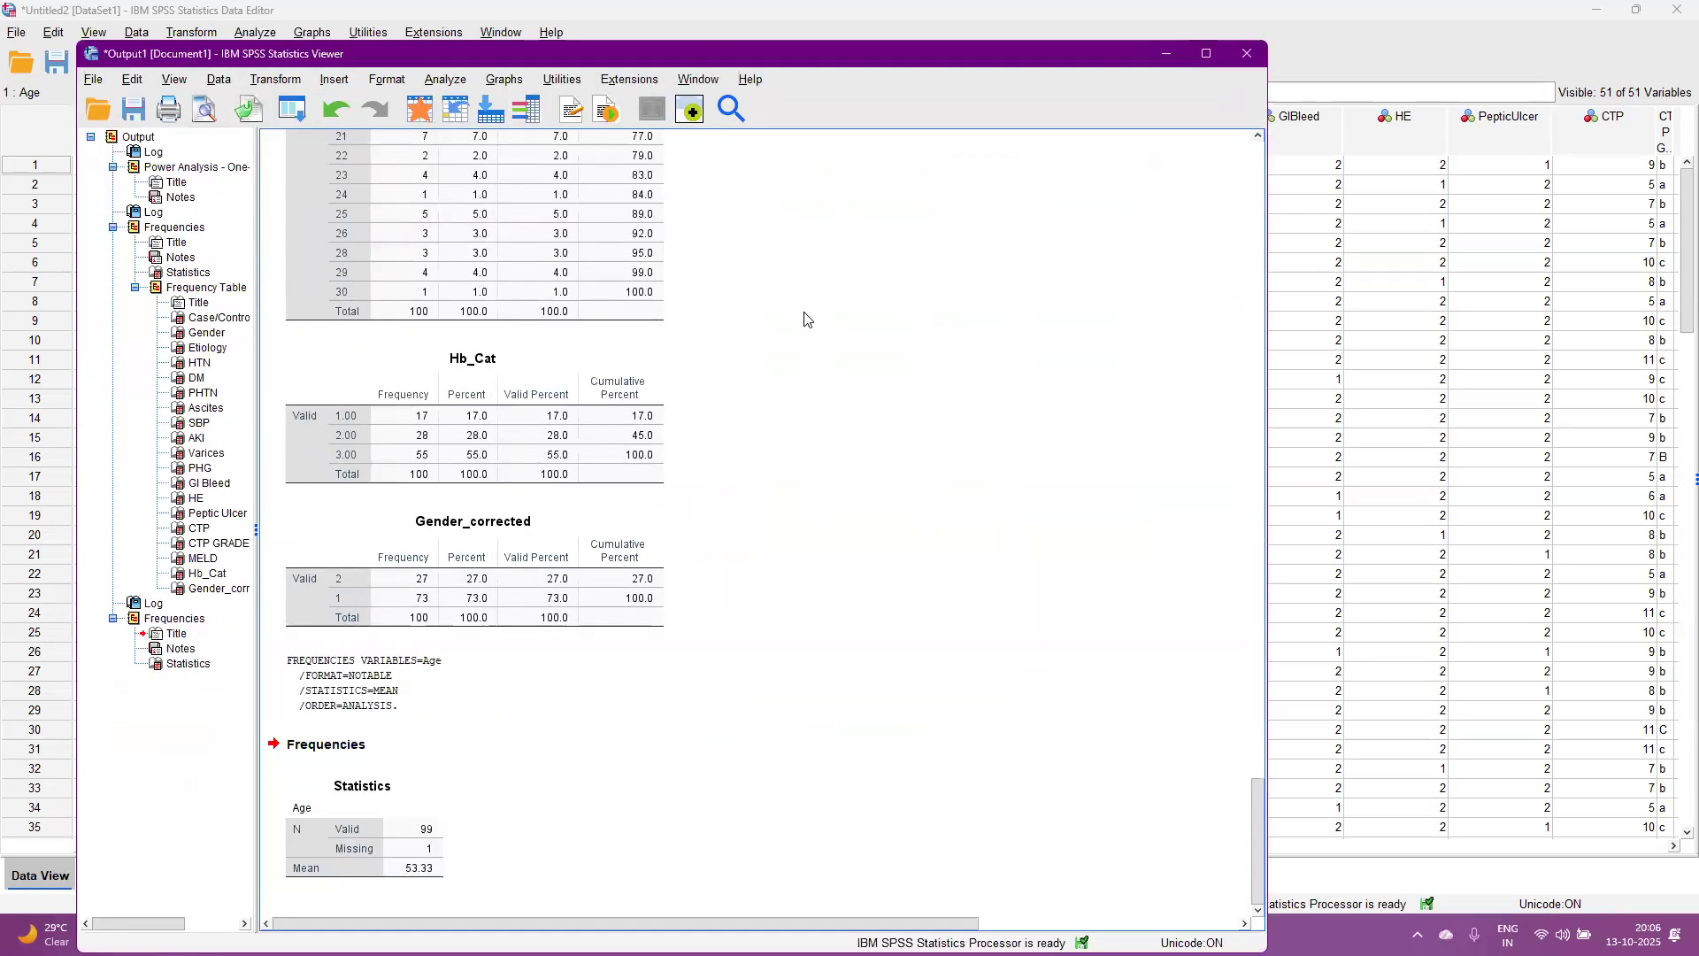
pyautogui.moveTo(974, 54); pyautogui.dragTo(796, 187)
pyautogui.click(991, 187)
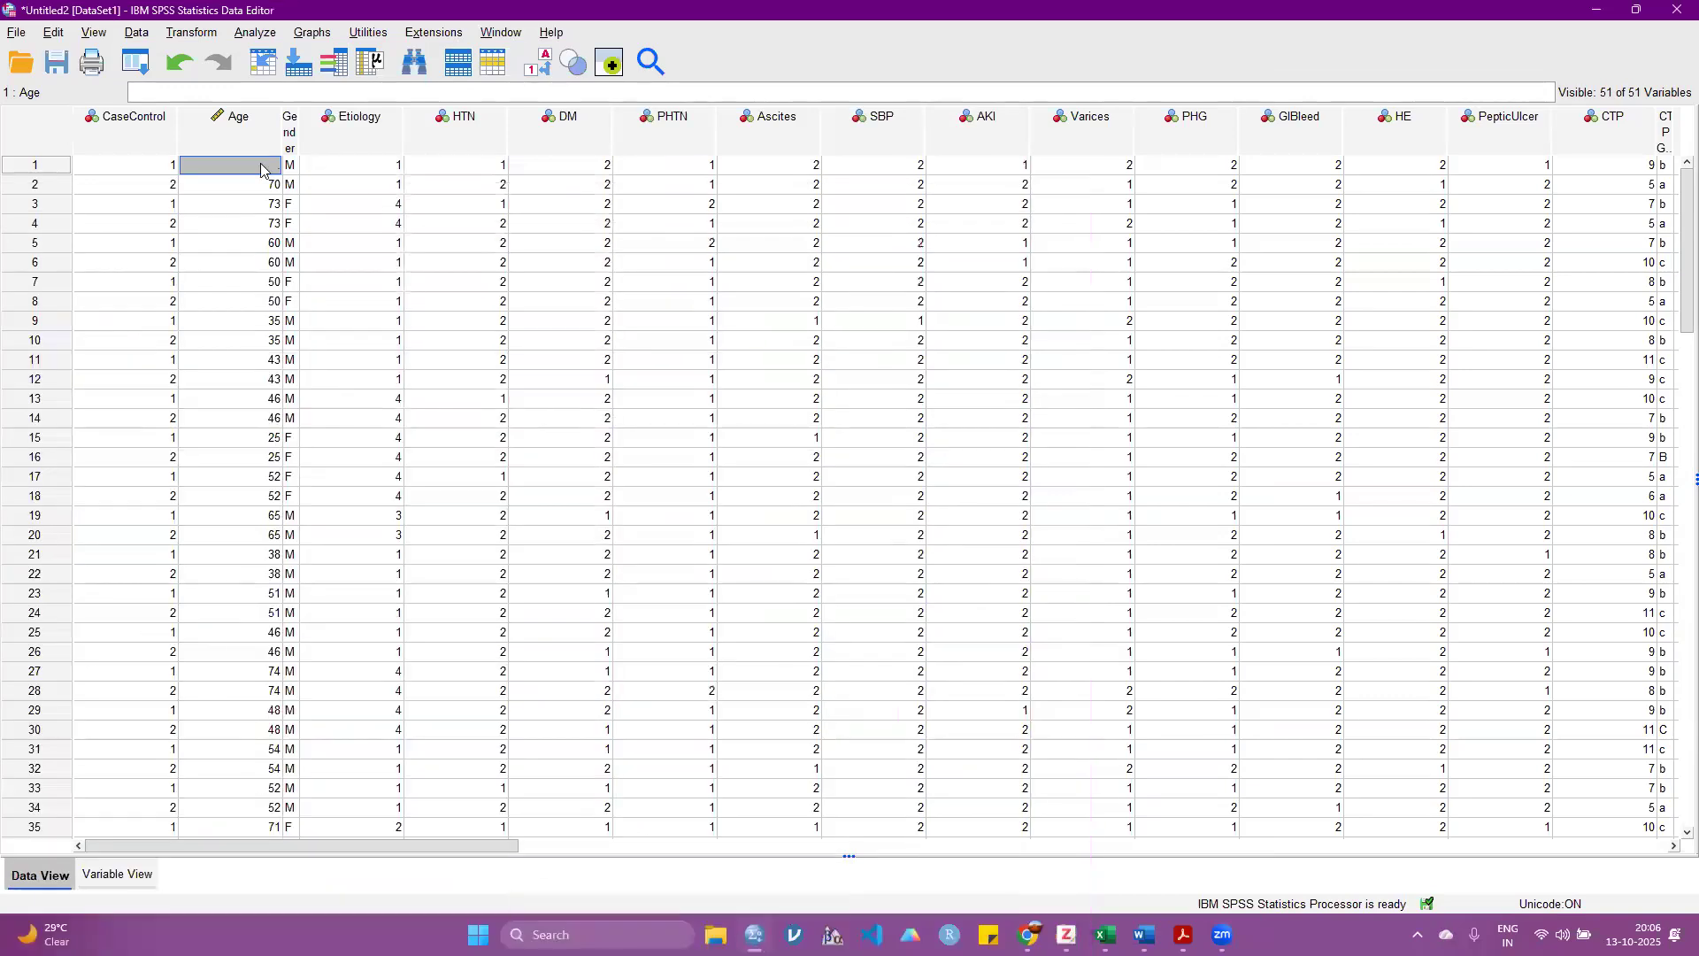
pyautogui.write('53.33')
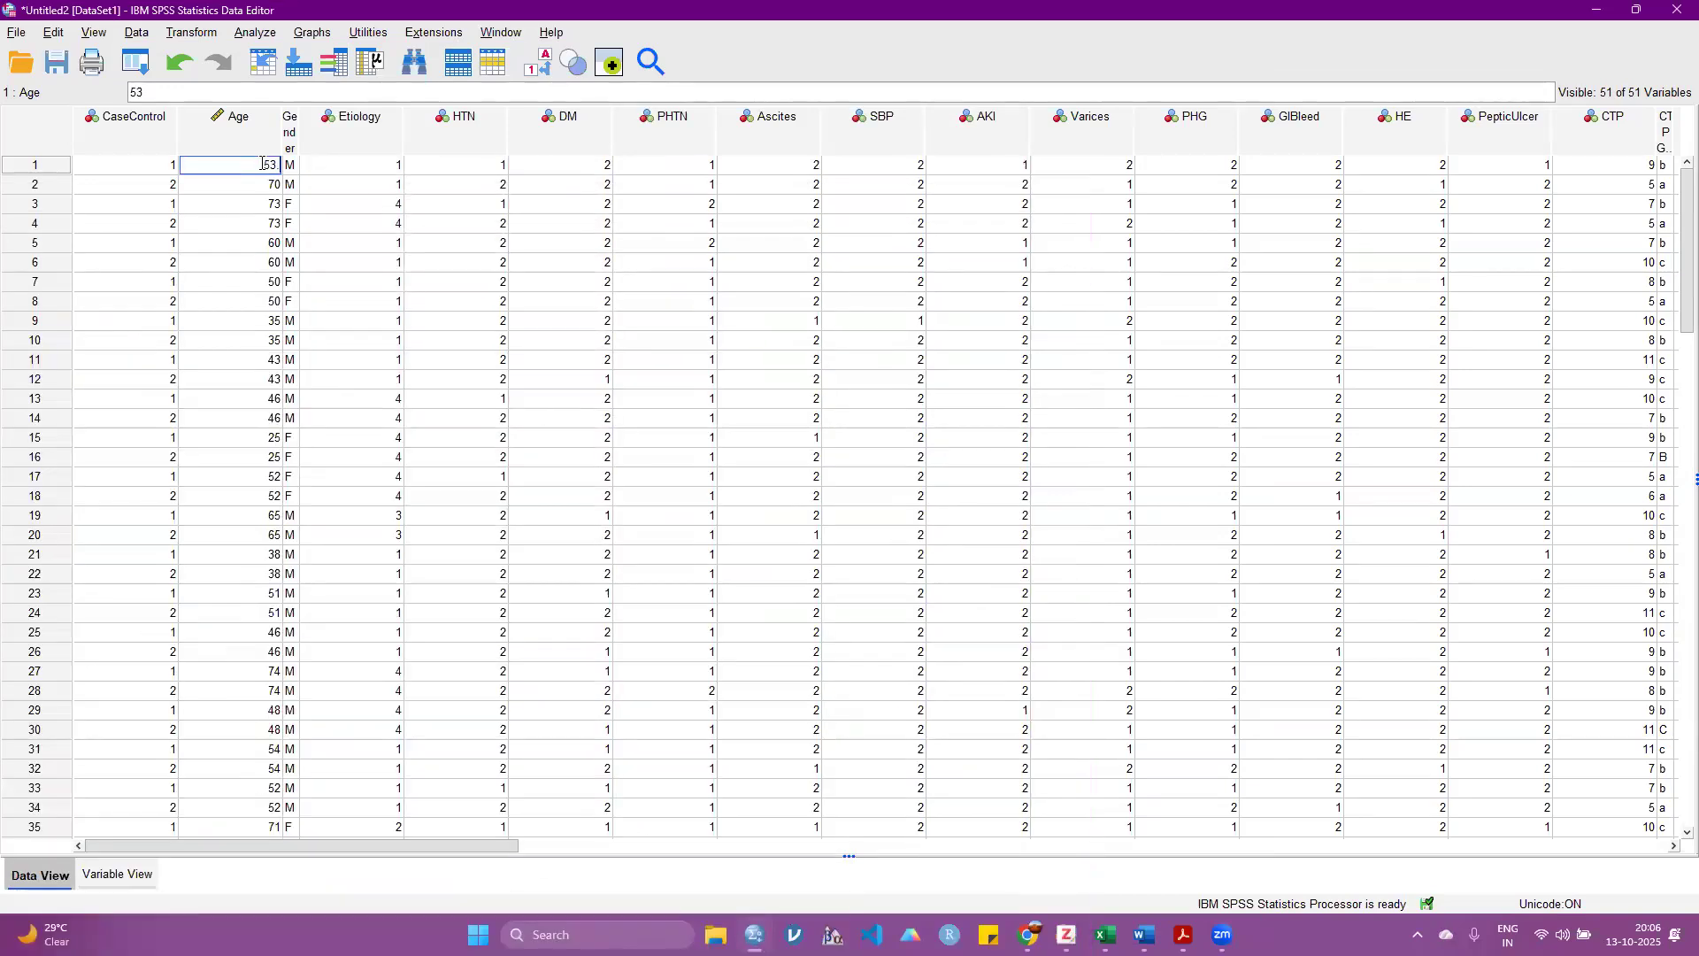
pyautogui.press('Return')
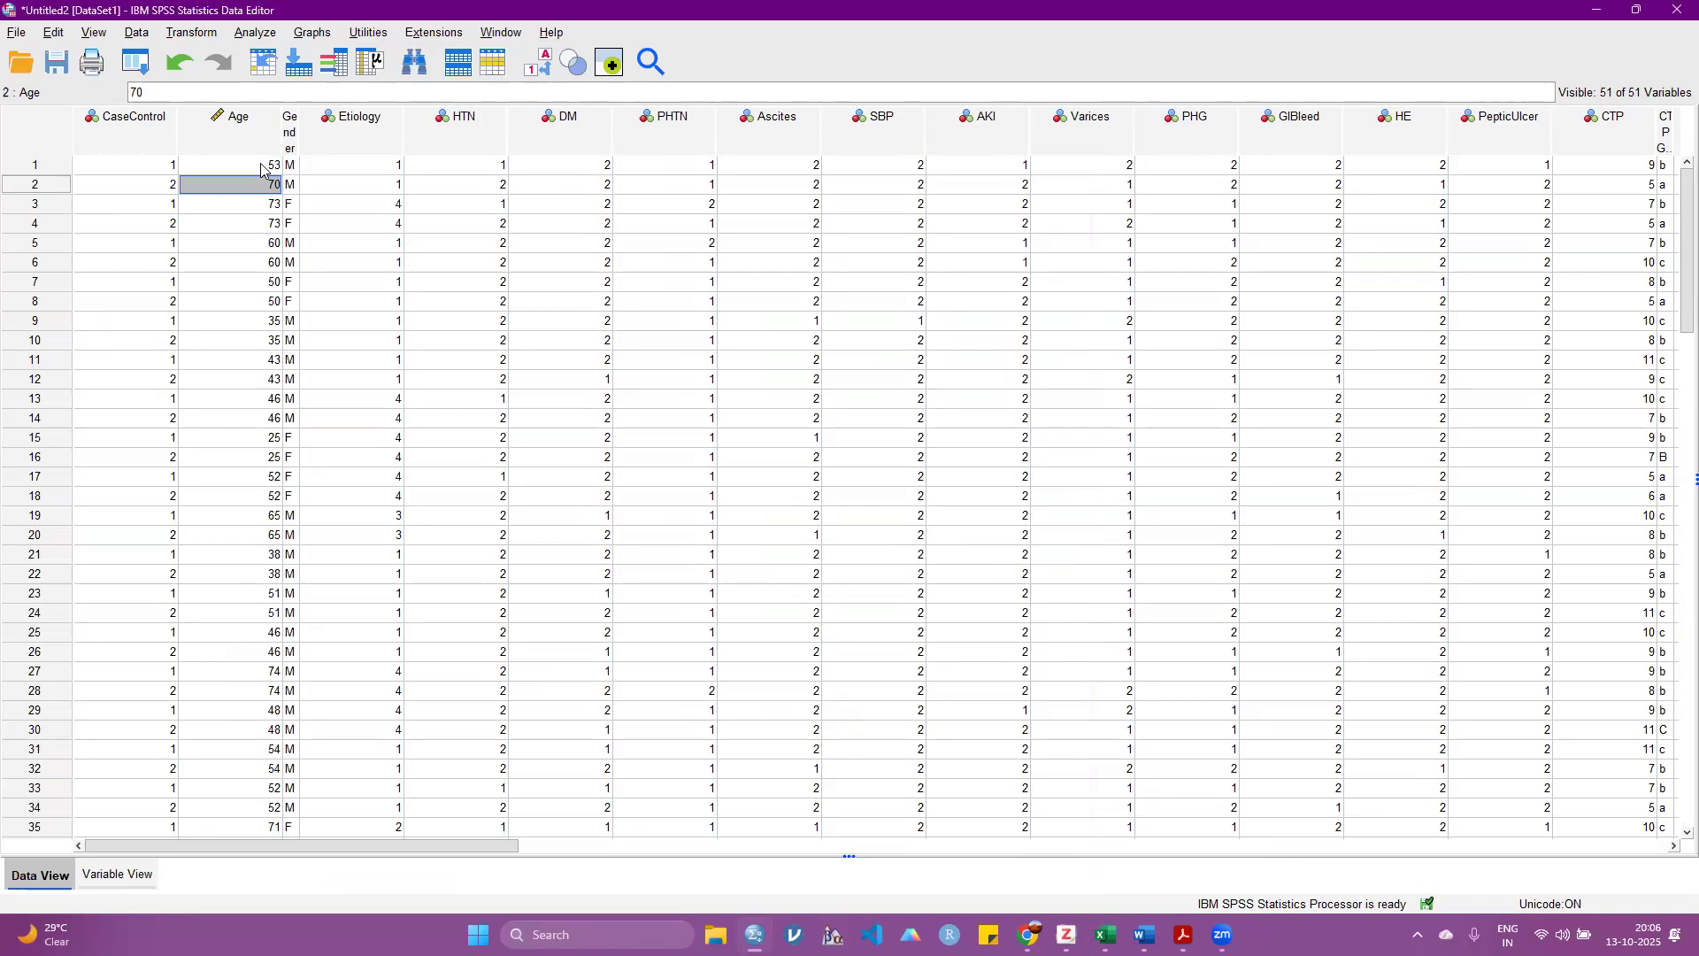
pyautogui.click(262, 166)
pyautogui.write('70')
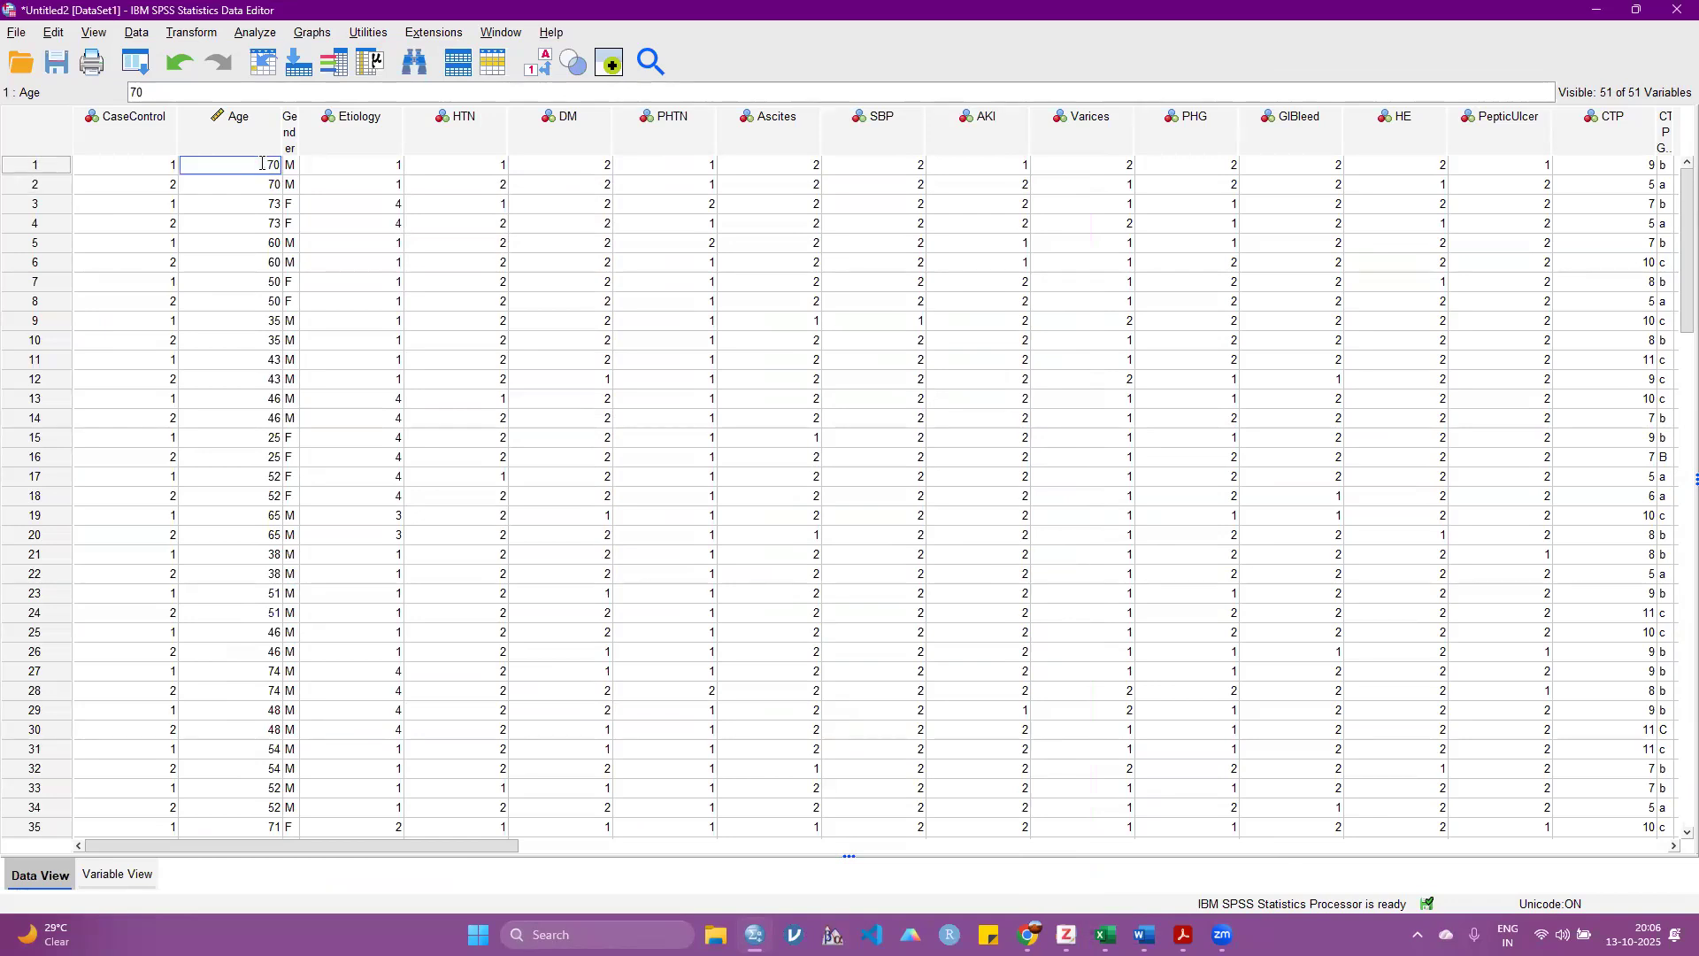
pyautogui.write('53')
# Step: Add the standard deviation to the mean in the Frequencies statistics for Age and run the analysis again
pyautogui.click(255, 34)
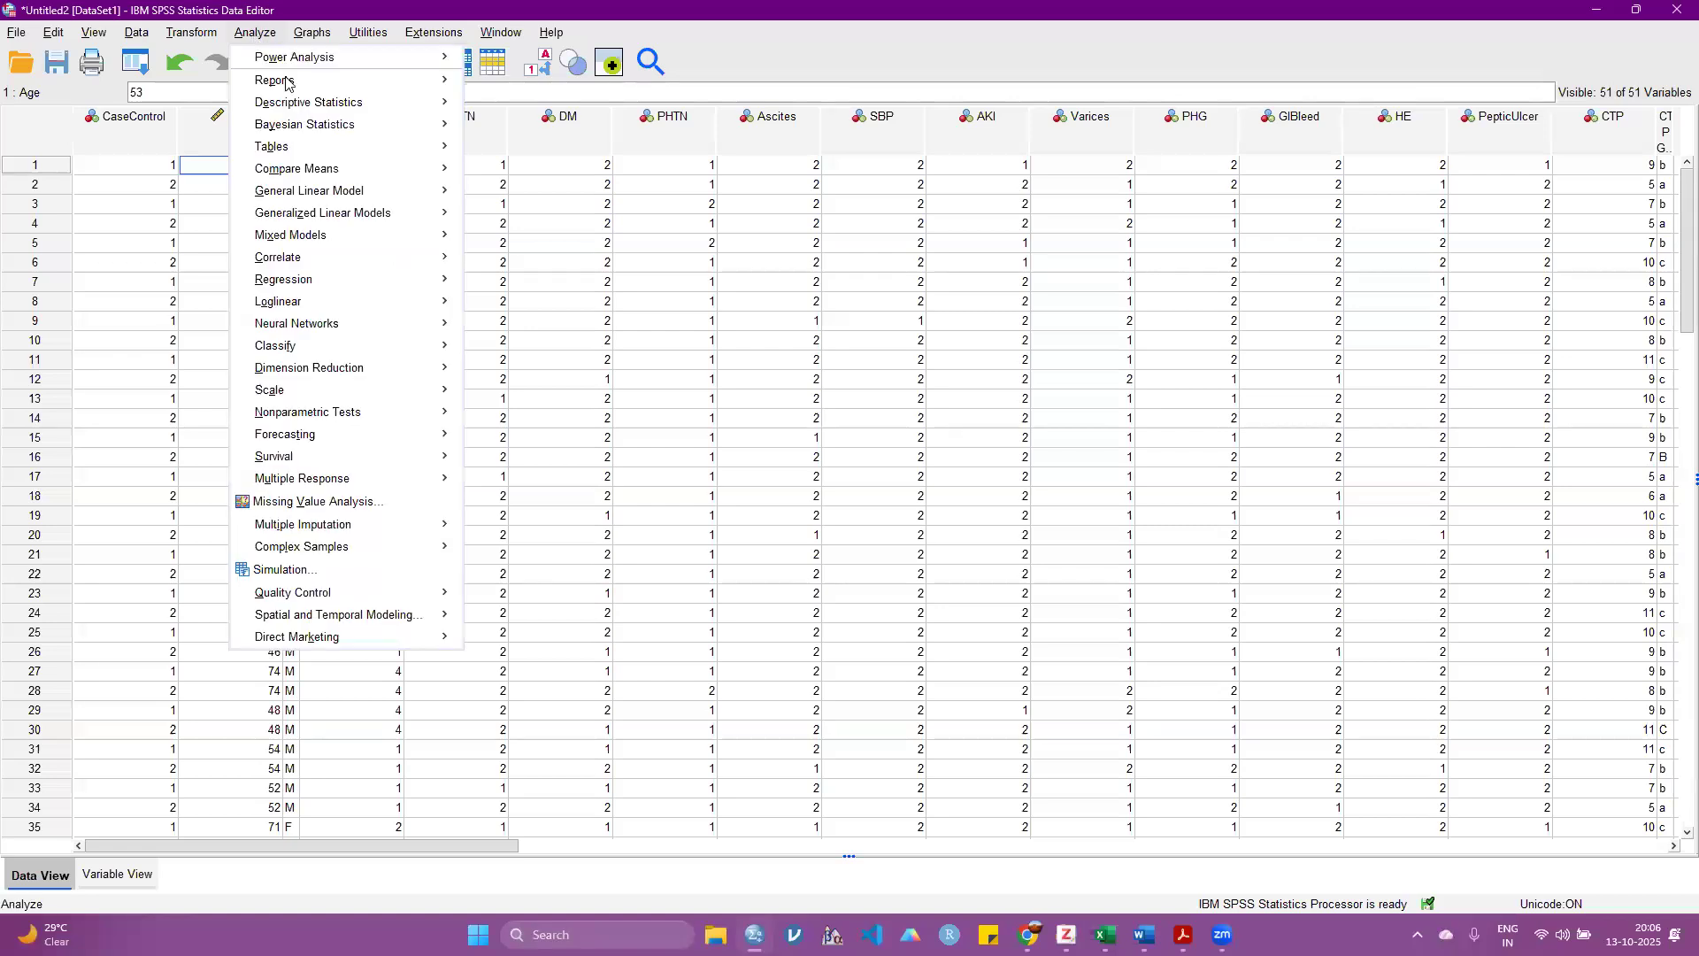
pyautogui.moveTo(447, 81)
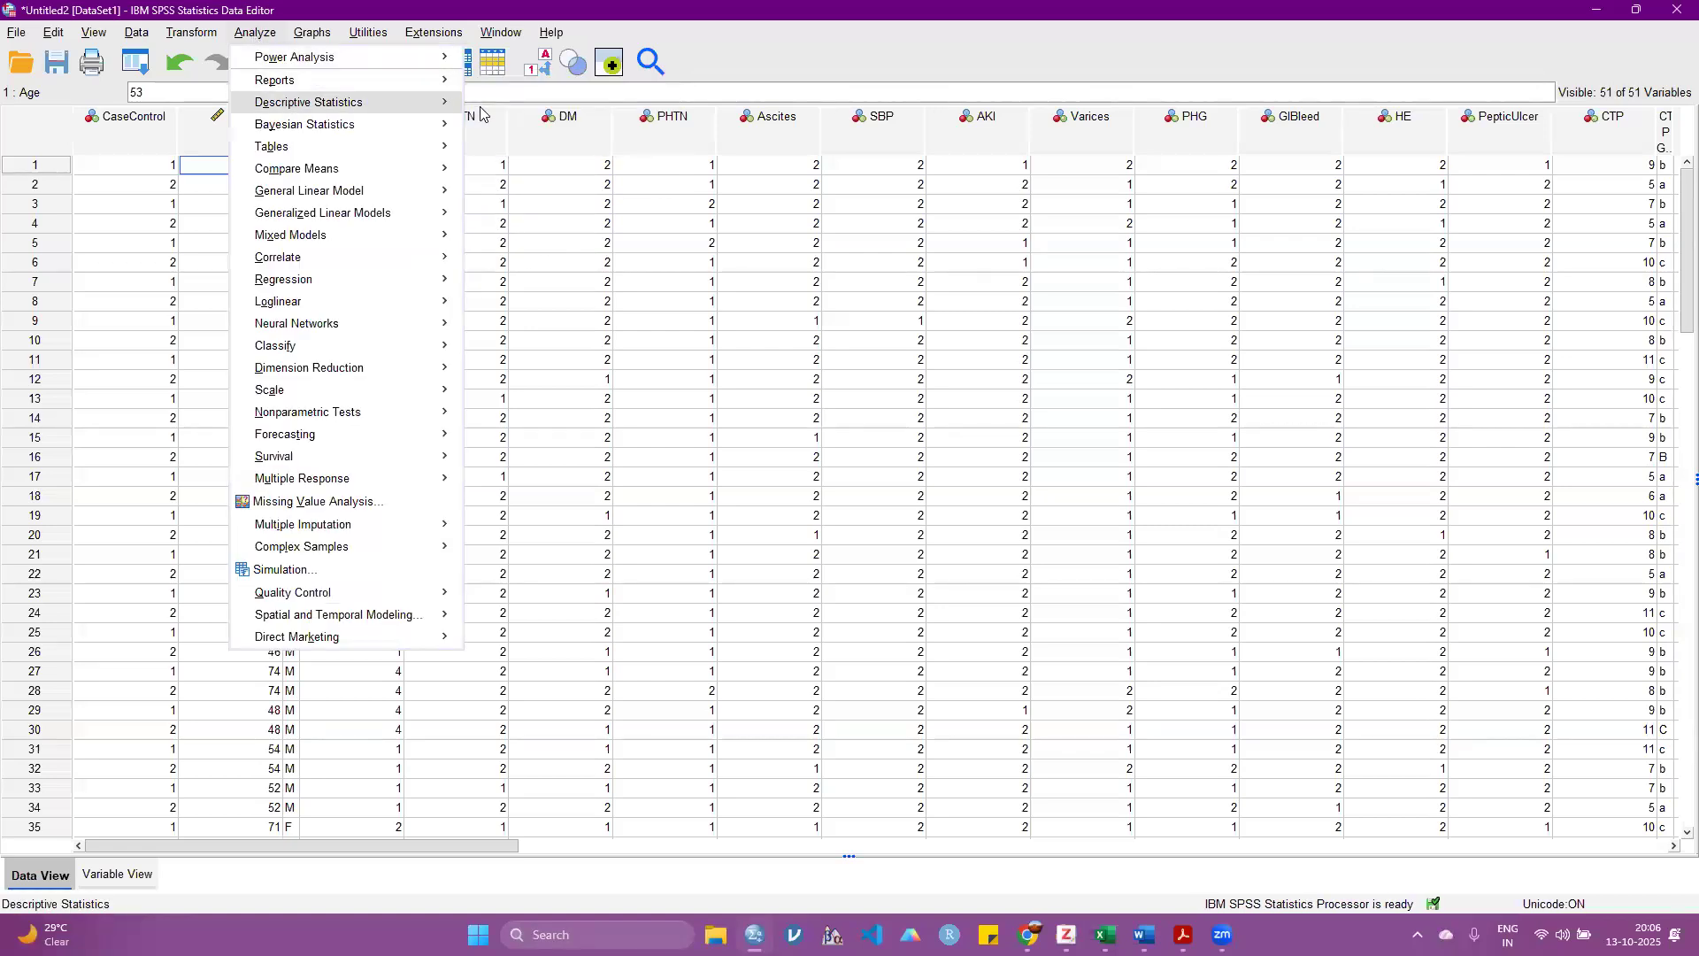
pyautogui.click(513, 103)
pyautogui.click(961, 156)
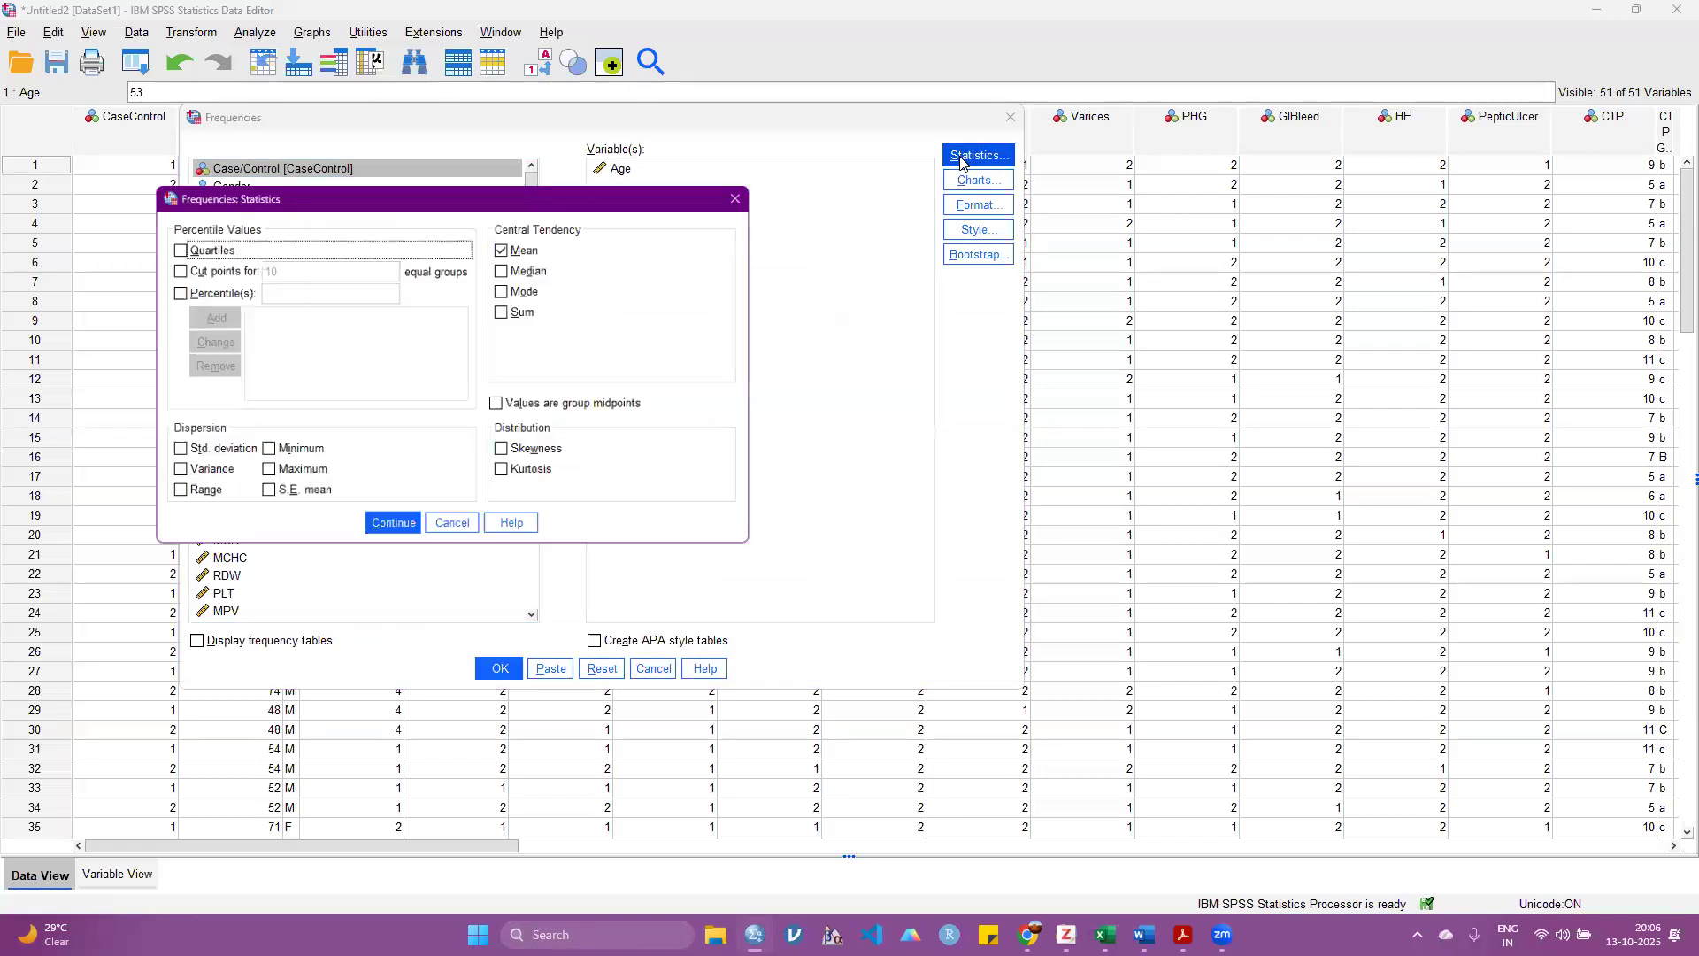
pyautogui.click(224, 453)
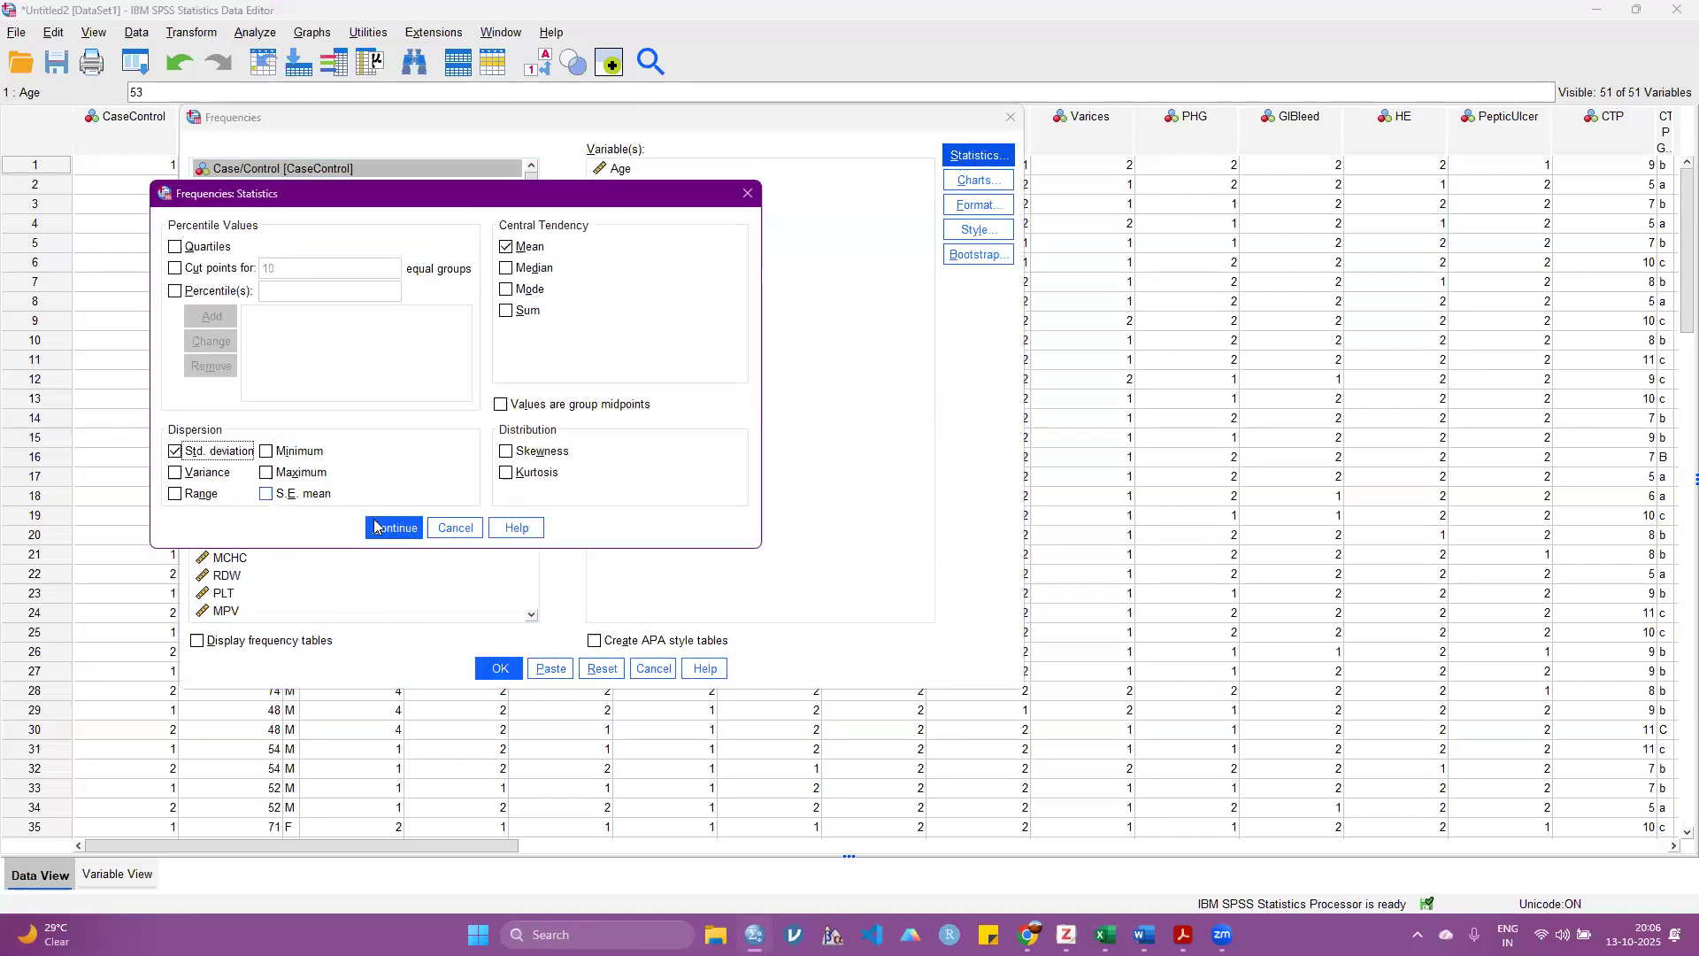
pyautogui.click(391, 528)
pyautogui.press('Return')
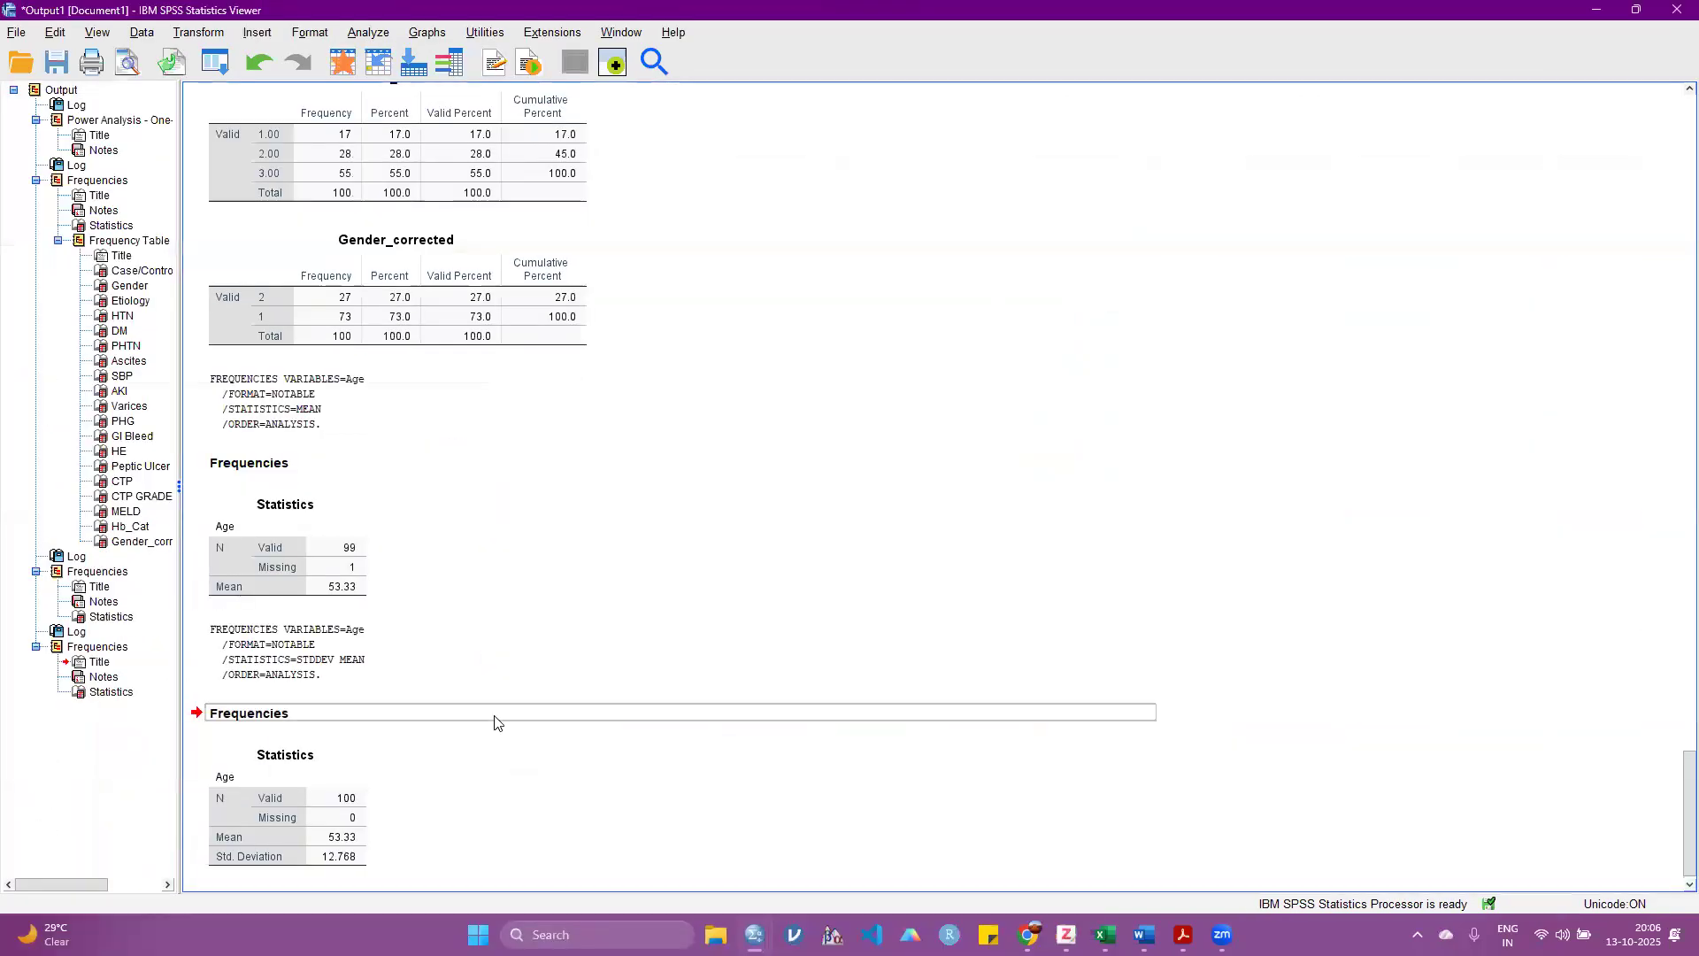
# Step: Examine the mean and standard deviation in the latest Age statistics table of the maximized output
pyautogui.click(333, 853)
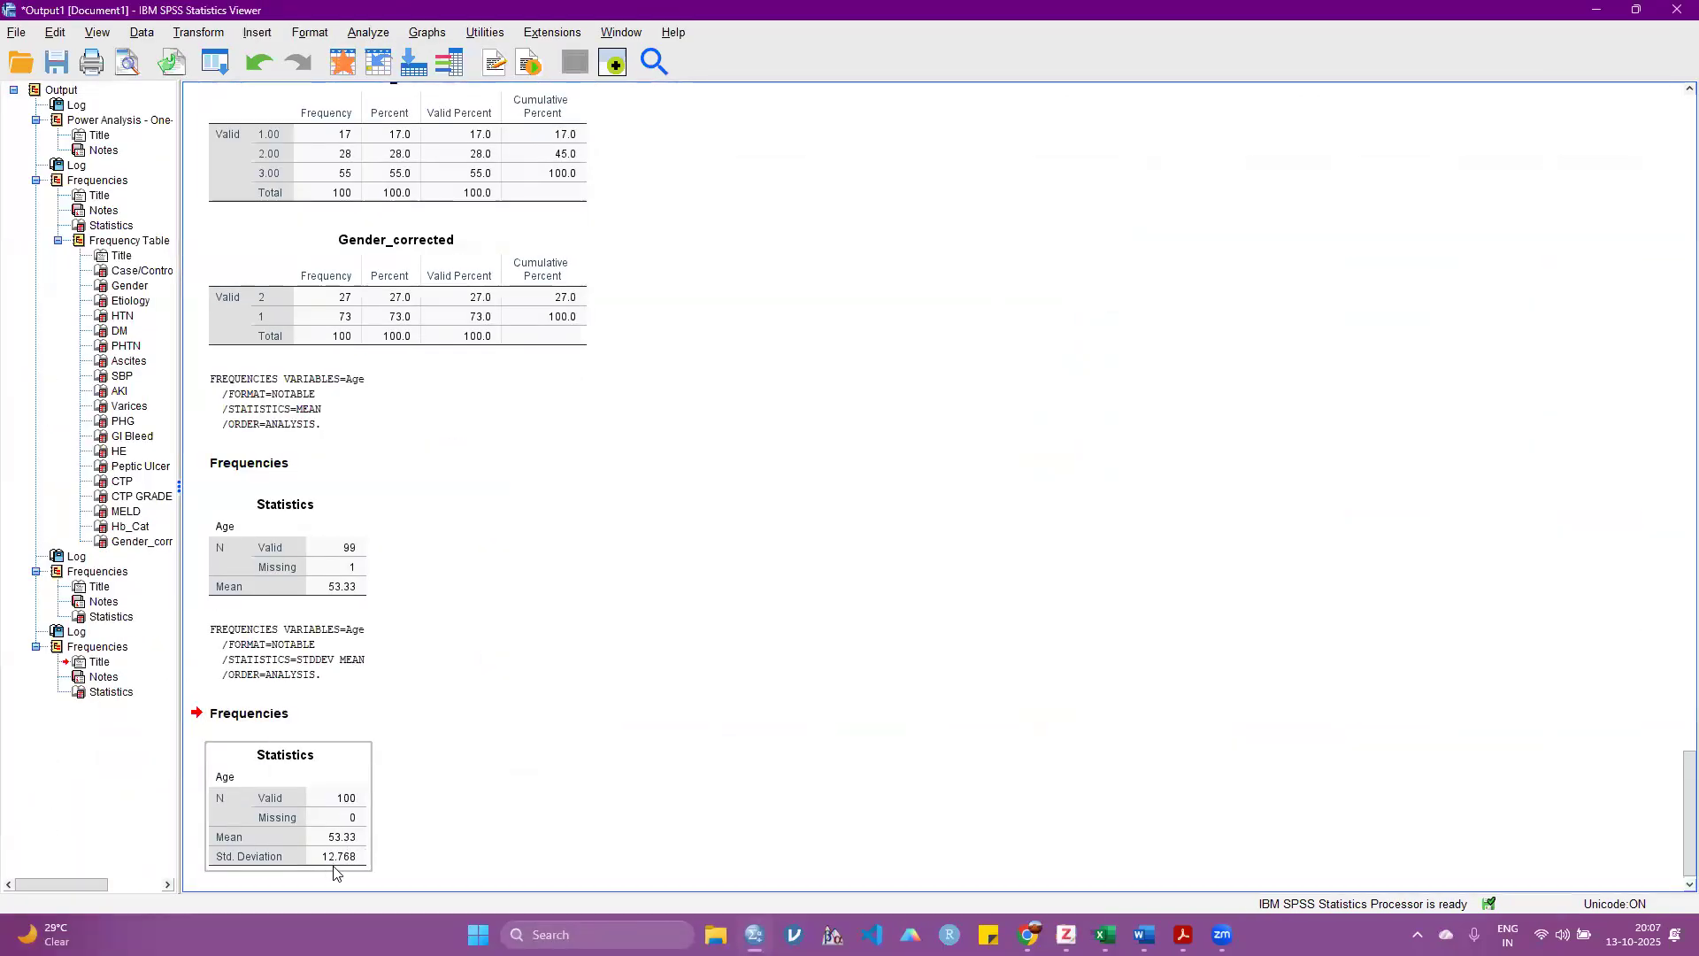
pyautogui.click(473, 845)
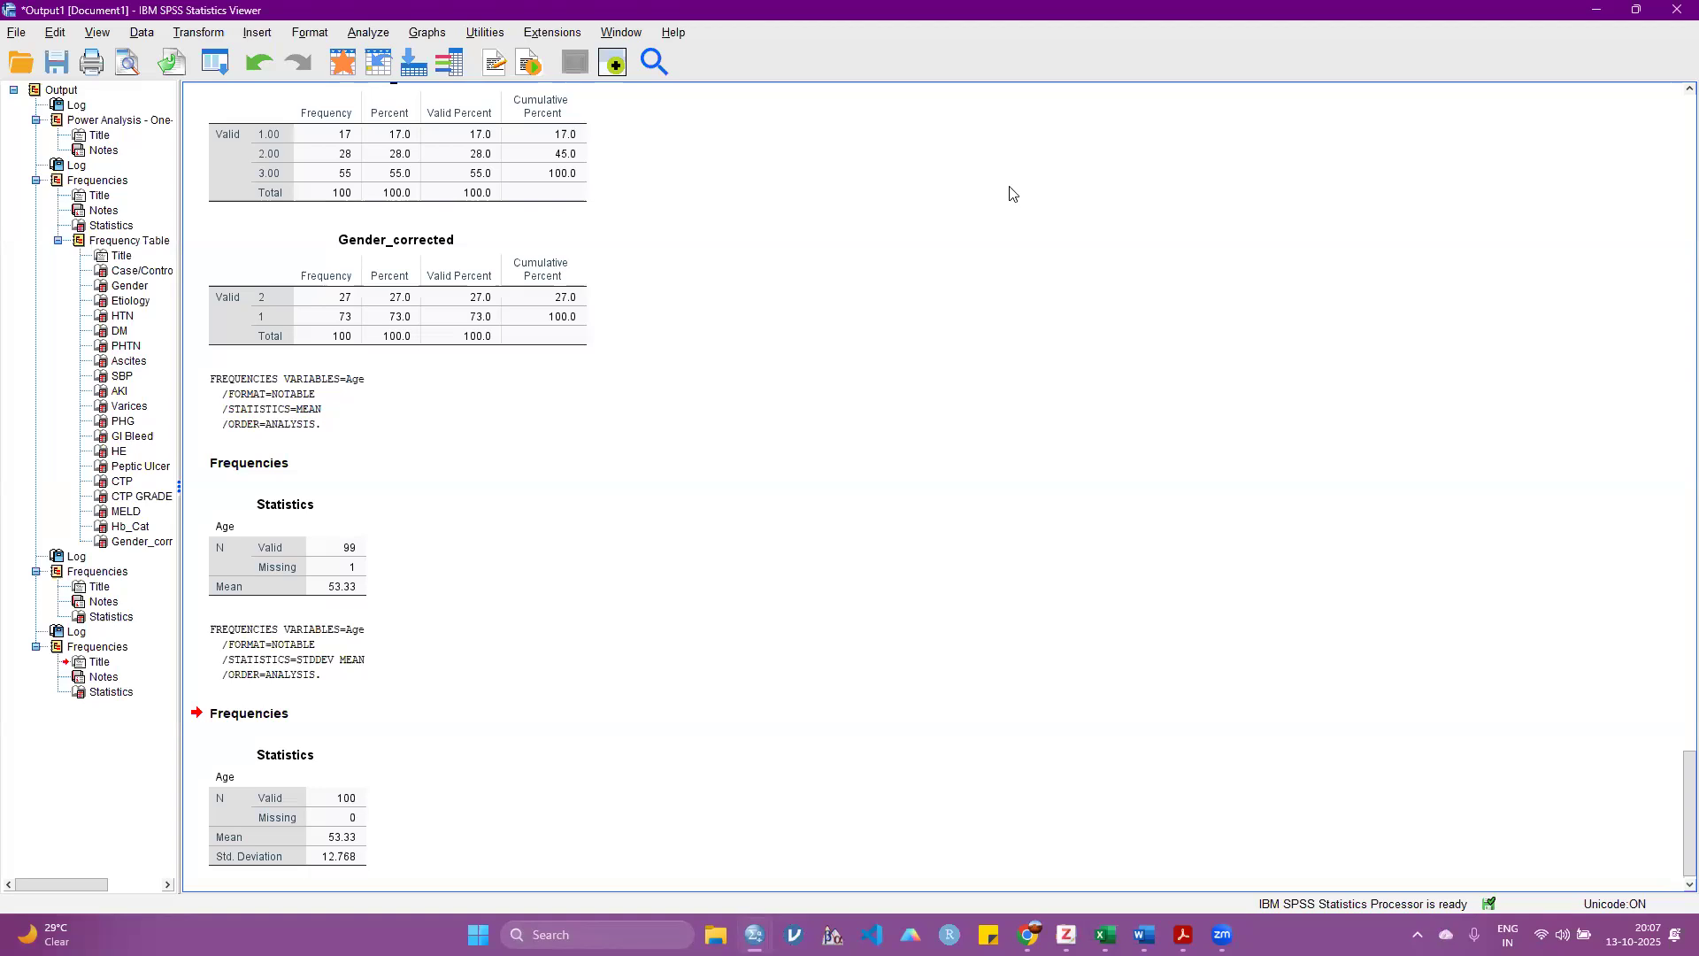
pyautogui.click(336, 857)
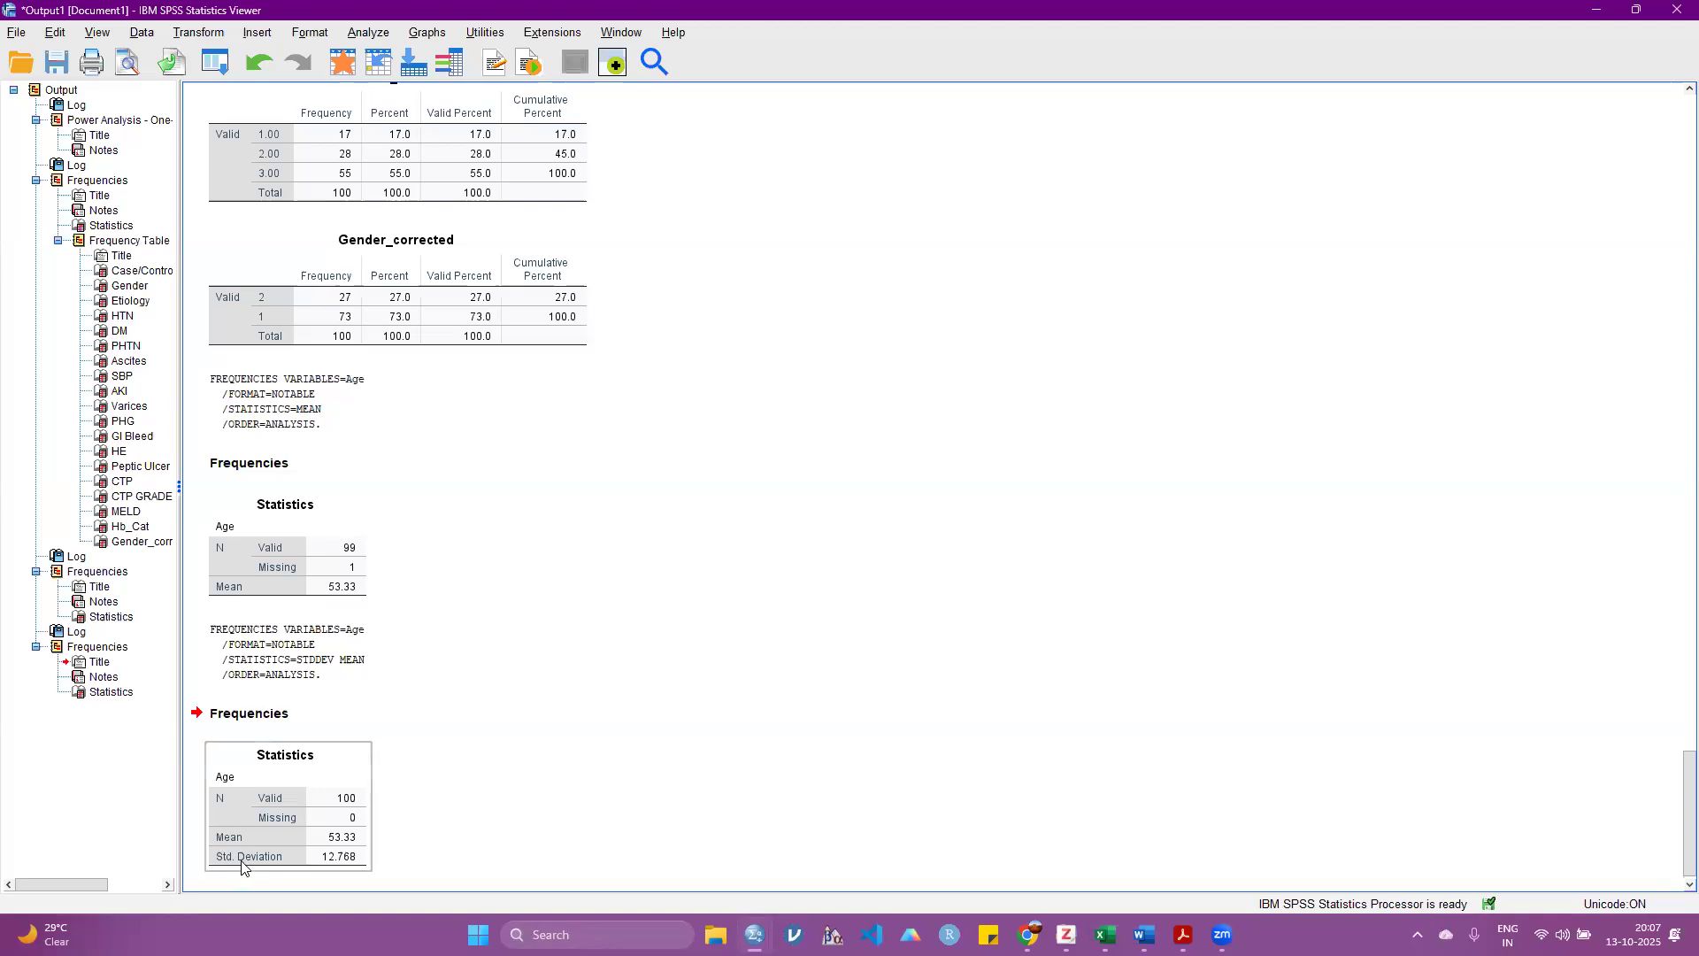
pyautogui.click(668, 630)
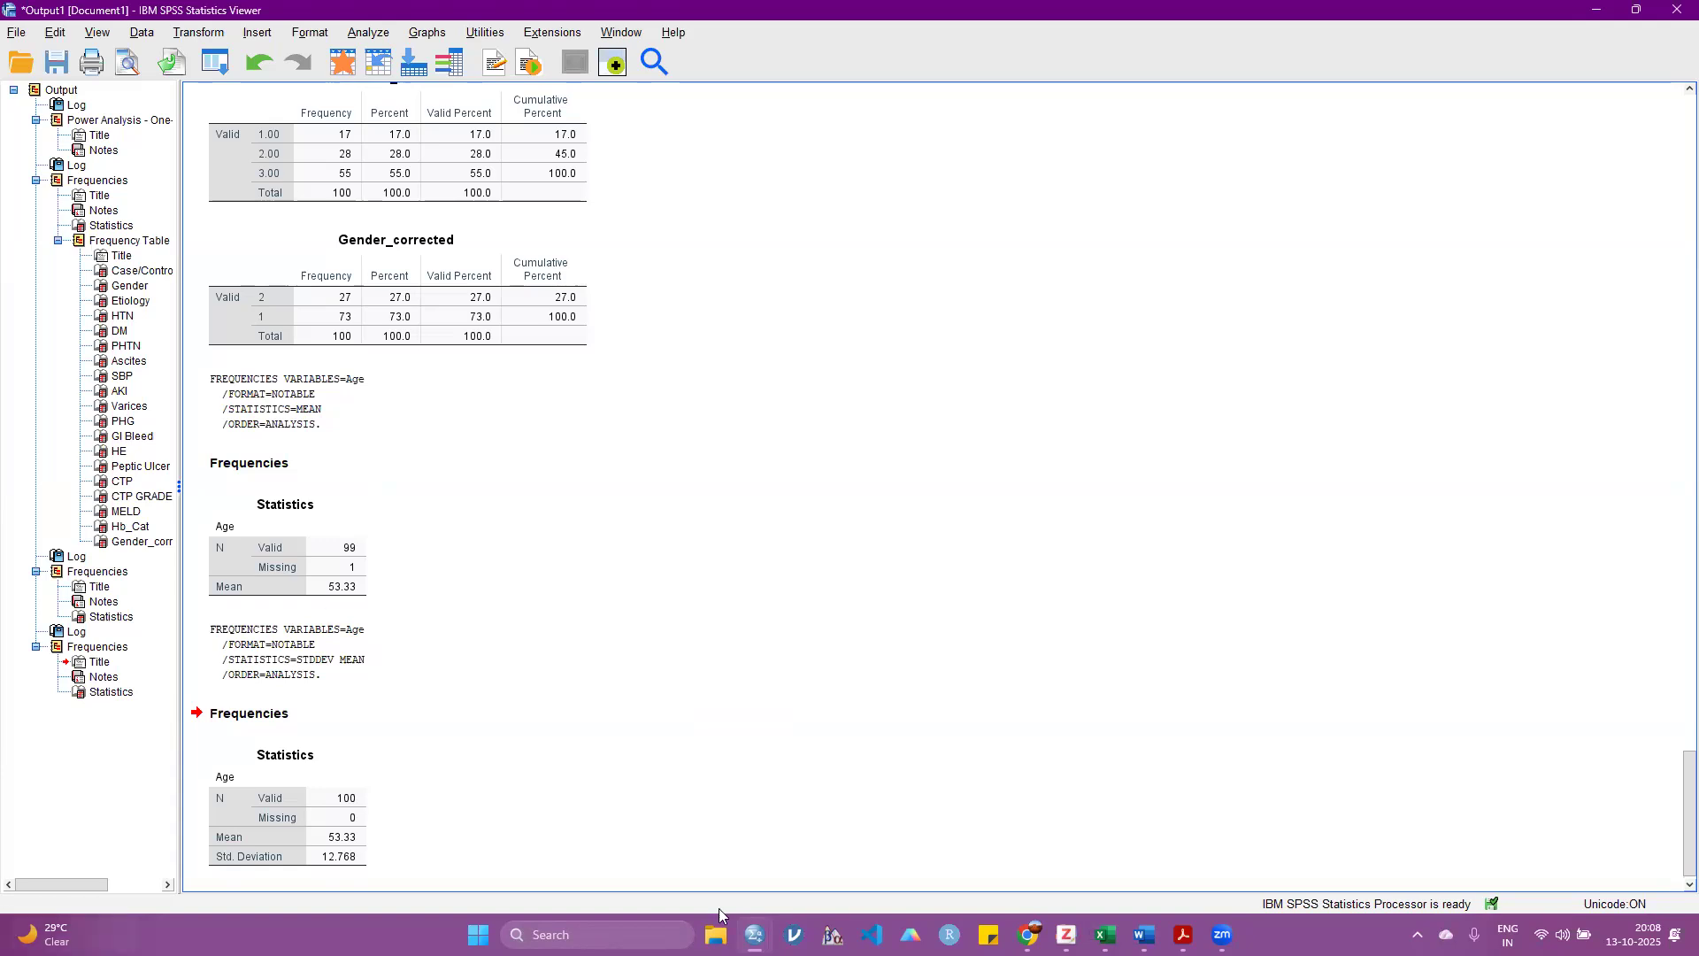
# Step: Open the Windows Calculator and add 12.76 to 53.3 to get the mean plus one standard deviation
pyautogui.click(575, 935)
pyautogui.write('cal')
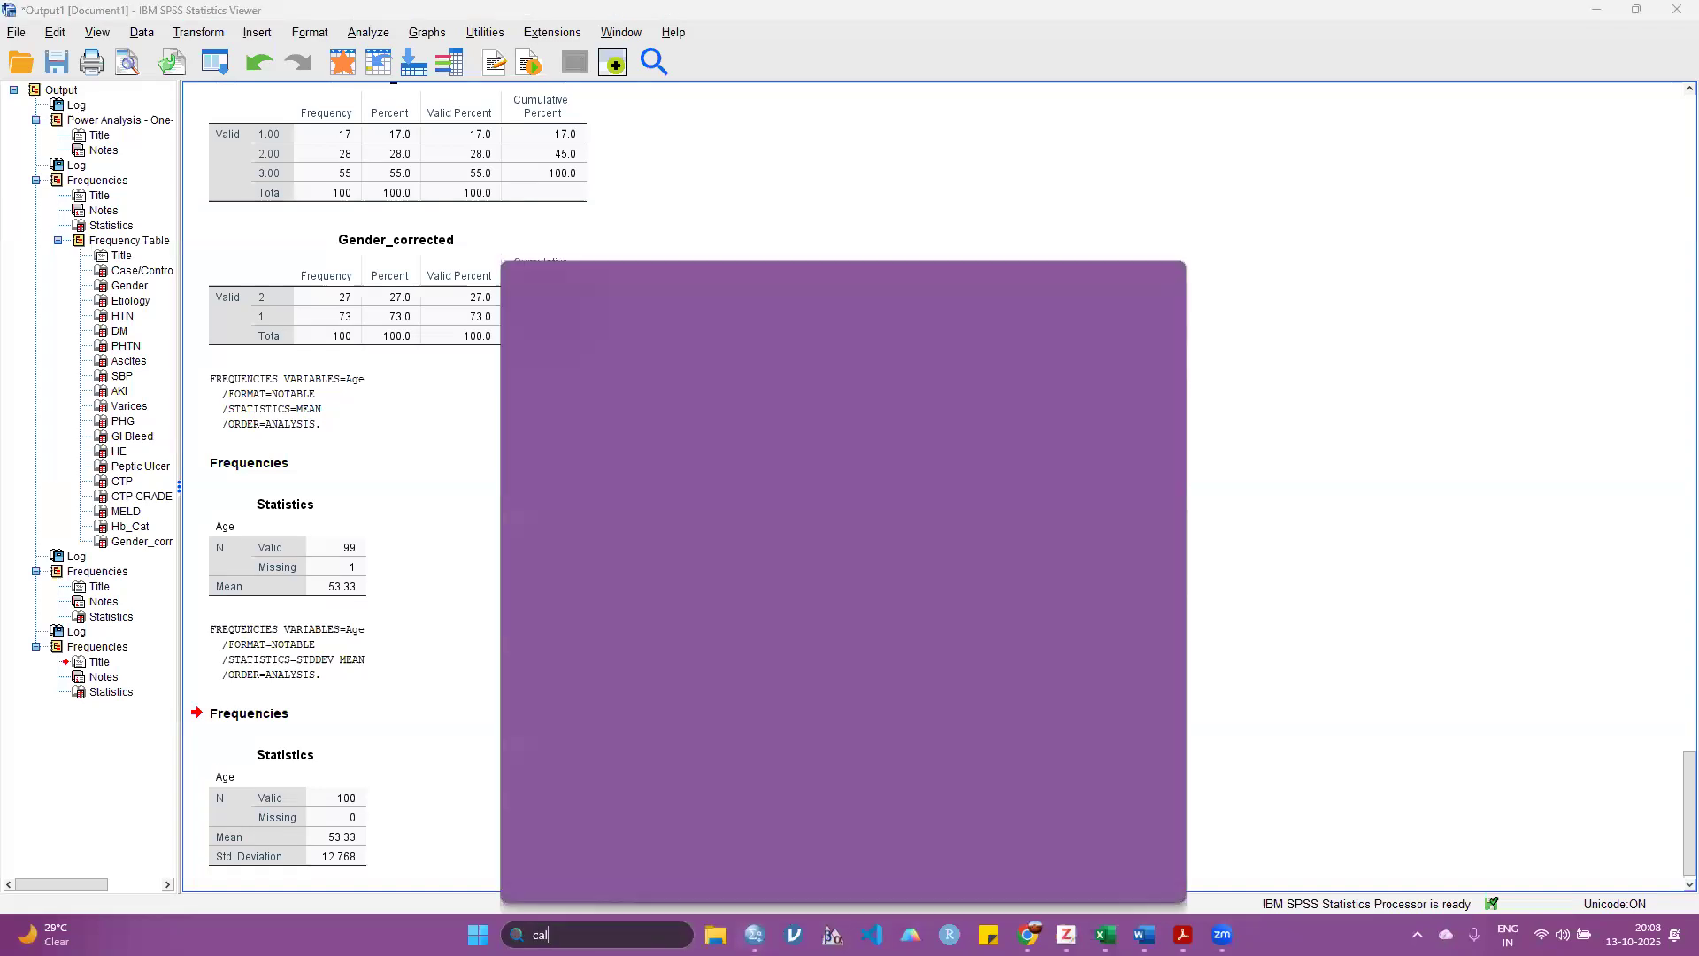
pyautogui.click(611, 391)
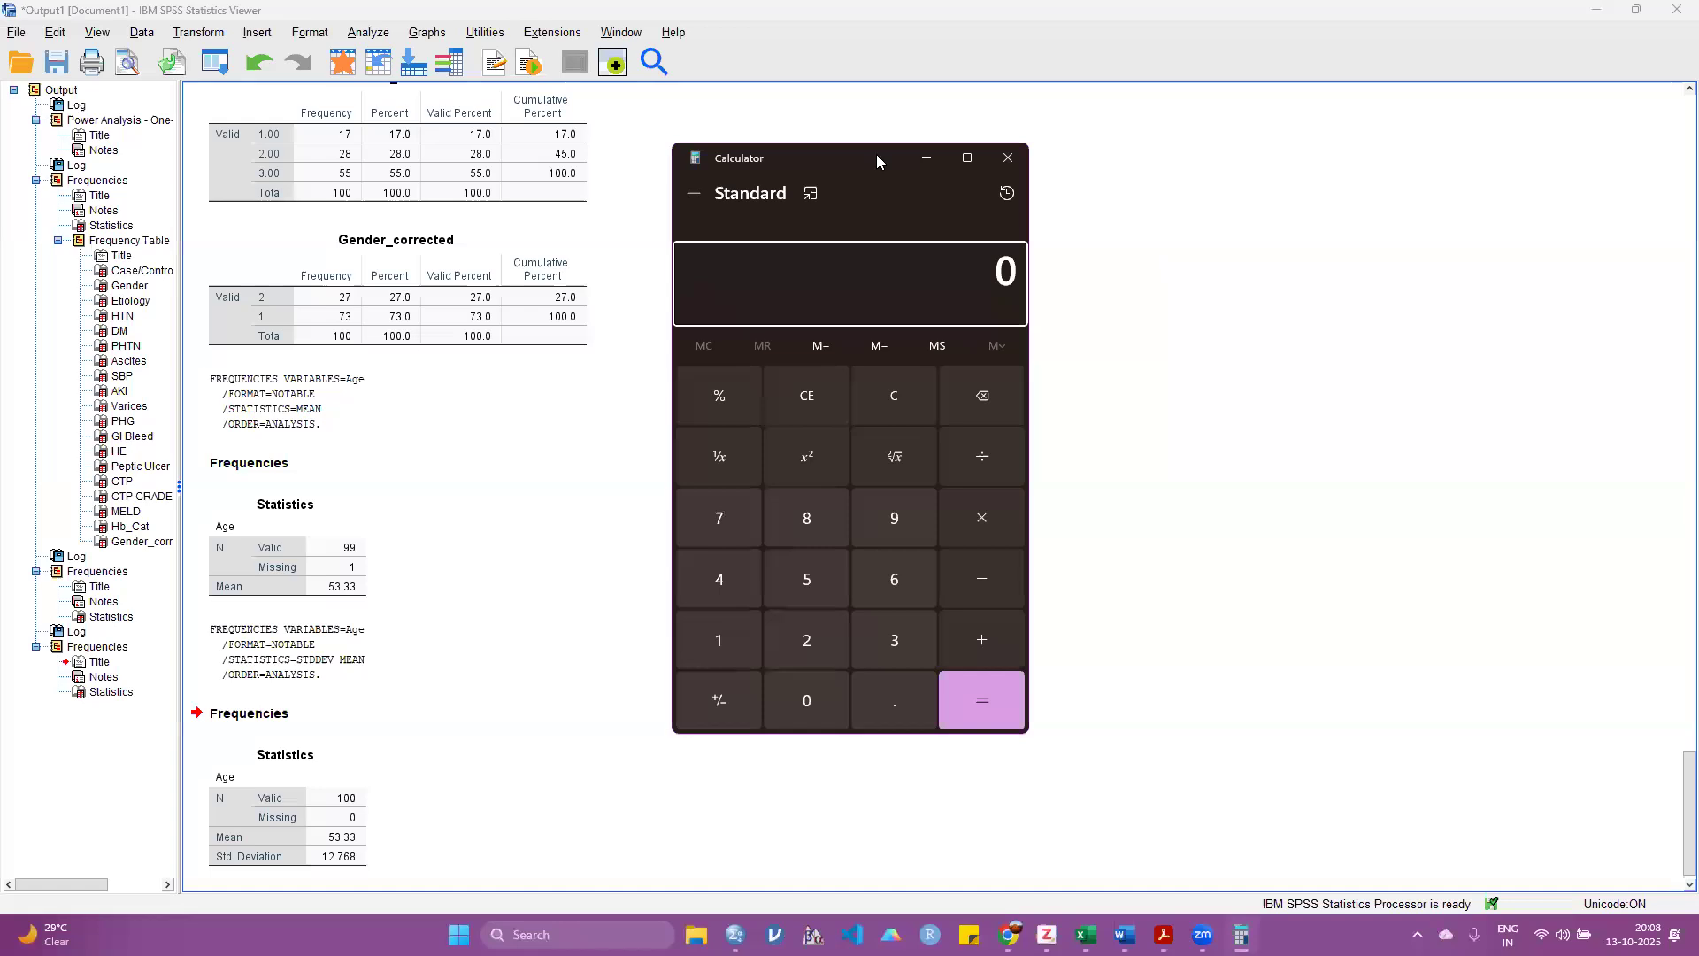
pyautogui.moveTo(876, 154); pyautogui.dragTo(880, 149)
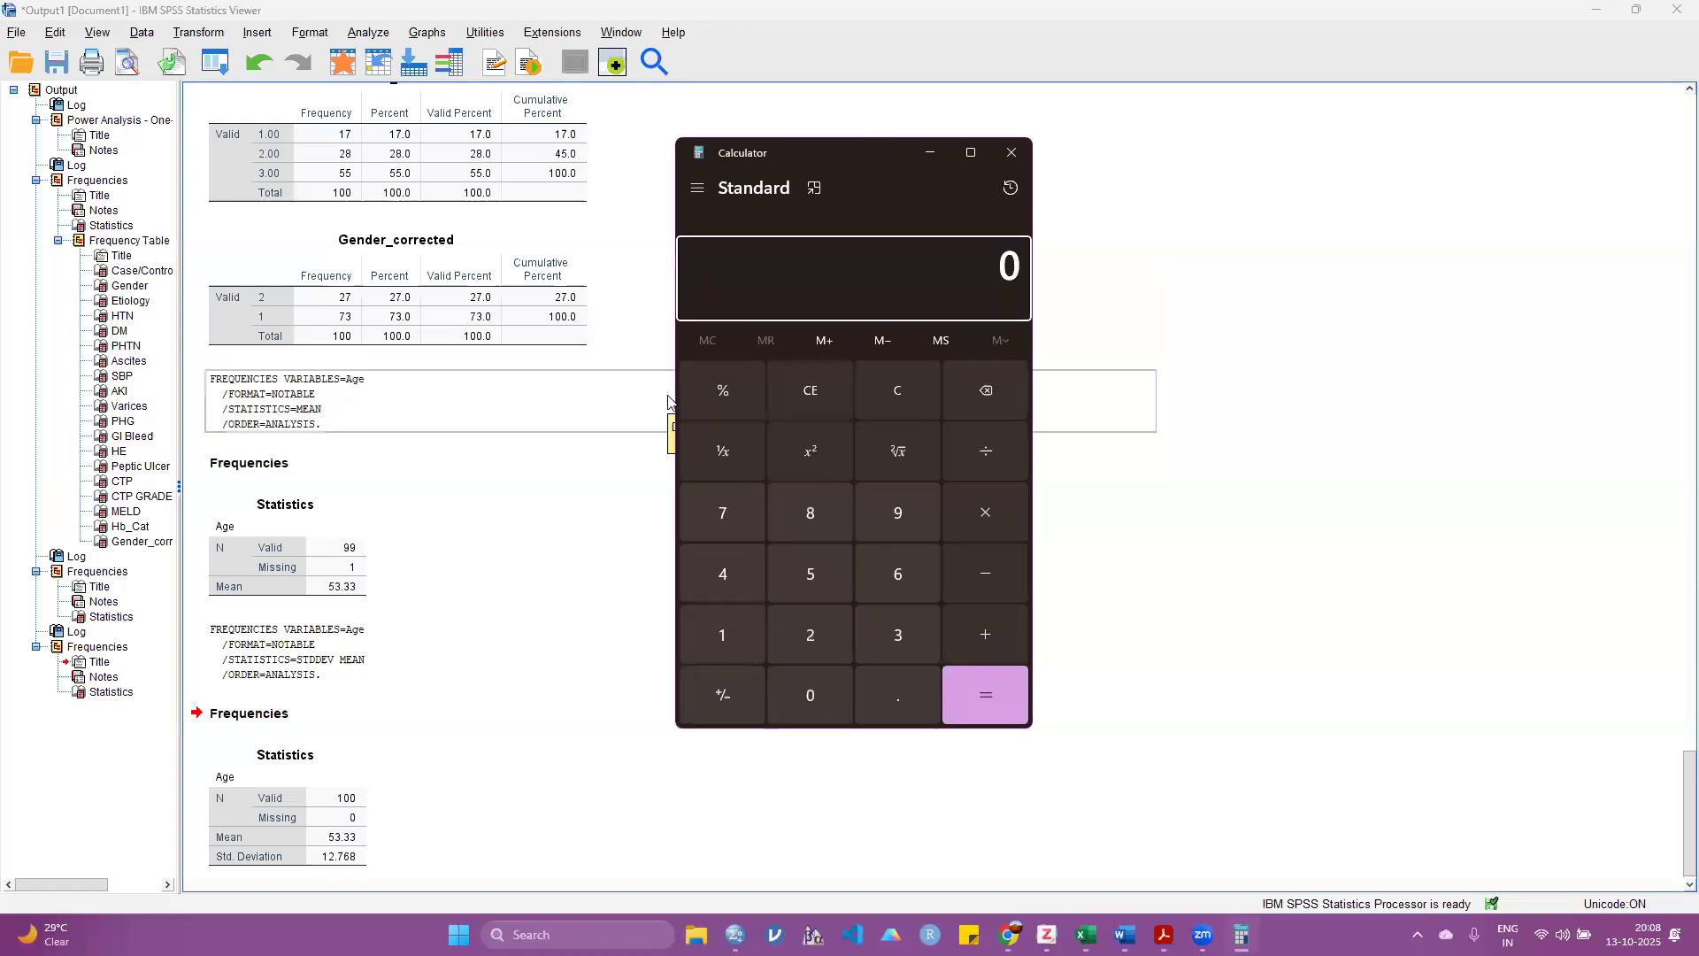
pyautogui.click(954, 280)
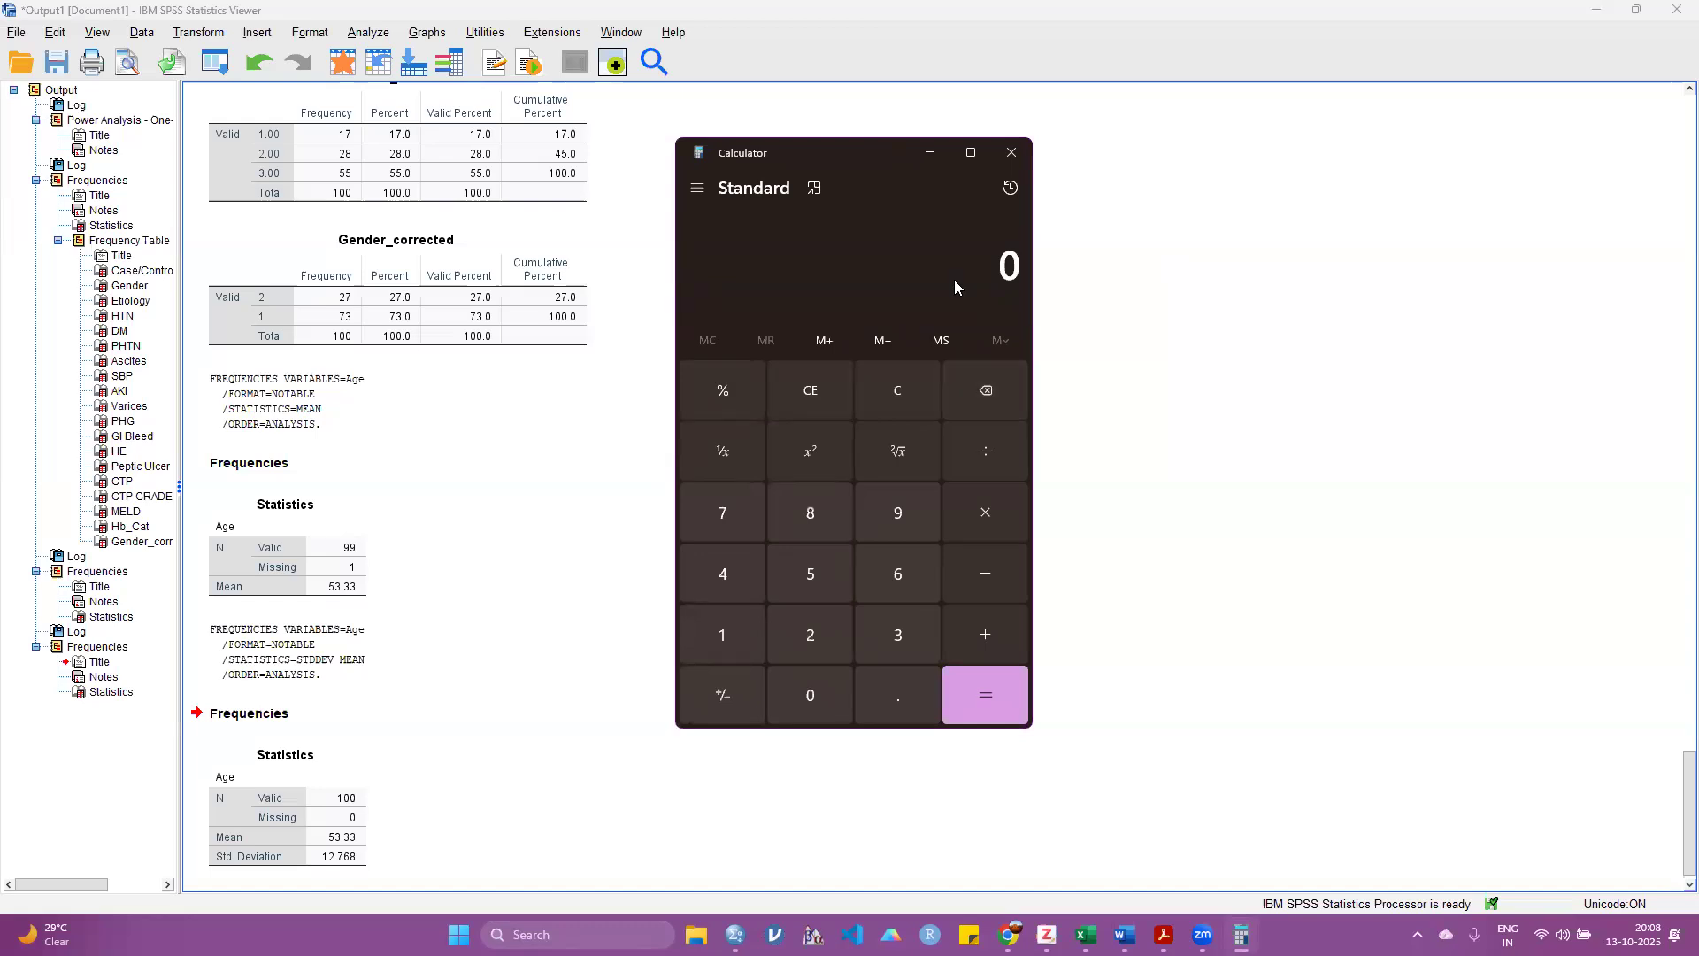
pyautogui.write('53.3 + 12.76')
pyautogui.press('Return')
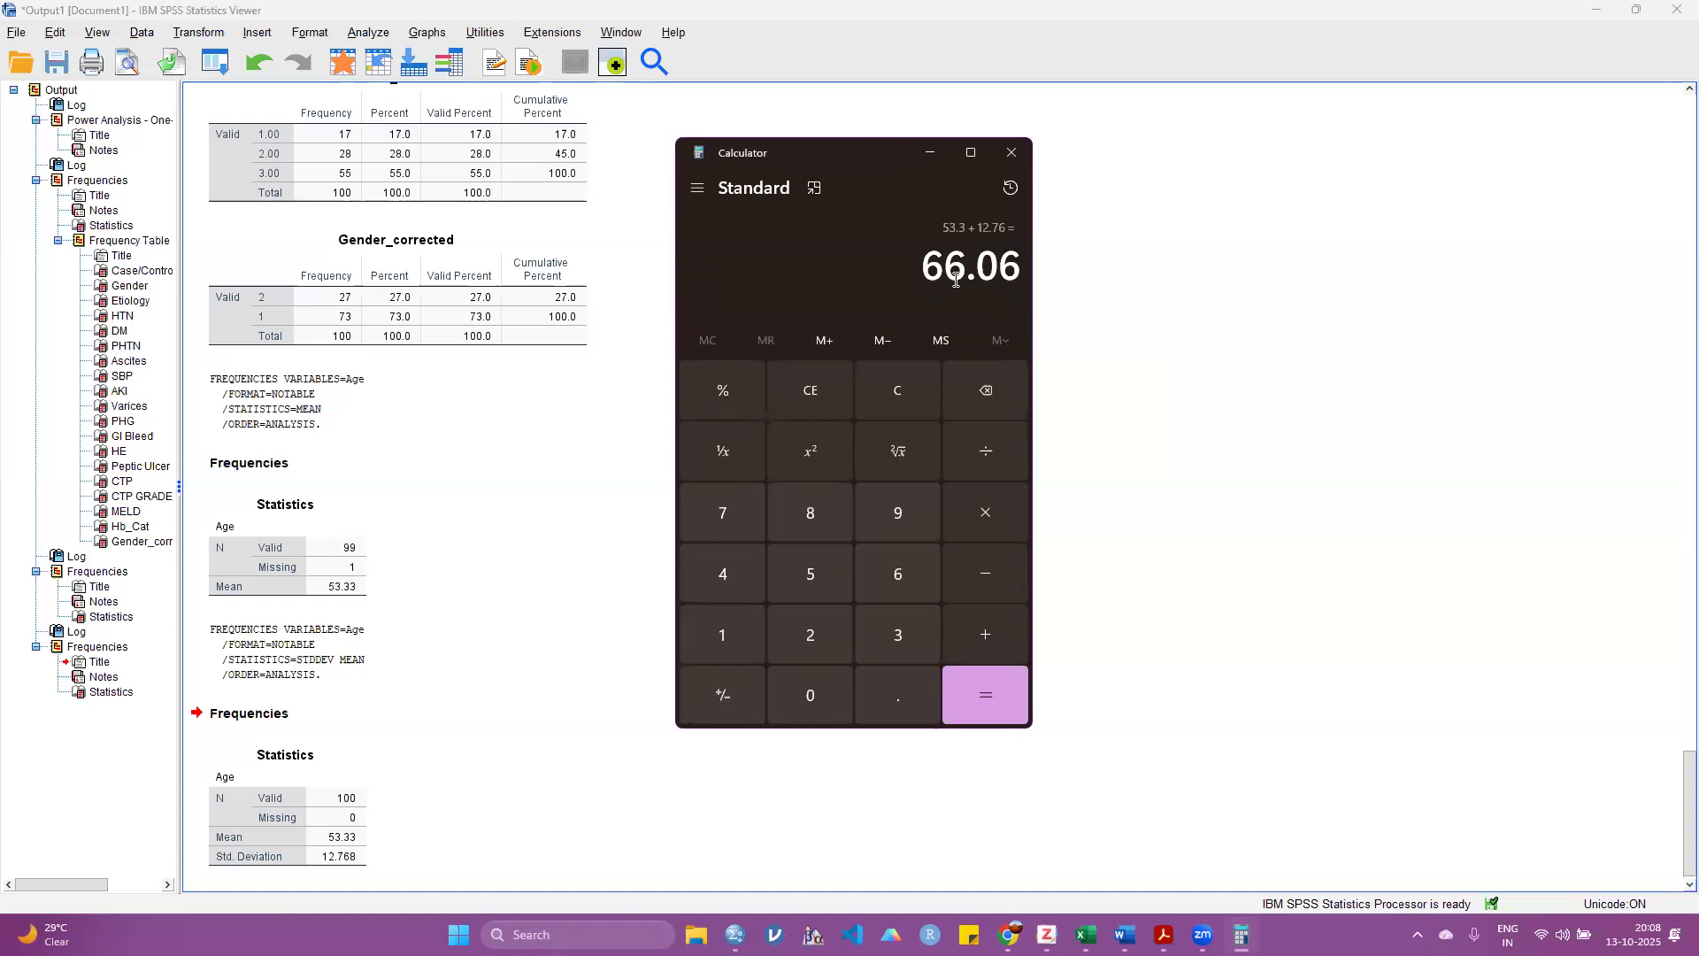
# Step: Subtract 12.7 from 53.3 to get the mean minus one standard deviation, enter 53.33, and close the calculator
pyautogui.write('55')
pyautogui.press('BackSpace')
pyautogui.write('3')
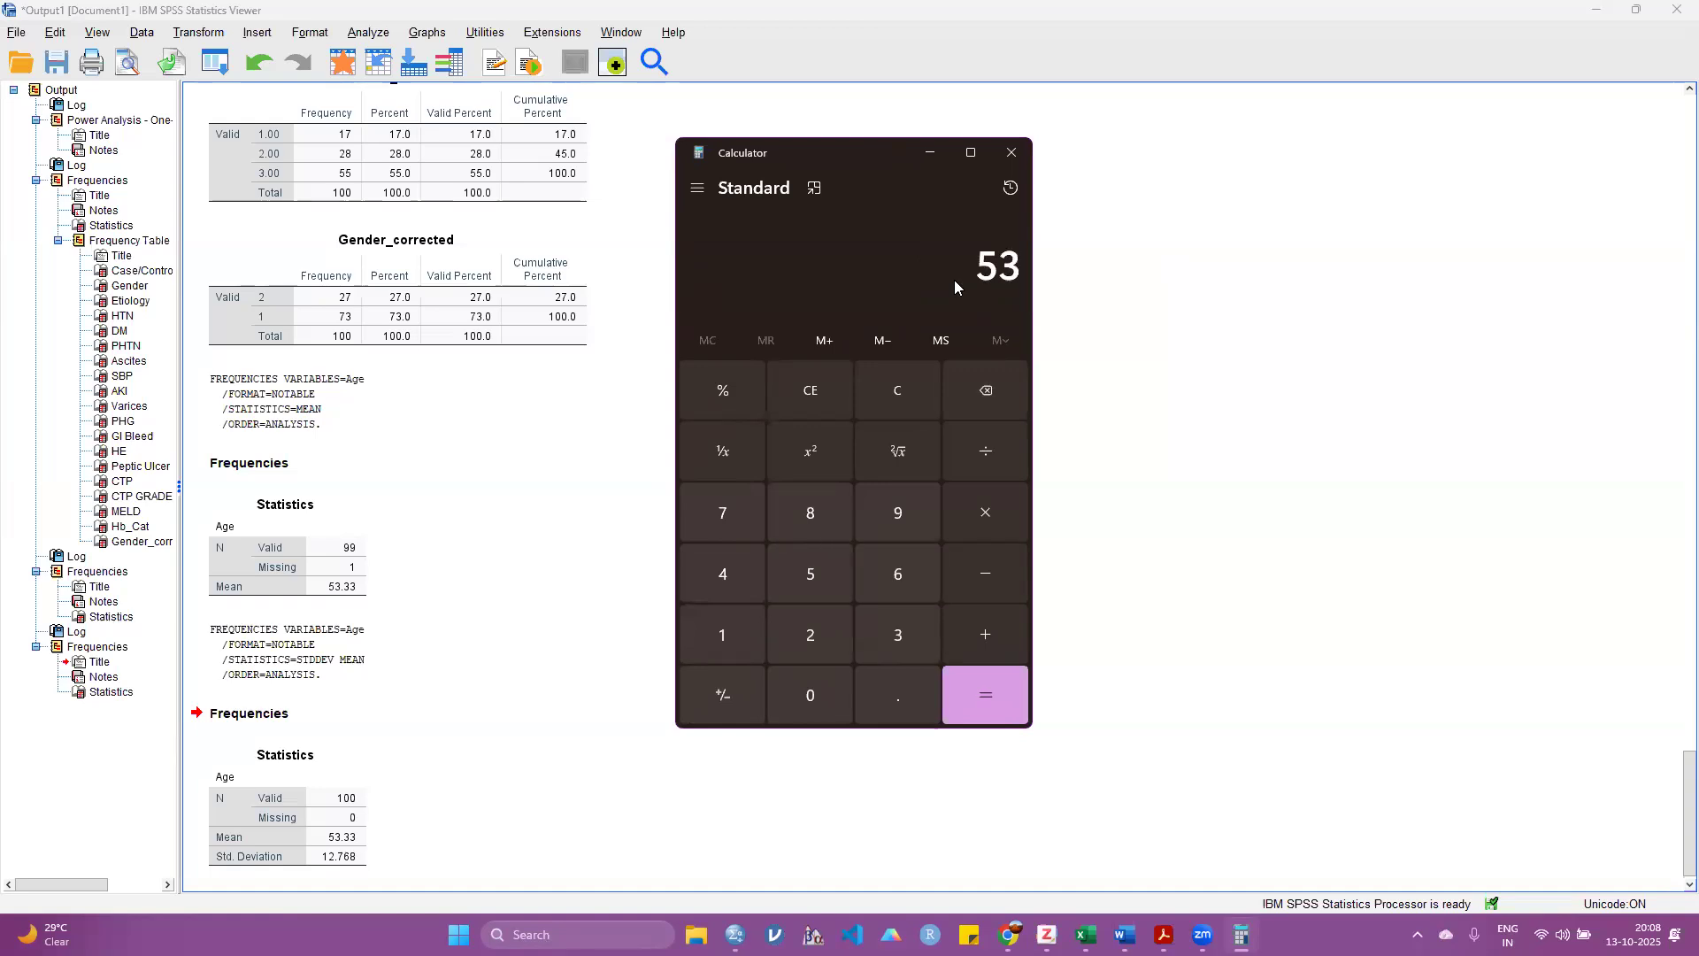
pyautogui.write('.3 - 12.7')
pyautogui.press('Return')
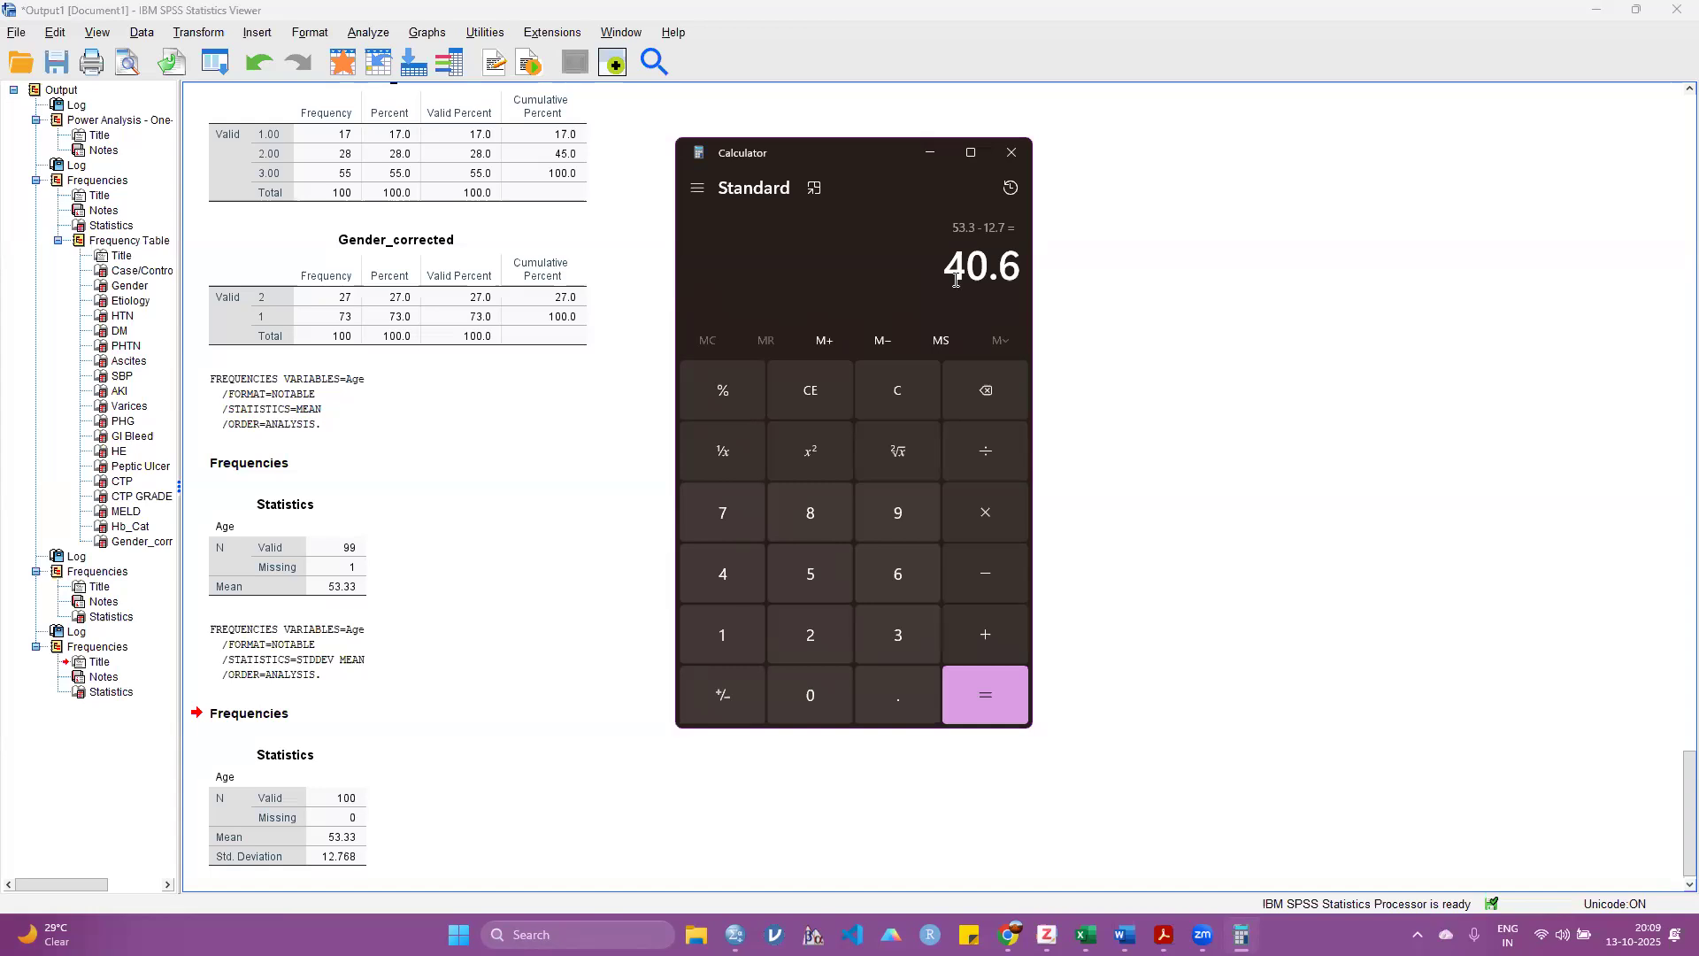
pyautogui.write('53.33')
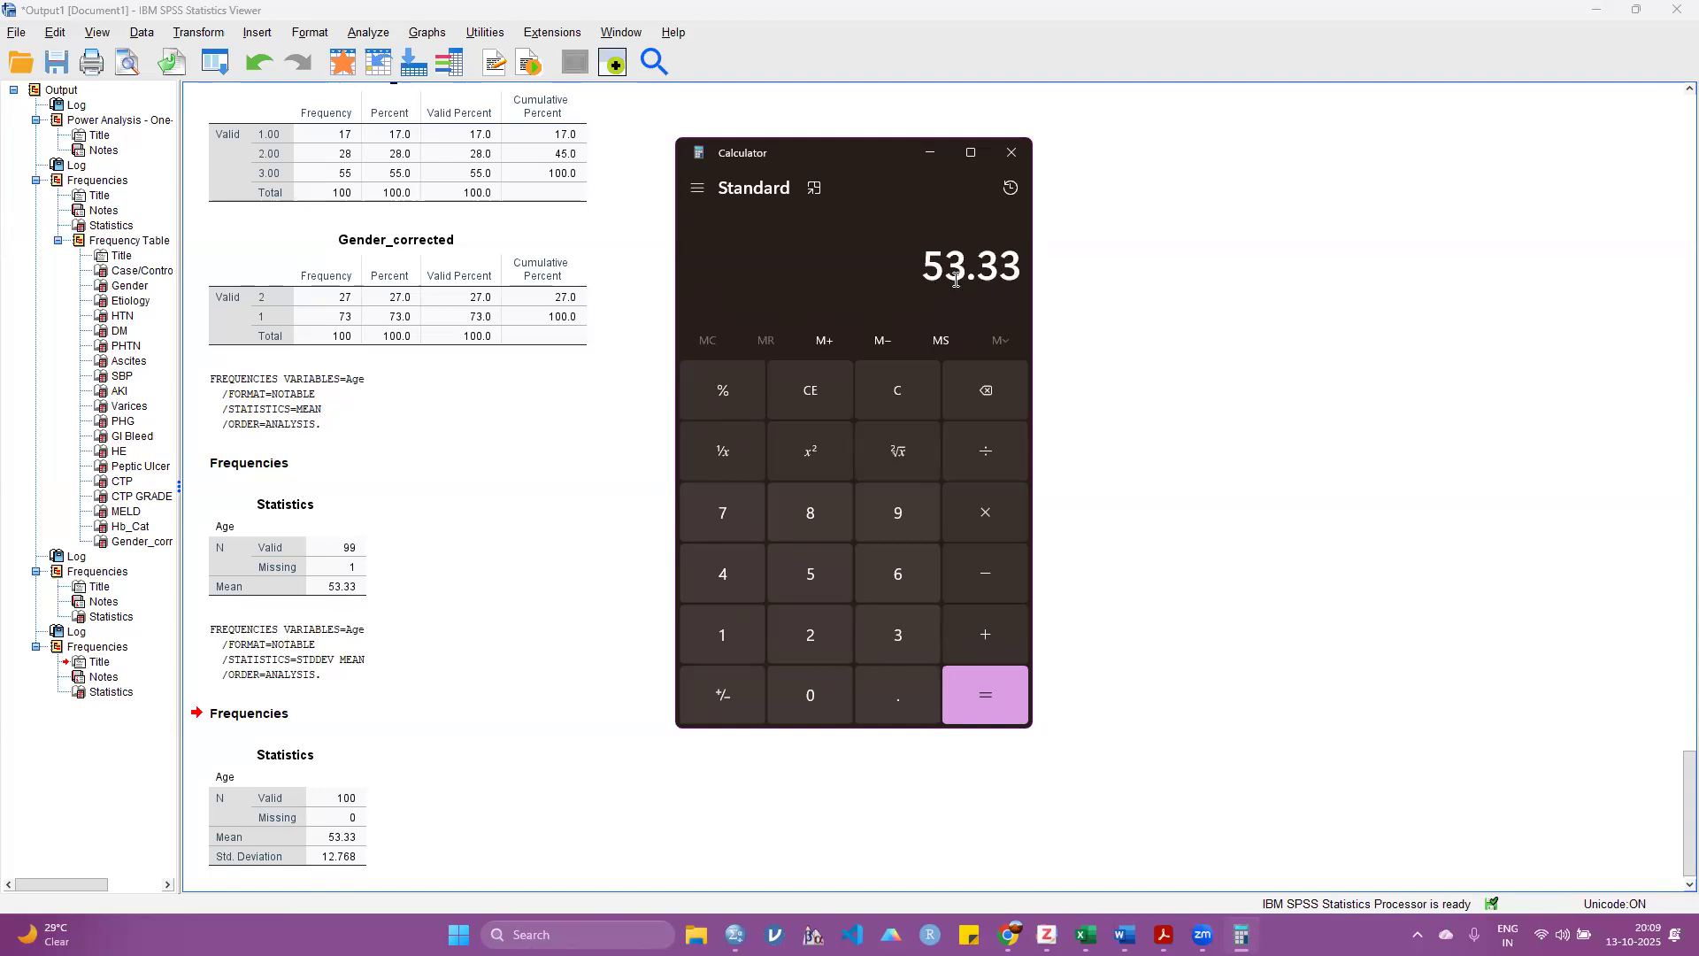
pyautogui.click(1011, 153)
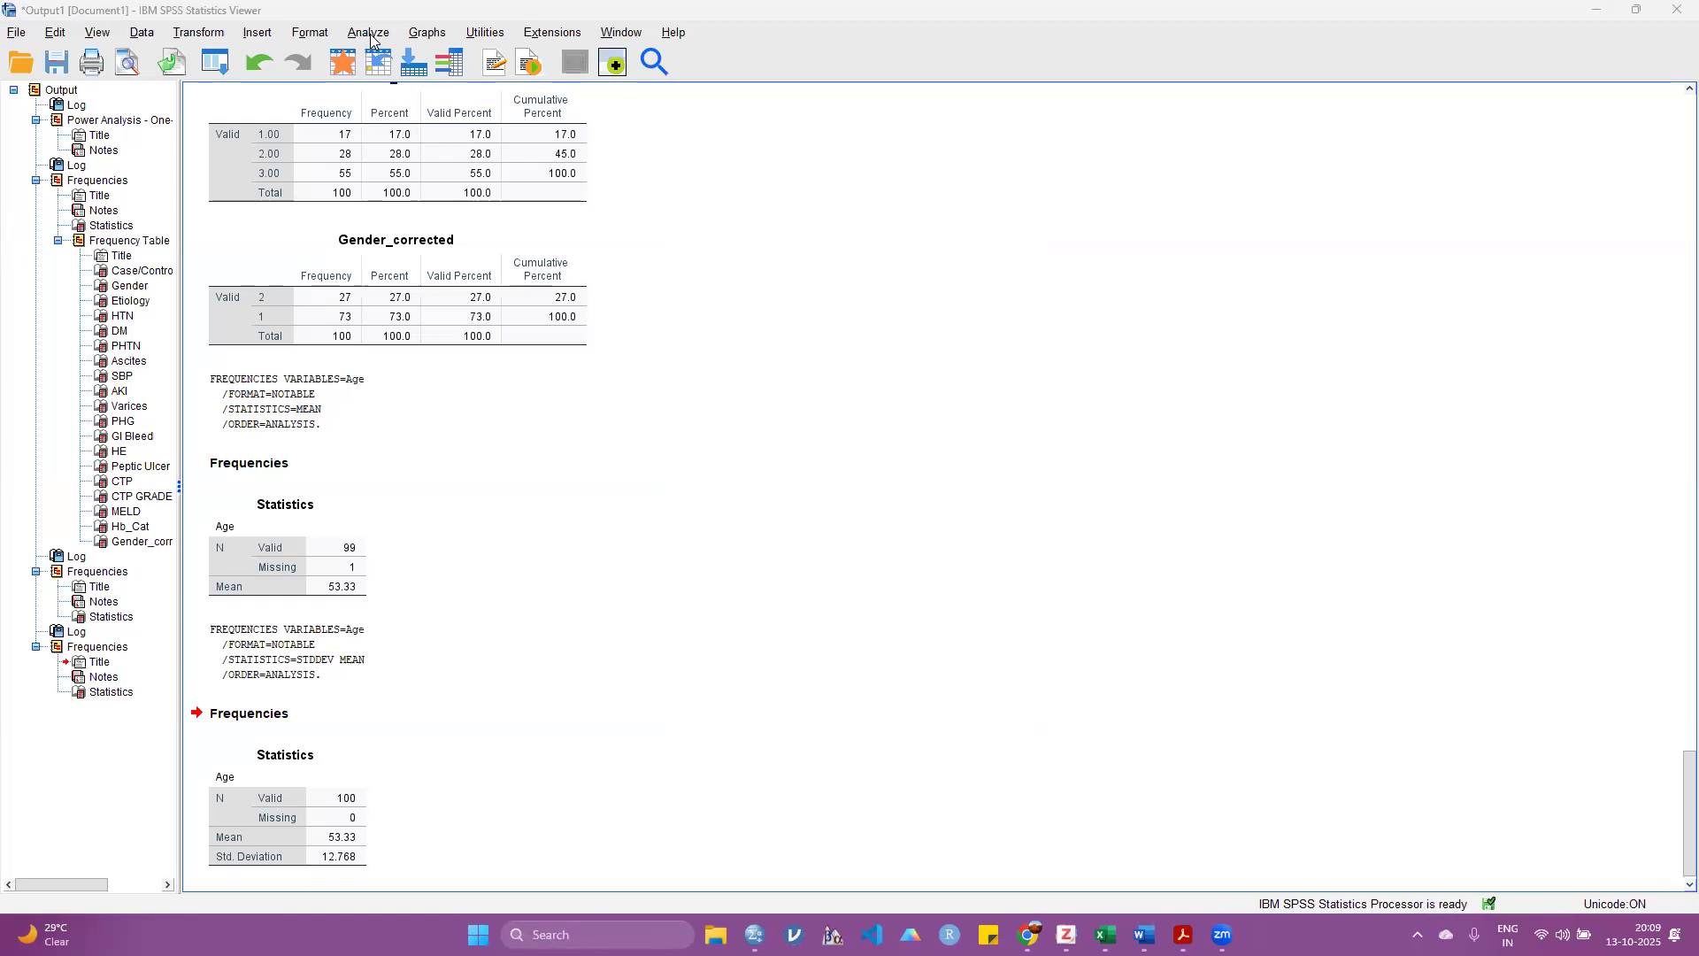
# Step: Switch to the dataset and clear the Etiology value of the first case
pyautogui.click(370, 36)
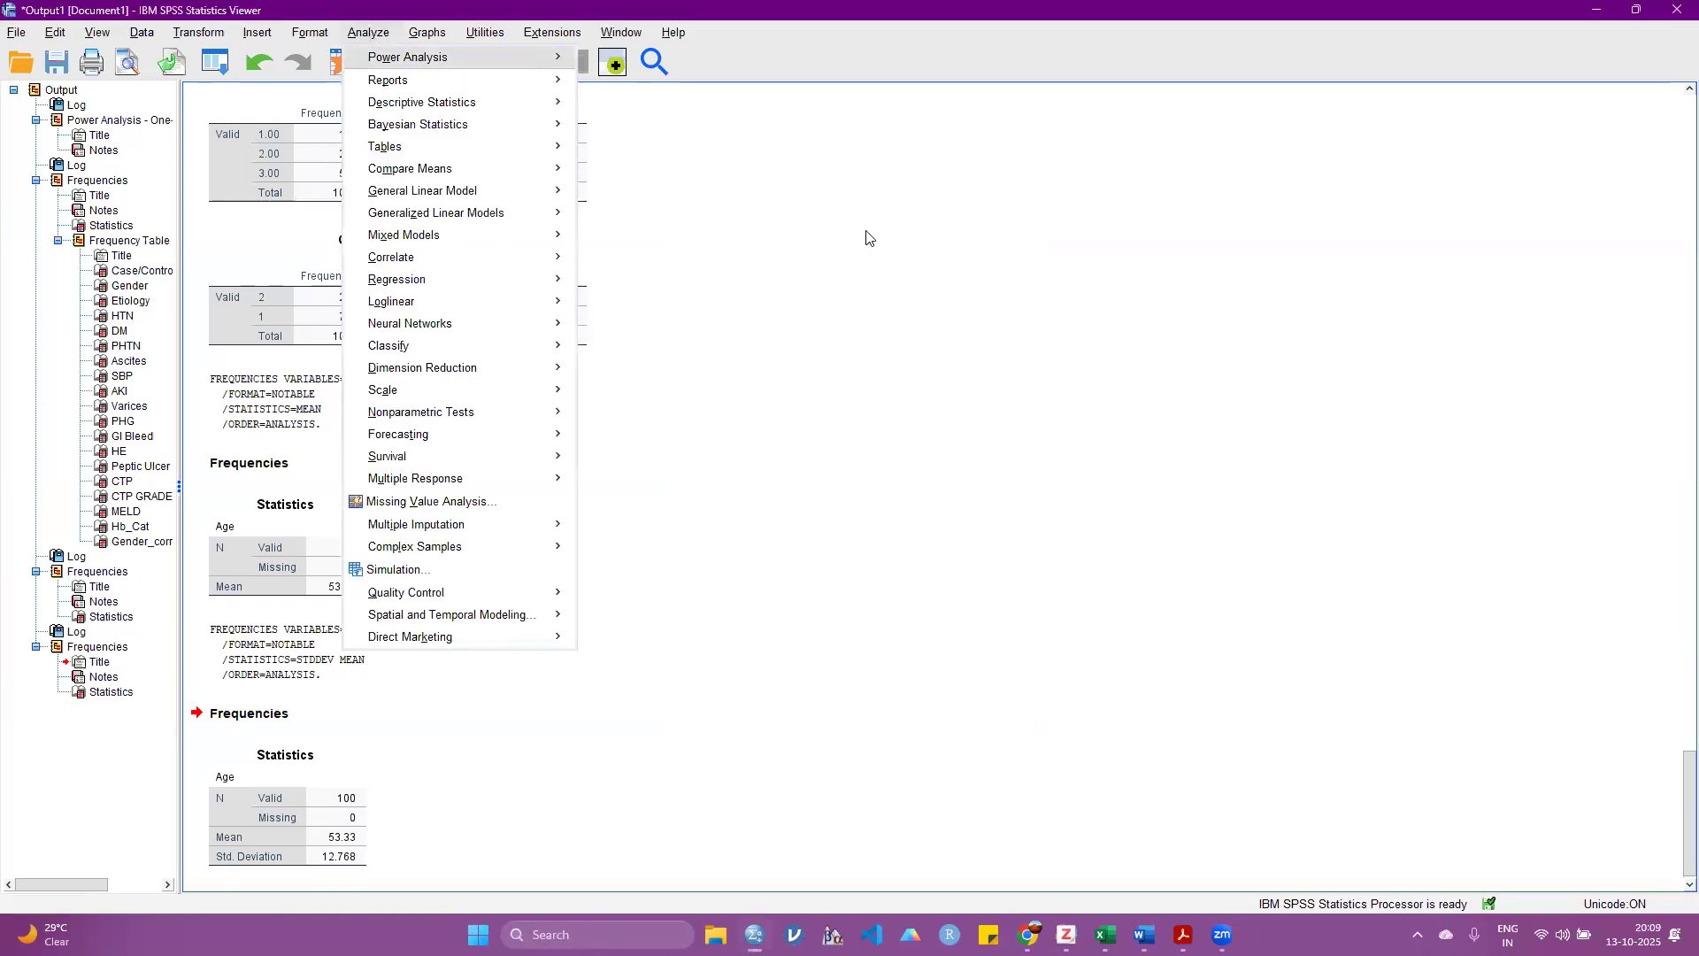
pyautogui.click(753, 882)
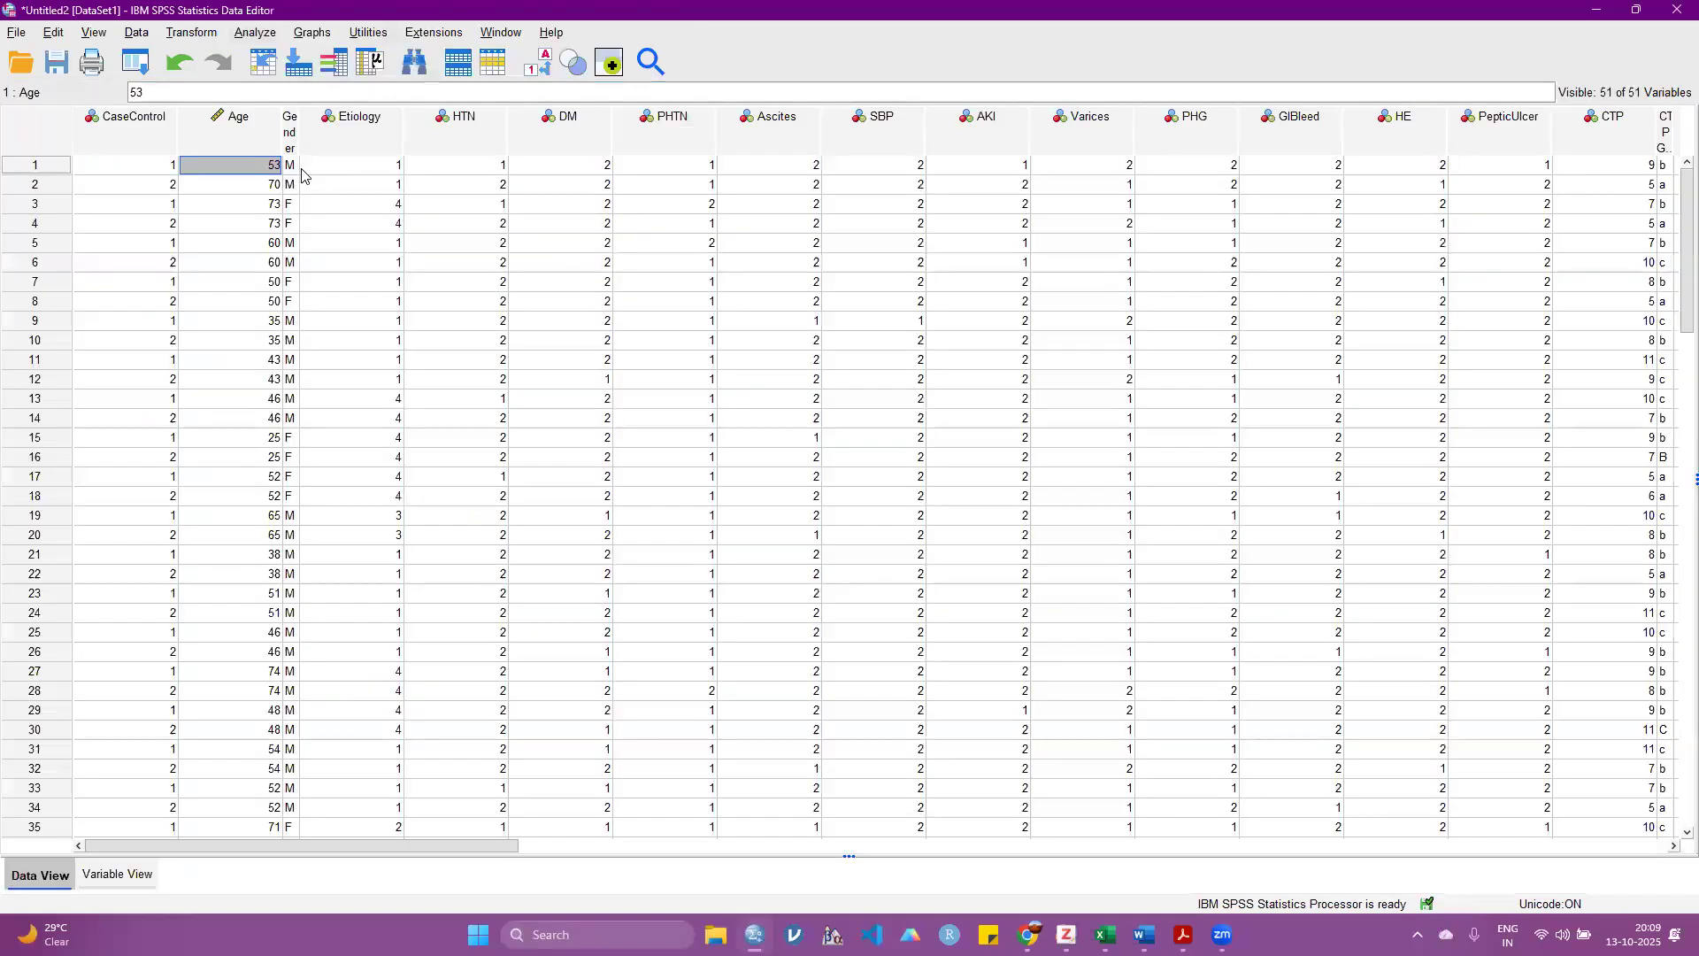
pyautogui.click(367, 165)
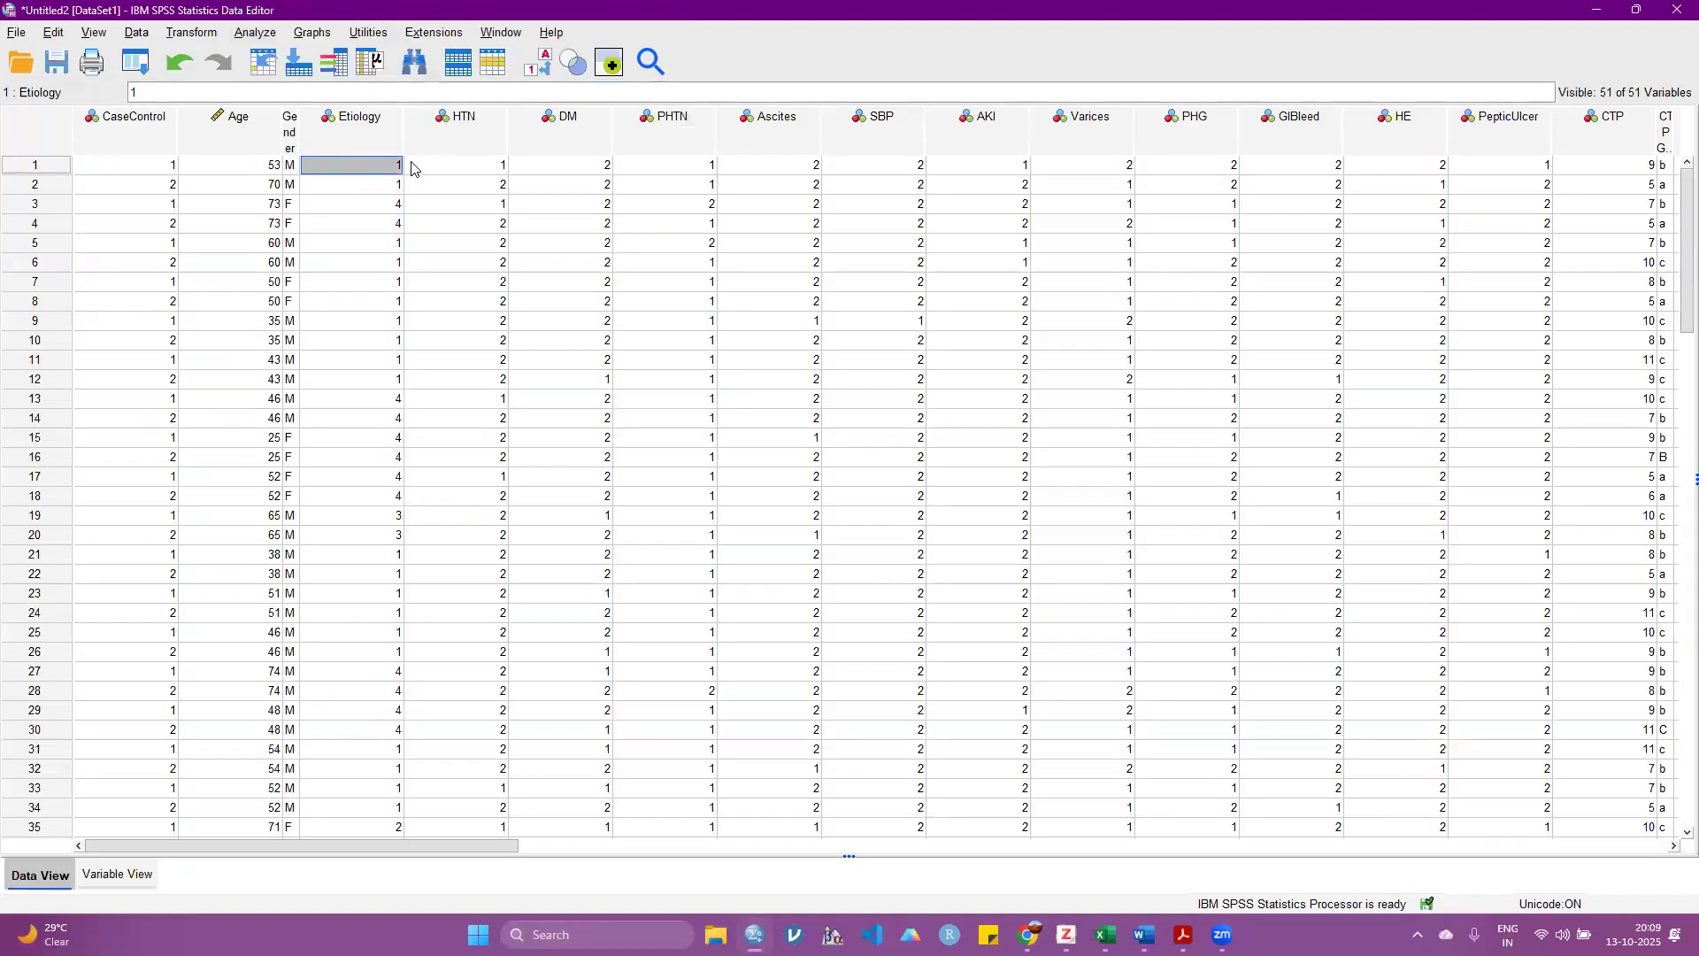
pyautogui.press('Delete')
# Step: Run a Frequencies analysis on Etiology alone with frequency tables displayed
pyautogui.click(255, 33)
pyautogui.moveTo(291, 104)
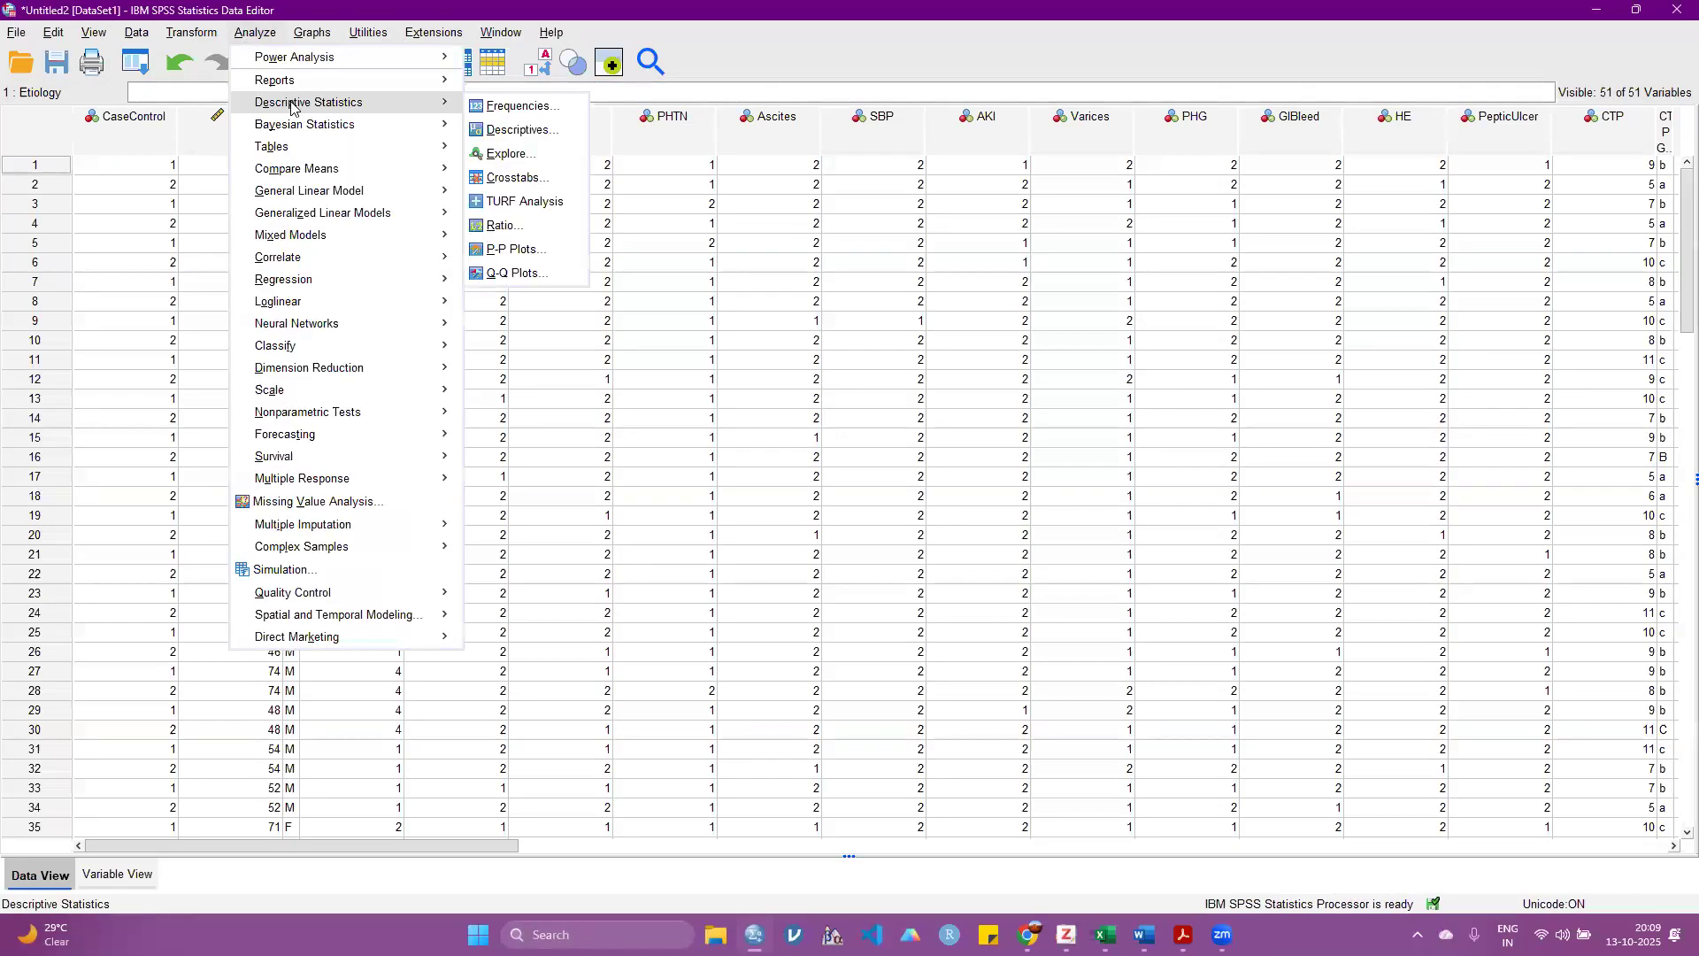
pyautogui.click(519, 106)
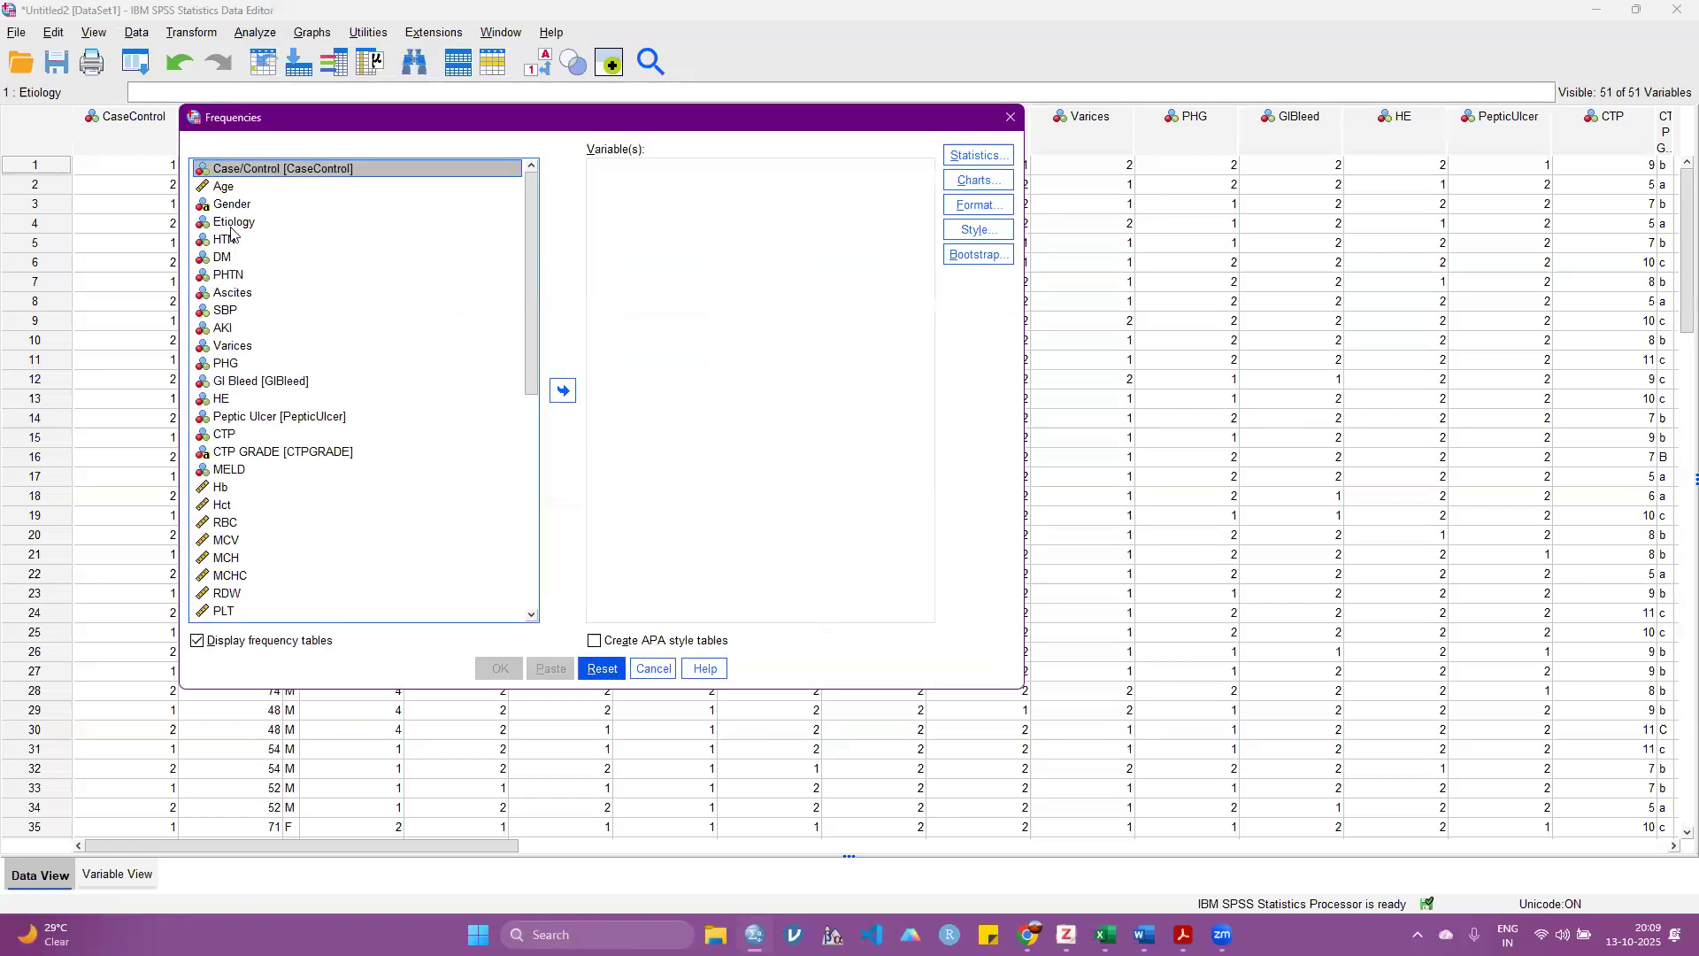
pyautogui.click(234, 223)
pyautogui.click(563, 391)
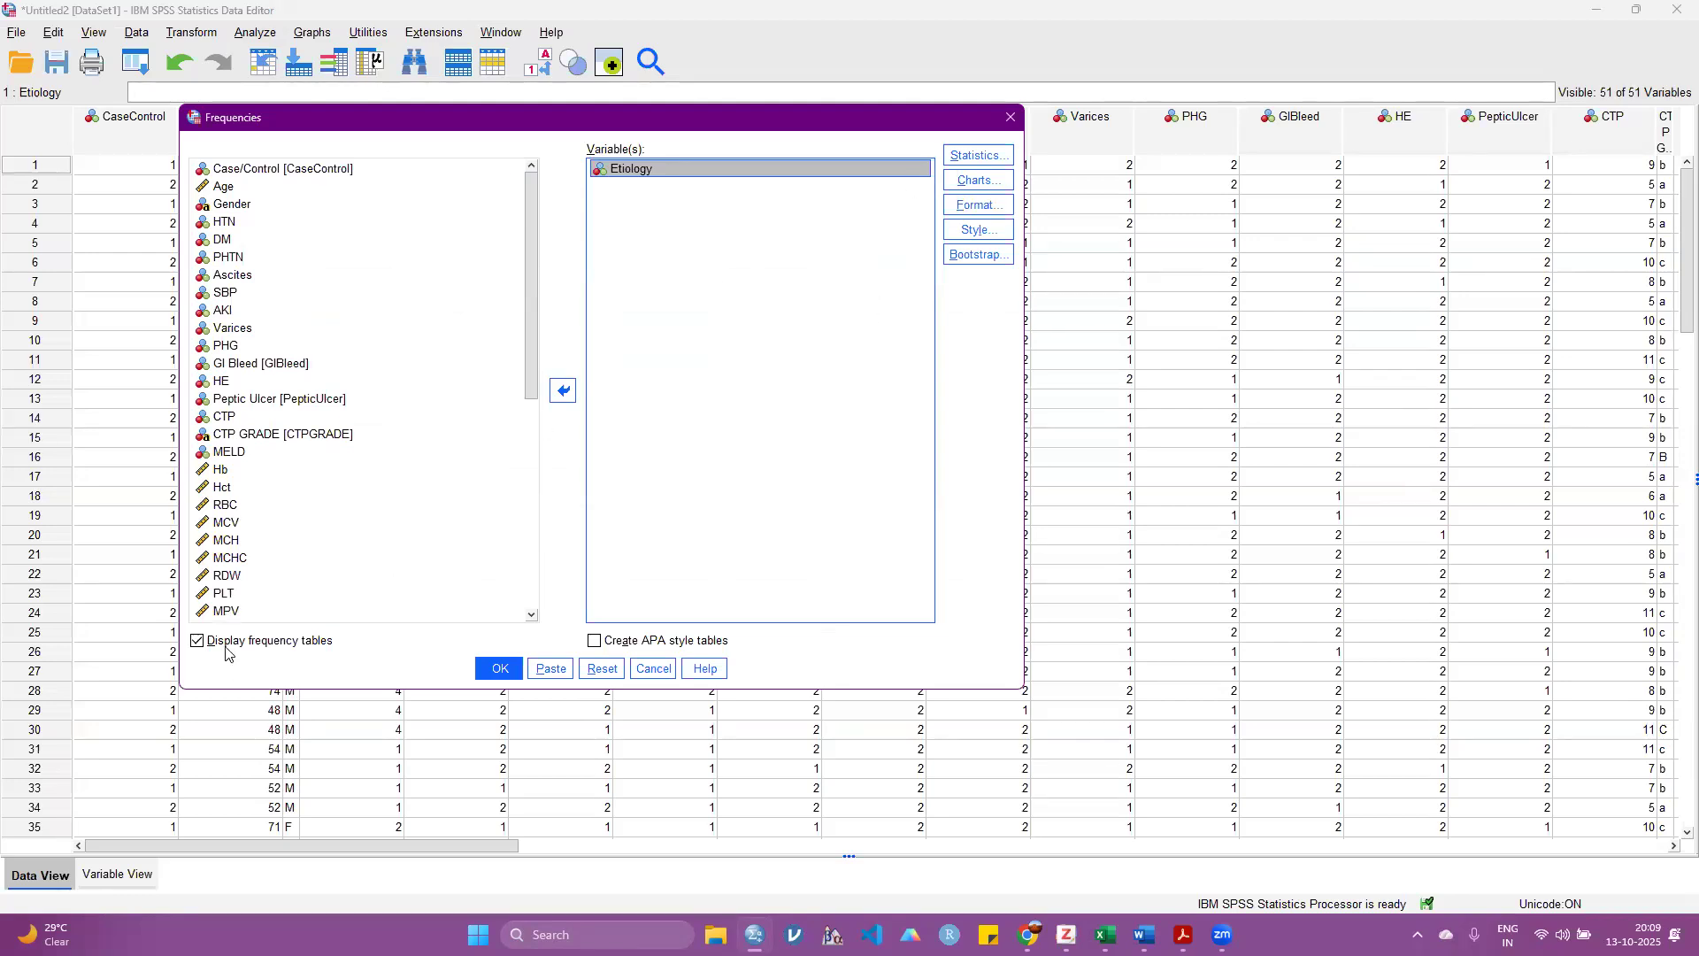
pyautogui.click(497, 669)
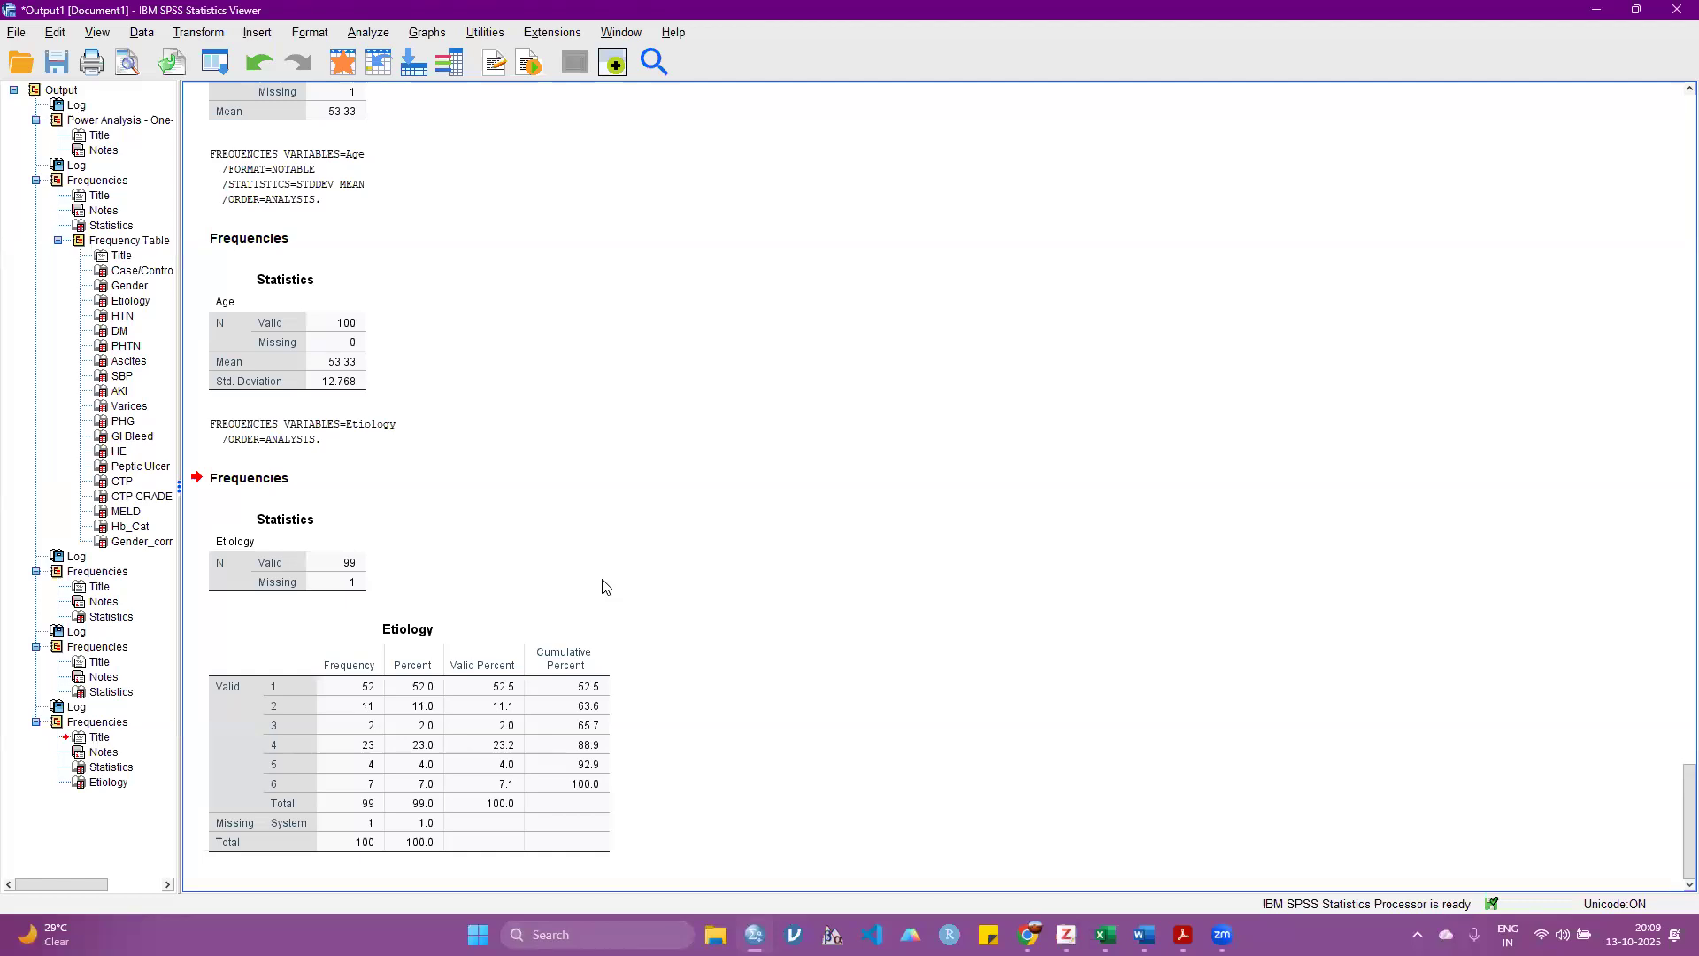
# Step: Return from the Etiology output to the dataset and set the Etiology of the first case to 1
pyautogui.click(246, 797)
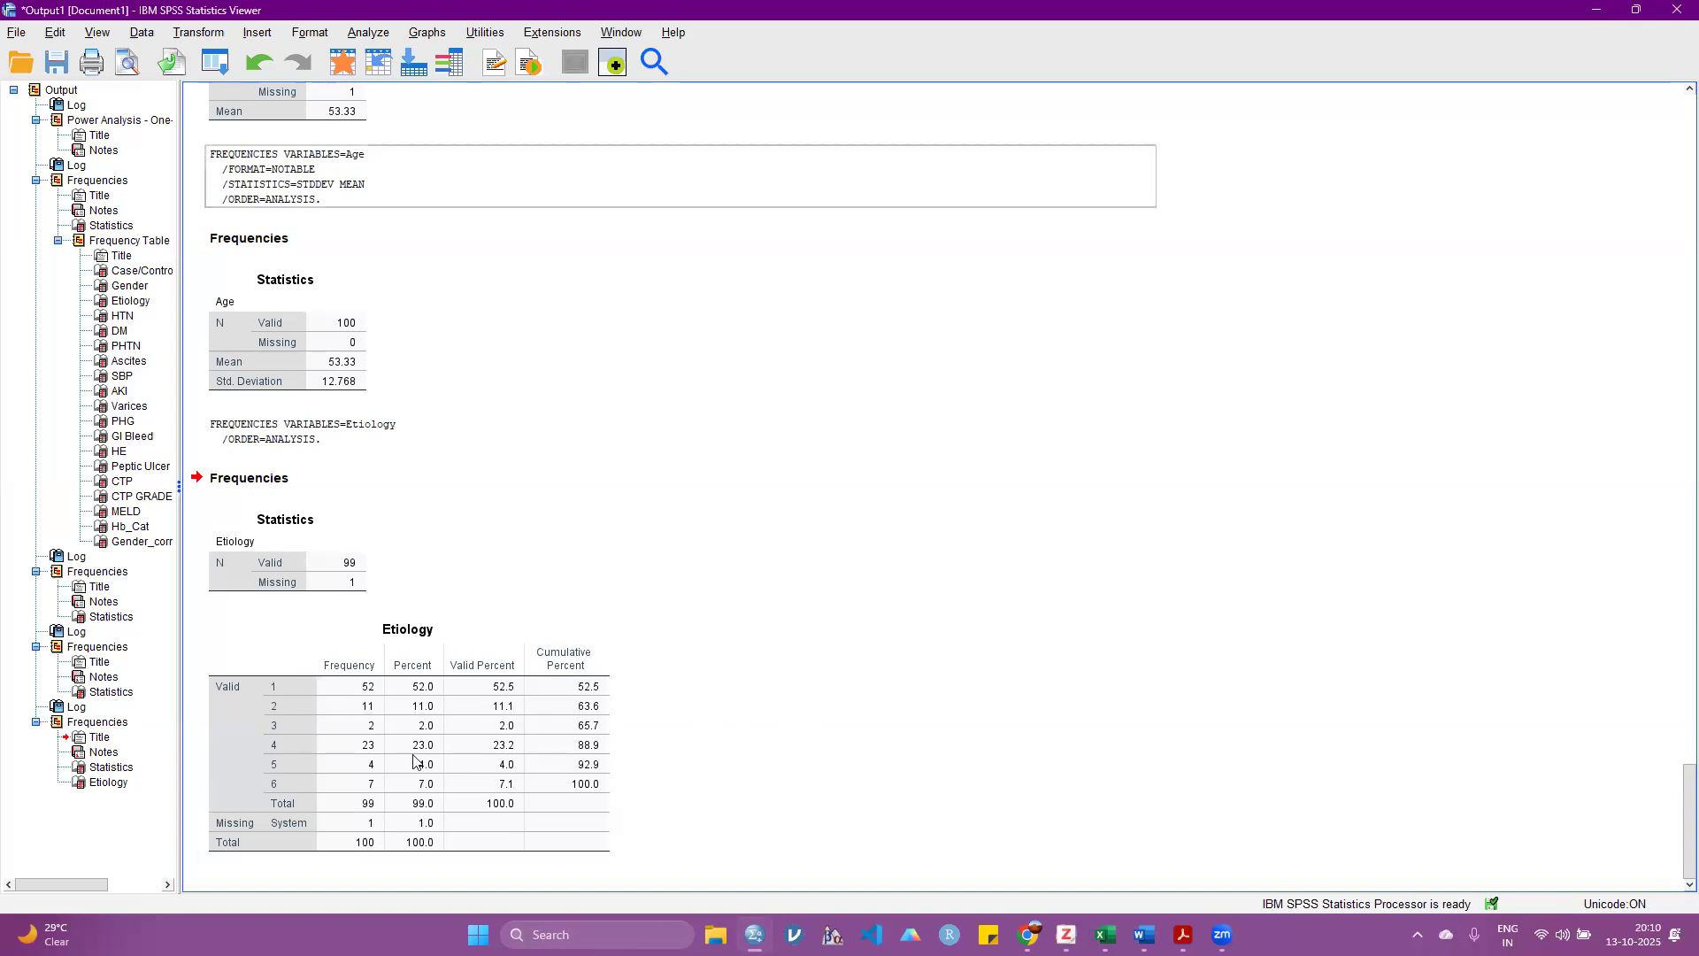
pyautogui.click(754, 934)
pyautogui.click(836, 847)
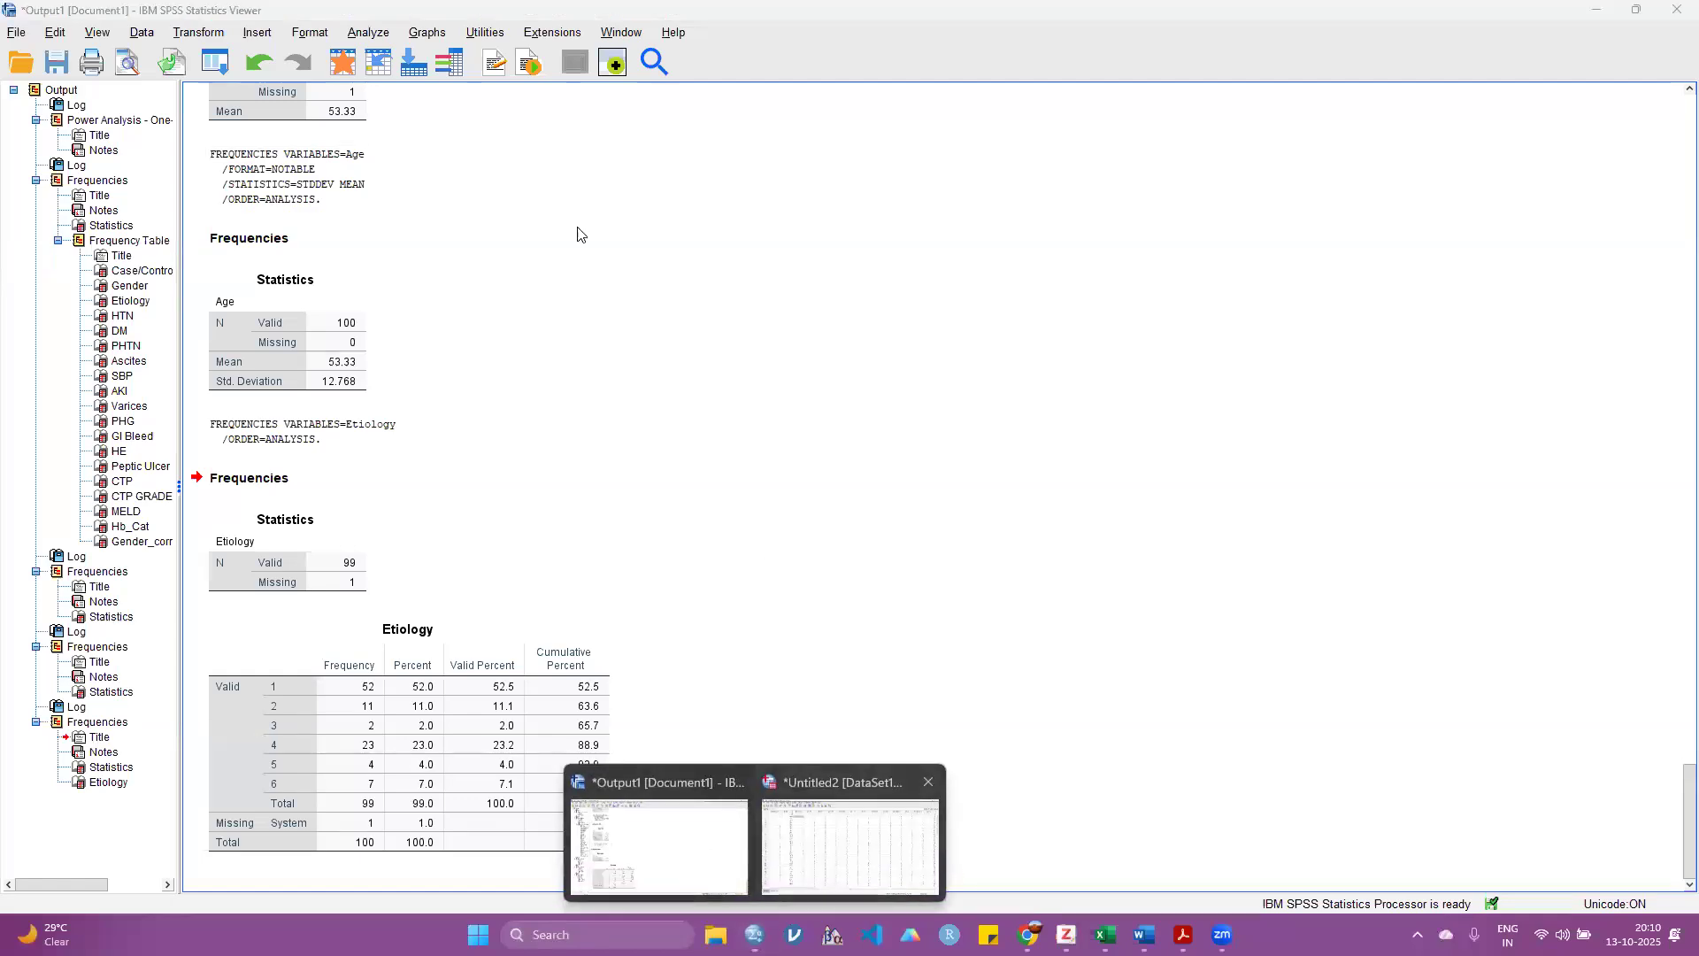
pyautogui.doubleClick(399, 165)
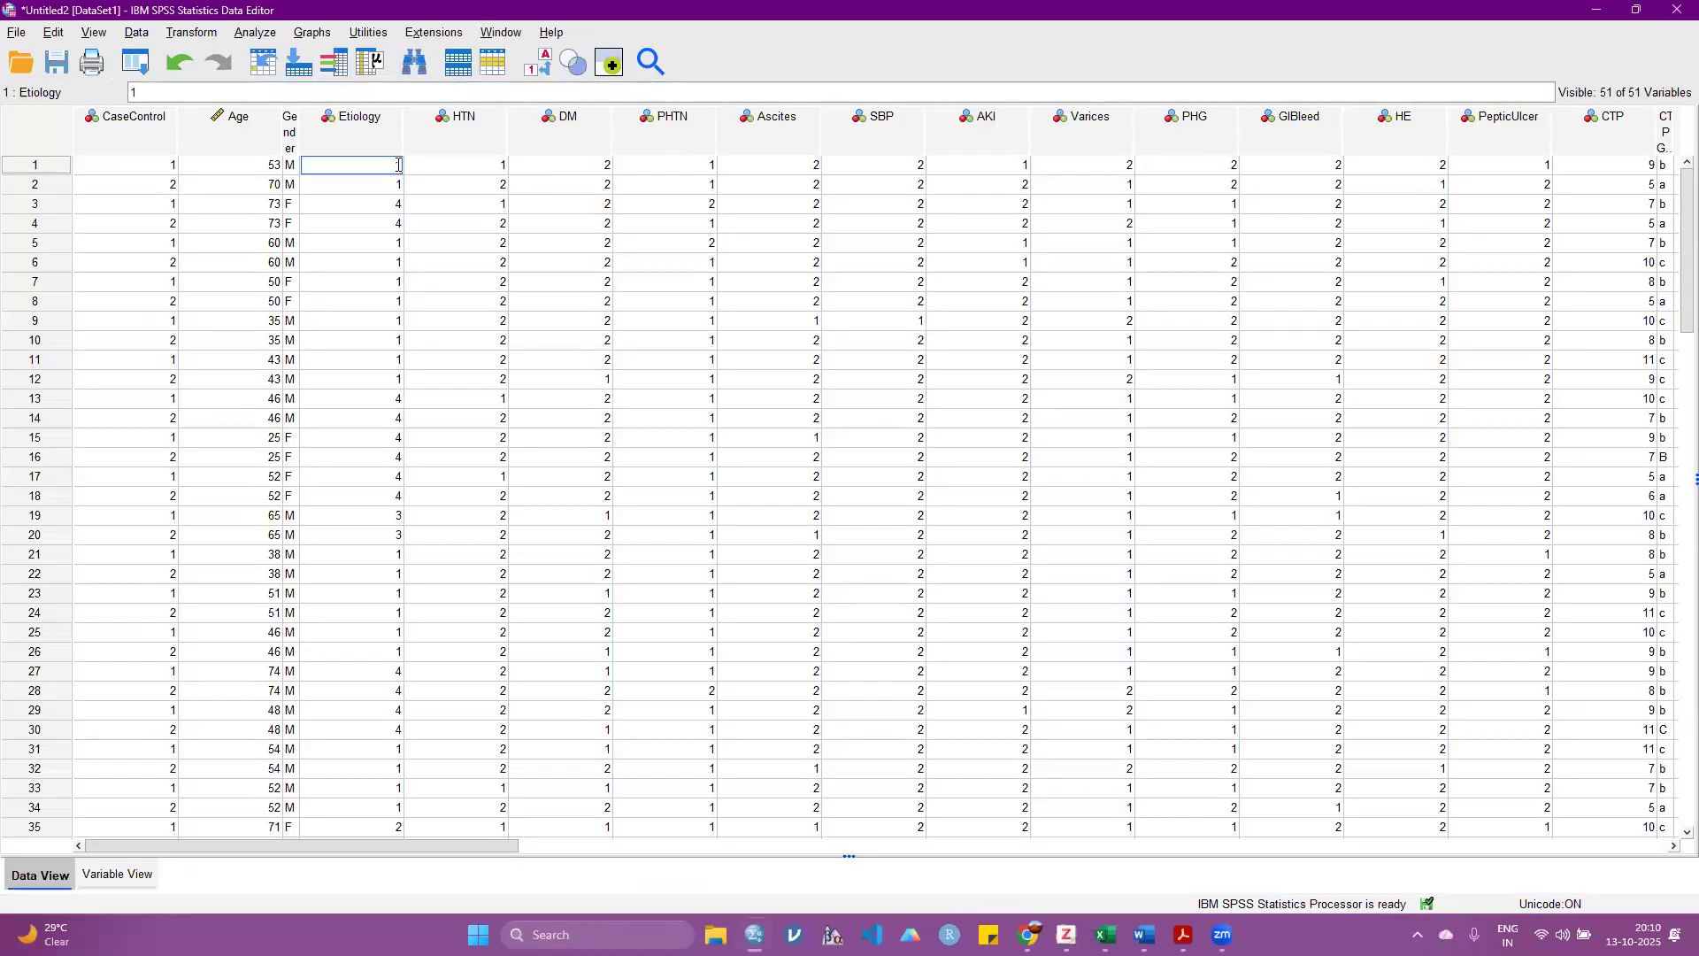
pyautogui.press('Return')
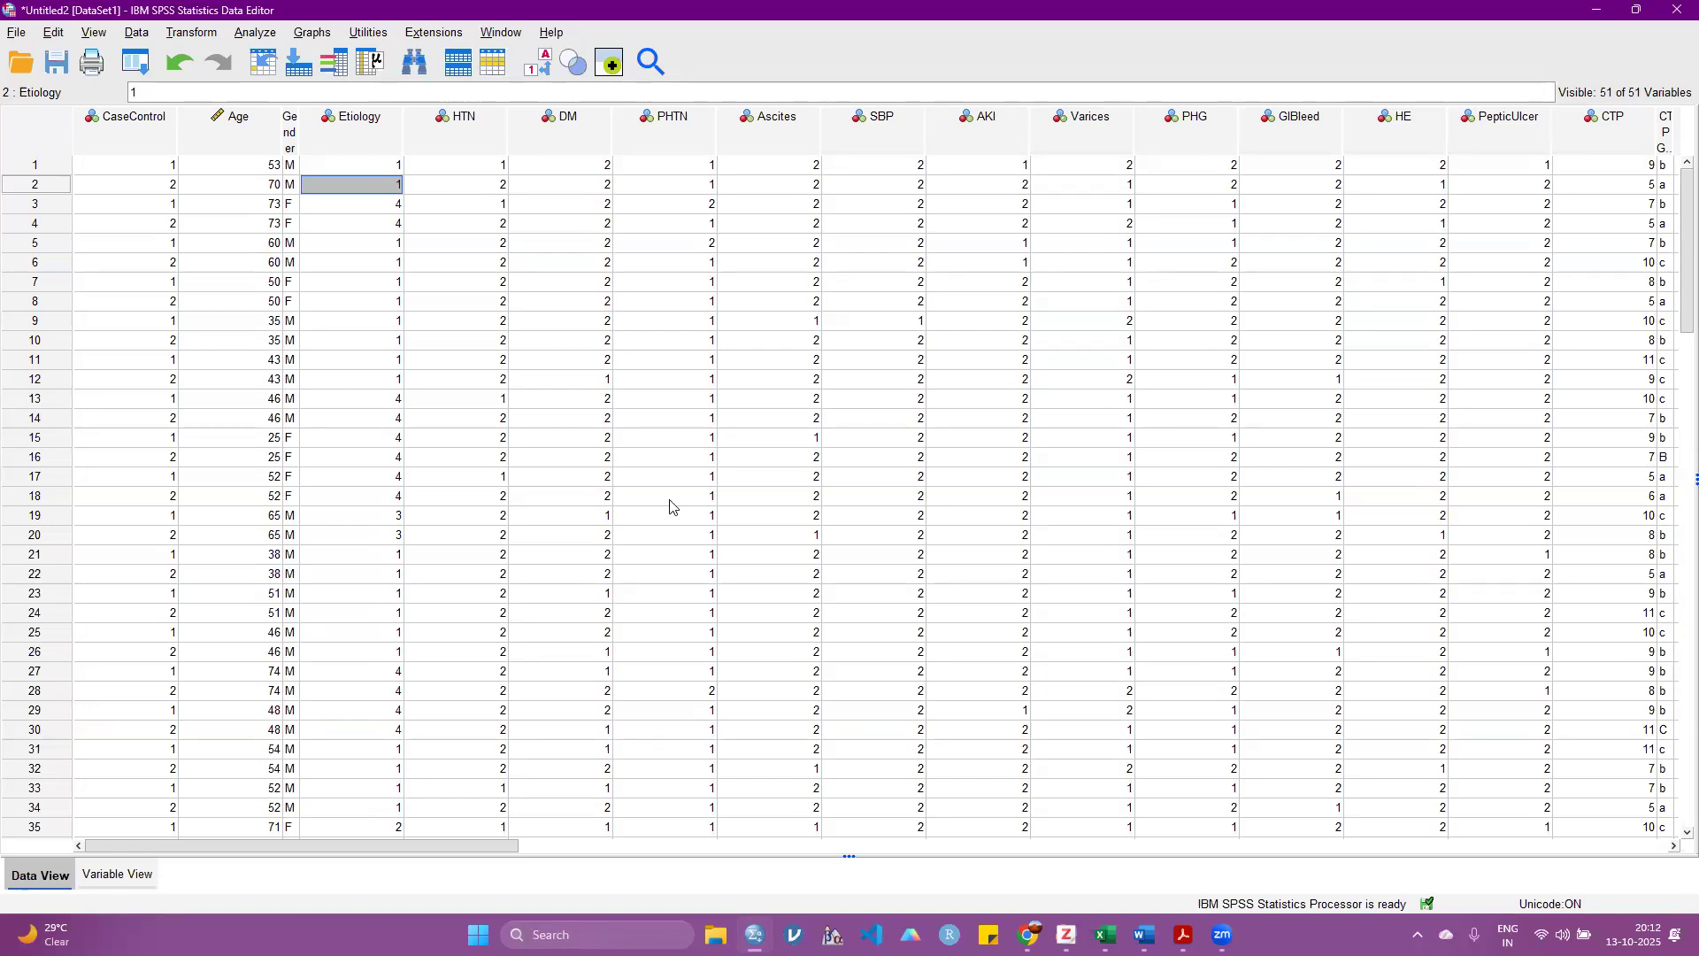
# Step: Reopen the Frequencies analysis and reset its settings to empty the list of analysed variables
pyautogui.click(1070, 263)
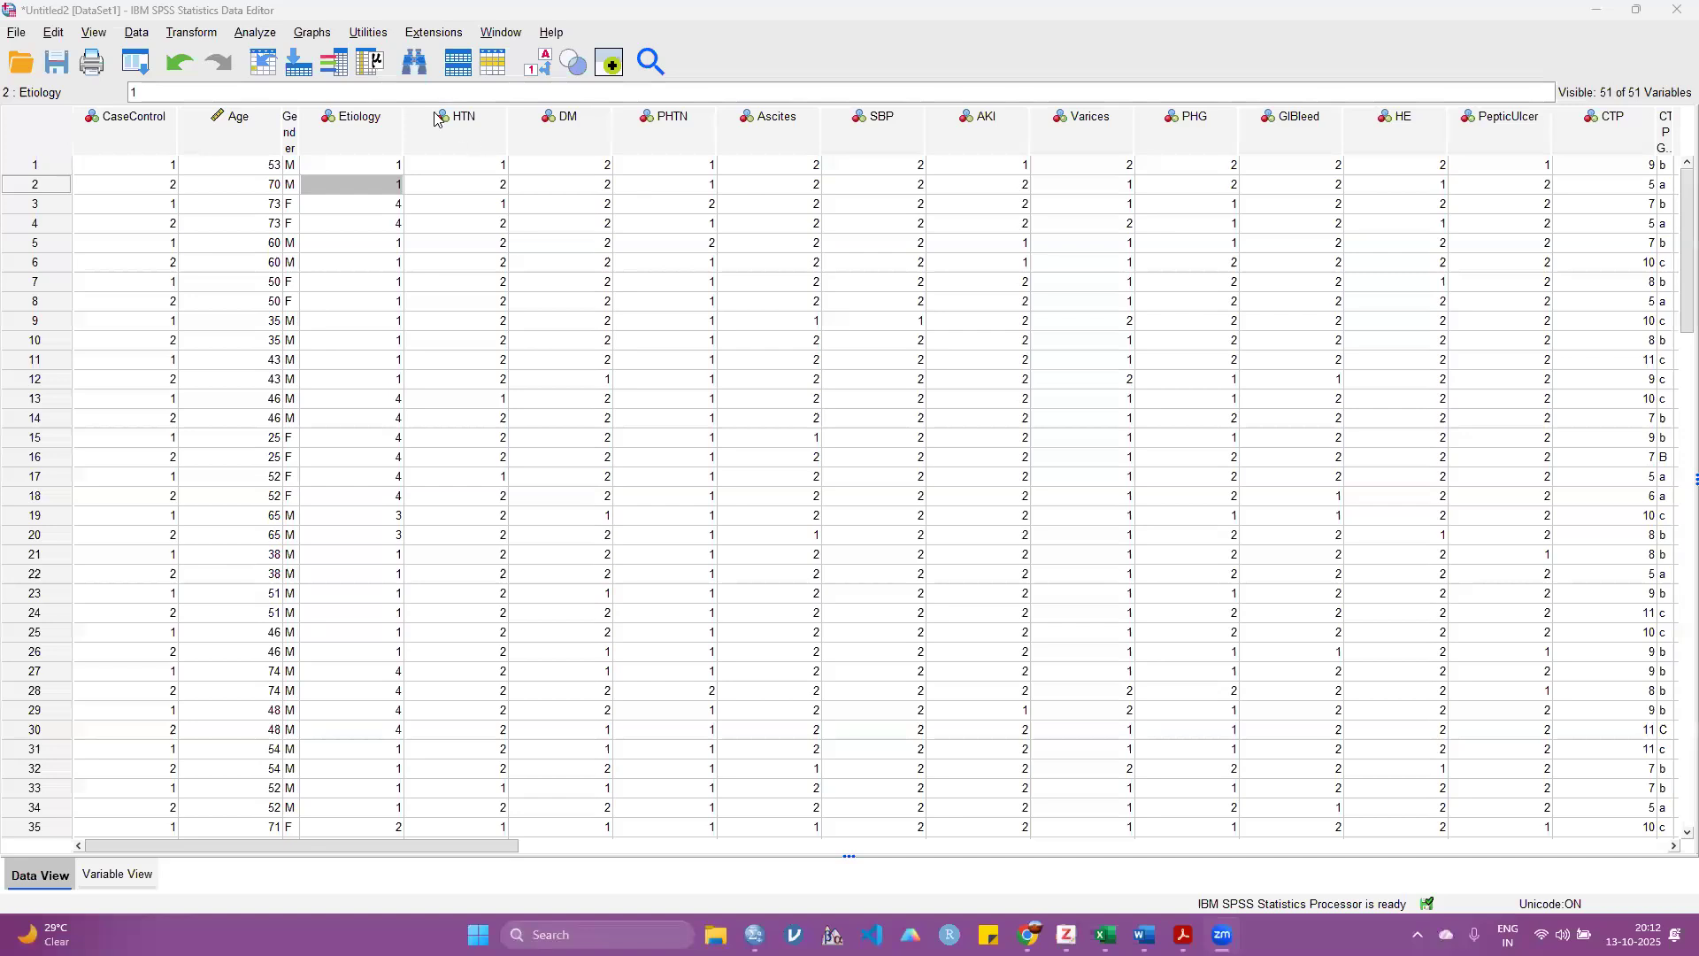
pyautogui.click(249, 34)
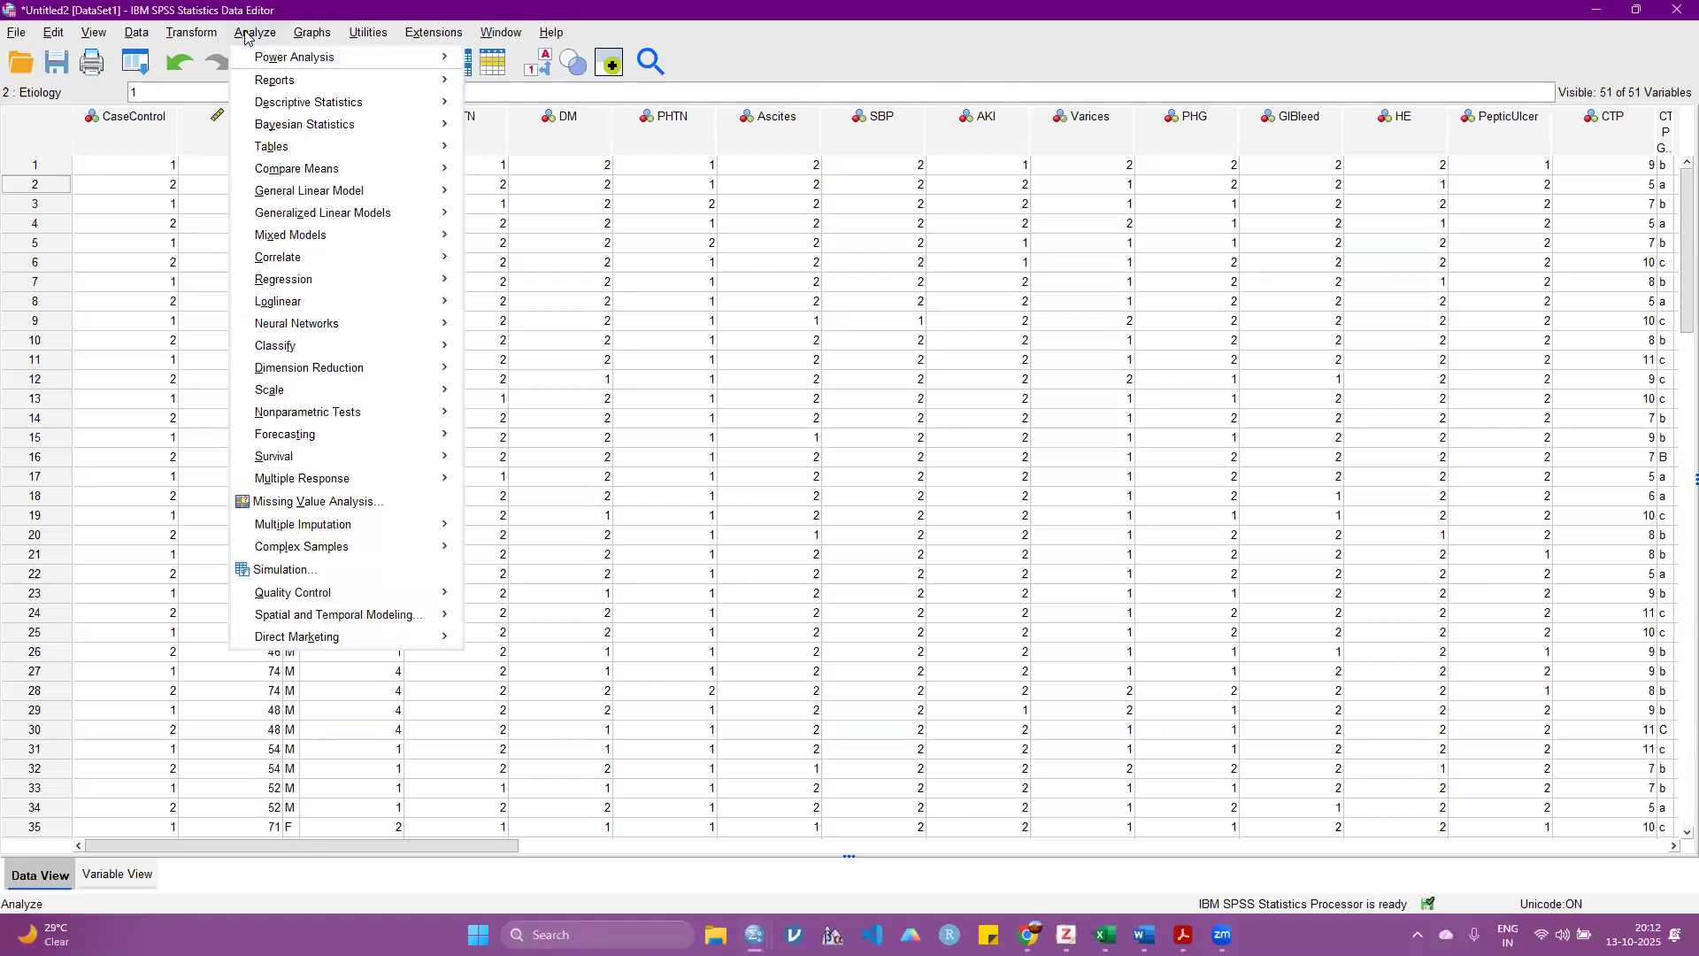
pyautogui.moveTo(303, 106)
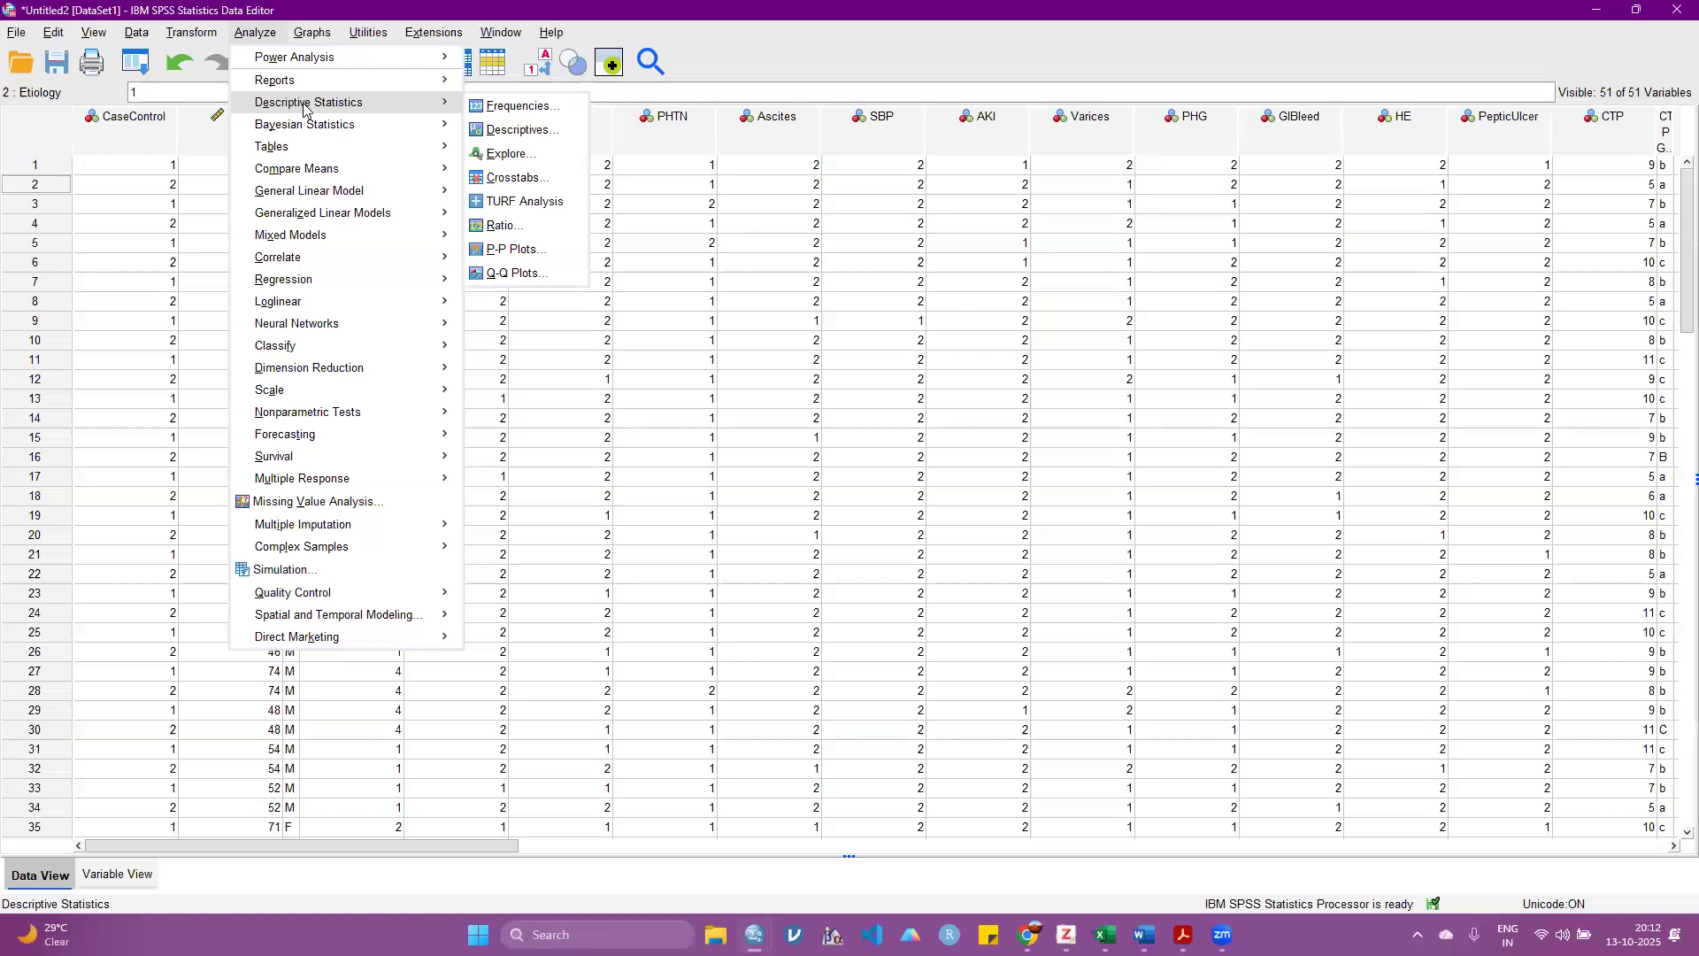
pyautogui.click(549, 106)
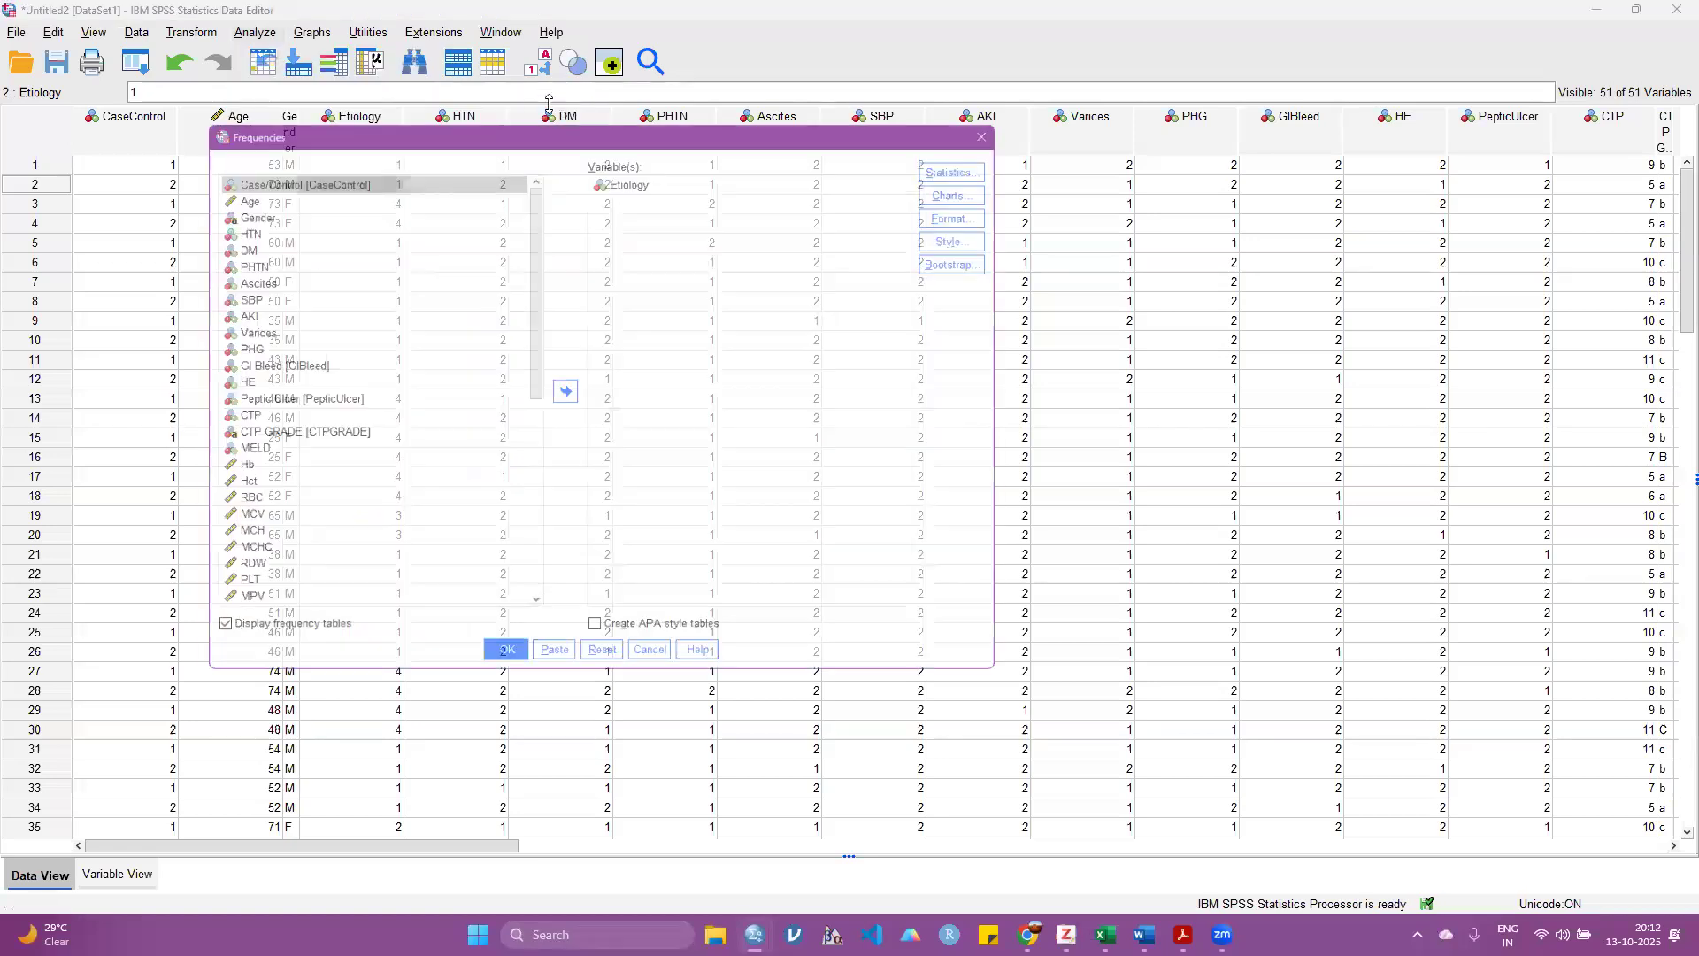
pyautogui.click(602, 668)
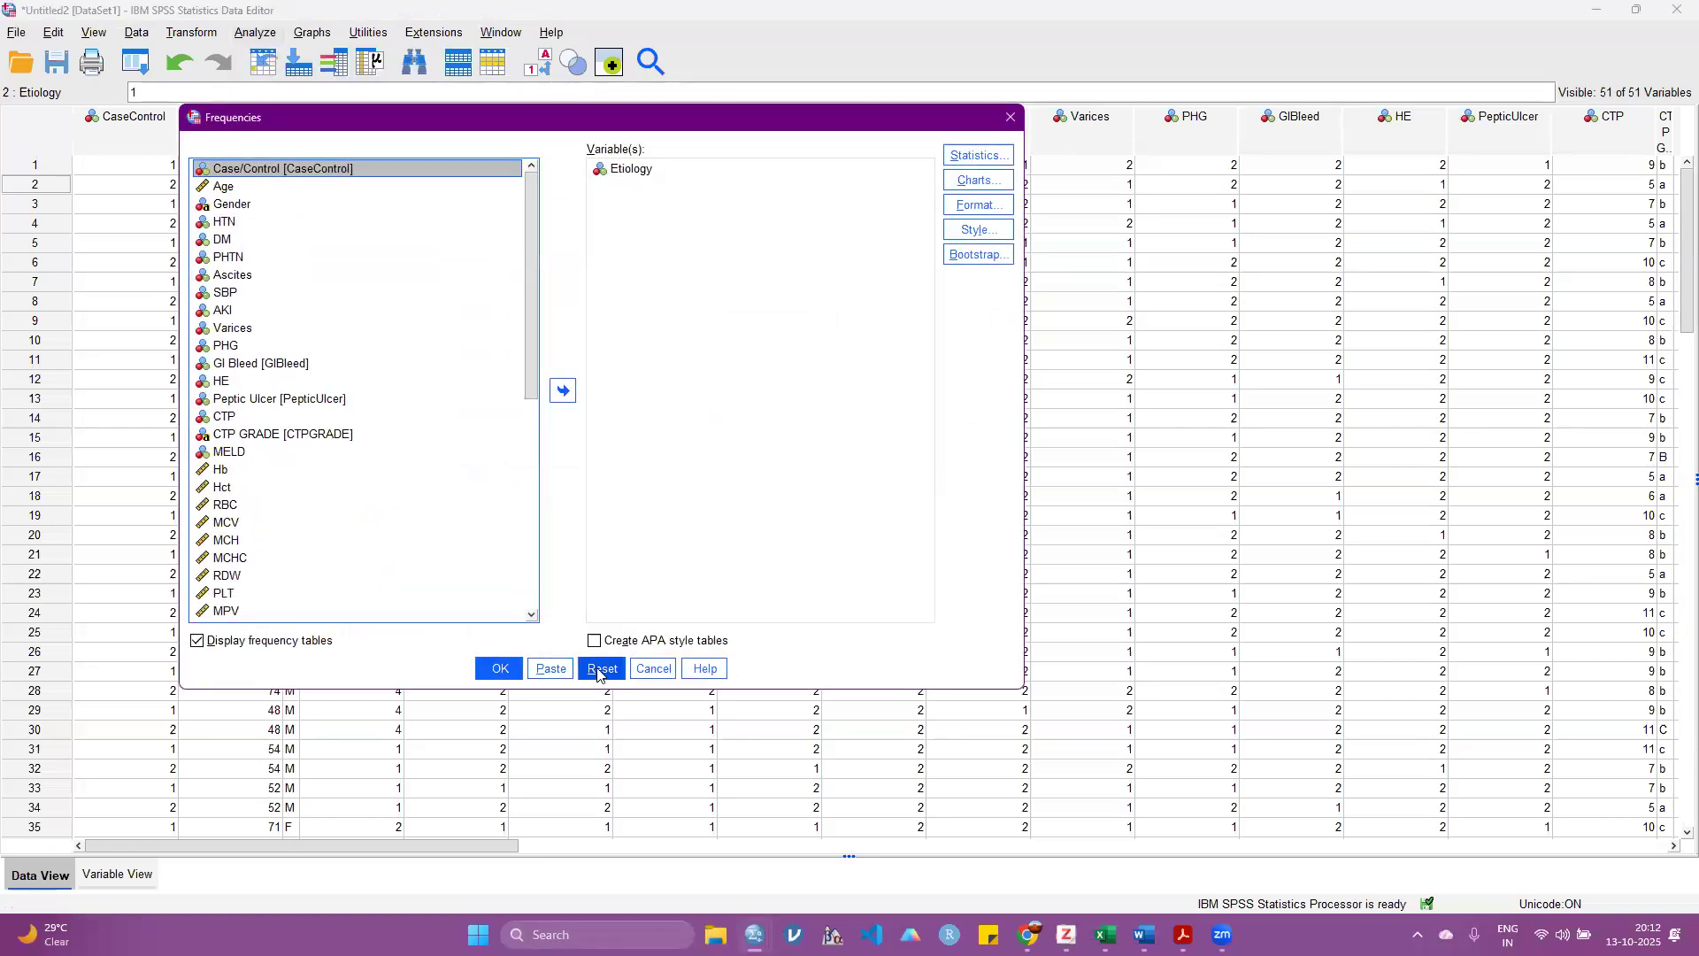
# Step: Add Age and all the scale variables from Hb through AST to the variables of the Frequencies analysis
pyautogui.click(227, 189)
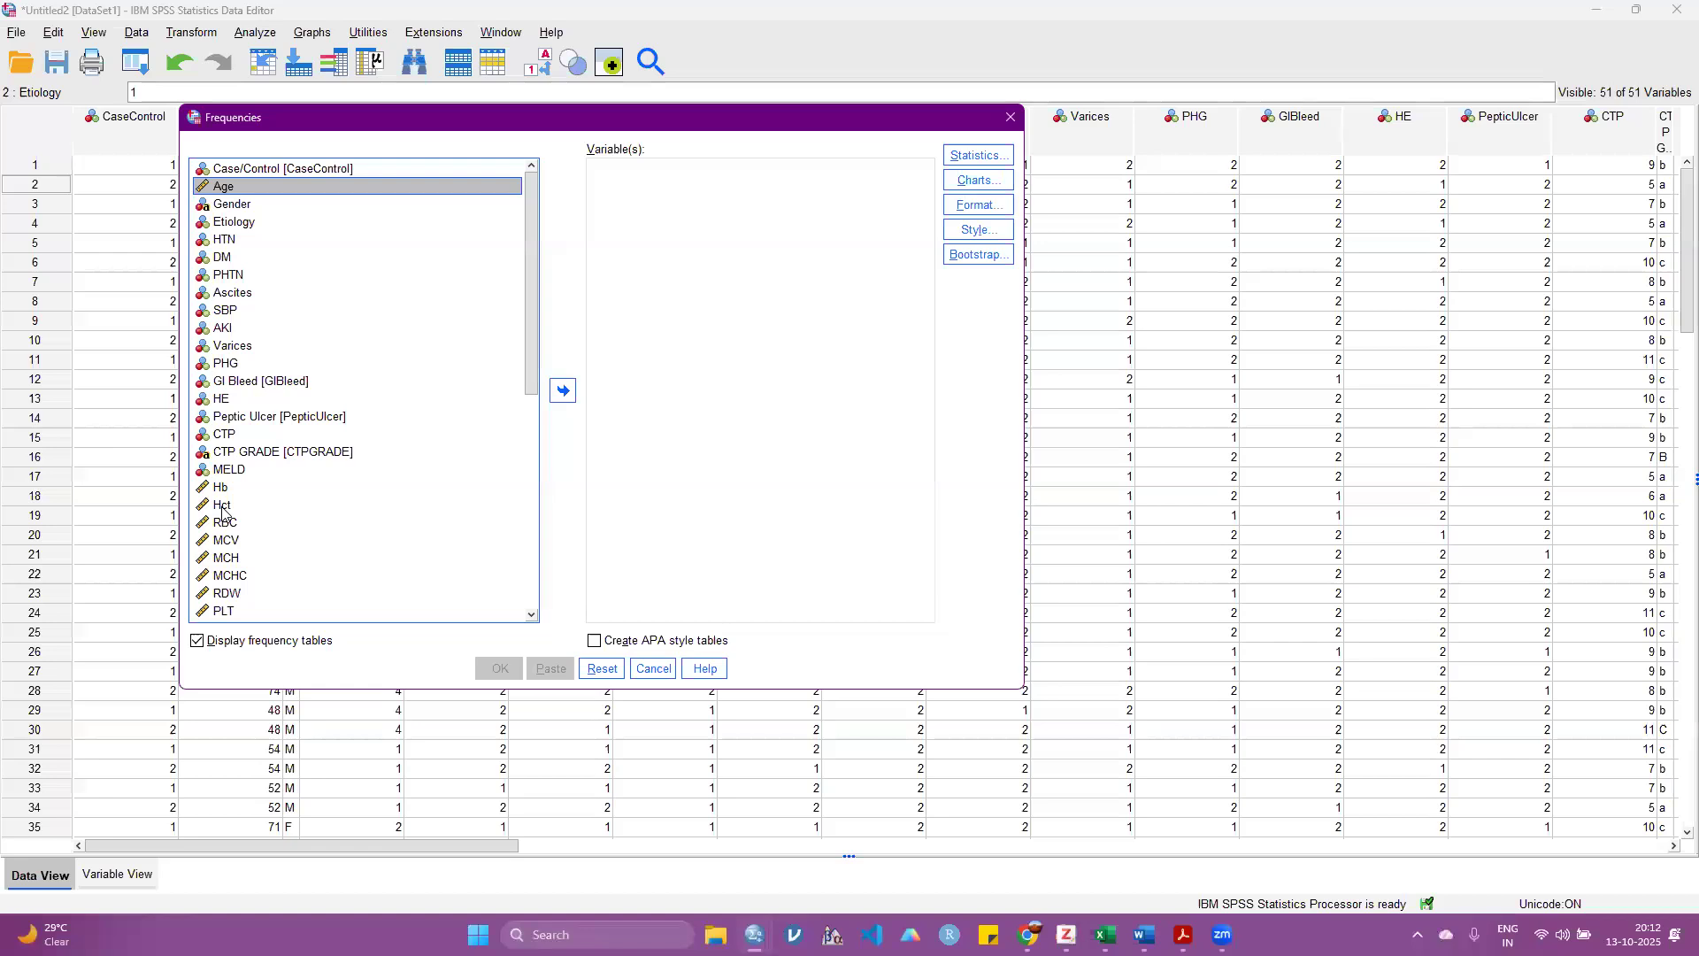
pyautogui.keyDown('ctrl'); pyautogui.click(228, 489); pyautogui.keyUp('ctrl')
pyautogui.keyDown('ctrl'); pyautogui.click(223, 505); pyautogui.keyUp('ctrl')
pyautogui.keyDown('ctrl'); pyautogui.click(225, 523); pyautogui.keyUp('ctrl')
pyautogui.keyDown('ctrl'); pyautogui.click(227, 540); pyautogui.keyUp('ctrl')
pyautogui.keyDown('ctrl'); pyautogui.click(228, 559); pyautogui.keyUp('ctrl')
pyautogui.keyDown('ctrl'); pyautogui.click(230, 576); pyautogui.keyUp('ctrl')
pyautogui.keyDown('ctrl'); pyautogui.click(229, 594); pyautogui.keyUp('ctrl')
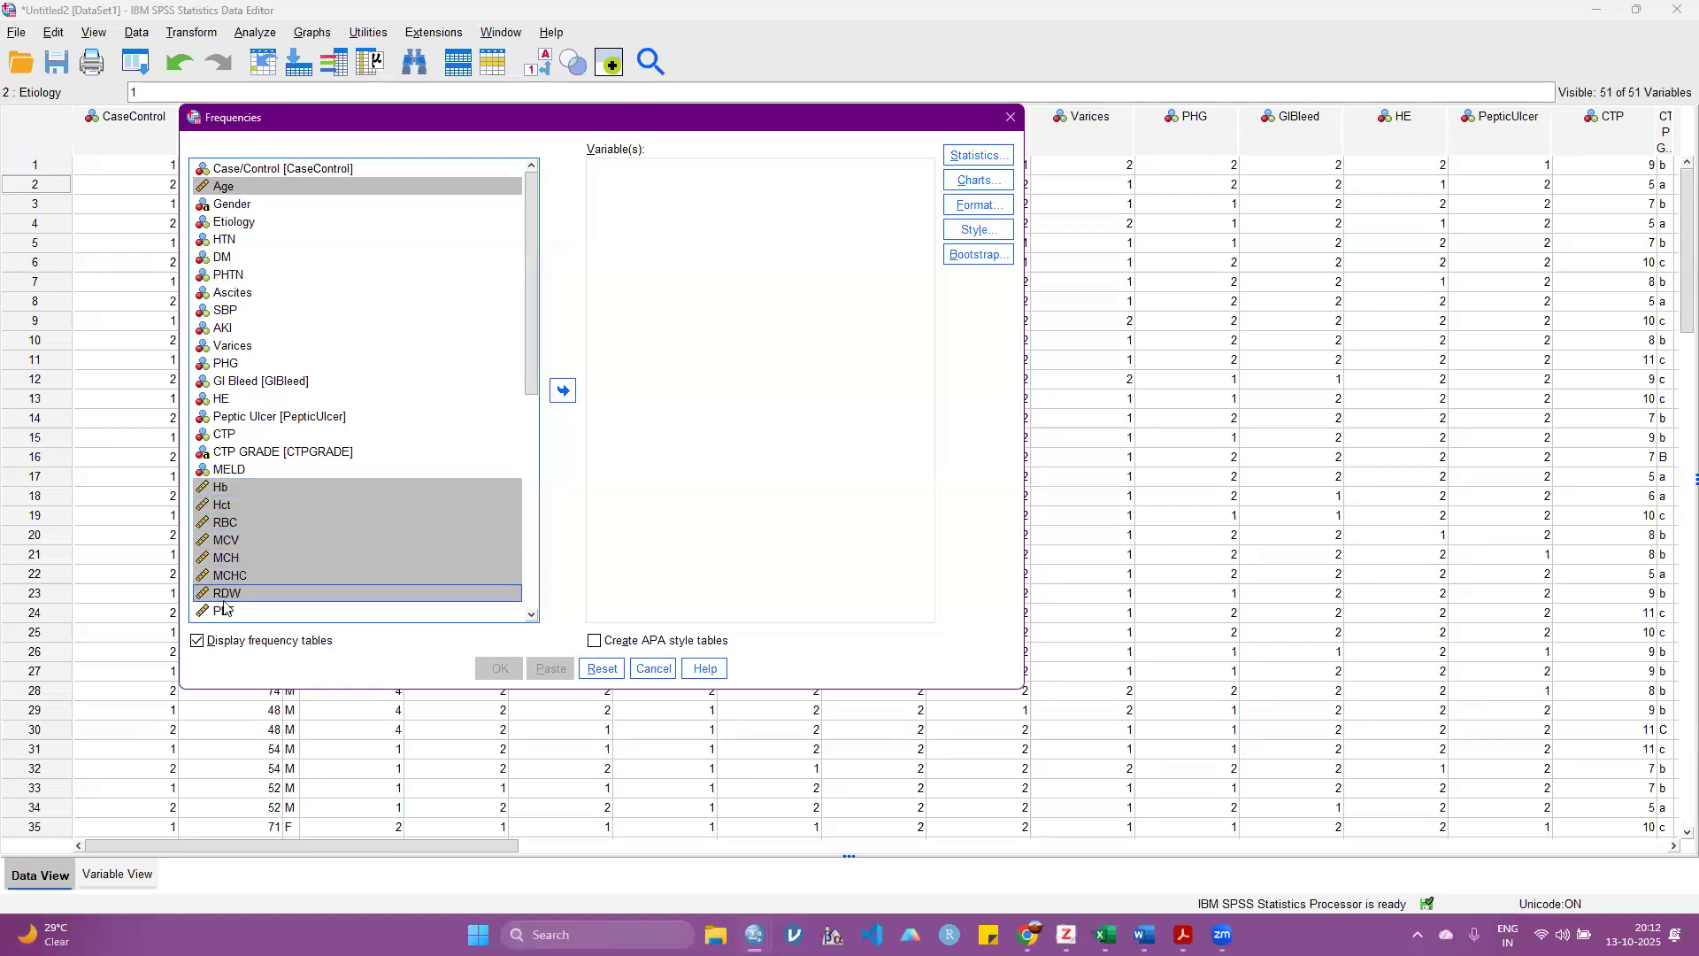
pyautogui.keyDown('ctrl'); pyautogui.click(226, 610); pyautogui.keyUp('ctrl')
pyautogui.scroll(-5, 243, 573)
pyautogui.keyDown('ctrl'); pyautogui.click(227, 363); pyautogui.keyUp('ctrl')
pyautogui.keyDown('ctrl'); pyautogui.click(226, 381); pyautogui.keyUp('ctrl')
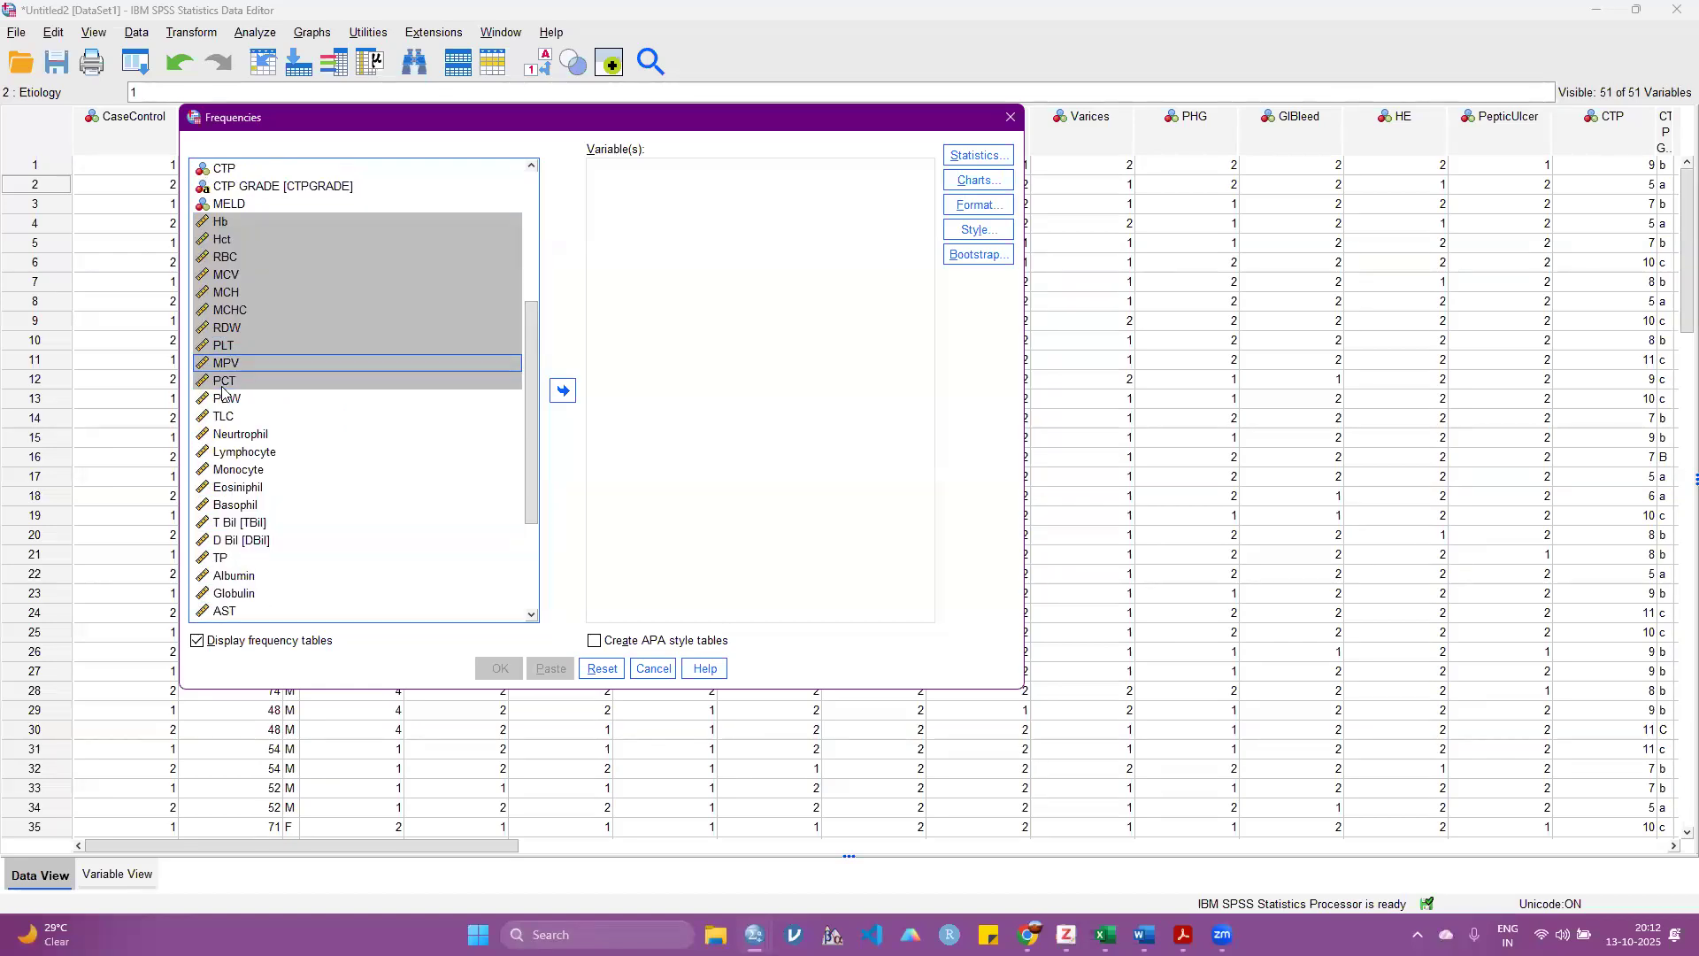
pyautogui.keyDown('ctrl'); pyautogui.click(227, 399); pyautogui.keyUp('ctrl')
pyautogui.keyDown('ctrl'); pyautogui.click(226, 417); pyautogui.keyUp('ctrl')
pyautogui.keyDown('ctrl'); pyautogui.click(232, 434); pyautogui.keyUp('ctrl')
pyautogui.keyDown('ctrl'); pyautogui.click(230, 452); pyautogui.keyUp('ctrl')
pyautogui.keyDown('ctrl'); pyautogui.click(229, 470); pyautogui.keyUp('ctrl')
pyautogui.keyDown('ctrl'); pyautogui.click(228, 488); pyautogui.keyUp('ctrl')
pyautogui.keyDown('ctrl'); pyautogui.click(227, 505); pyautogui.keyUp('ctrl')
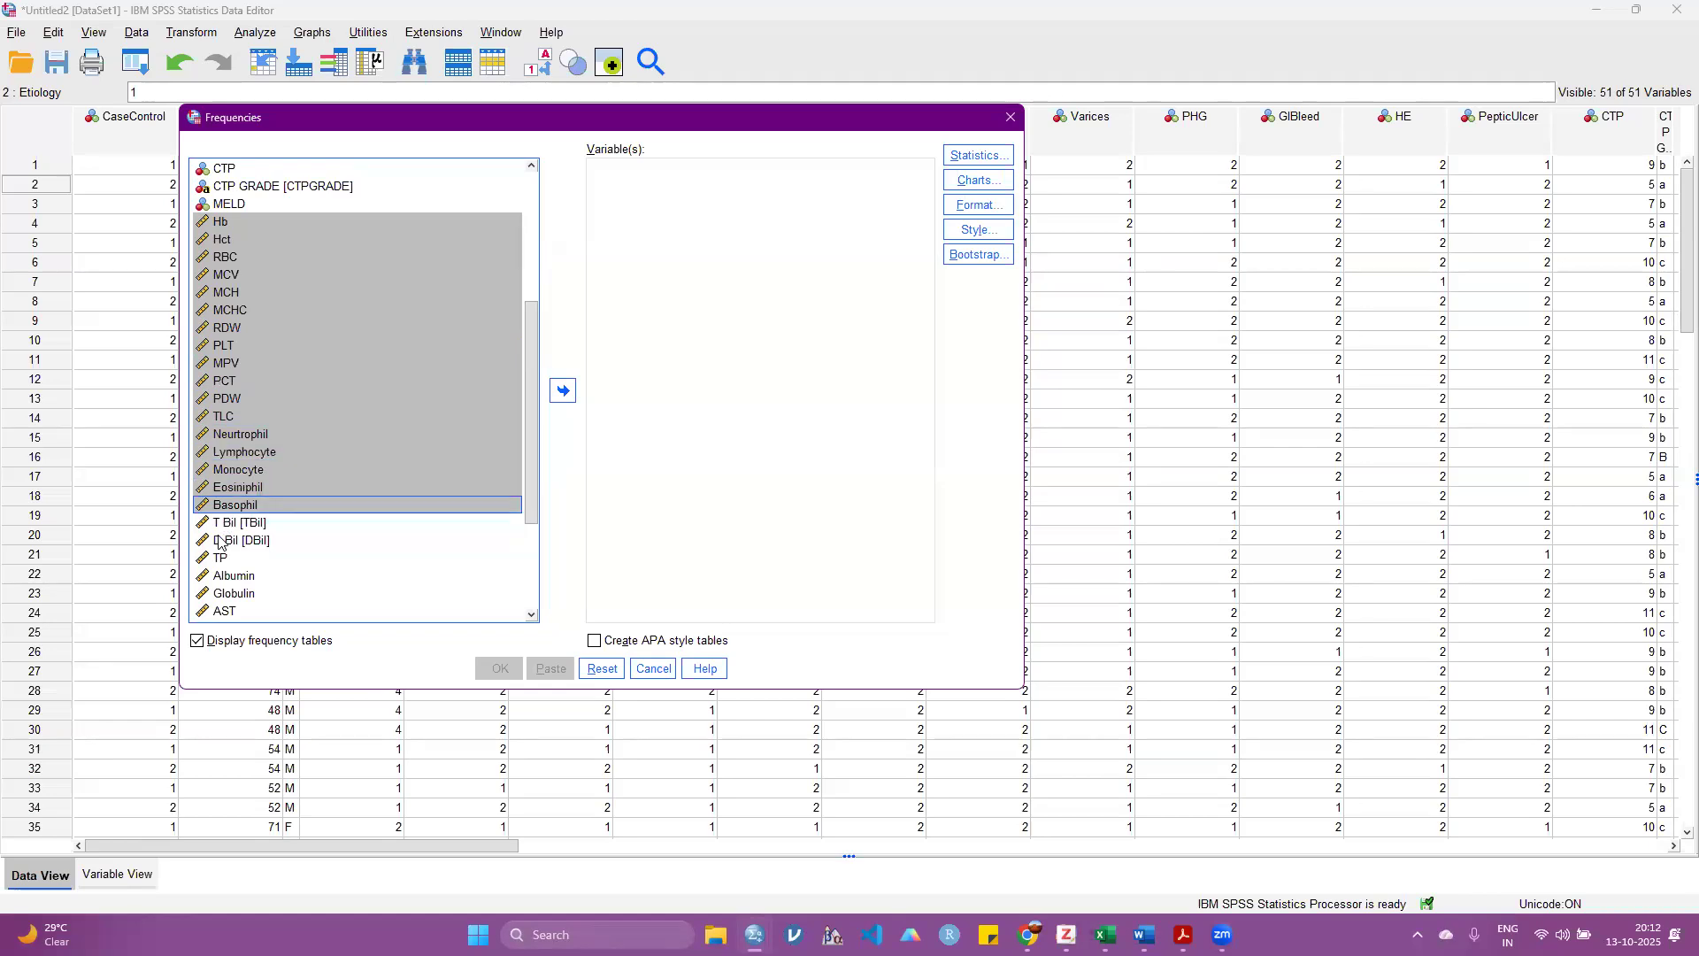
pyautogui.keyDown('ctrl'); pyautogui.click(227, 523); pyautogui.keyUp('ctrl')
pyautogui.keyDown('ctrl'); pyautogui.click(226, 541); pyautogui.keyUp('ctrl')
pyautogui.keyDown('ctrl'); pyautogui.click(225, 559); pyautogui.keyUp('ctrl')
pyautogui.keyDown('ctrl'); pyautogui.click(225, 576); pyautogui.keyUp('ctrl')
pyautogui.keyDown('ctrl'); pyautogui.click(226, 593); pyautogui.keyUp('ctrl')
pyautogui.keyDown('ctrl'); pyautogui.click(224, 611); pyautogui.keyUp('ctrl')
pyautogui.click(563, 390)
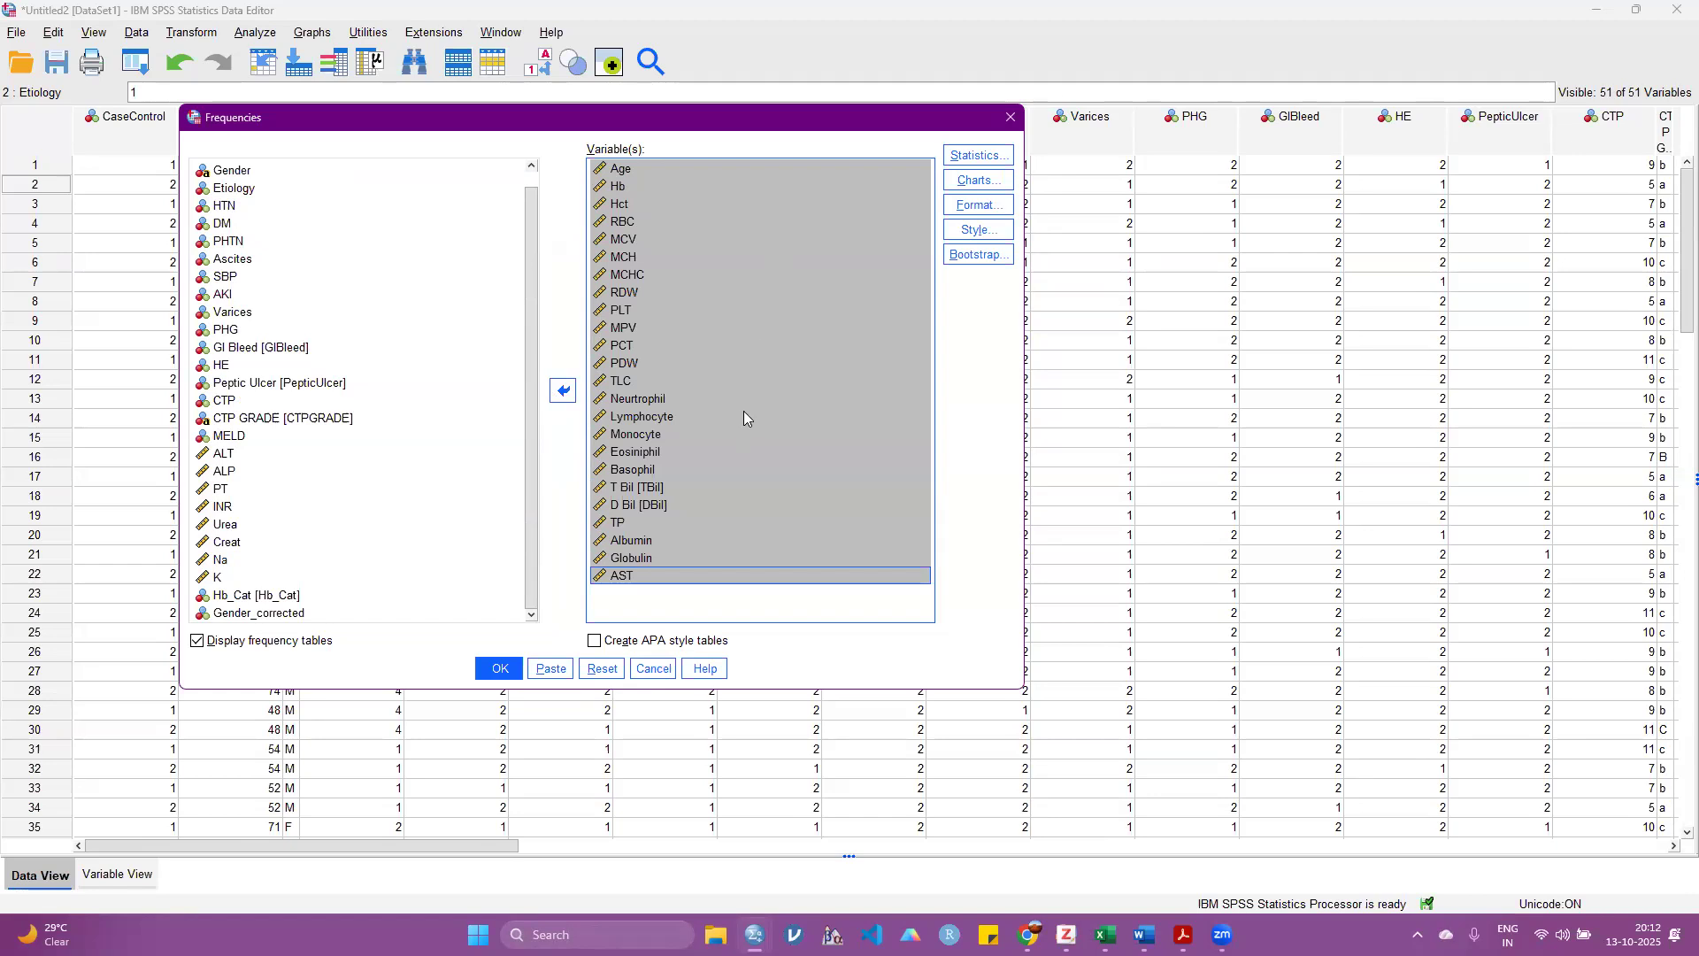
# Step: Run the Frequencies analysis on the chosen scale variables with frequency tables displayed
pyautogui.click(270, 644)
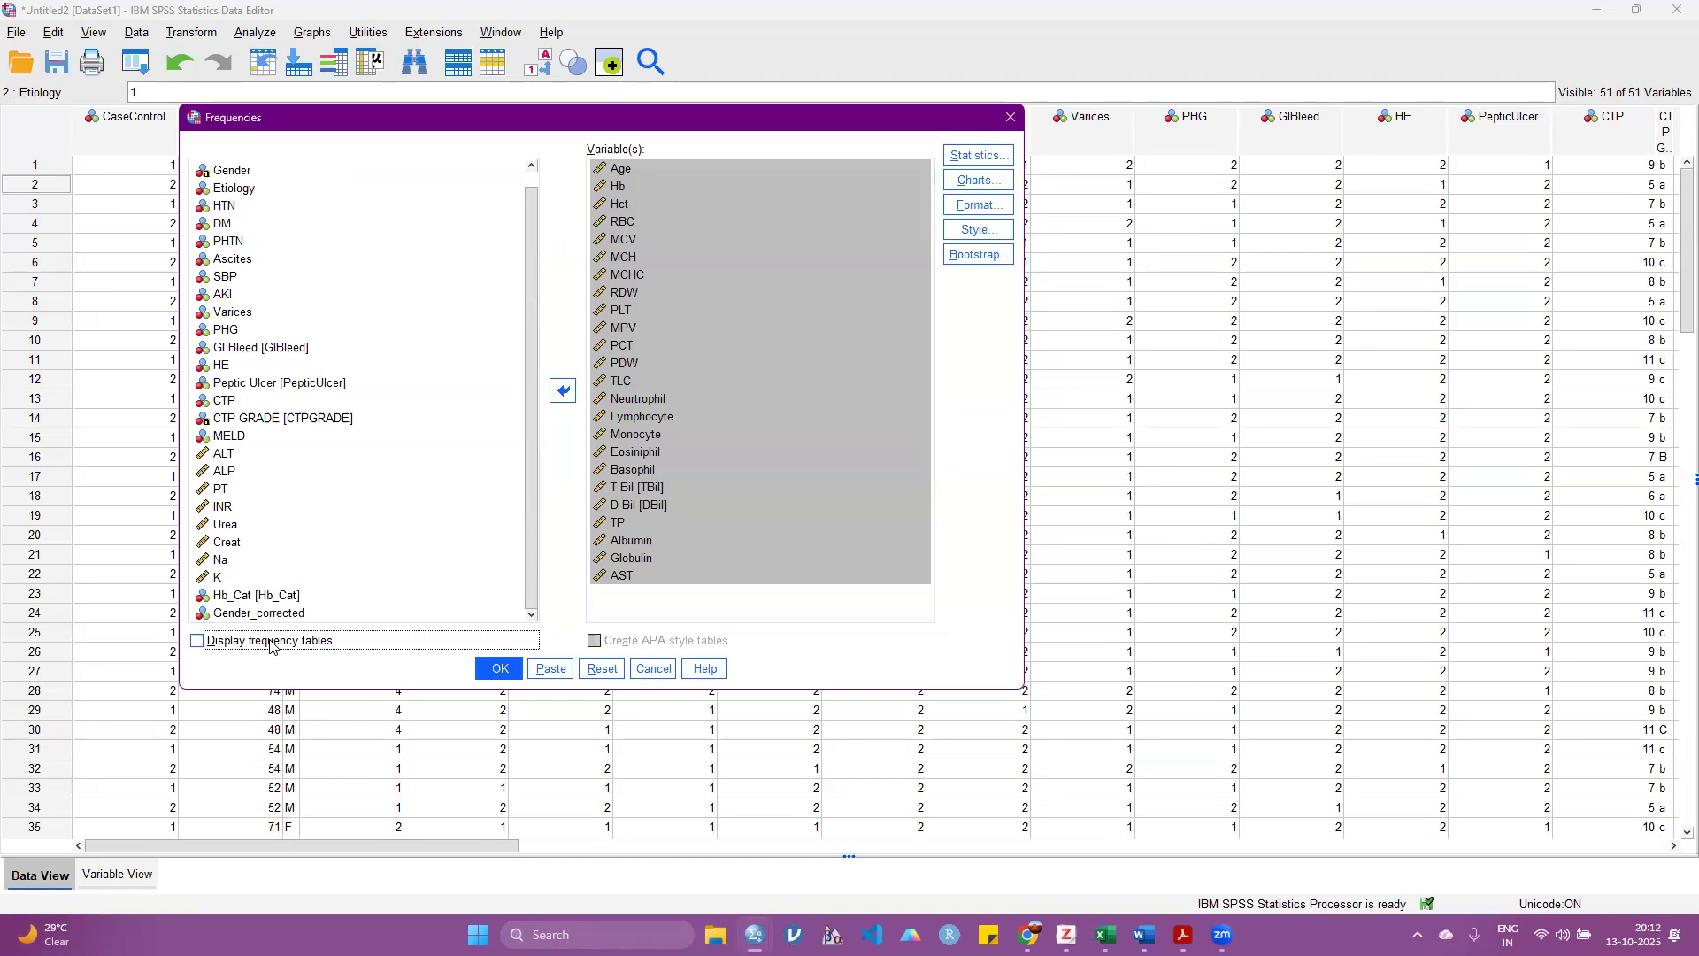
pyautogui.click(270, 645)
pyautogui.click(498, 669)
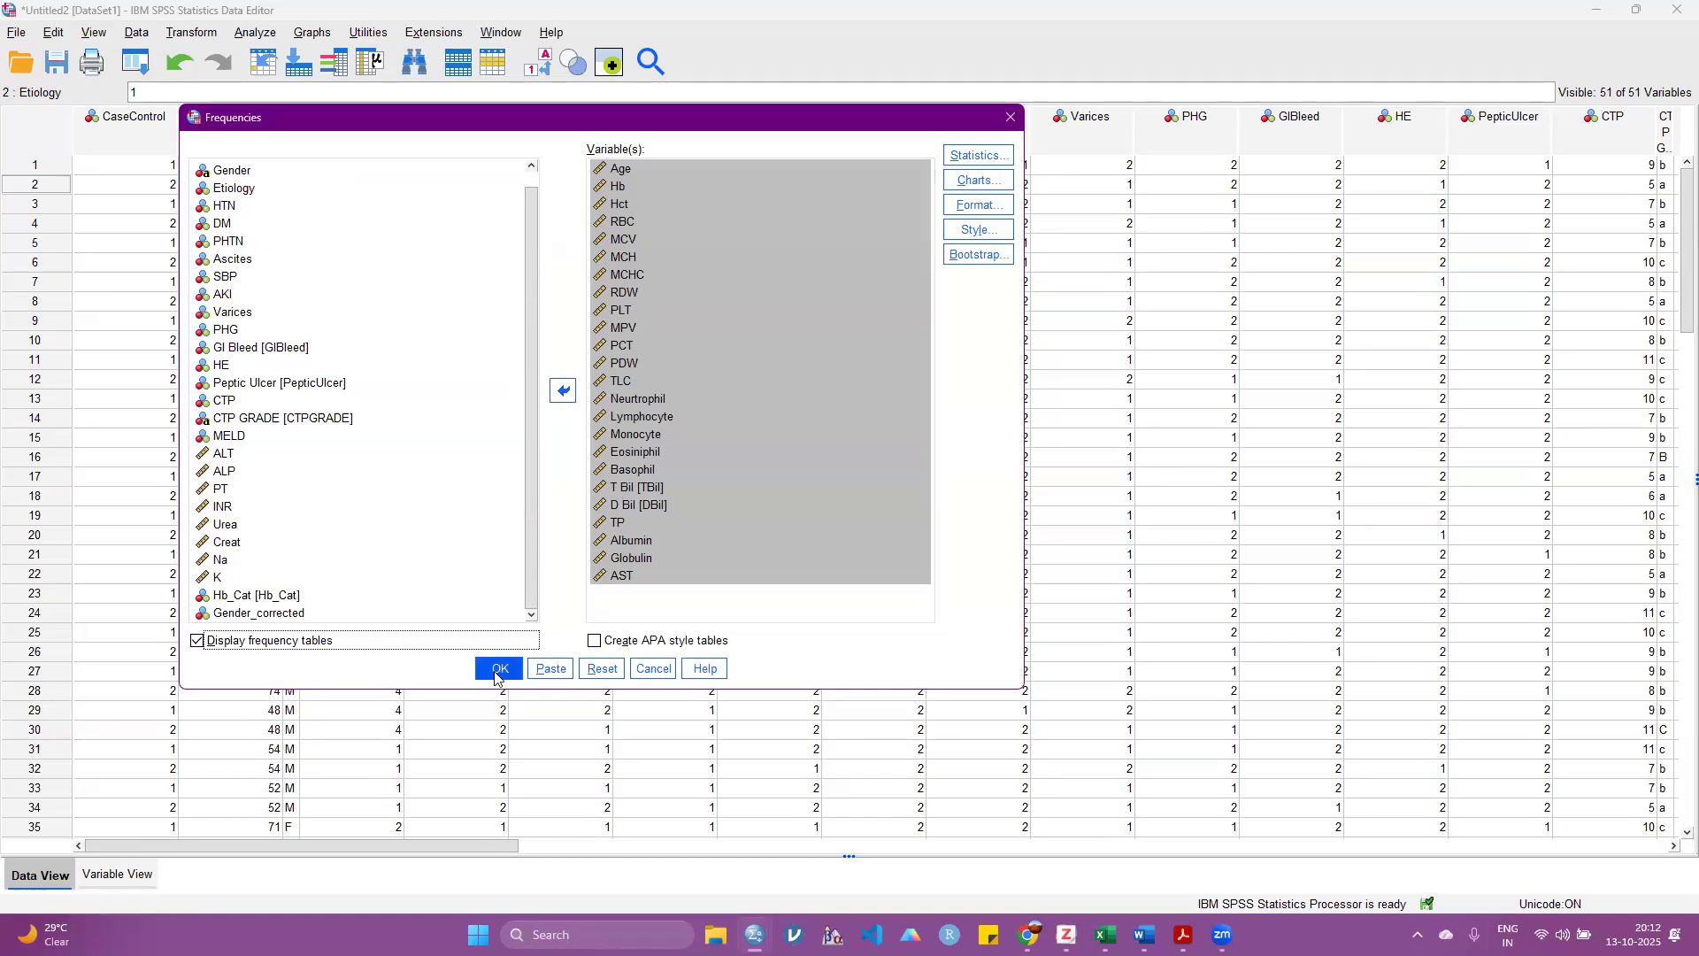
# Step: Examine the long frequency tables for Age and the other continuous variables in the output
pyautogui.scroll(-2, 589, 513)
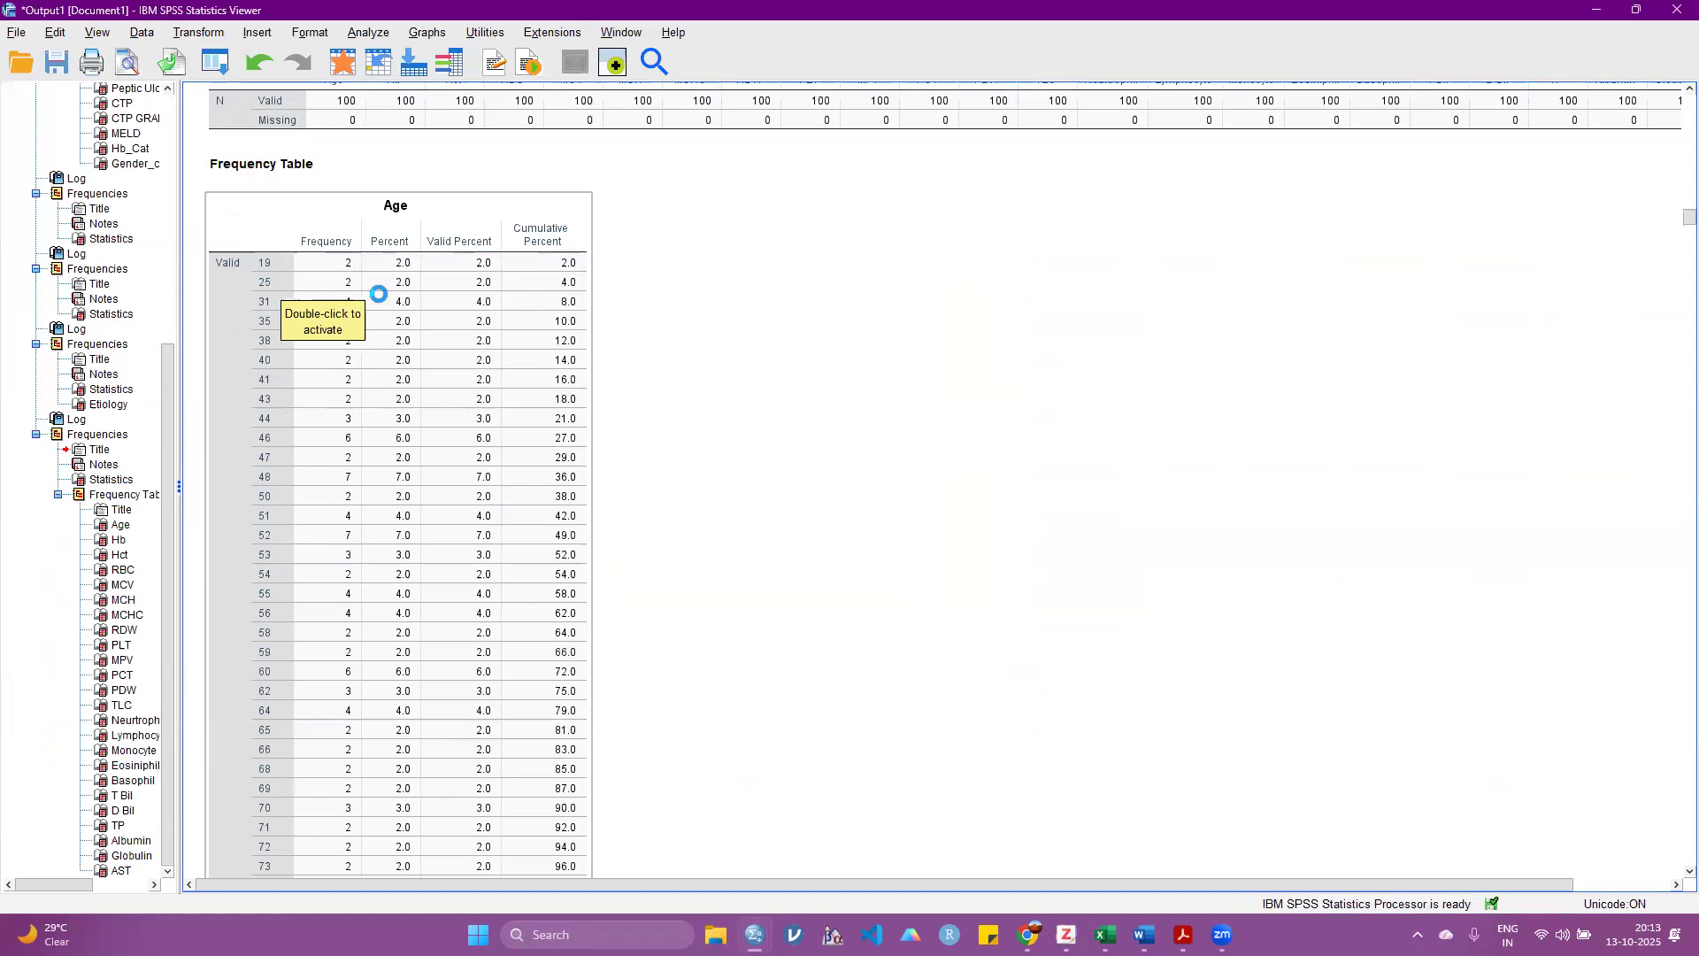
pyautogui.click(1042, 374)
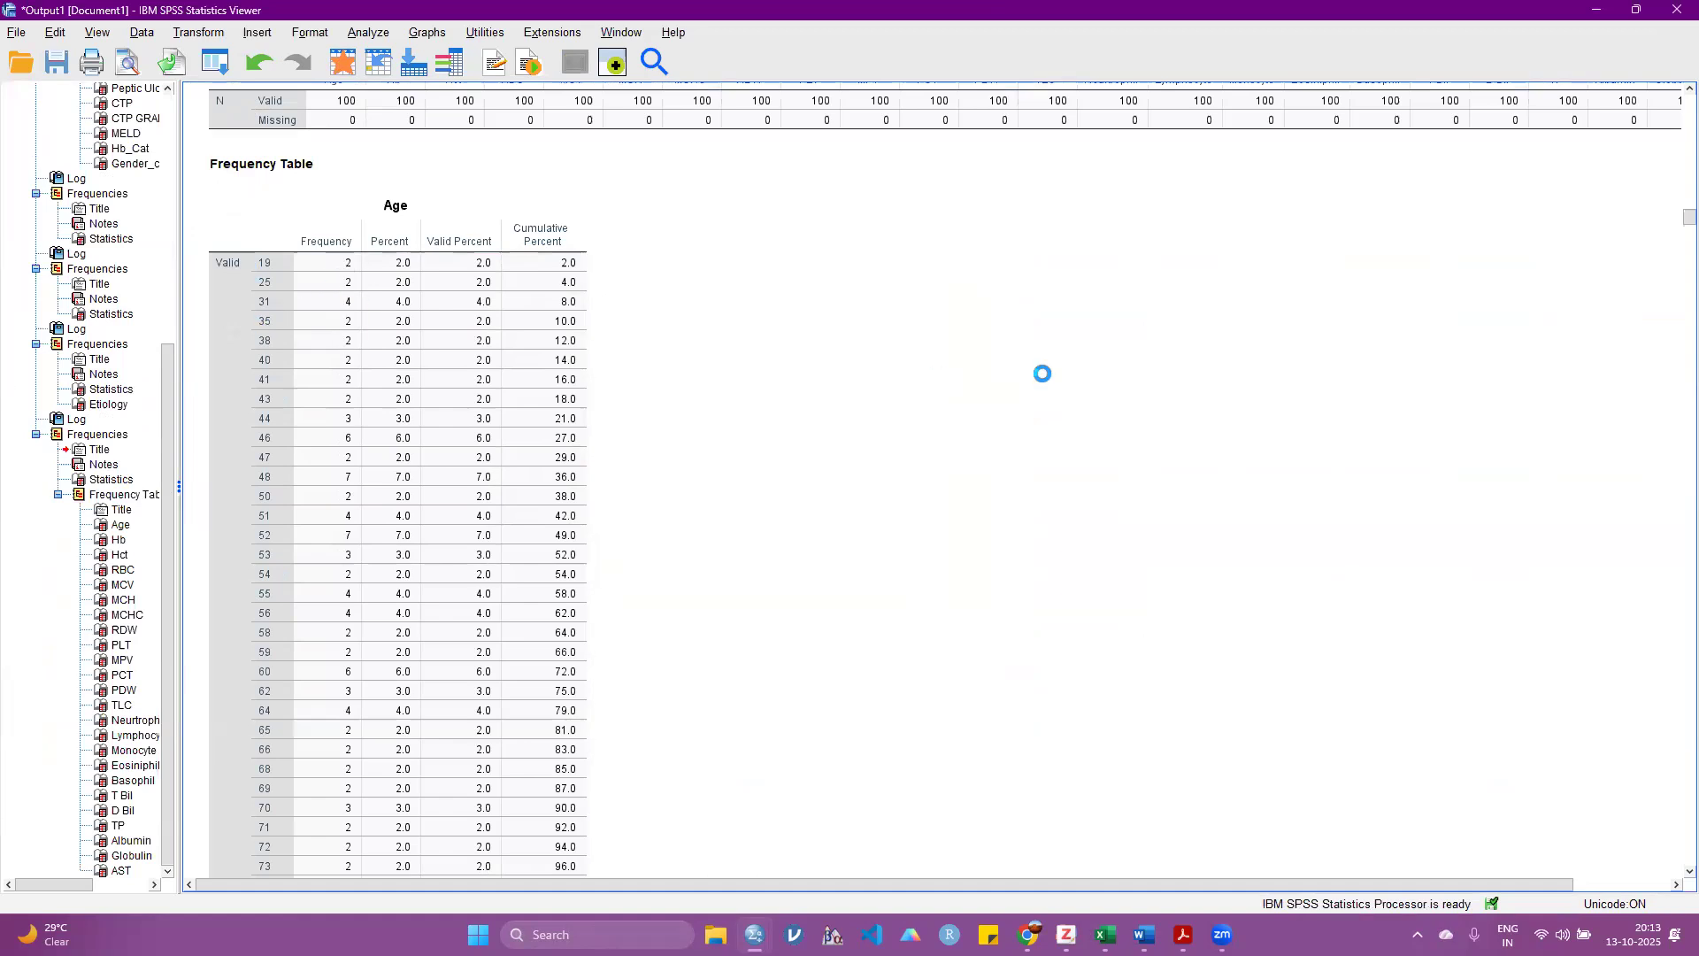
pyautogui.click(361, 407)
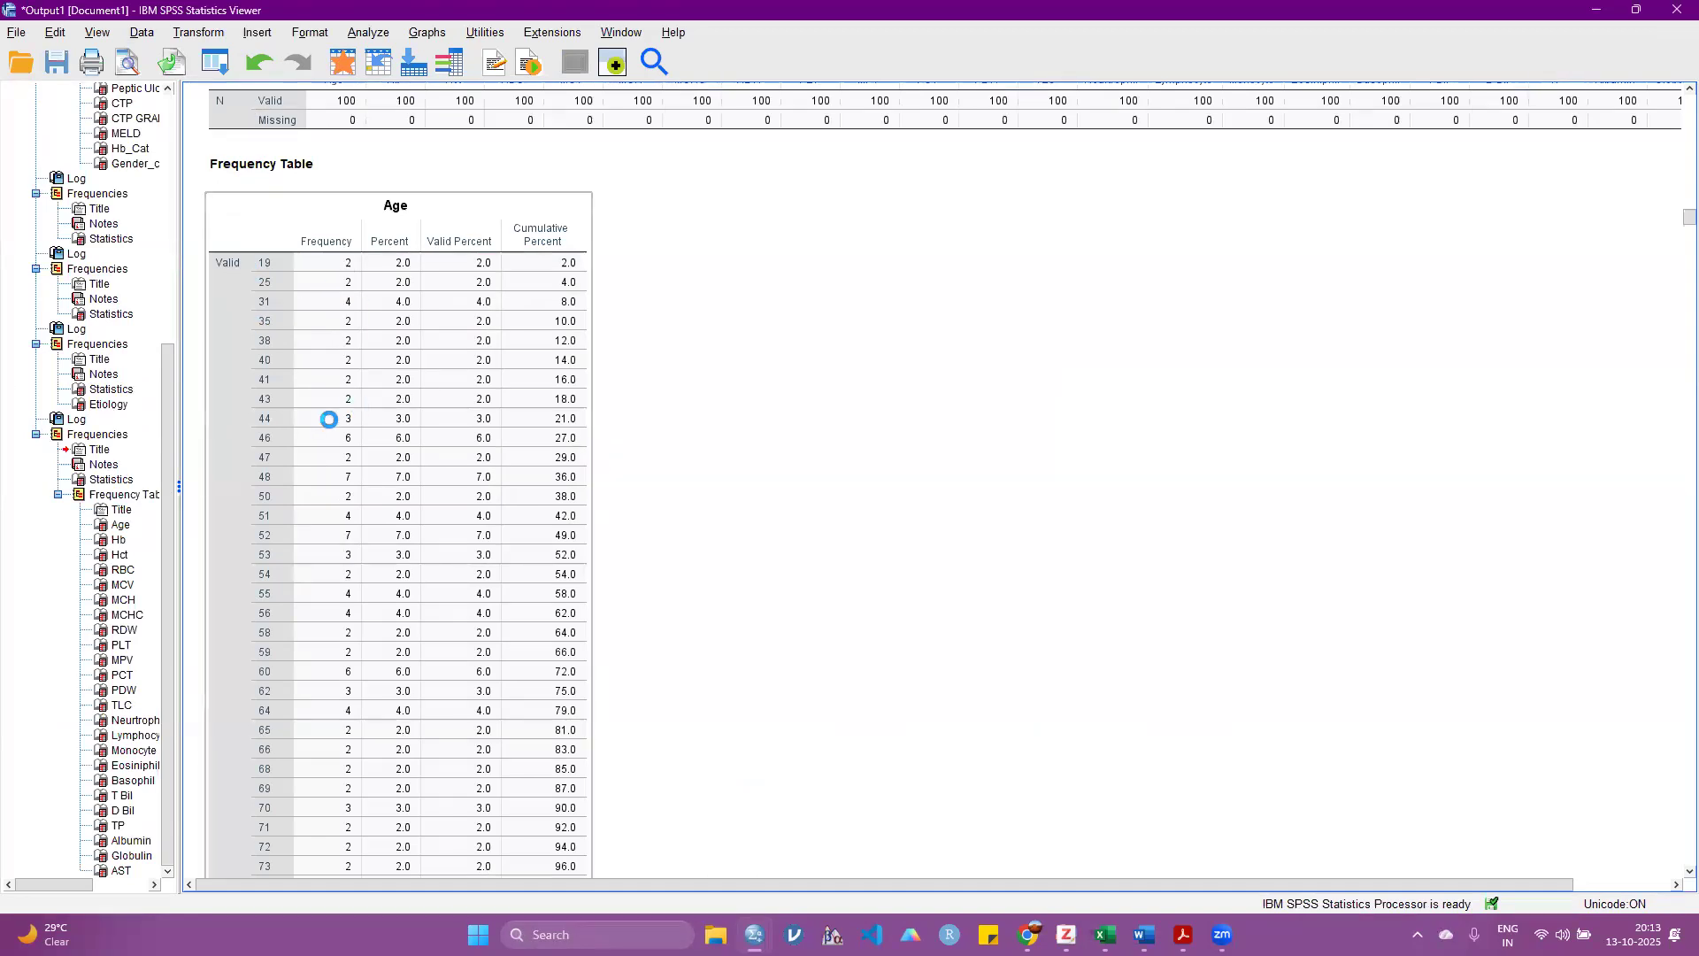
pyautogui.click(718, 469)
pyautogui.scroll(-20, 728, 478)
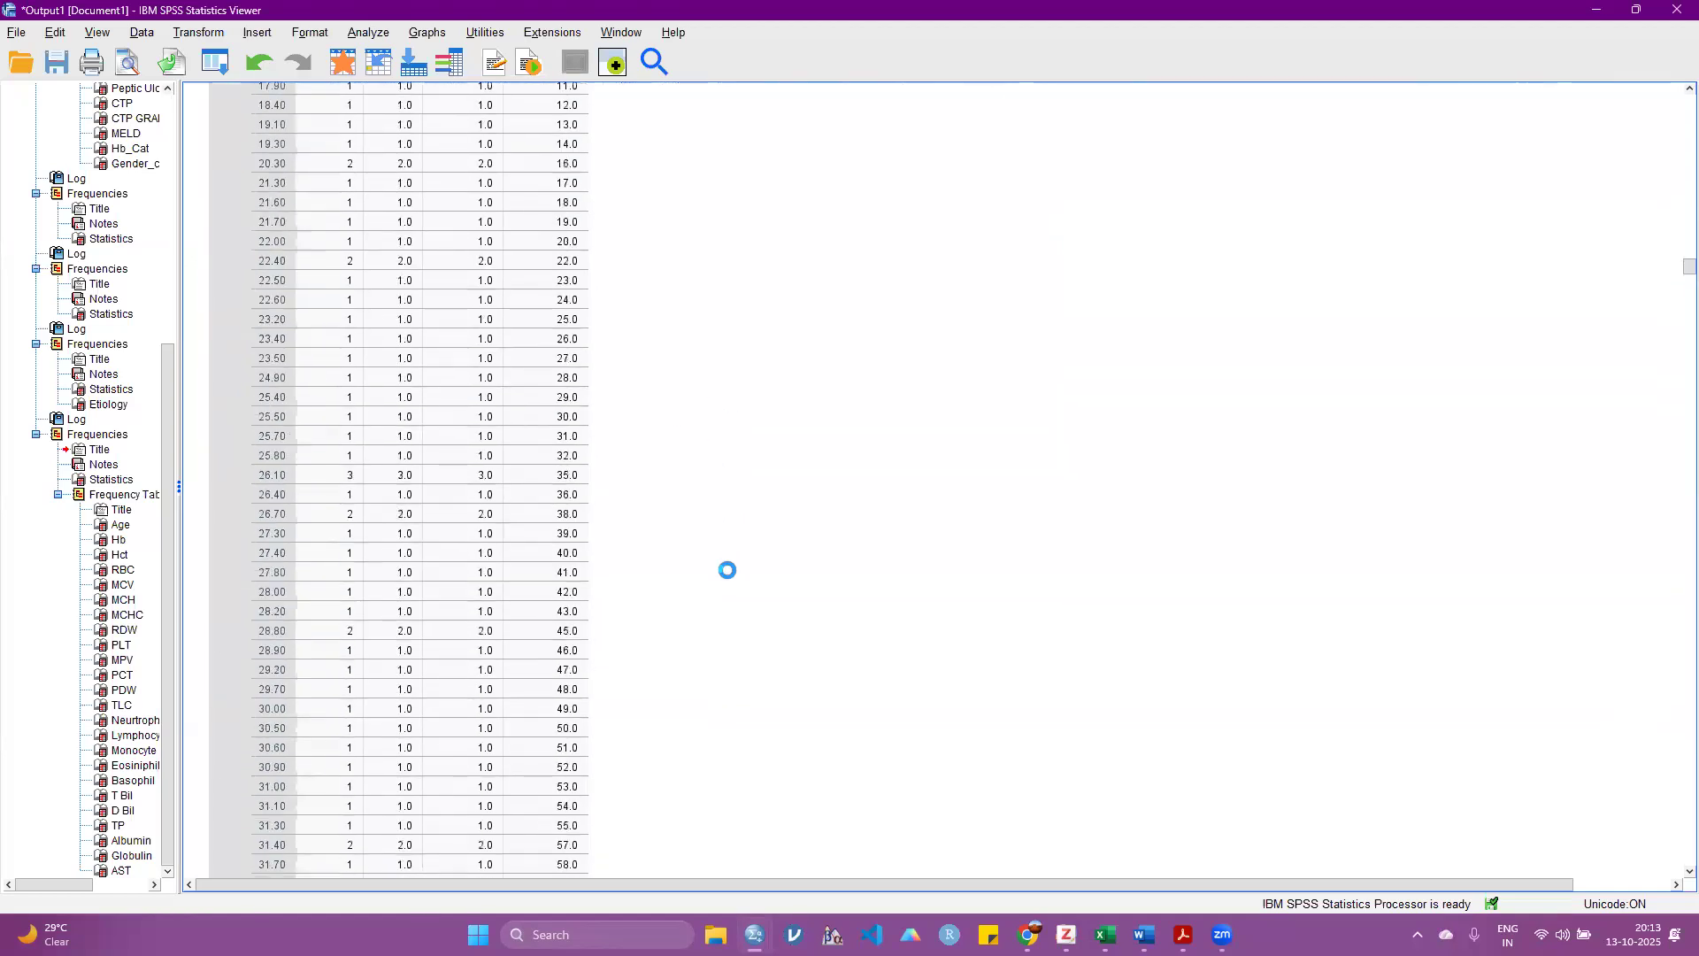
pyautogui.scroll(-20, 719, 598)
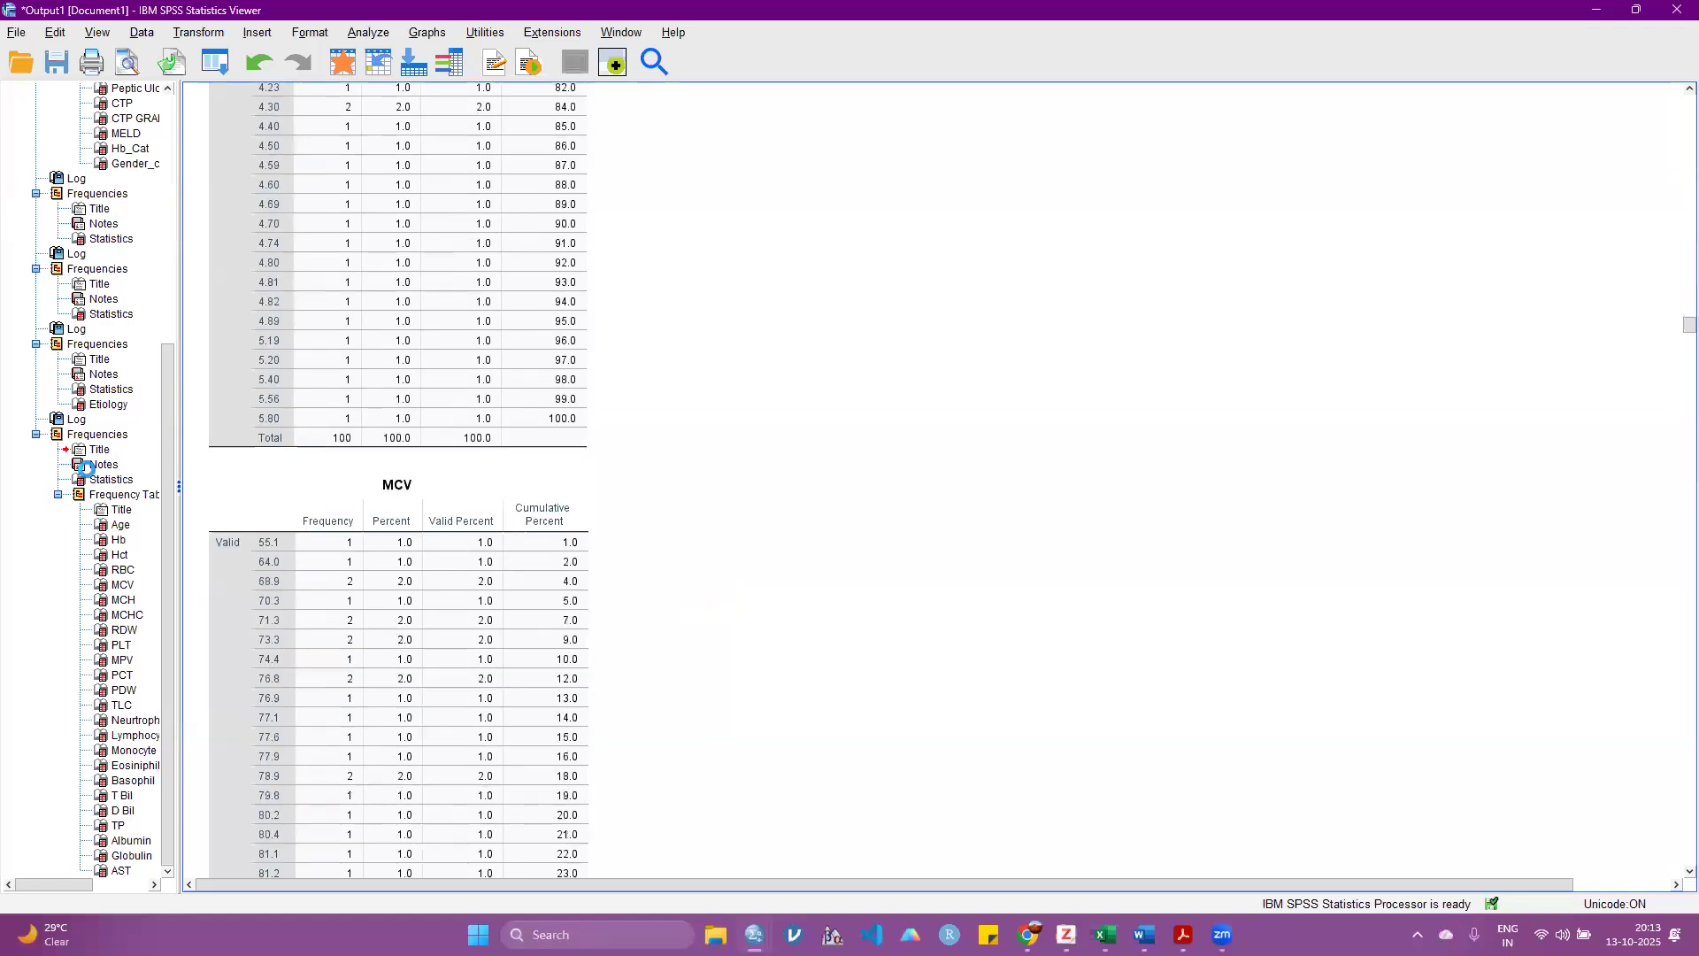
pyautogui.scroll(-5, 398, 478)
# Step: Reopen the Frequencies analysis and turn off the display of frequency tables
pyautogui.click(364, 32)
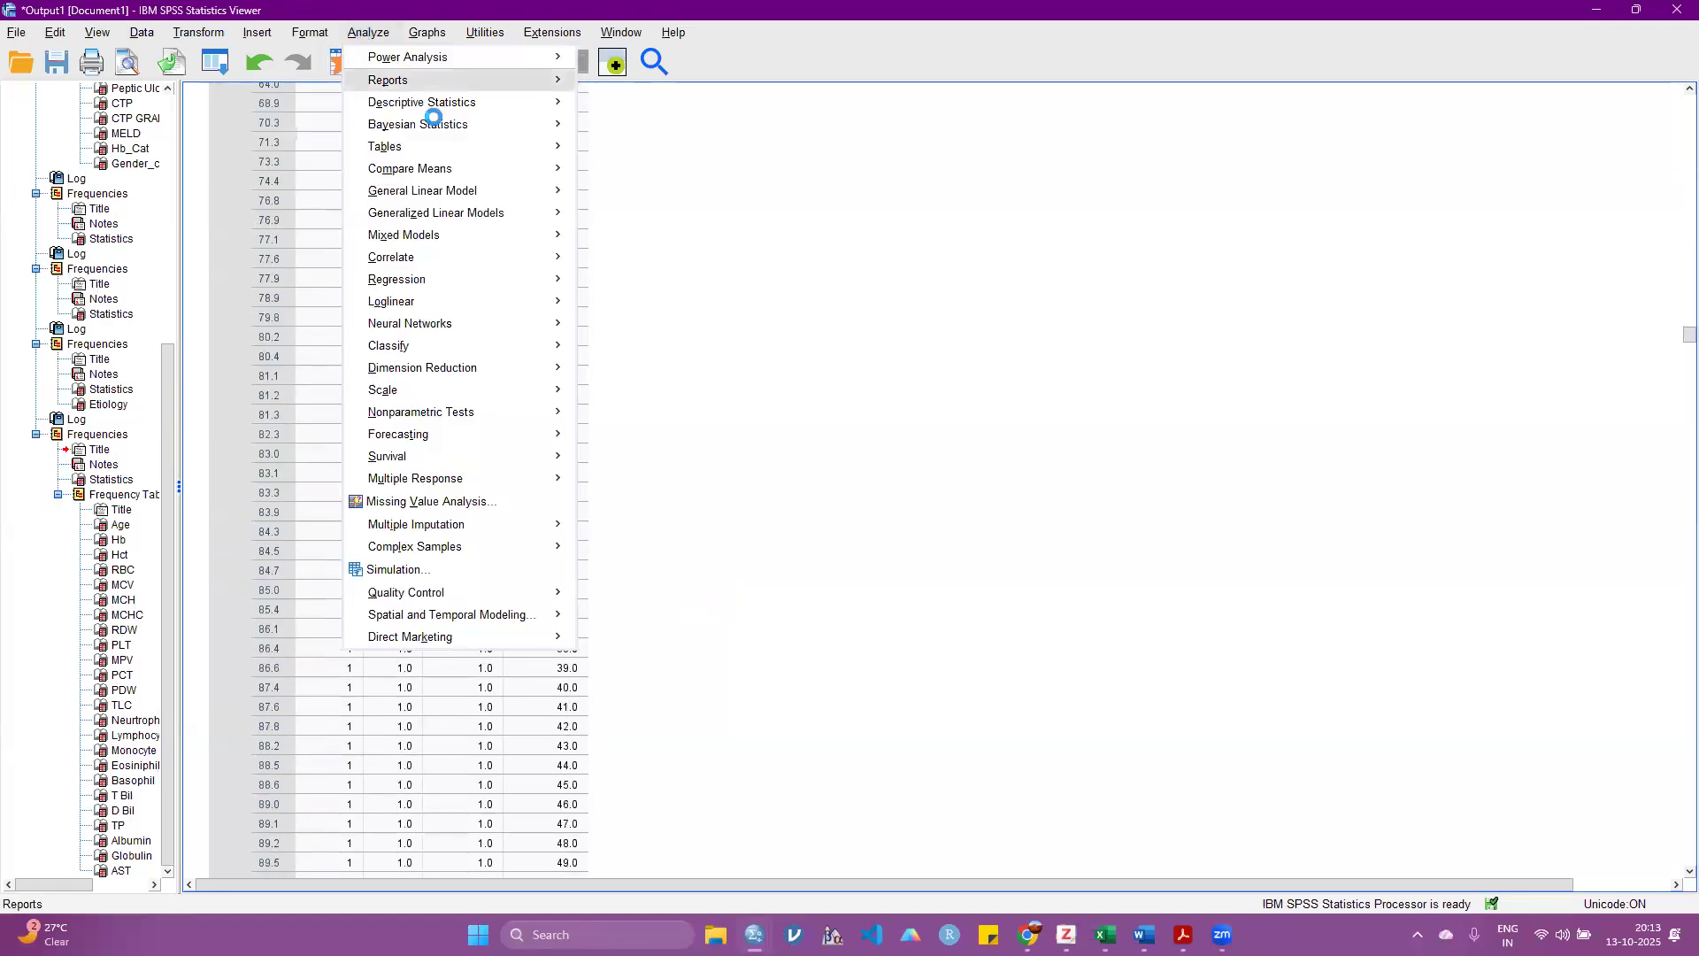
pyautogui.moveTo(437, 107)
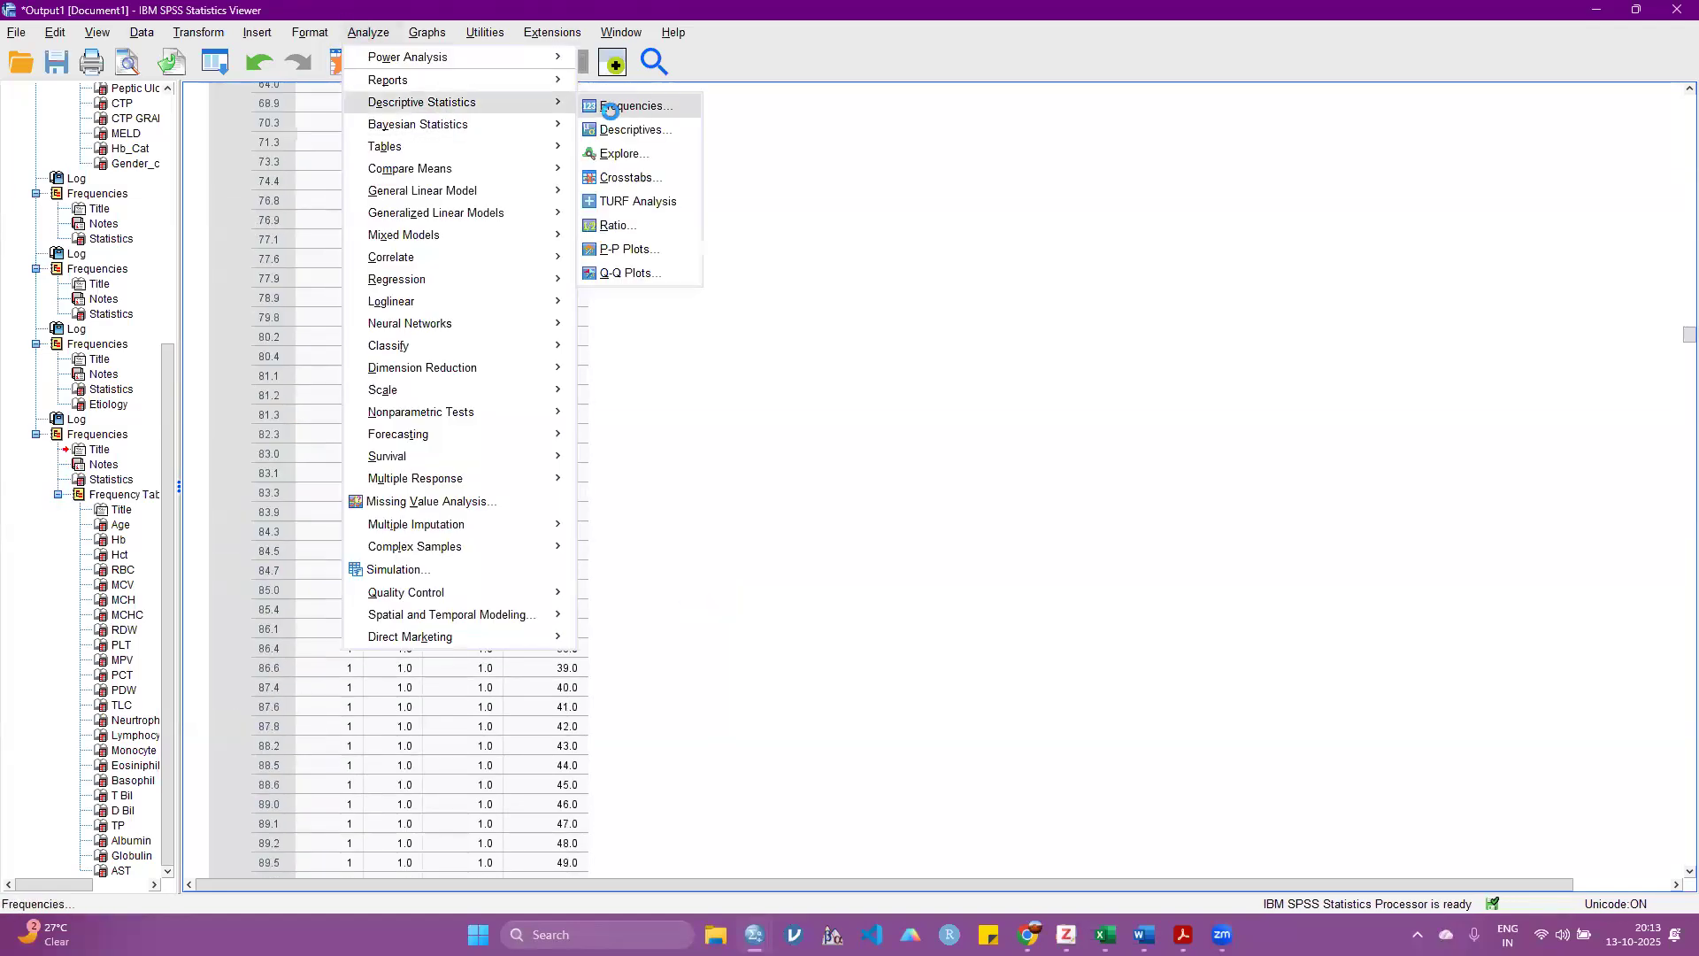
pyautogui.click(610, 110)
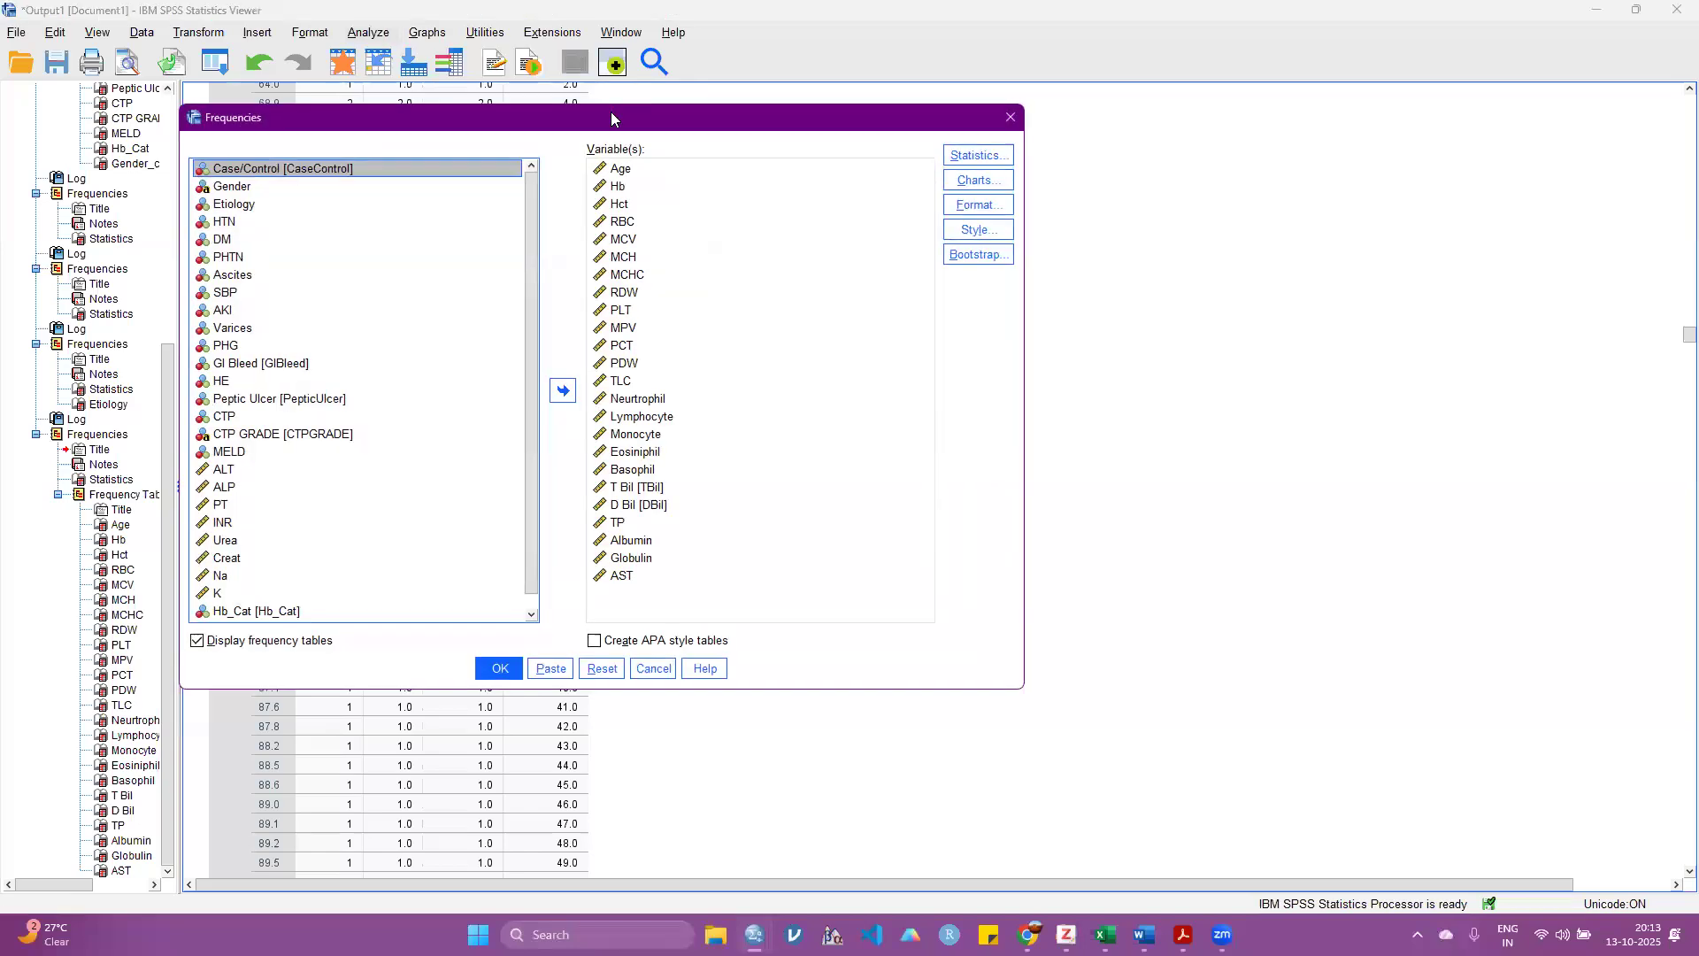
pyautogui.click(246, 643)
# Step: Request the mean, standard deviation and quartiles for the listed scale variables and run the Frequencies analysis
pyautogui.click(977, 155)
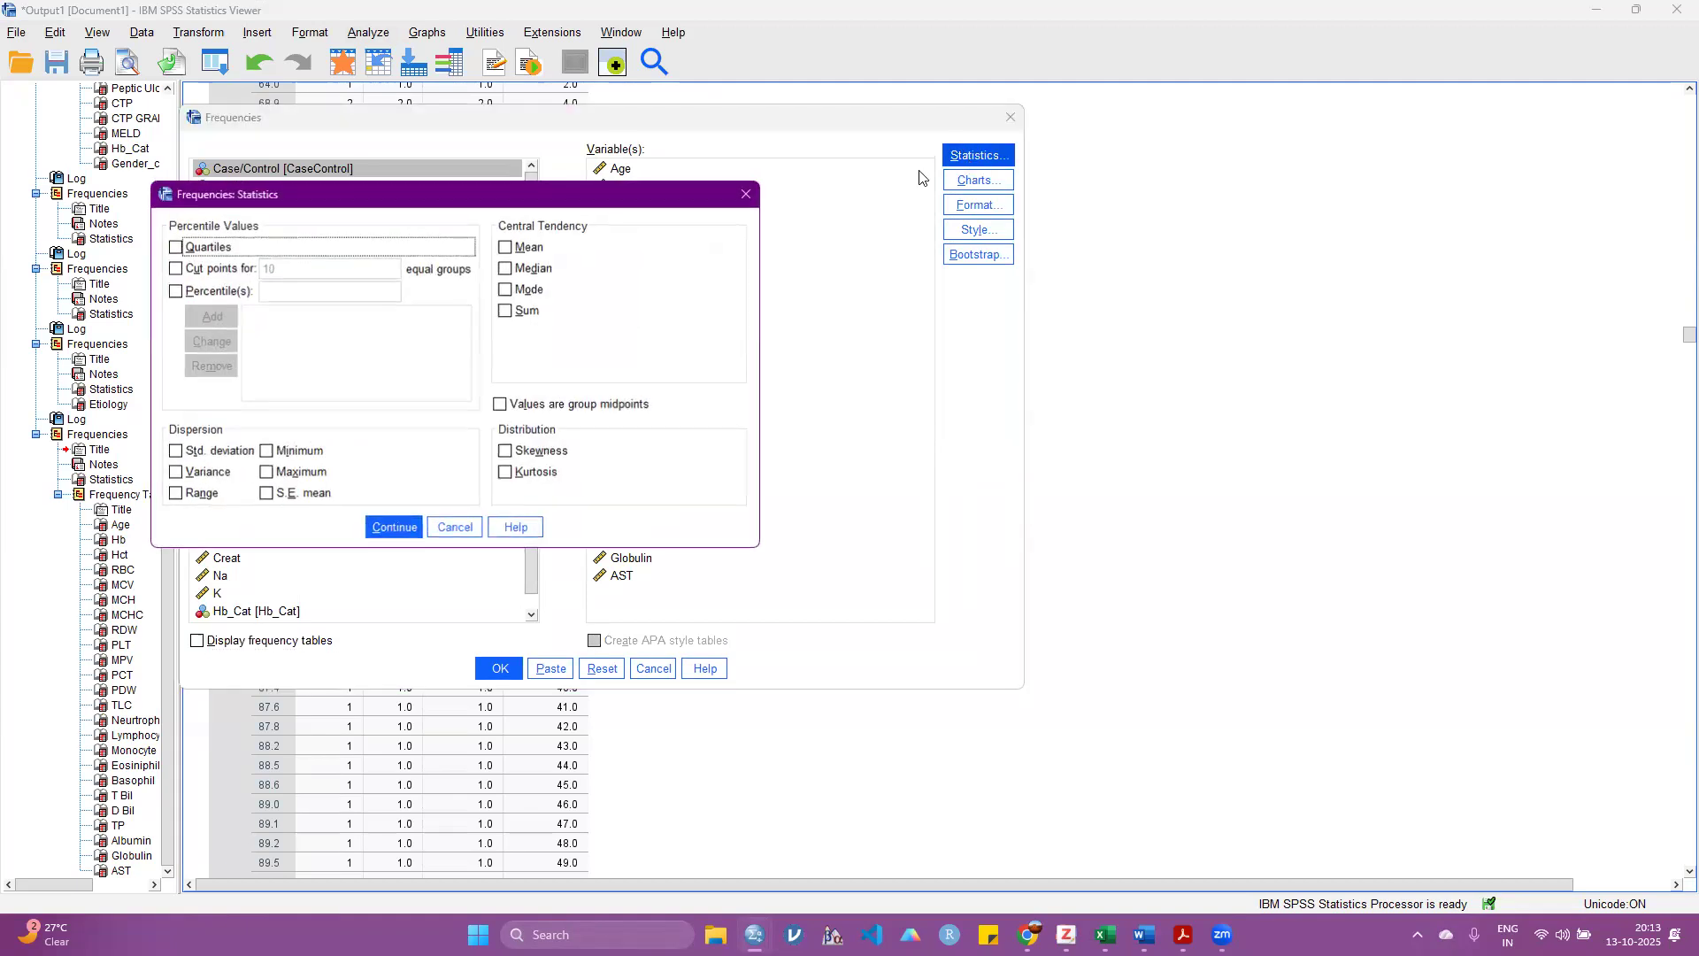
pyautogui.click(529, 249)
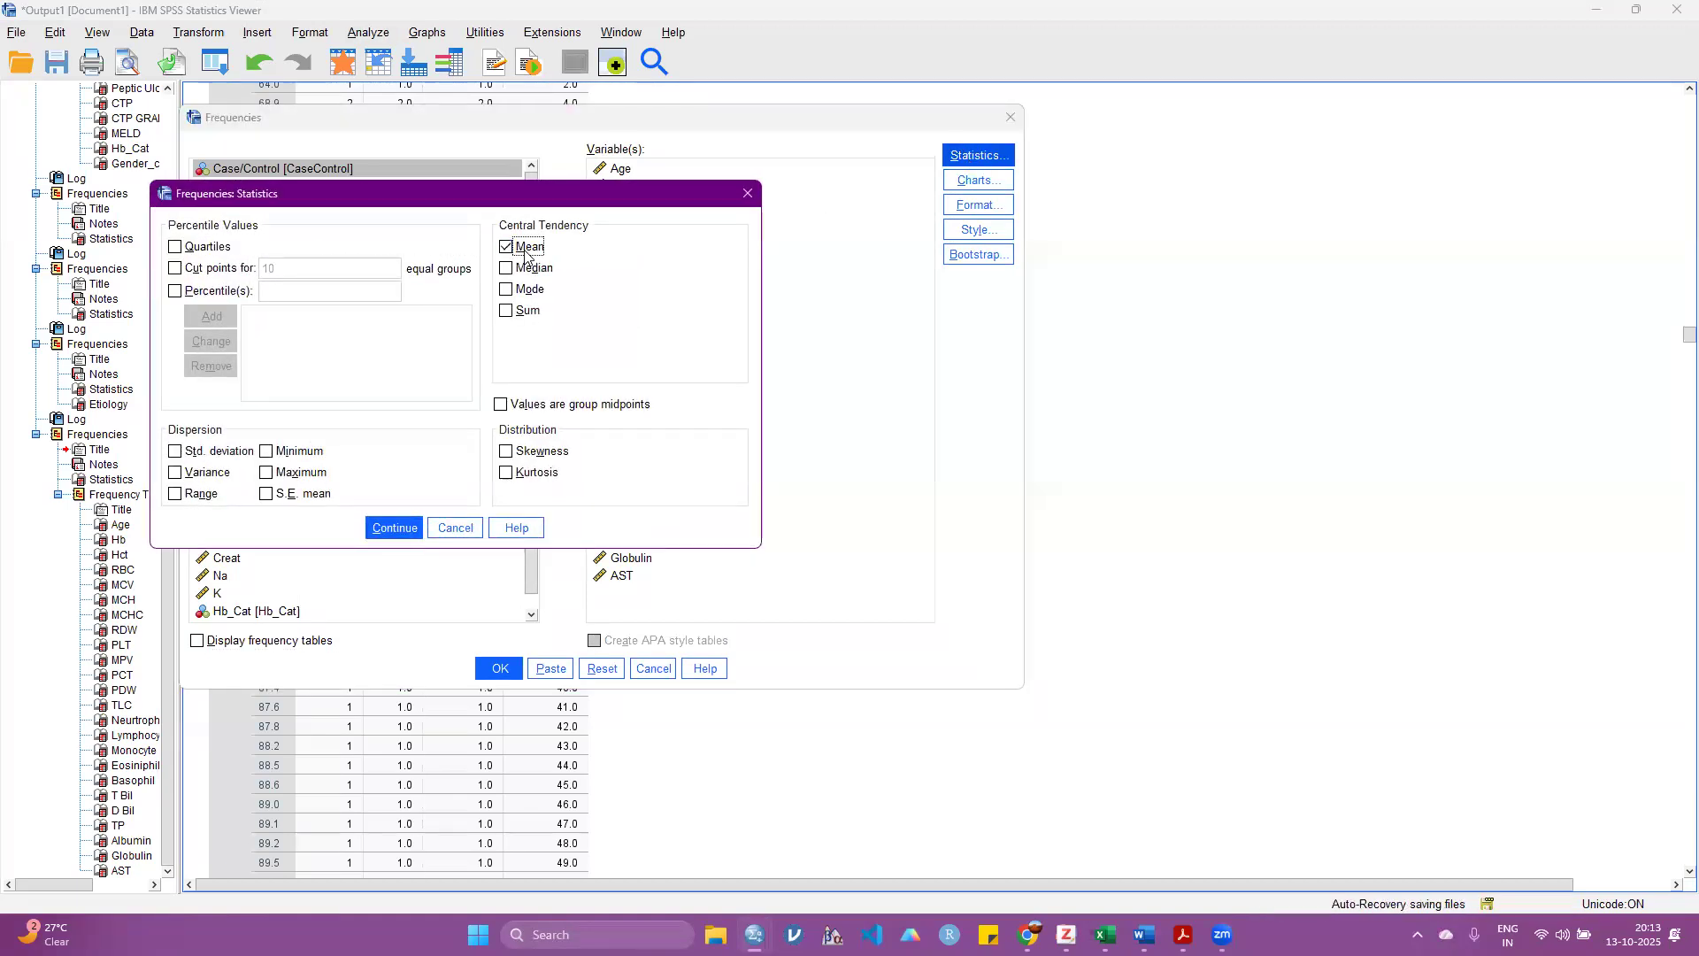
pyautogui.click(218, 456)
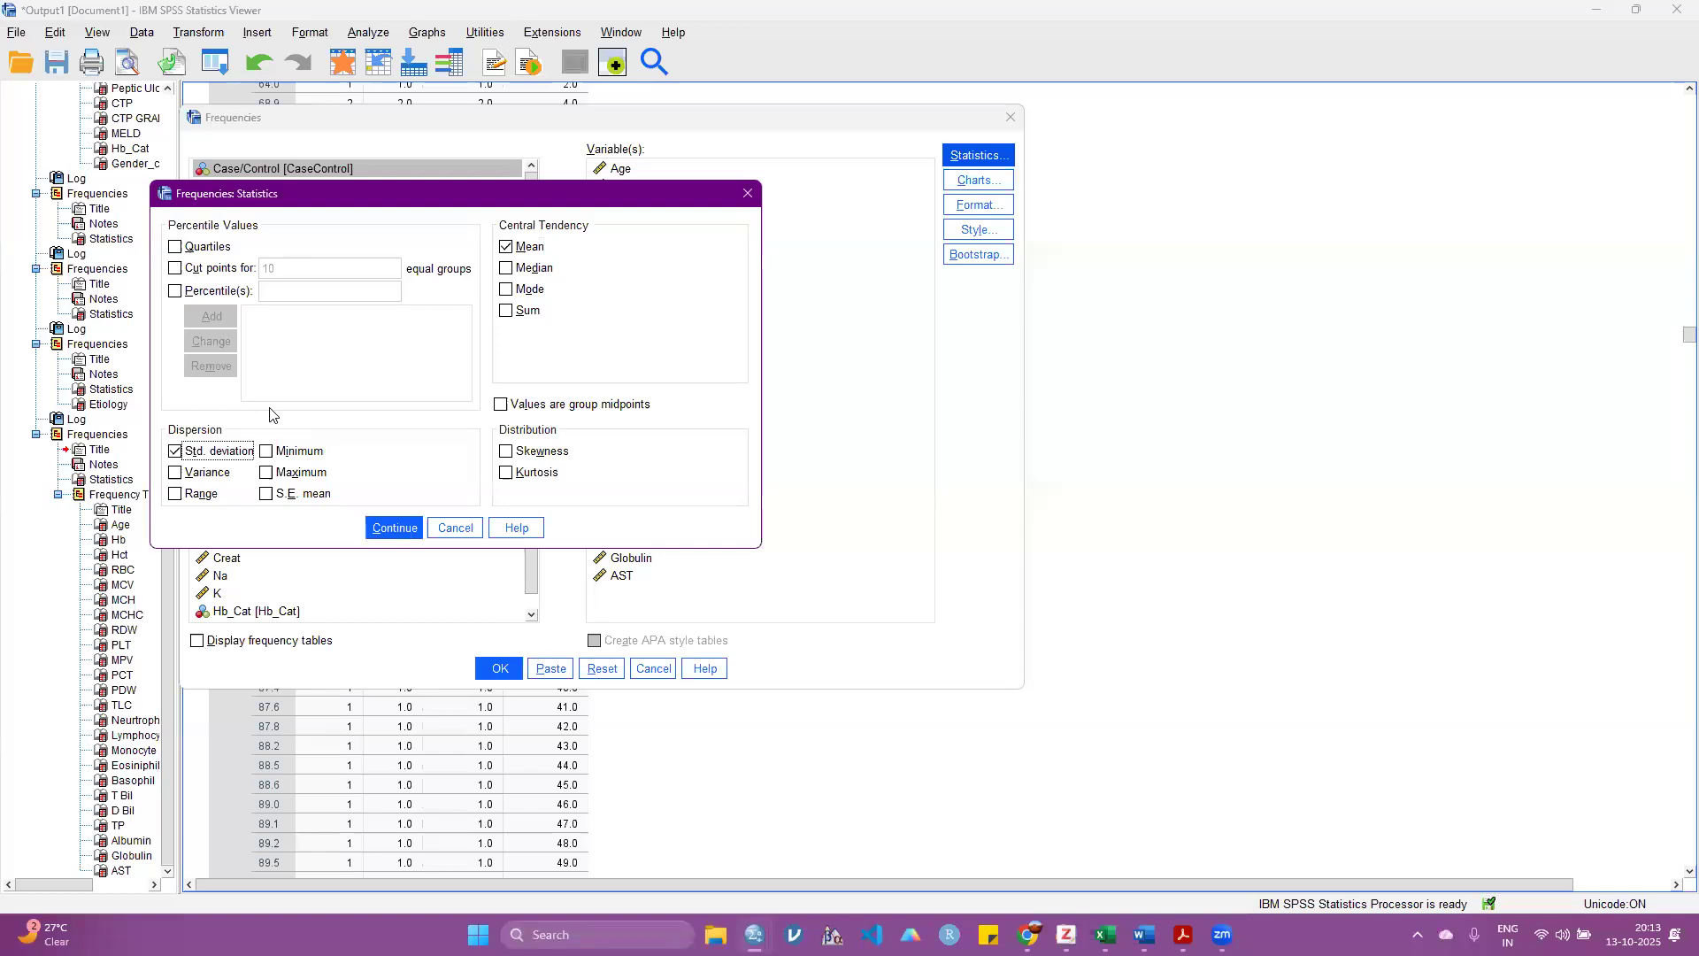
pyautogui.click(175, 247)
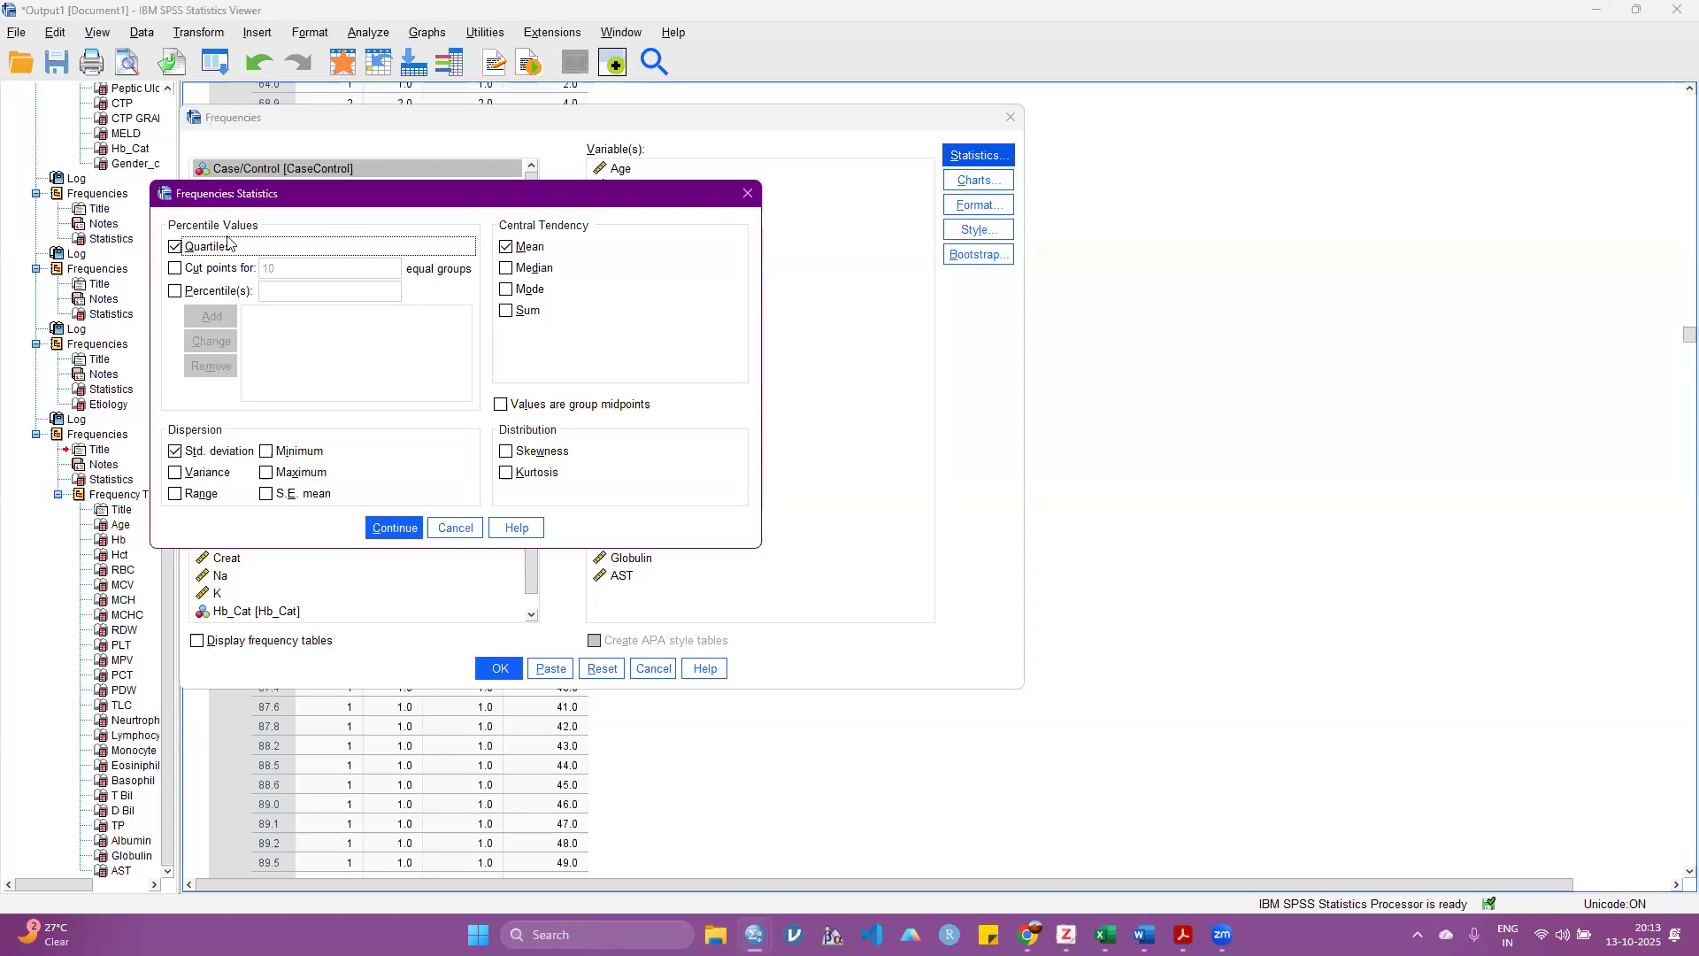
pyautogui.click(392, 529)
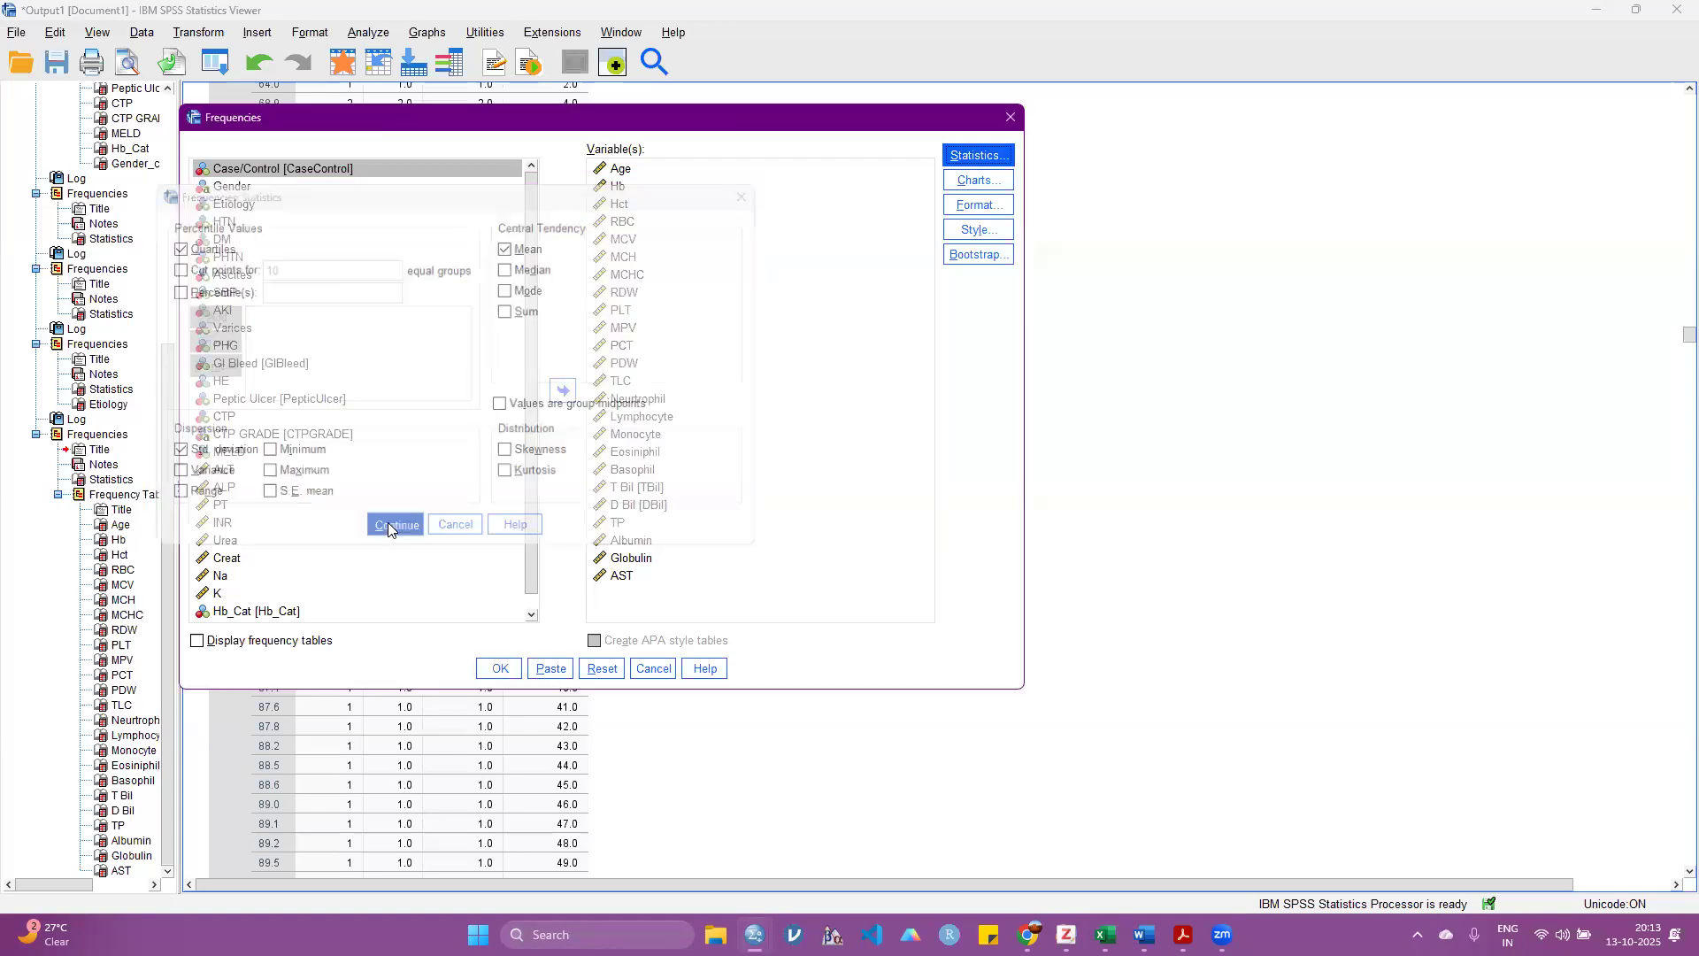
pyautogui.click(498, 665)
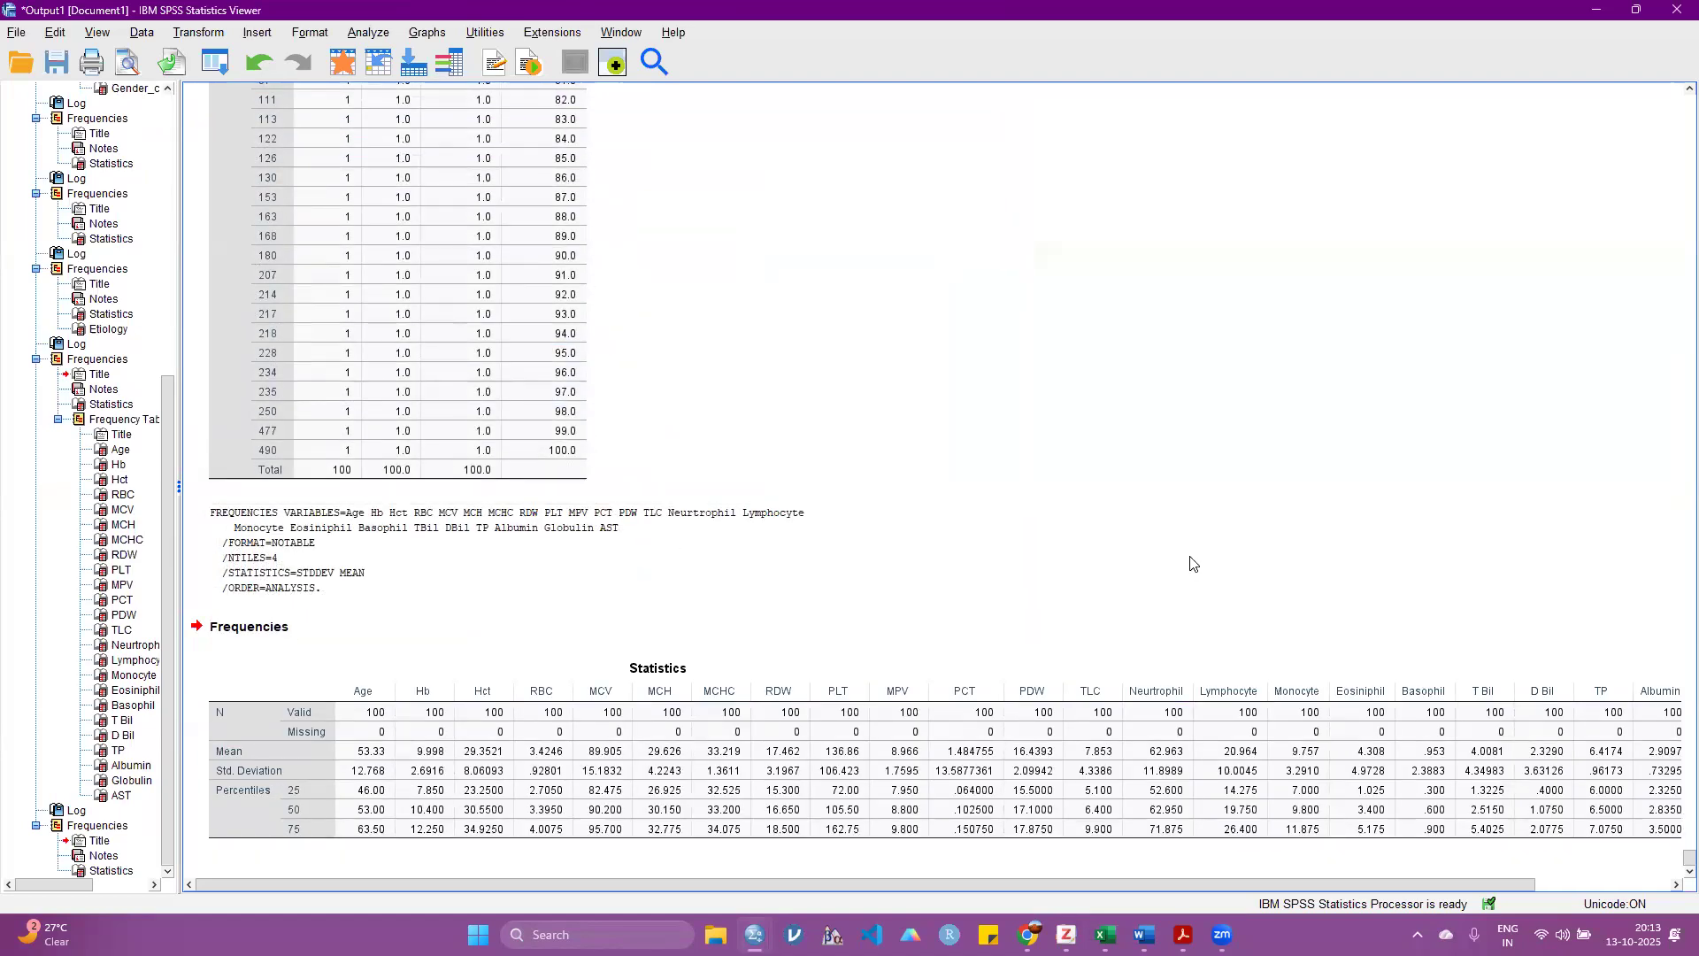
# Step: Examine the means, standard deviations and percentiles across the full width of the new Statistics table
pyautogui.click(434, 734)
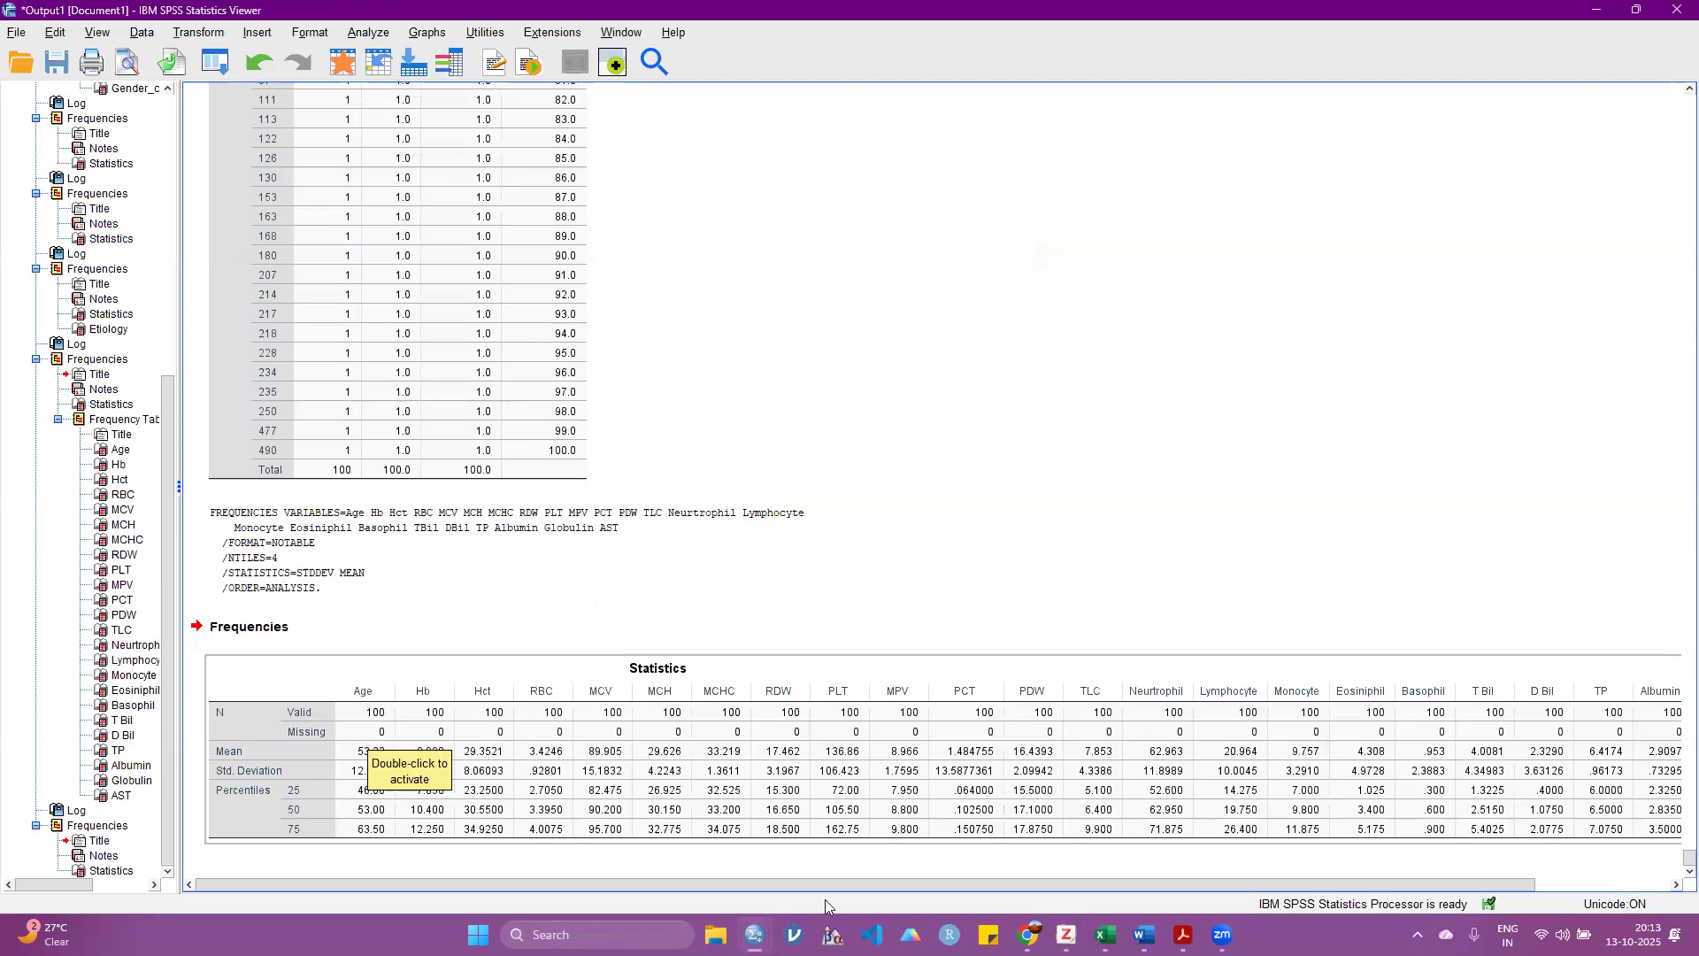
pyautogui.moveTo(697, 883); pyautogui.dragTo(901, 883)
pyautogui.moveTo(550, 883); pyautogui.dragTo(462, 879)
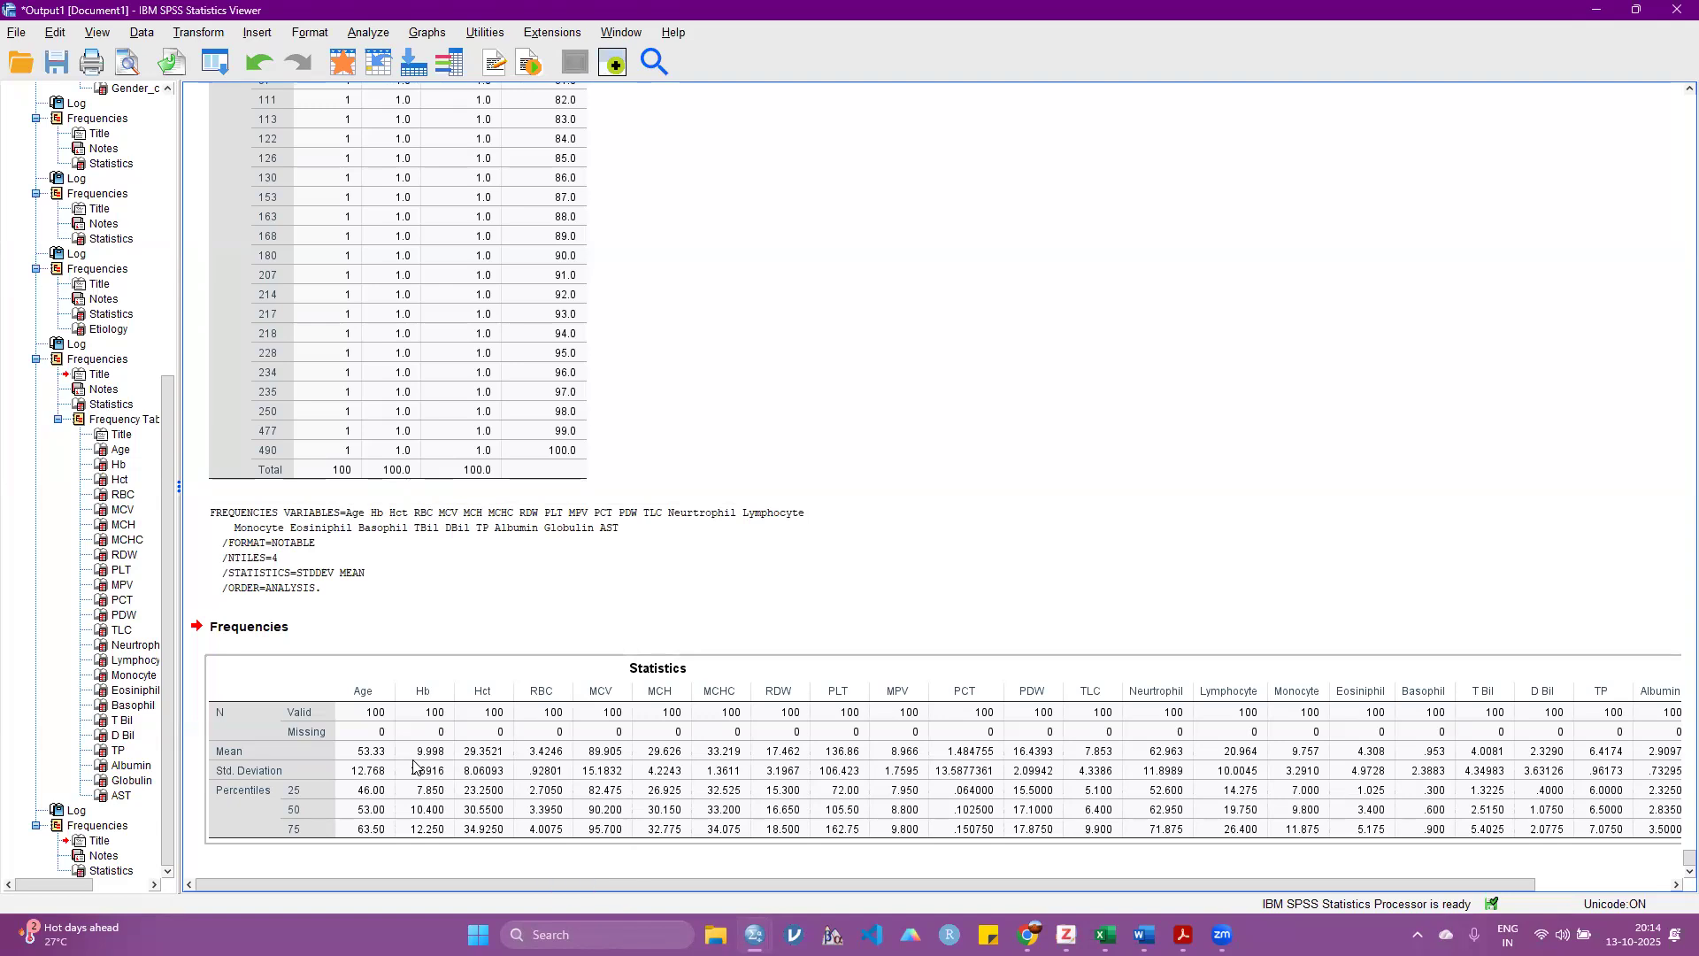
# Step: Switch to the Windows Calculator and compute mean plus standard deviation as 9.82 + 12
pyautogui.click(598, 934)
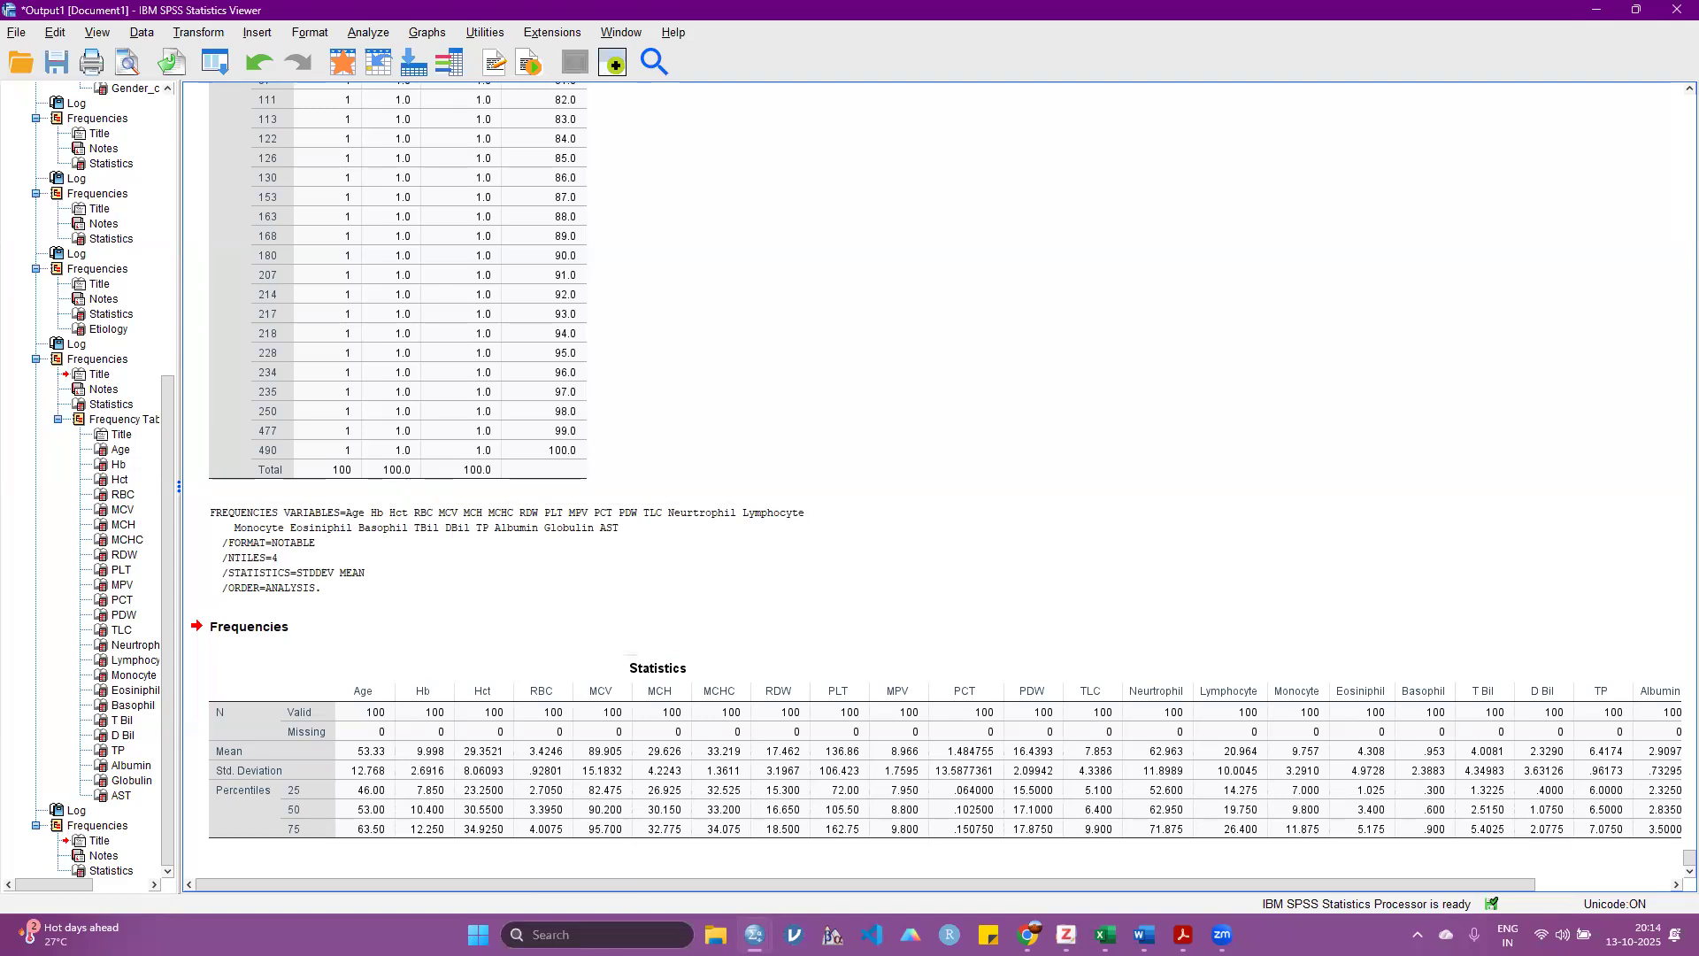
pyautogui.write('cal')
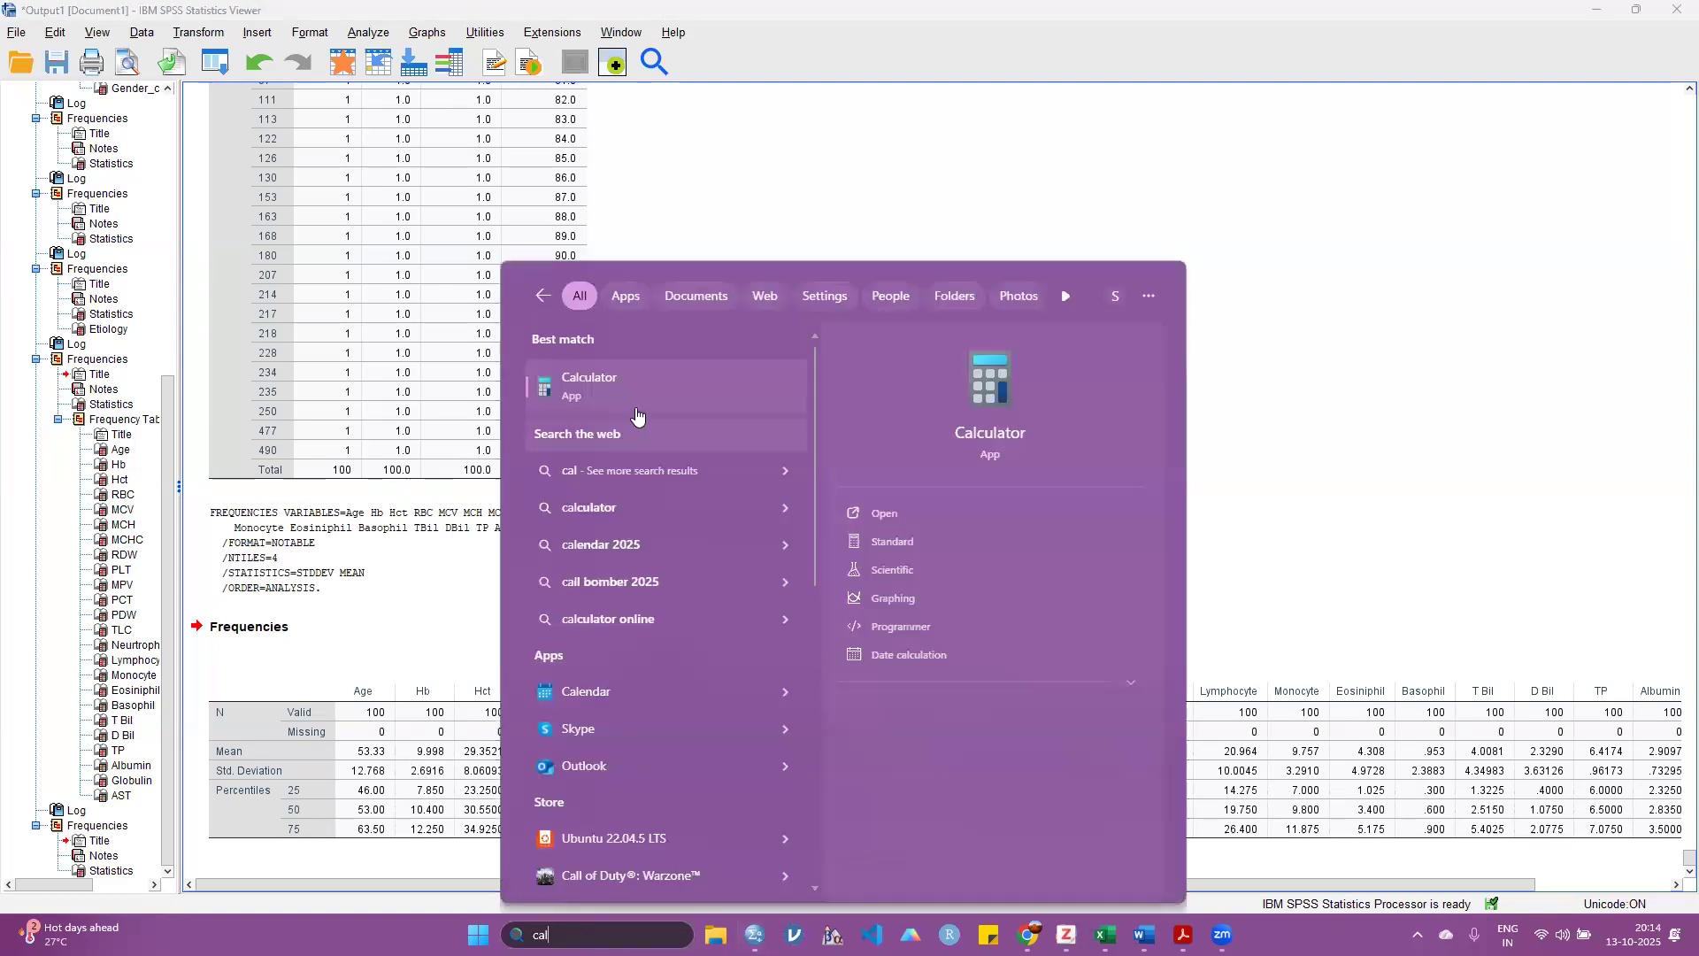
pyautogui.click(637, 414)
pyautogui.write('9.82 ')
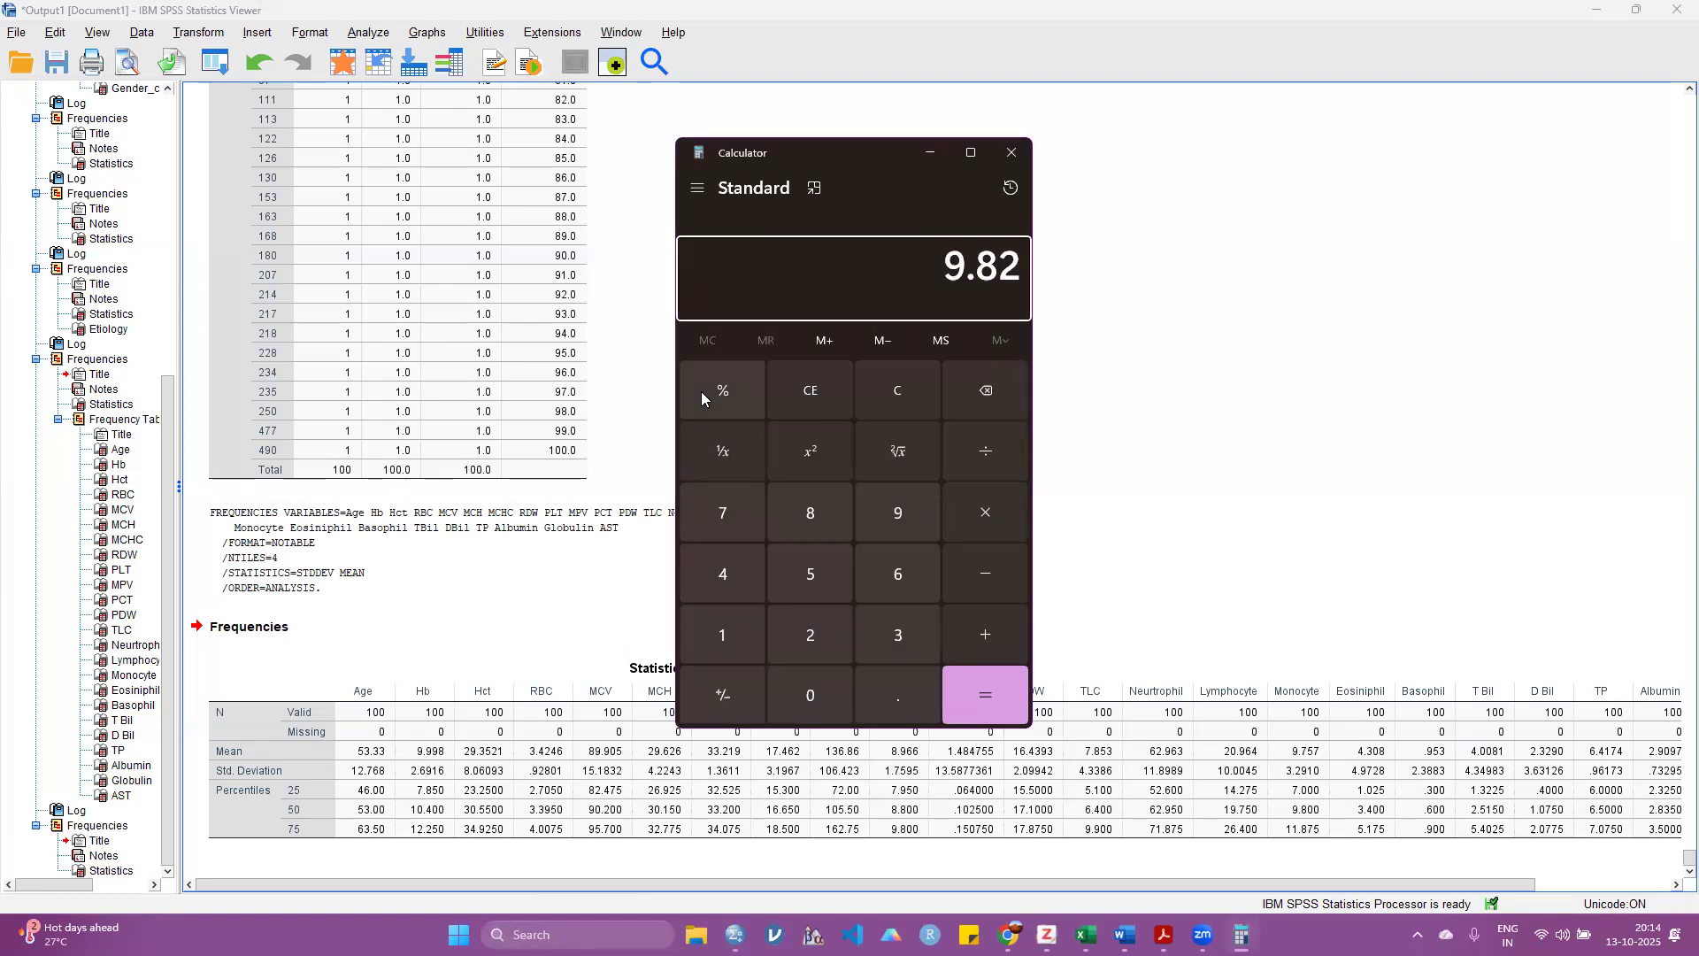
pyautogui.write('+ 12')
pyautogui.press('Return')
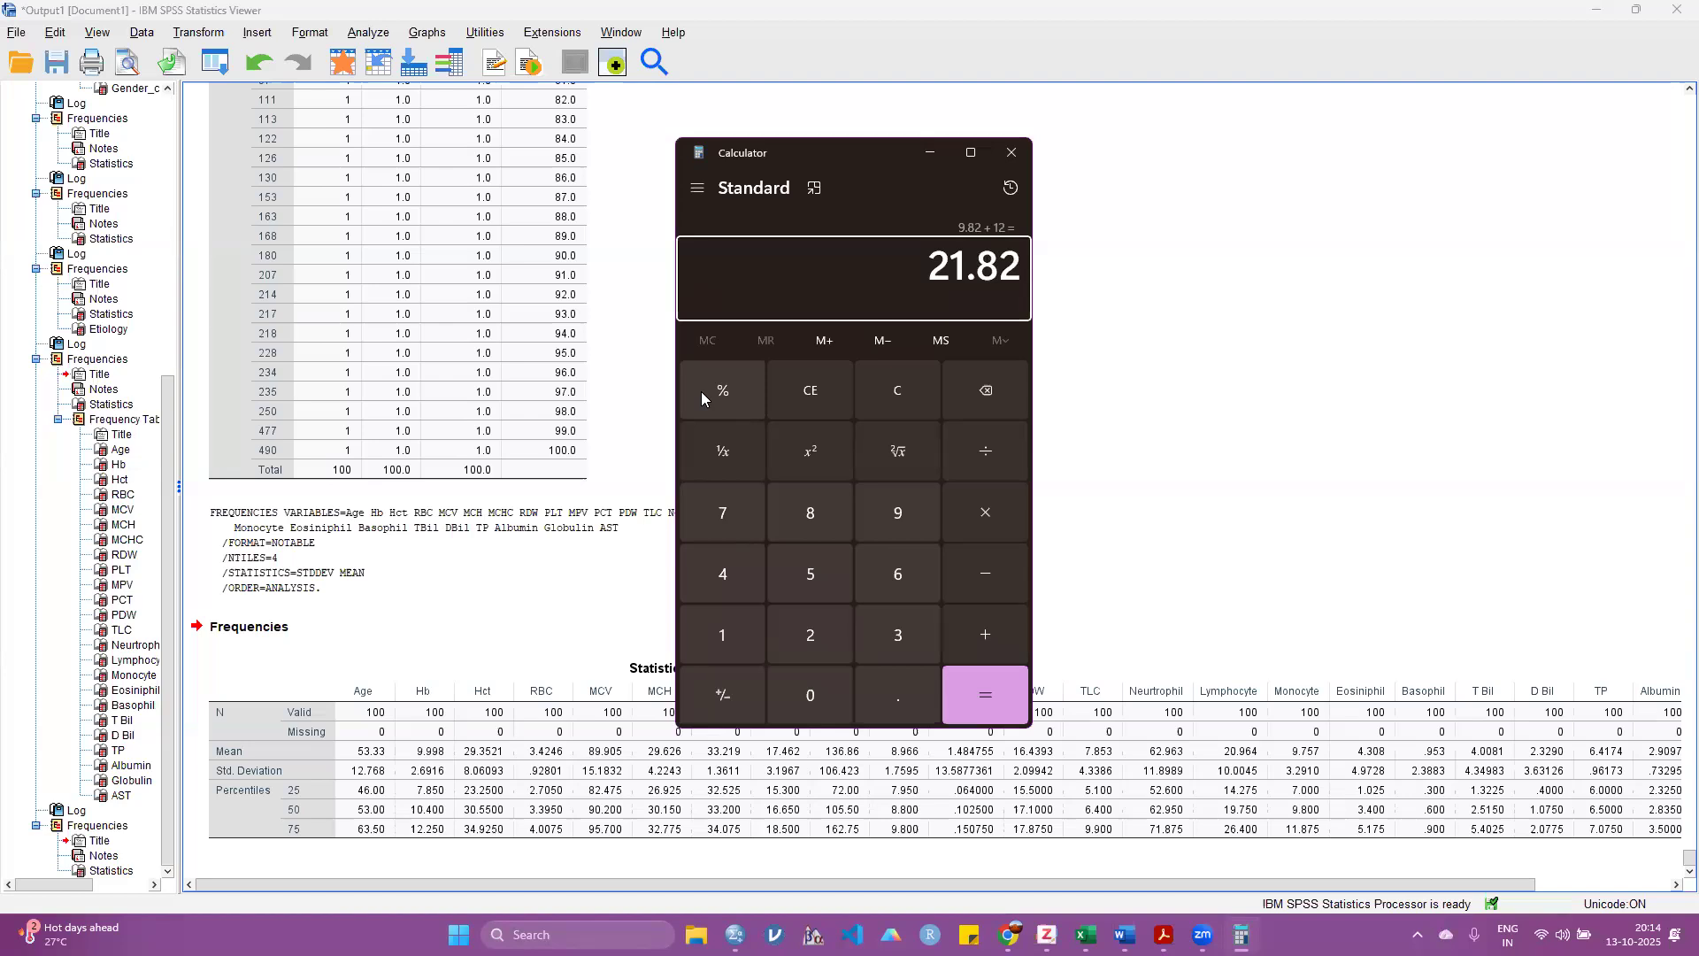
# Step: Compute mean minus standard deviation as 9.82 - 12 and close the Calculator
pyautogui.write('9.82 - ')
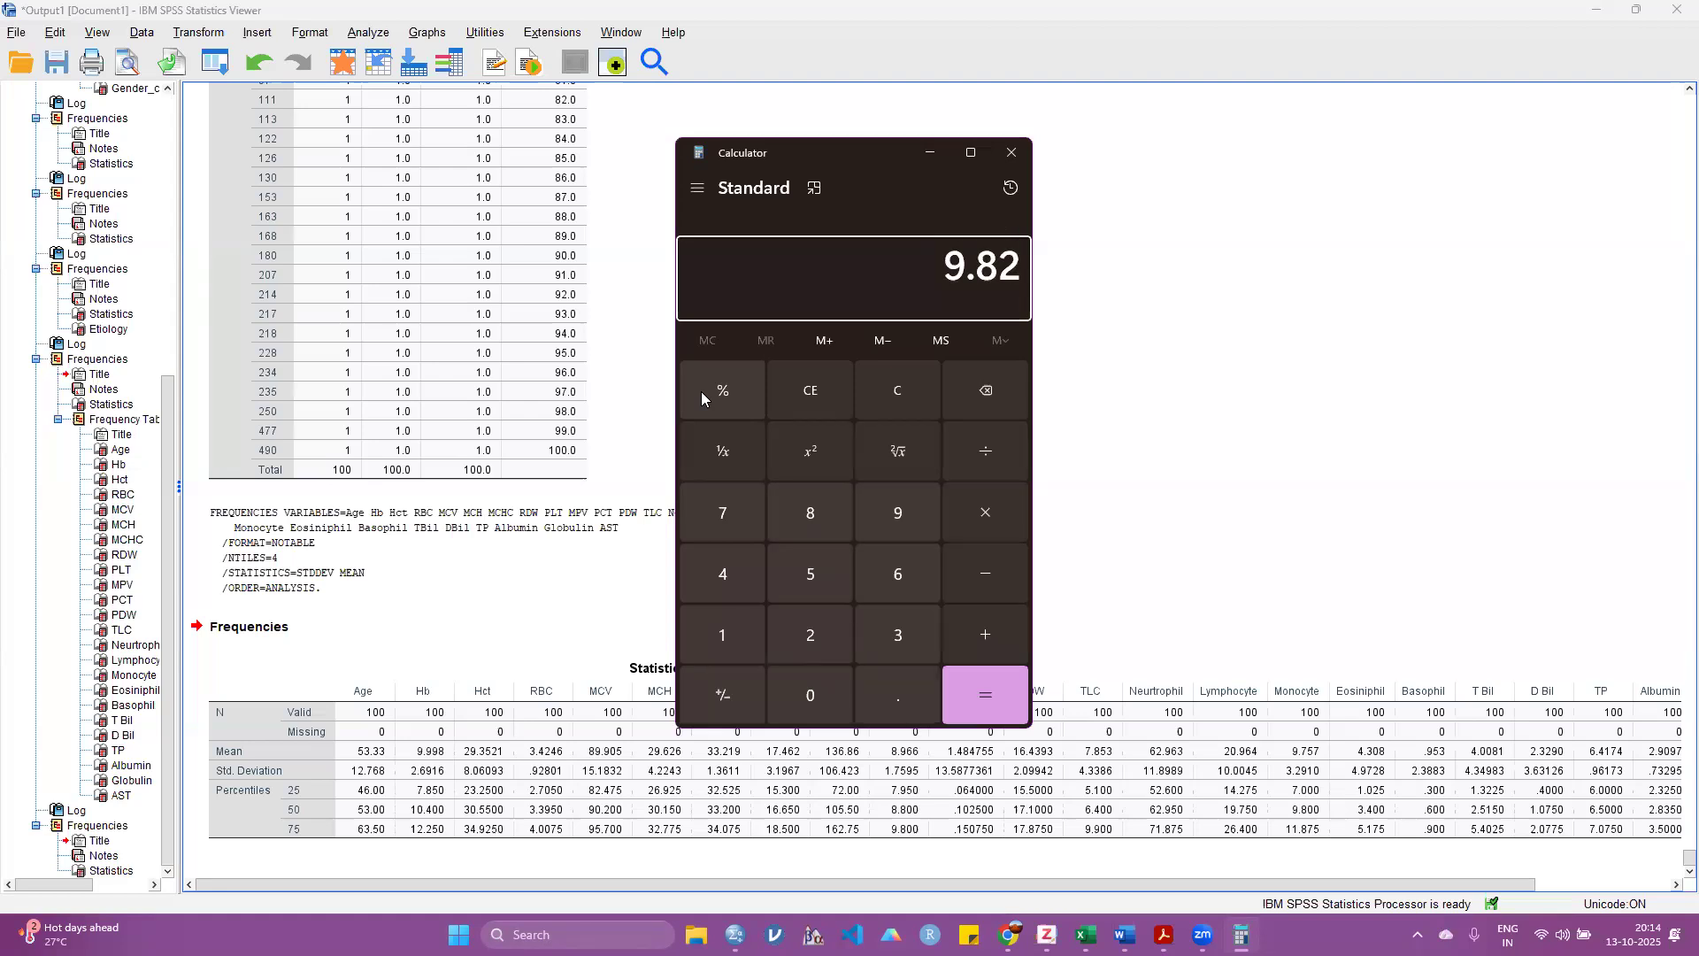
pyautogui.write('12')
pyautogui.press('Return')
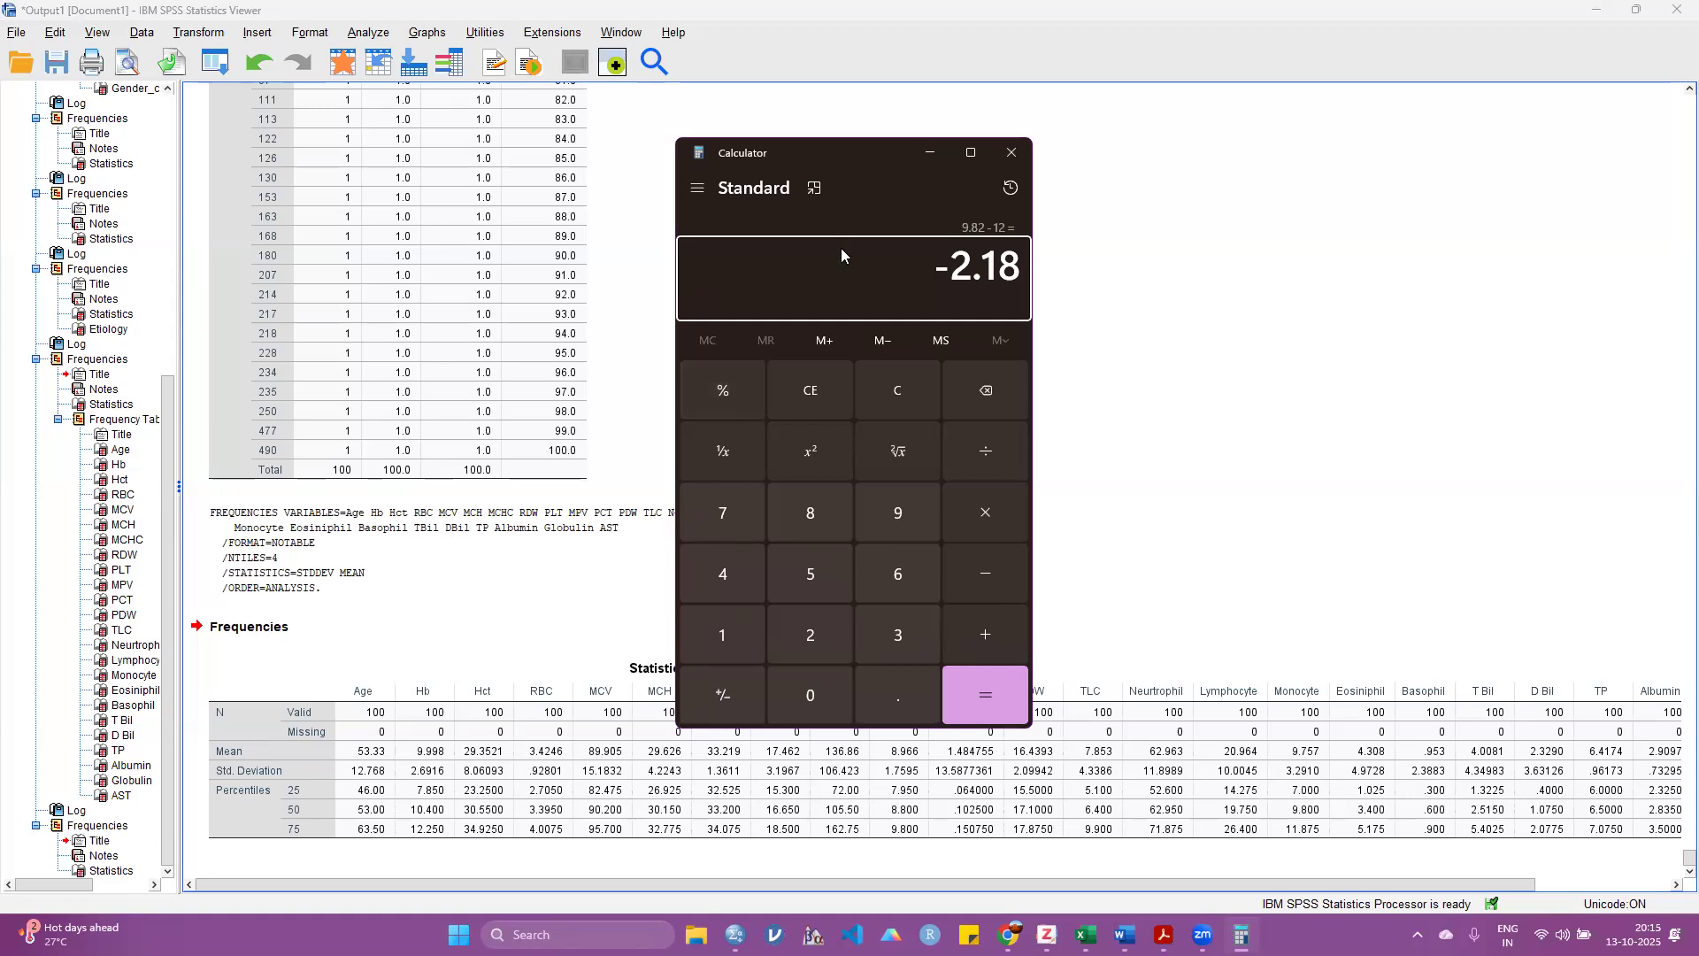
pyautogui.click(1012, 156)
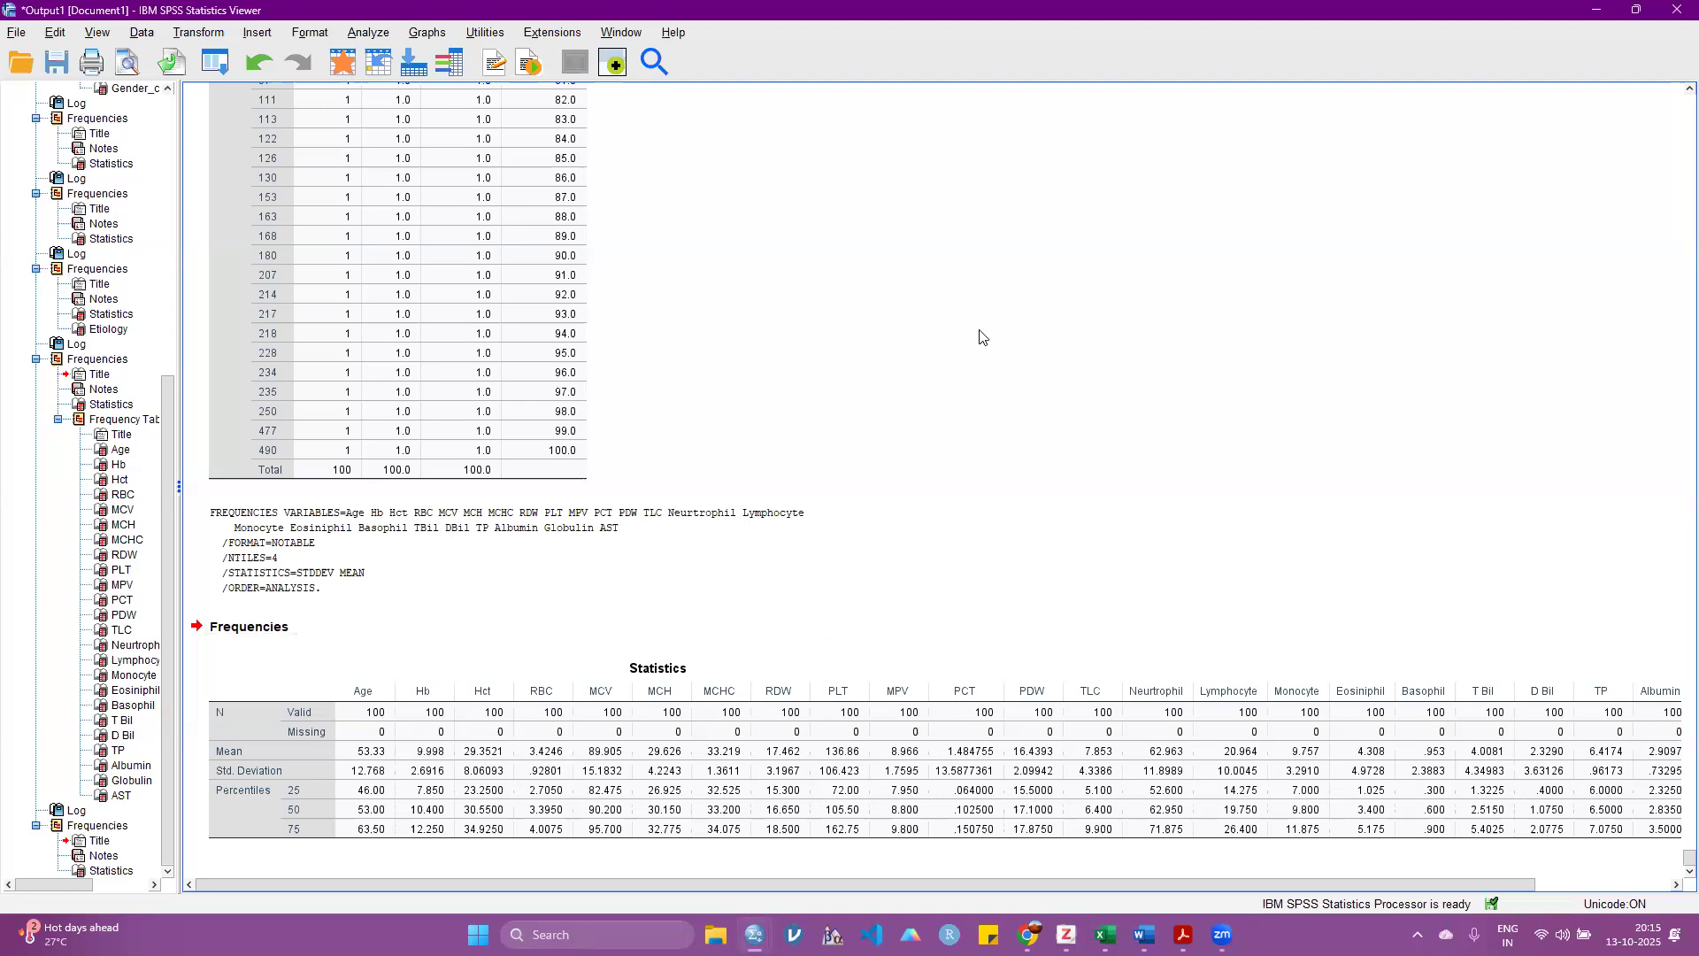
# Step: Switch to the dataset window and overwrite the Hb values in rows 12, 13 and 14 with 106, 87 and 1077
pyautogui.moveTo(754, 934)
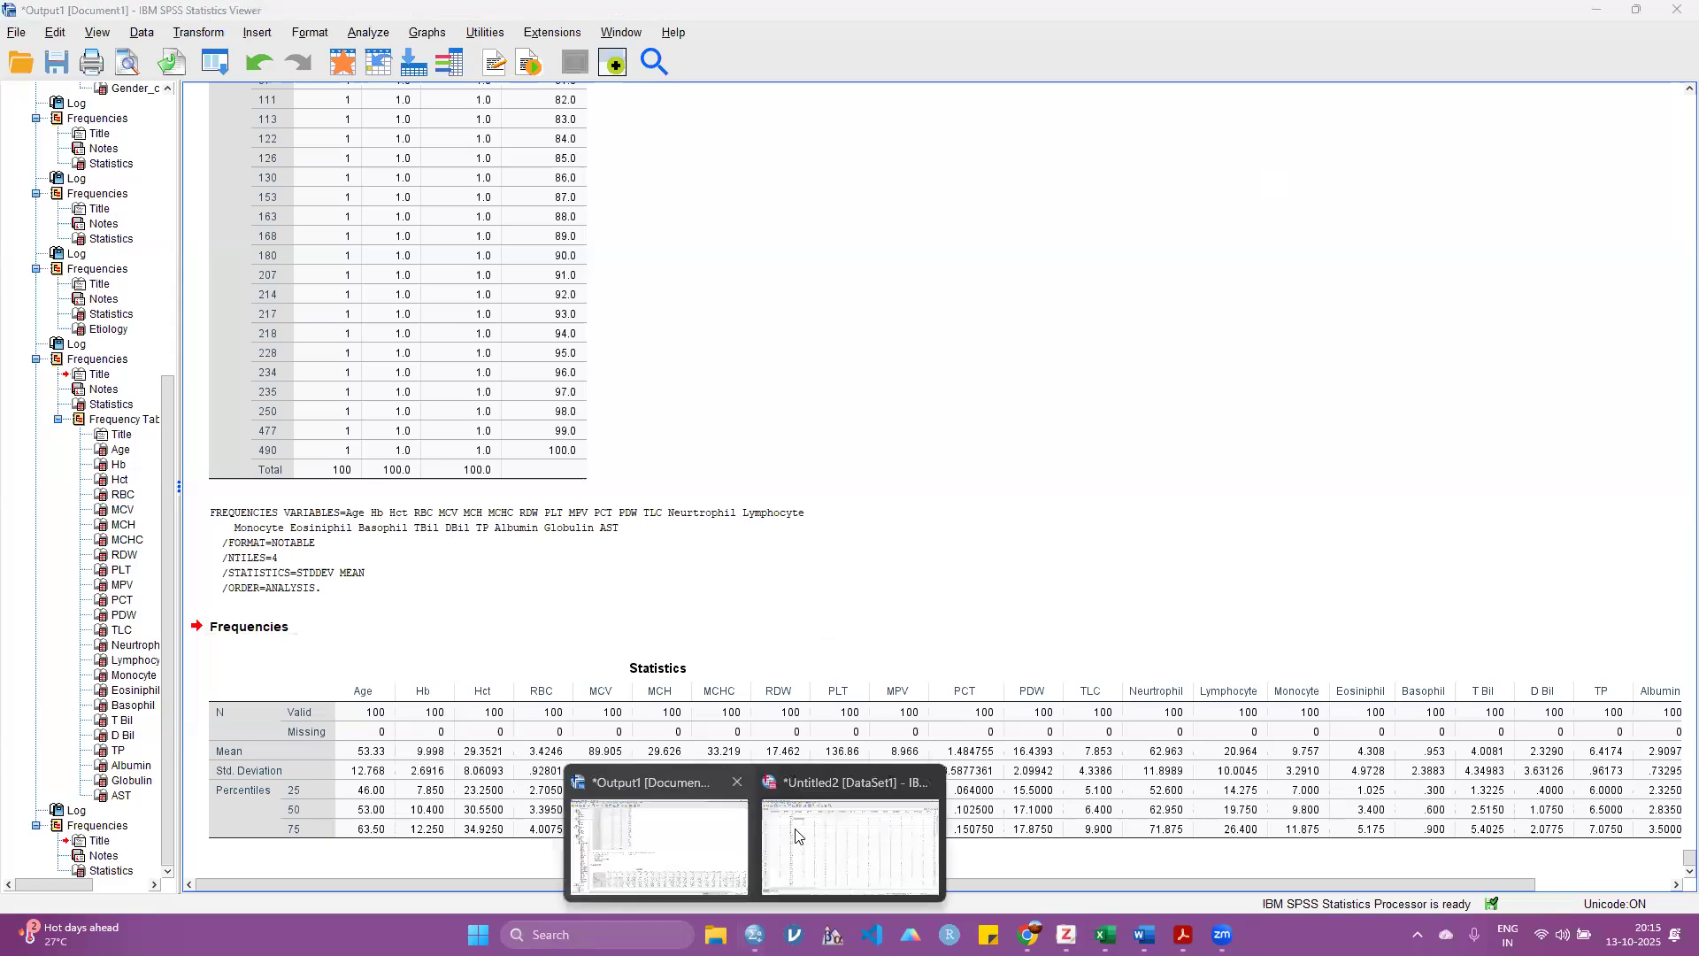
pyautogui.click(872, 801)
pyautogui.moveTo(479, 845); pyautogui.dragTo(823, 845)
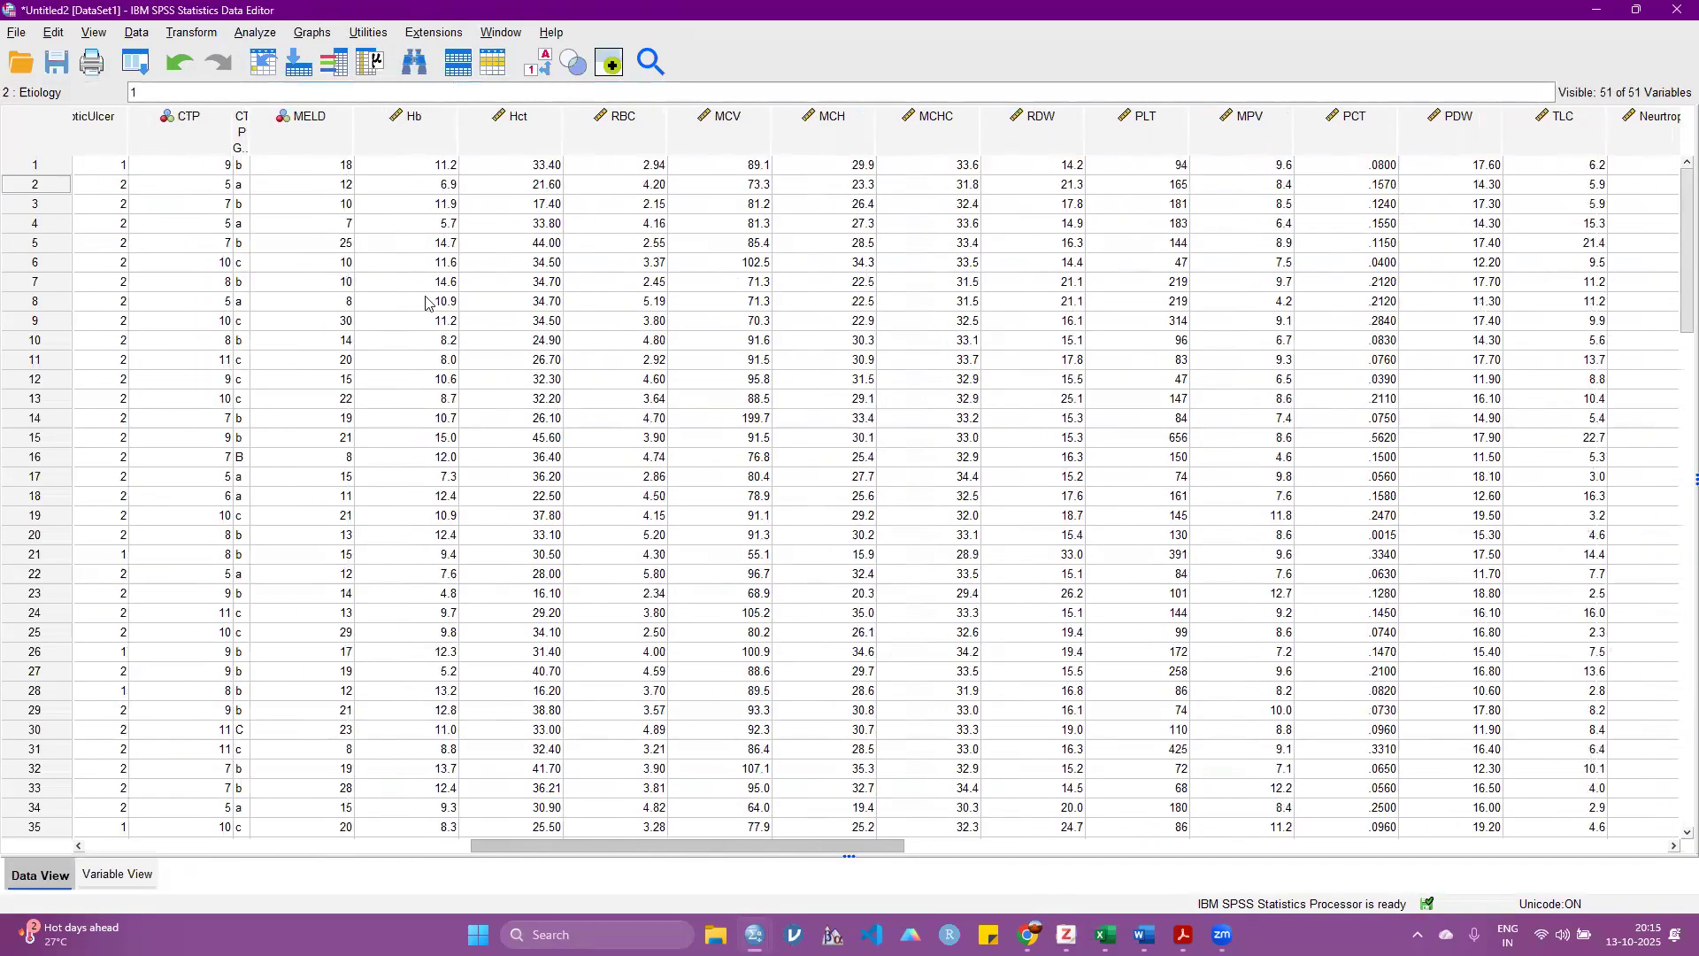
pyautogui.click(424, 382)
pyautogui.write('106')
pyautogui.press('Return')
pyautogui.write('87')
pyautogui.press('Return')
pyautogui.write('1077')
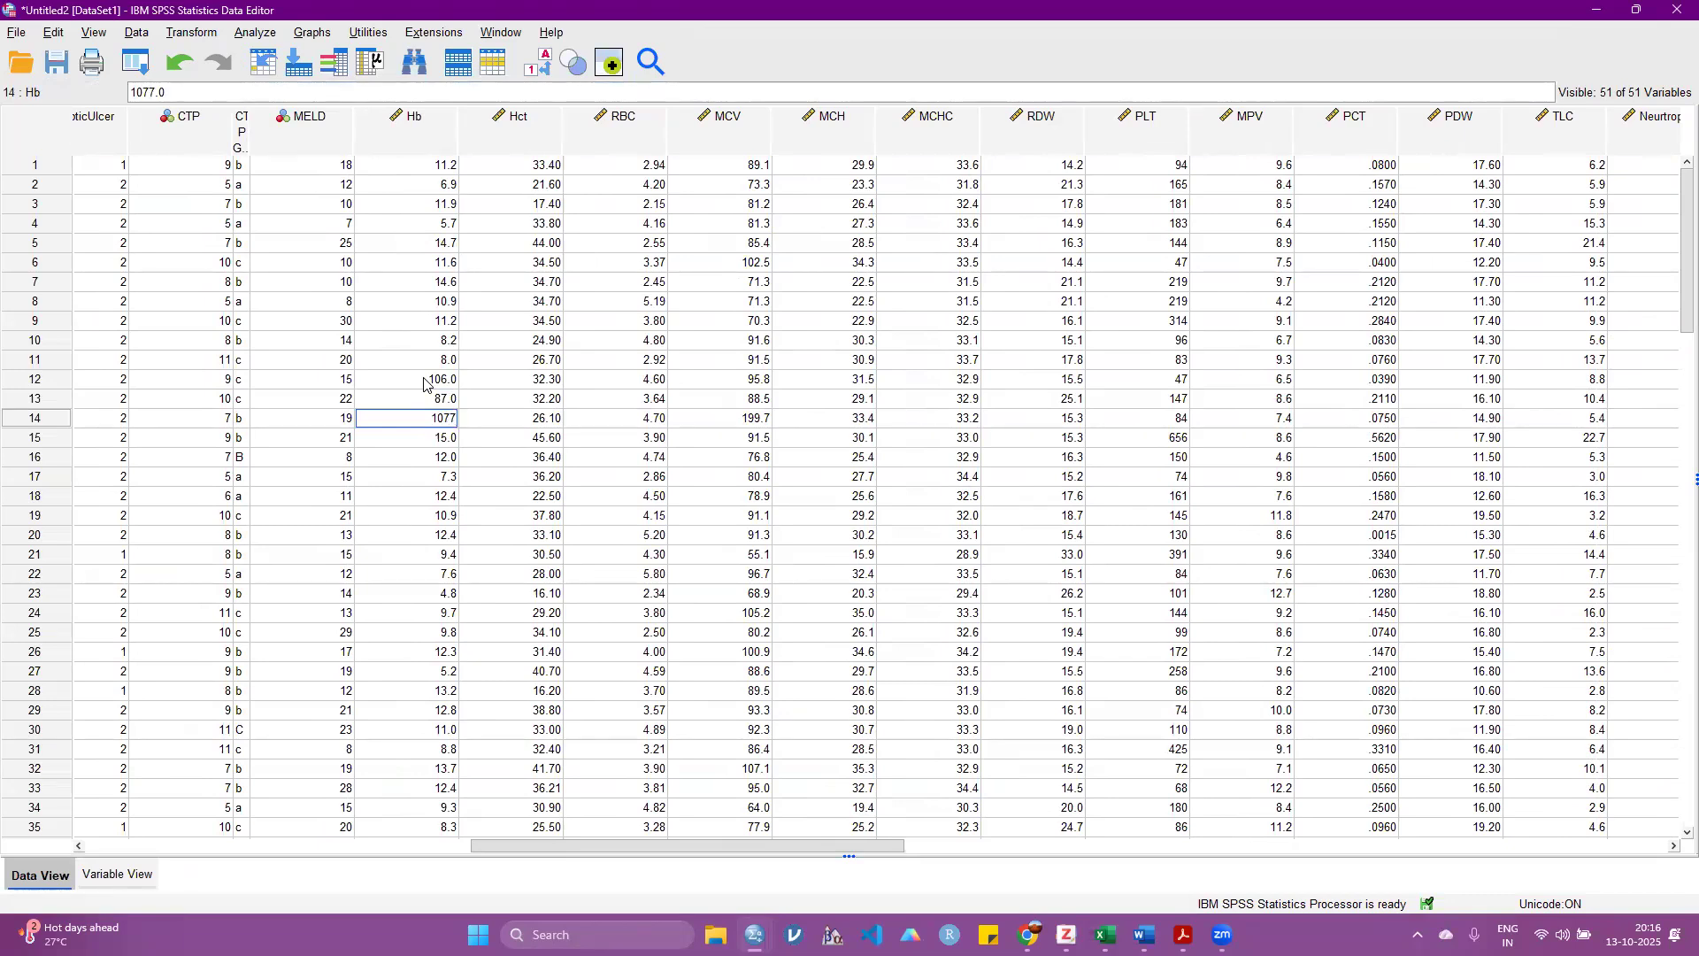
pyautogui.write('71.')
# Step: Restore the Hb values in rows 12, 13 and 14 to 10.6, 8.7 and 10.7
pyautogui.press('BackSpace')
pyautogui.press('BackSpace')
pyautogui.press('BackSpace')
pyautogui.press('BackSpace')
pyautogui.press('BackSpace')
pyautogui.write('.7')
pyautogui.press('Up')
pyautogui.write('8.7')
pyautogui.press('Up')
pyautogui.write('10.6')
pyautogui.press('Return')
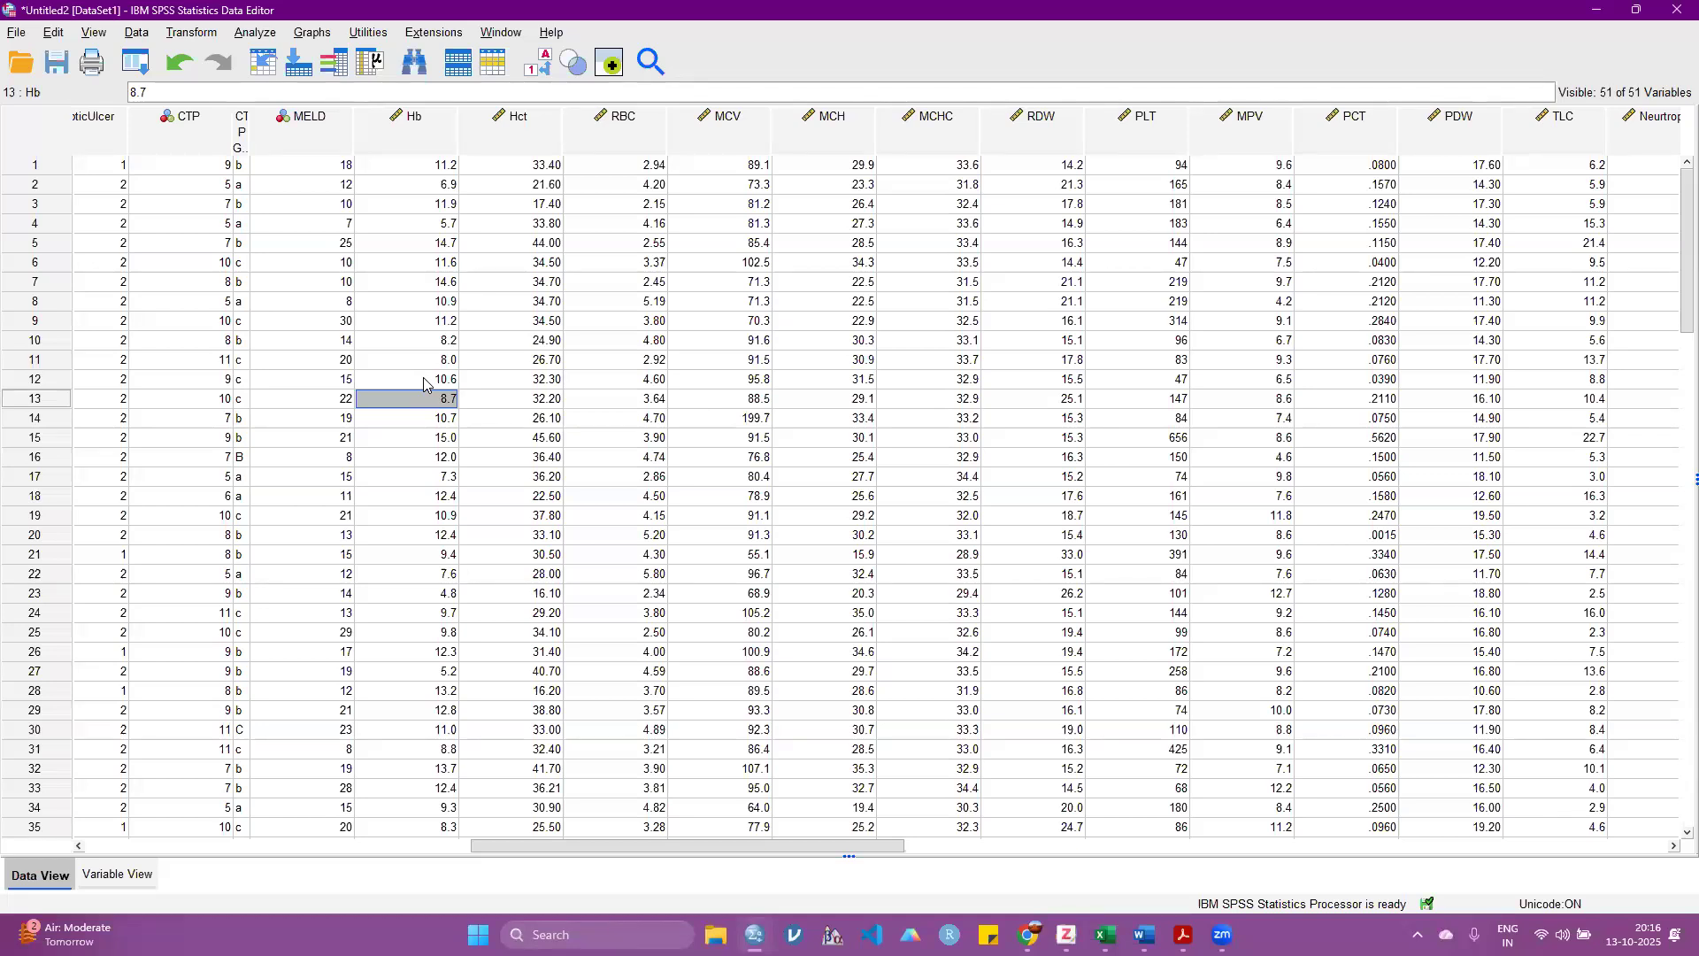
# Step: Return to the output window and review the Statistics table of the scale variables
pyautogui.moveTo(754, 934)
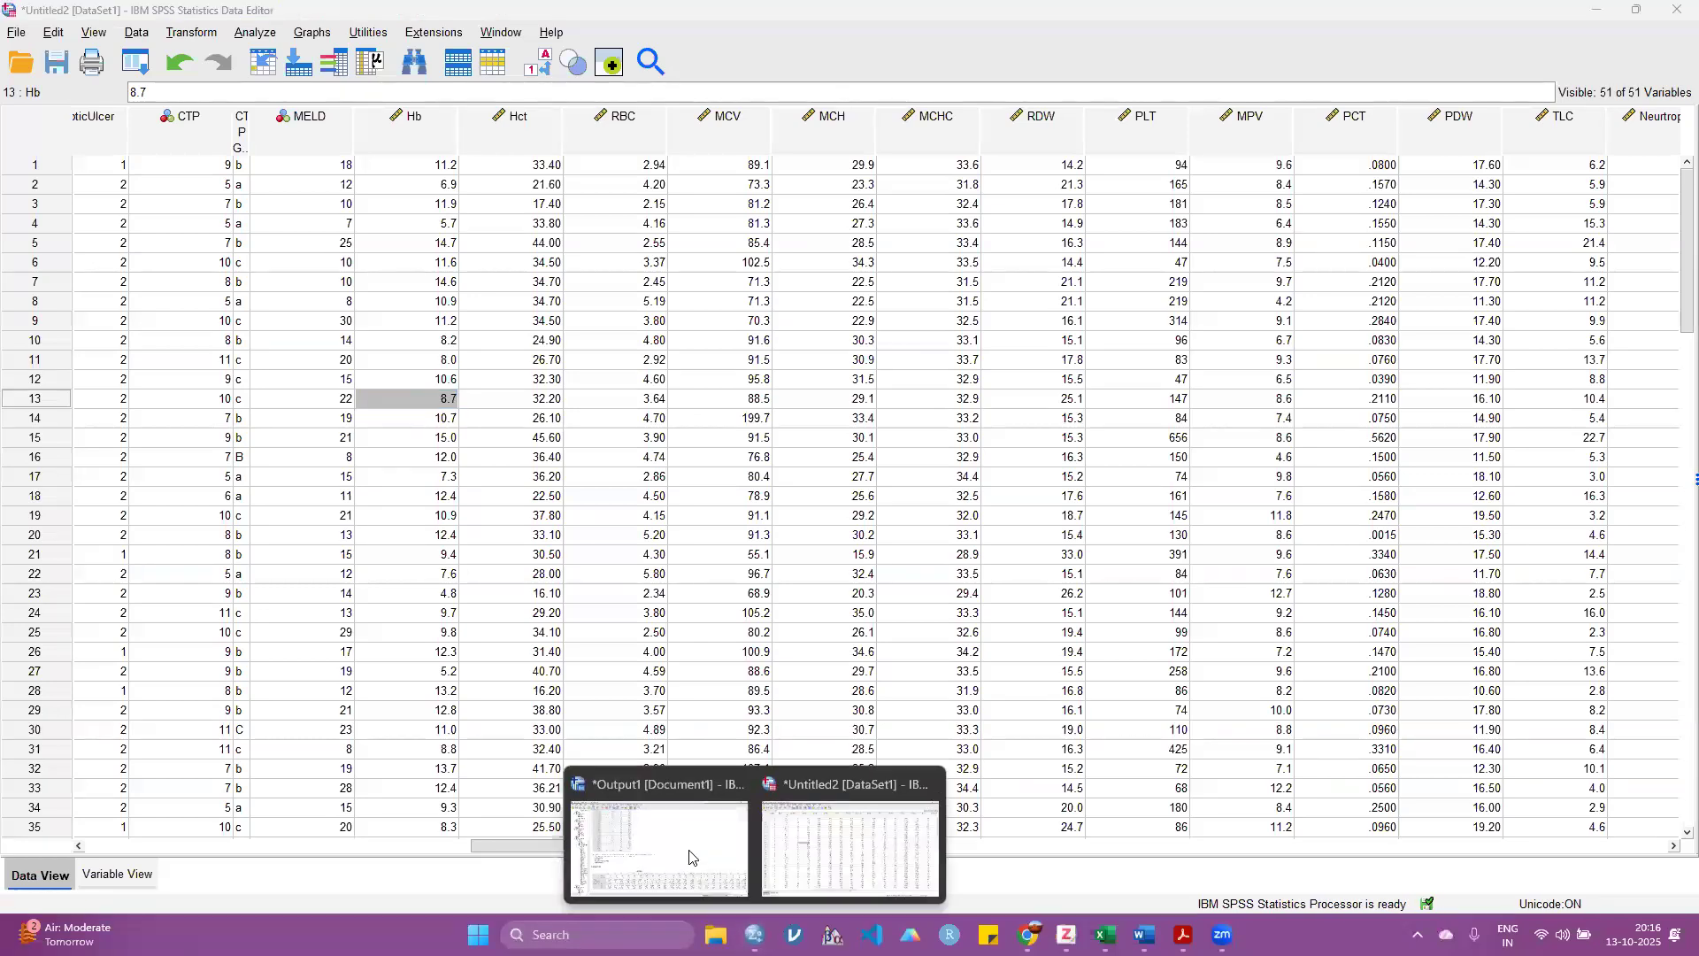
pyautogui.click(690, 853)
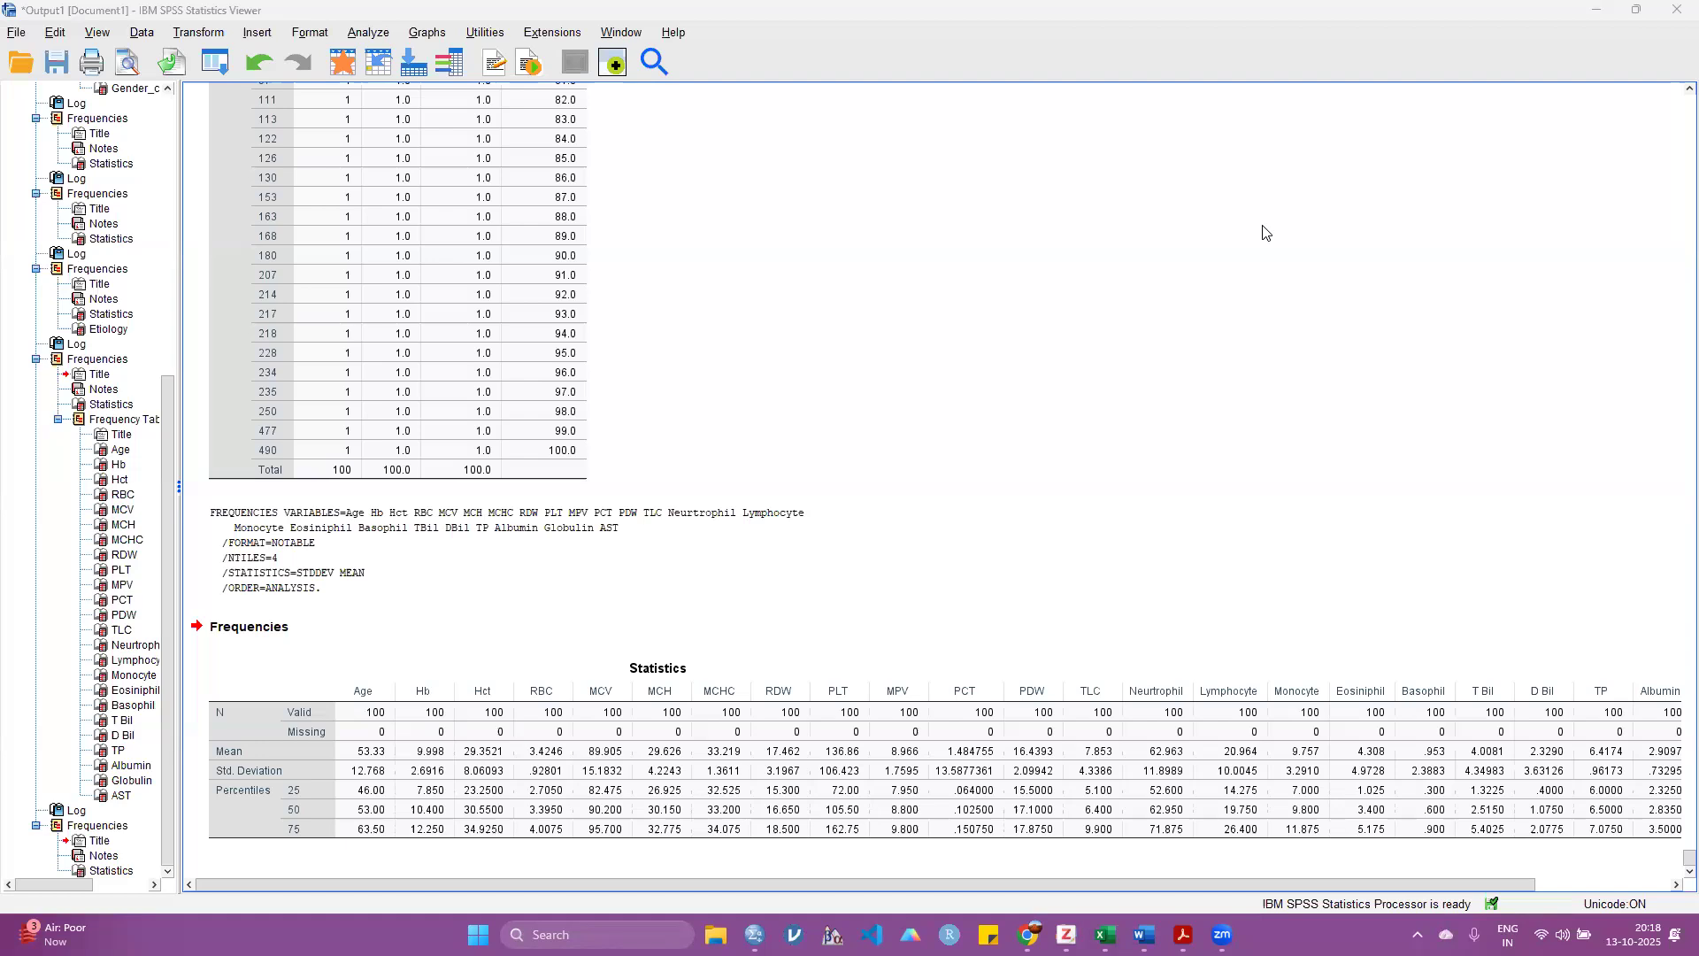
pyautogui.click(971, 479)
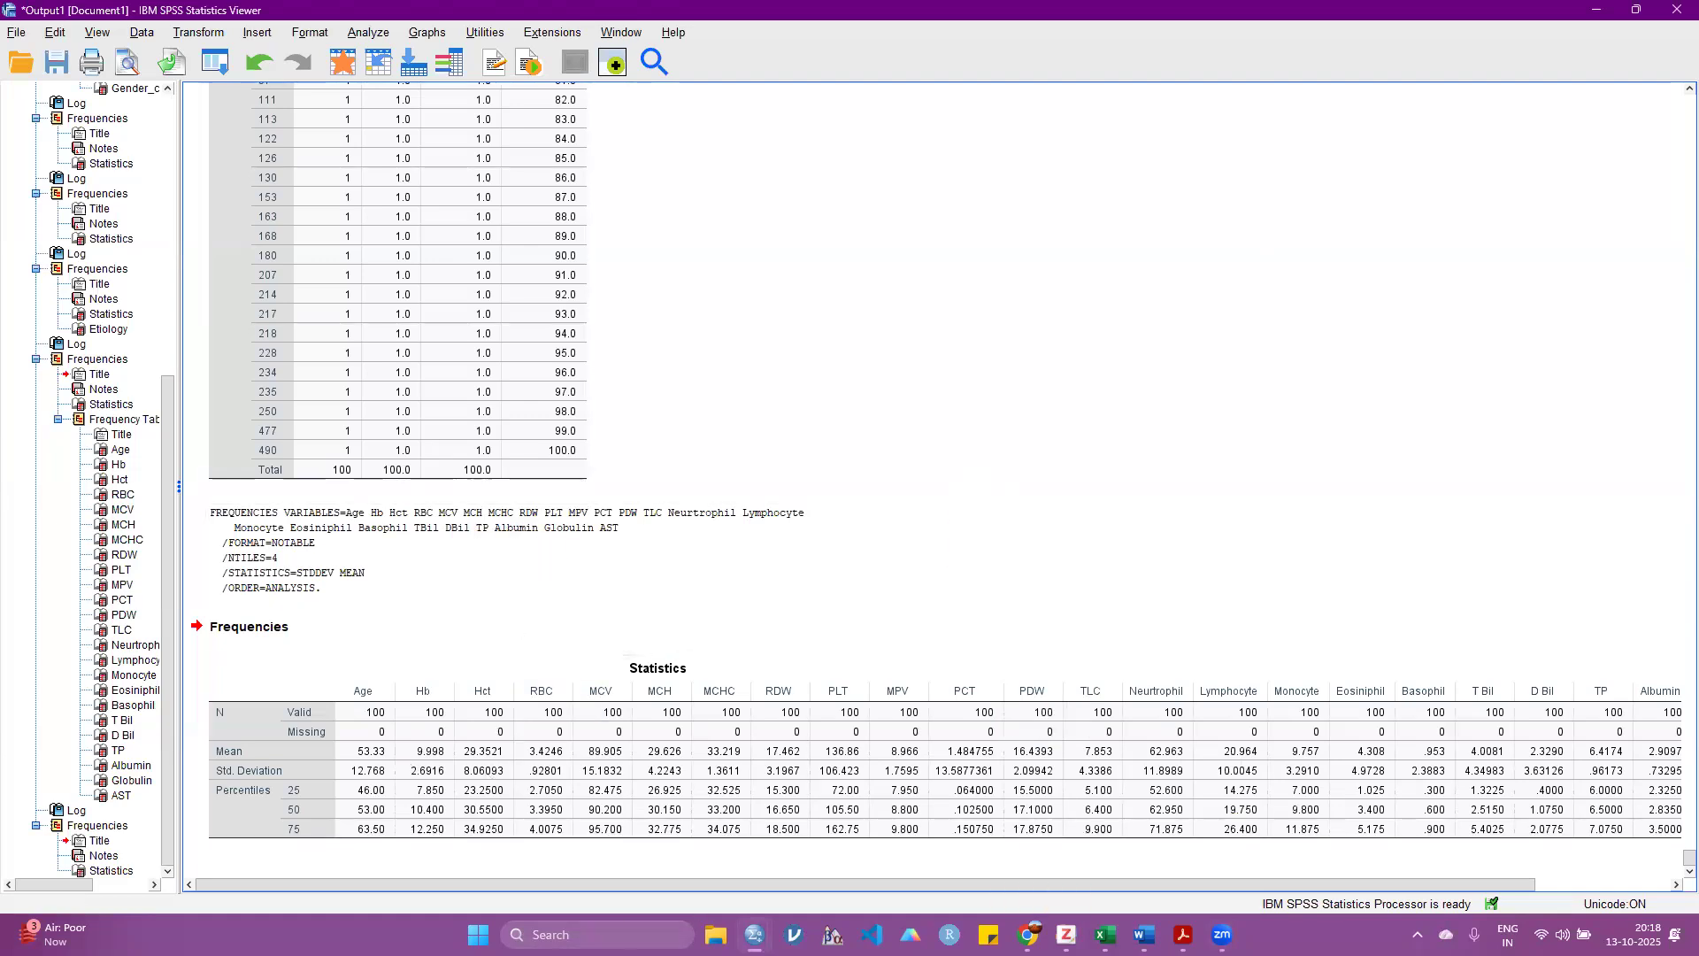
# Step: Switch to the Windows Calculator again and compute 10 + 14
pyautogui.click(629, 935)
pyautogui.write('ca')
pyautogui.press('Return')
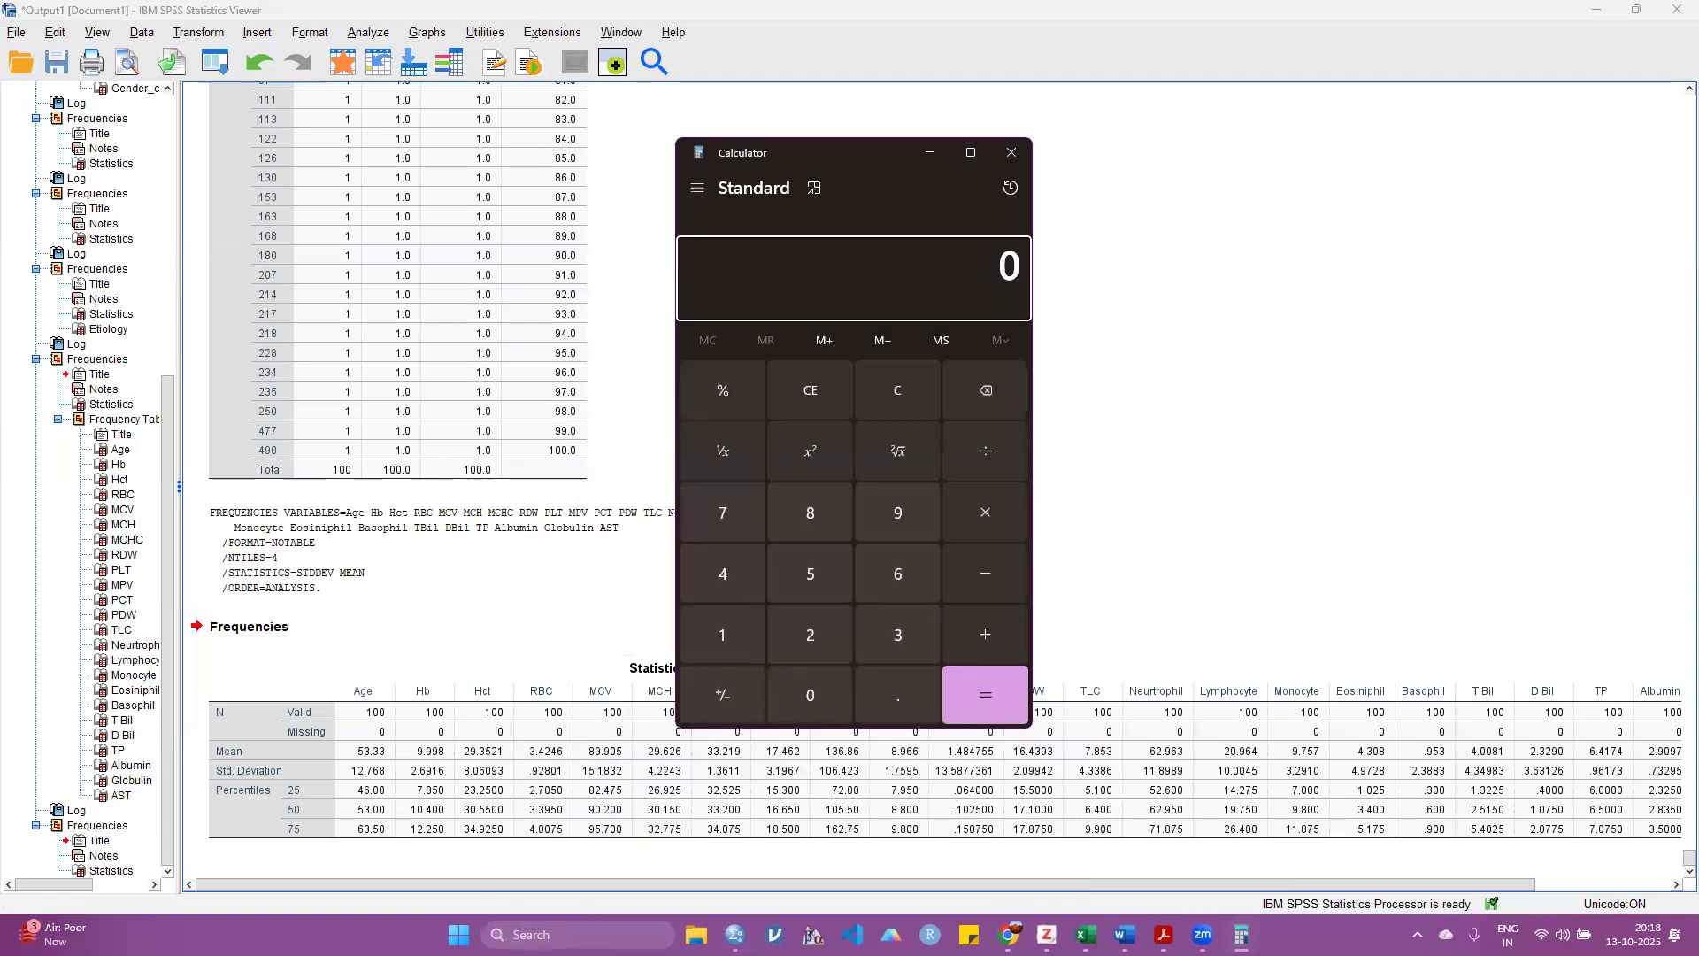
pyautogui.write('10 + 14')
pyautogui.press('Return')
# Step: Compute 10 - 14, close the Calculator and examine the percentile rows of the Statistics table
pyautogui.write('10-14')
pyautogui.press('Return')
pyautogui.click(1012, 152)
pyautogui.click(325, 810)
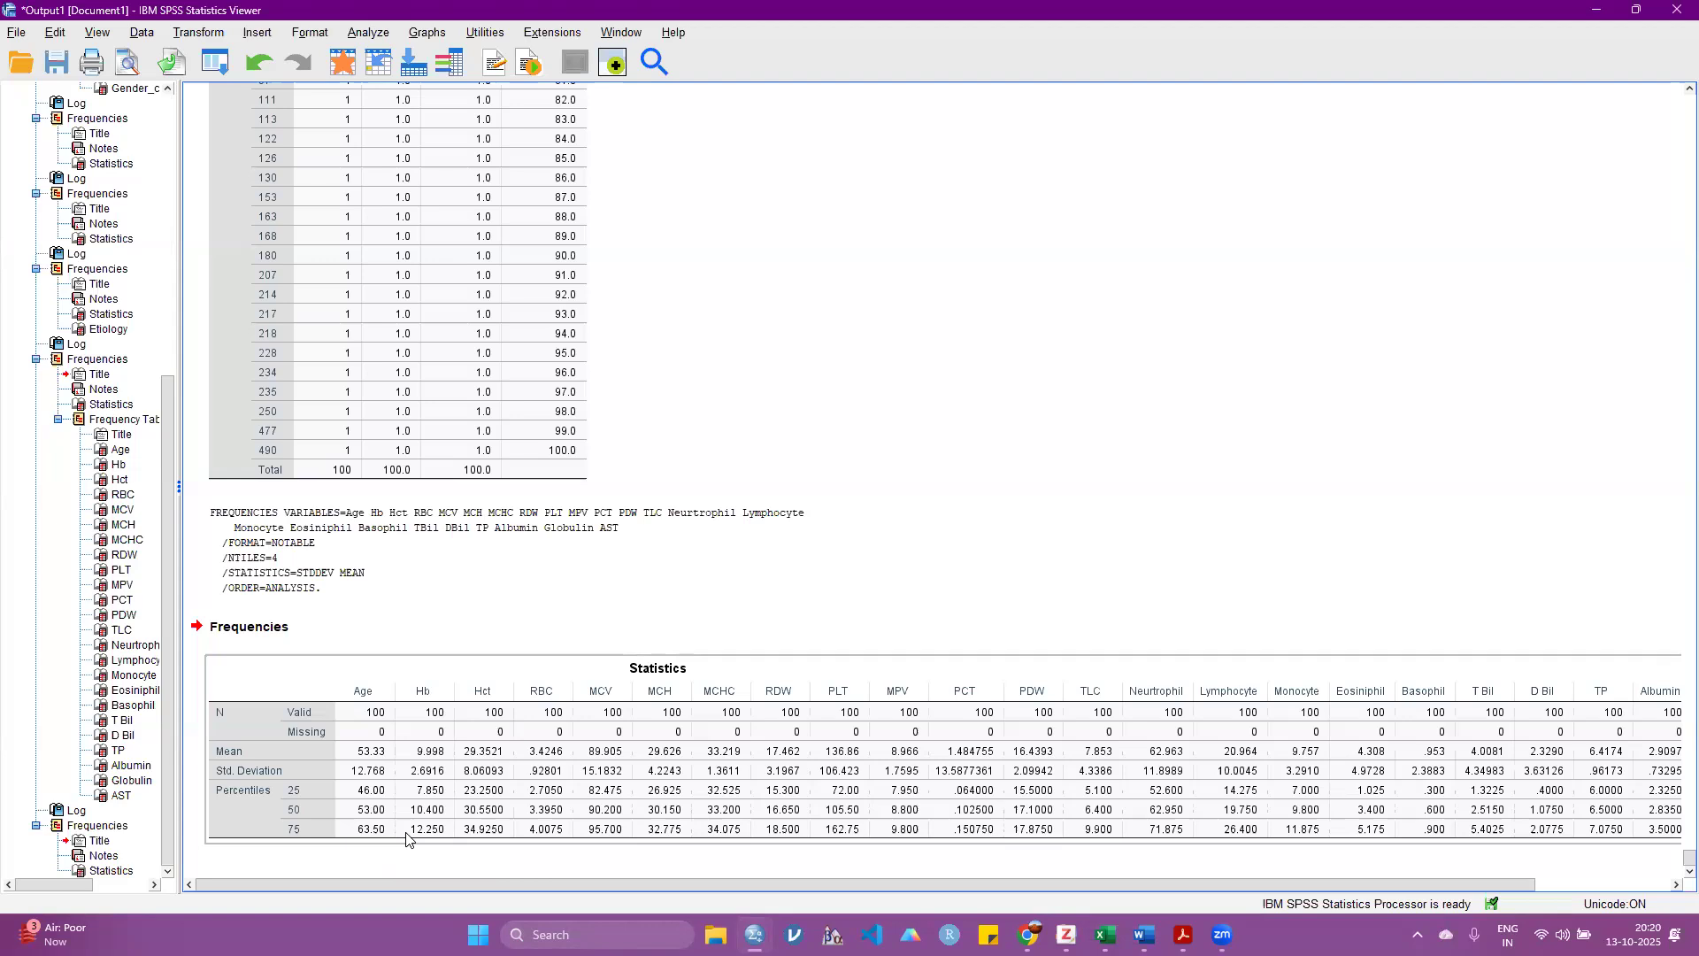
pyautogui.click(1011, 351)
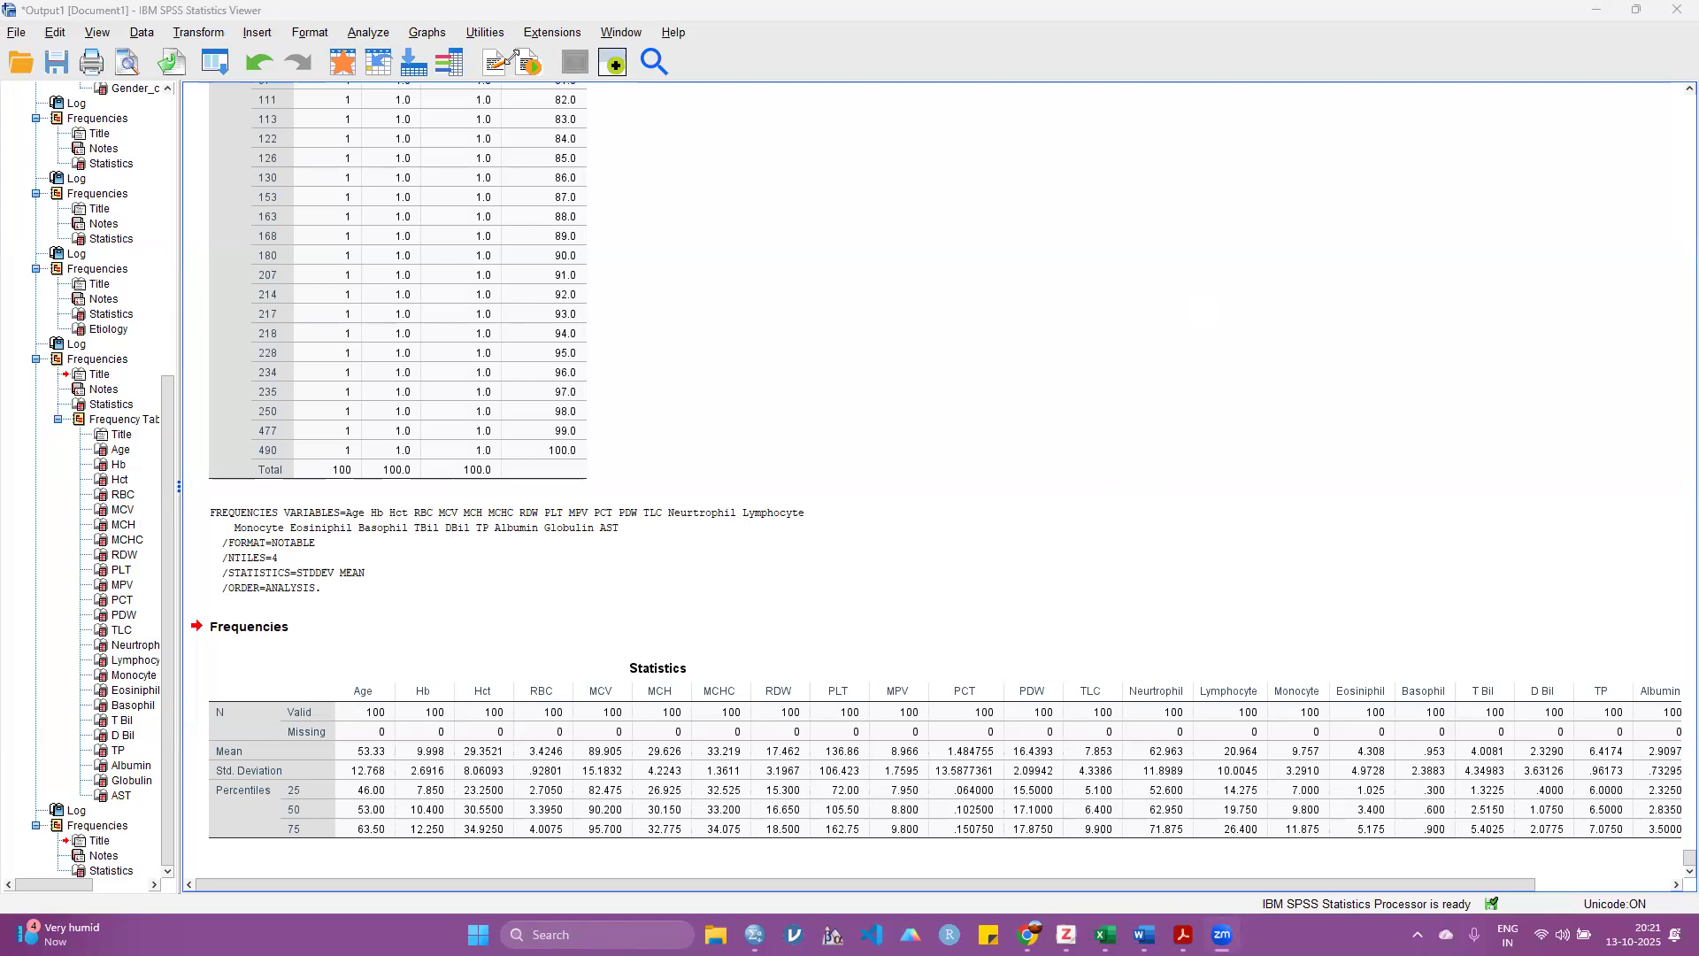
# Step: Reopen the Frequencies analysis and set its chart type to bar charts with frequencies as chart values
pyautogui.click(366, 33)
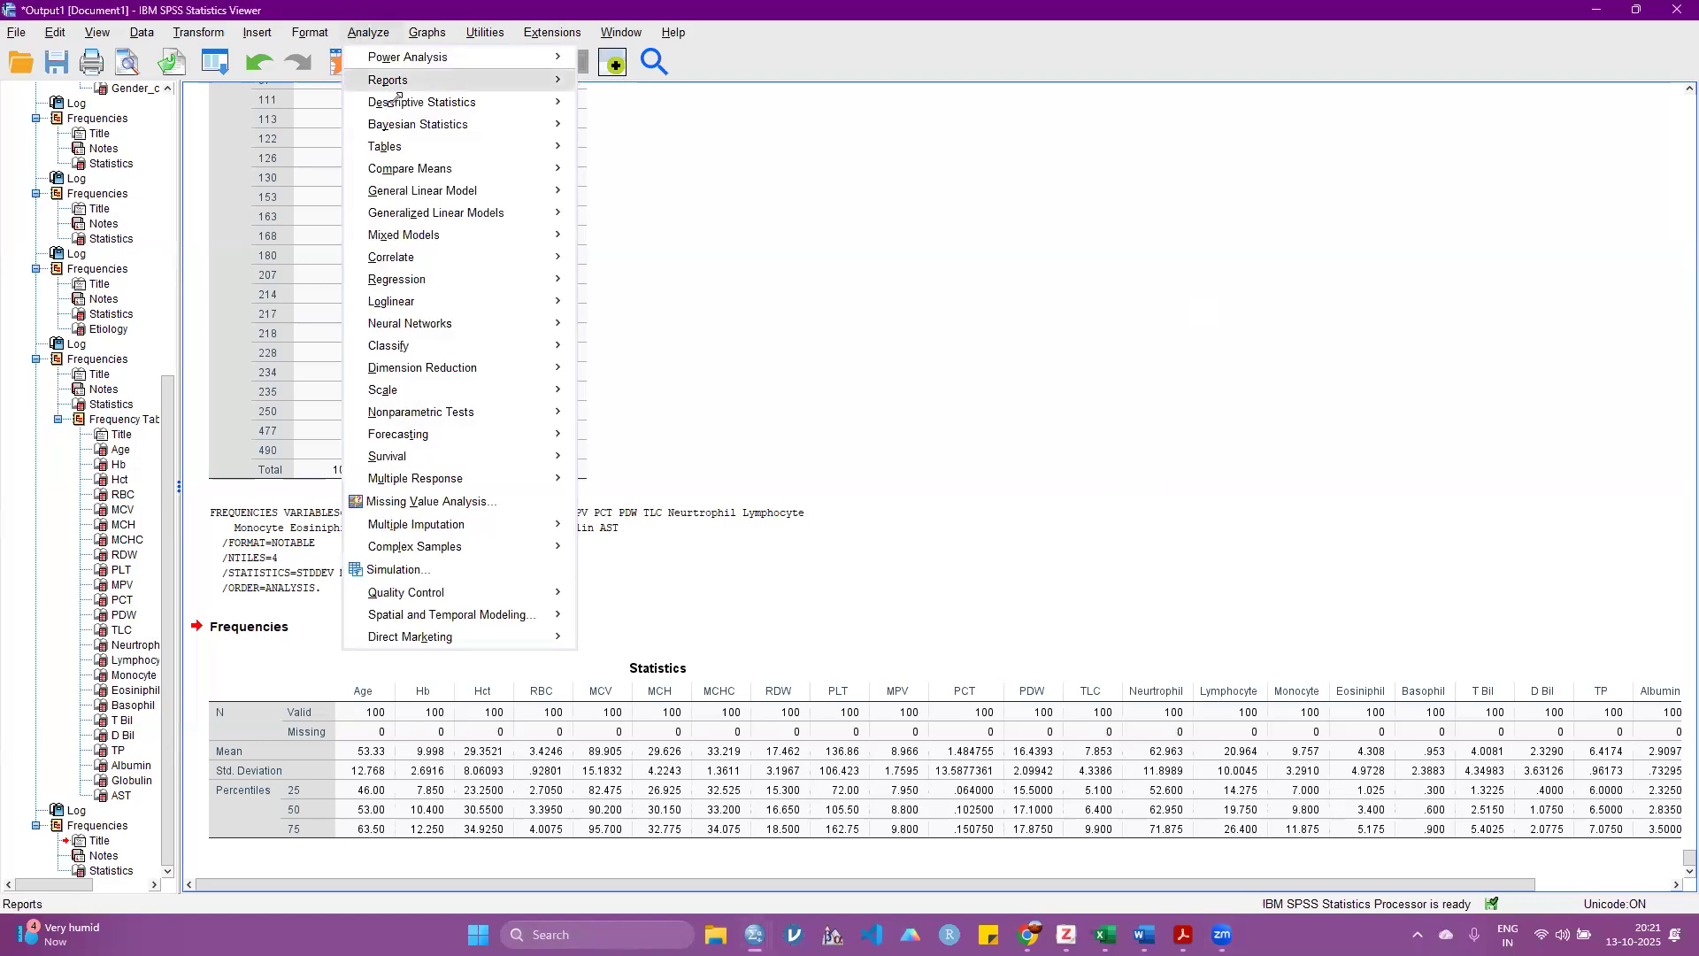
pyautogui.moveTo(395, 100)
pyautogui.click(632, 106)
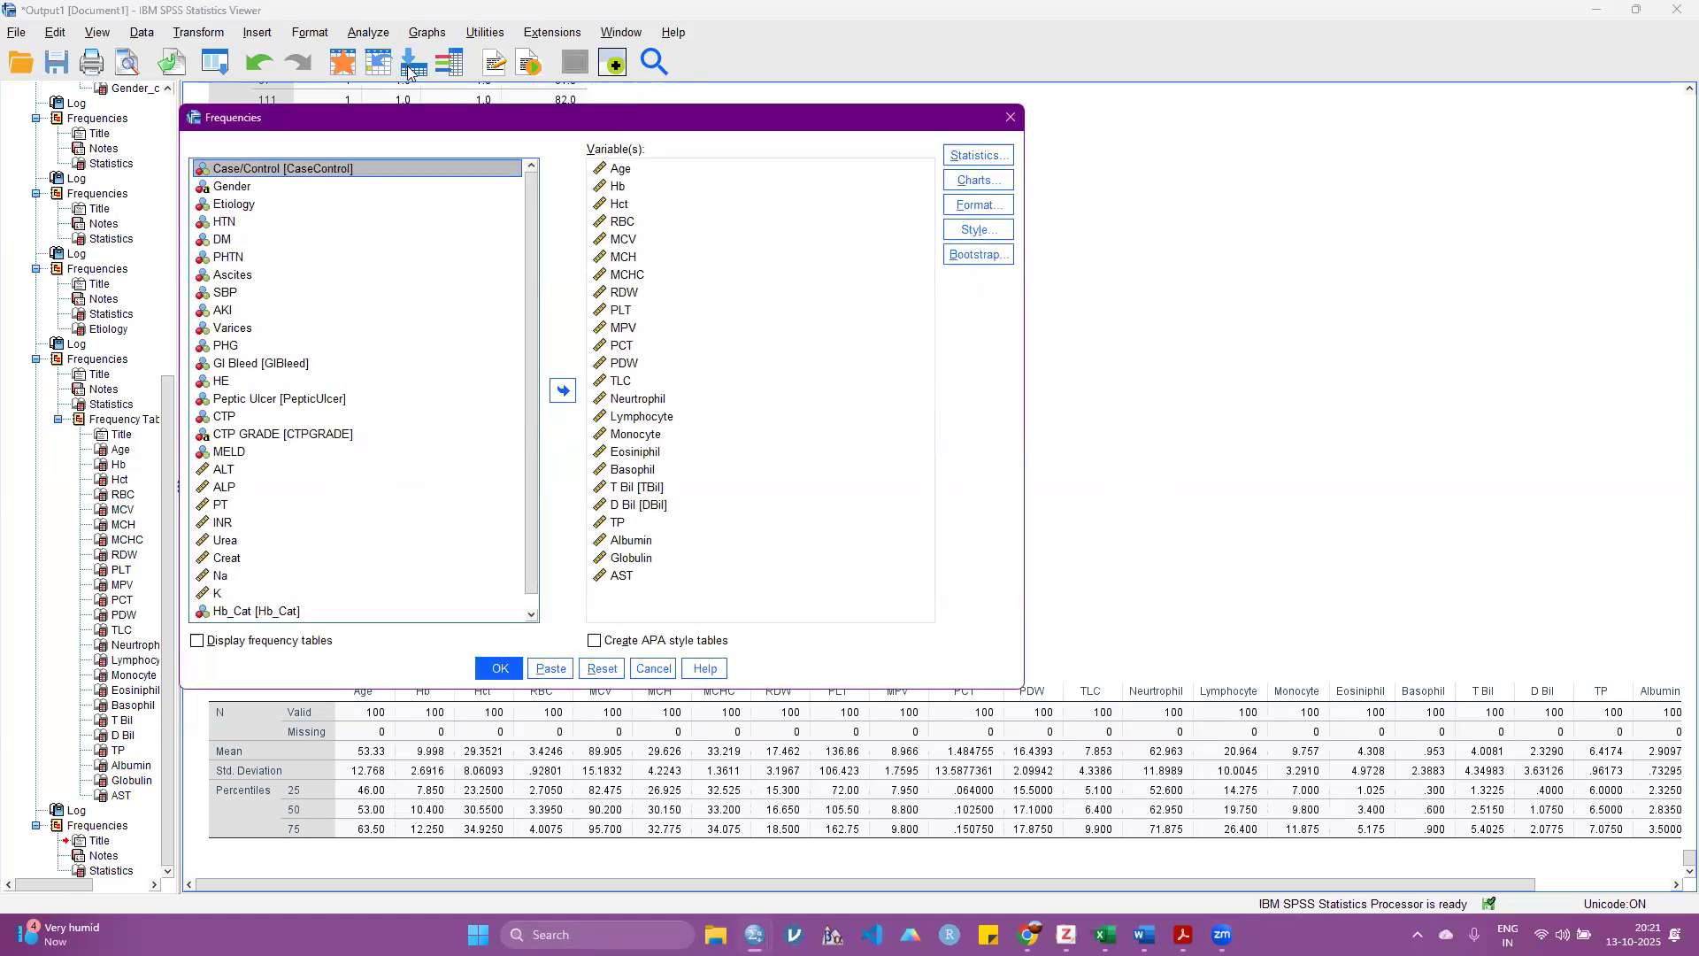
pyautogui.click(982, 181)
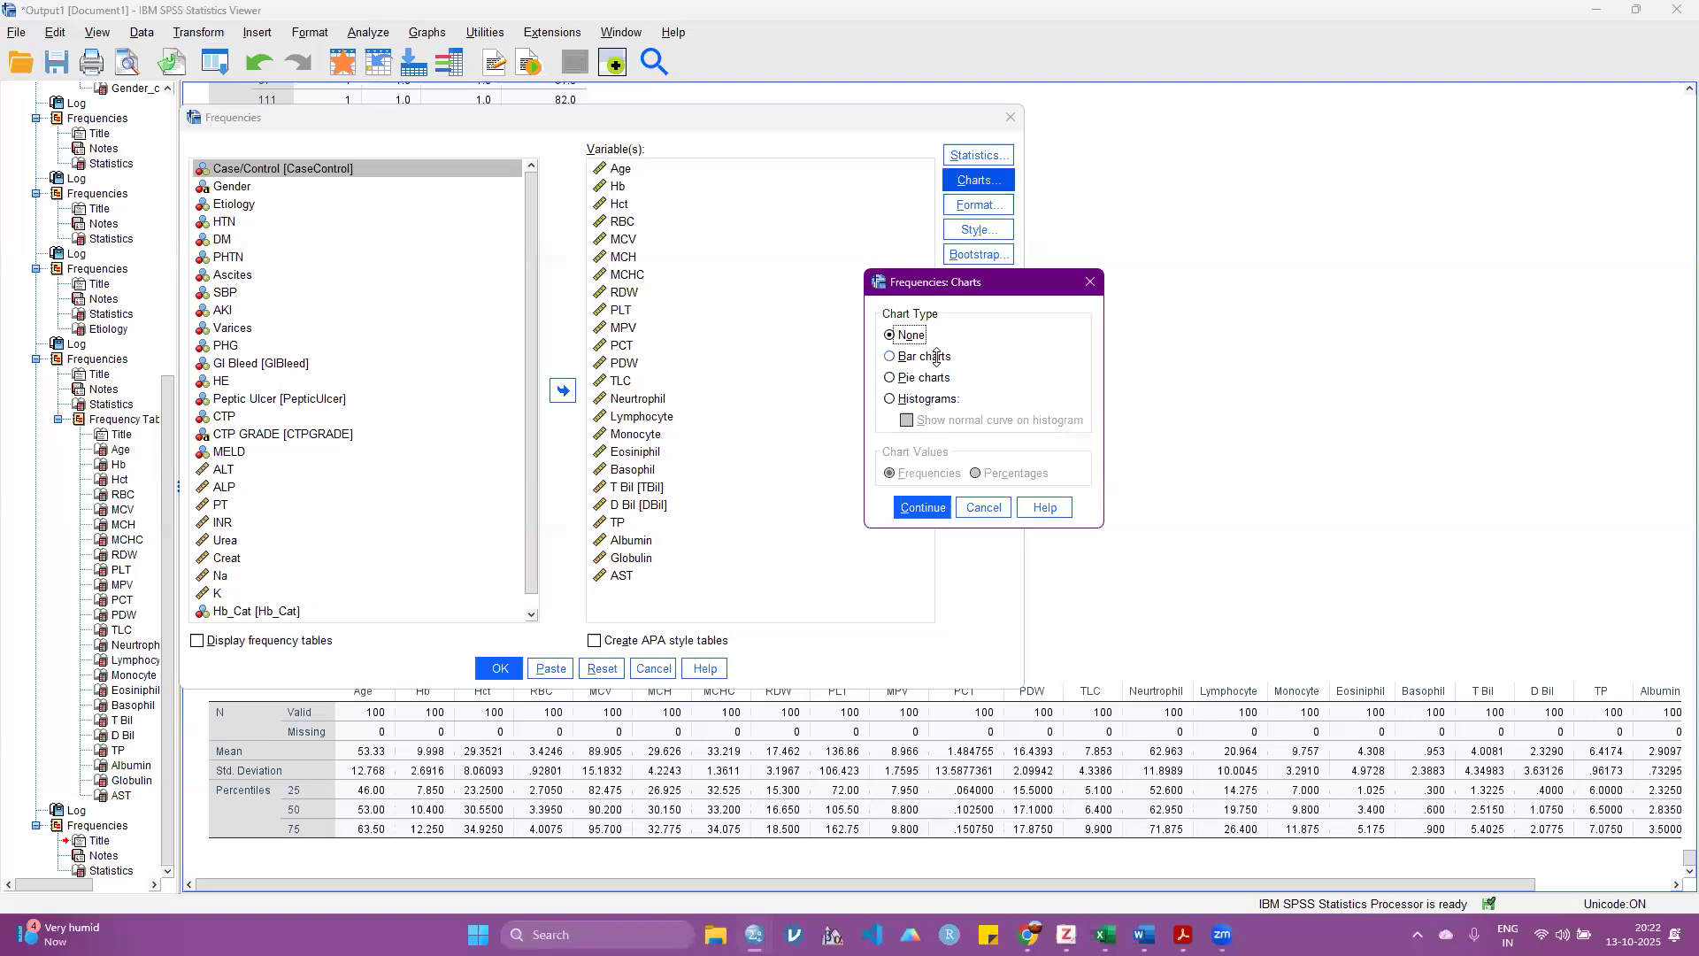
pyautogui.click(937, 357)
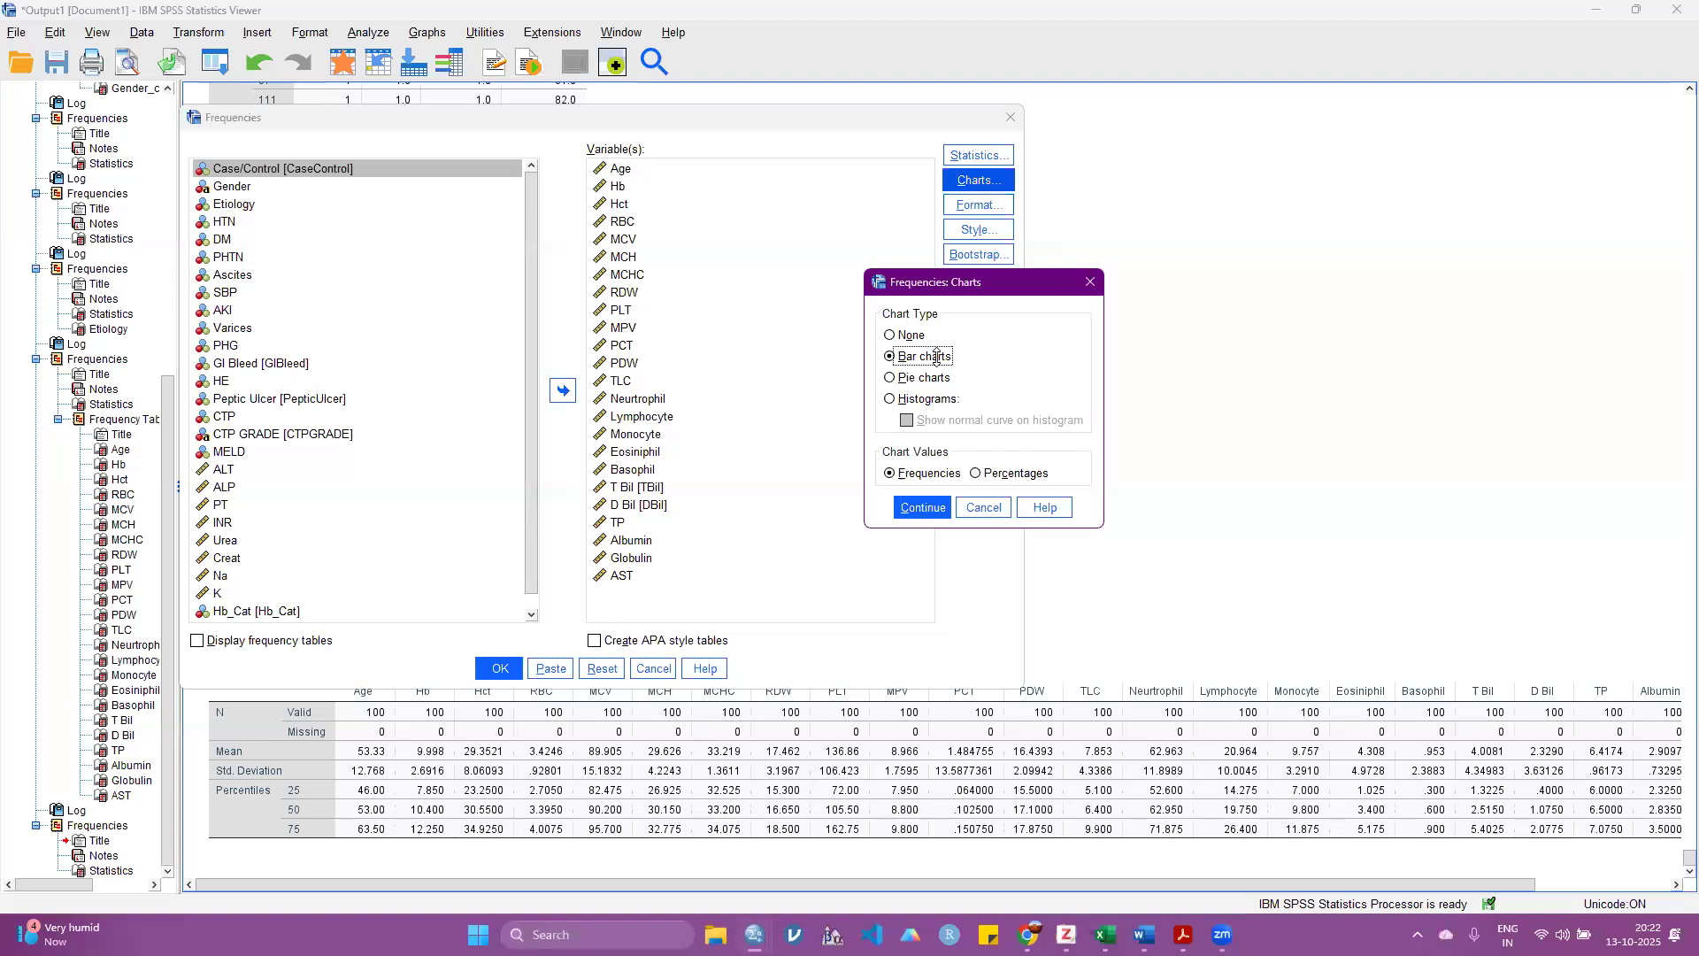
pyautogui.click(922, 508)
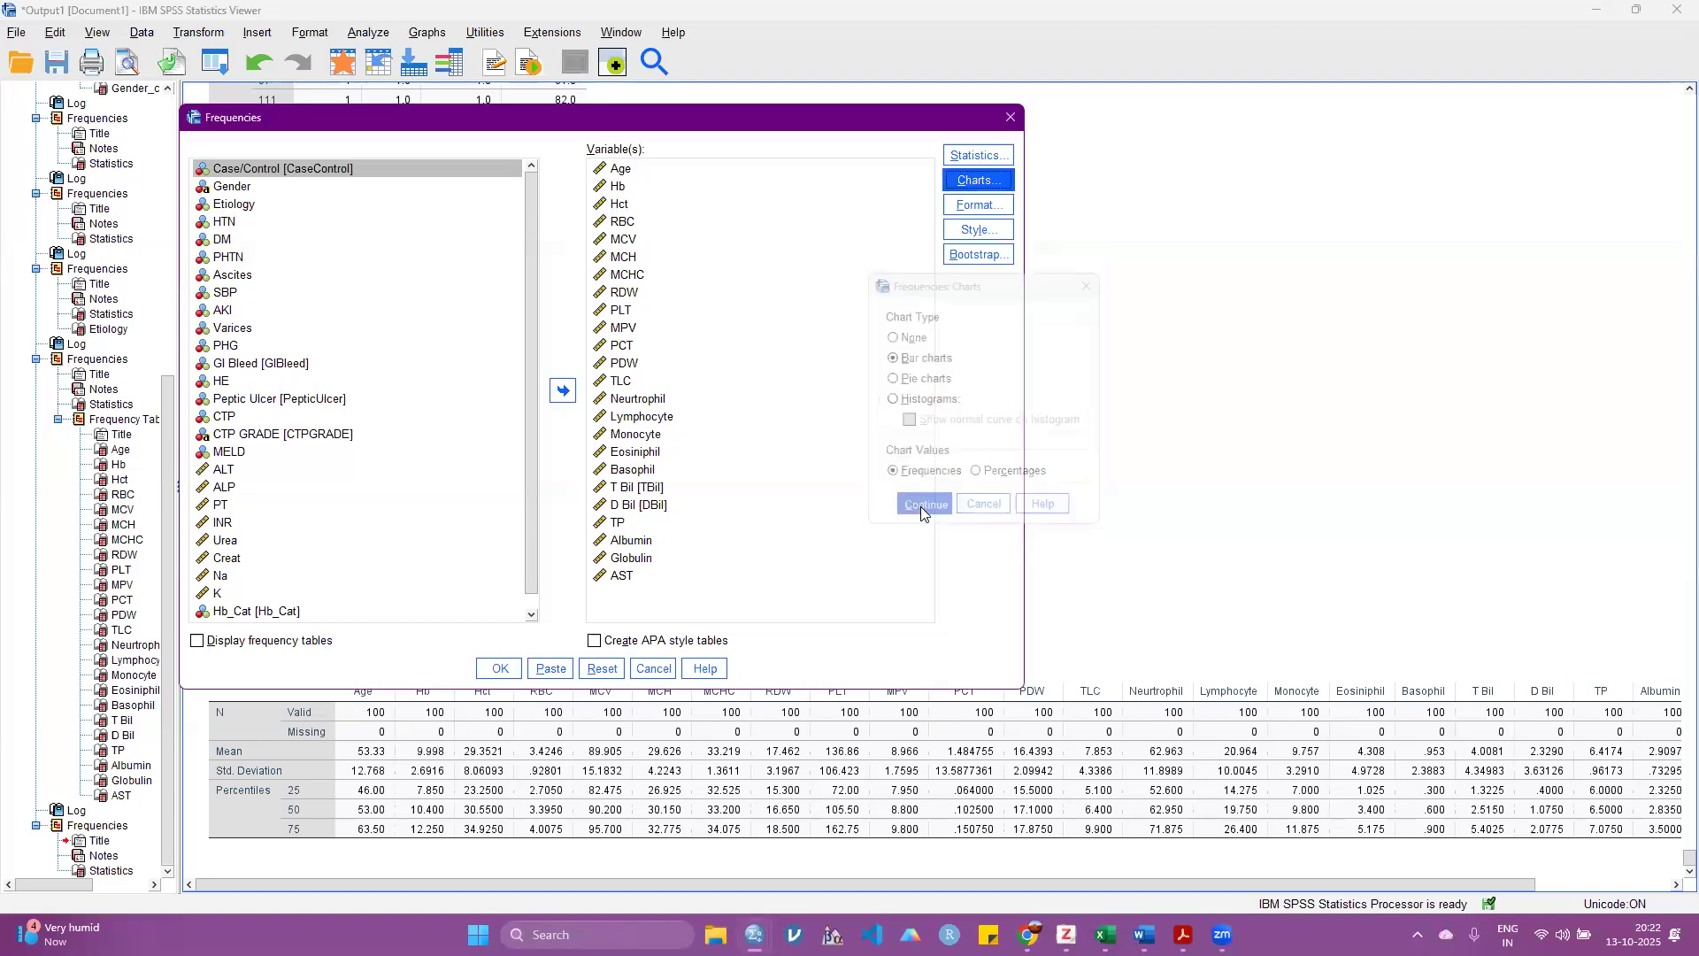
# Step: Replace all the analysed variables of the Frequencies analysis with only Hb, Hct and RBC
pyautogui.click(664, 563)
pyautogui.hotkey('ctrl', 'a')
pyautogui.moveTo(650, 542); pyautogui.dragTo(288, 506)
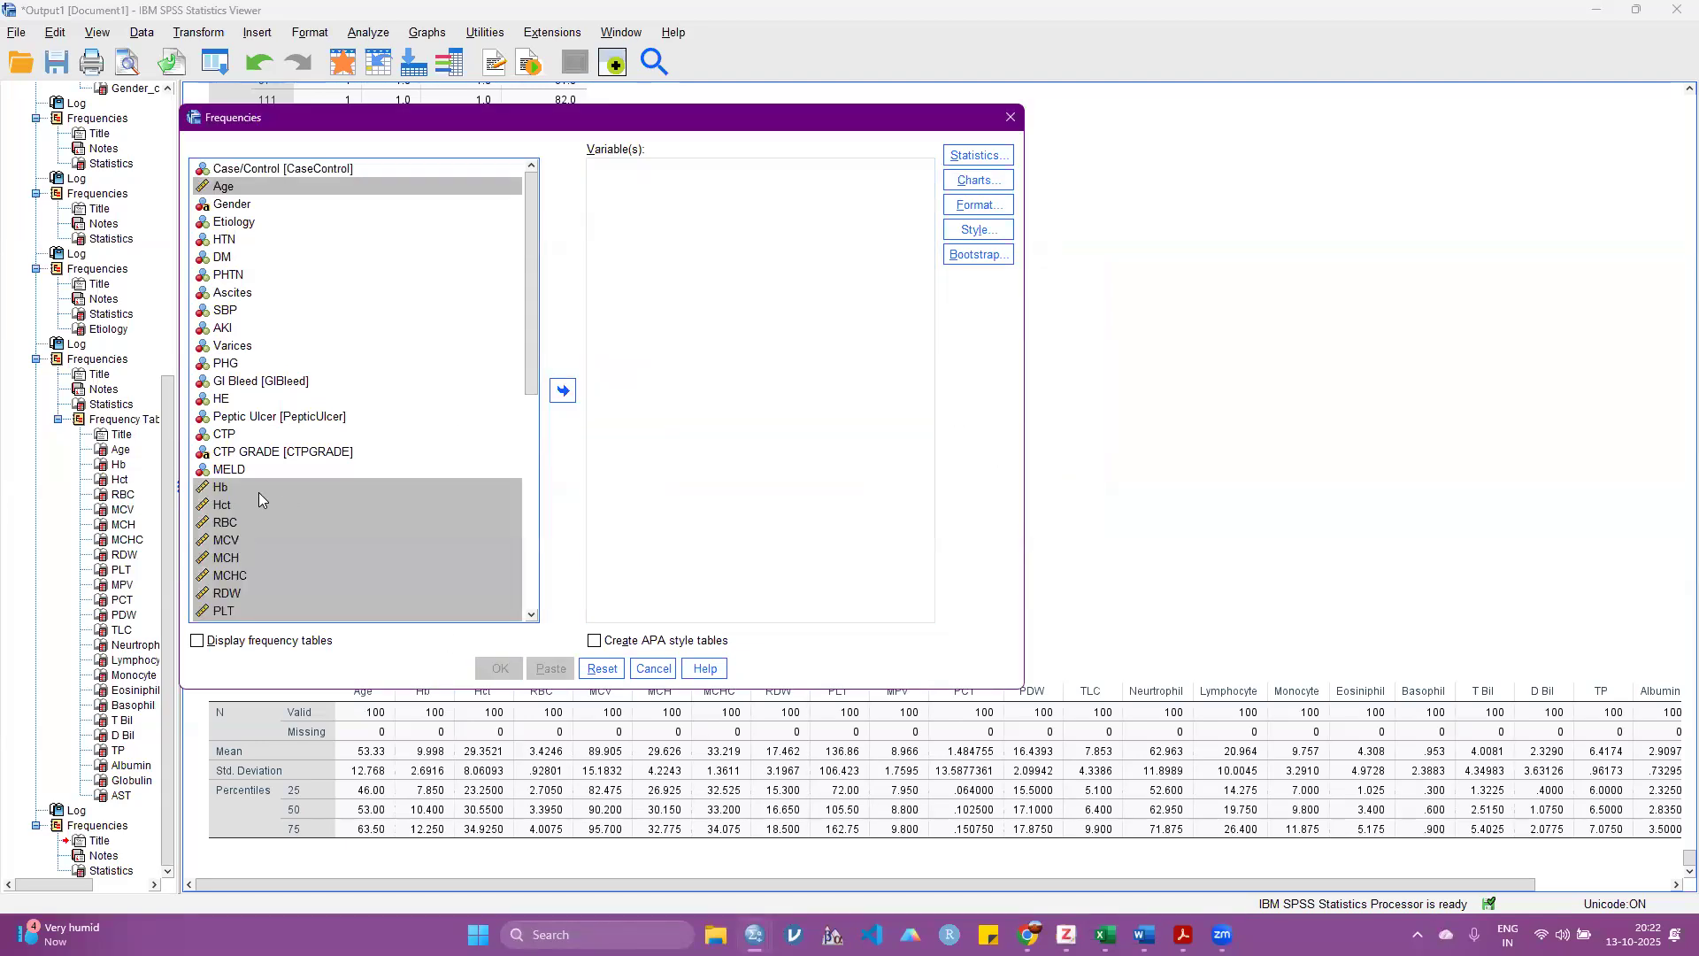
pyautogui.click(258, 489)
pyautogui.keyDown('shift'); pyautogui.click(232, 522); pyautogui.keyUp('shift')
pyautogui.click(563, 390)
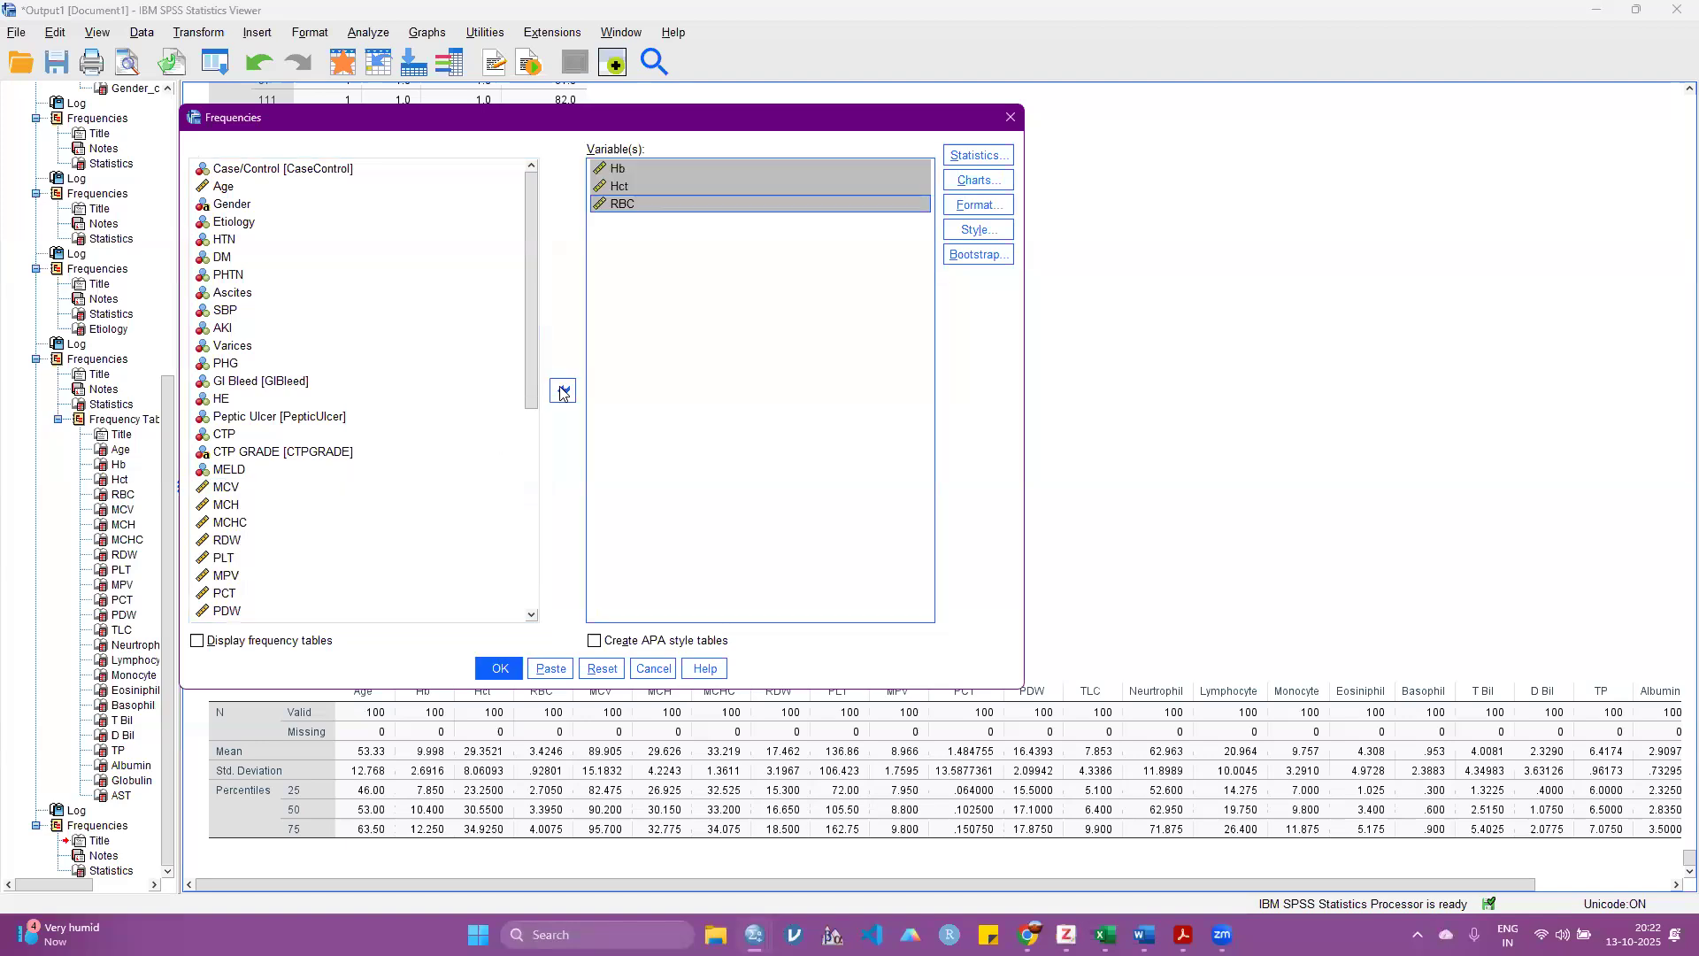
# Step: Produce the bar charts for Hb, Hct and RBC, and reopen the Frequencies analysis to empty its variable list
pyautogui.press('Return')
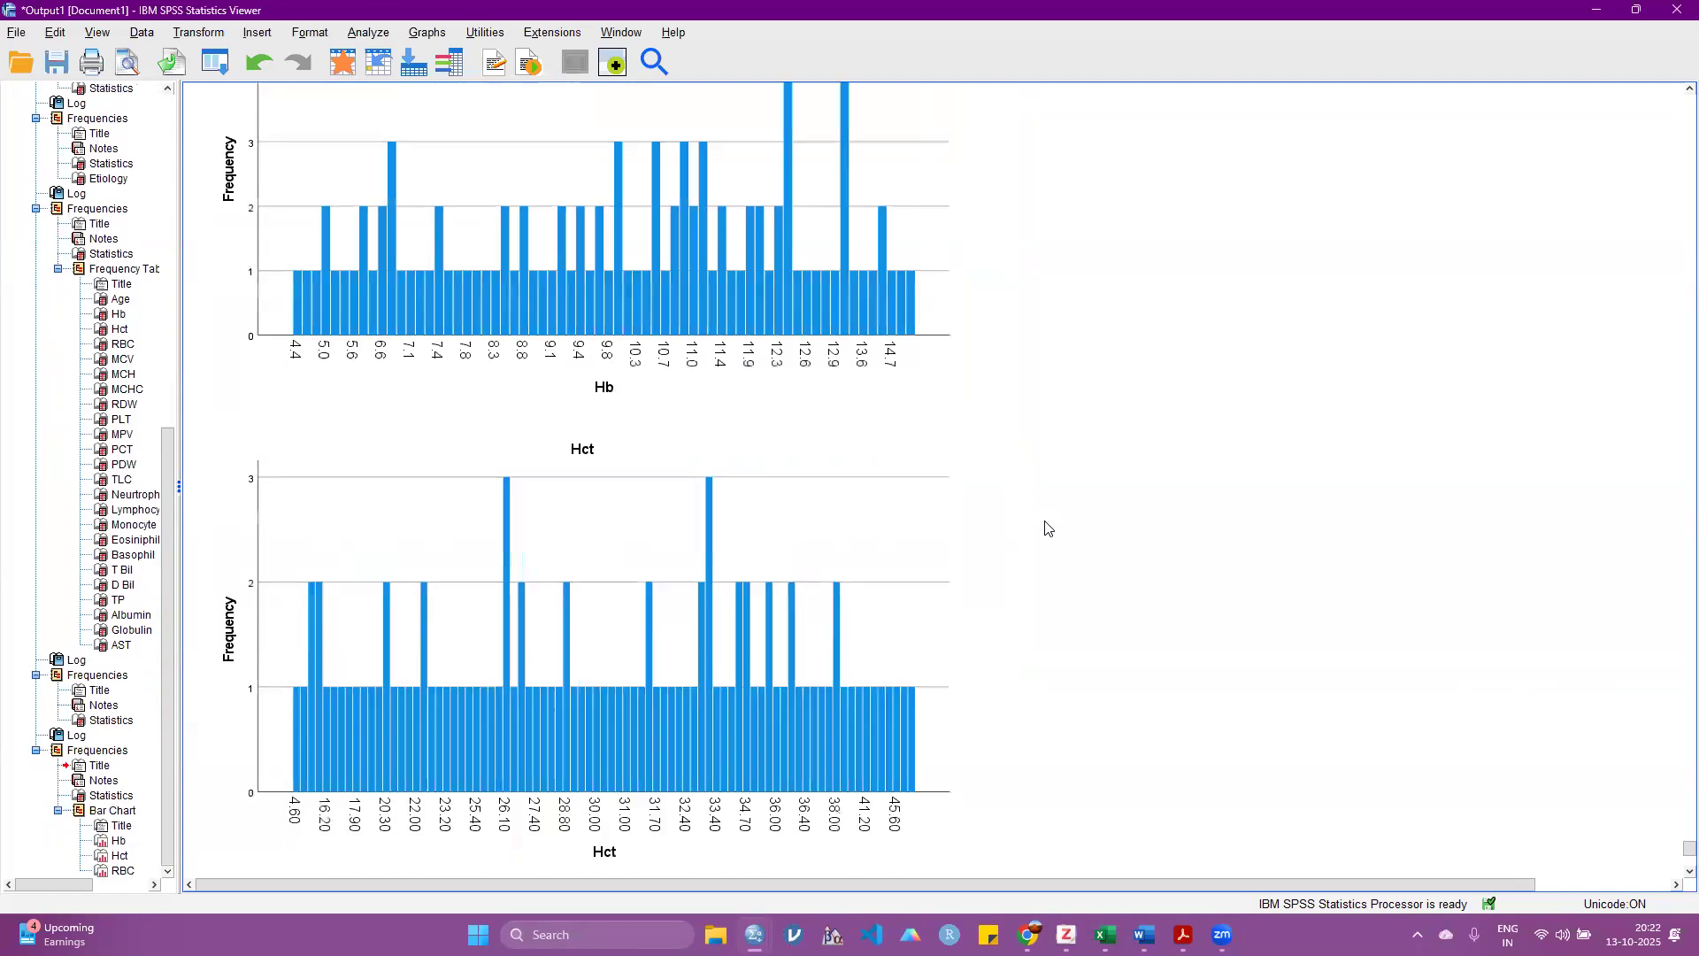
pyautogui.hotkey('alt', 'a')
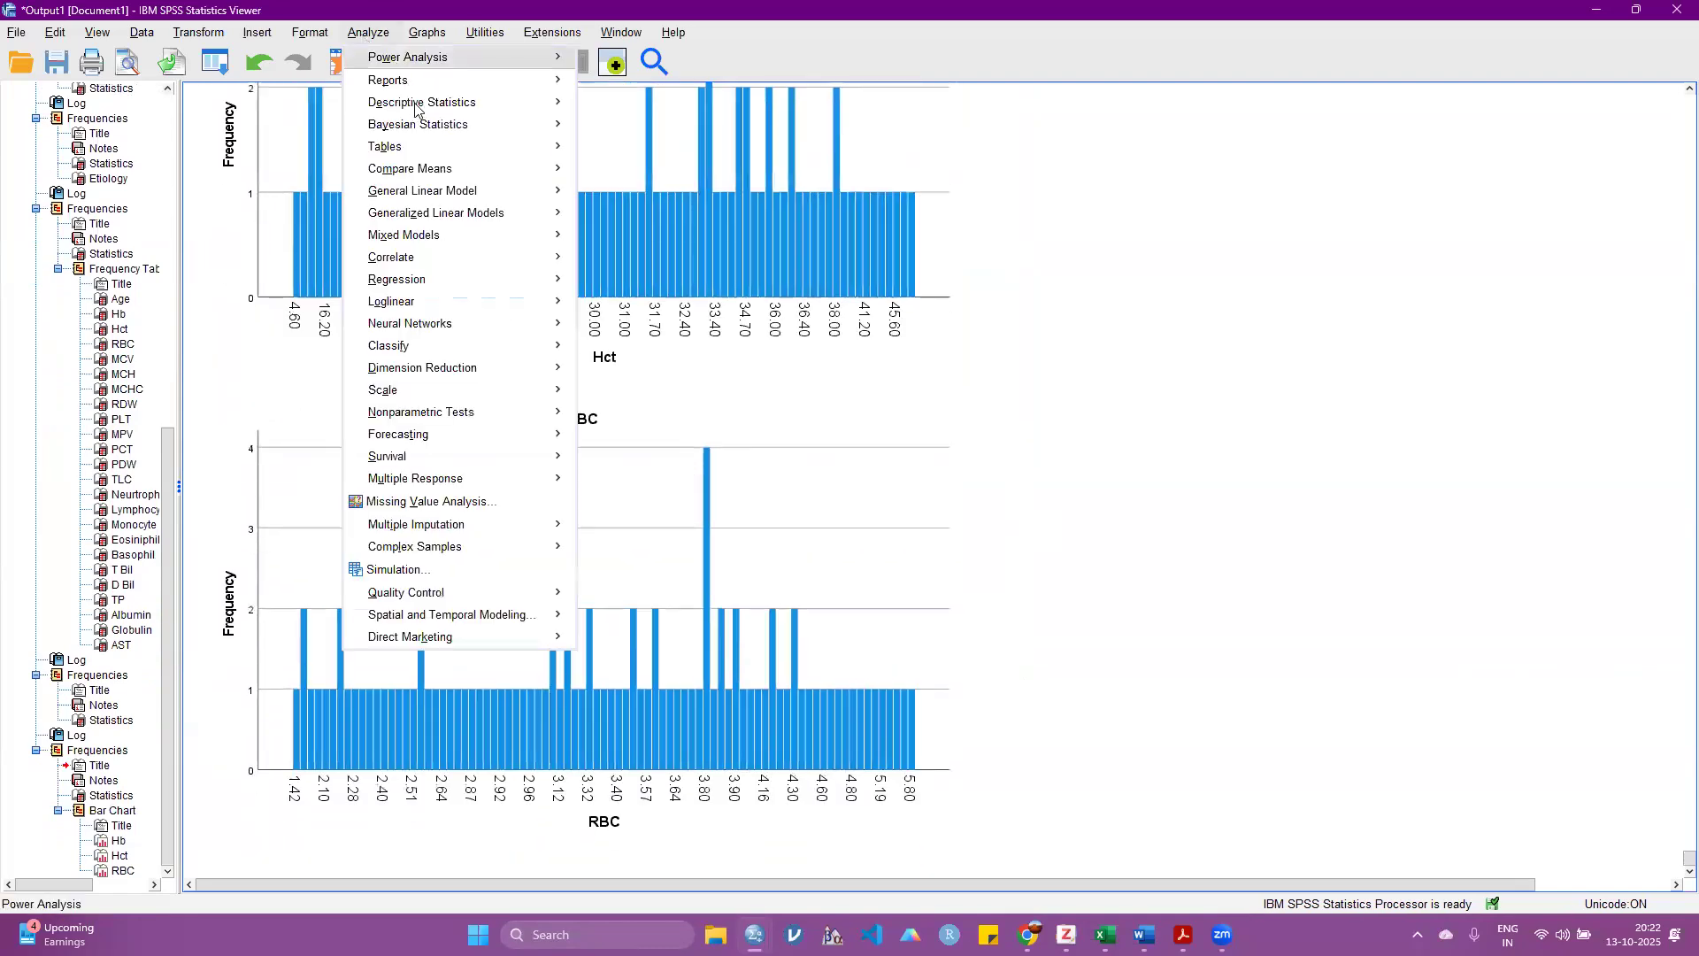
pyautogui.moveTo(416, 103)
pyautogui.click(624, 104)
pyautogui.click(624, 203)
pyautogui.keyDown('shift'); pyautogui.click(624, 168); pyautogui.keyUp('shift')
pyautogui.click(558, 391)
# Step: Add Ascites, SBP and AKI to the Frequencies analysis and run it to produce their bar charts
pyautogui.keyDown('ctrl'); pyautogui.click(226, 327); pyautogui.keyUp('ctrl')
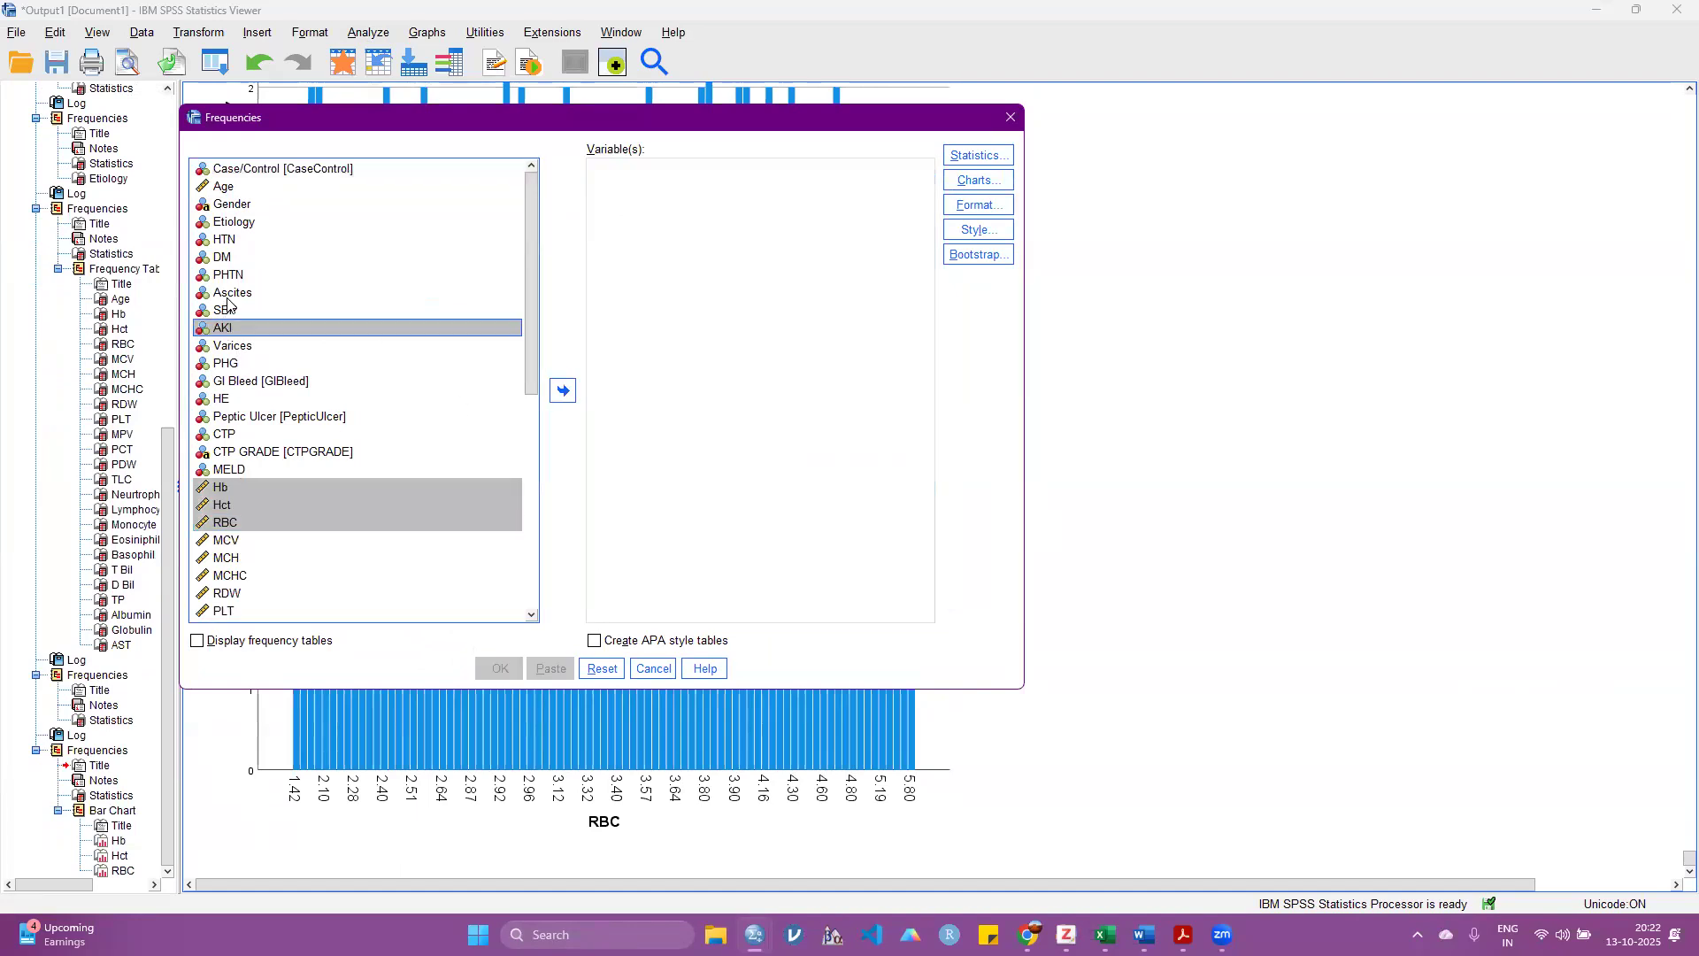
pyautogui.keyDown('ctrl'); pyautogui.click(227, 306); pyautogui.keyUp('ctrl')
pyautogui.keyDown('ctrl'); pyautogui.click(228, 293); pyautogui.keyUp('ctrl')
pyautogui.click(420, 412)
pyautogui.click(231, 308)
pyautogui.keyDown('ctrl'); pyautogui.click(233, 296); pyautogui.keyUp('ctrl')
pyautogui.keyDown('ctrl'); pyautogui.click(230, 316); pyautogui.keyUp('ctrl')
pyautogui.keyDown('ctrl'); pyautogui.click(210, 309); pyautogui.keyUp('ctrl')
pyautogui.hotkey('shift', 'Down')
pyautogui.click(563, 390)
pyautogui.click(500, 668)
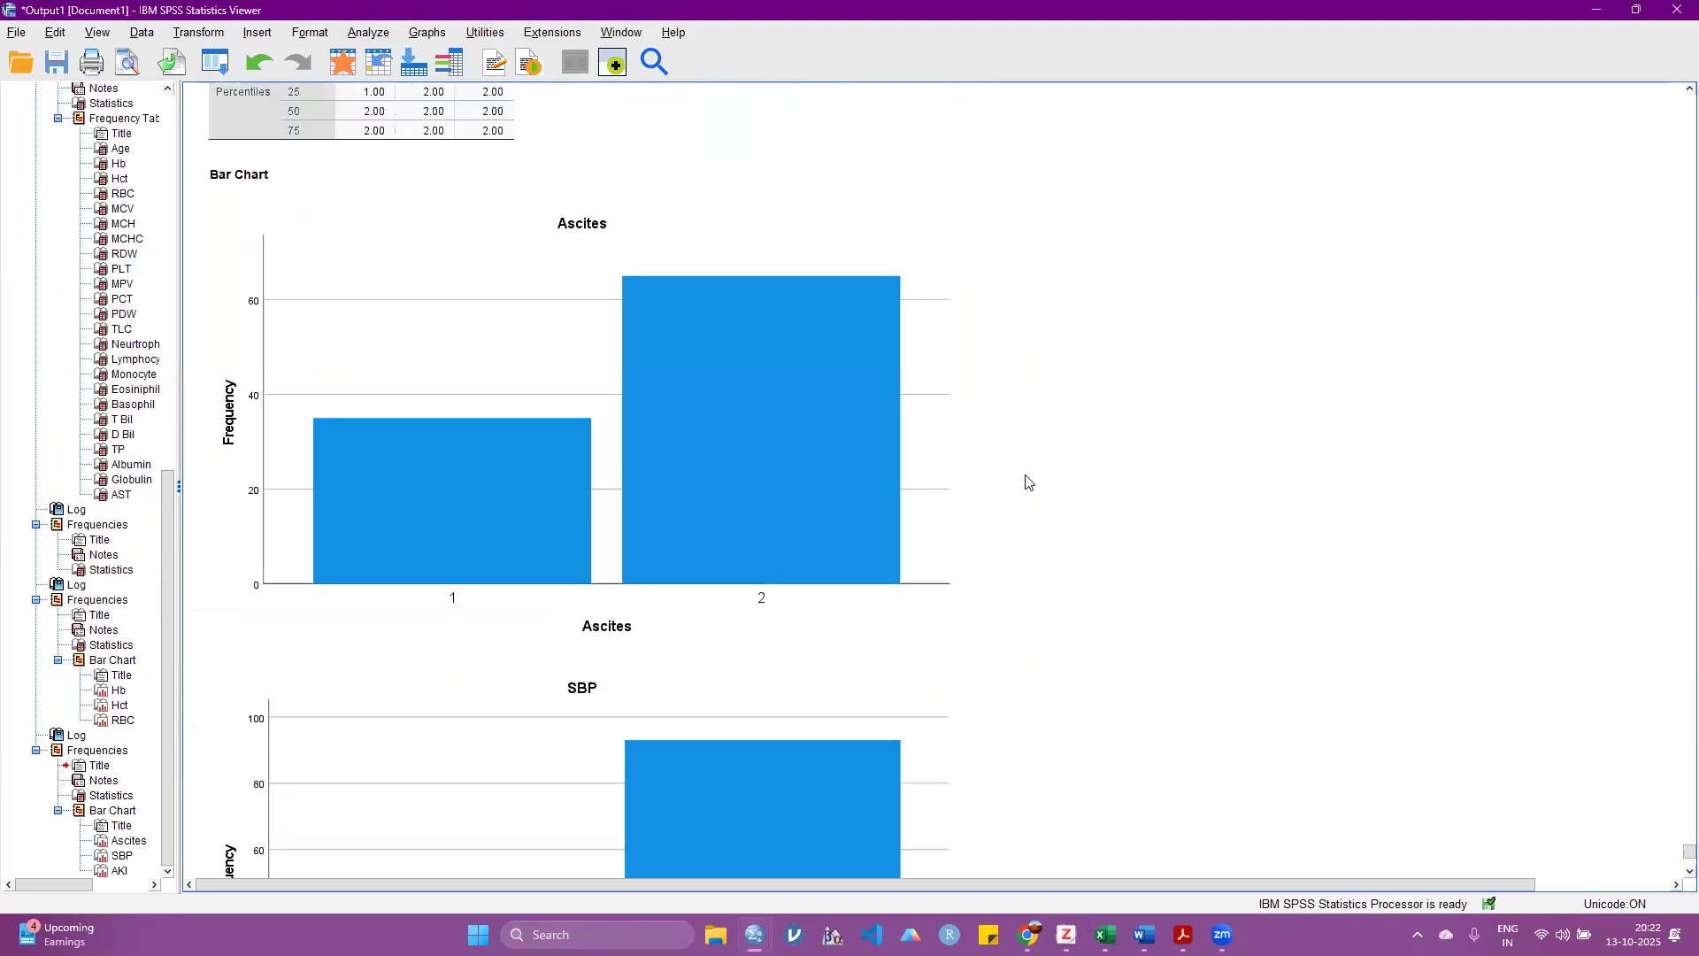
# Step: Examine the category bars in the Ascites and SBP bar charts
pyautogui.scroll(-2, 1025, 474)
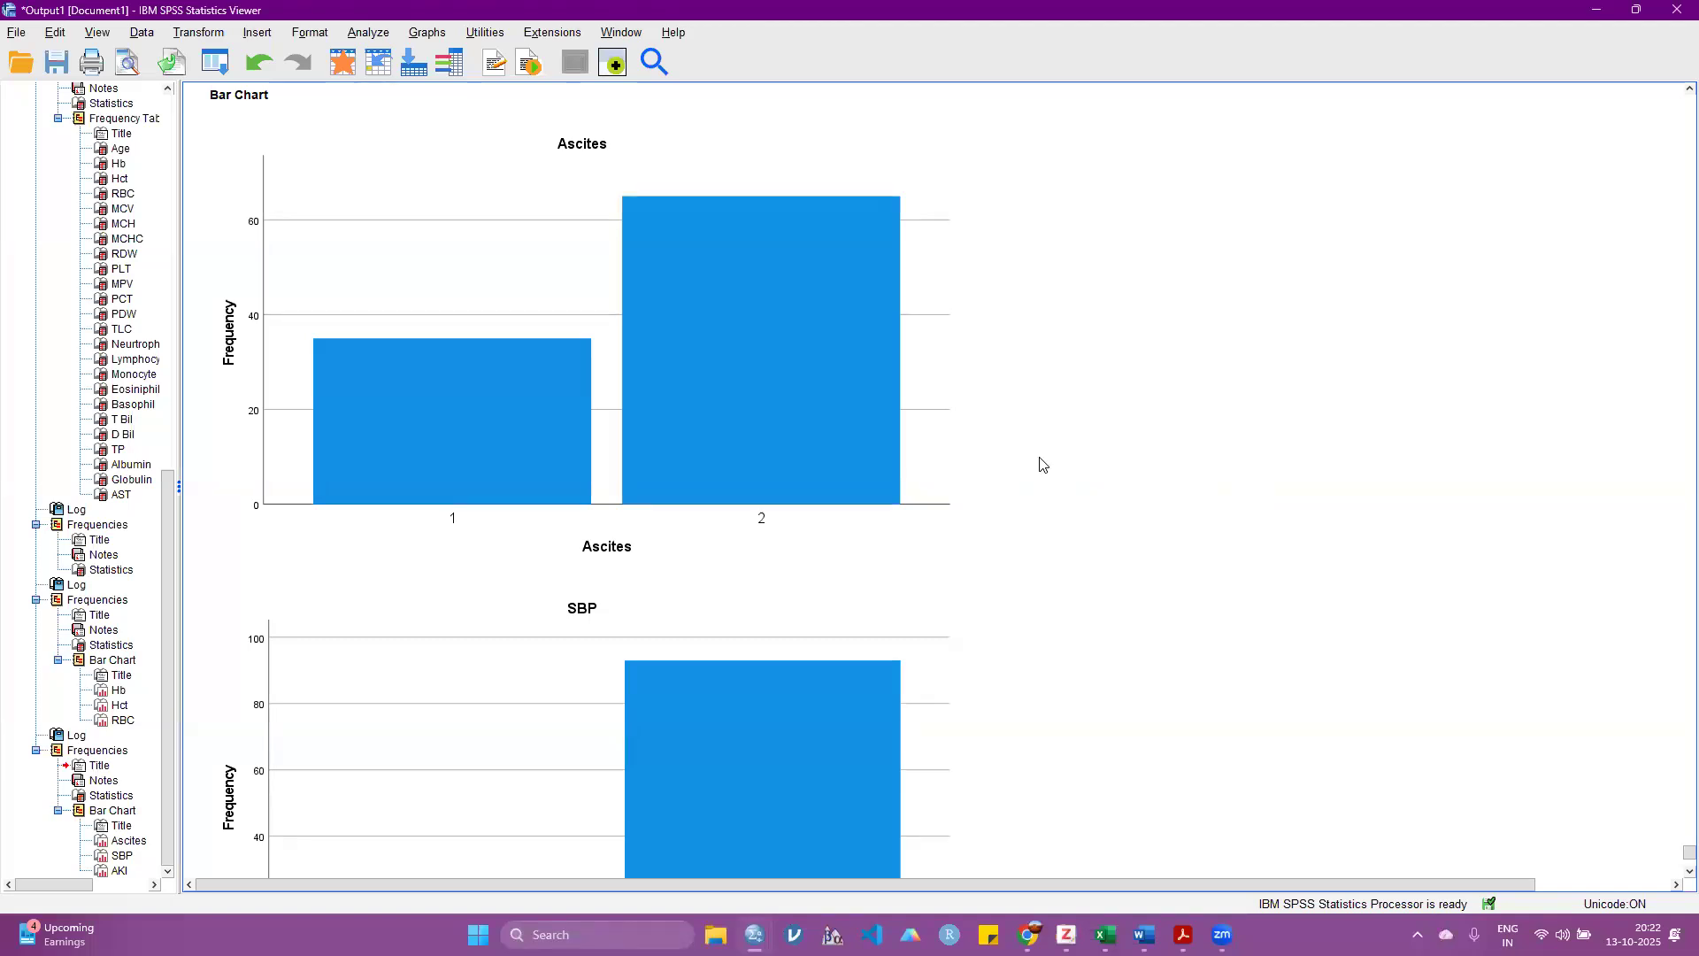
pyautogui.click(552, 480)
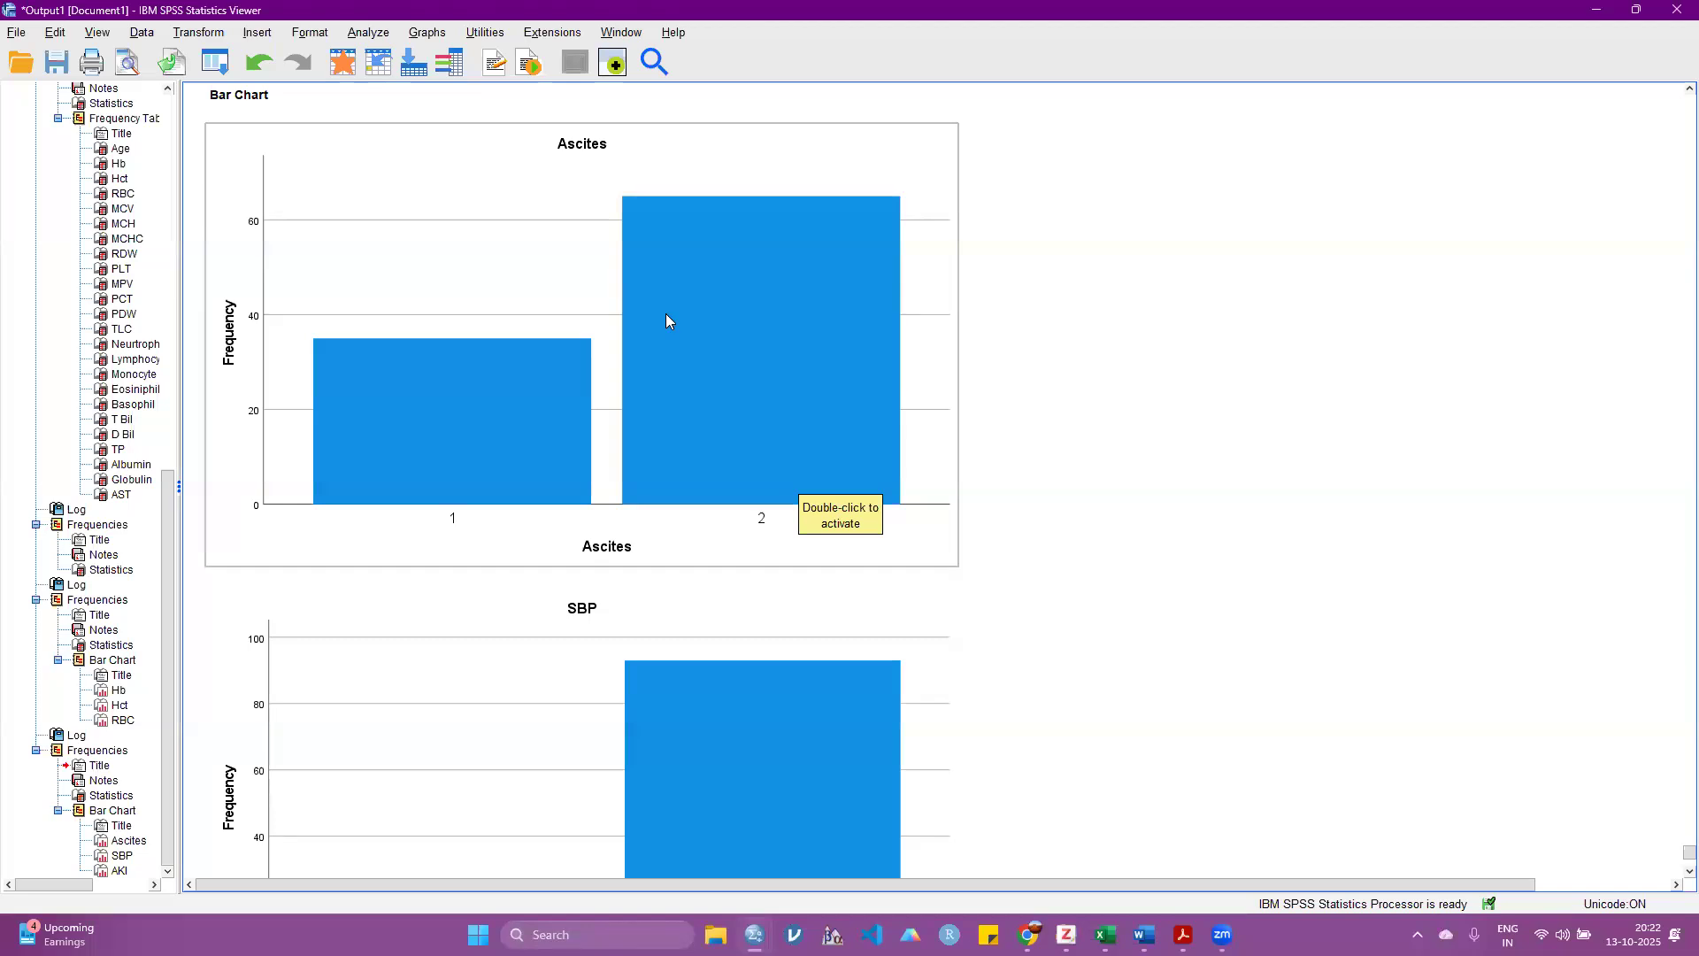
pyautogui.click(990, 785)
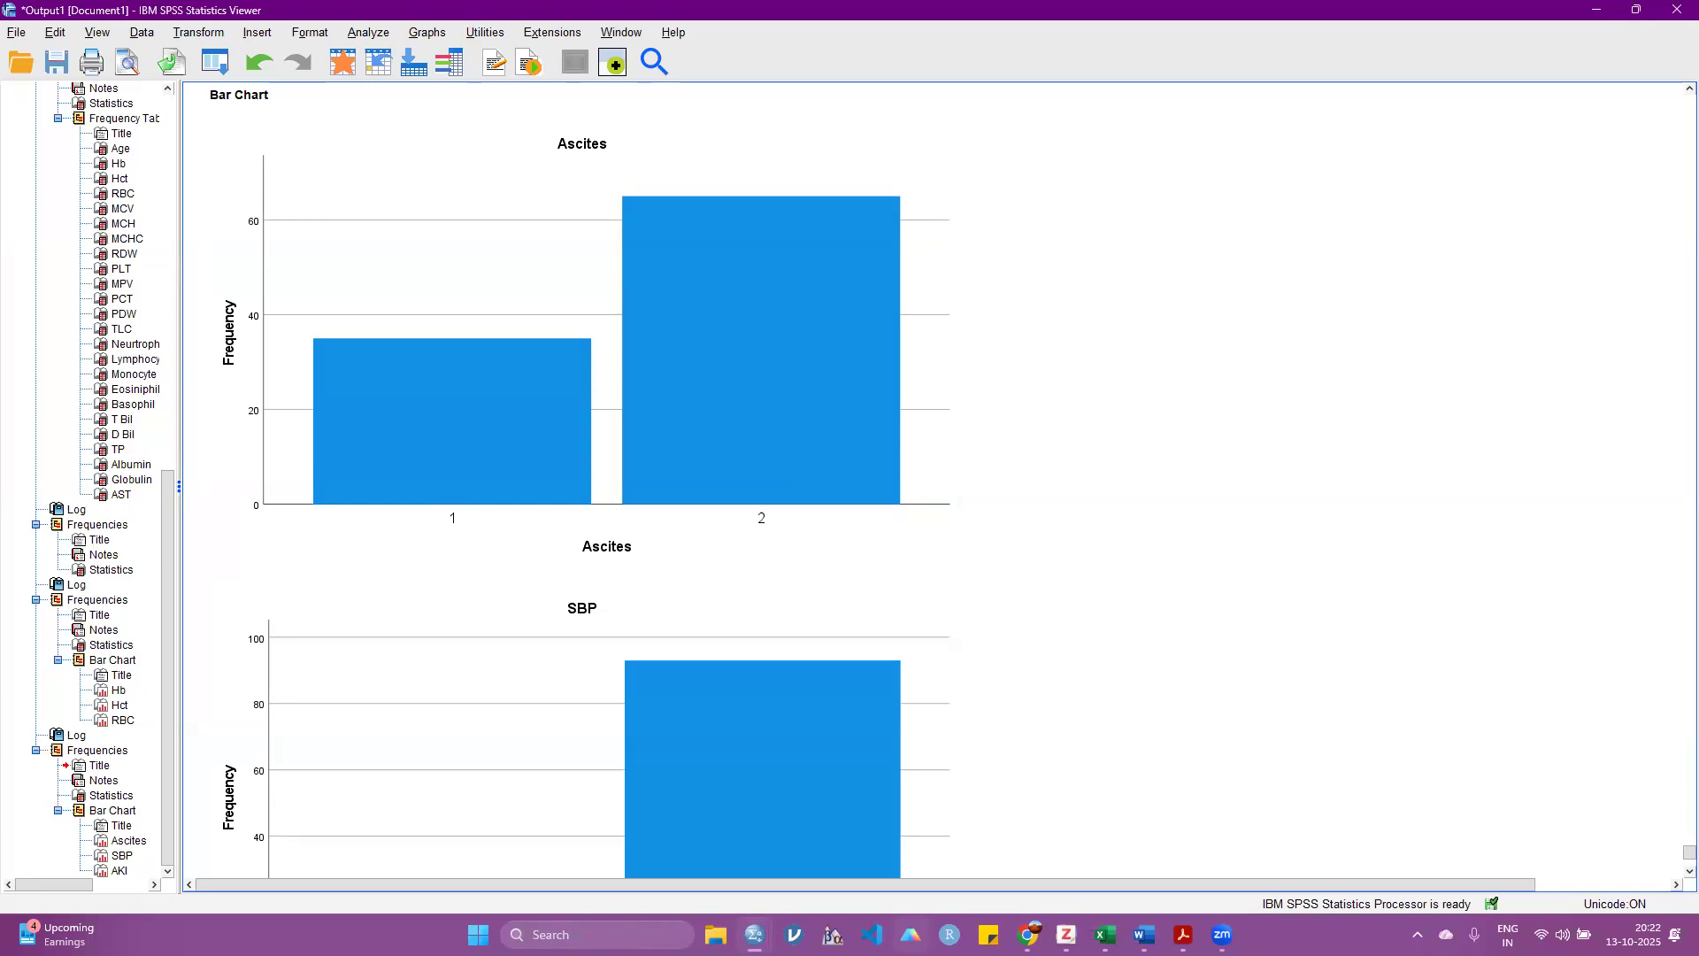
pyautogui.click(778, 474)
# Step: Open the Chart Builder, browse its Bar, Area, Pie/Polar and Scatter/Dot chart galleries, and close it without building a chart
pyautogui.click(430, 33)
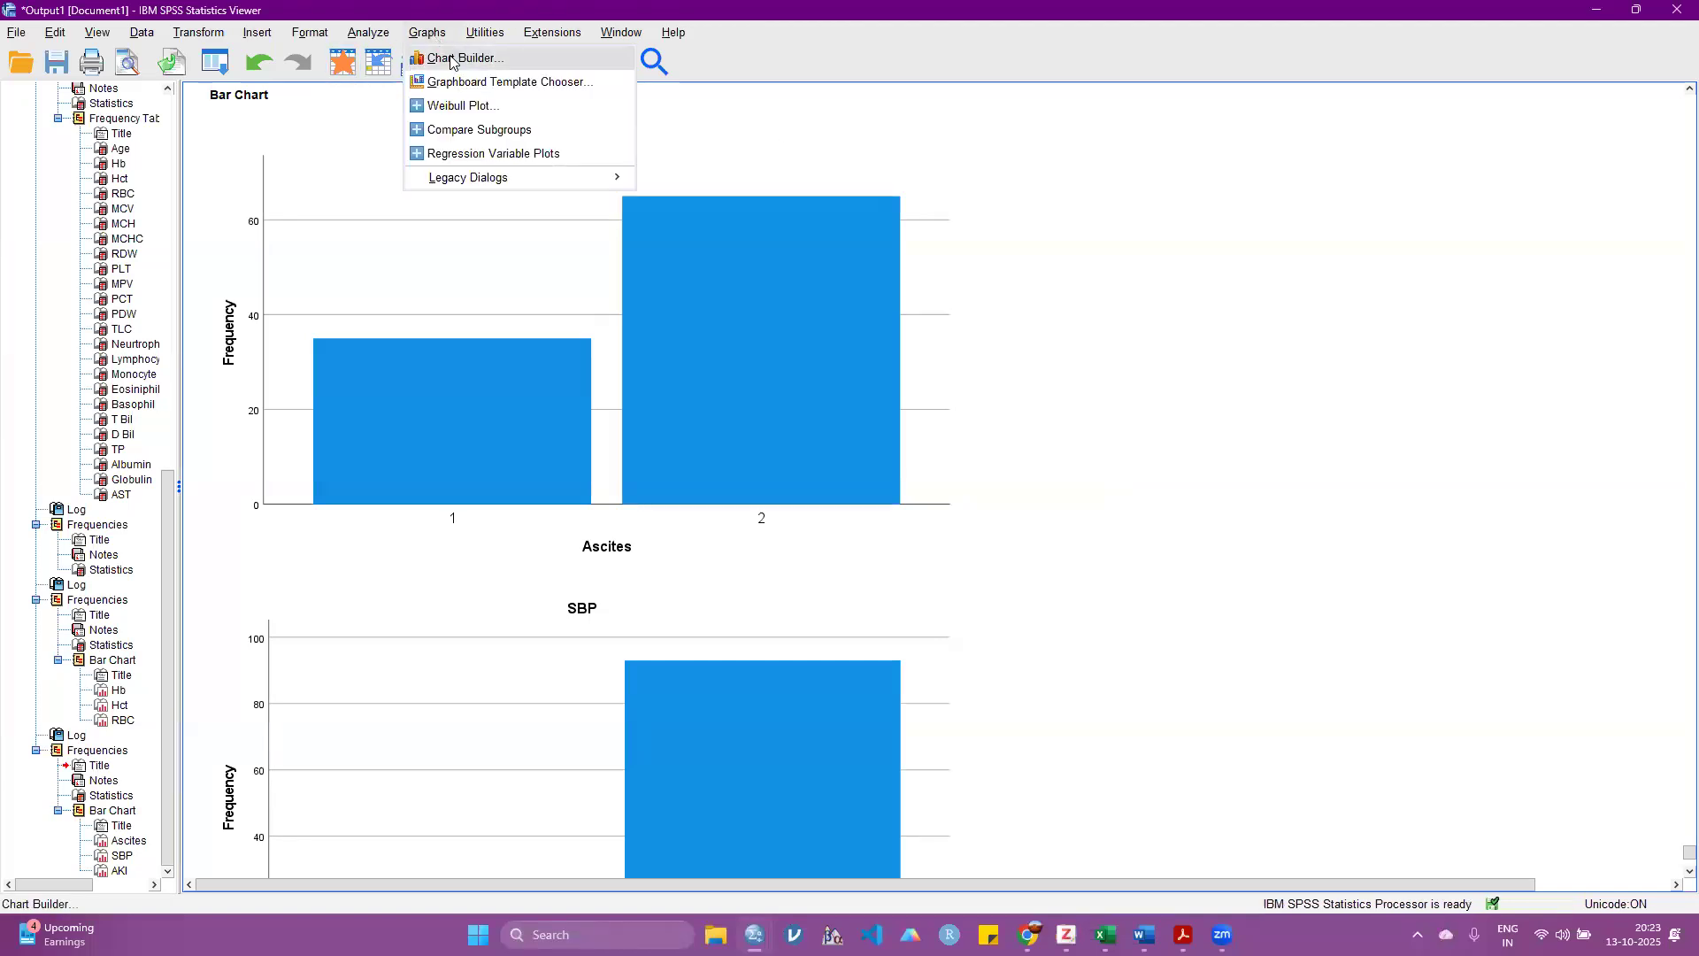
pyautogui.click(468, 57)
pyautogui.click(770, 560)
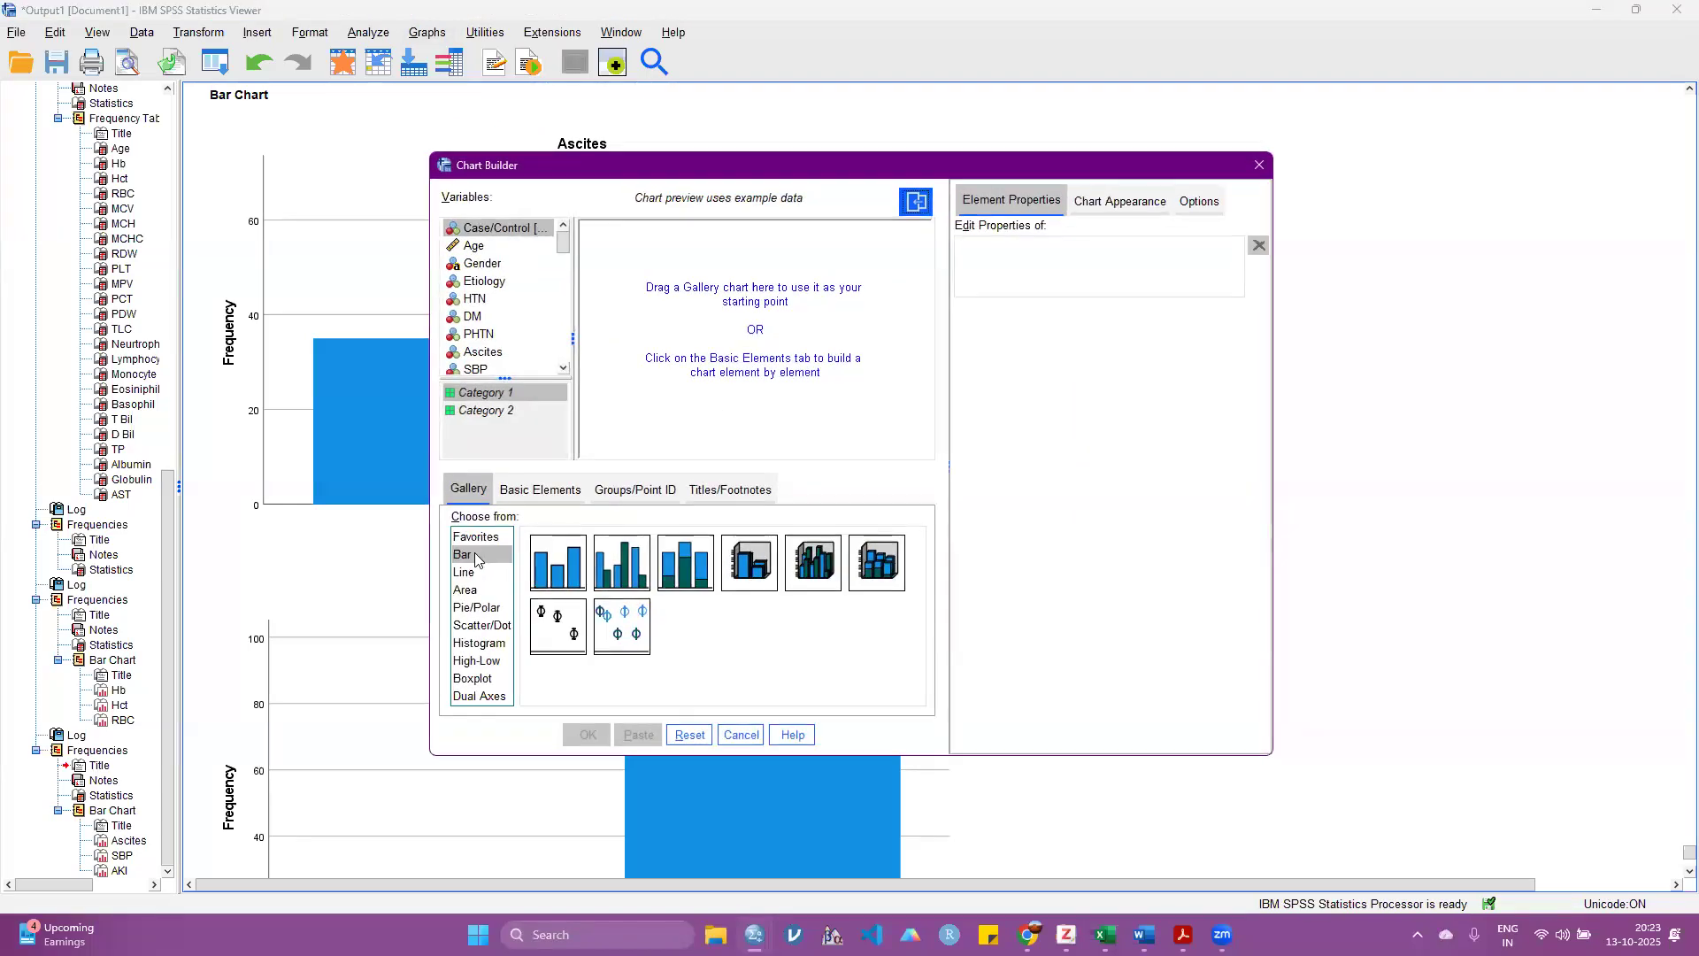
pyautogui.click(476, 590)
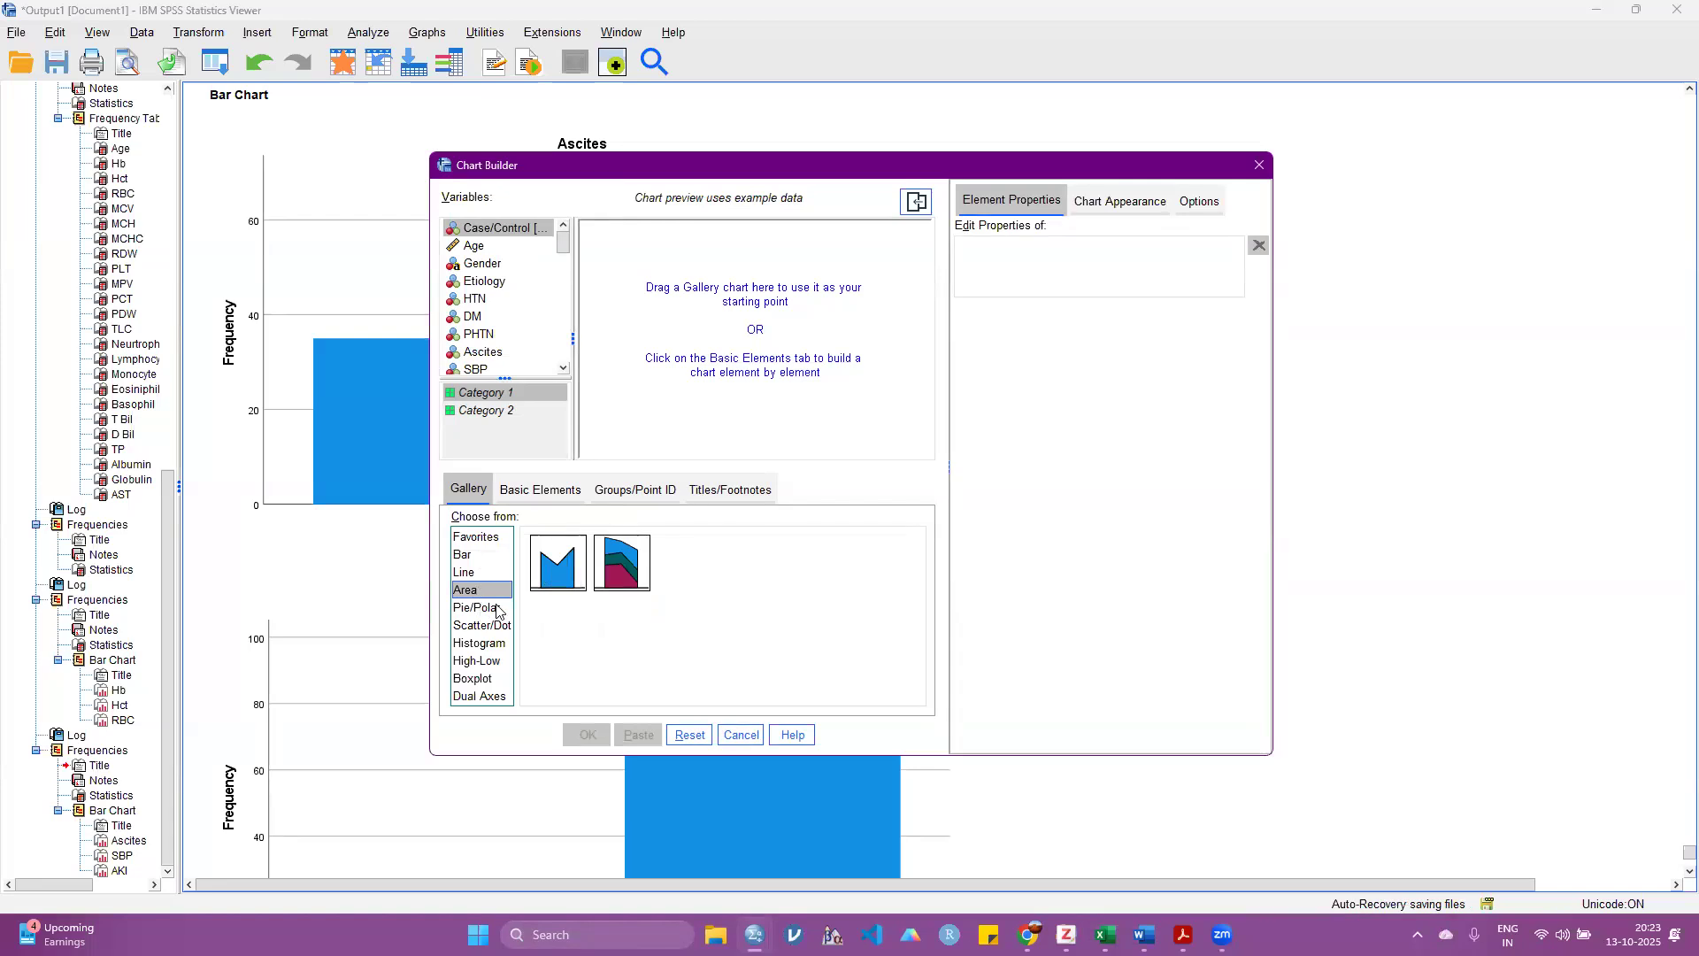
pyautogui.click(498, 609)
pyautogui.click(482, 625)
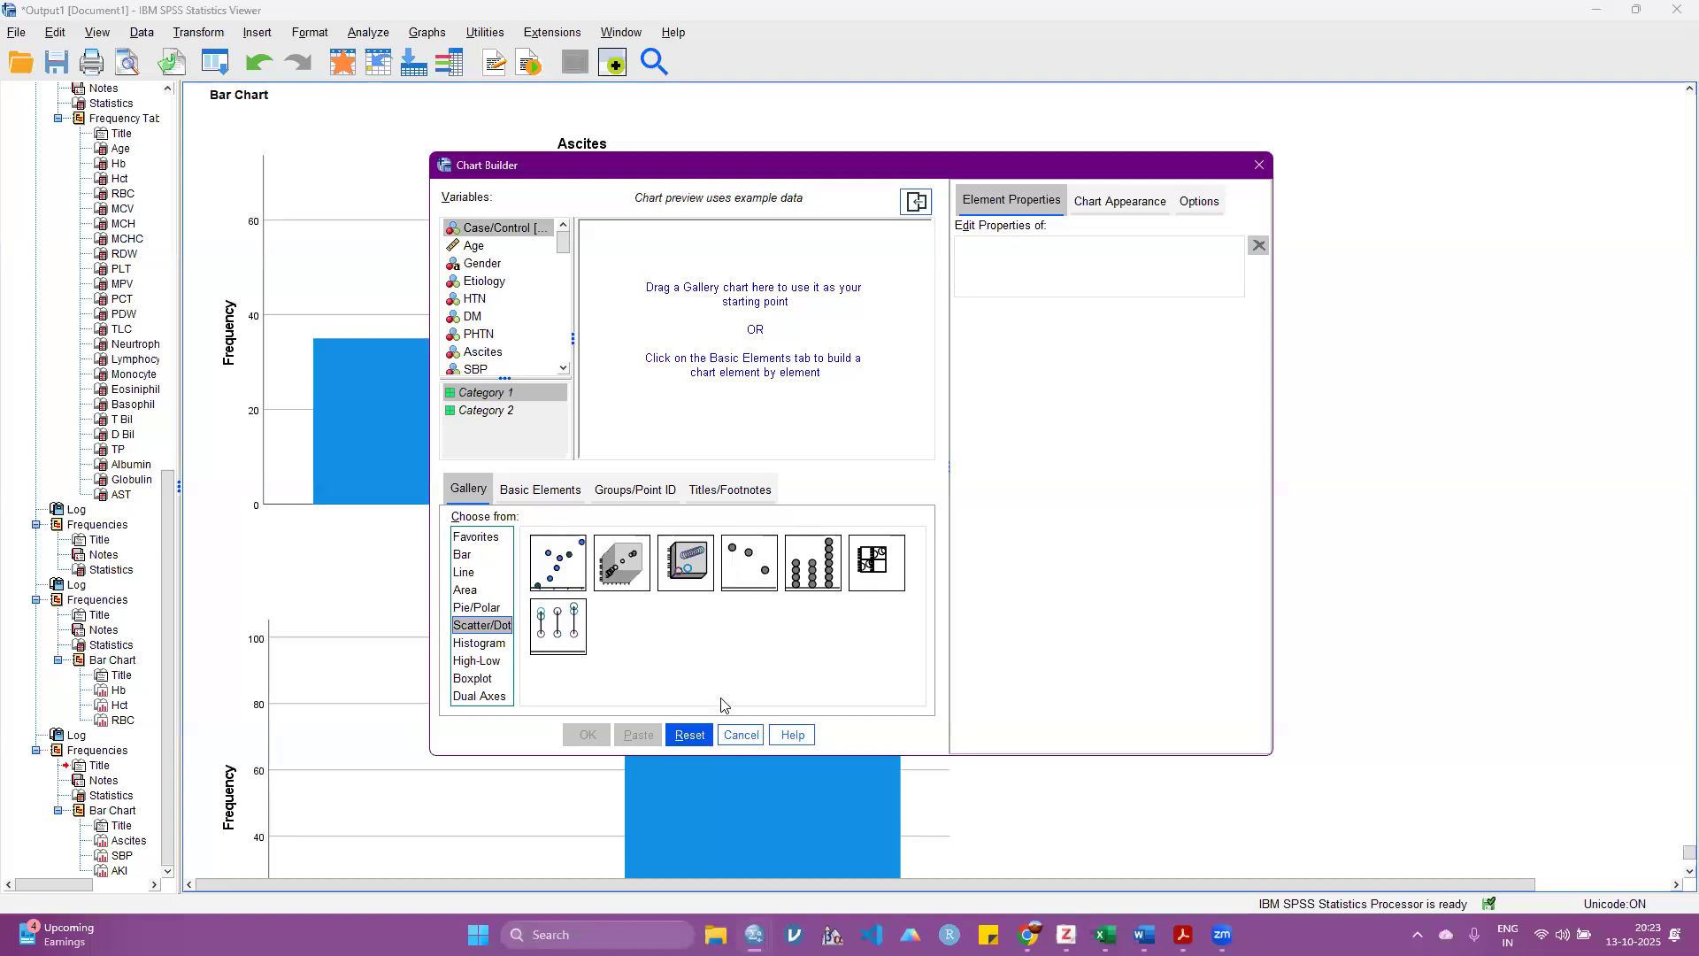
pyautogui.click(1256, 165)
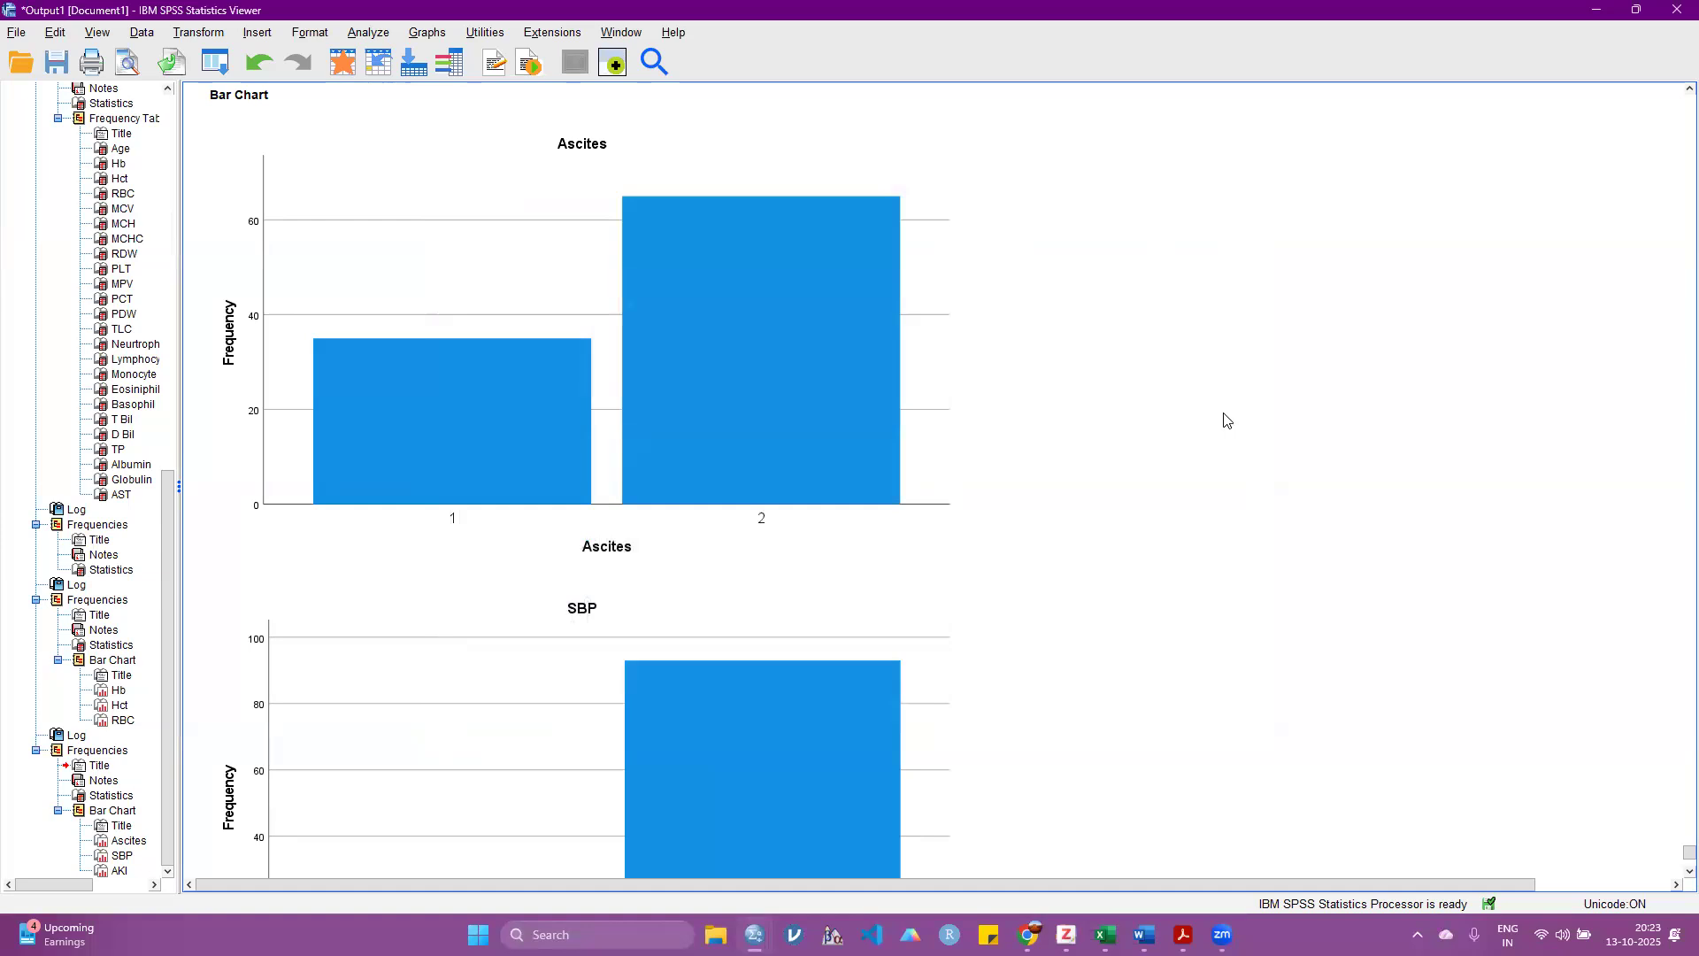
# Step: Compare the Hct and RBC bar charts with those of SBP and AKI, and look over the available Descriptive Statistics analyses
pyautogui.scroll(15, 1226, 419)
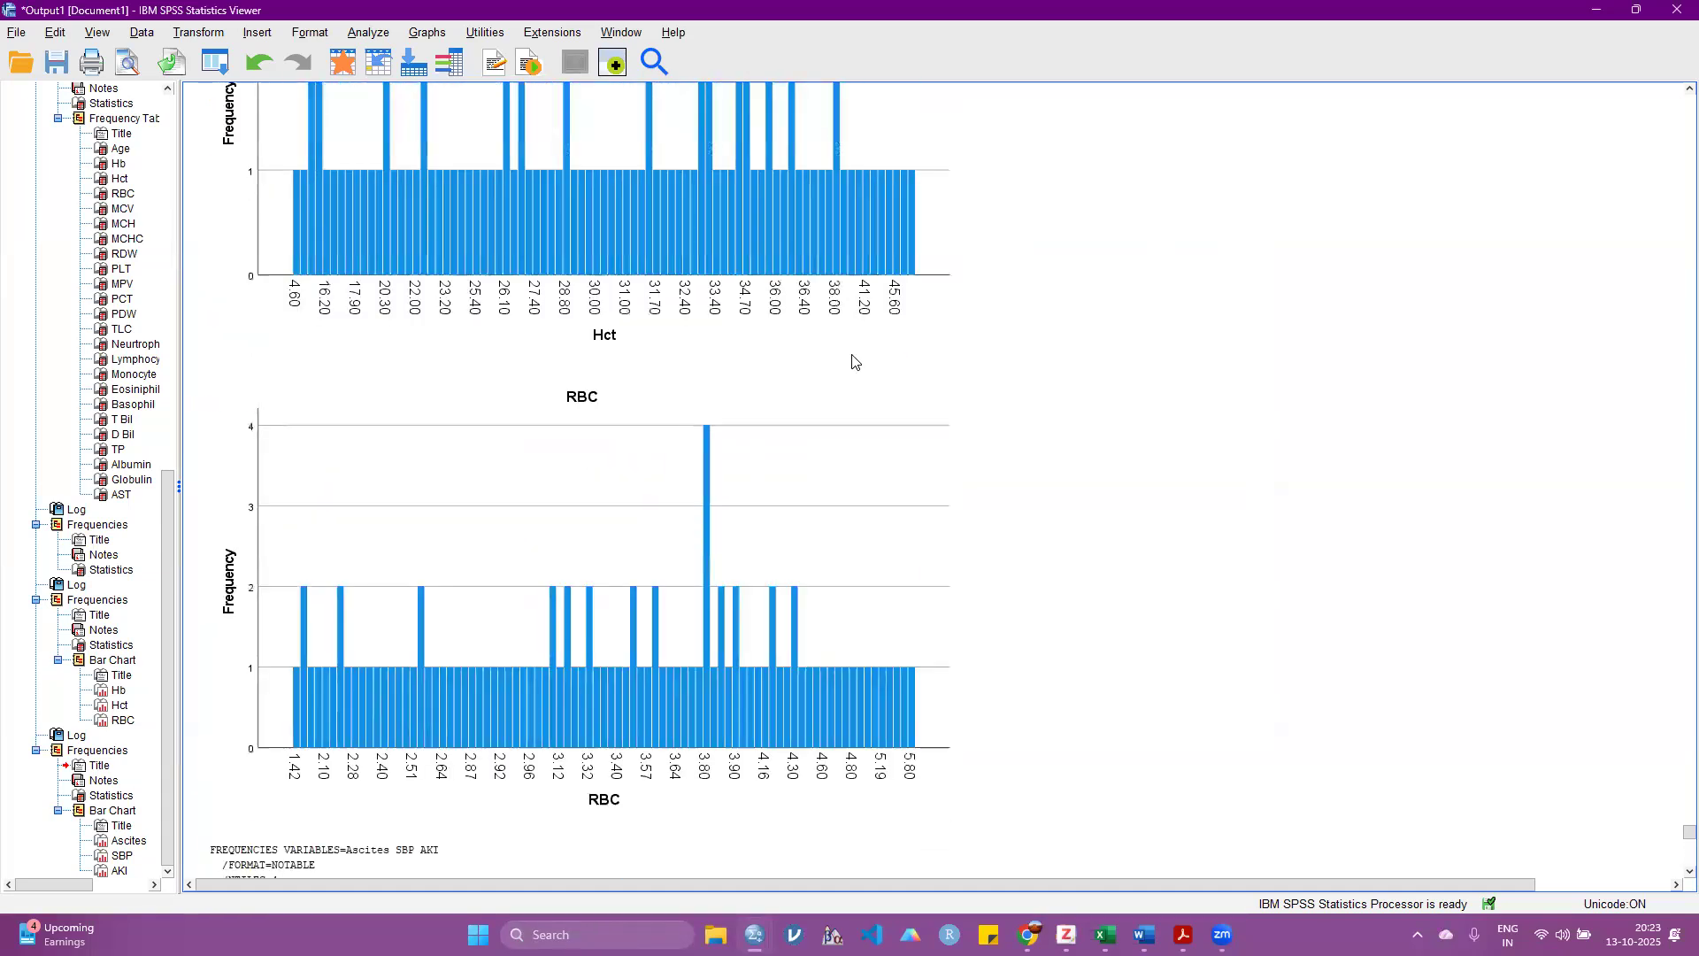
pyautogui.scroll(-18, 1036, 495)
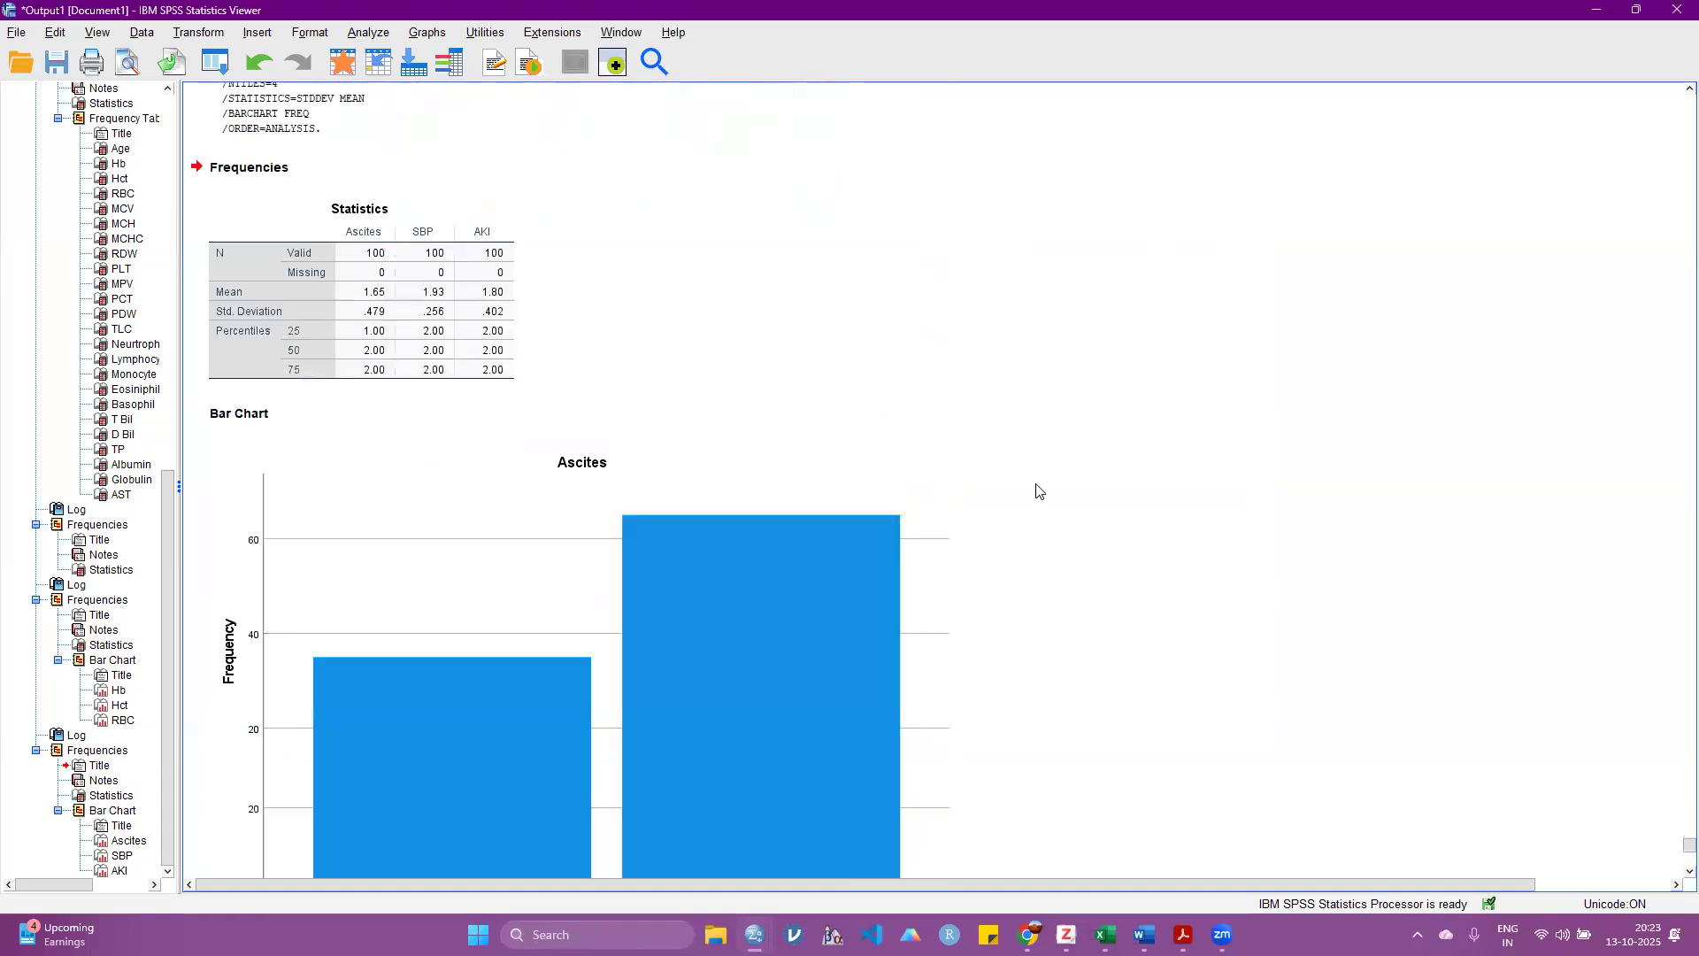
pyautogui.click(360, 35)
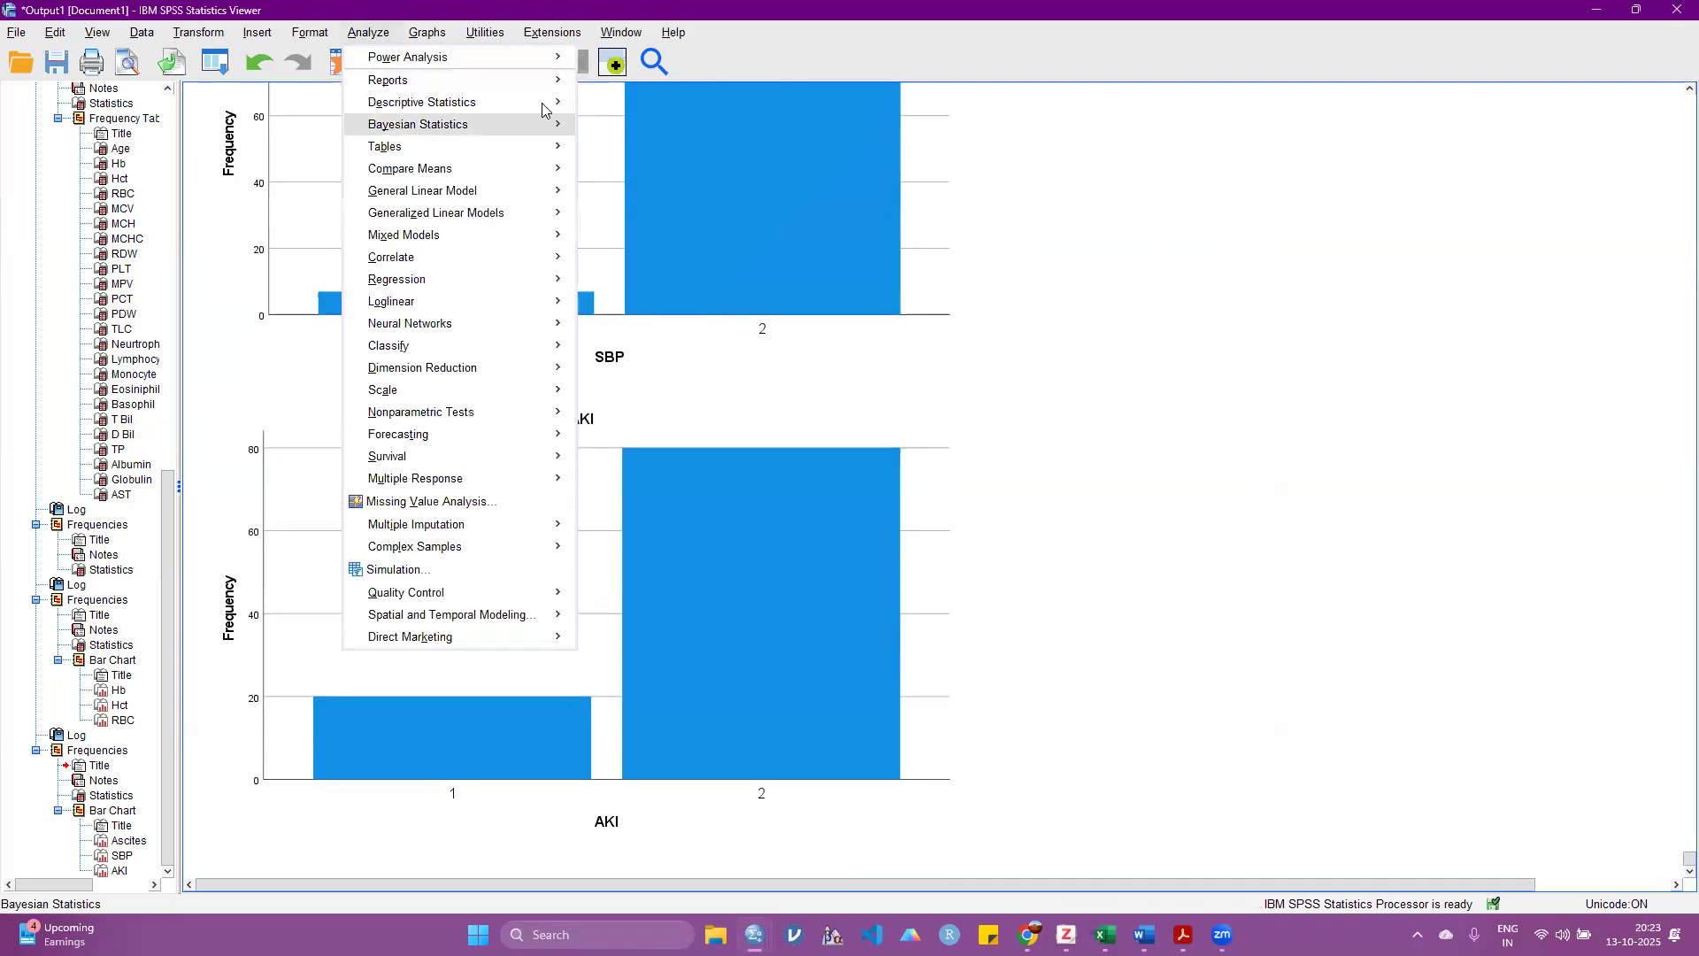
pyautogui.moveTo(542, 110)
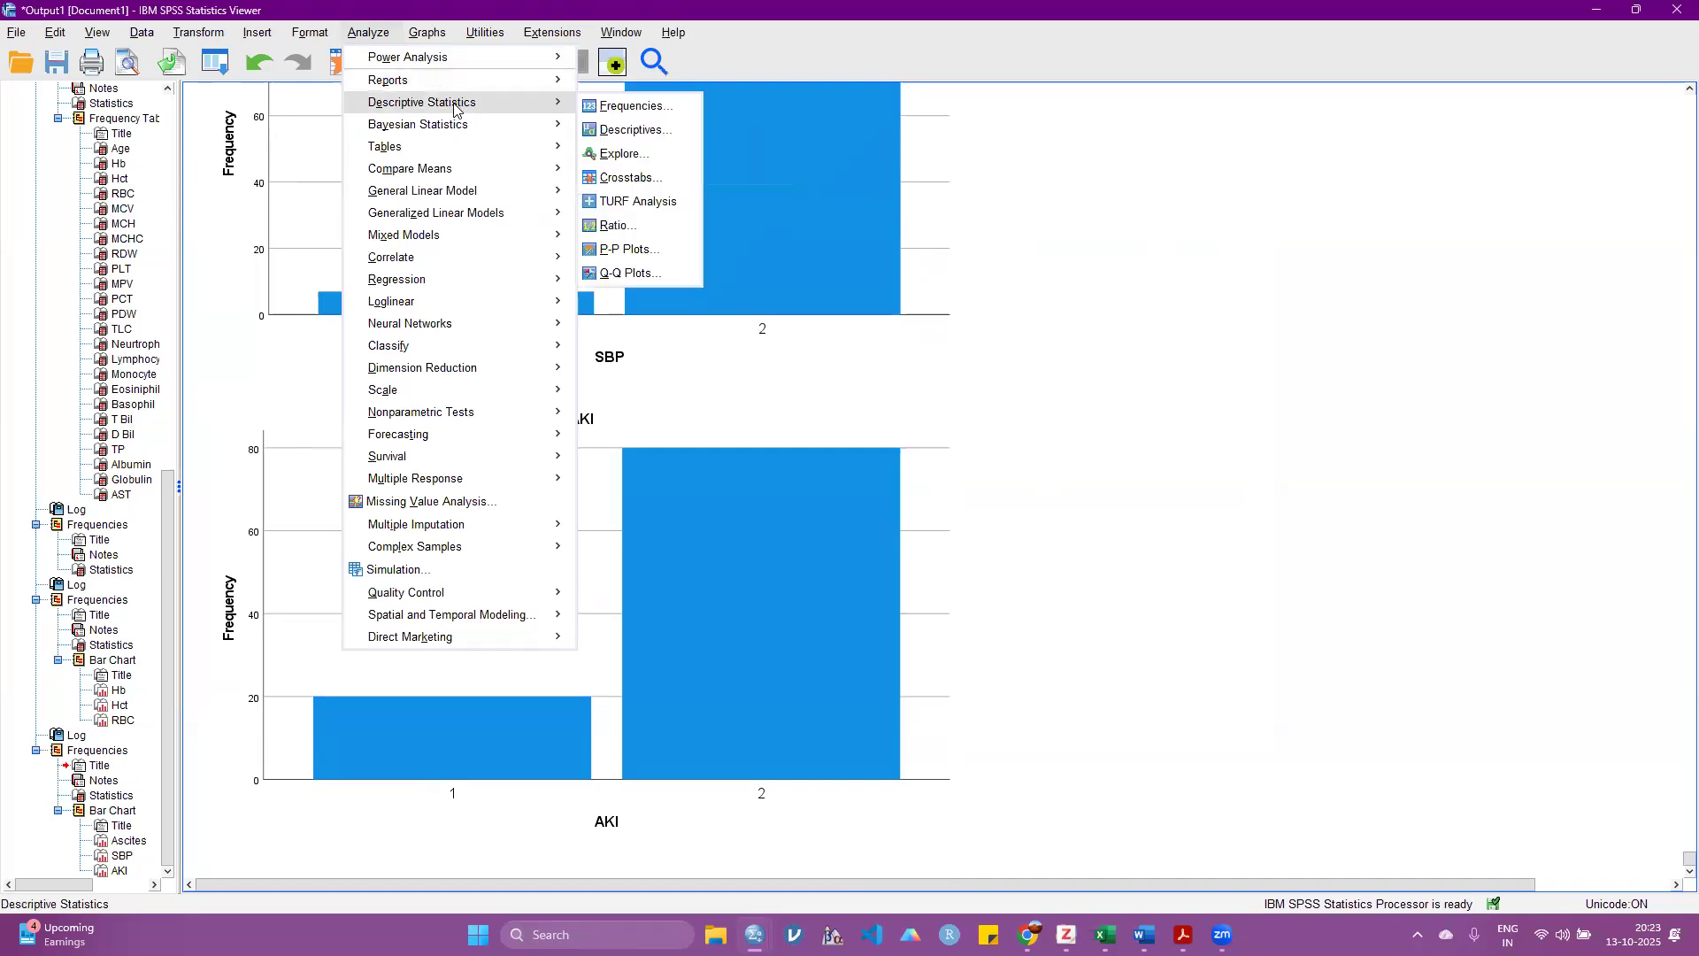
pyautogui.moveTo(454, 175)
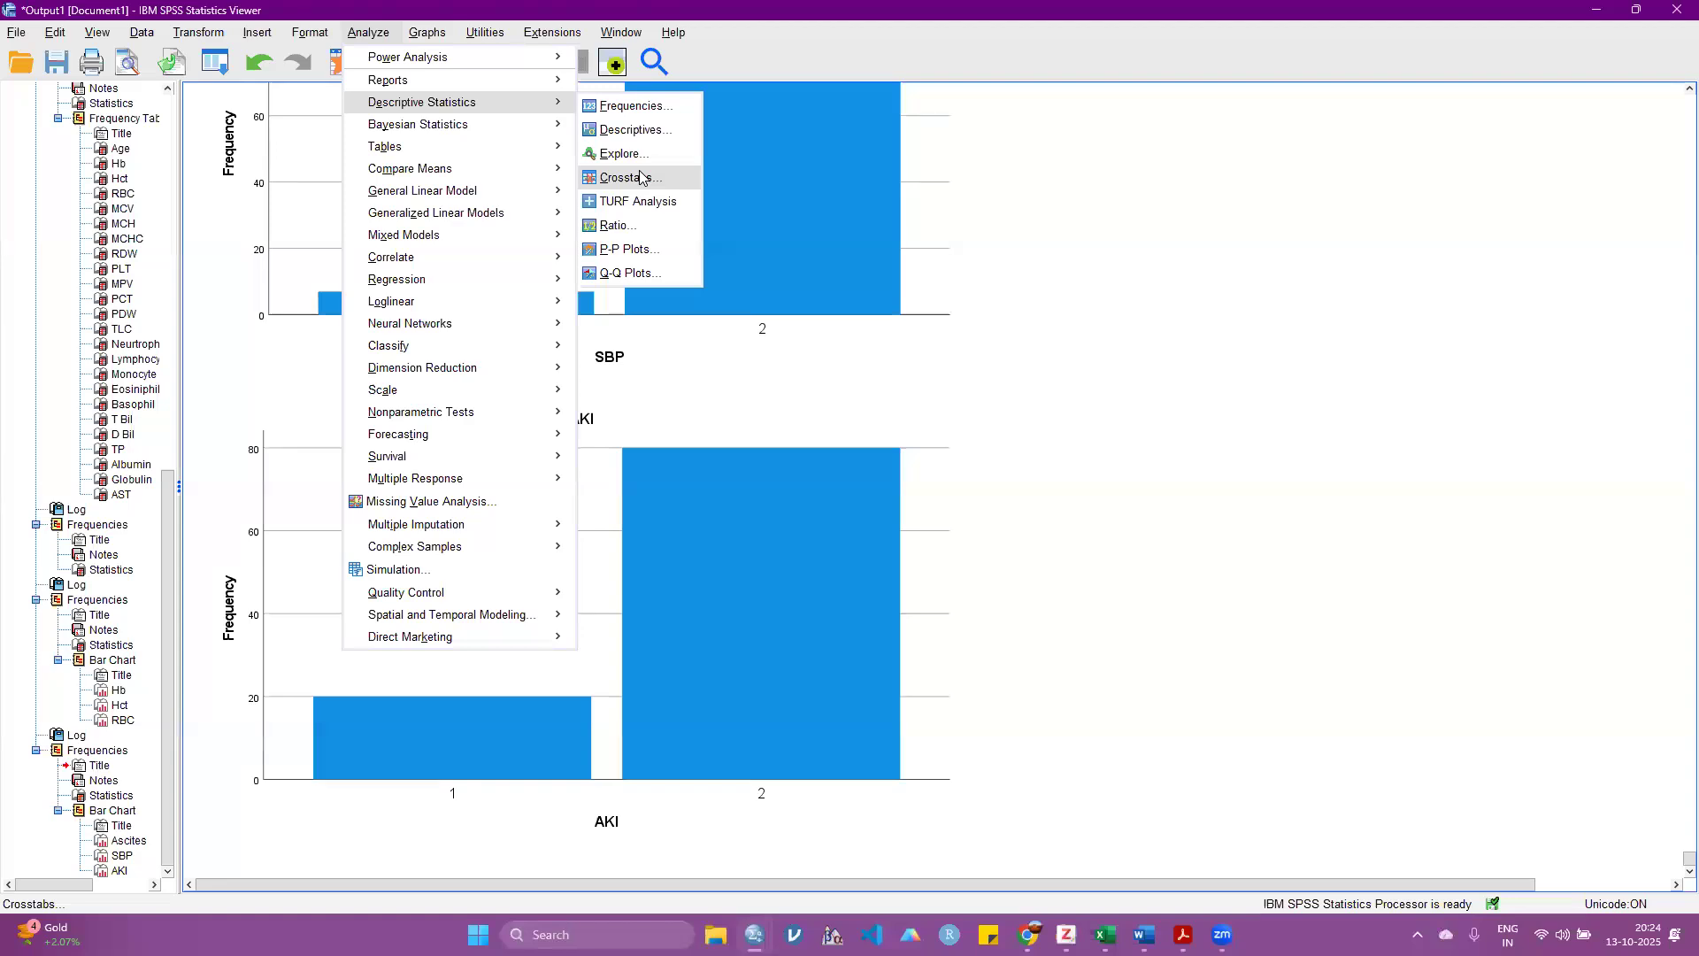
pyautogui.click(1217, 221)
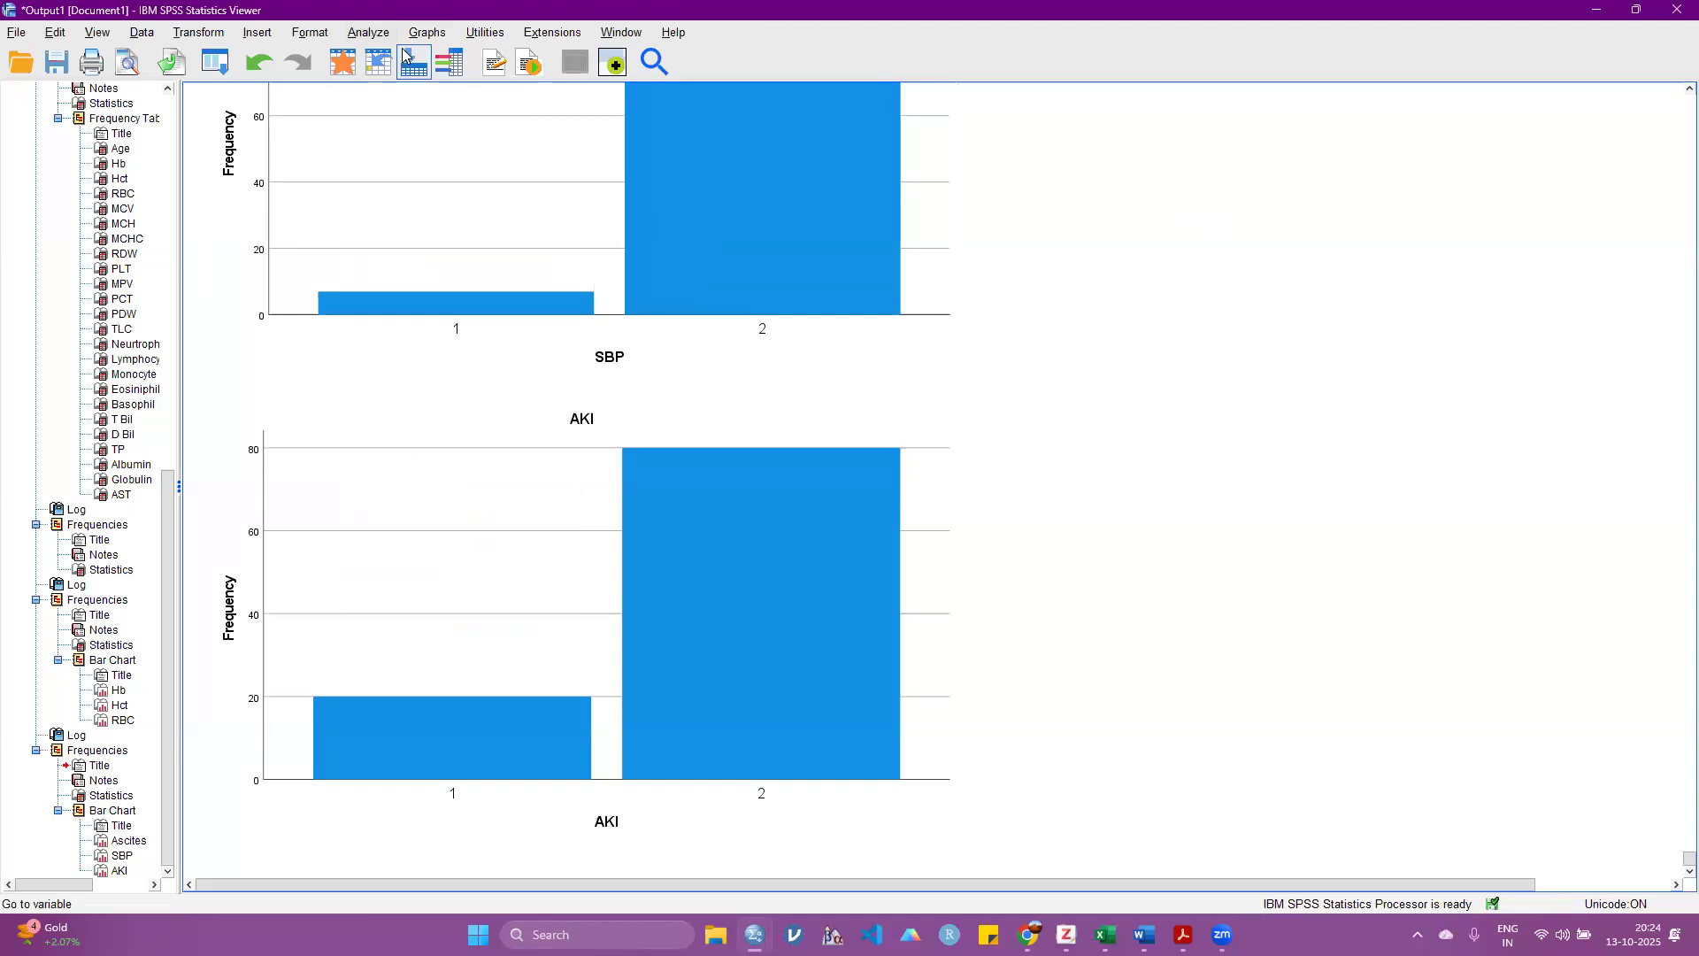
# Step: Reopen the Frequencies analysis, reset all its settings and add Hb, Hct and RBC as the analysed variables
pyautogui.click(366, 36)
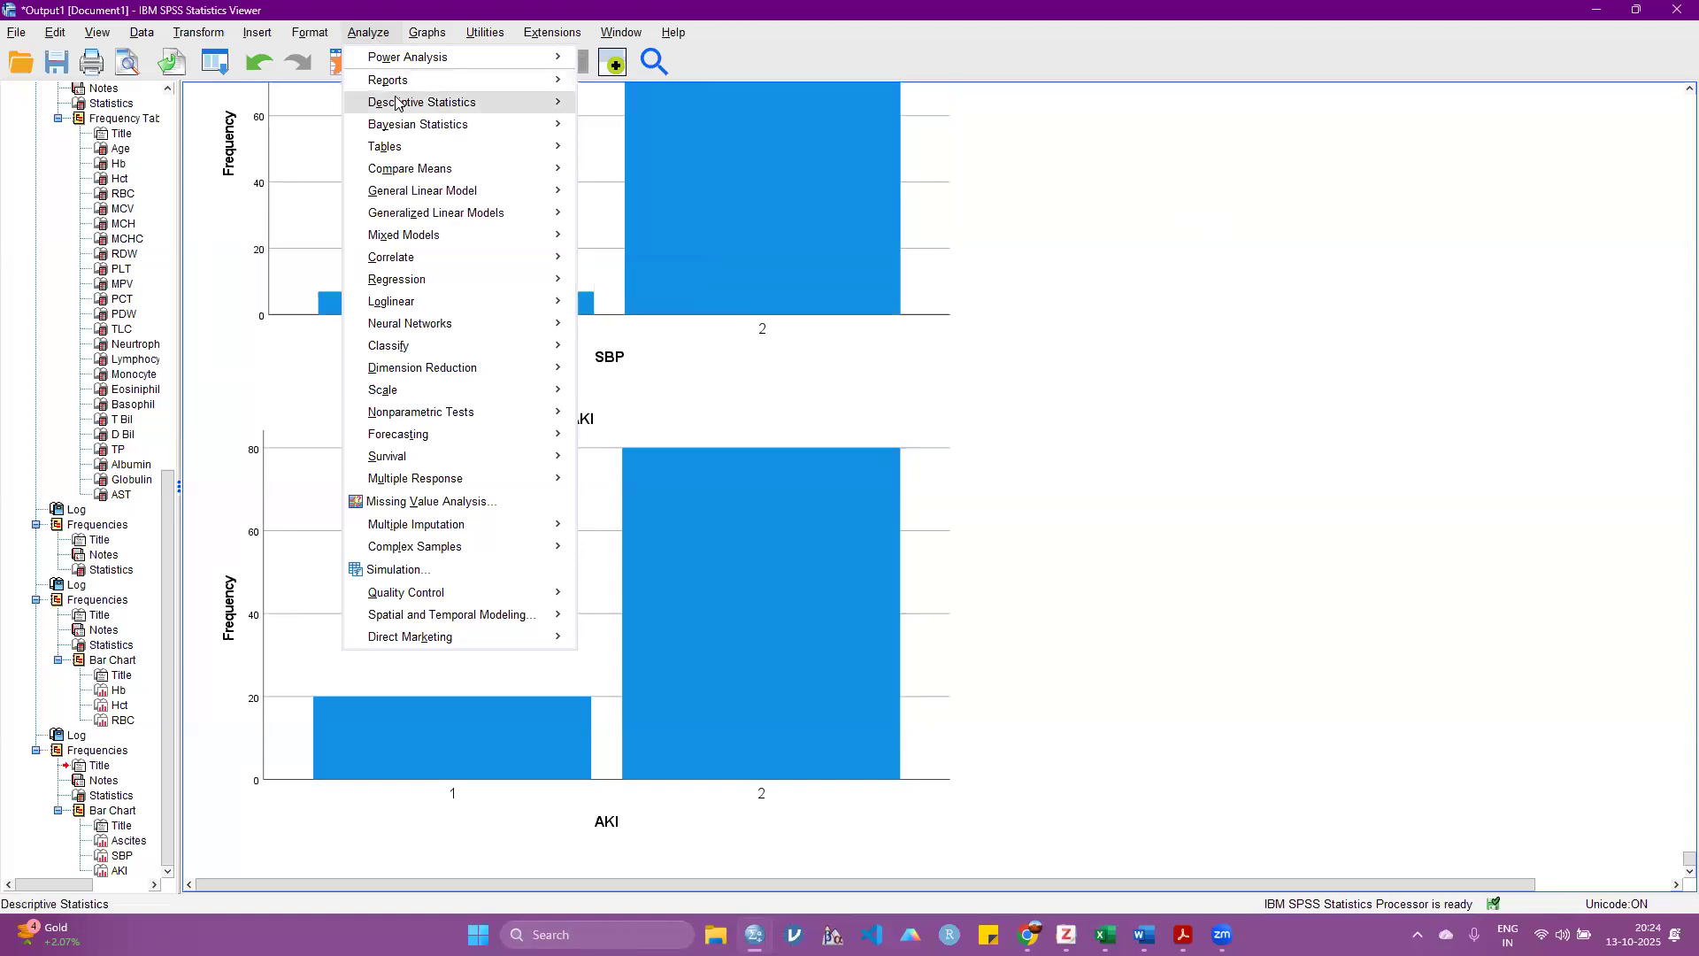
pyautogui.moveTo(424, 103)
pyautogui.click(637, 106)
pyautogui.click(600, 670)
pyautogui.scroll(-3, 239, 396)
pyautogui.click(226, 329)
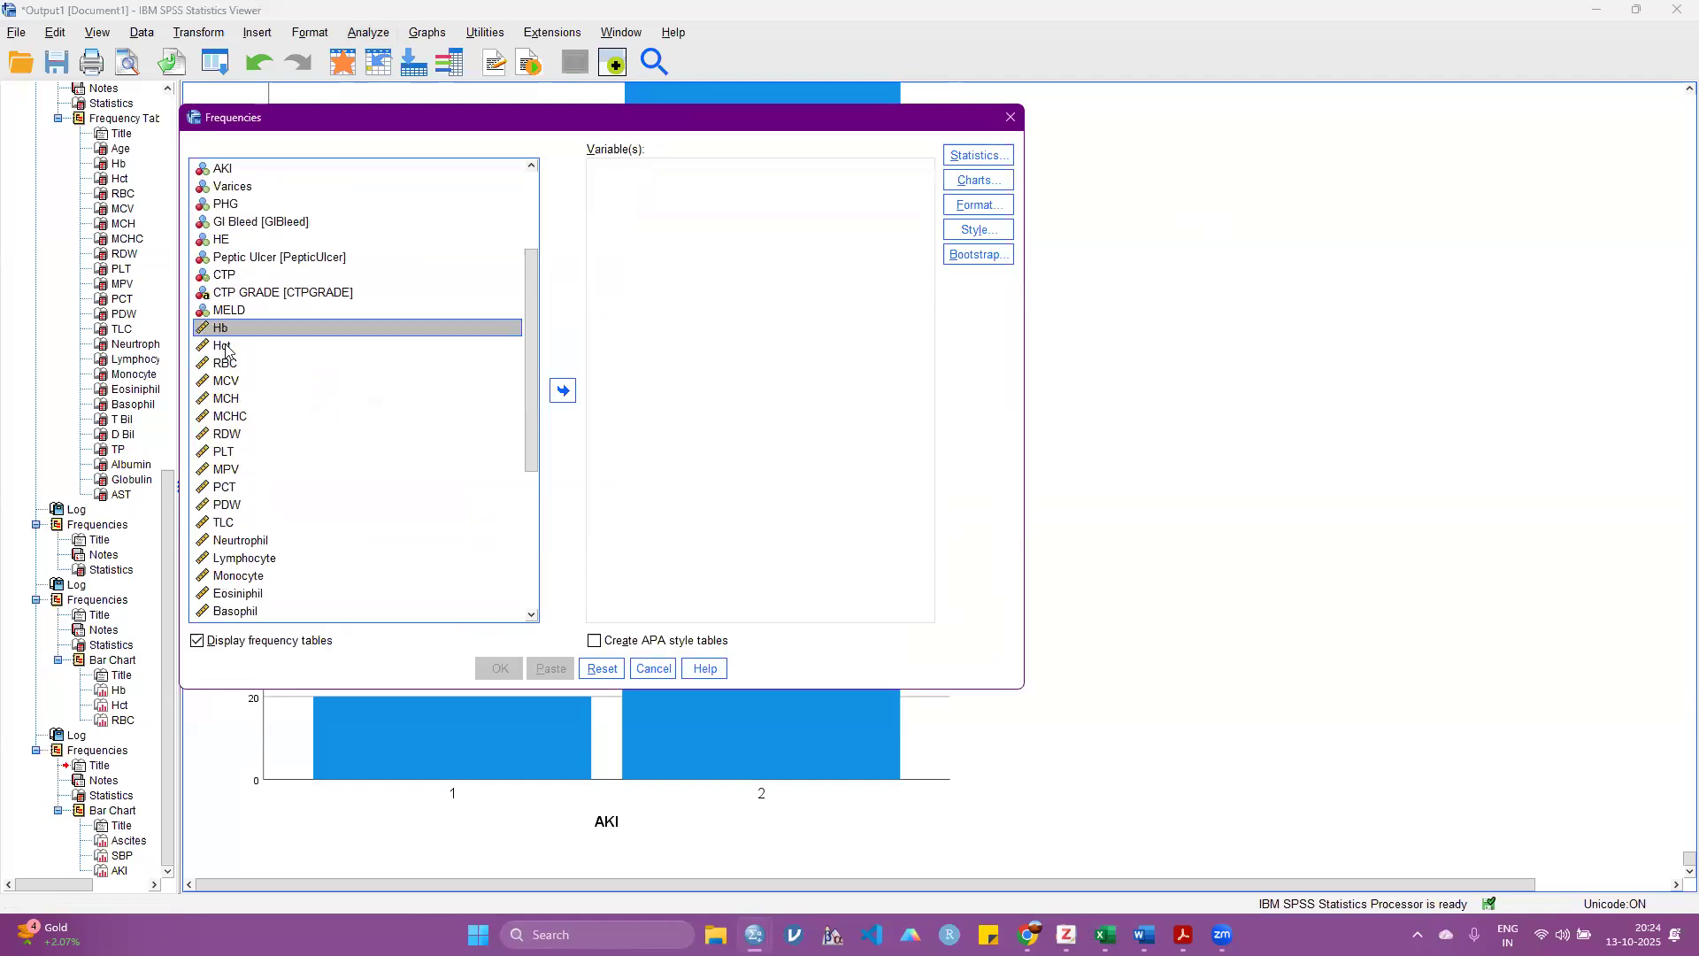
pyautogui.keyDown('shift'); pyautogui.click(228, 363); pyautogui.keyUp('shift')
pyautogui.click(563, 391)
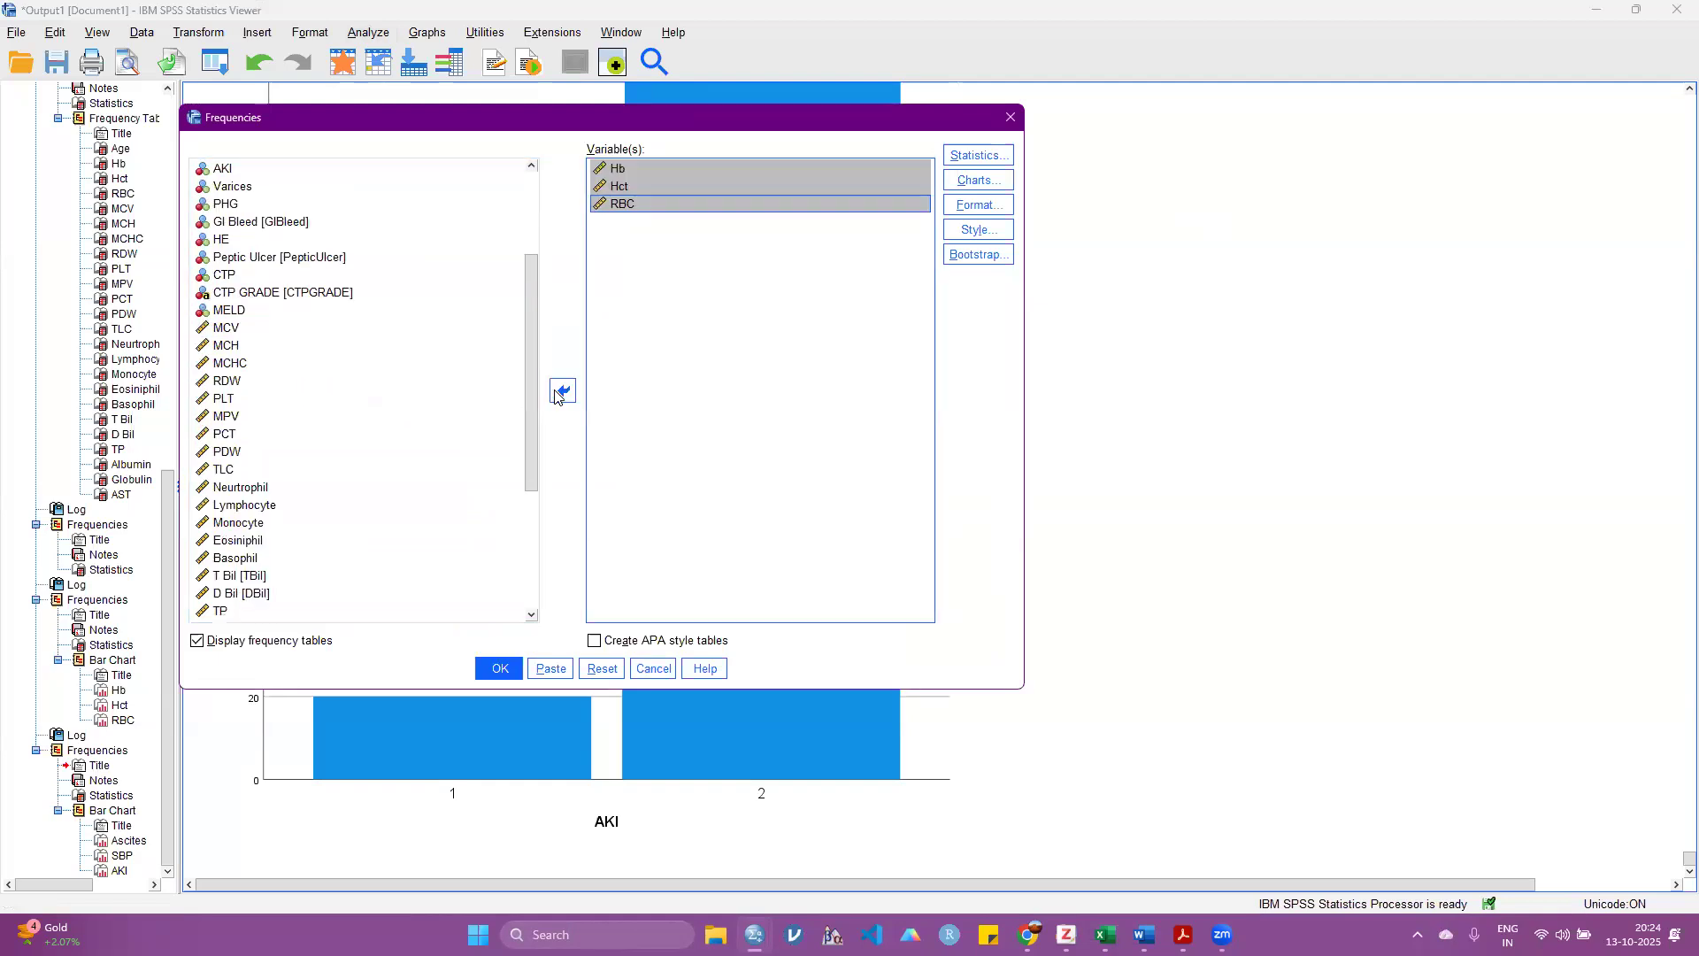
# Step: Request skewness and kurtosis as the distribution statistics of the Frequencies analysis
pyautogui.click(980, 157)
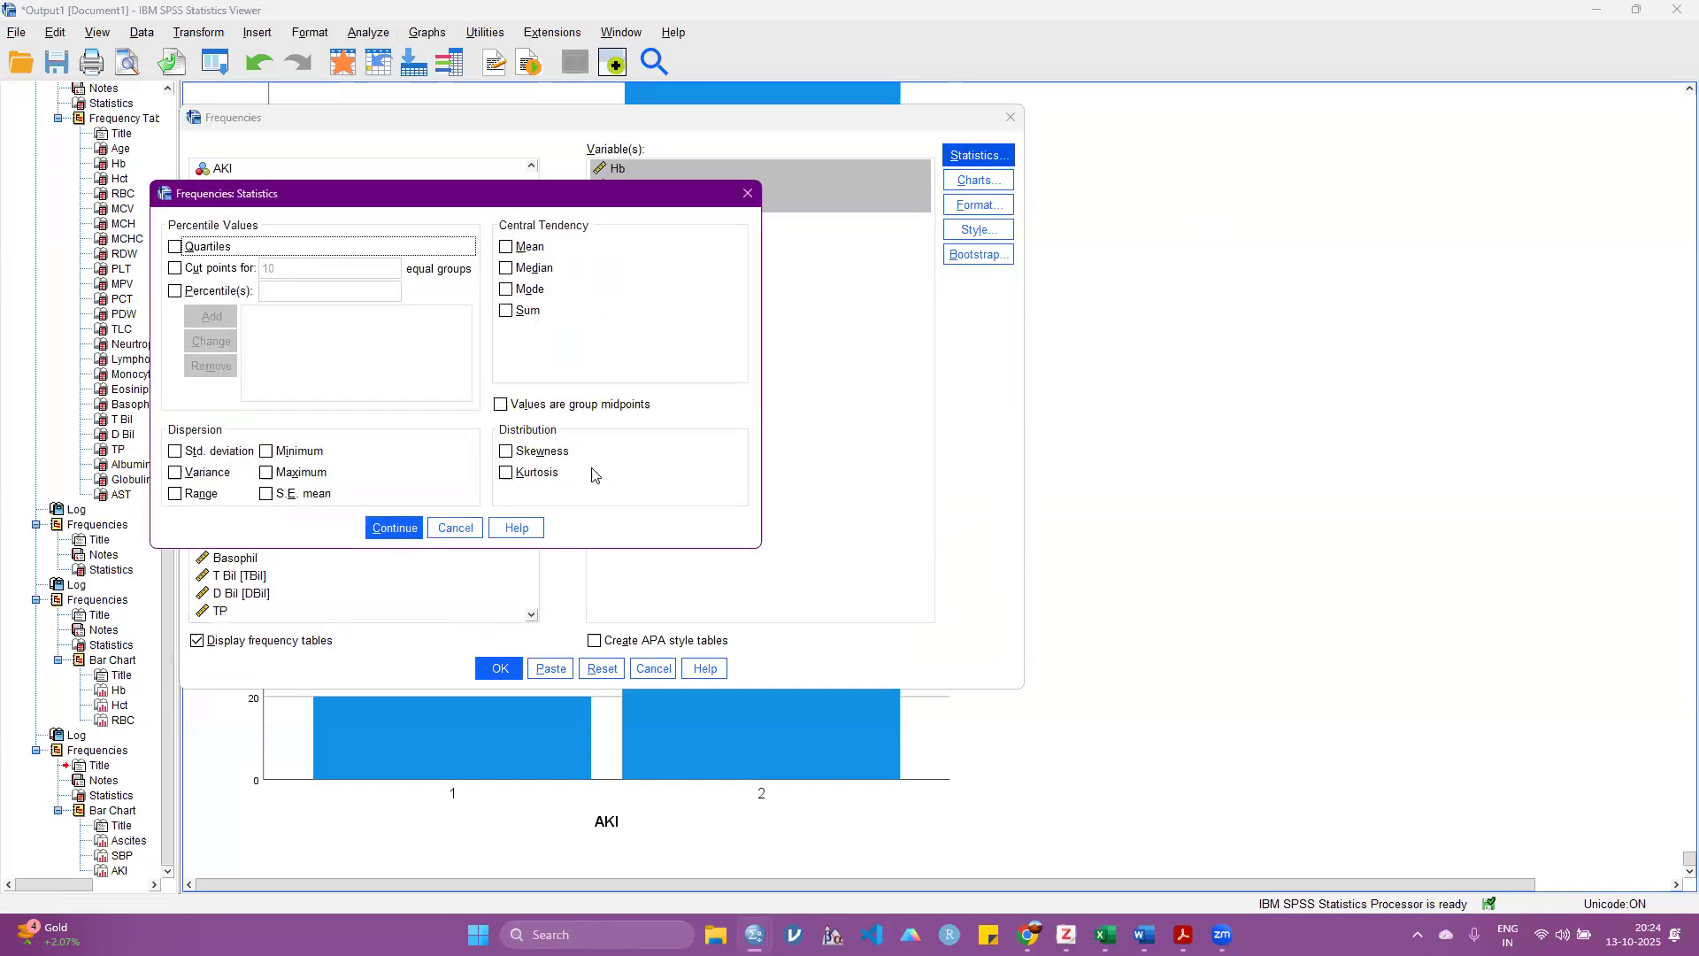
pyautogui.click(543, 454)
pyautogui.click(537, 474)
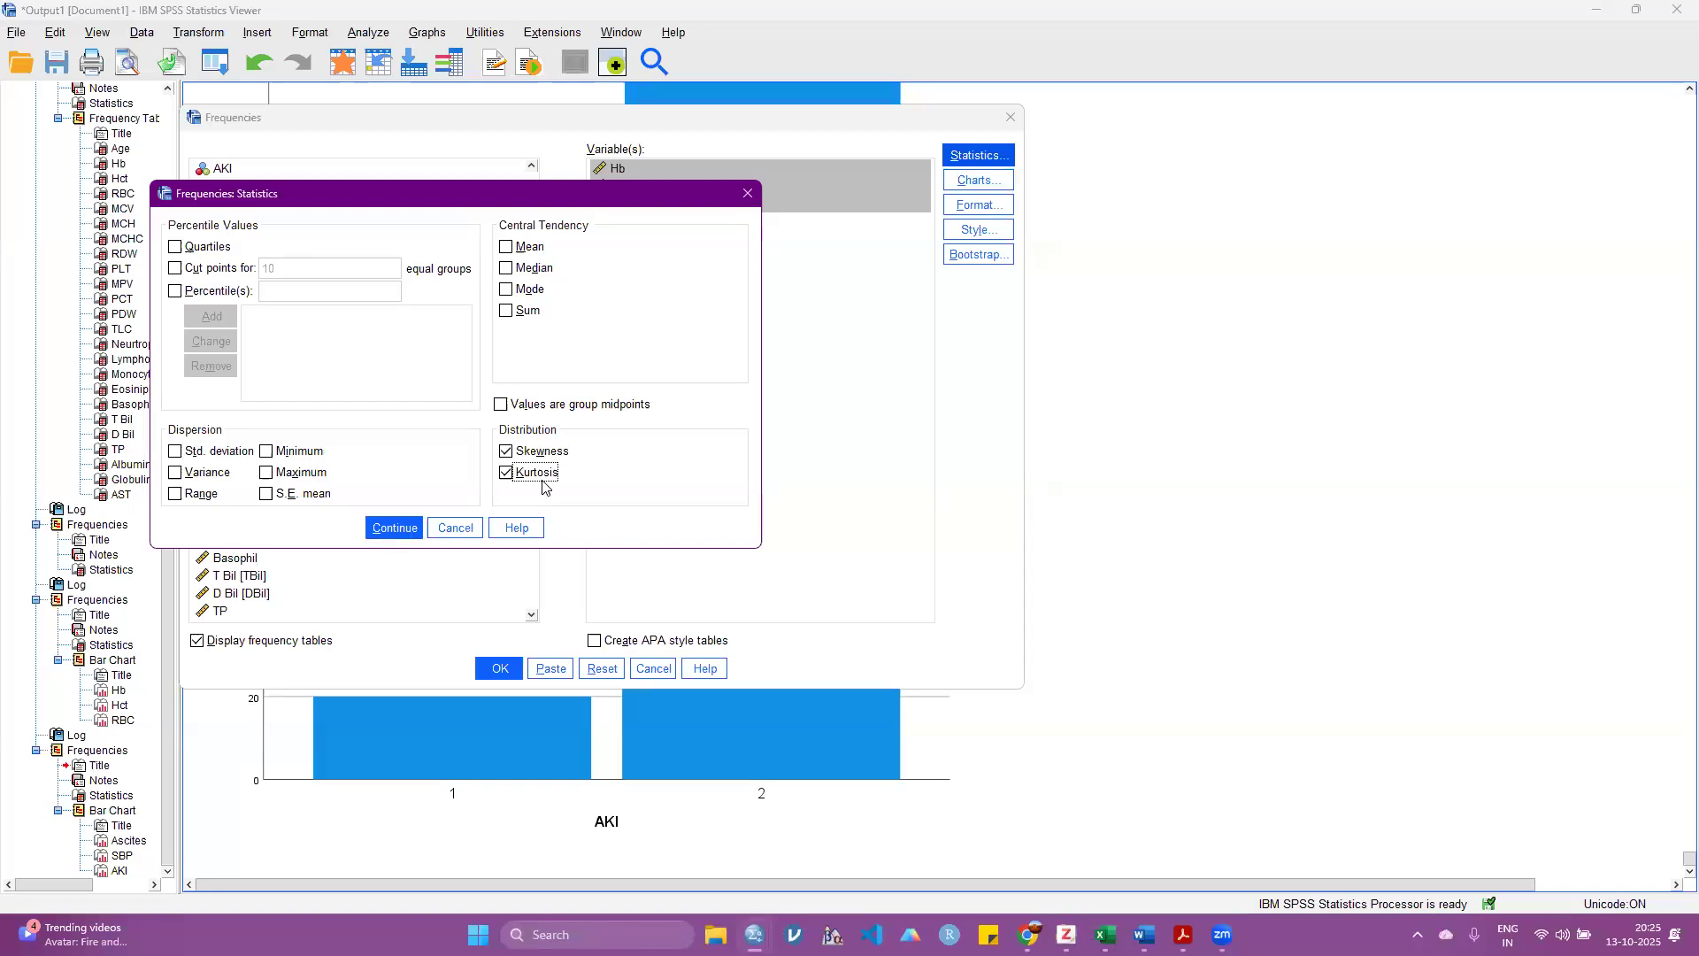
pyautogui.click(393, 529)
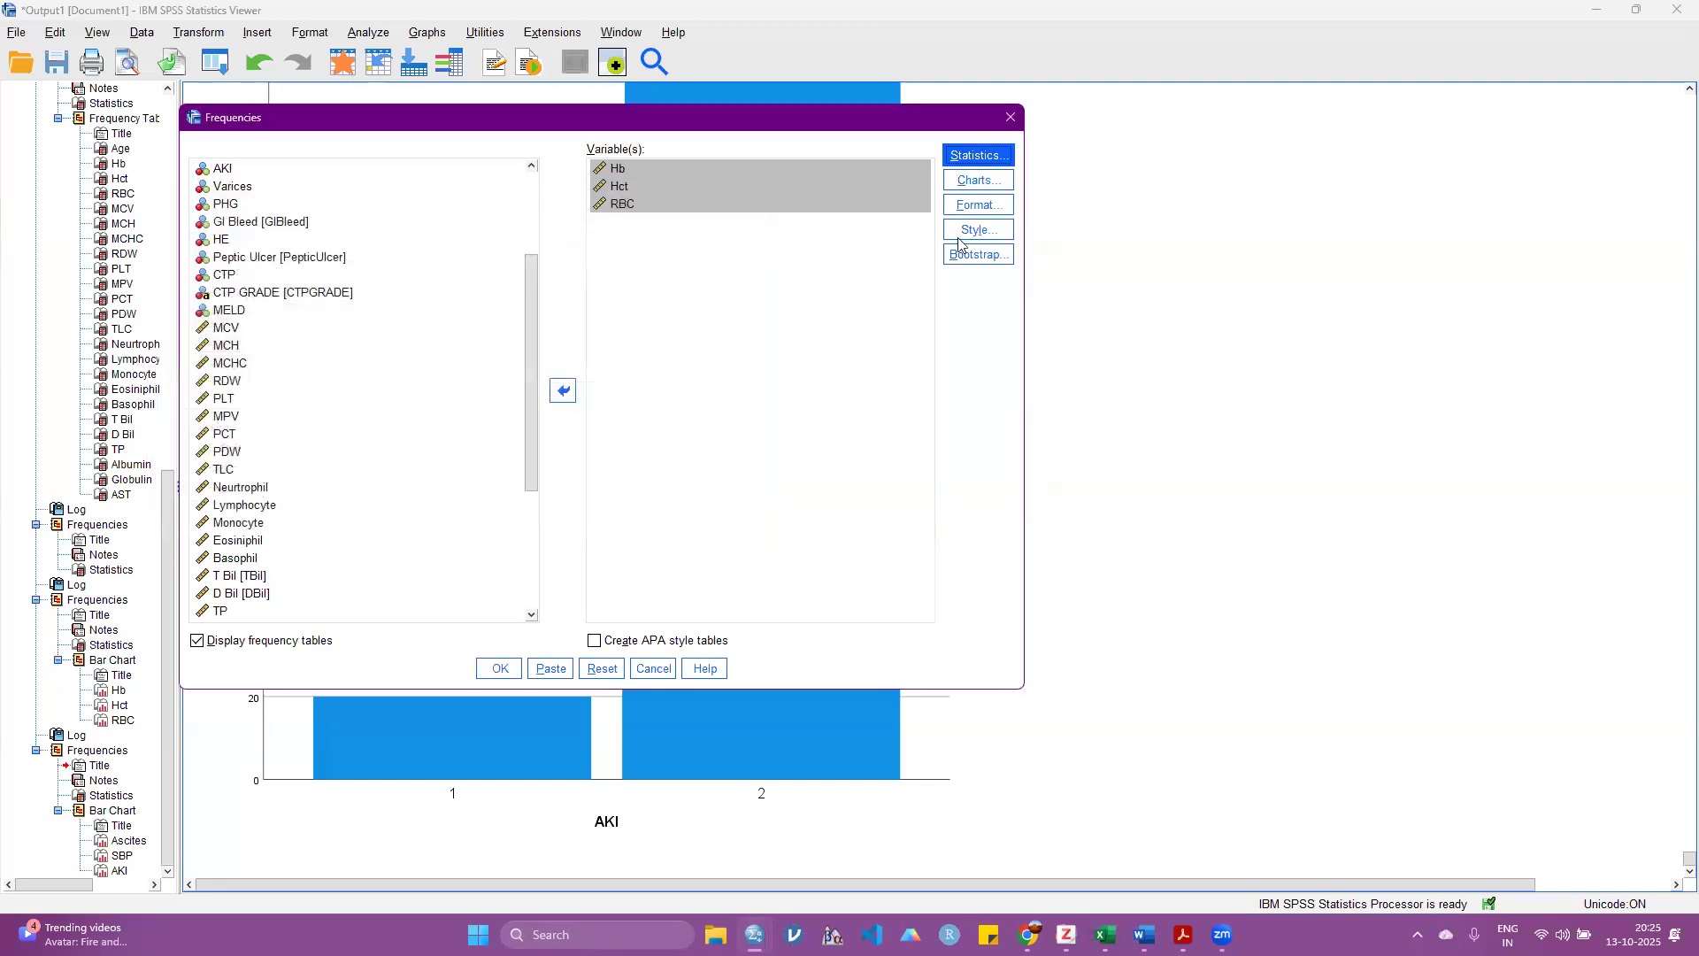
# Step: Set the chart type to histograms with a normal curve shown and run the Frequencies analysis
pyautogui.click(978, 180)
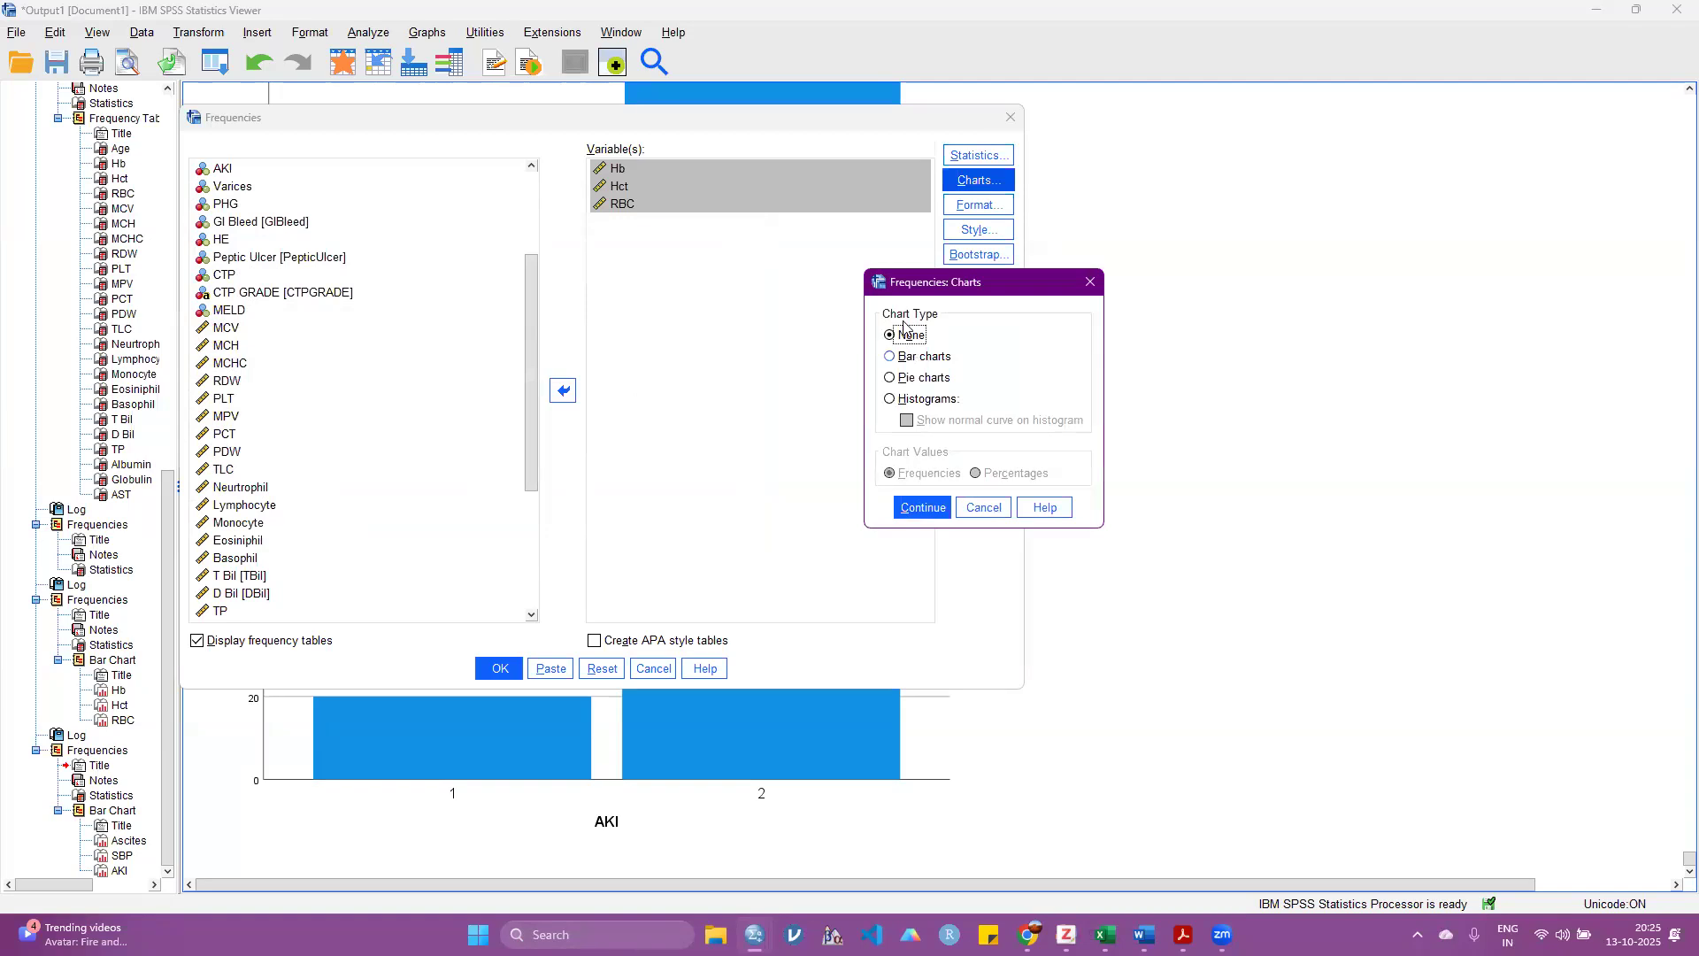
pyautogui.click(920, 360)
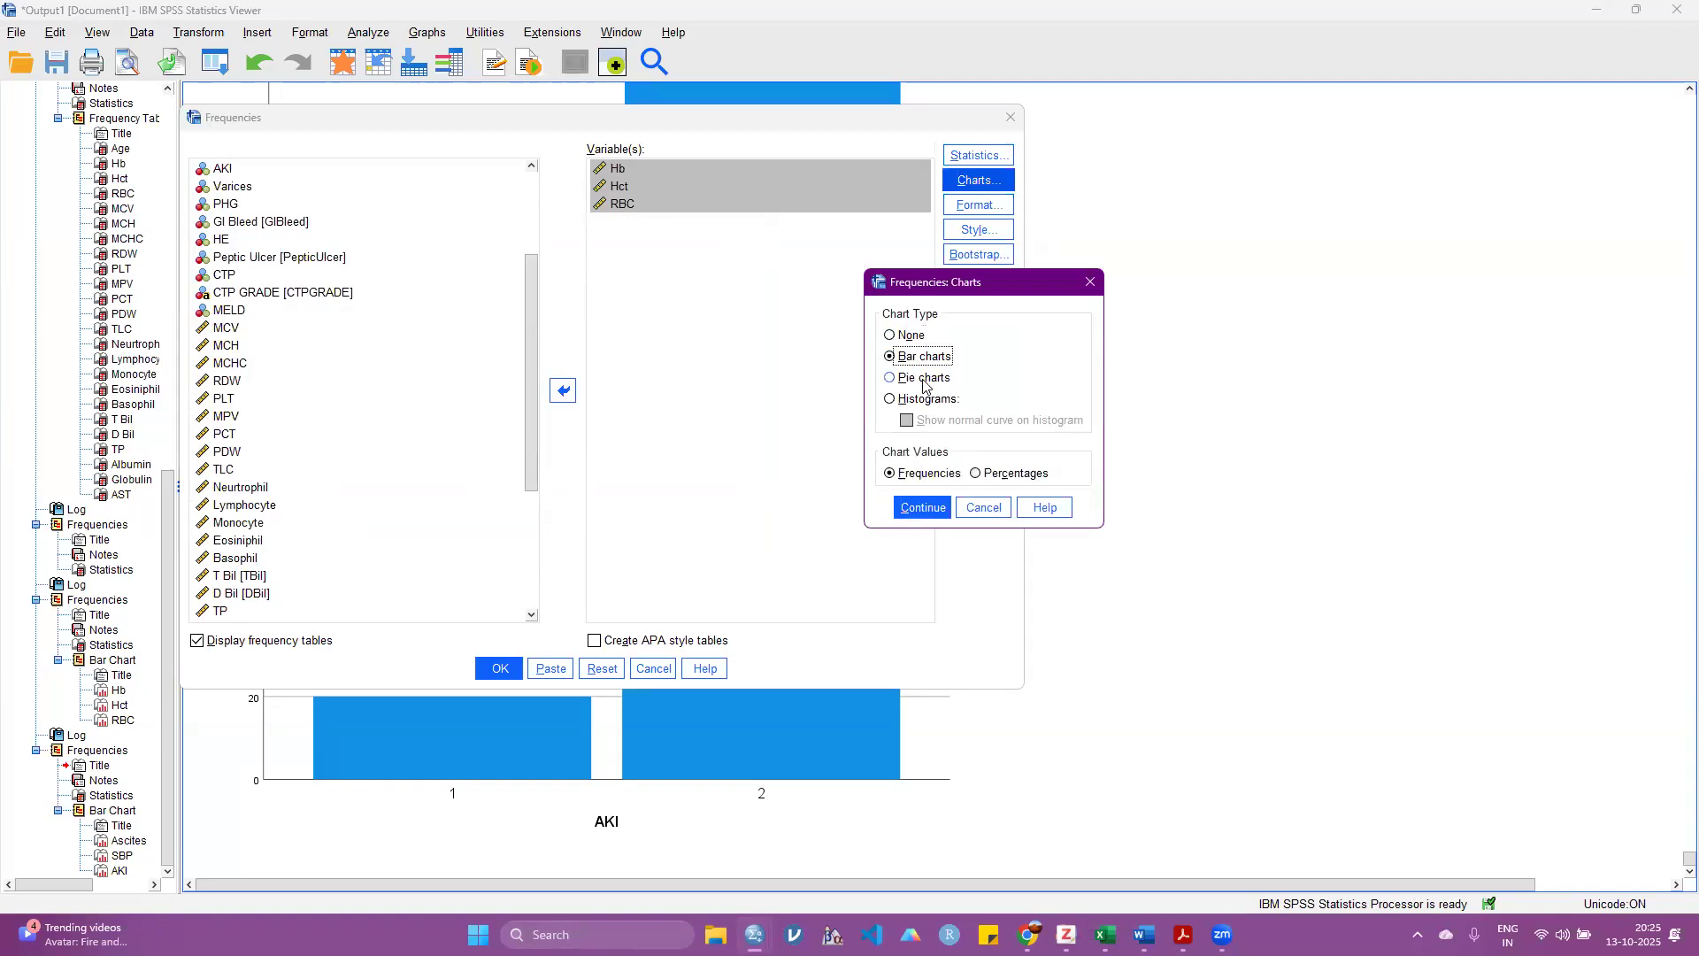
pyautogui.click(927, 400)
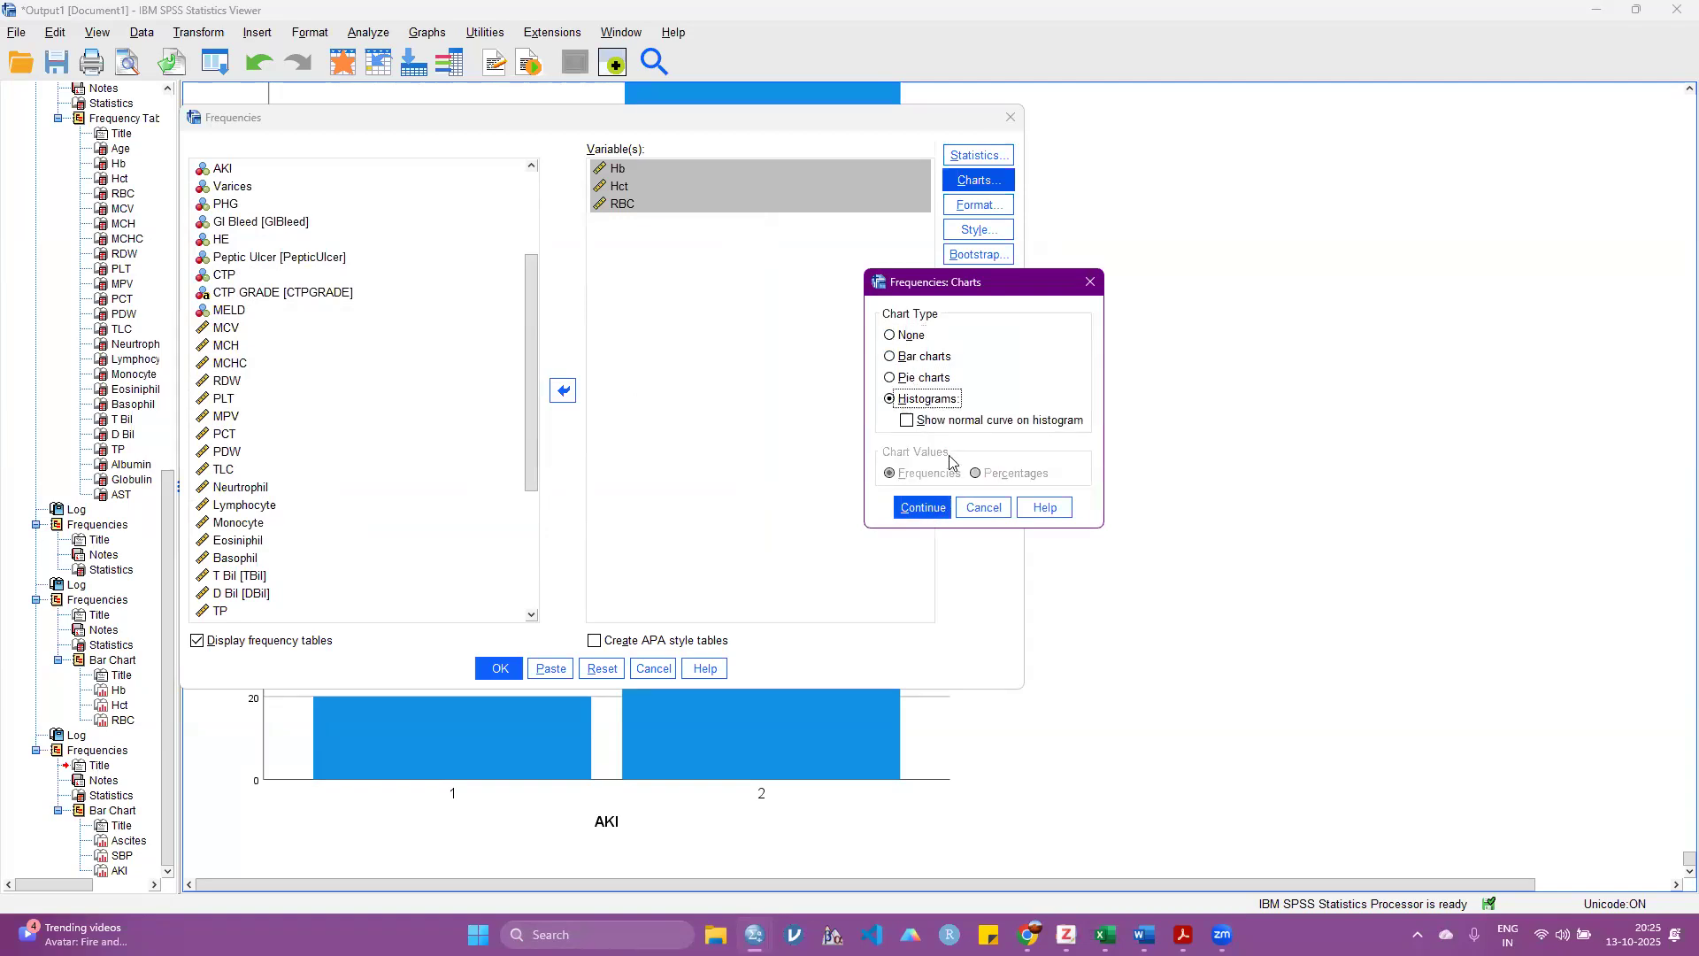
pyautogui.click(907, 420)
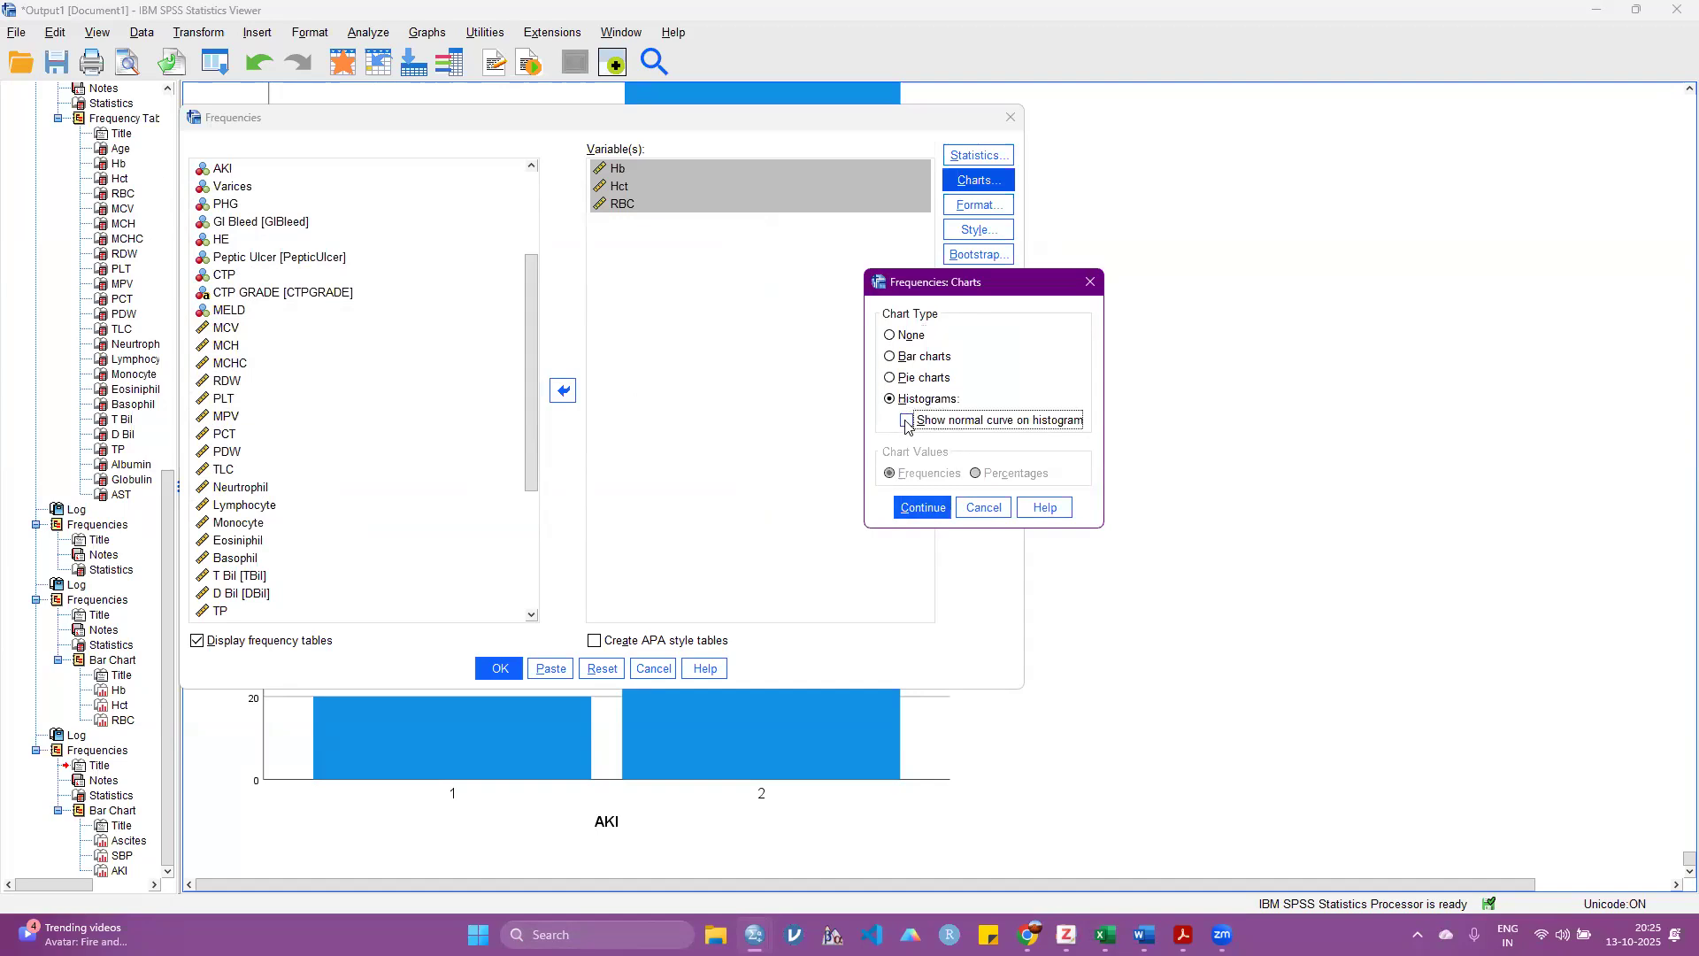
pyautogui.click(925, 507)
pyautogui.click(509, 668)
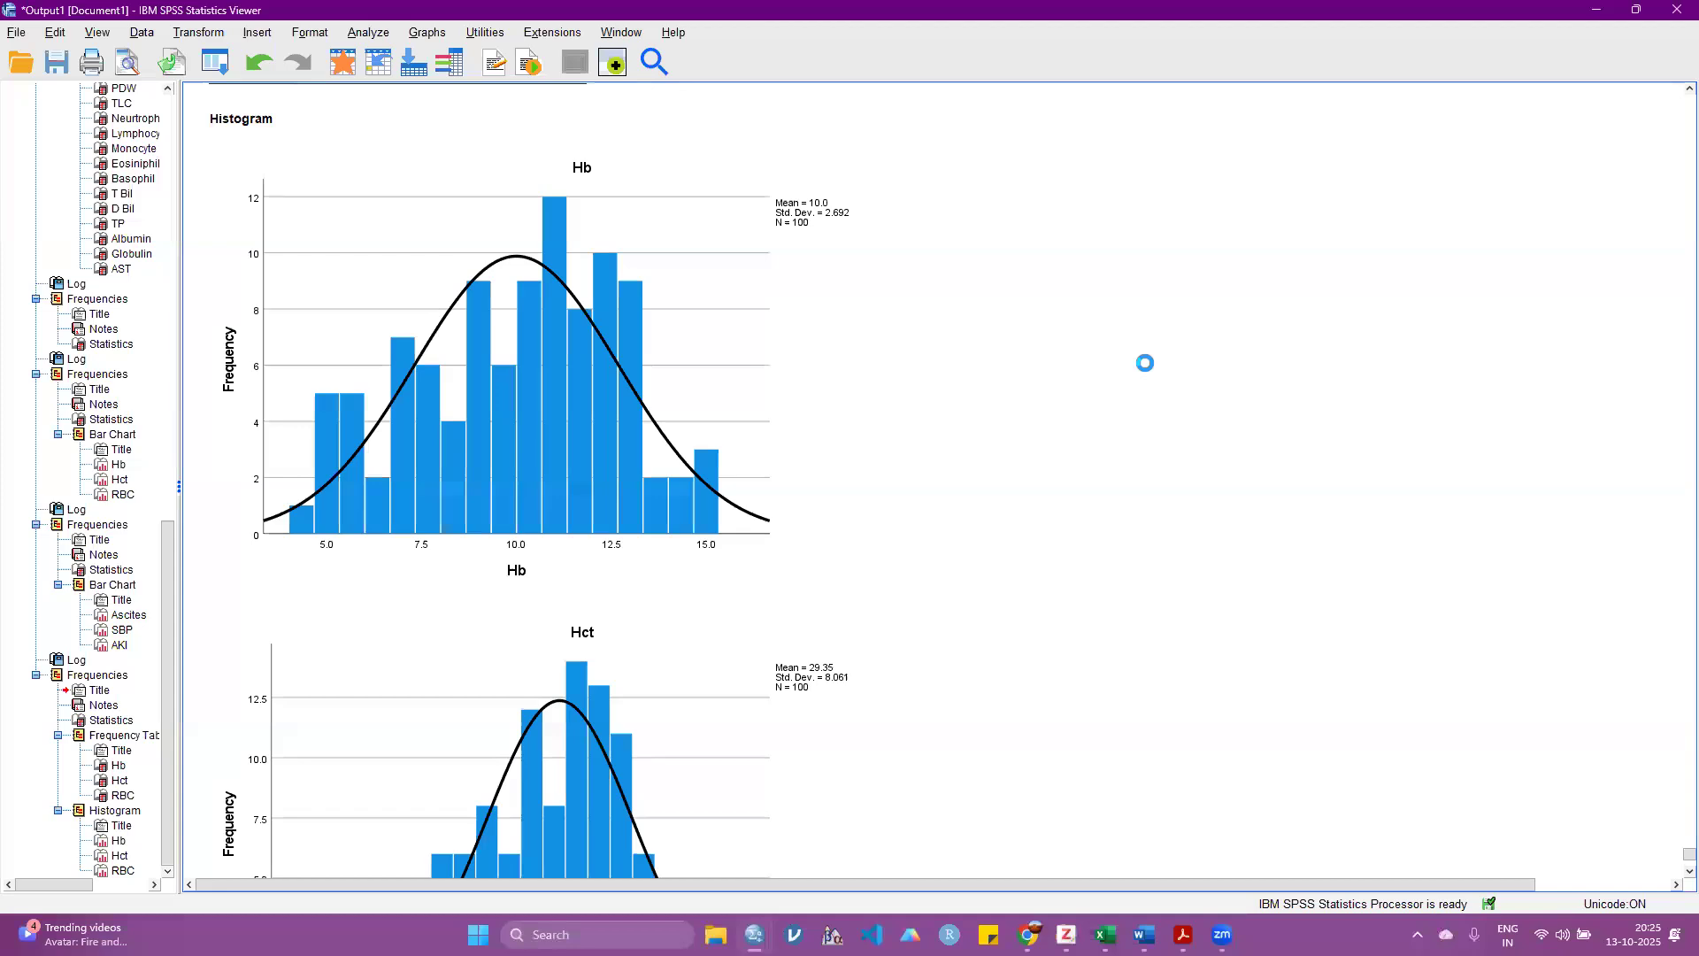
# Step: Examine how the Hb, Hct and RBC histograms follow their normal curves
pyautogui.click(278, 515)
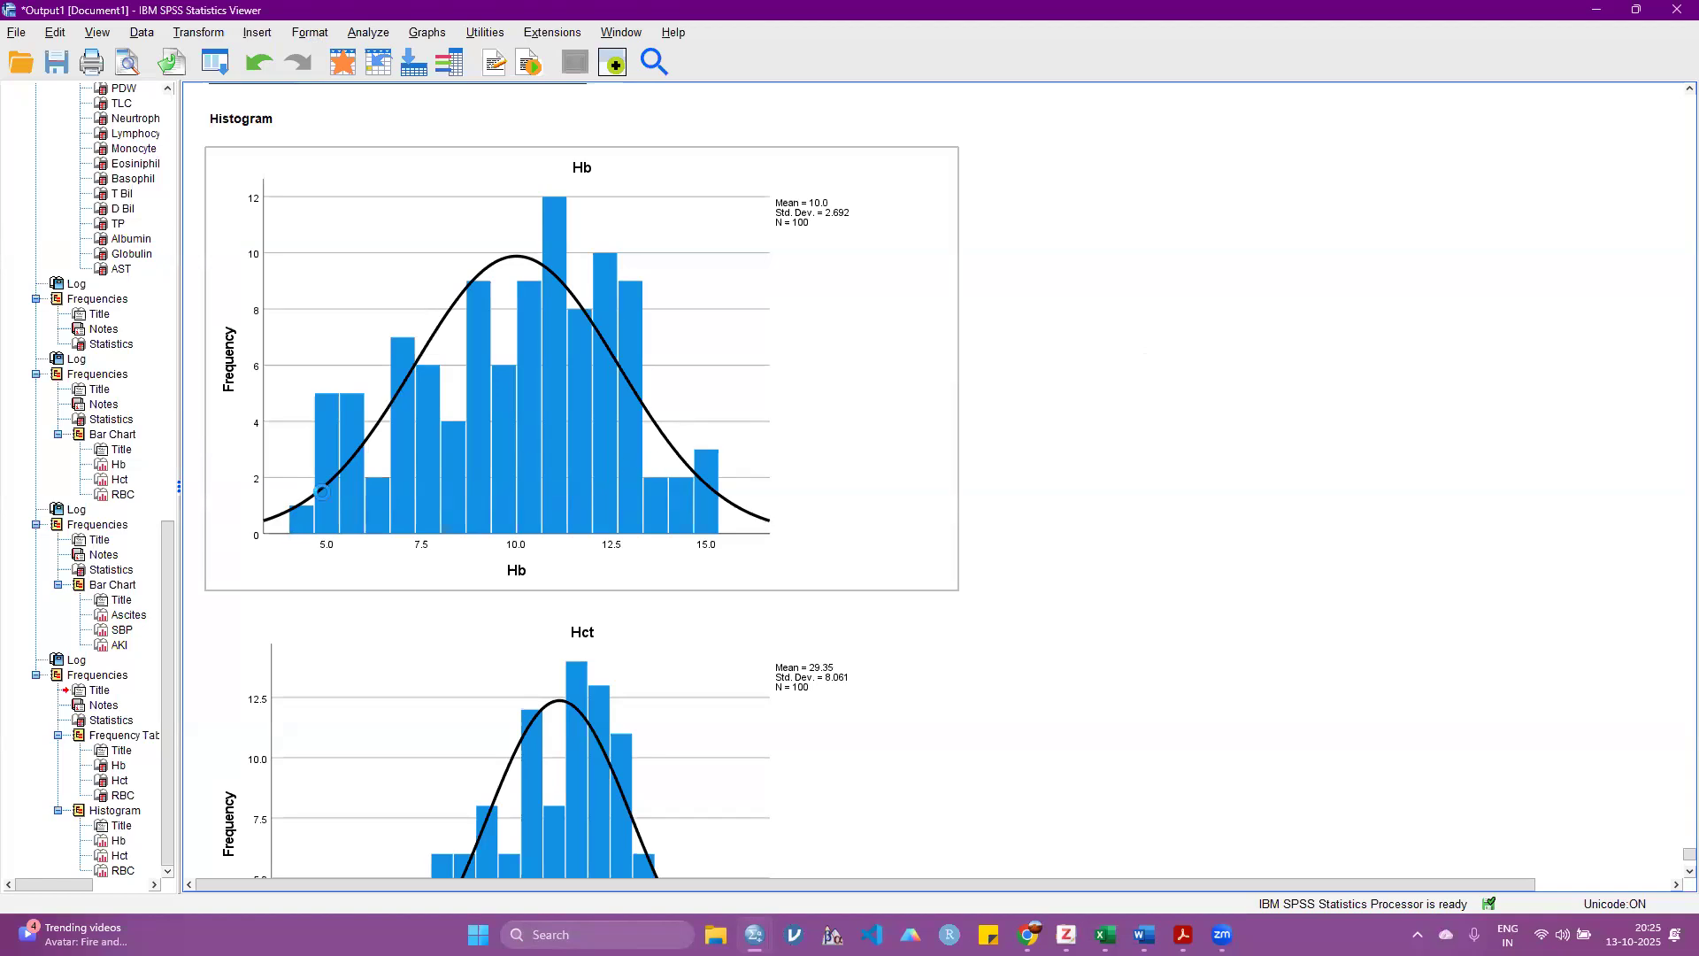
pyautogui.scroll(-3, 296, 469)
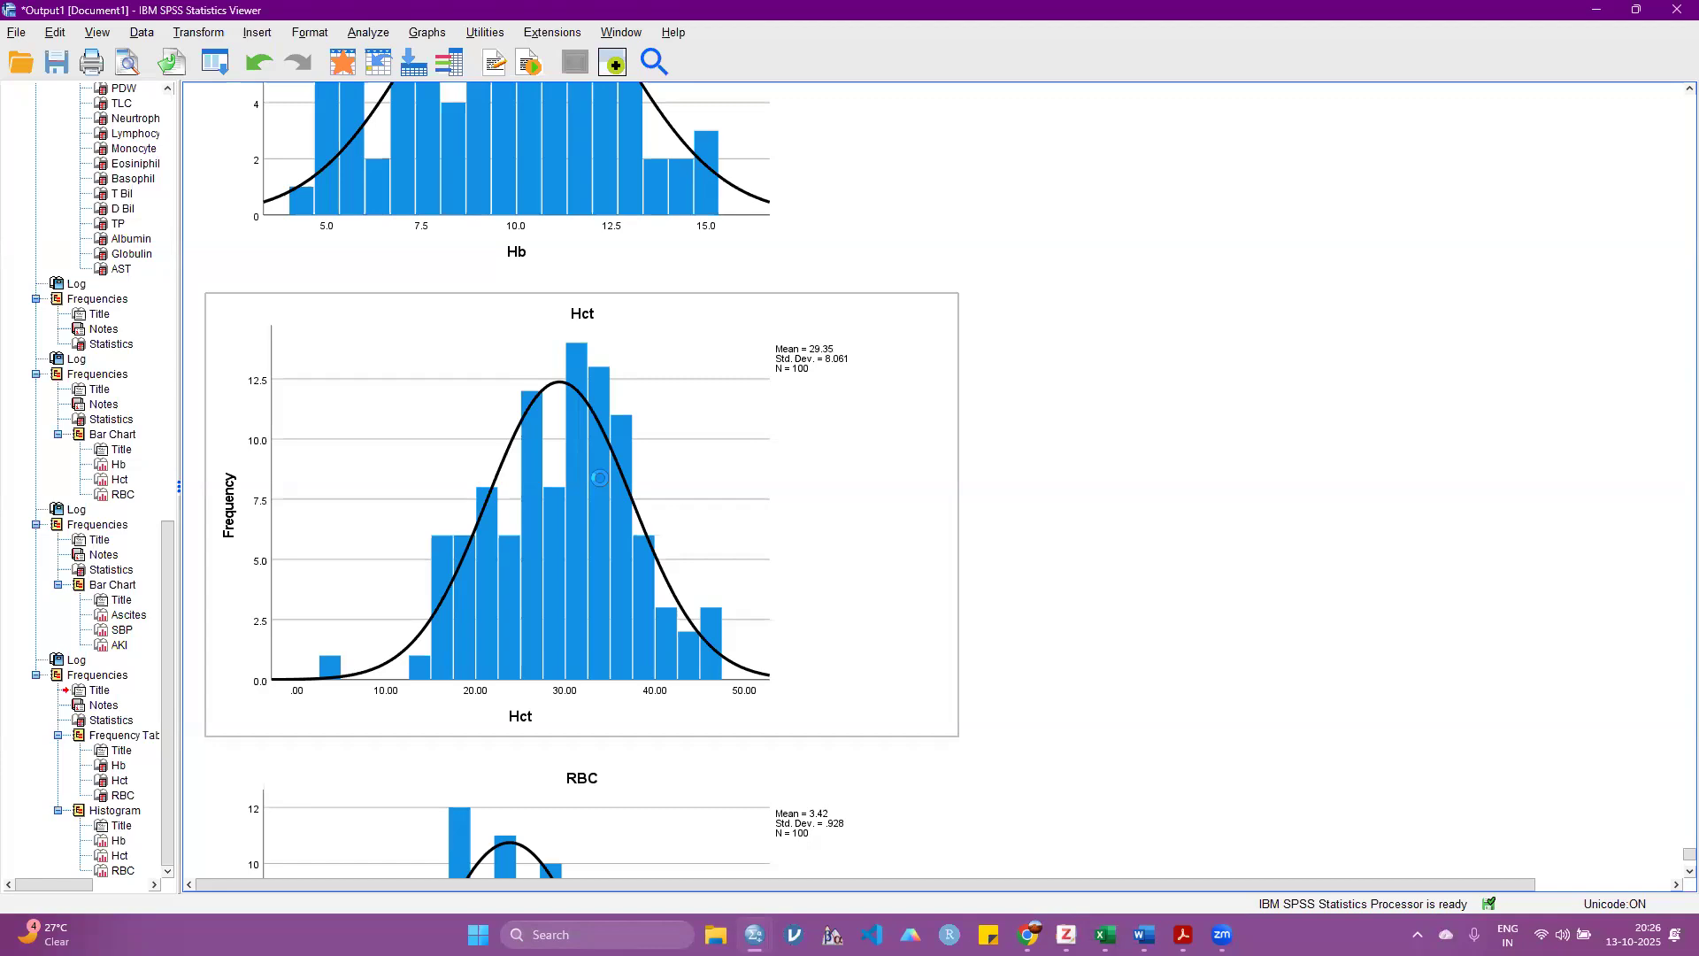
pyautogui.scroll(-3, 599, 478)
pyautogui.scroll(3, 599, 478)
pyautogui.scroll(-4, 810, 430)
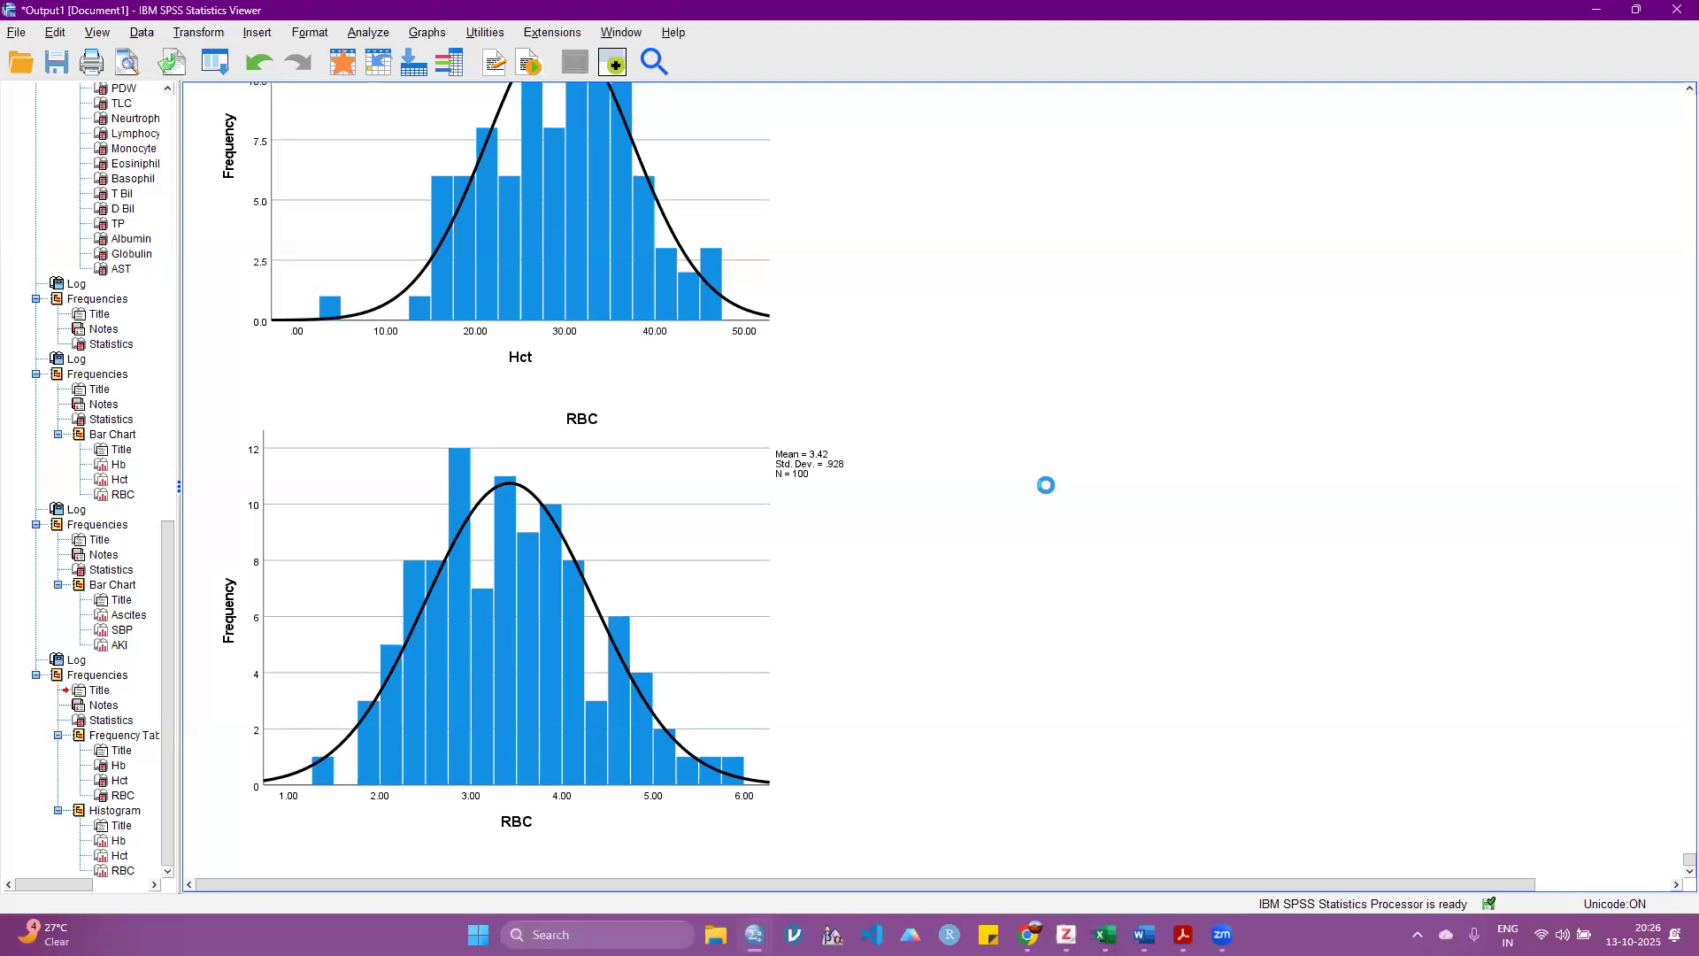
# Step: Open the Explore analysis and add Hb, Hct and RBC as the dependent variables
pyautogui.click(370, 32)
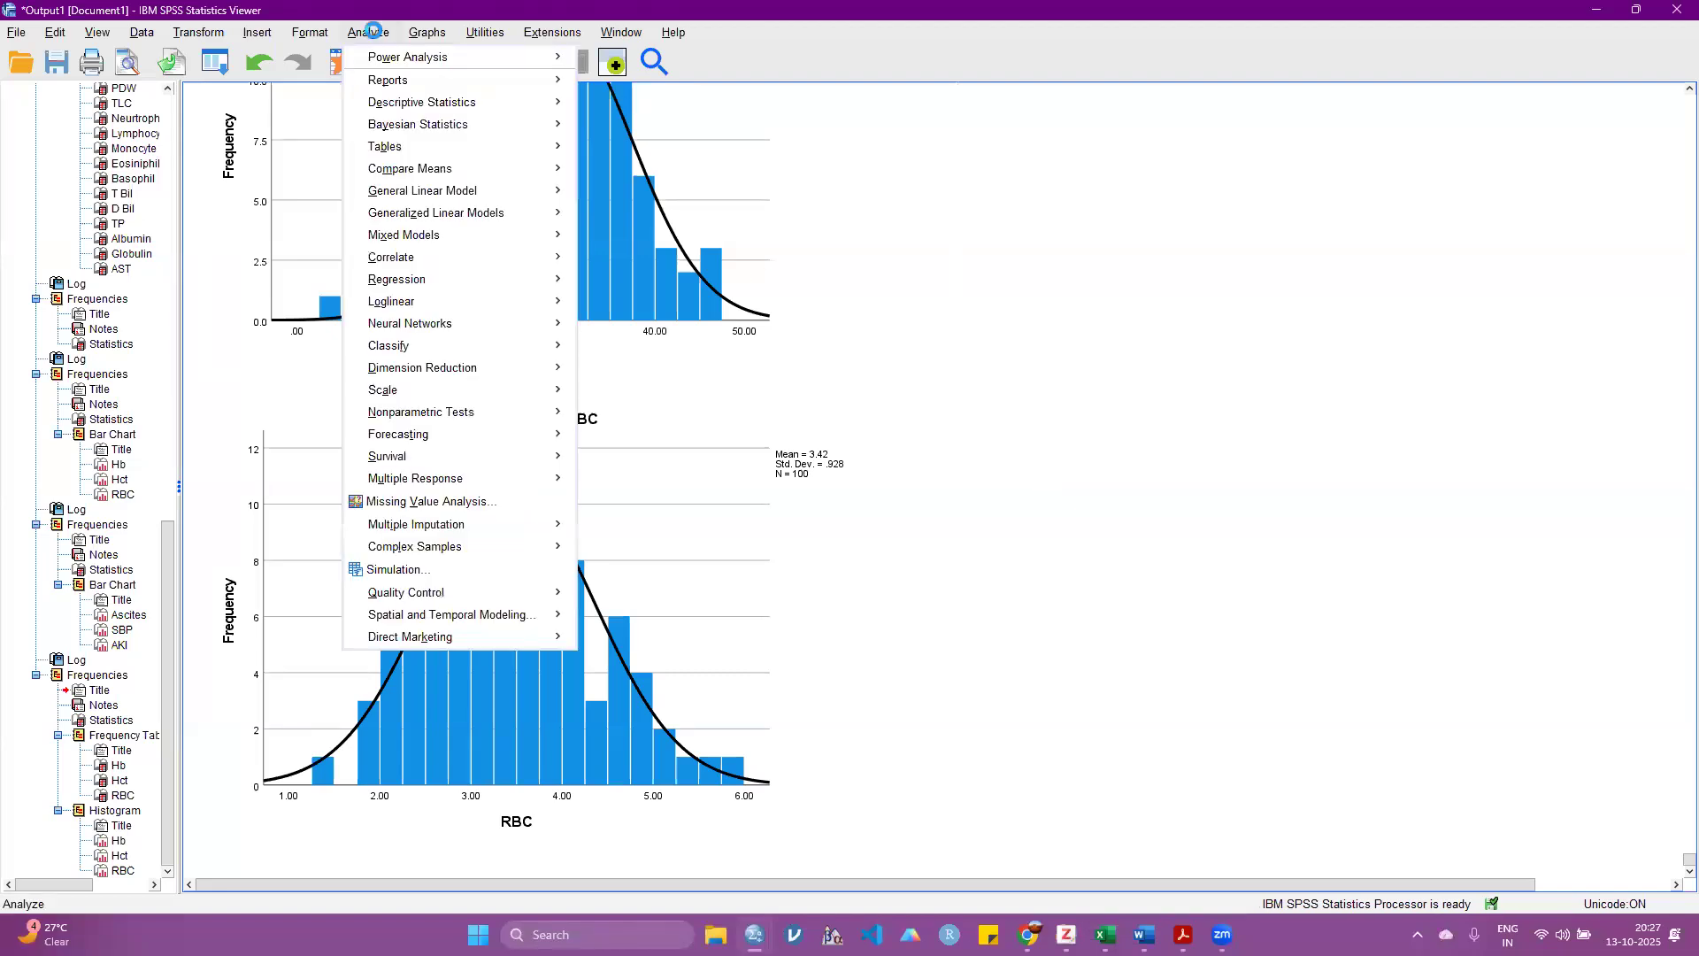
pyautogui.moveTo(409, 100)
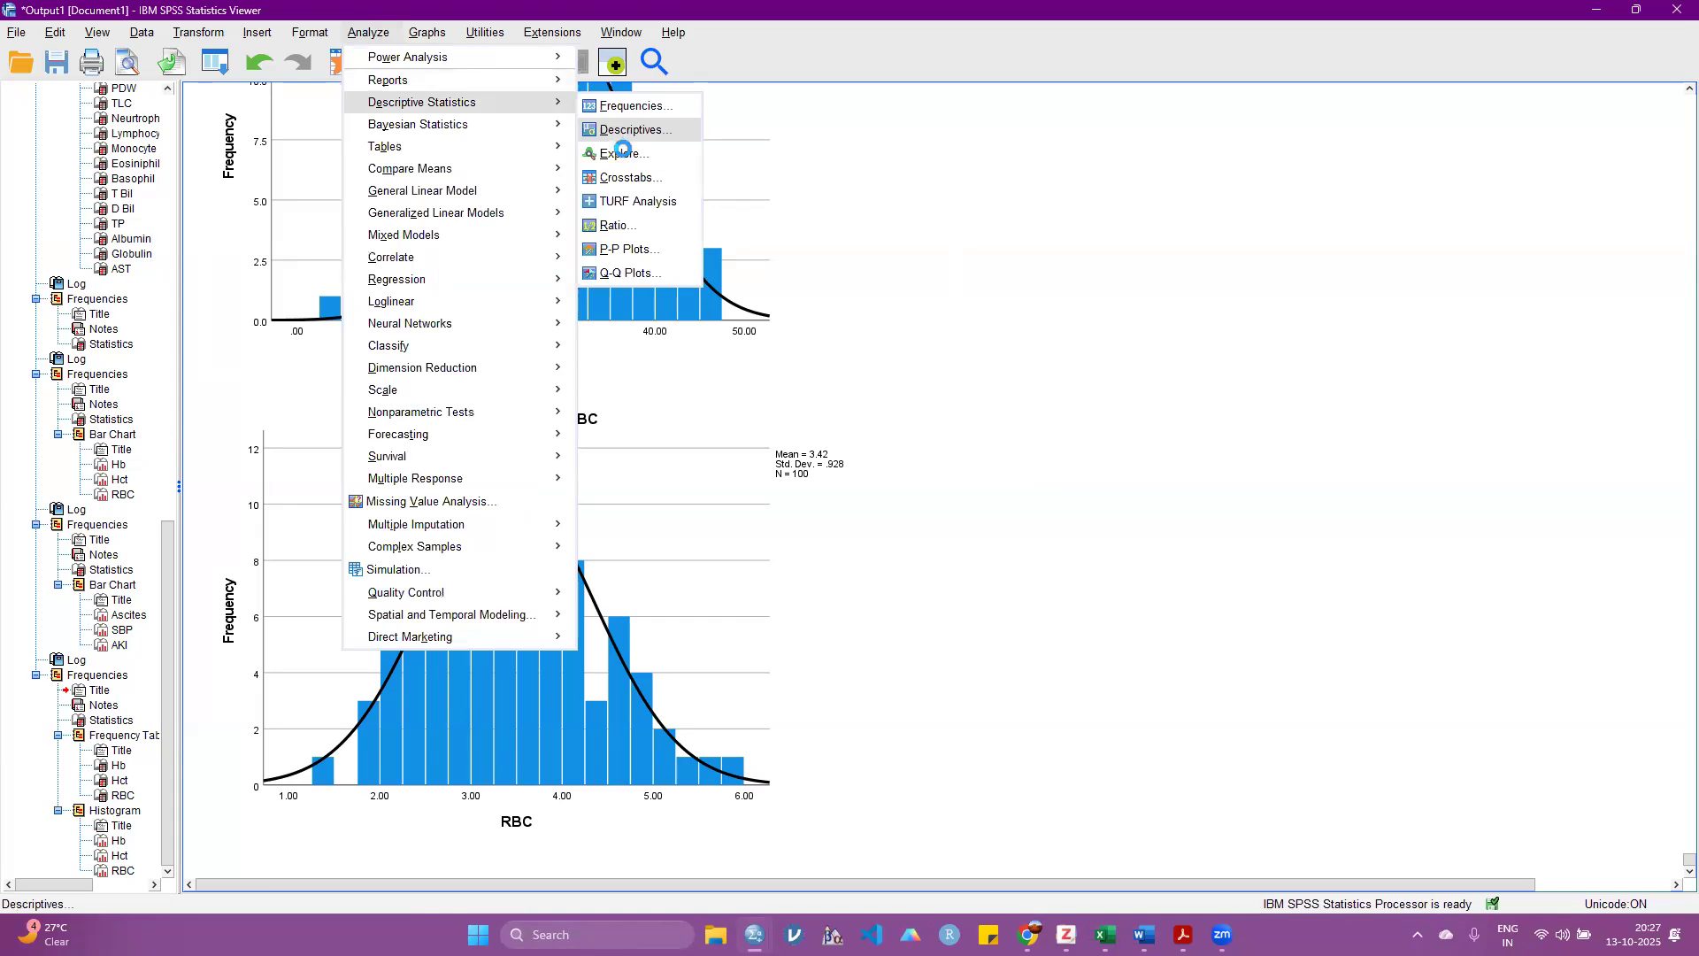
pyautogui.click(623, 152)
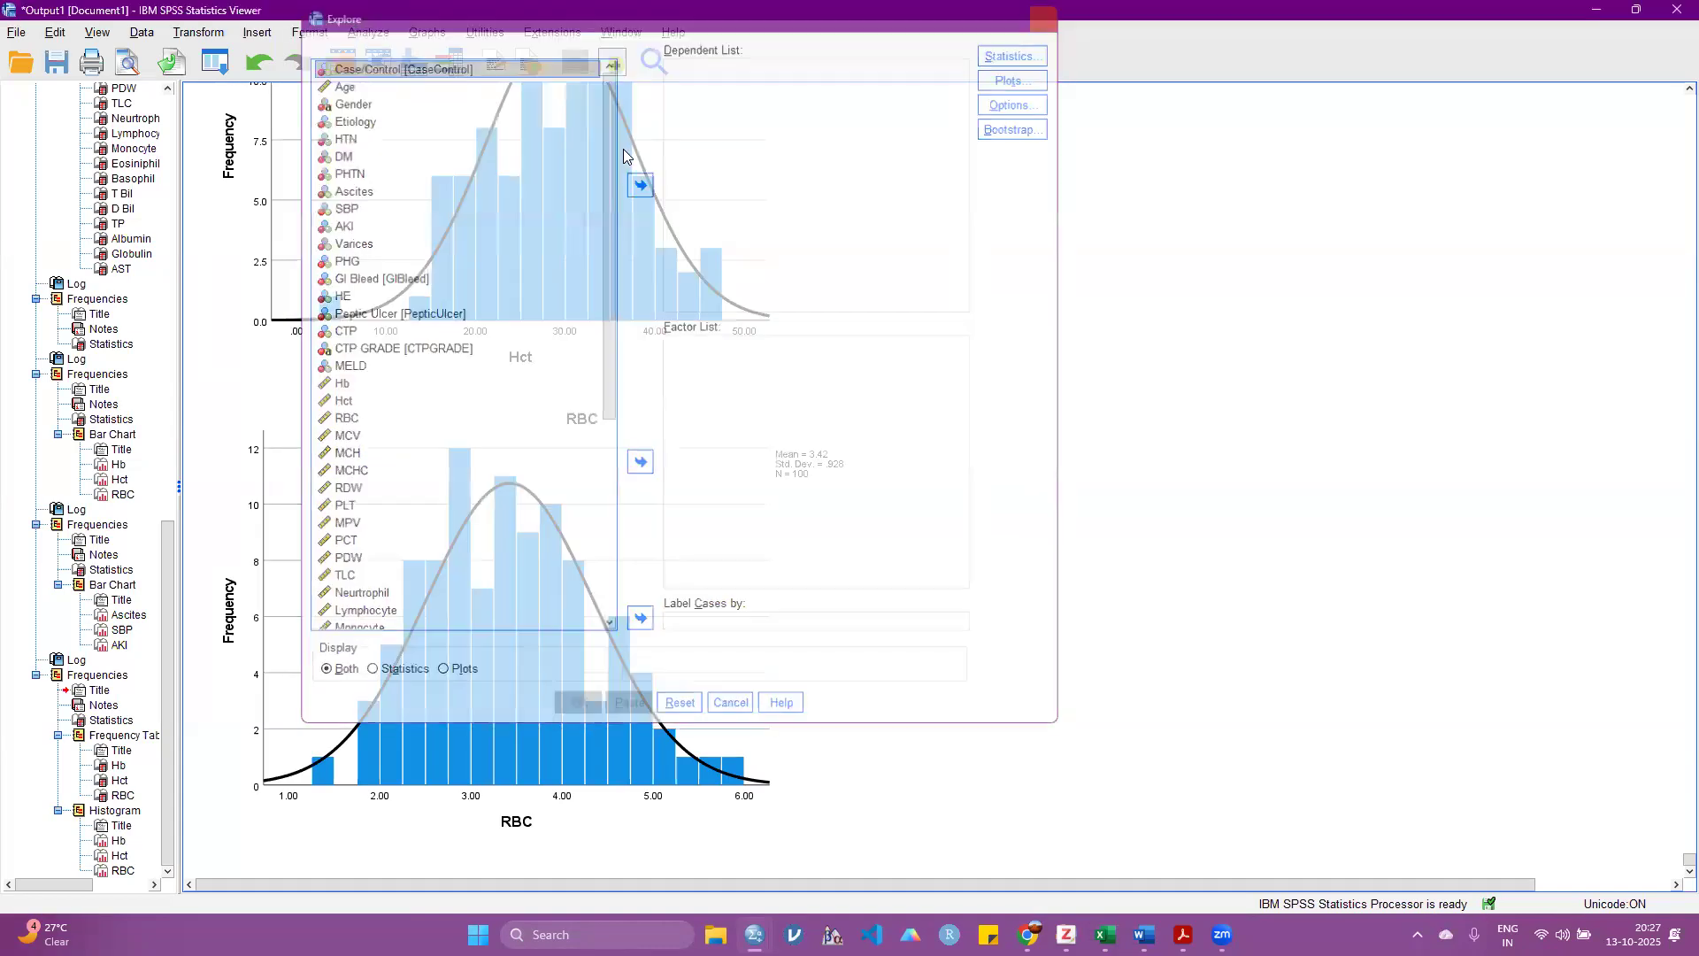
pyautogui.click(370, 32)
pyautogui.moveTo(460, 102)
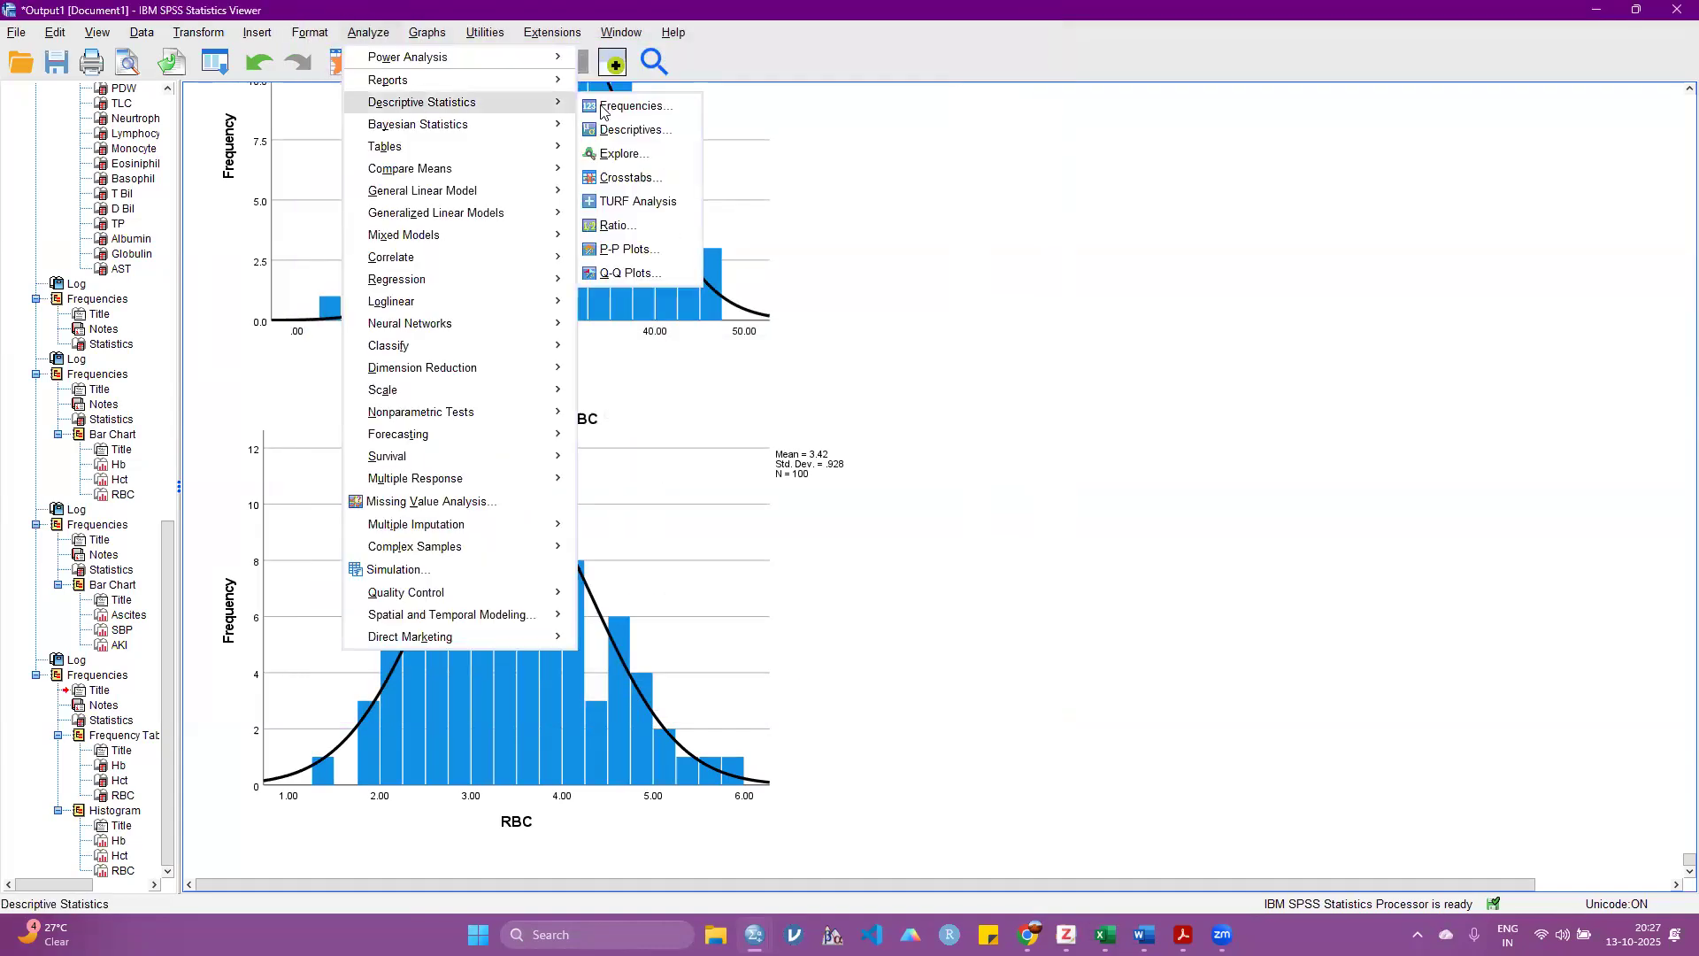
pyautogui.click(612, 148)
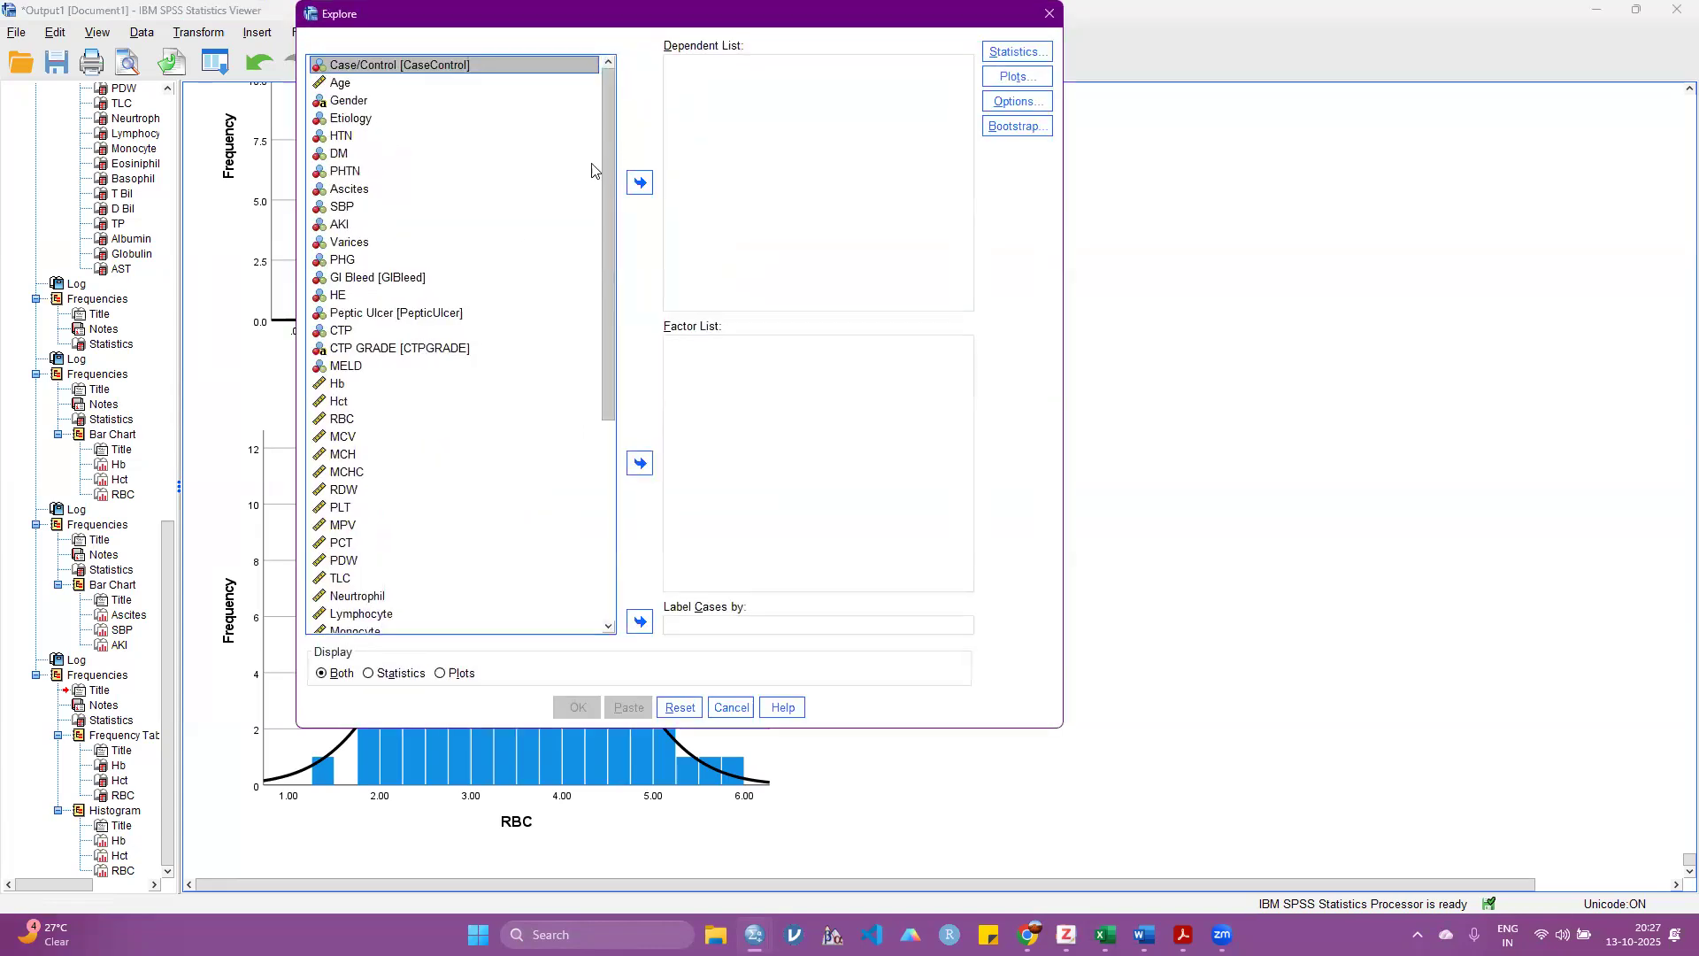
pyautogui.click(335, 390)
pyautogui.keyDown('ctrl'); pyautogui.click(339, 403); pyautogui.keyUp('ctrl')
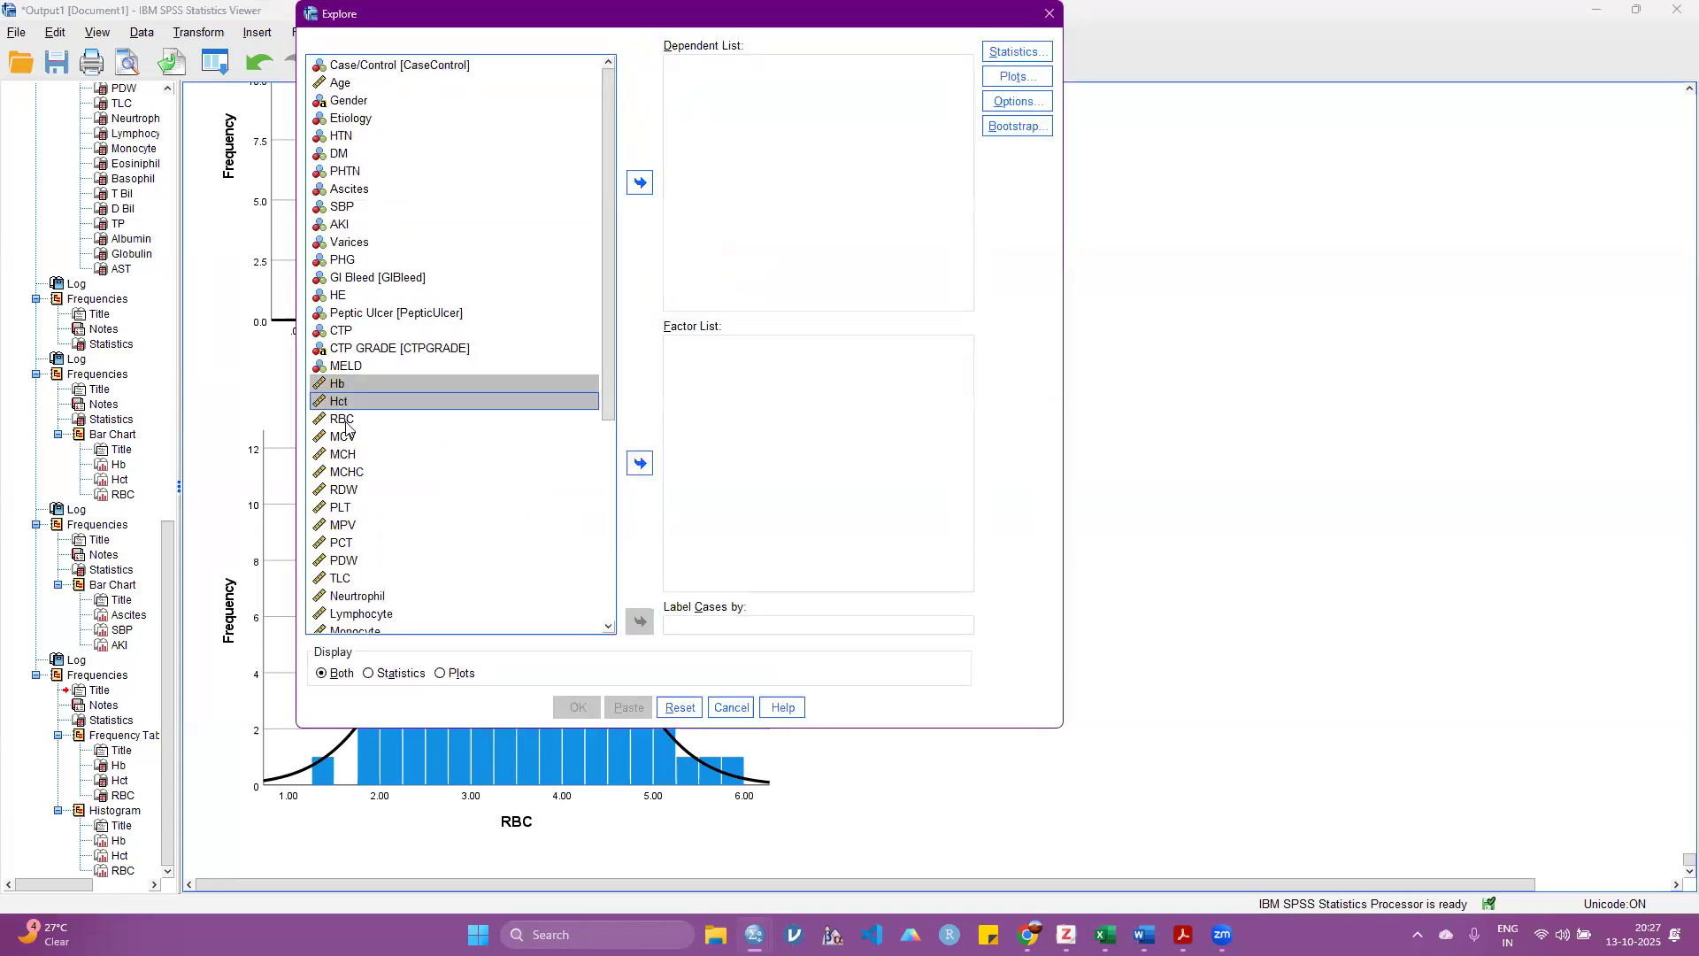
pyautogui.keyDown('ctrl'); pyautogui.click(345, 422); pyautogui.keyUp('ctrl')
pyautogui.click(640, 183)
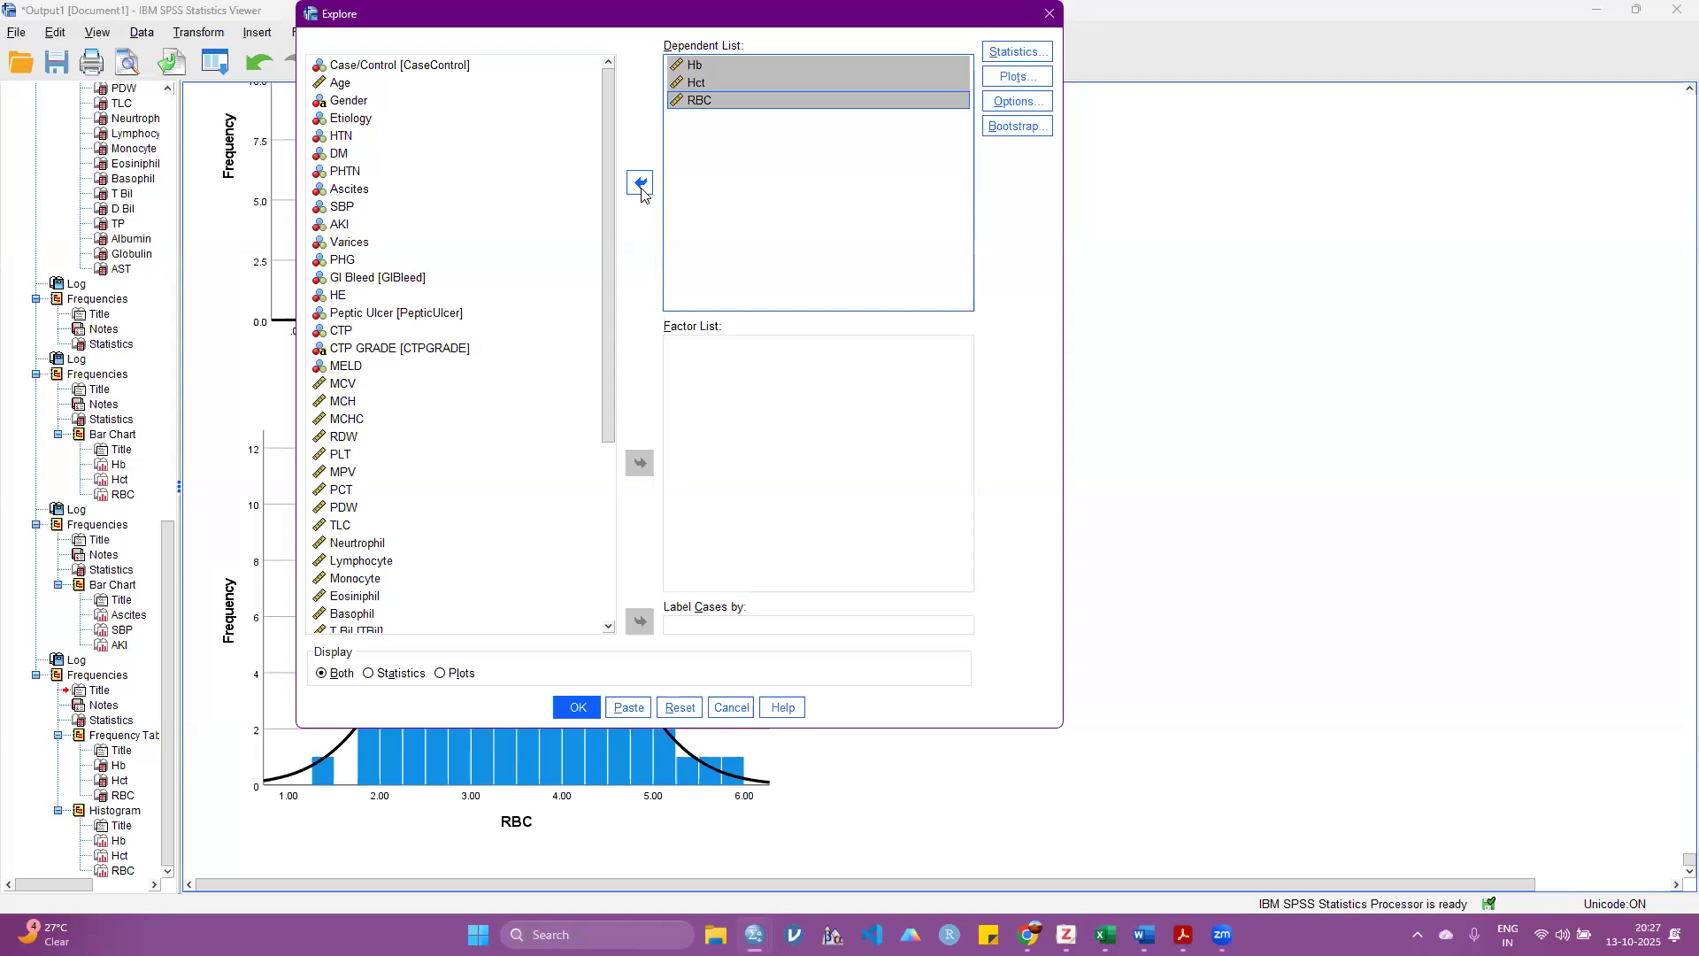
# Step: Enable normality plots with tests for the Explore analysis and run it
pyautogui.hotkey('alt', 't')
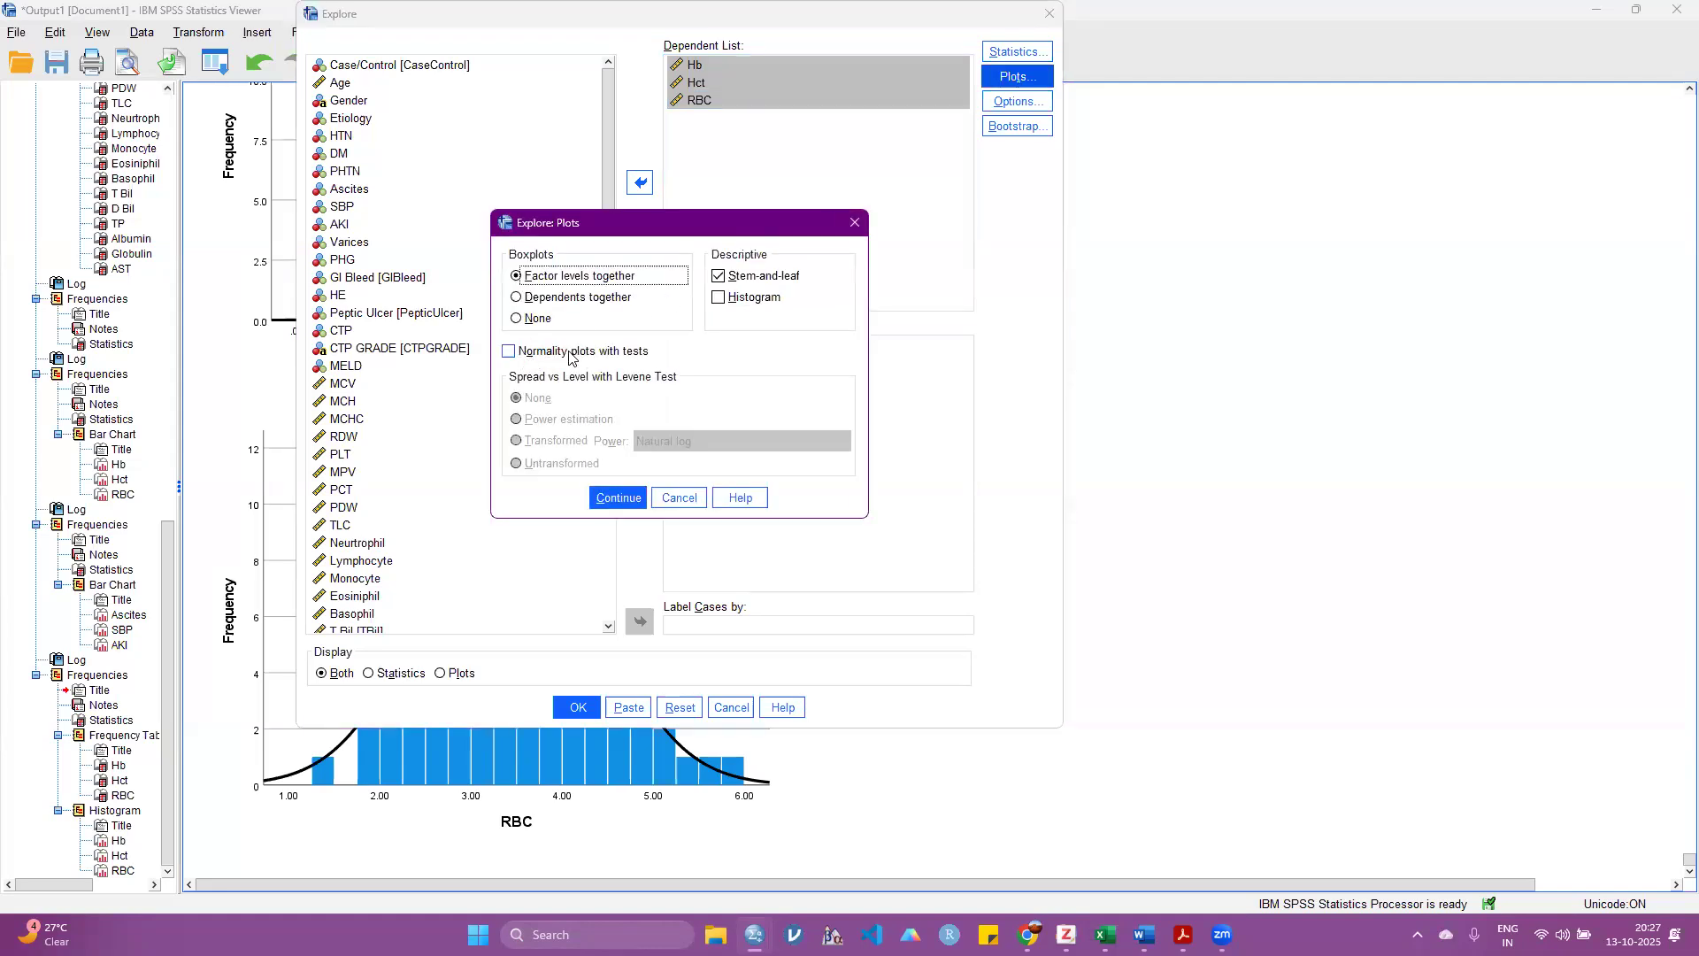
pyautogui.click(584, 353)
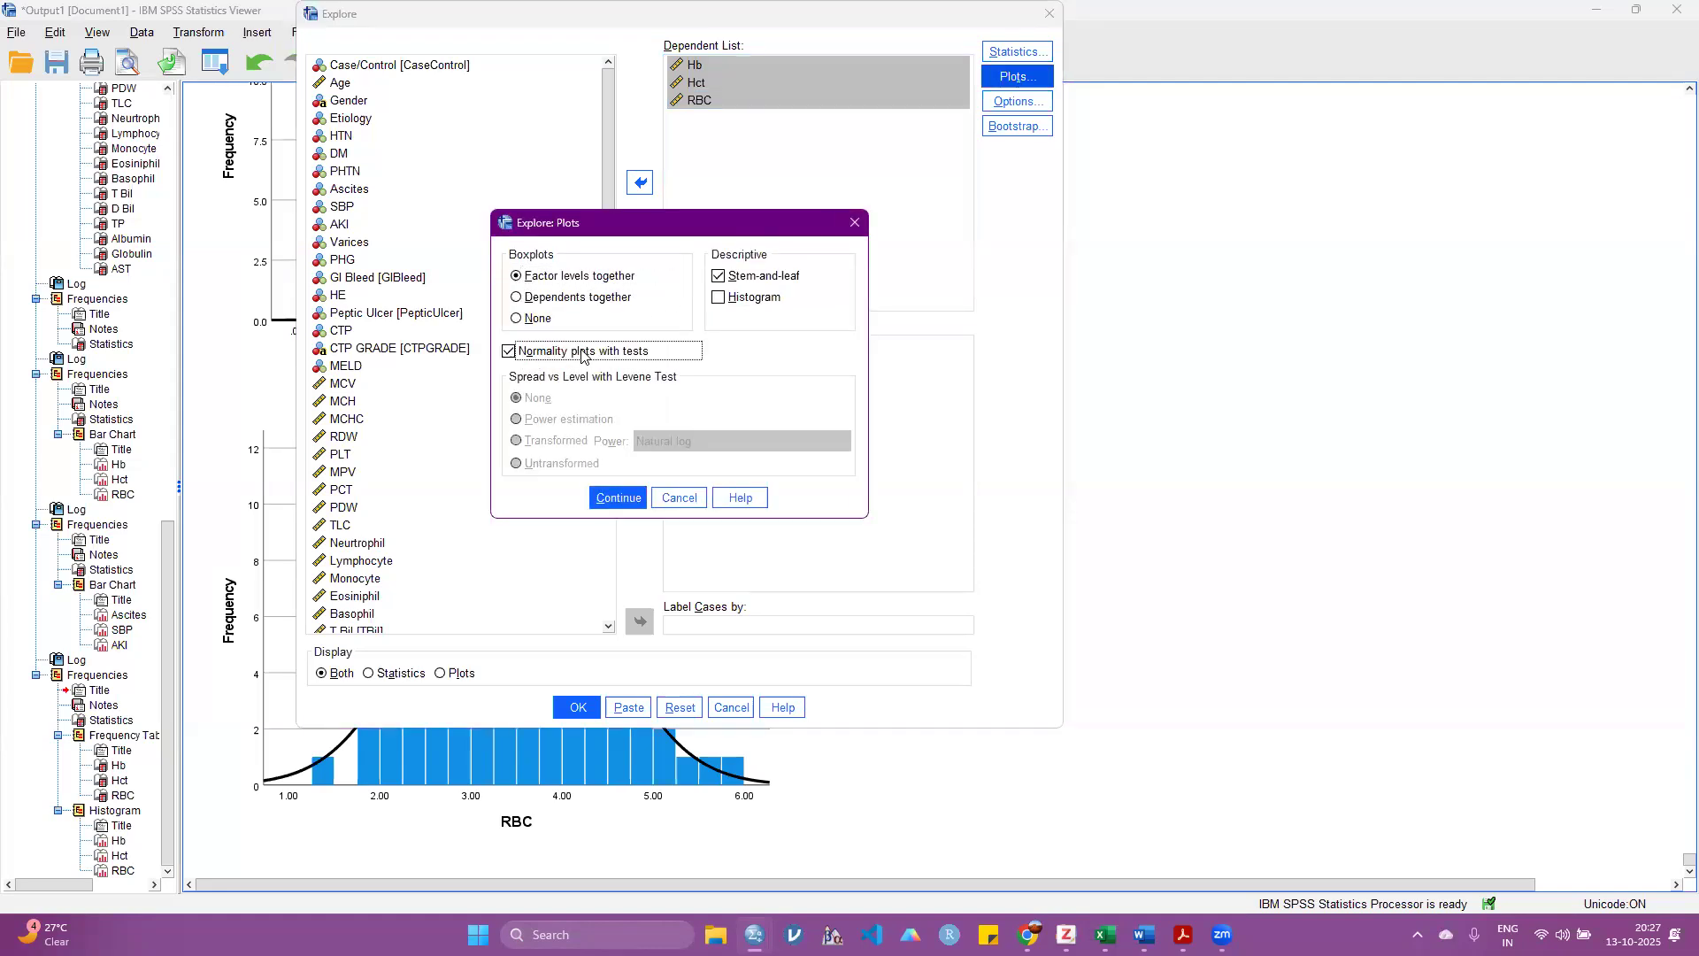
pyautogui.click(630, 501)
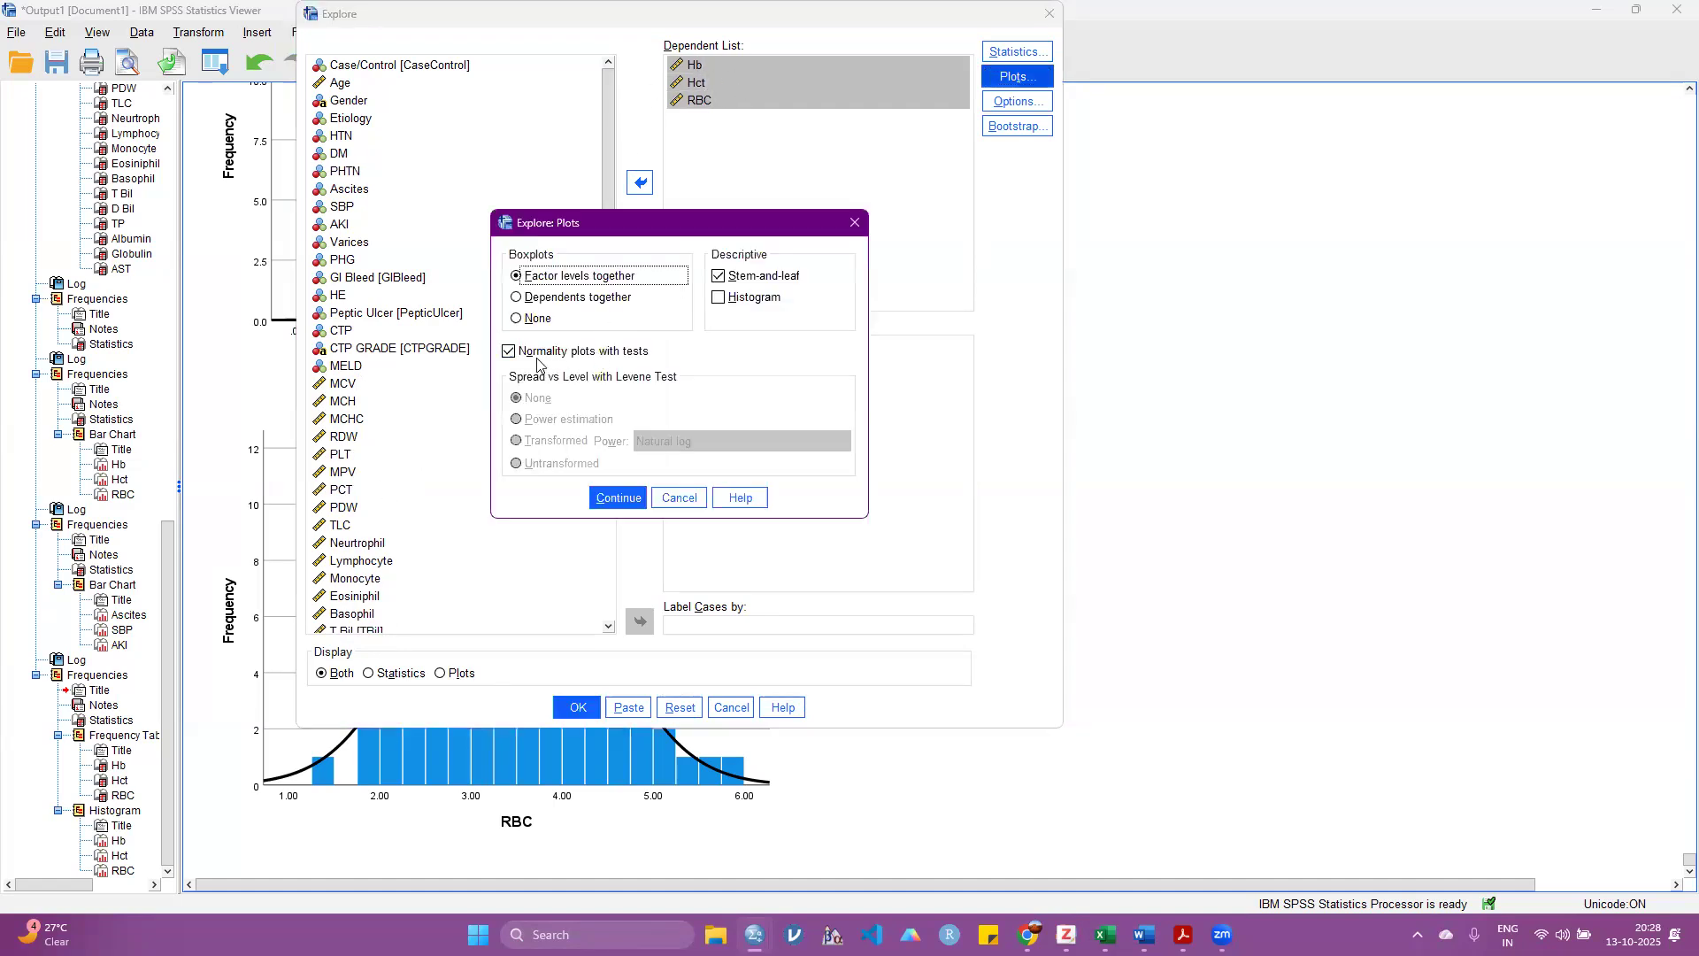
pyautogui.click(618, 497)
pyautogui.click(577, 707)
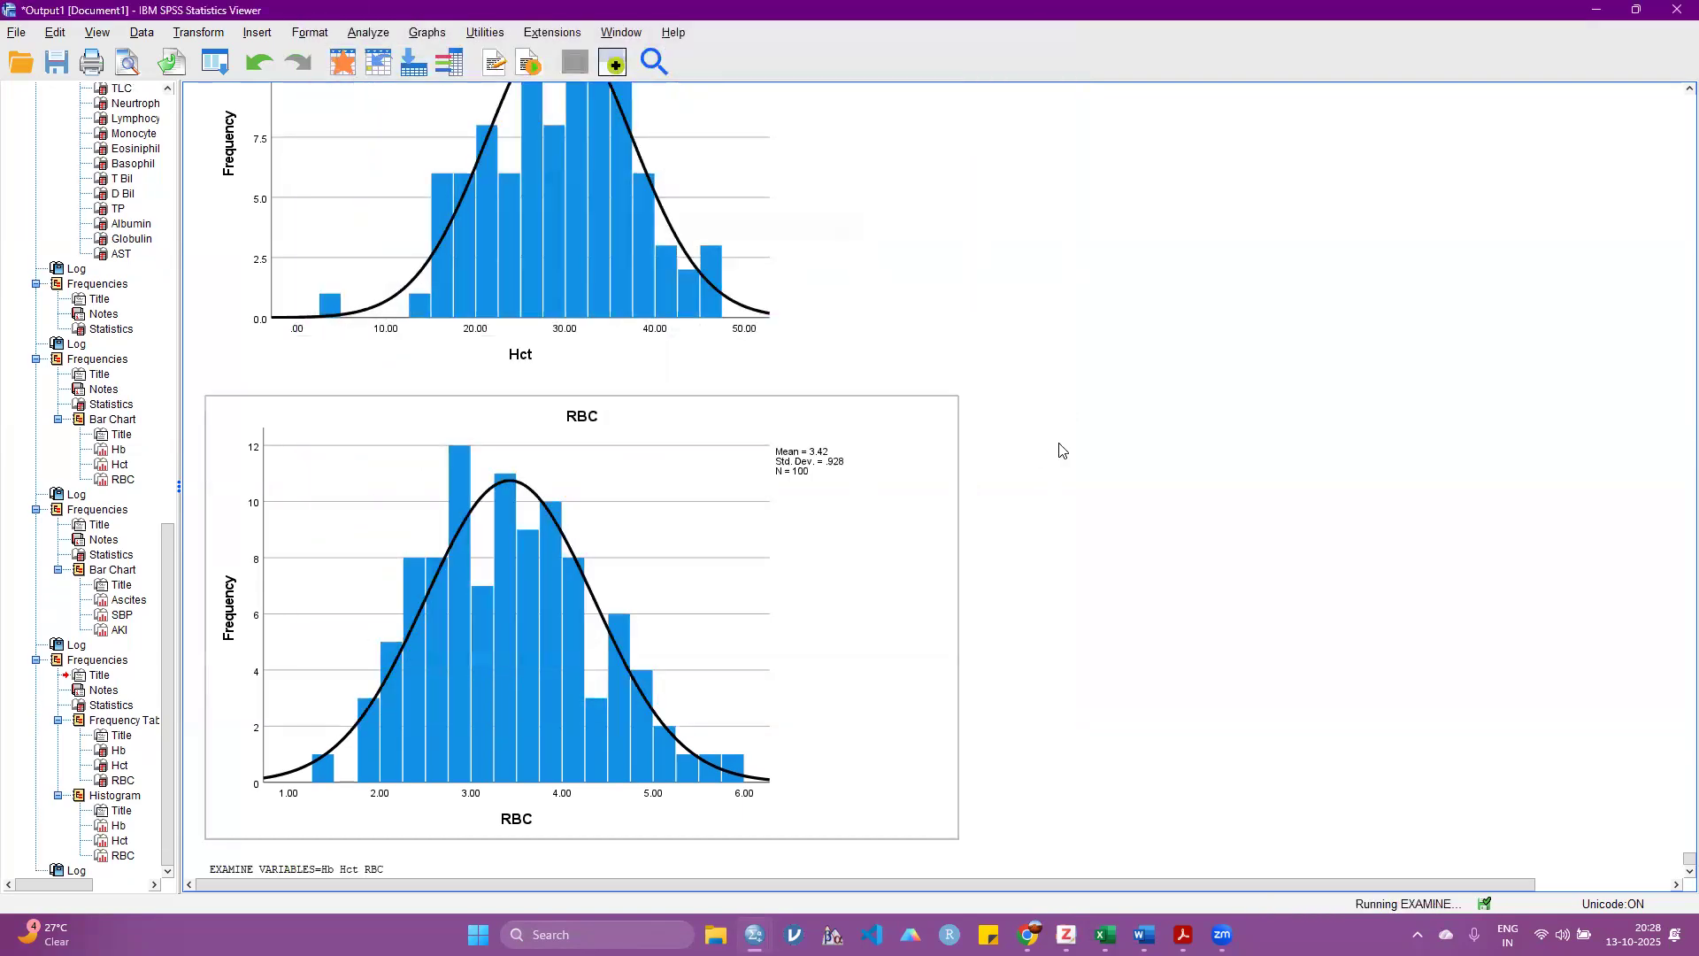
# Step: Examine the Q-Q plots, boxplots and Tests of Normality table for Hb, Hct and RBC
pyautogui.scroll(-15, 550, 360)
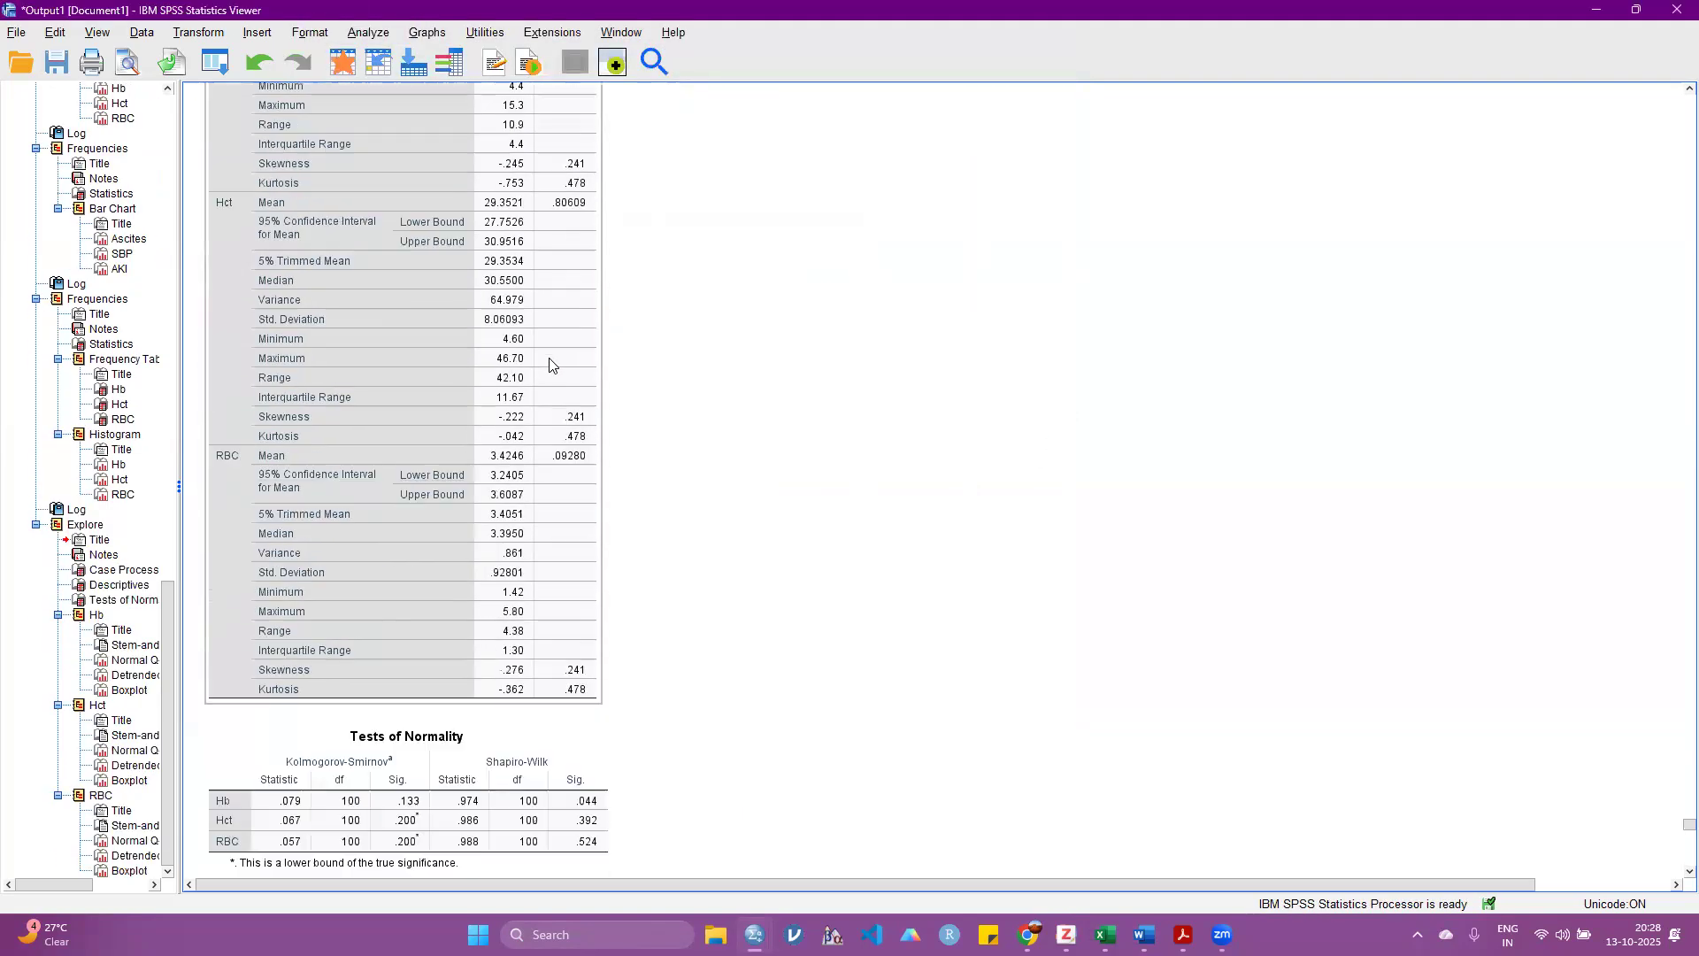
pyautogui.scroll(-5, 549, 363)
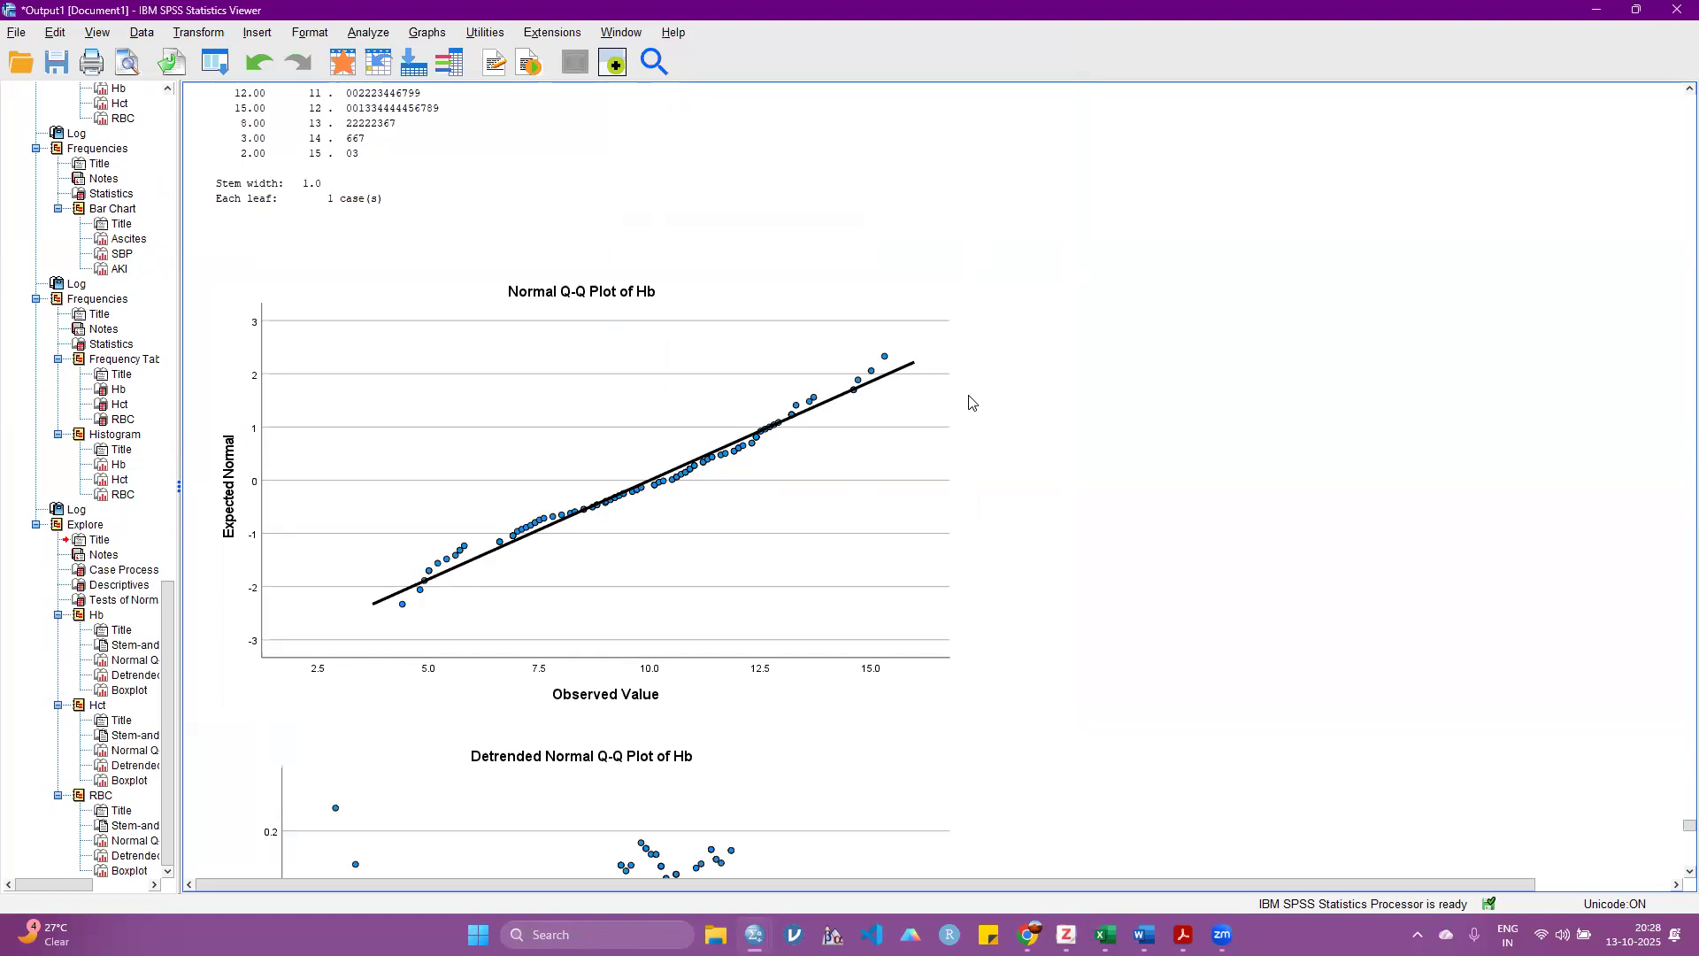
pyautogui.scroll(-5, 945, 459)
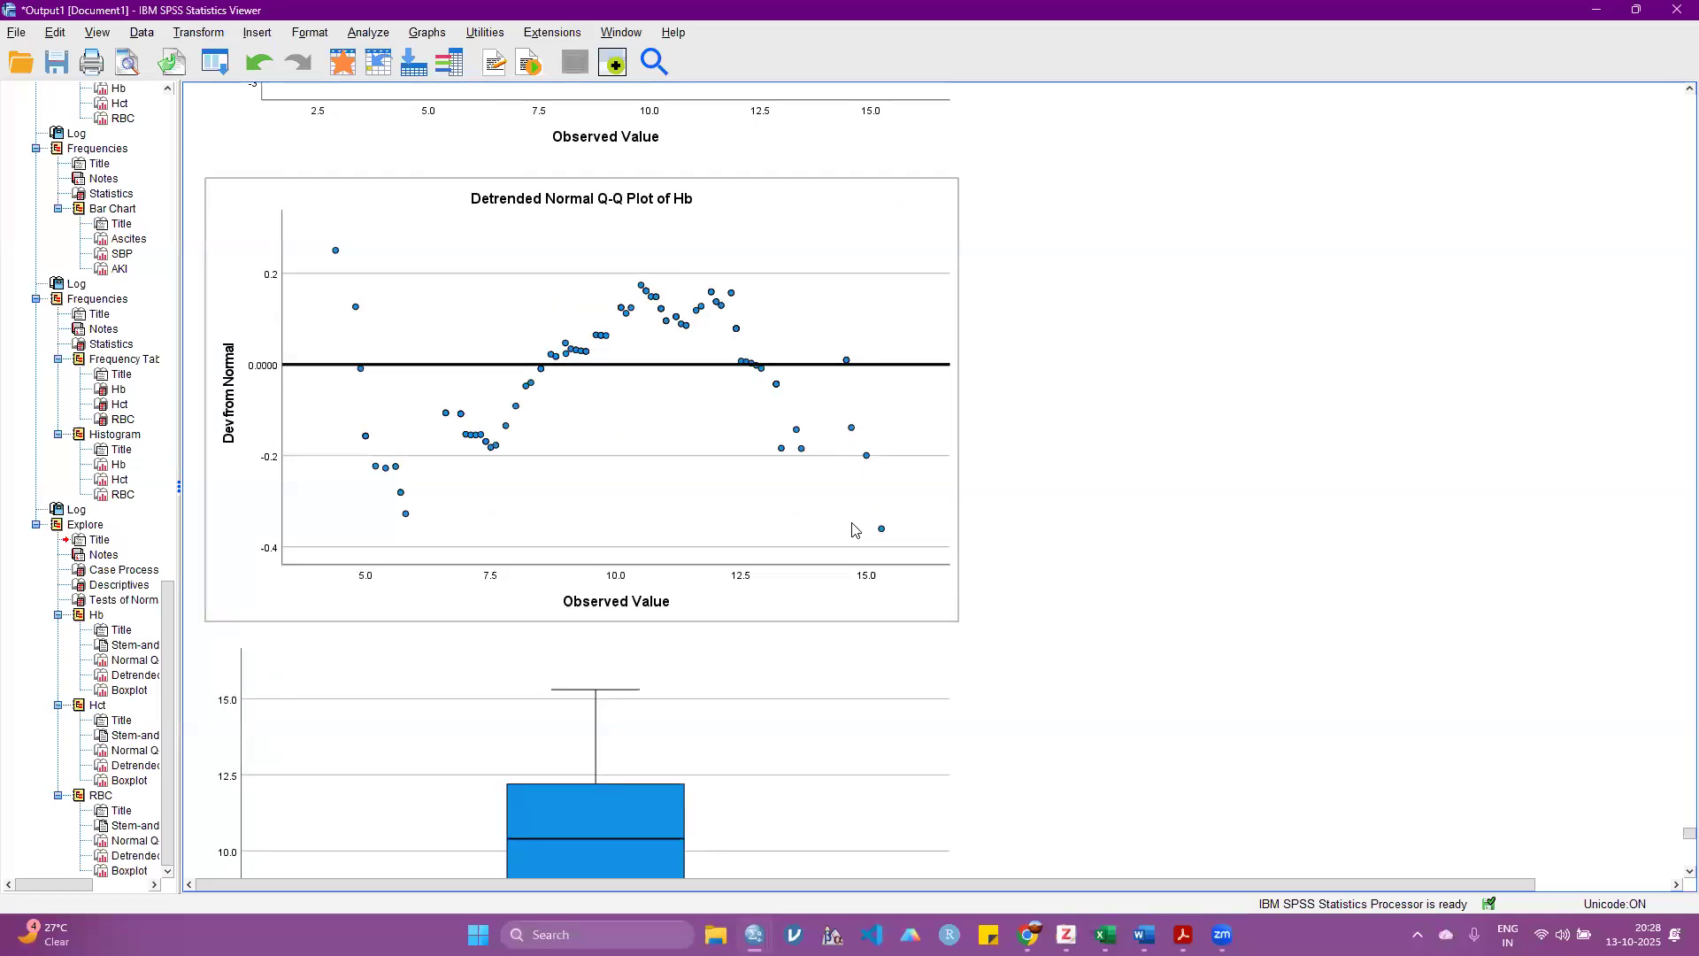
pyautogui.scroll(-11, 863, 540)
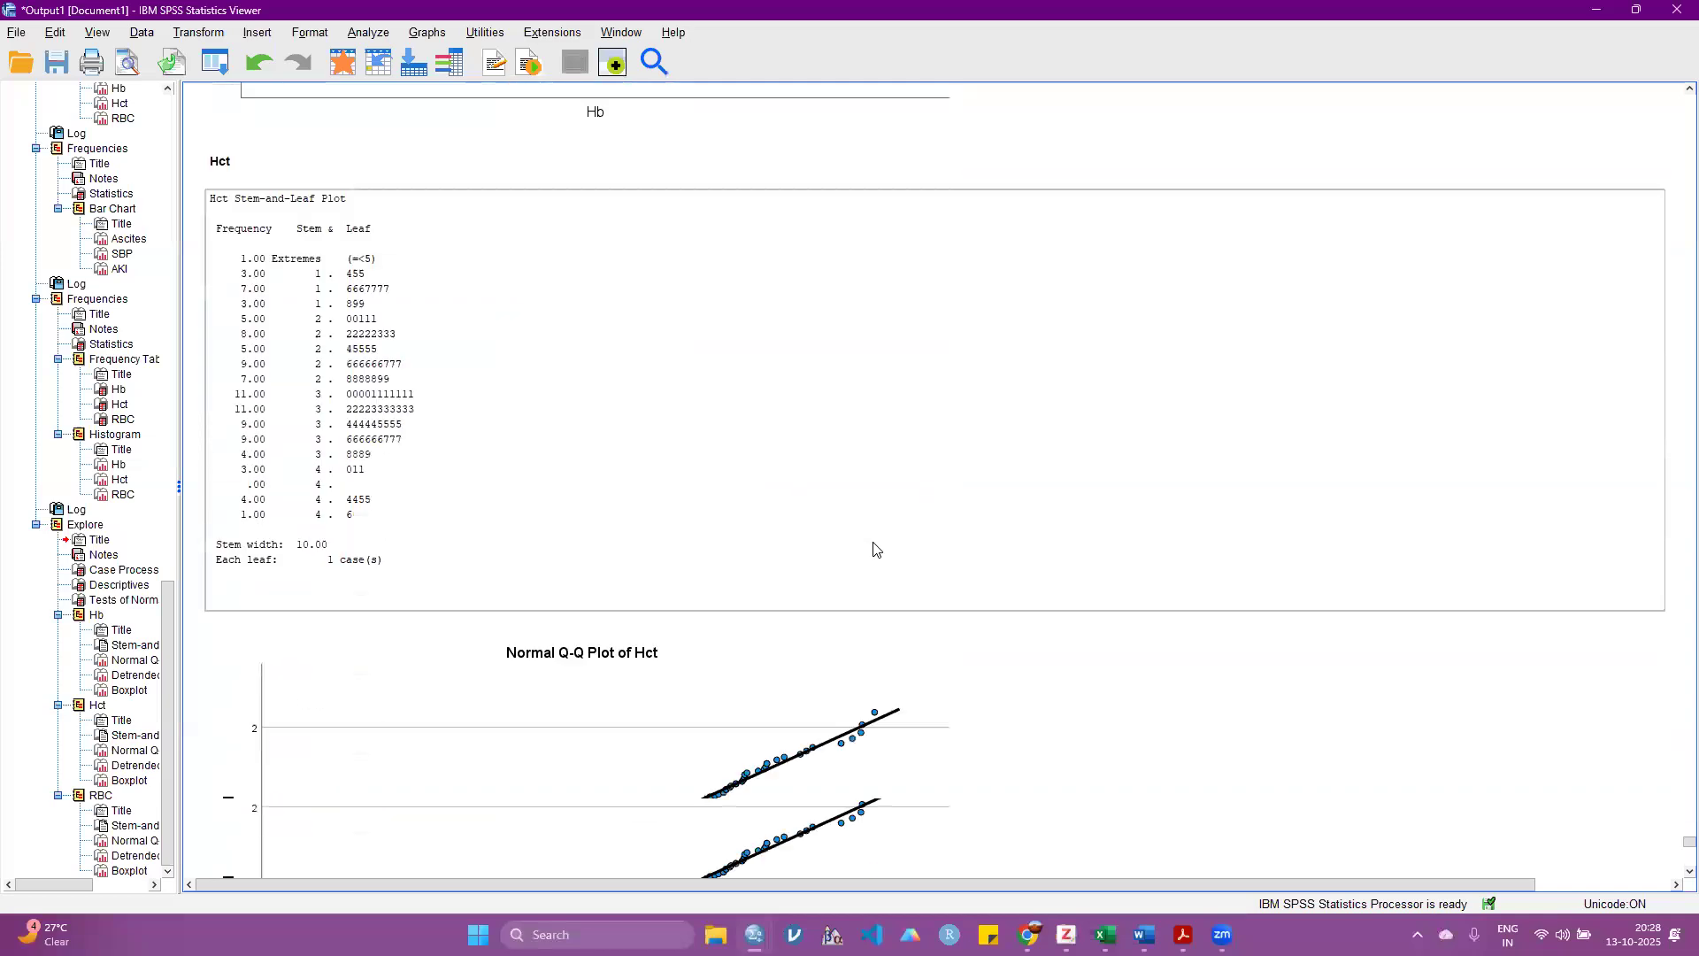
pyautogui.scroll(-3, 875, 550)
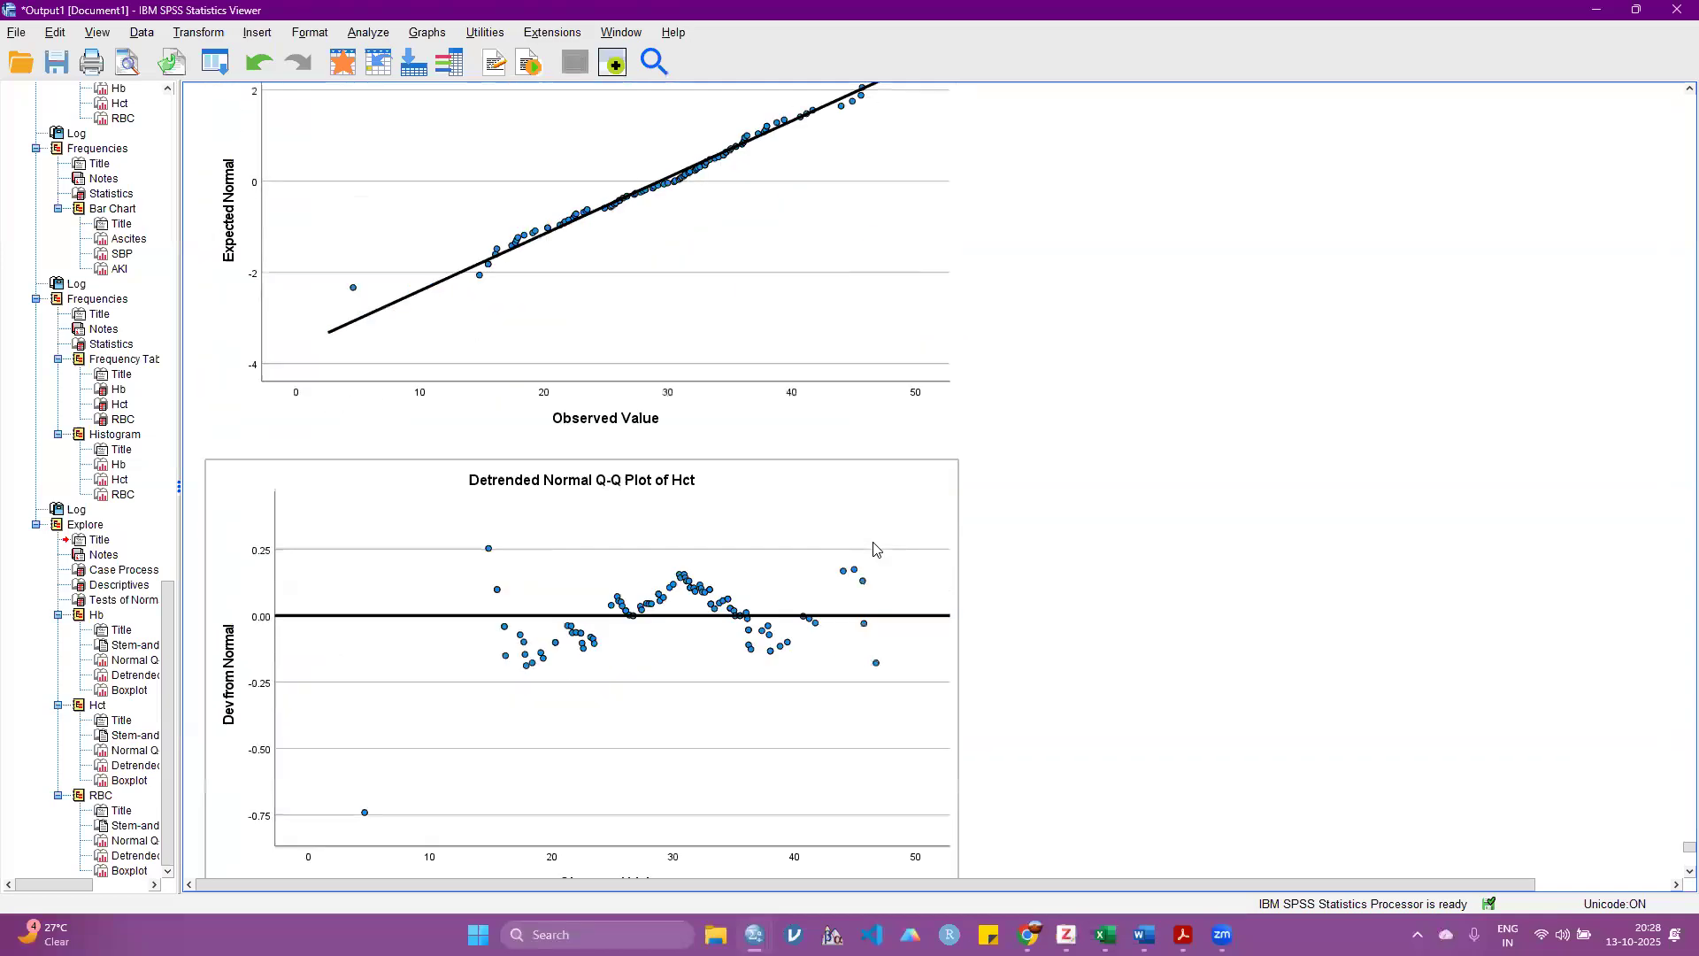
pyautogui.scroll(-15, 875, 549)
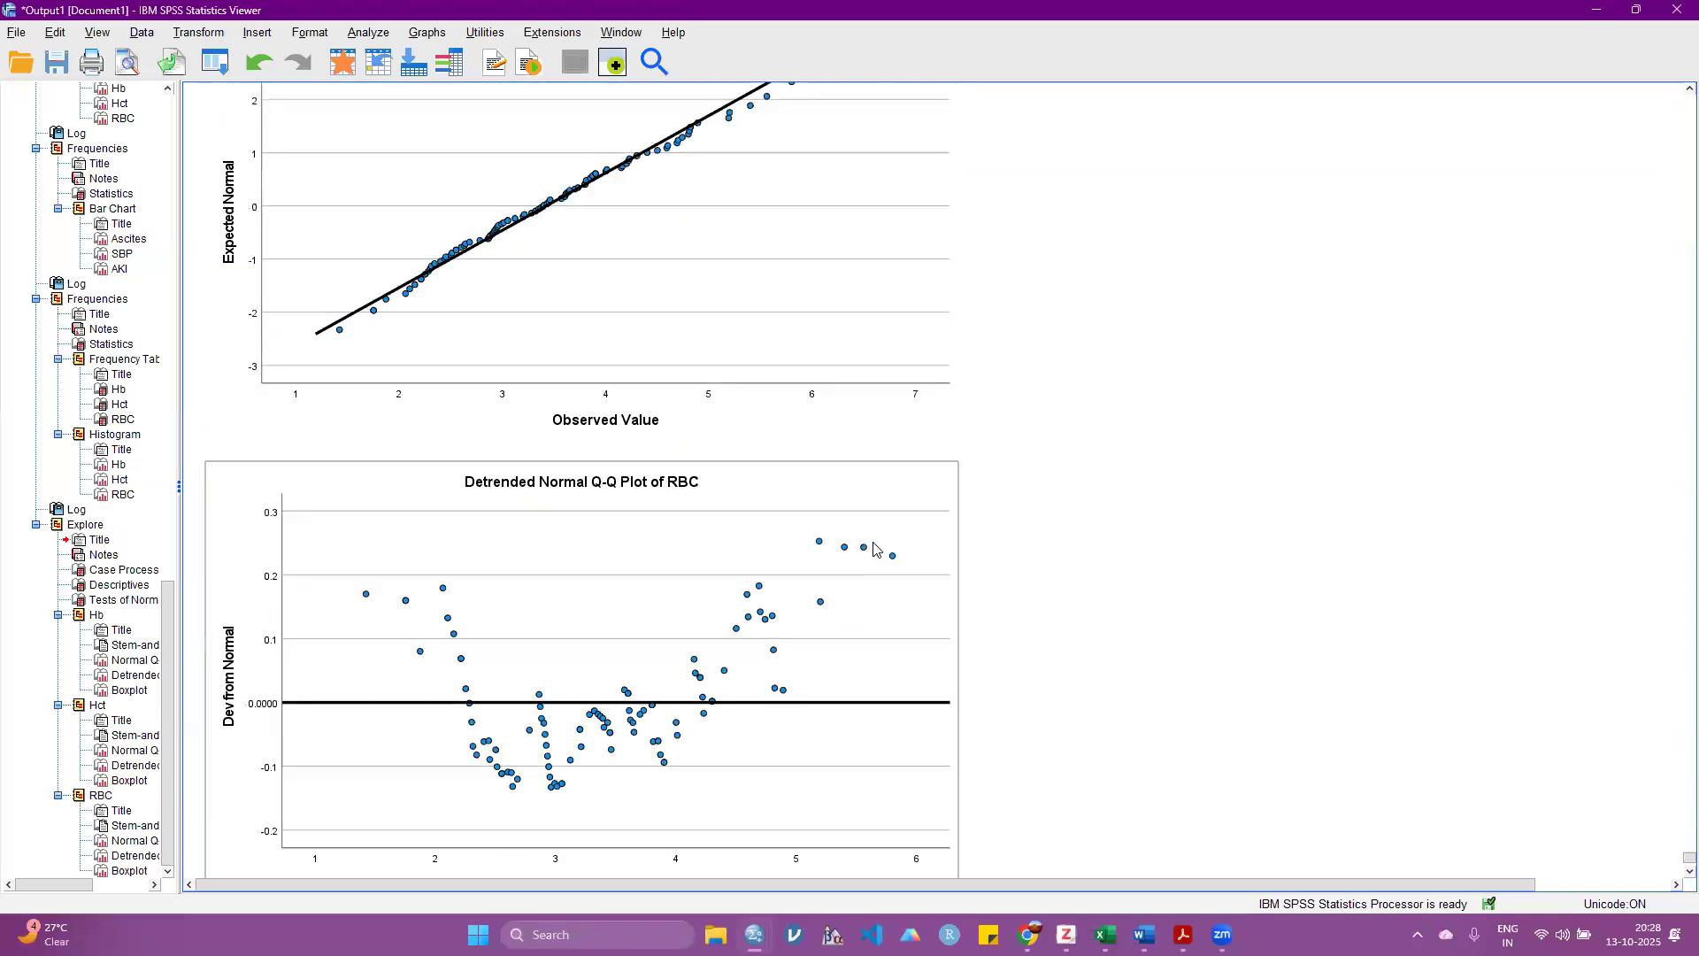
pyautogui.scroll(-5, 875, 550)
pyautogui.scroll(20, 874, 550)
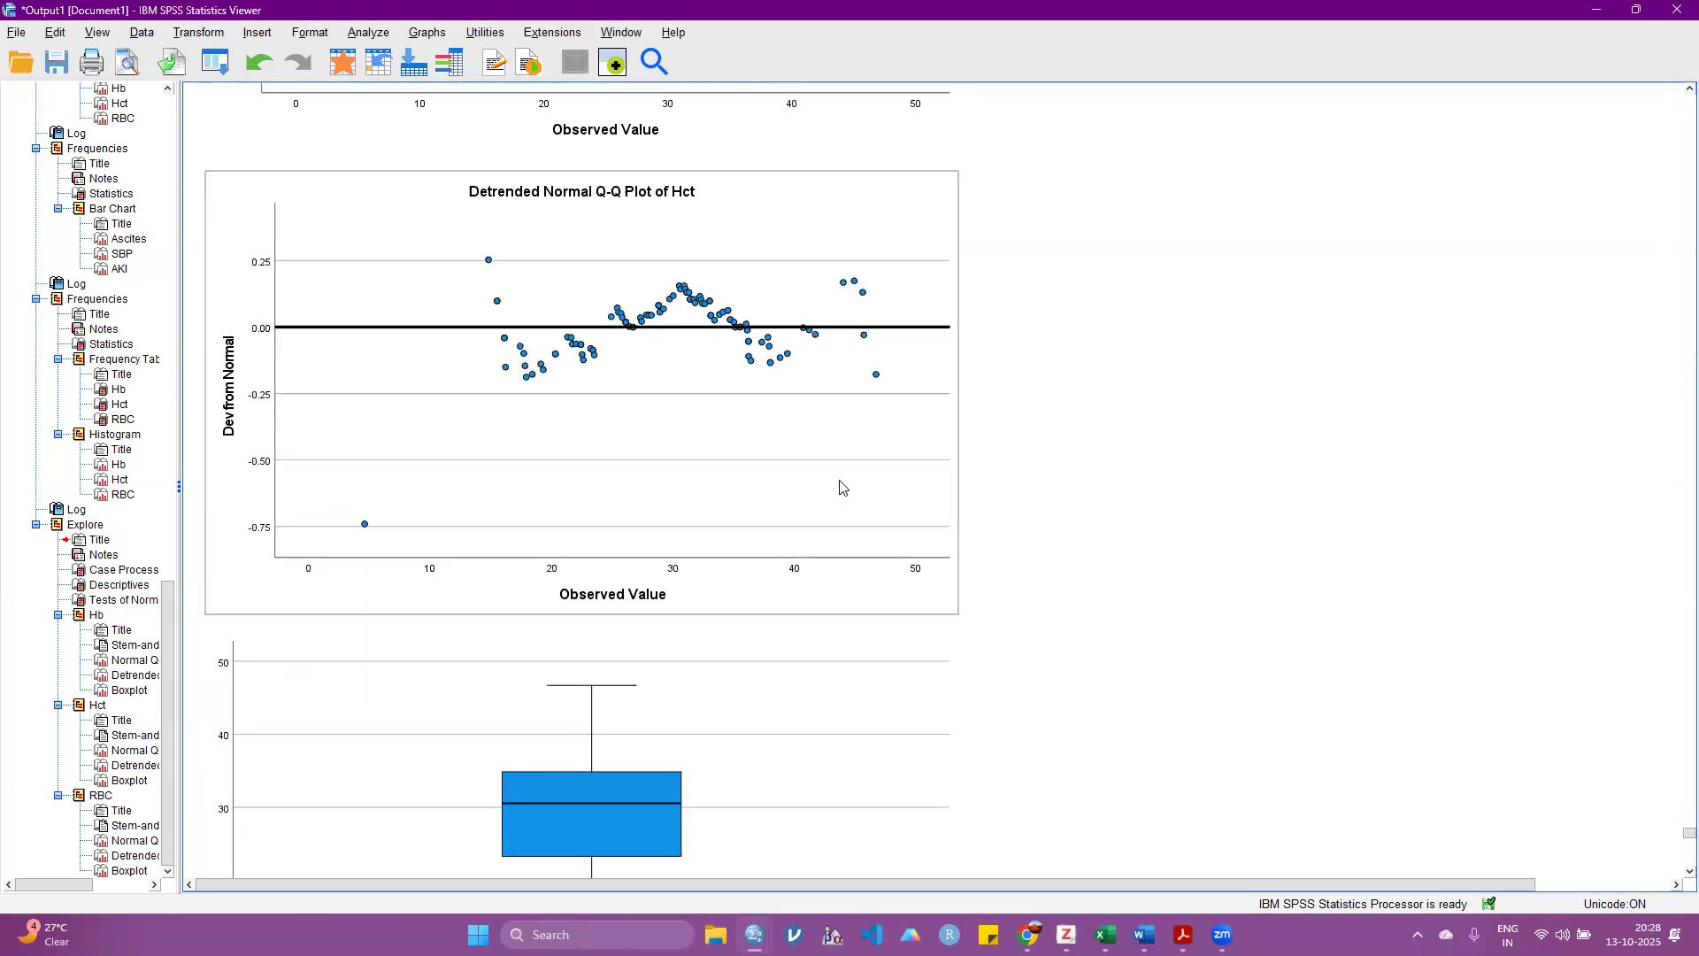
pyautogui.scroll(20, 829, 457)
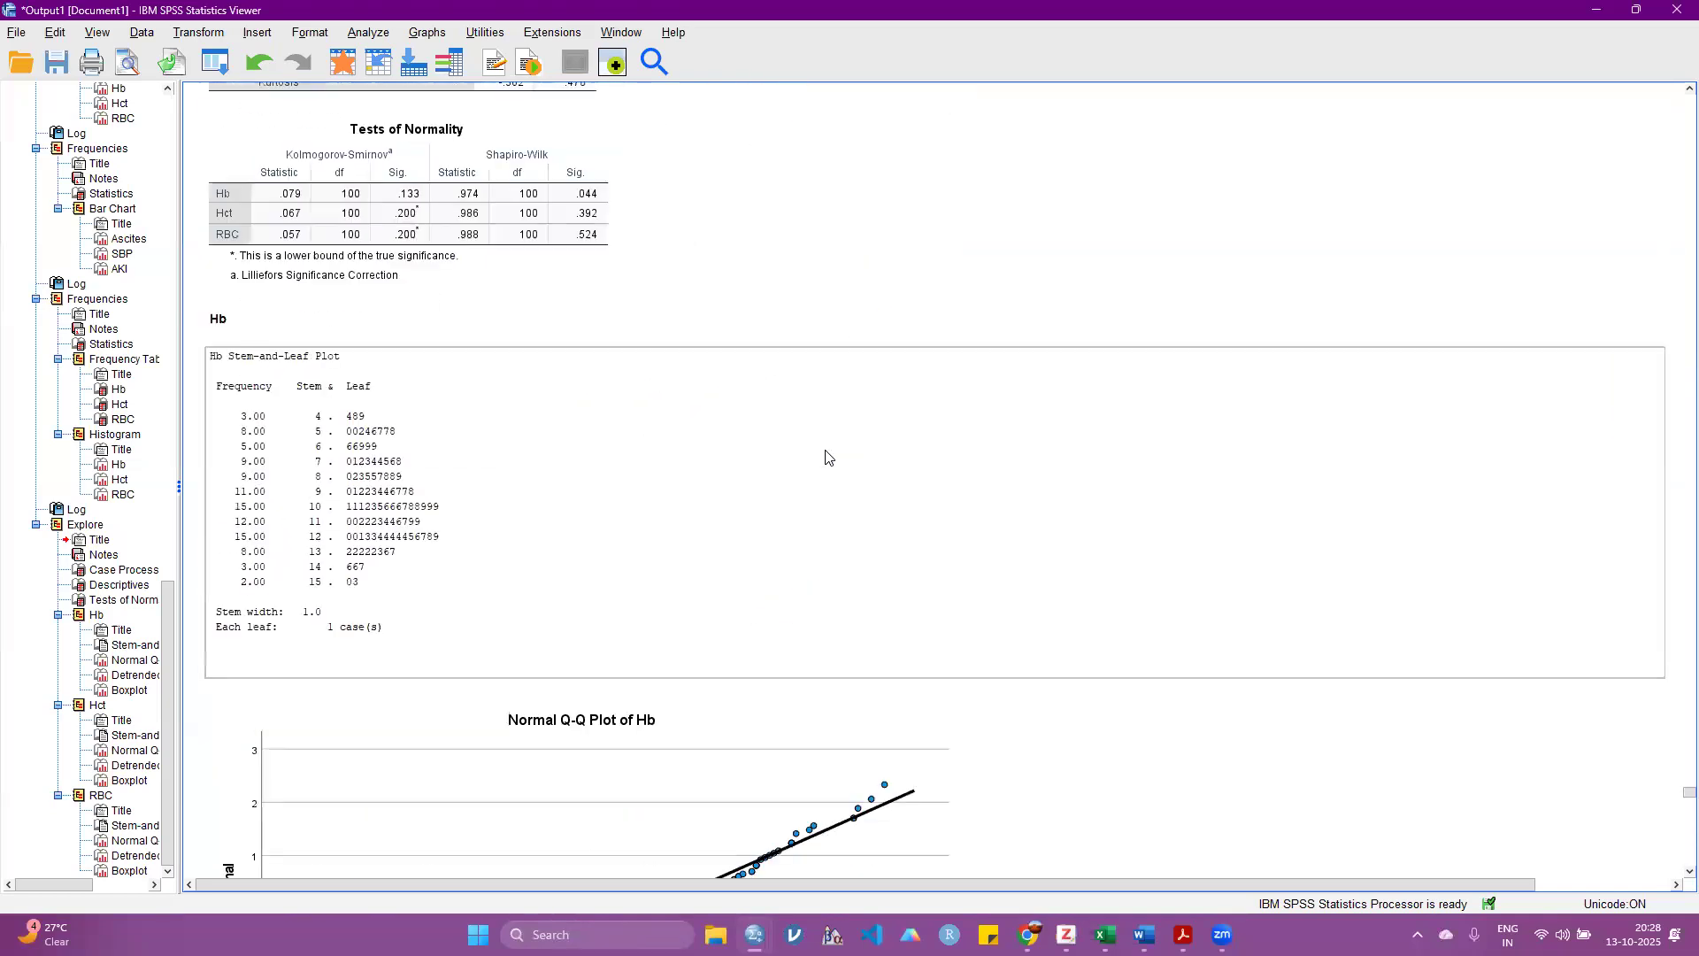
pyautogui.click(469, 501)
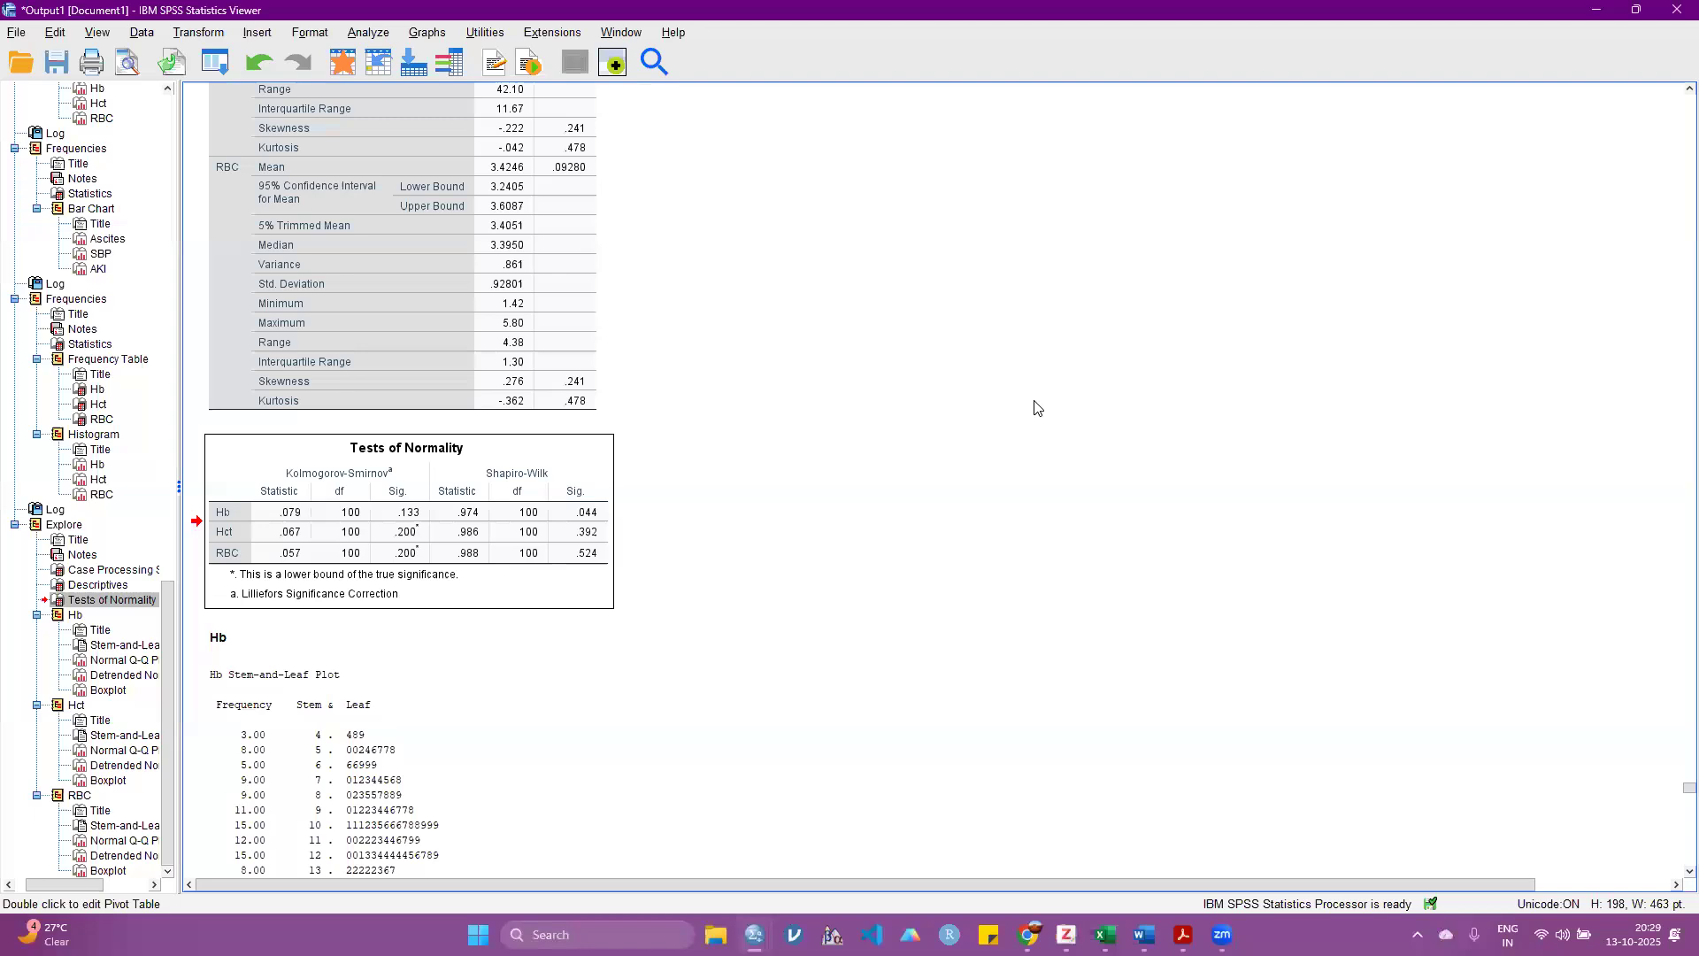
# Step: Reopen the Explore analysis and add the variables from MCV through Albumin to the dependent variables
pyautogui.click(369, 32)
pyautogui.moveTo(539, 103)
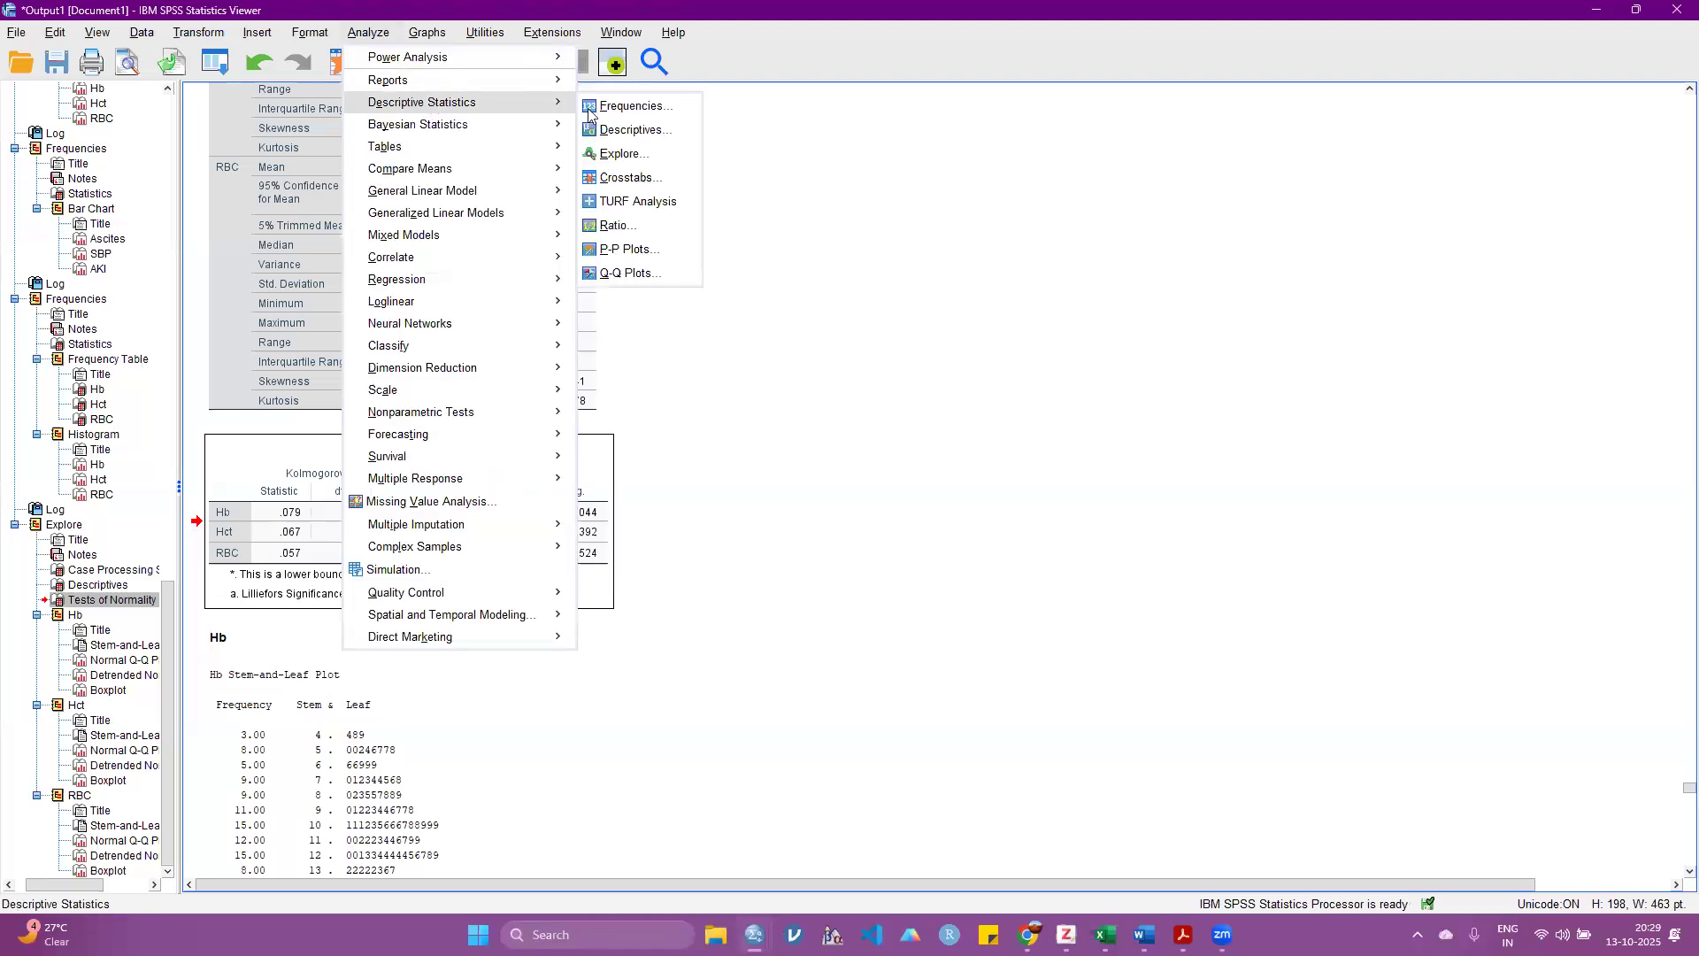
pyautogui.click(615, 153)
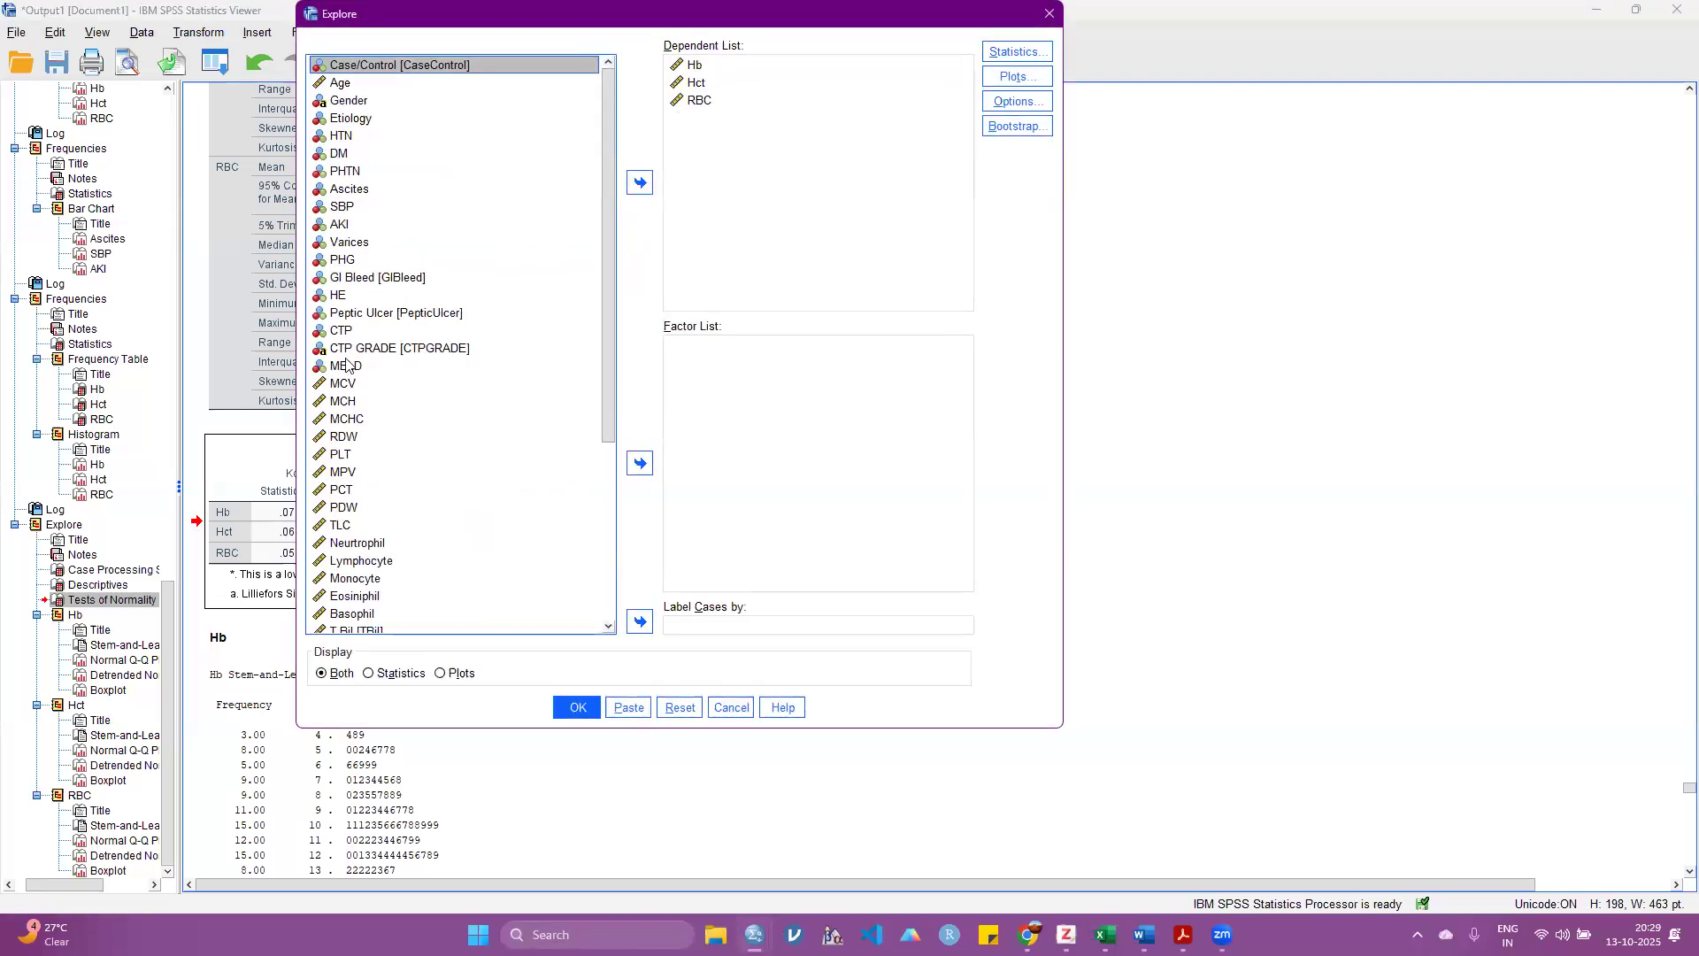
pyautogui.scroll(-1, 343, 349)
pyautogui.click(343, 346)
pyautogui.keyDown('ctrl'); pyautogui.click(343, 331); pyautogui.keyUp('ctrl')
pyautogui.keyDown('ctrl'); pyautogui.click(346, 365); pyautogui.keyUp('ctrl')
pyautogui.keyDown('ctrl'); pyautogui.click(345, 385); pyautogui.keyUp('ctrl')
pyautogui.keyDown('ctrl'); pyautogui.click(342, 402); pyautogui.keyUp('ctrl')
pyautogui.moveTo(338, 443); pyautogui.dragTo(342, 630)
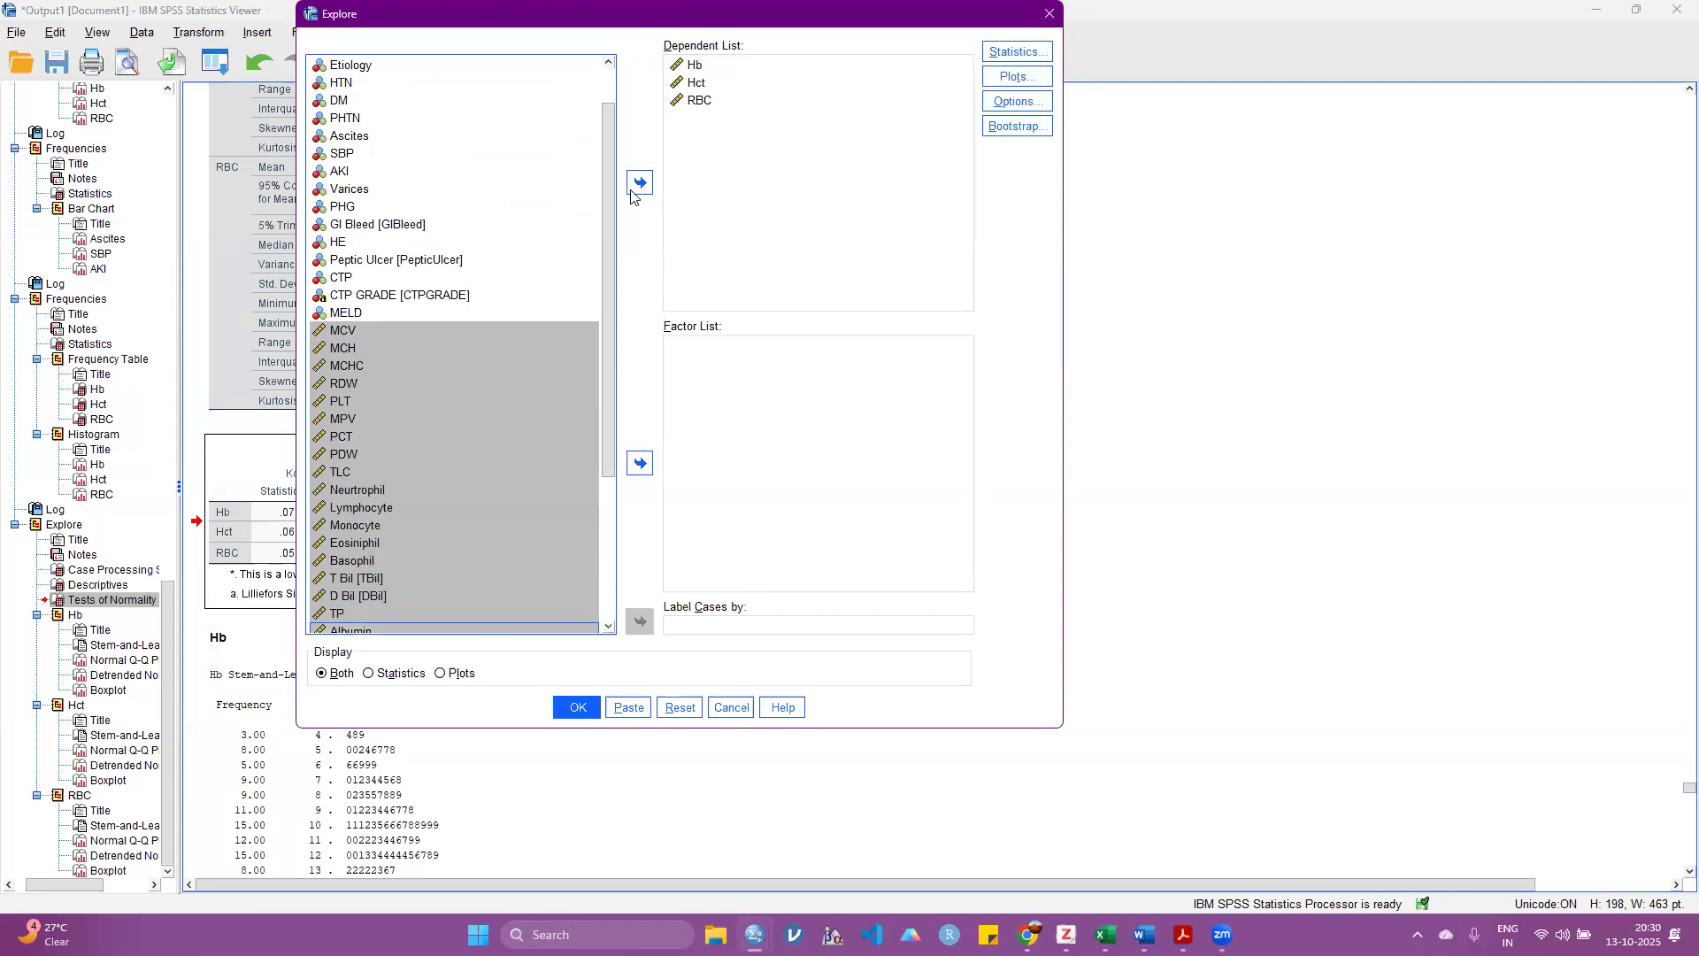
pyautogui.click(640, 182)
pyautogui.click(740, 118)
pyautogui.click(640, 183)
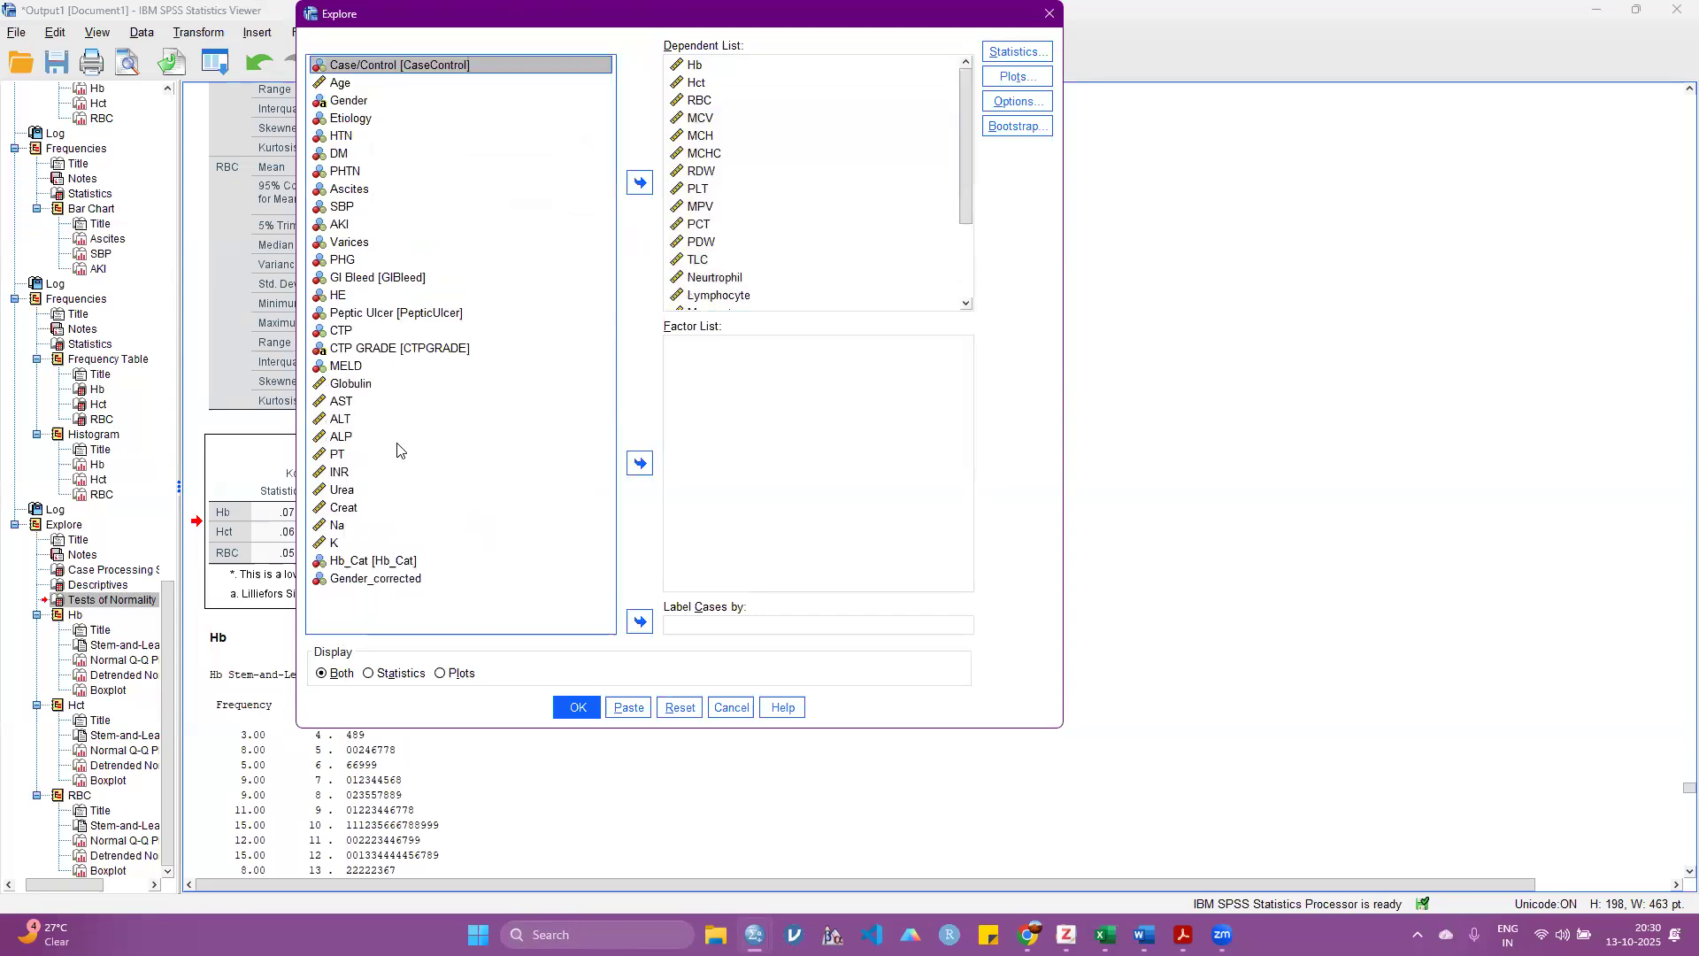
# Step: Add AST, ALT, ALP, PT, INR, Urea and Na to the Explore analysis's dependent variables
pyautogui.keyDown('ctrl'); pyautogui.click(345, 405); pyautogui.keyUp('ctrl')
pyautogui.keyDown('ctrl'); pyautogui.click(341, 422); pyautogui.keyUp('ctrl')
pyautogui.keyDown('ctrl'); pyautogui.click(337, 453); pyautogui.keyUp('ctrl')
pyautogui.keyDown('ctrl'); pyautogui.click(335, 470); pyautogui.keyUp('ctrl')
pyautogui.keyDown('ctrl'); pyautogui.click(340, 436); pyautogui.keyUp('ctrl')
pyautogui.keyDown('ctrl'); pyautogui.click(342, 489); pyautogui.keyUp('ctrl')
pyautogui.keyDown('ctrl'); pyautogui.click(336, 525); pyautogui.keyUp('ctrl')
pyautogui.click(639, 182)
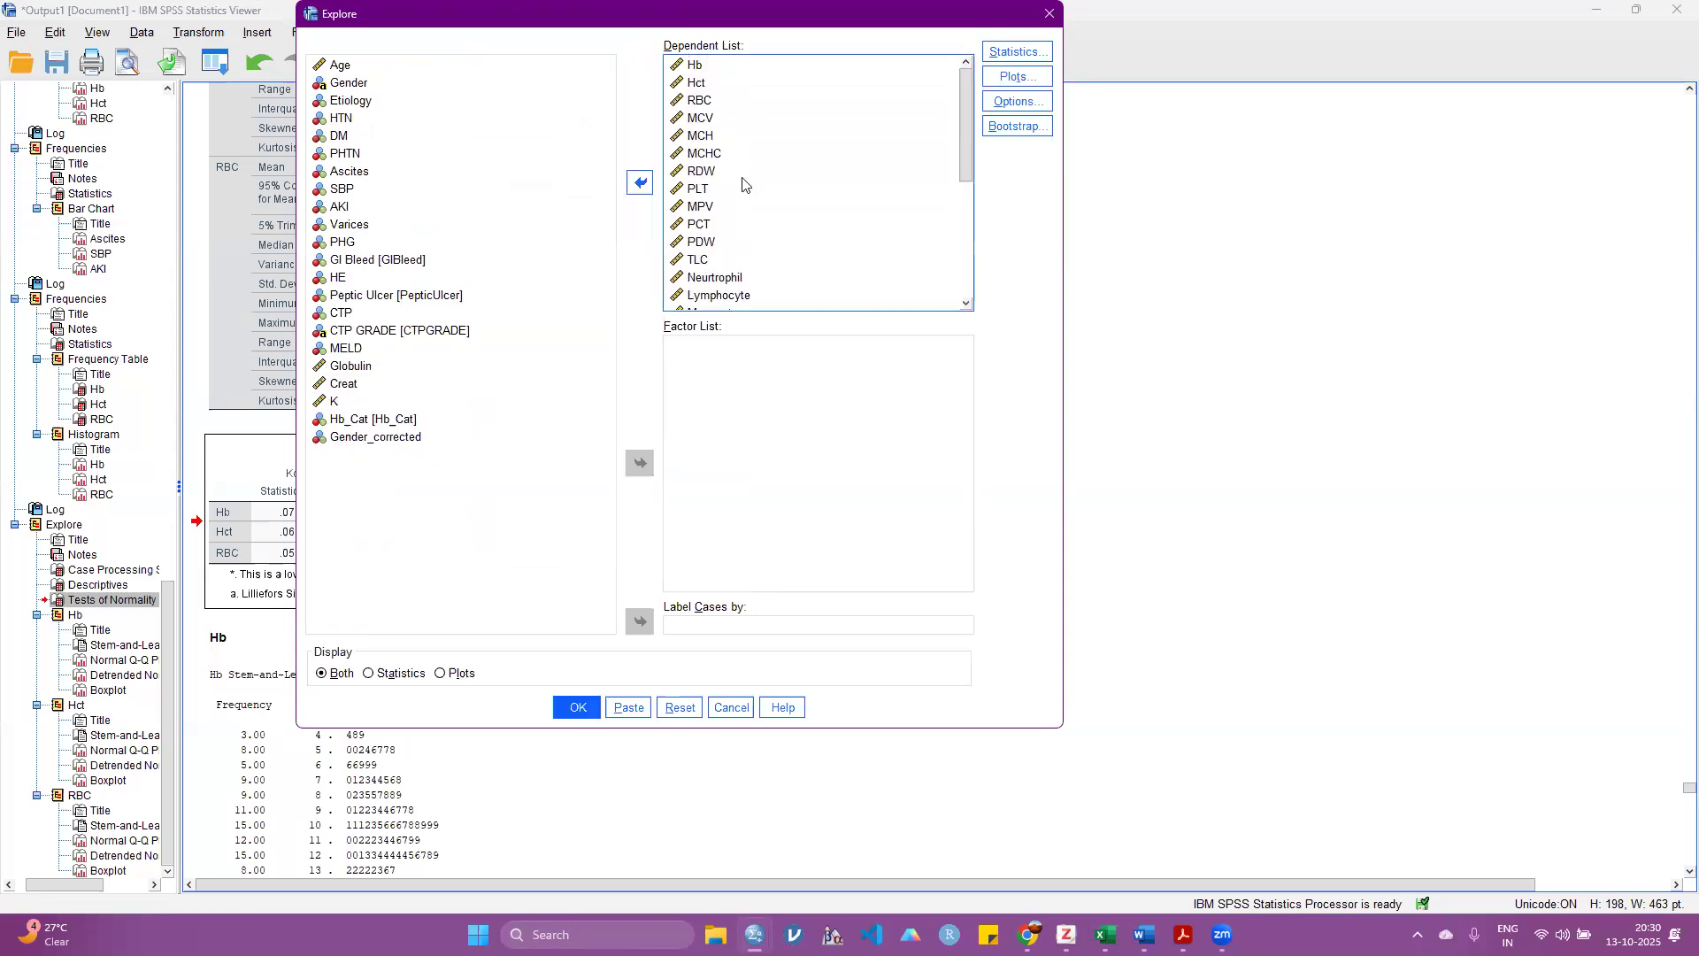
pyautogui.click(700, 177)
pyautogui.click(637, 186)
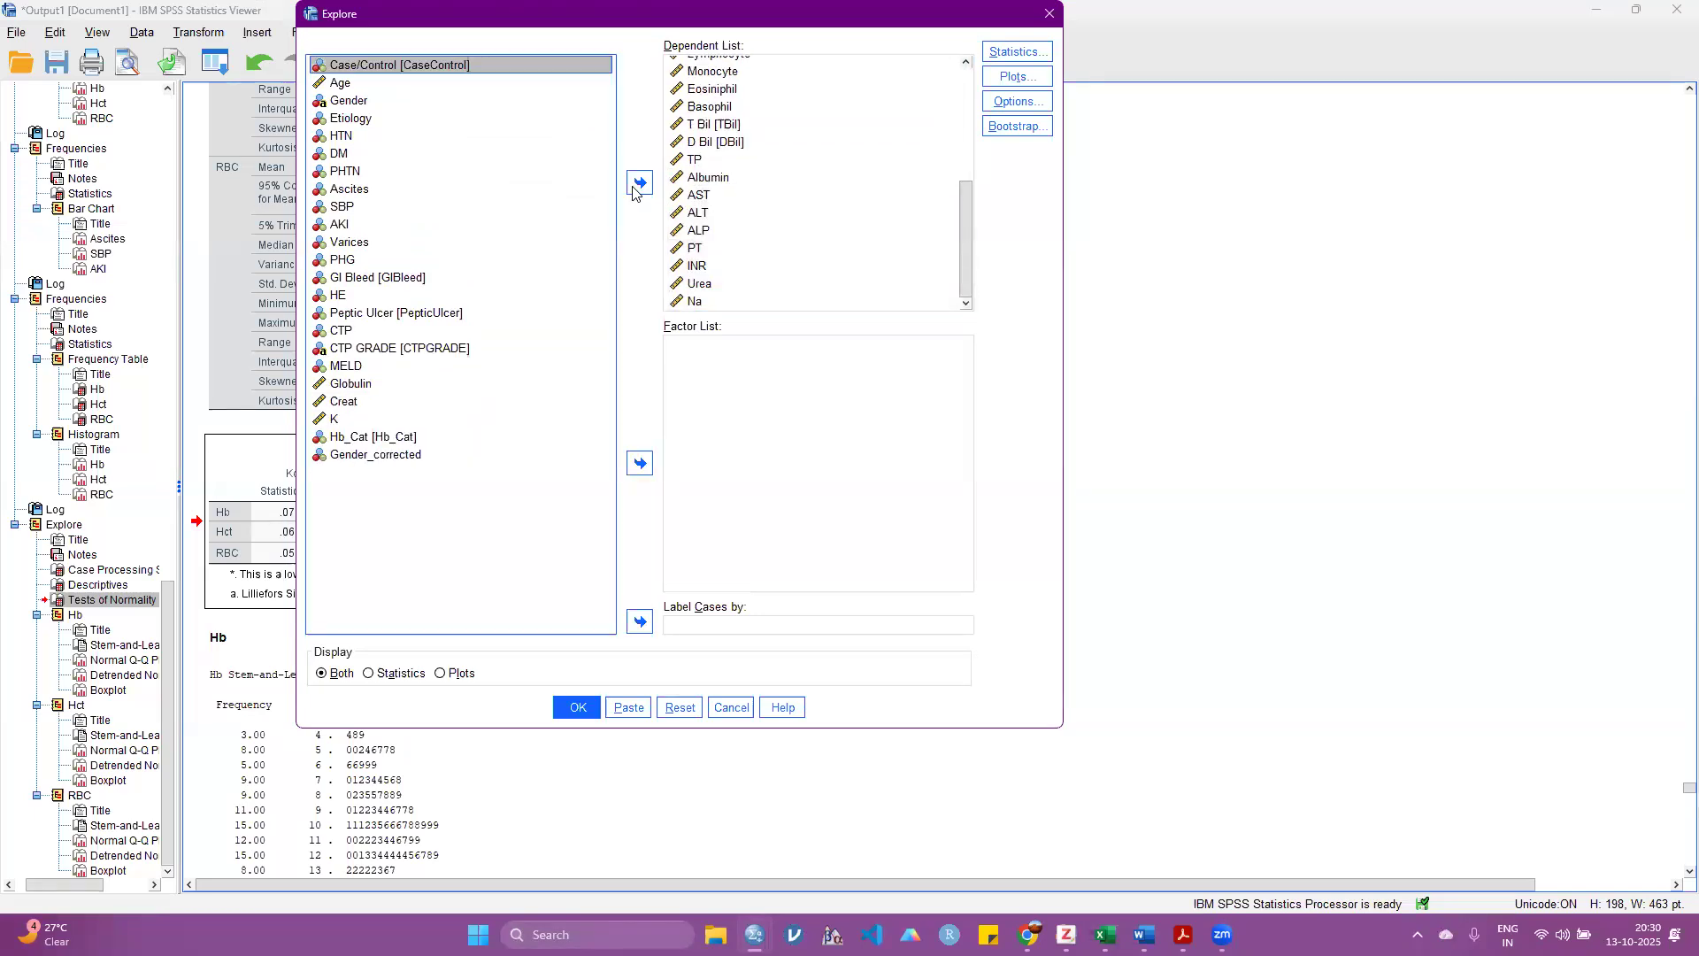
# Step: Run the Explore analysis on the extended variable list with normality plots and tests included
pyautogui.click(1017, 76)
pyautogui.click(508, 352)
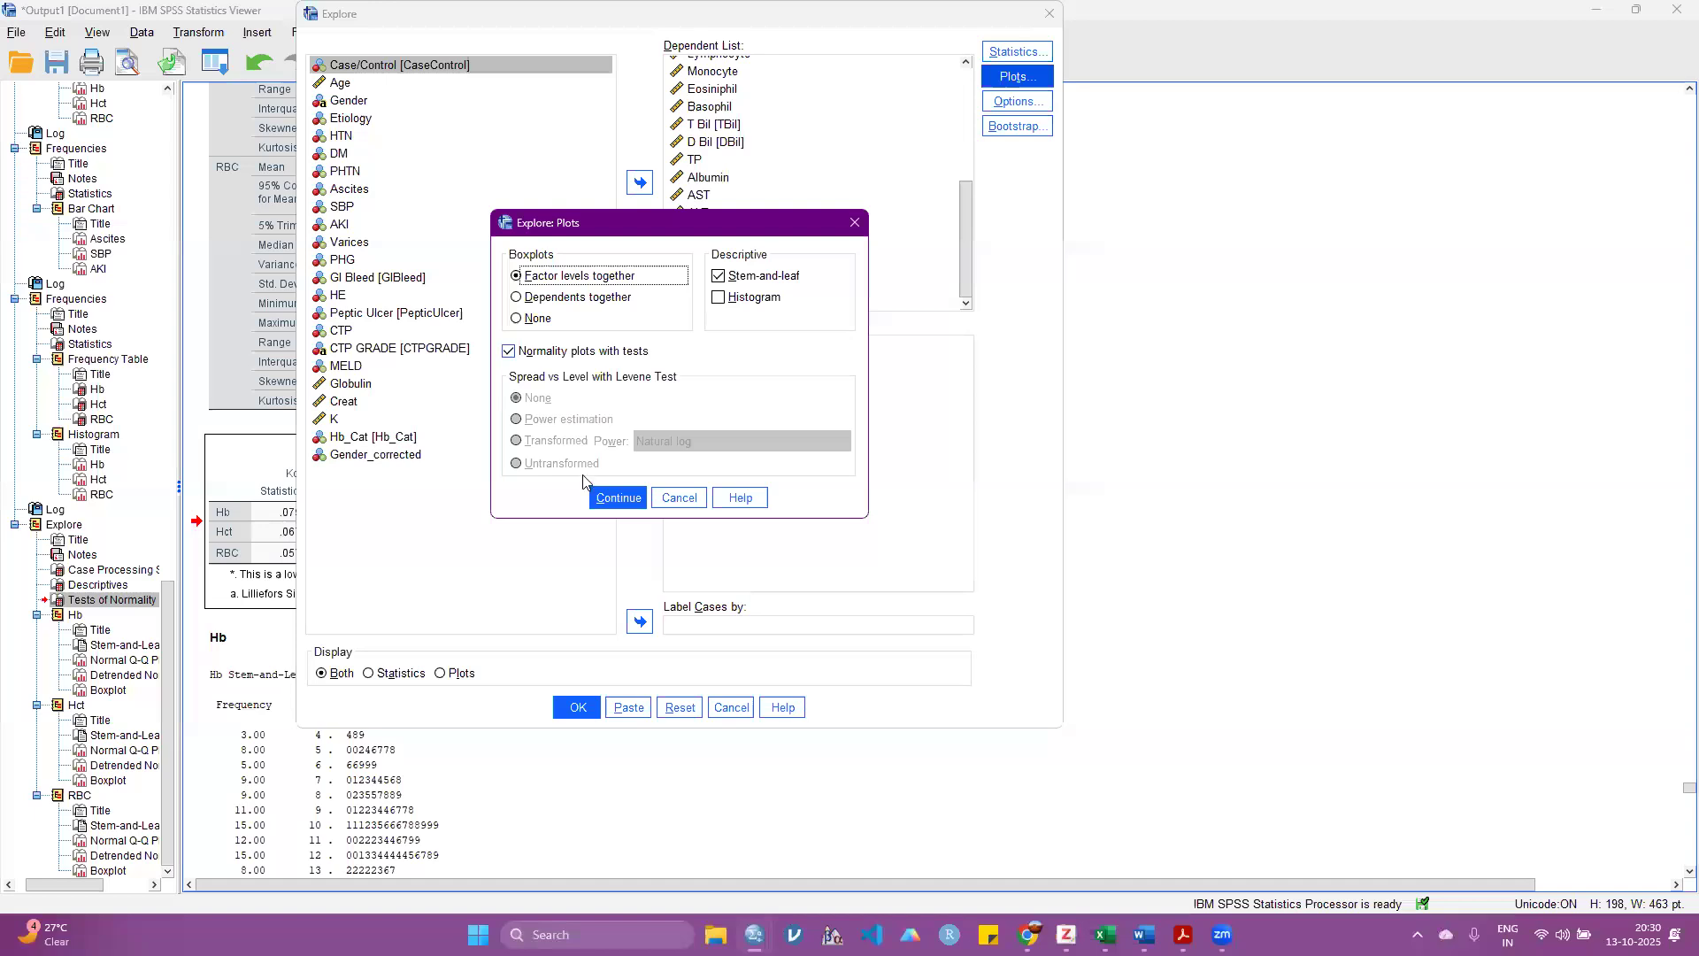
pyautogui.click(612, 499)
pyautogui.click(577, 707)
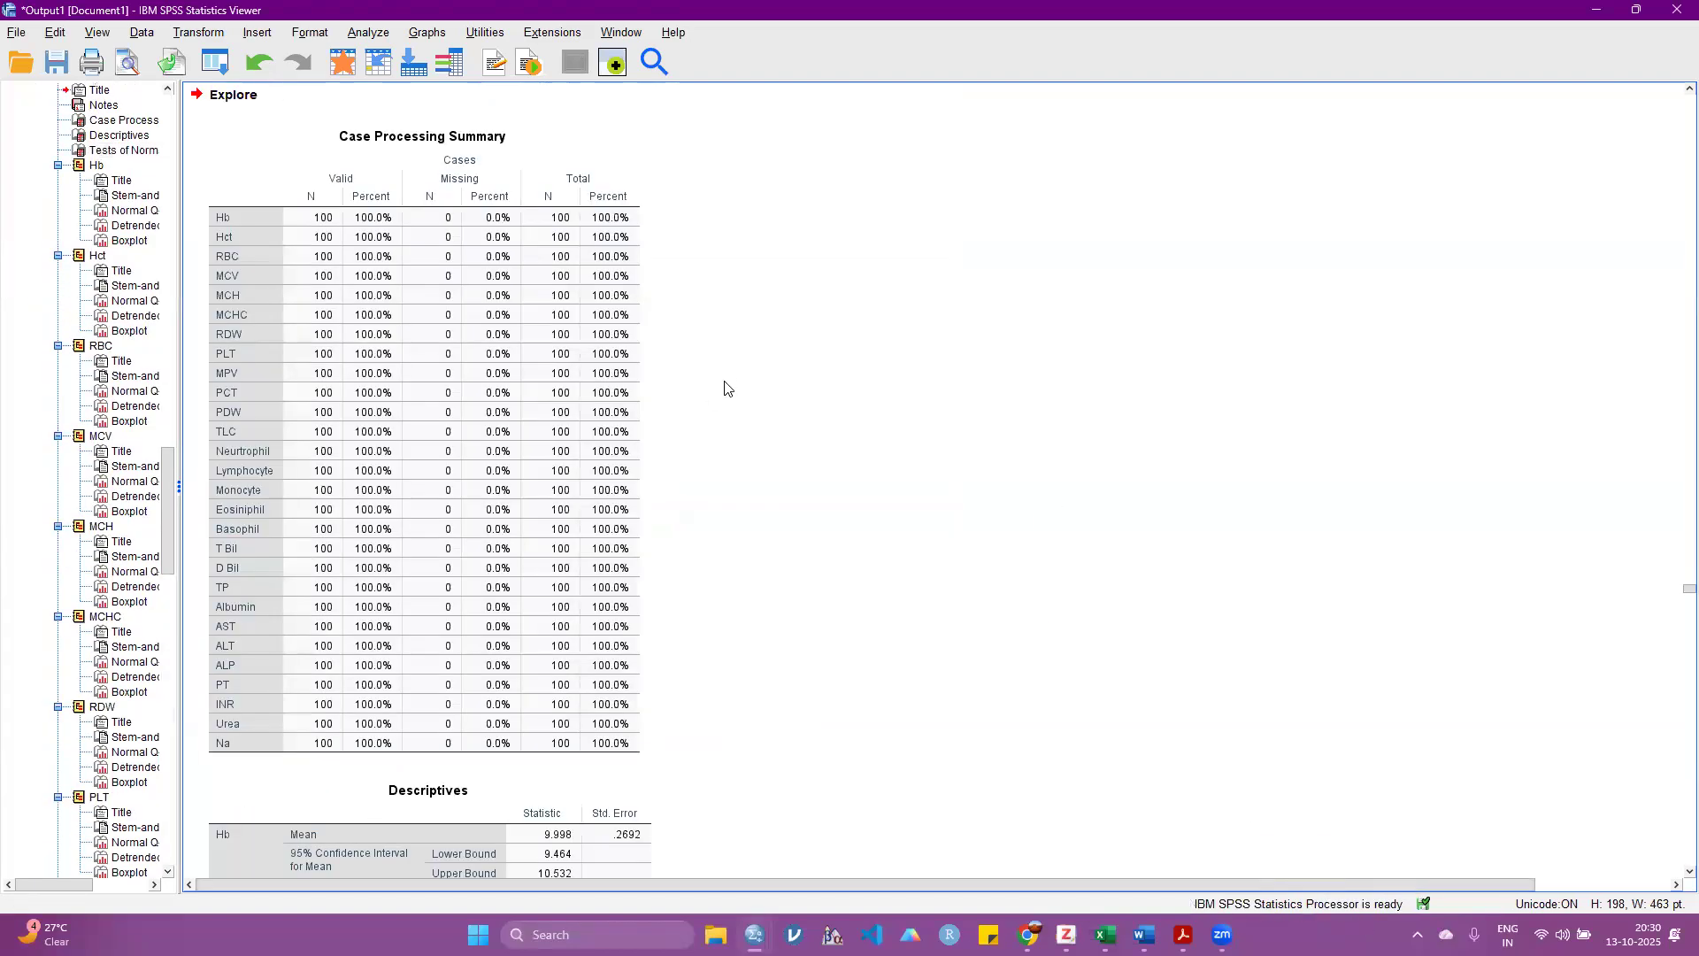
# Step: Delete the long Descriptives table from the new Explore output
pyautogui.scroll(-20, 726, 388)
pyautogui.scroll(-20, 726, 387)
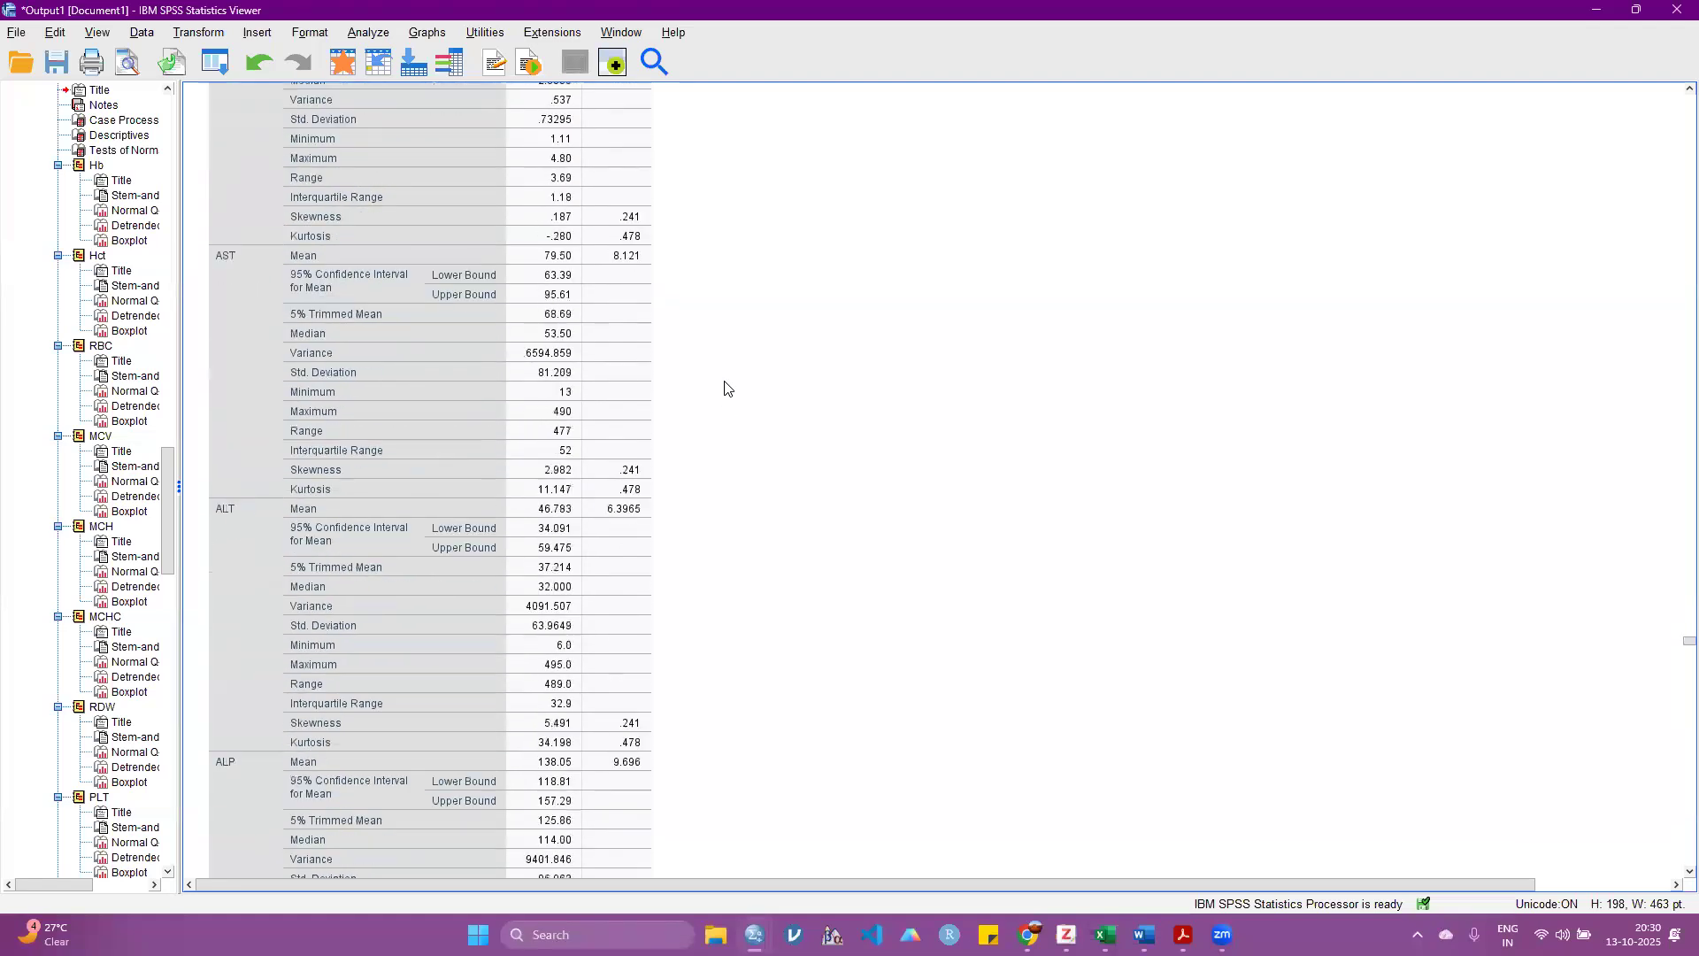
pyautogui.scroll(-3, 725, 388)
pyautogui.click(384, 373)
pyautogui.press('Delete')
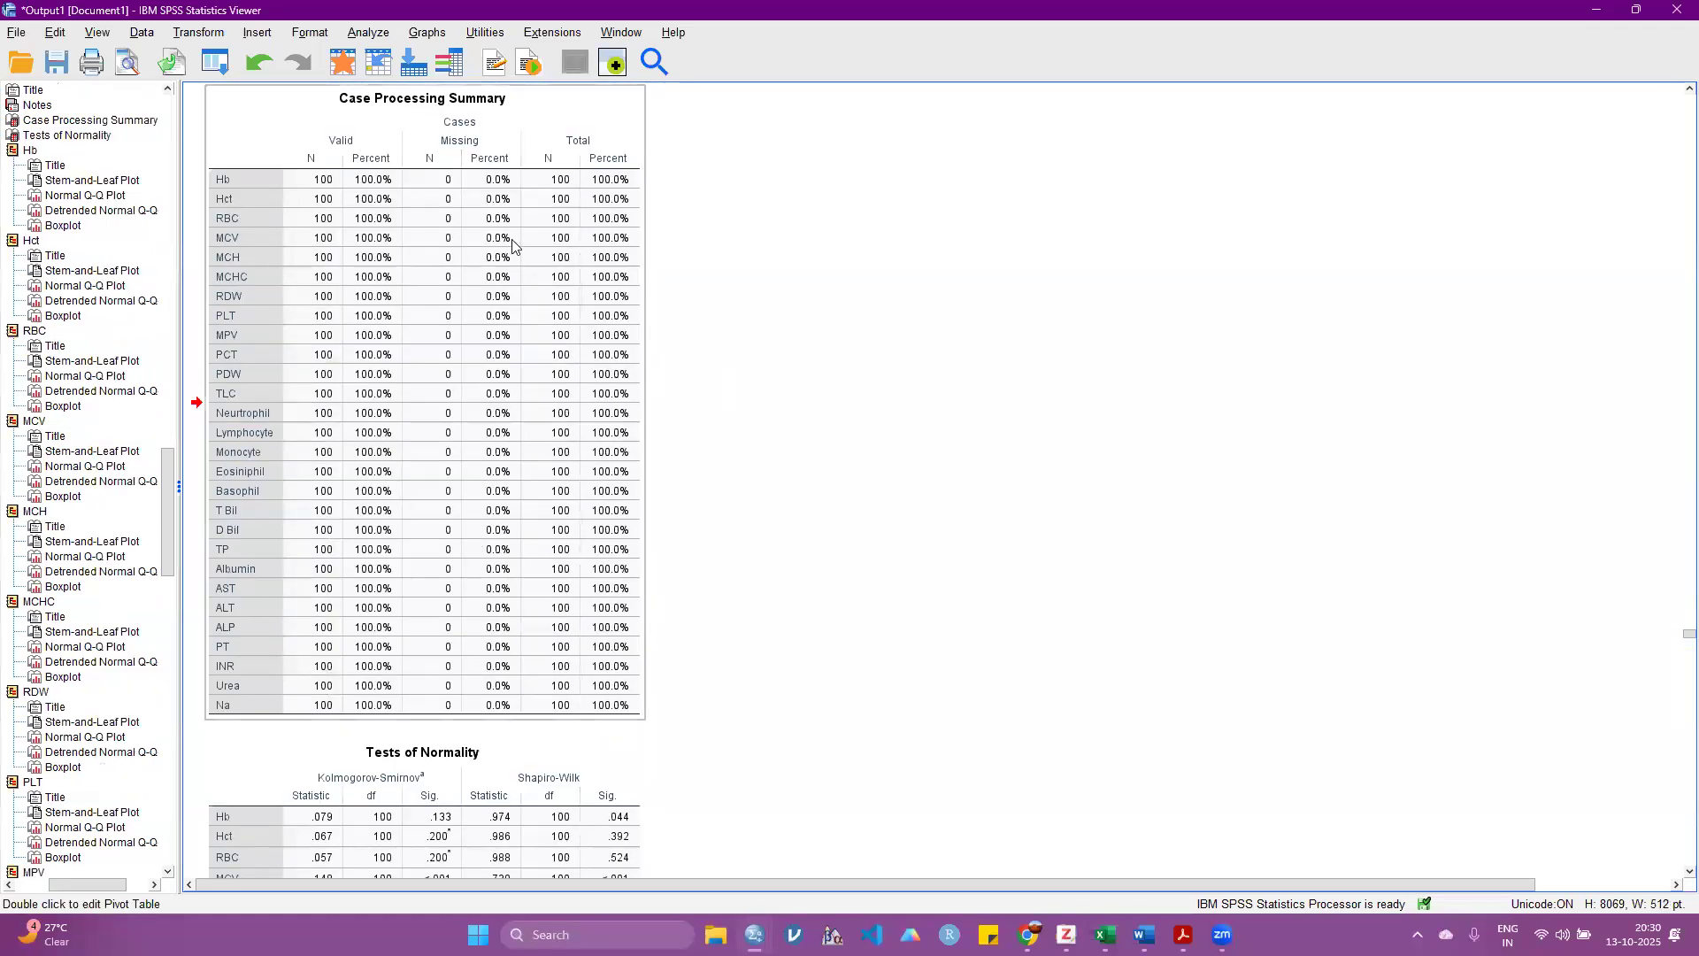
# Step: Examine the Kolmogorov-Smirnov and Shapiro-Wilk significance values for each variable in the Tests of Normality table
pyautogui.scroll(-15, 512, 246)
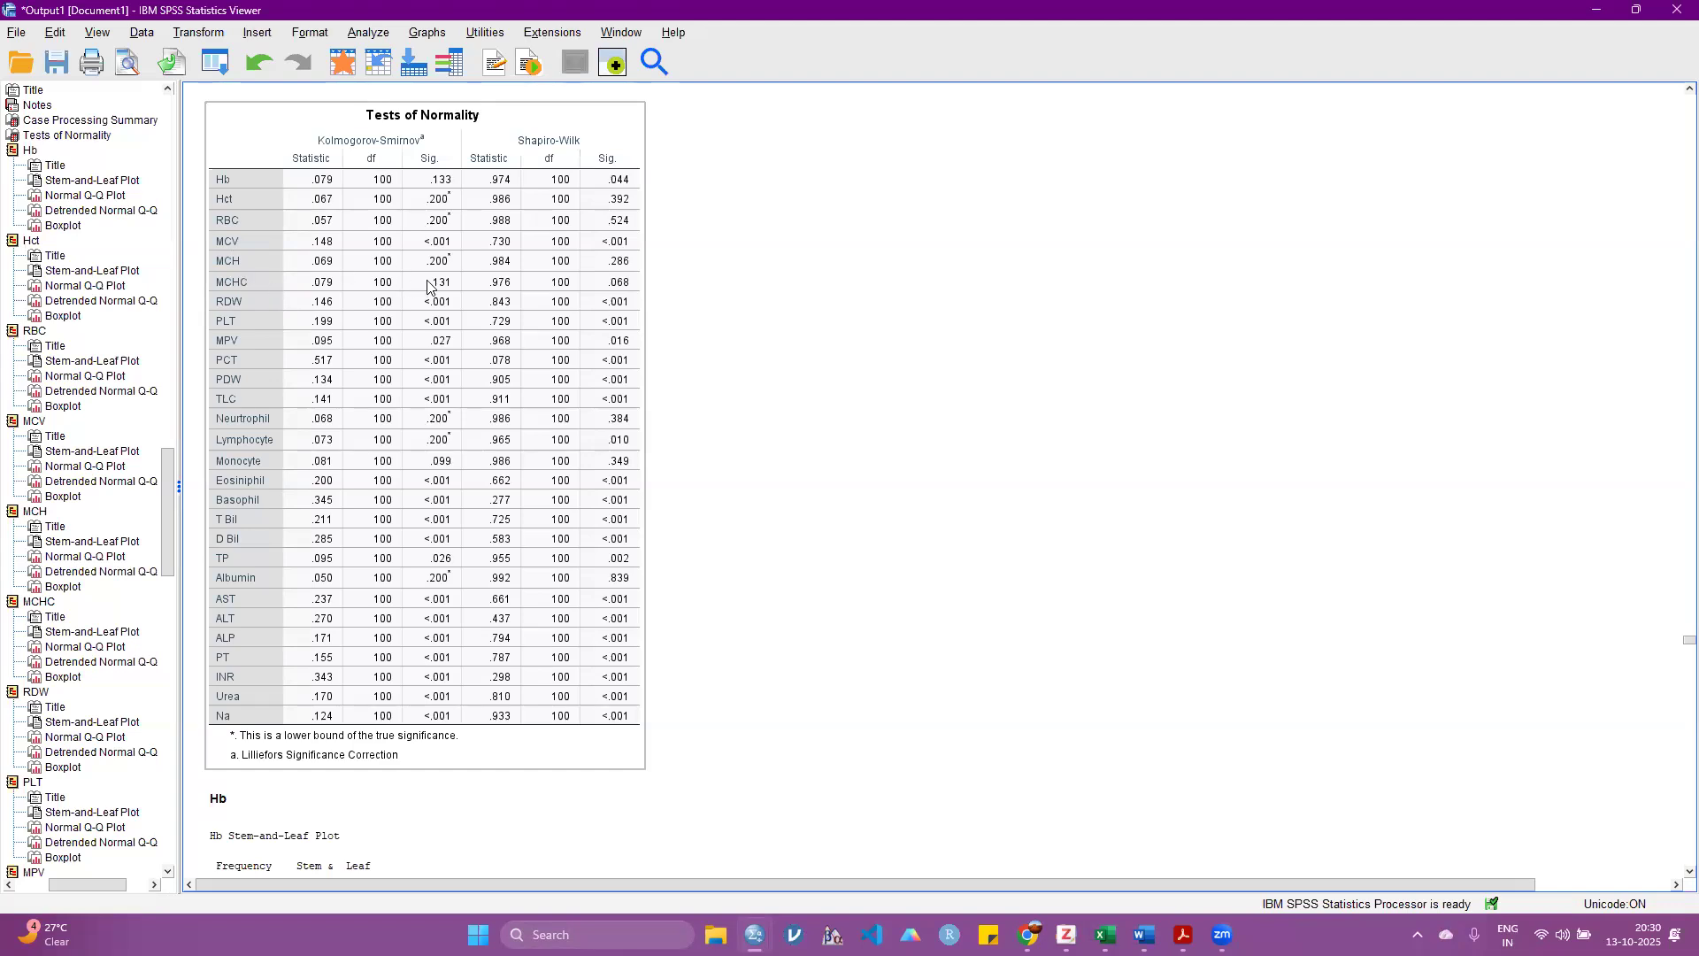
pyautogui.click(759, 329)
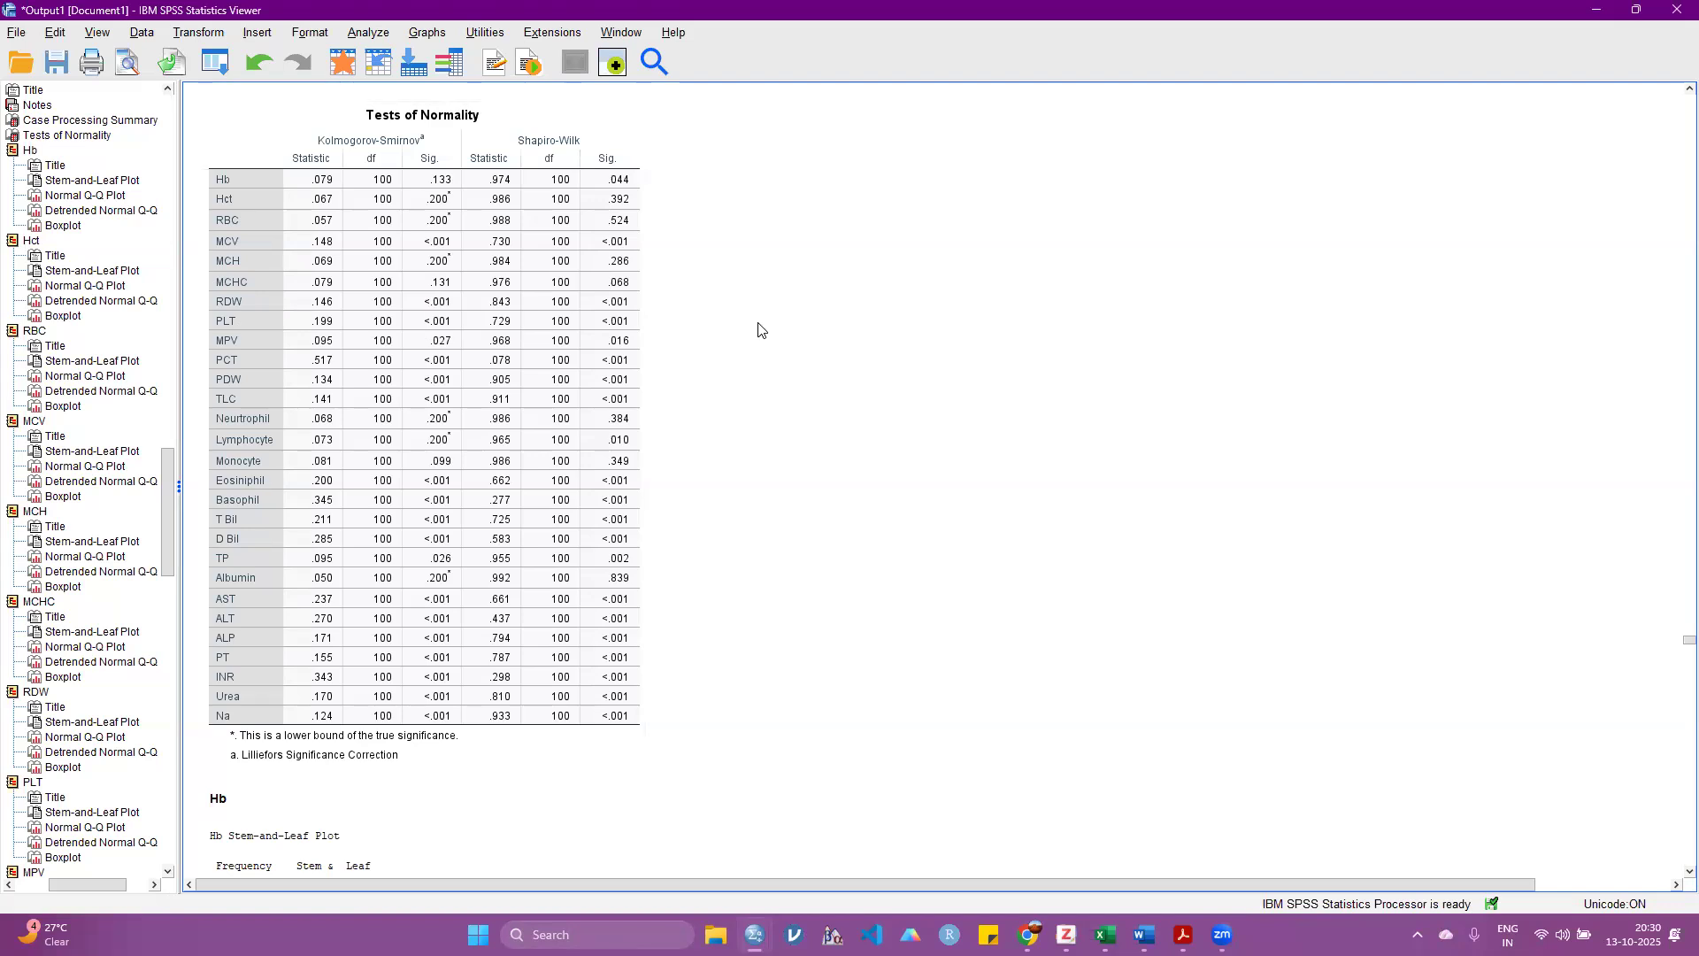
pyautogui.click(460, 345)
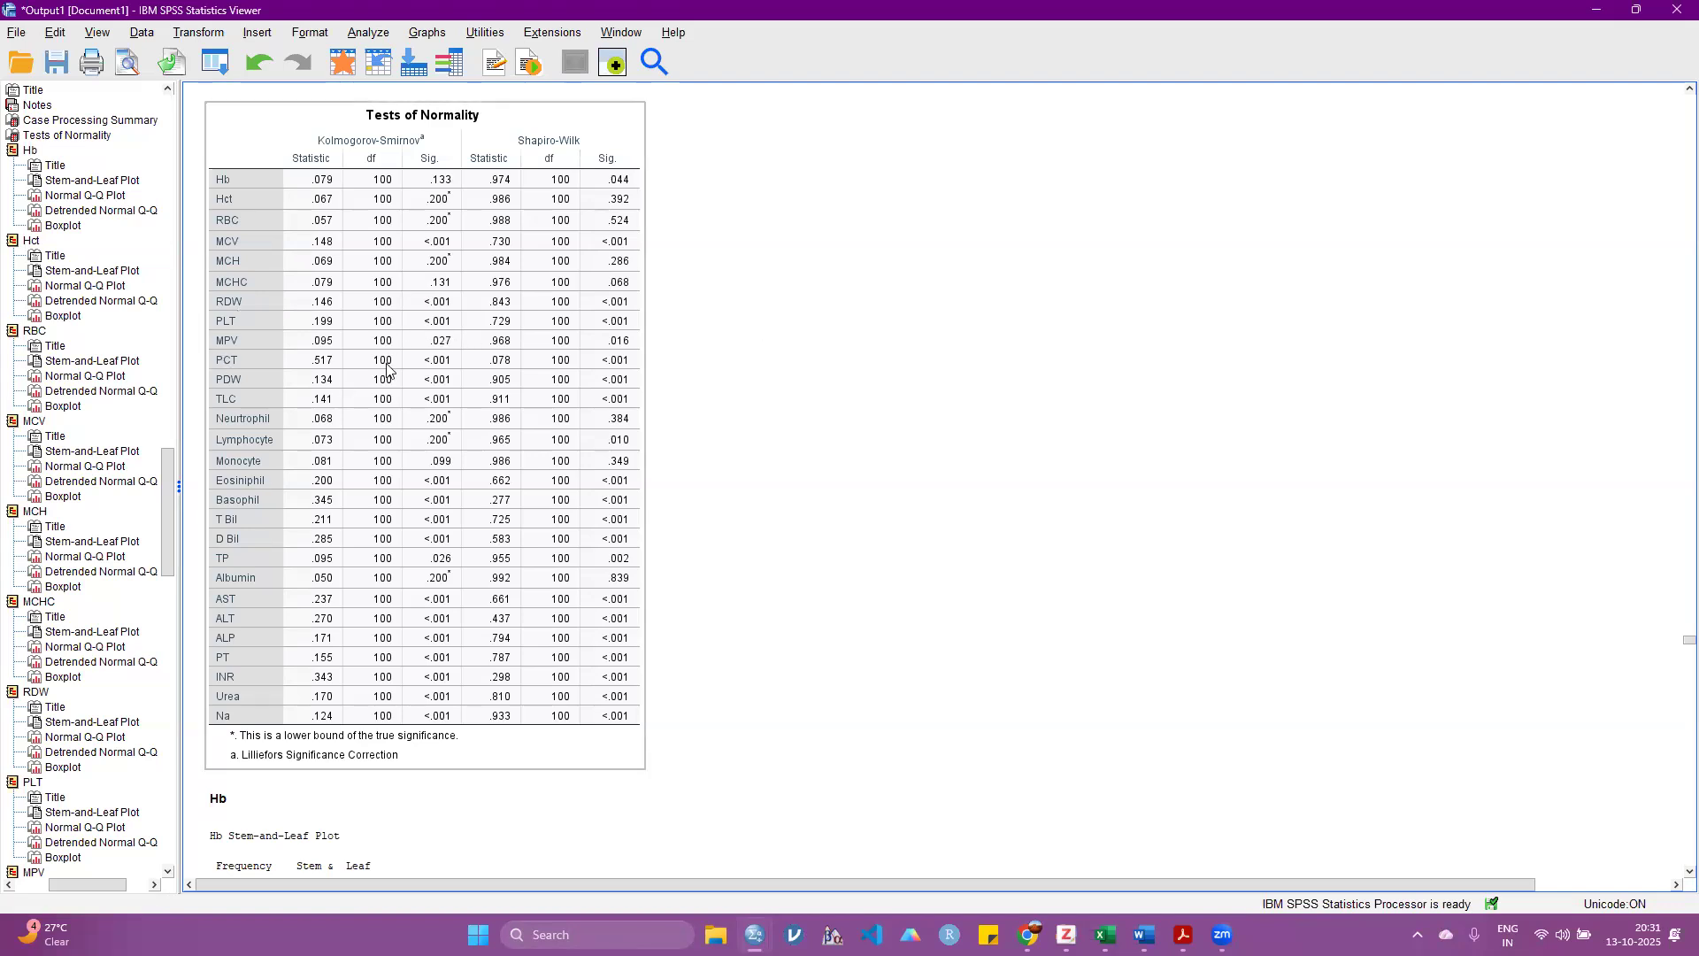
pyautogui.click(732, 541)
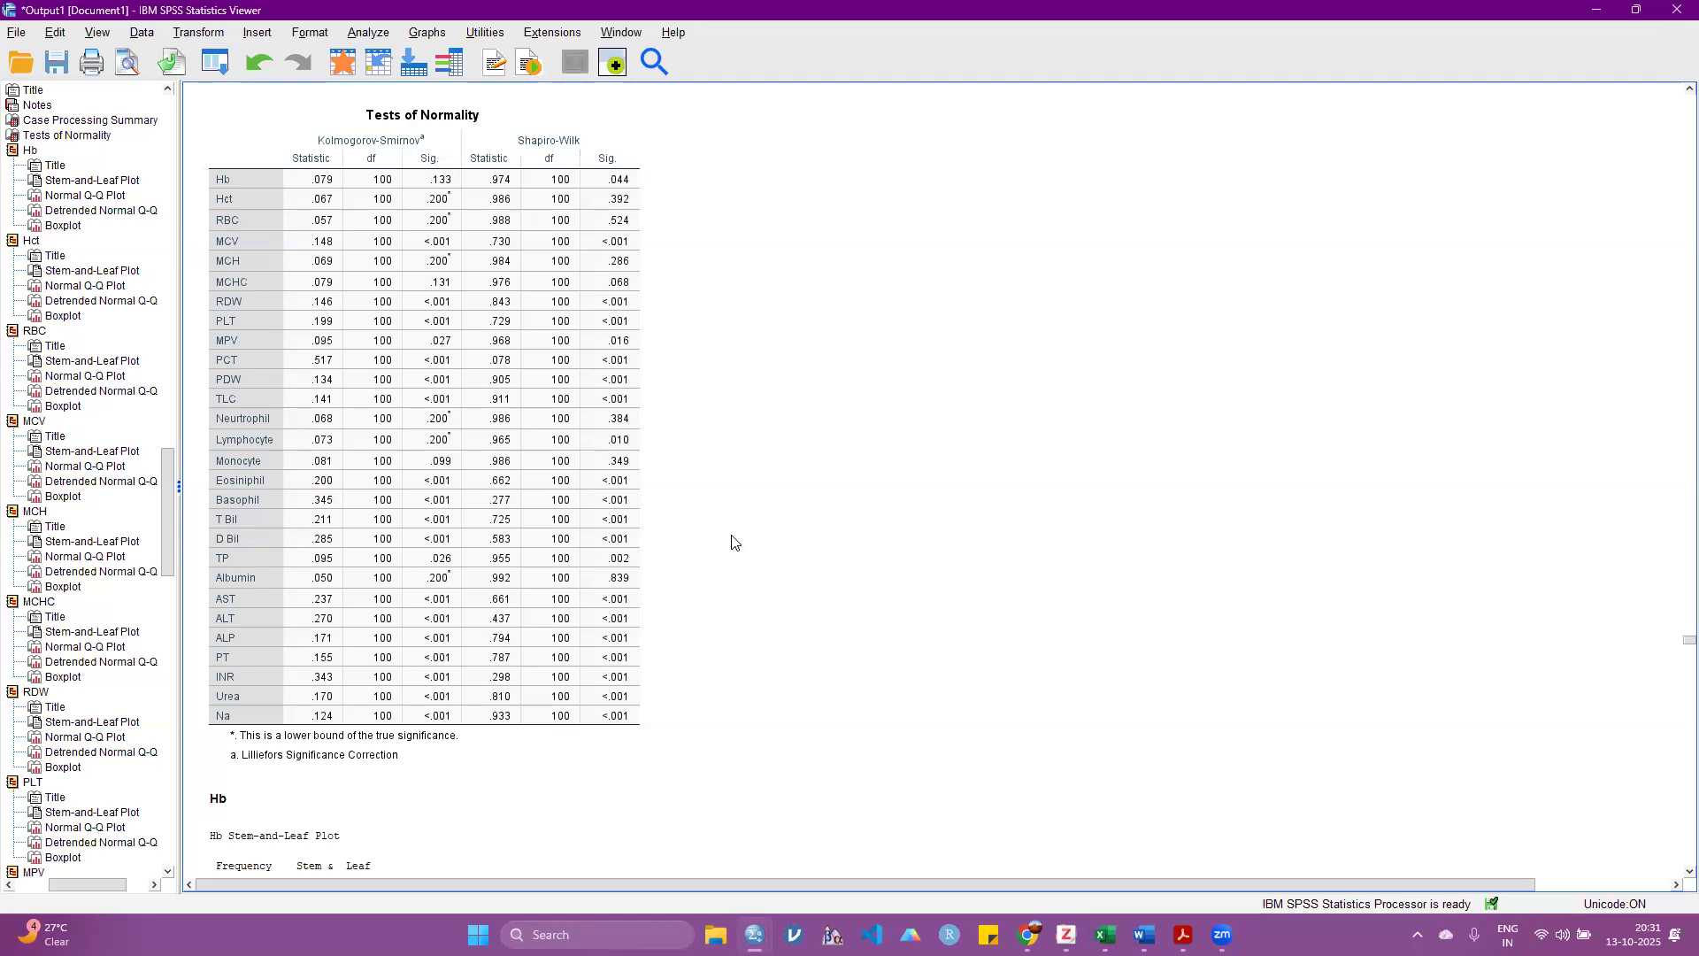
pyautogui.click(308, 197)
pyautogui.click(858, 619)
pyautogui.hotkey('alt', 'Tab')
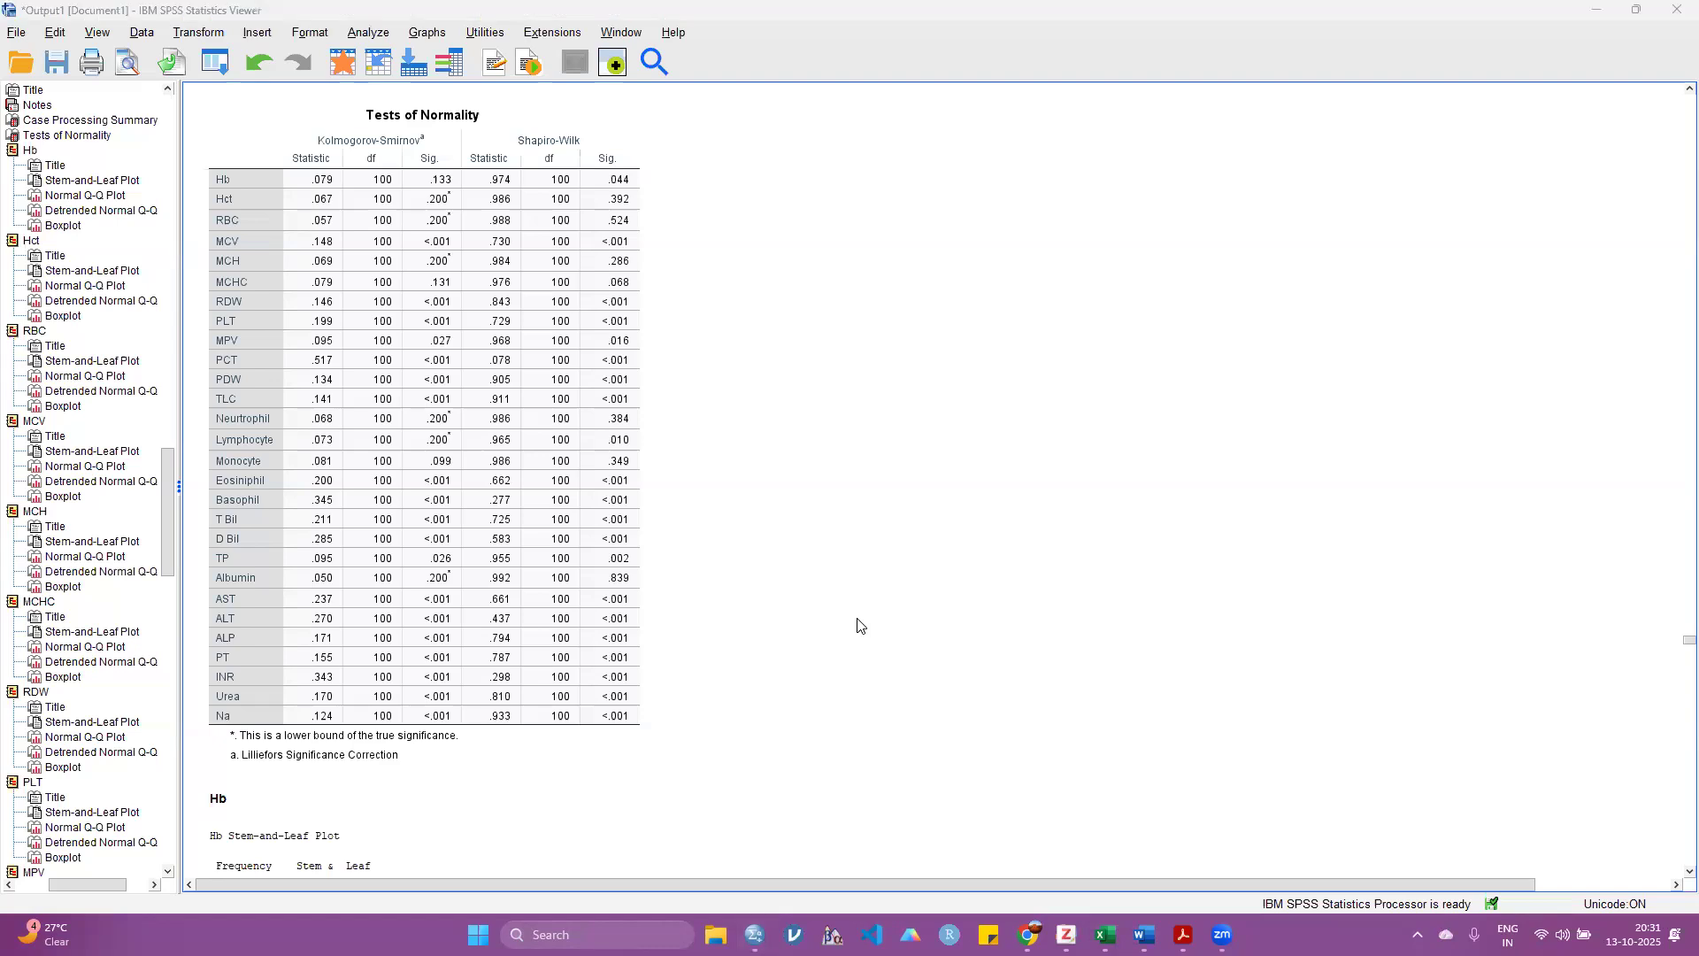